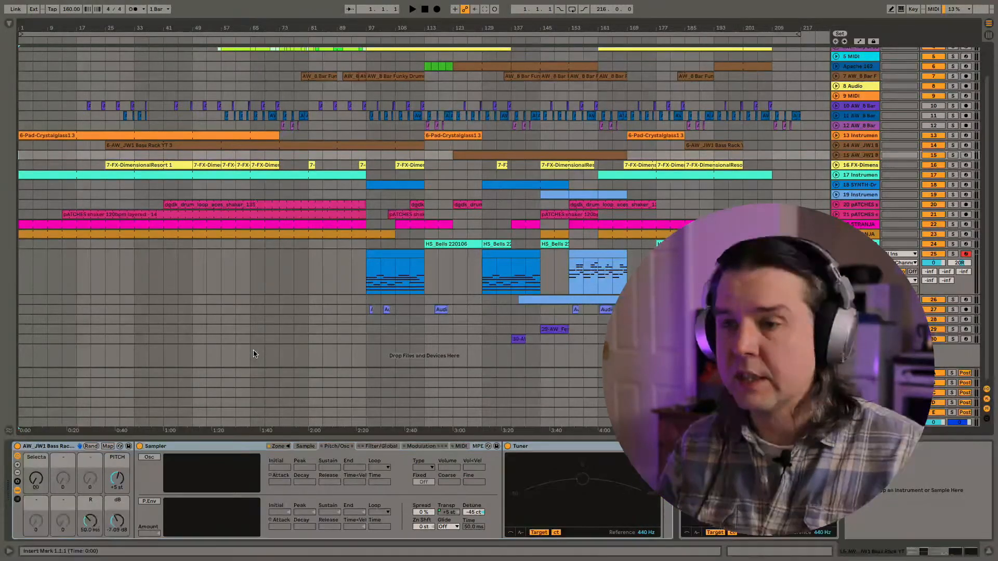
- Switch to the 220126_Draft Listening Session document in Safari and review the notes on the draft tracks
{"action": "key", "text": "ctrl+Up"}
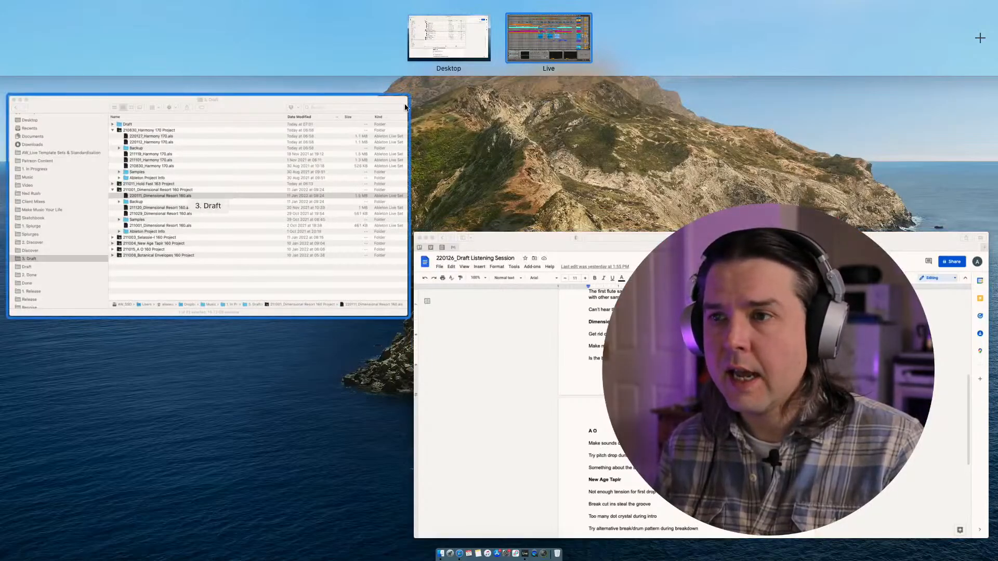
{"action": "key", "text": "ctrl+Up"}
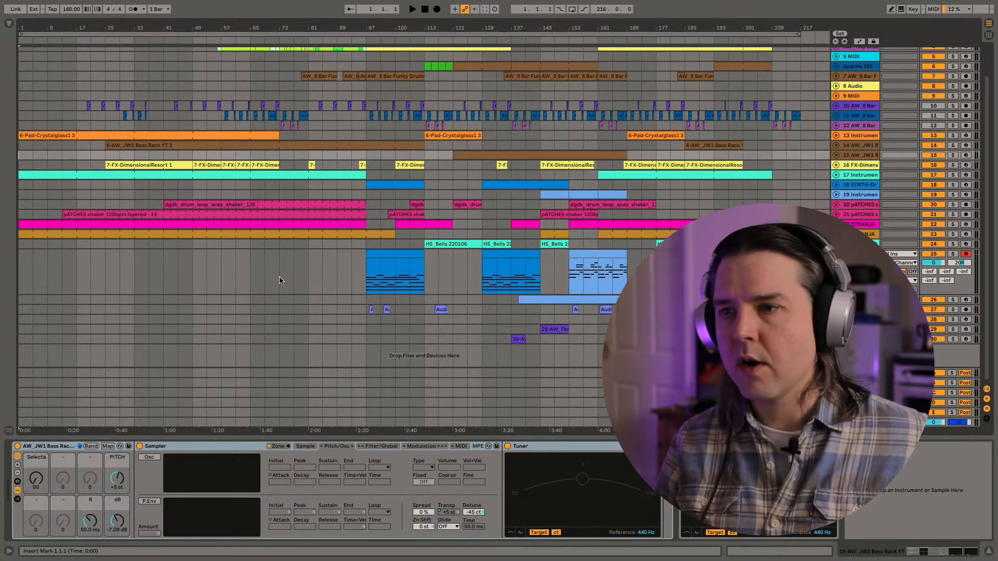
{"action": "key", "text": "ctrl+Up"}
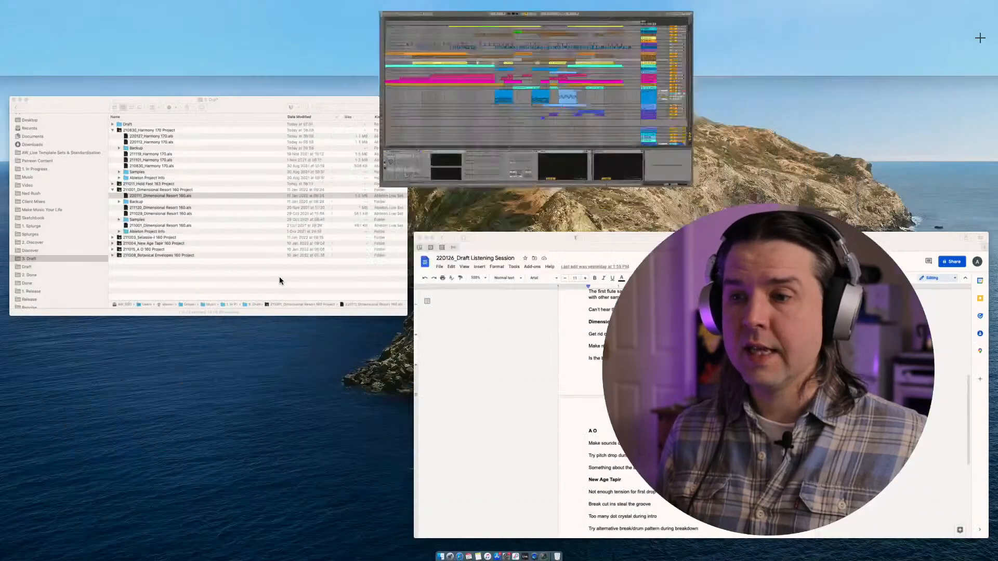
{"action": "left_click", "coordinate": [461, 360]}
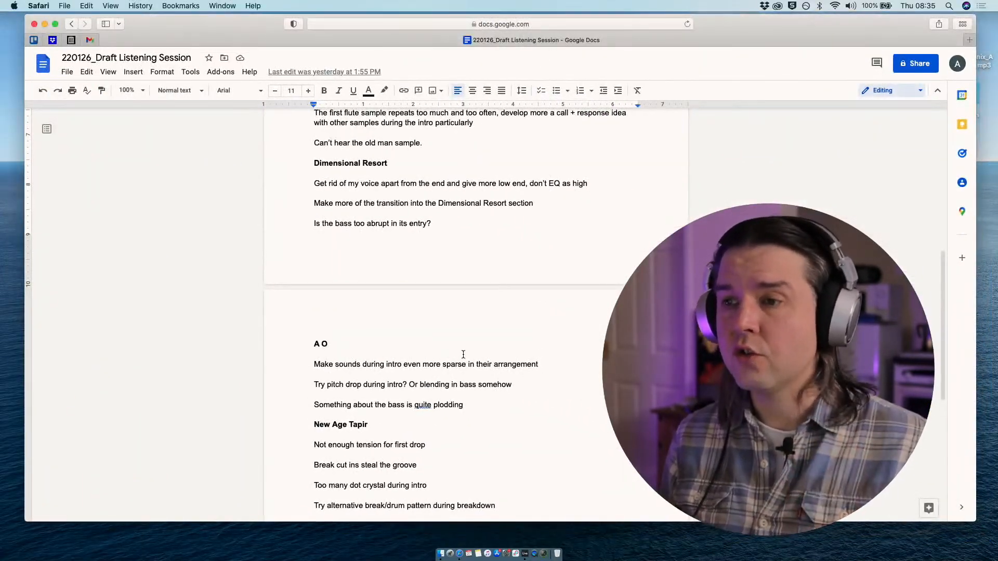
{"action": "scroll", "coordinate": [460, 360], "scroll_direction": "down", "scroll_amount": 3}
{"action": "scroll", "coordinate": [461, 358], "scroll_direction": "up", "scroll_amount": 1}
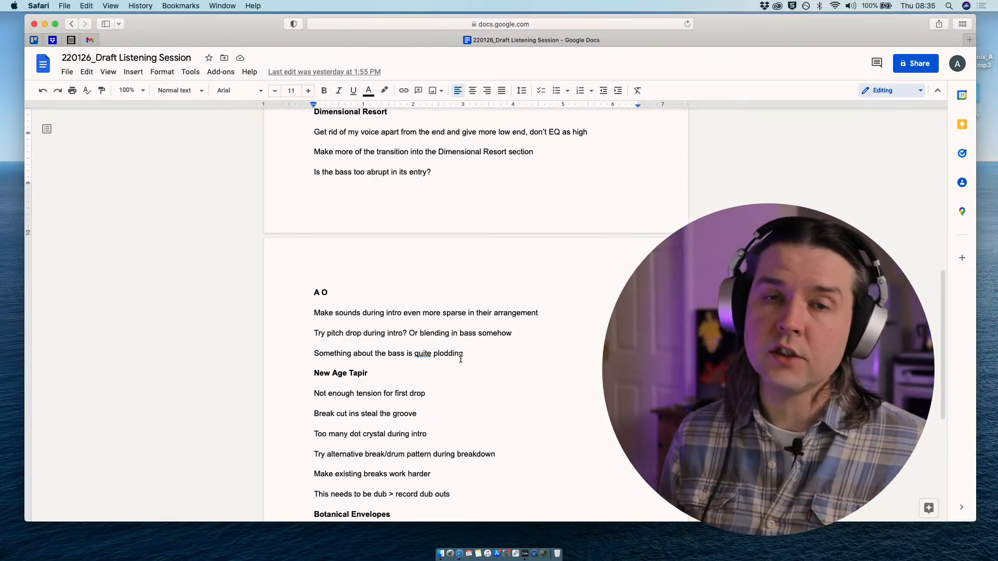
{"action": "scroll", "coordinate": [461, 364], "scroll_direction": "up", "scroll_amount": 3}
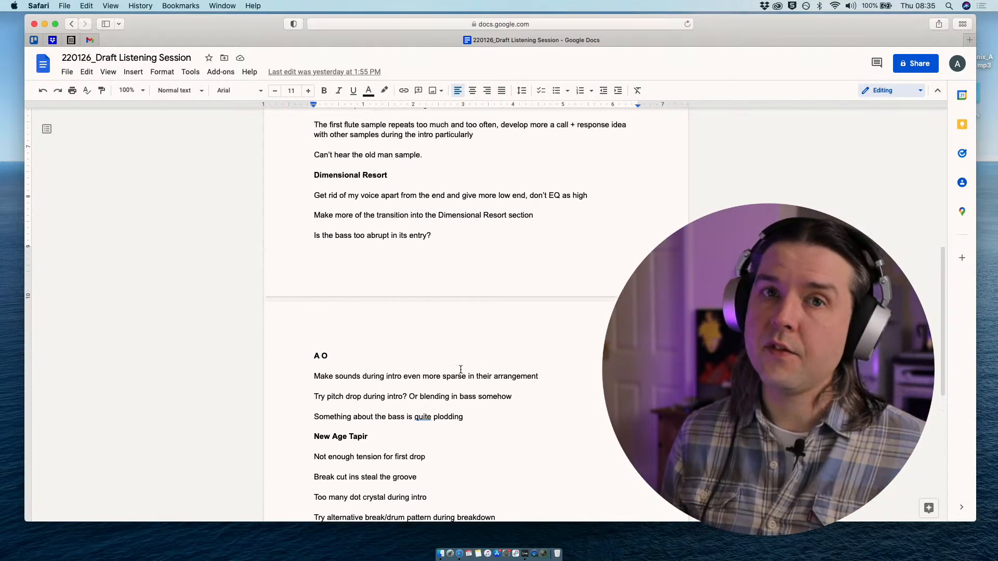
{"action": "scroll", "coordinate": [461, 370], "scroll_direction": "up", "scroll_amount": 1}
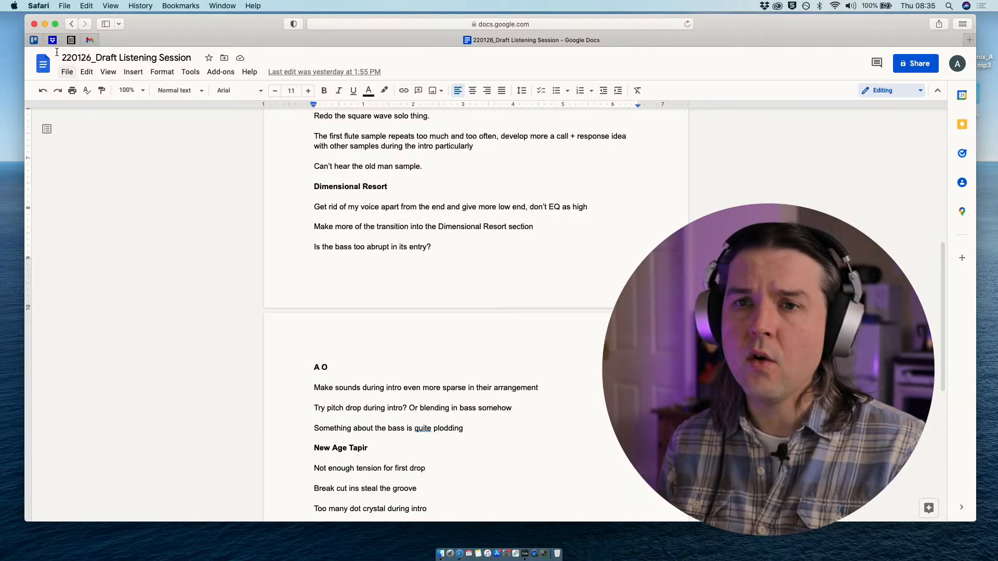
- Open the Automatic Music Machine board in Trello and review its production-stage lists and track cards
{"action": "left_click", "coordinate": [34, 40]}
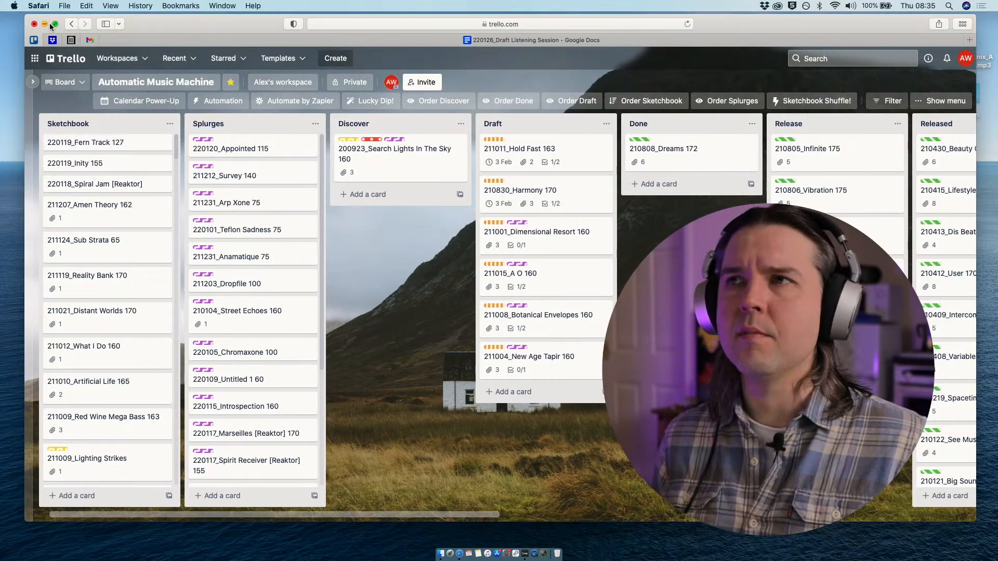
{"action": "mouse_move", "coordinate": [54, 26]}
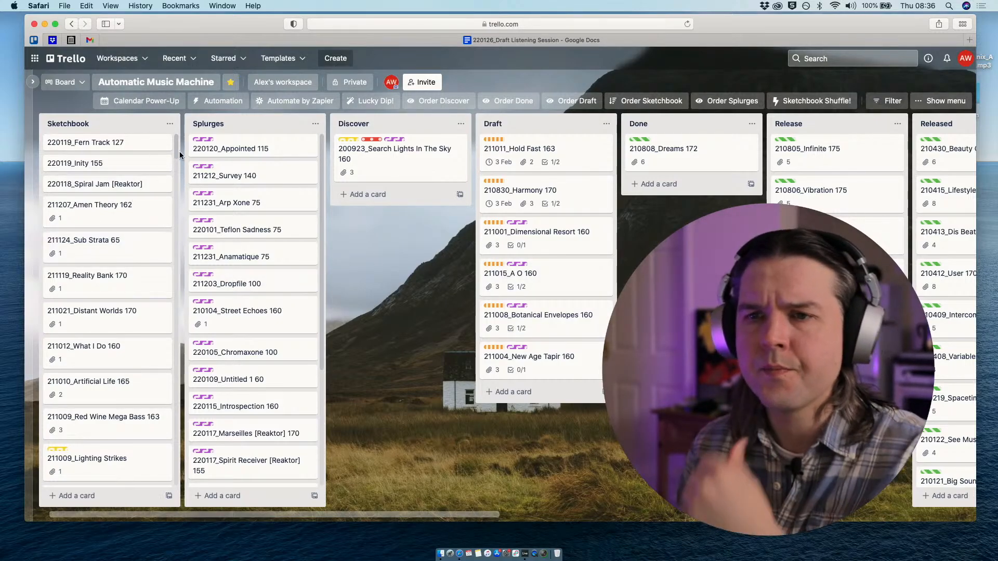
{"action": "mouse_move", "coordinate": [177, 146]}
{"action": "left_mouse_down"}
{"action": "mouse_move", "coordinate": [175, 162]}
{"action": "mouse_move", "coordinate": [175, 139]}
{"action": "left_mouse_up"}
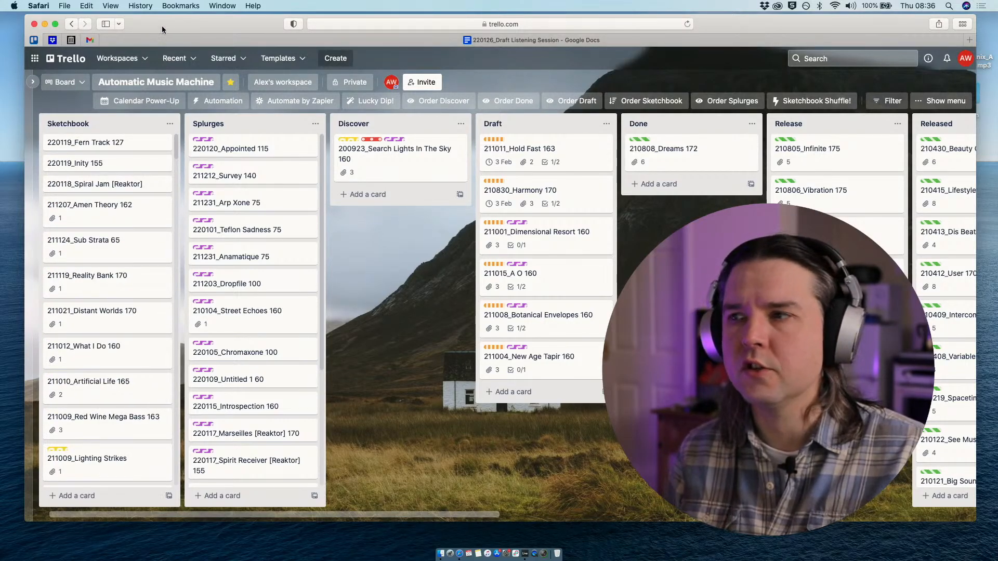
{"action": "left_click_drag", "start_coordinate": [161, 26], "coordinate": [150, 23]}
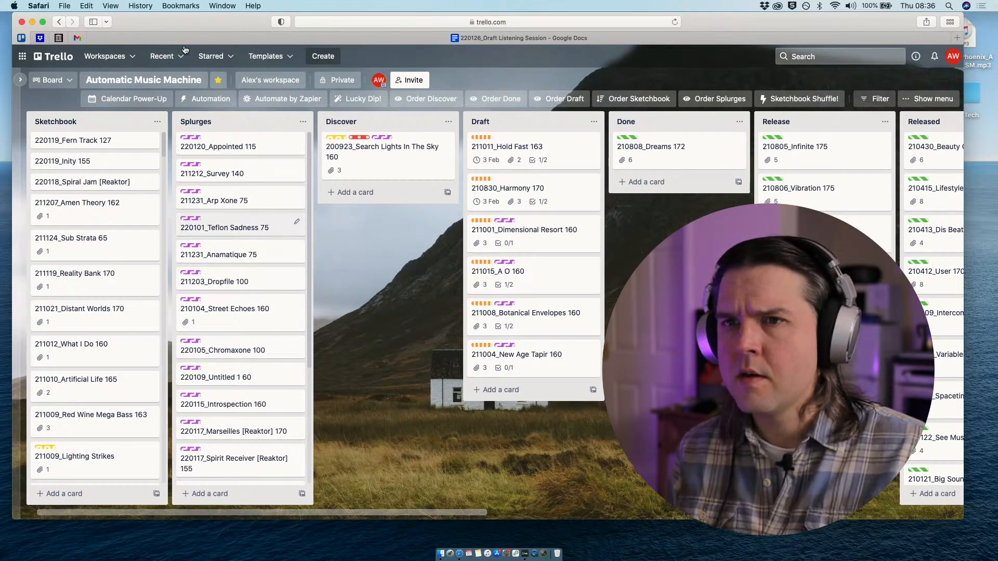
{"action": "left_click_drag", "start_coordinate": [182, 16], "coordinate": [184, 31]}
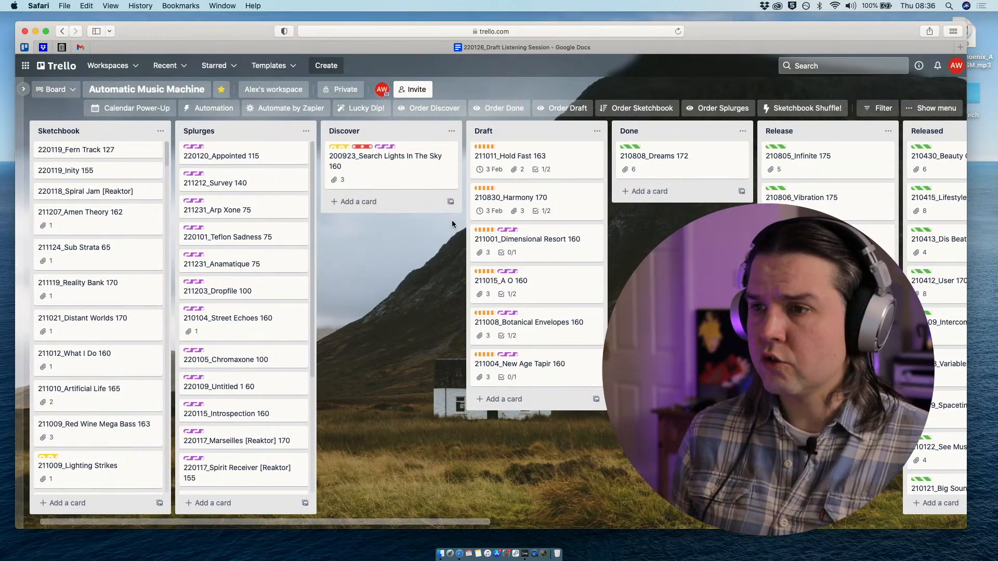
{"action": "mouse_move", "coordinate": [198, 32]}
{"action": "left_mouse_down"}
{"action": "mouse_move", "coordinate": [208, 36]}
{"action": "mouse_move", "coordinate": [198, 37]}
{"action": "left_mouse_up"}
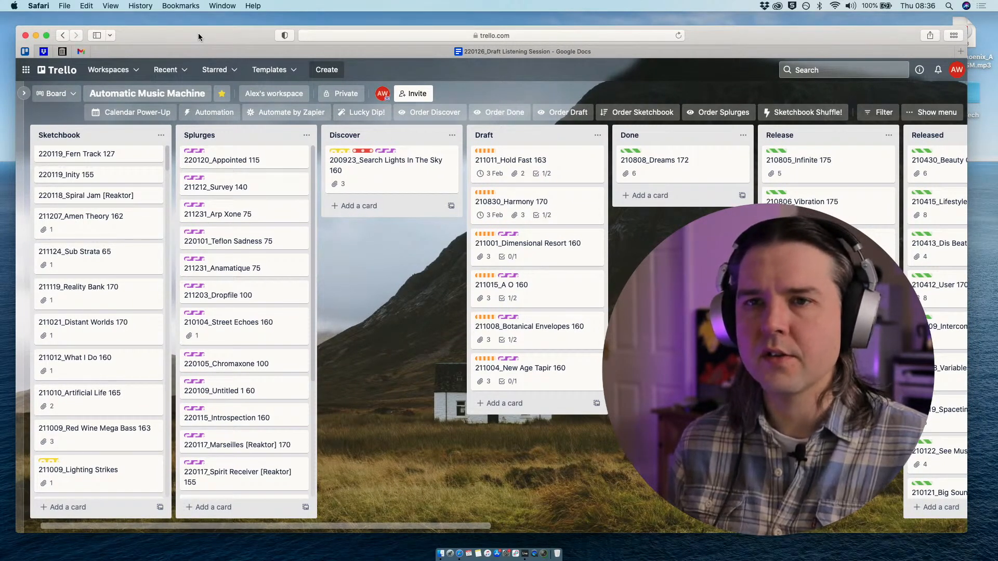
{"action": "left_click_drag", "start_coordinate": [199, 36], "coordinate": [200, 38]}
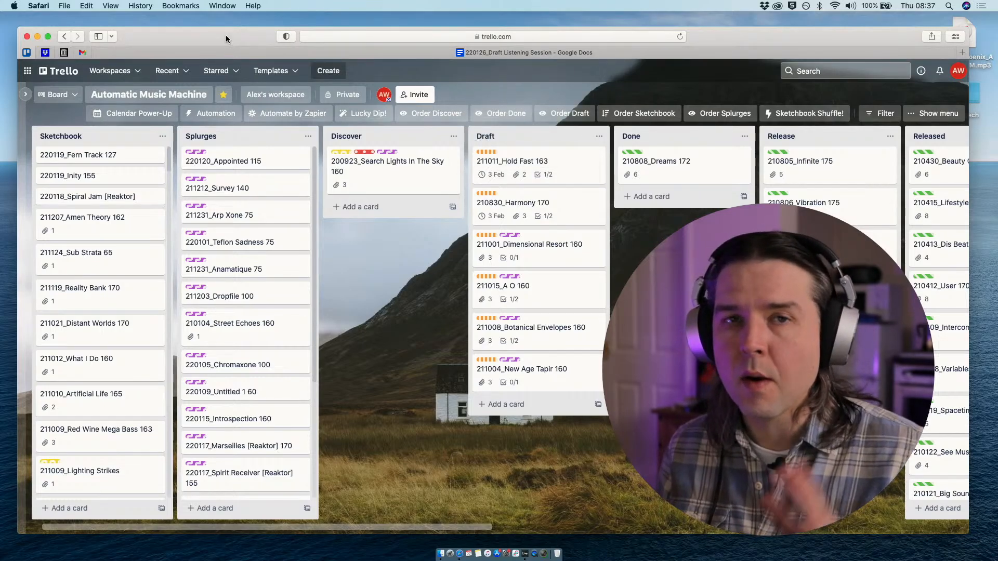
- Return to the draft listening session document in Google Docs and read the Dimensional Resort notes
{"action": "left_click", "coordinate": [233, 49]}
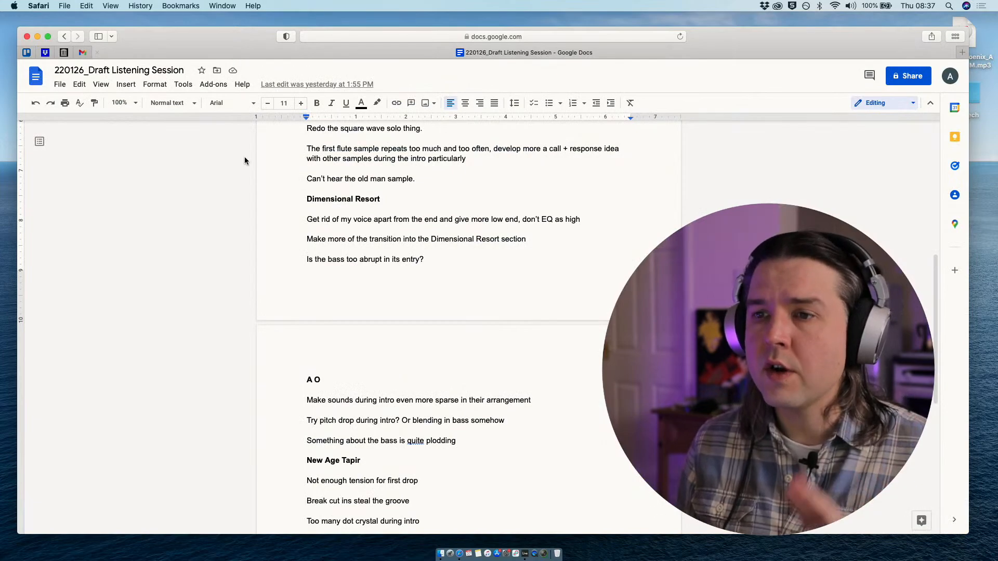
{"action": "scroll", "coordinate": [247, 201], "scroll_direction": "down", "scroll_amount": 2}
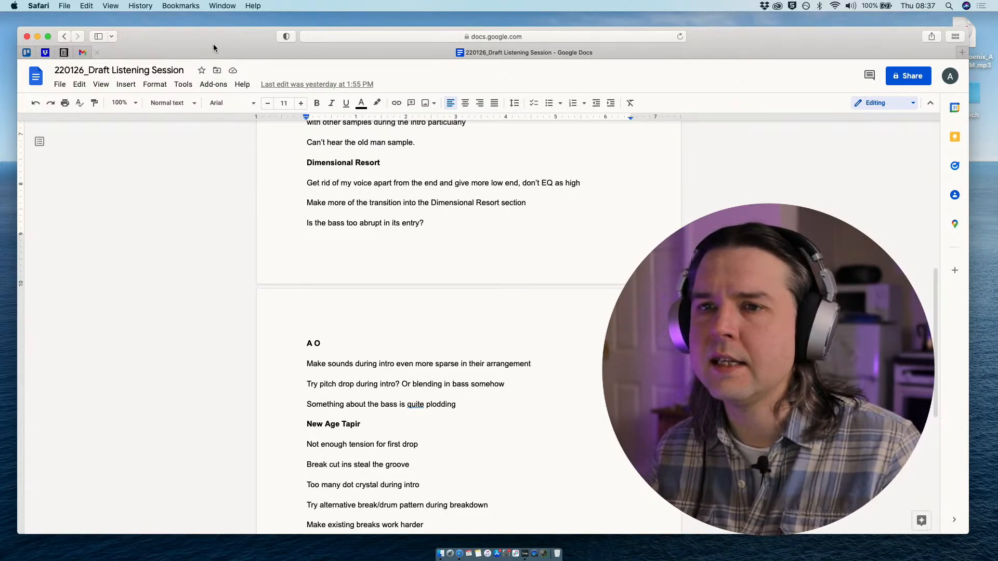
{"action": "mouse_move", "coordinate": [211, 45]}
{"action": "left_mouse_down"}
{"action": "mouse_move", "coordinate": [222, 43]}
{"action": "mouse_move", "coordinate": [211, 47]}
{"action": "left_mouse_up"}
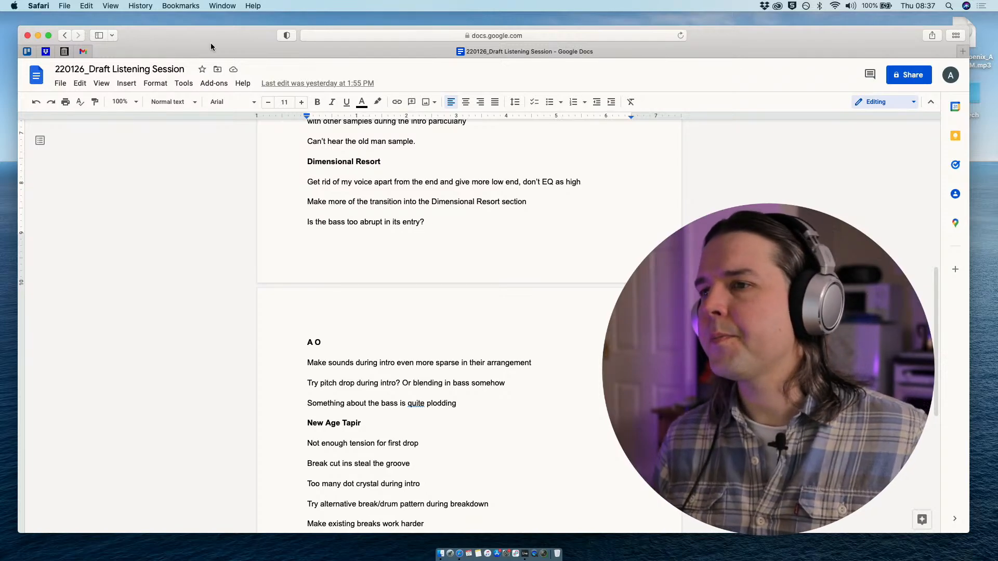
{"action": "left_click_drag", "start_coordinate": [210, 44], "coordinate": [213, 45]}
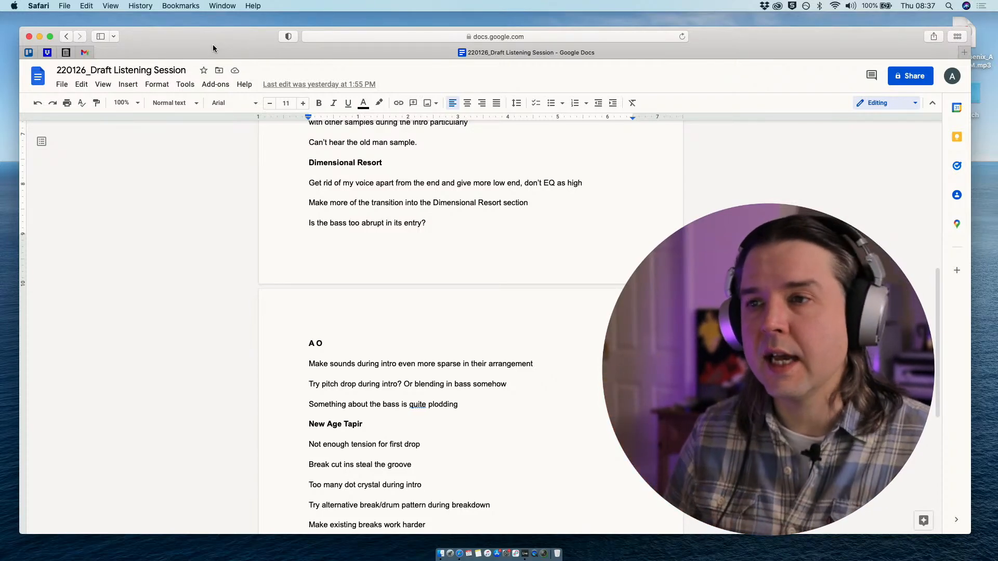
{"action": "left_click_drag", "start_coordinate": [213, 45], "coordinate": [223, 47]}
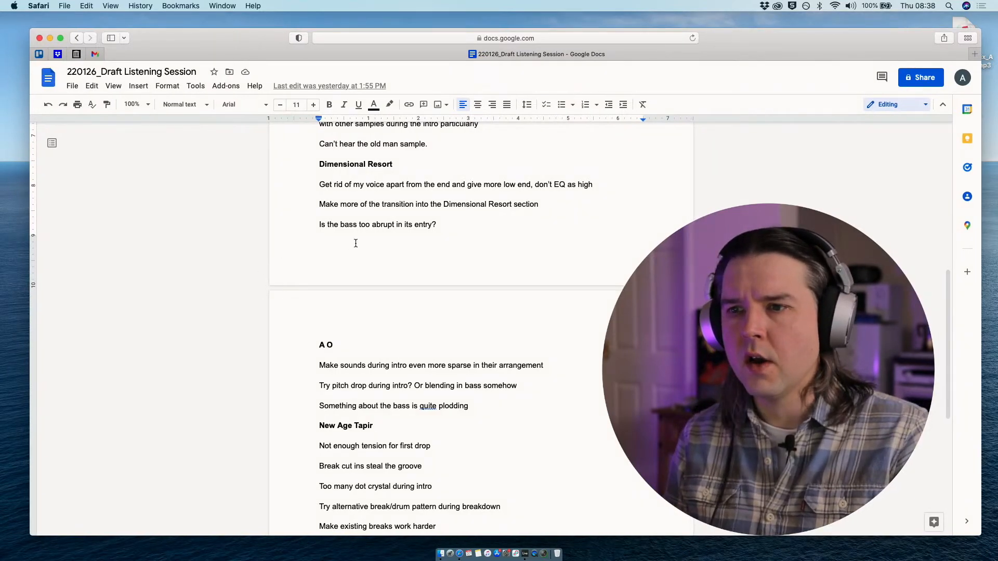
{"action": "scroll", "coordinate": [357, 251], "scroll_direction": "up", "scroll_amount": 1}
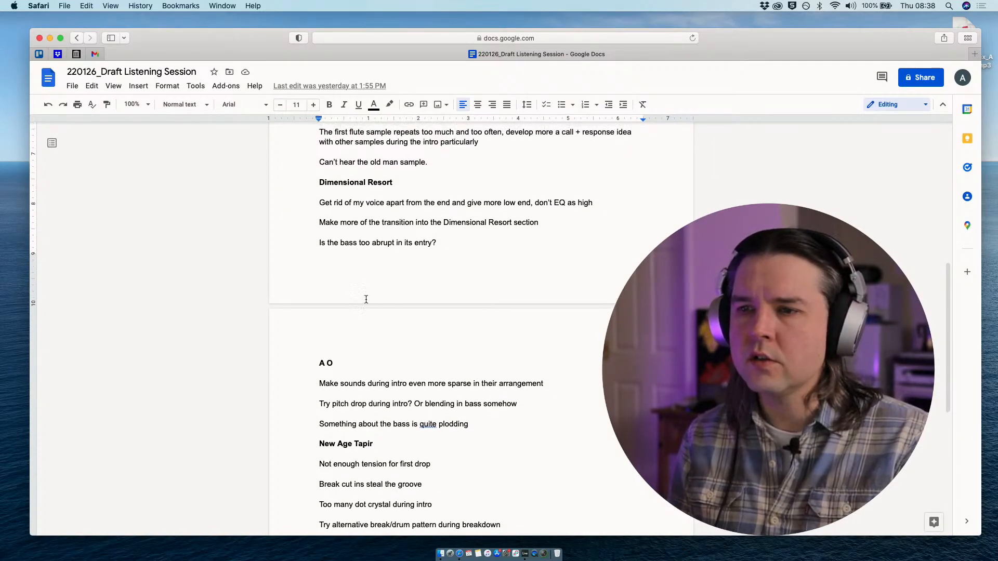
- Check the Dimensional Resort arrangement in Ableton Live and return to the listening notes in Safari
{"action": "key", "text": "ctrl+Up"}
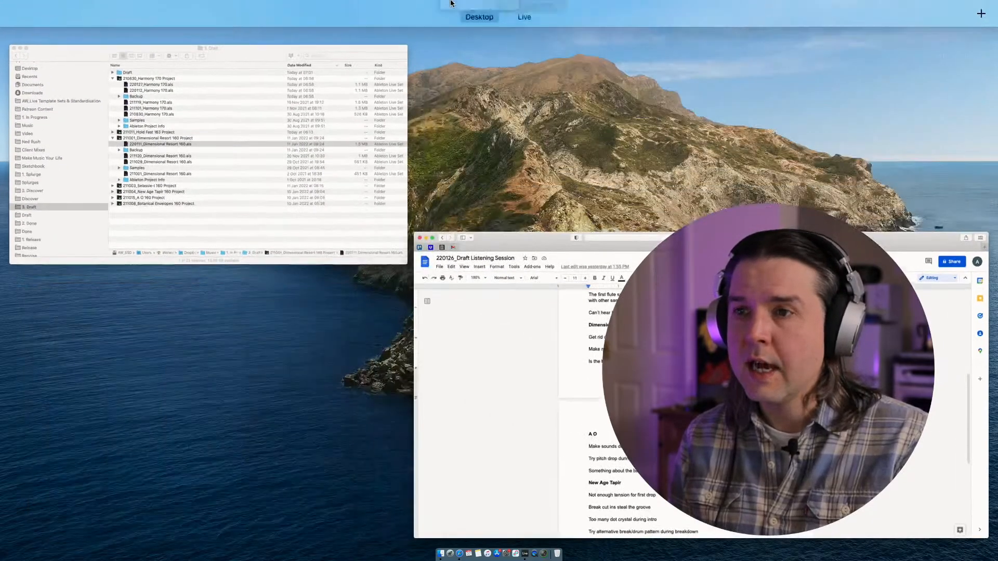
{"action": "left_click", "coordinate": [536, 38]}
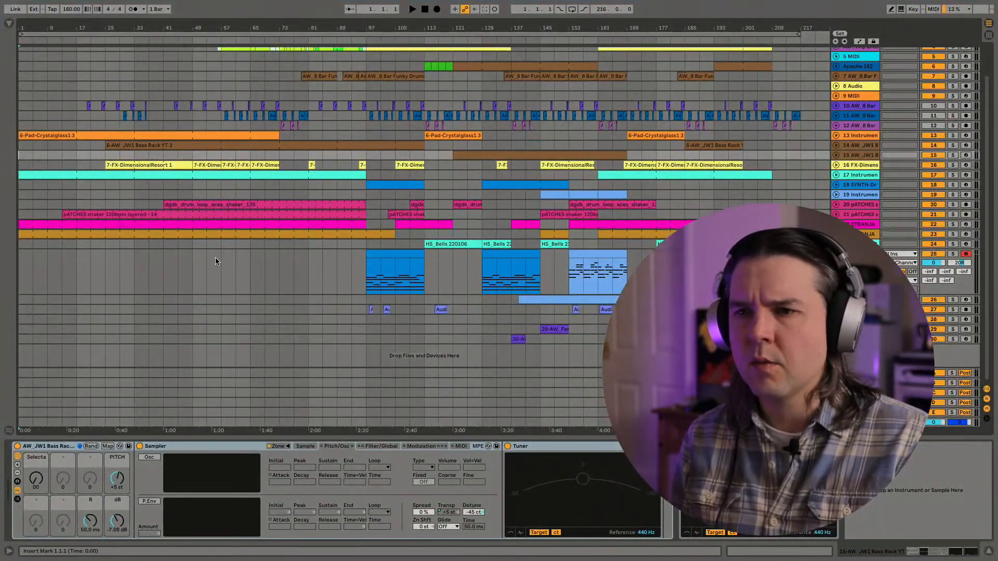
{"action": "key", "text": "ctrl+Up"}
{"action": "left_click", "coordinate": [424, 319]}
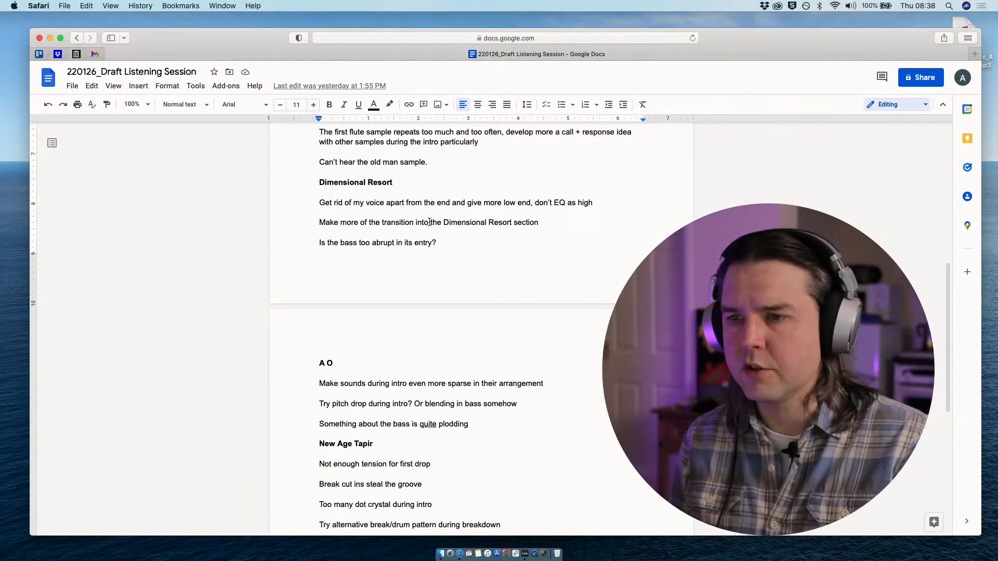
- Insert an empty checklist item between the last Dimensional Resort note and the A O heading
{"action": "left_click", "coordinate": [446, 243]}
{"action": "key", "text": "Return"}
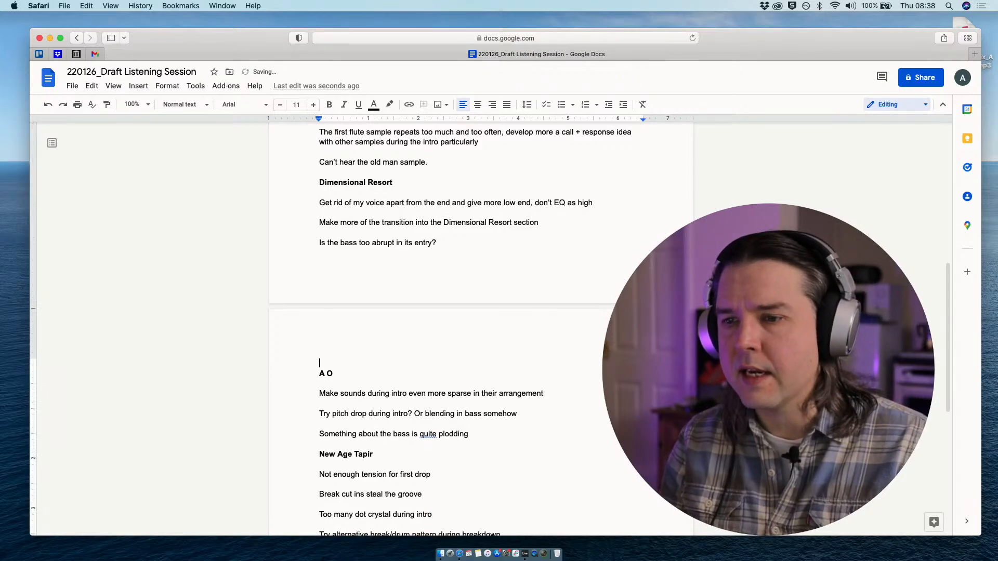
{"action": "key", "text": "Return"}
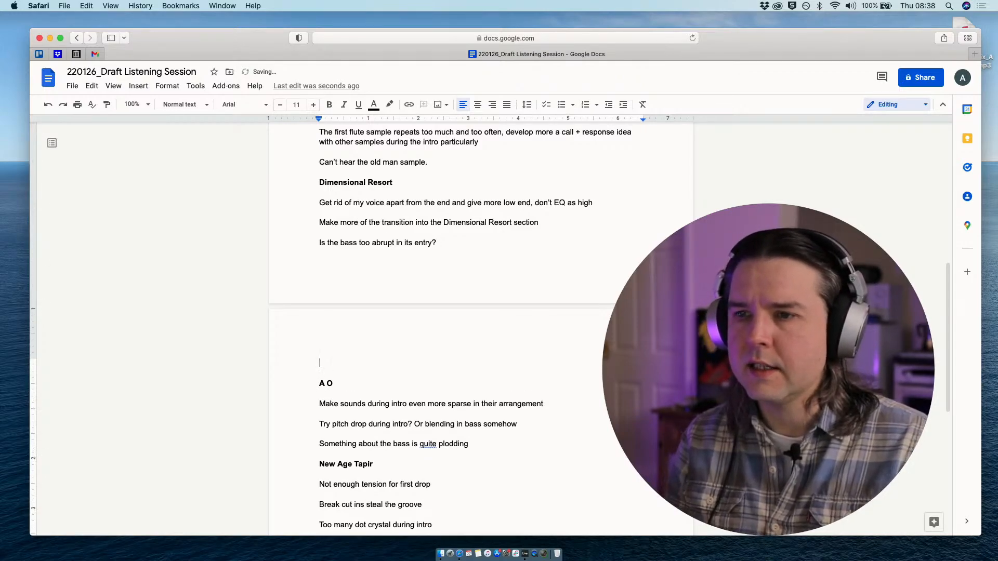
{"action": "left_click", "coordinate": [546, 104]}
{"action": "scroll", "coordinate": [353, 291], "scroll_direction": "down", "scroll_amount": 2}
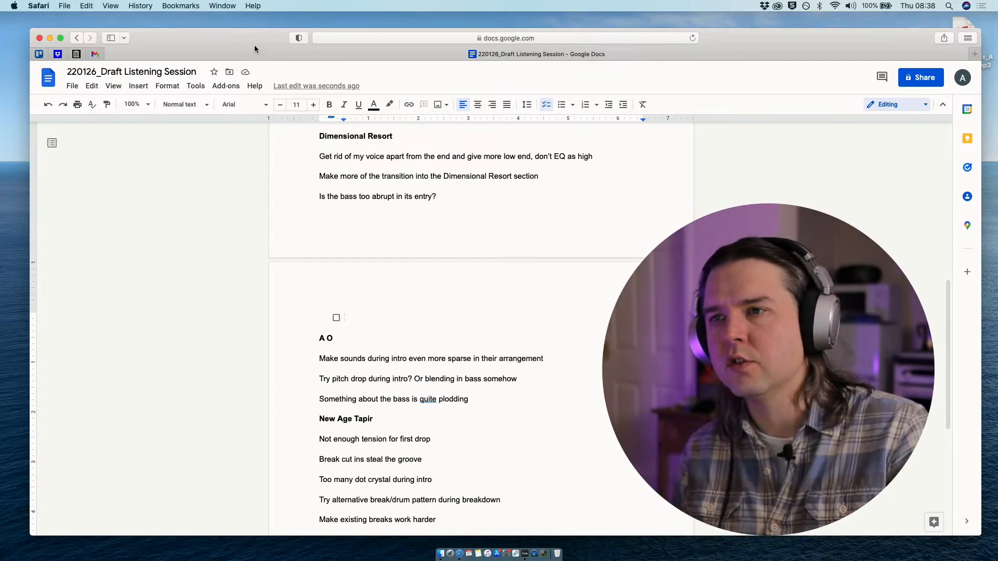
- Reread the three Dimensional Resort notes above the empty checklist item
{"action": "left_click_drag", "start_coordinate": [253, 46], "coordinate": [259, 47]}
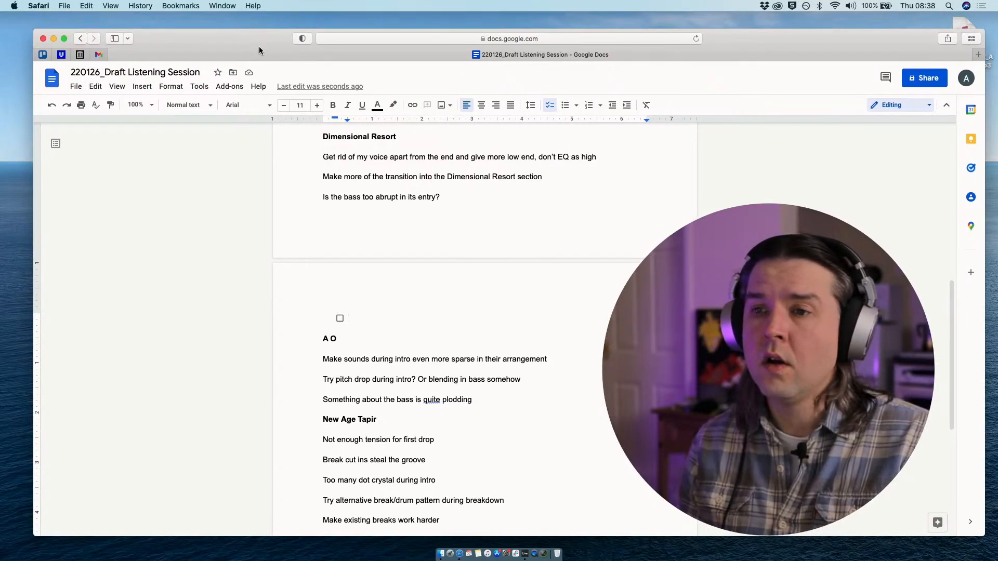
{"action": "left_click", "coordinate": [335, 157]}
{"action": "key", "text": "Down"}
{"action": "key", "text": "Up"}
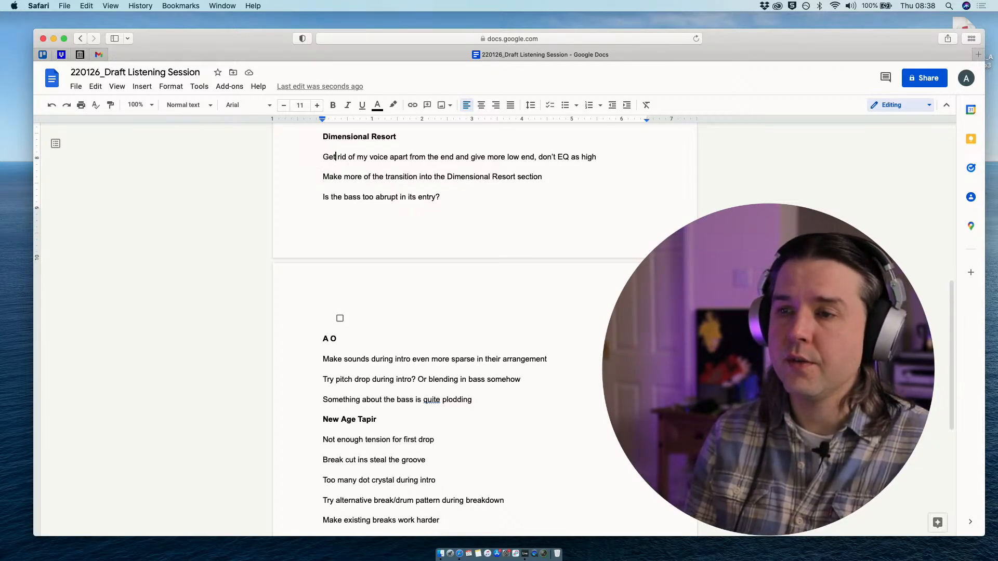
{"action": "key", "text": "Down"}
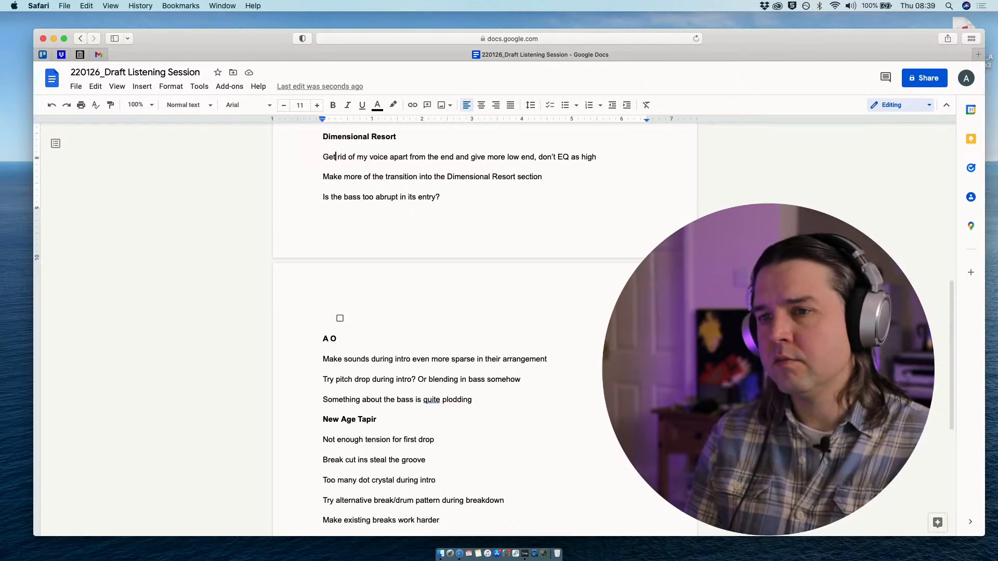
{"action": "key", "text": "Up"}
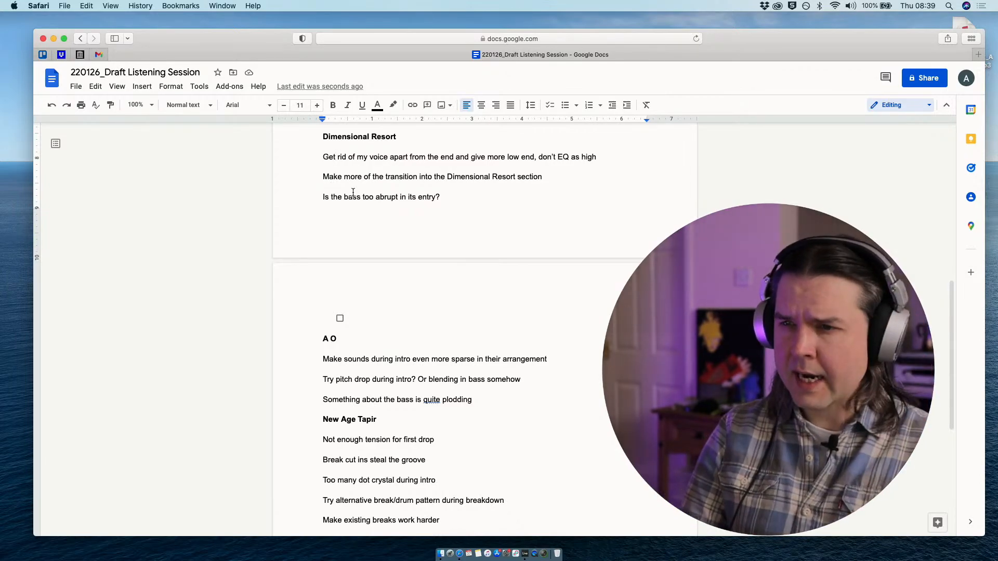
{"action": "scroll", "coordinate": [353, 192], "scroll_direction": "up", "scroll_amount": 1}
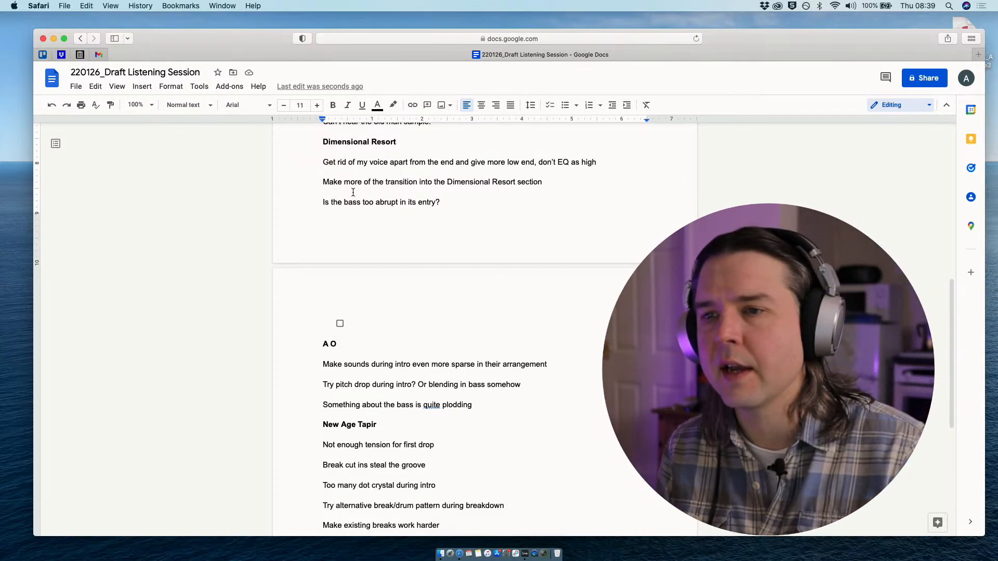
- Copy the note "Get rid of my voice apart from the end and give more low end, don't EQ as high" into the empty checklist item
{"action": "left_click", "coordinate": [356, 321]}
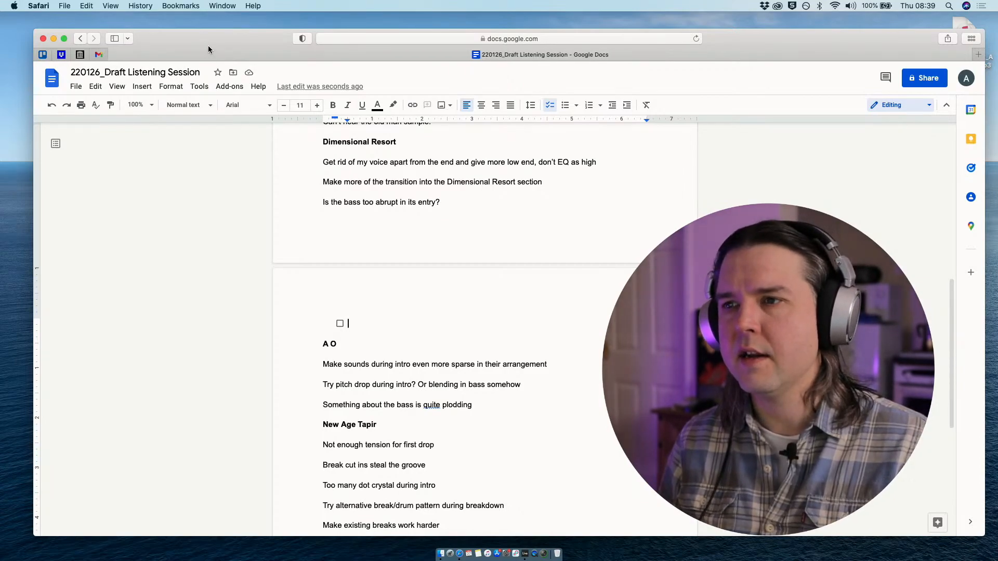
{"action": "left_click_drag", "start_coordinate": [193, 45], "coordinate": [184, 42]}
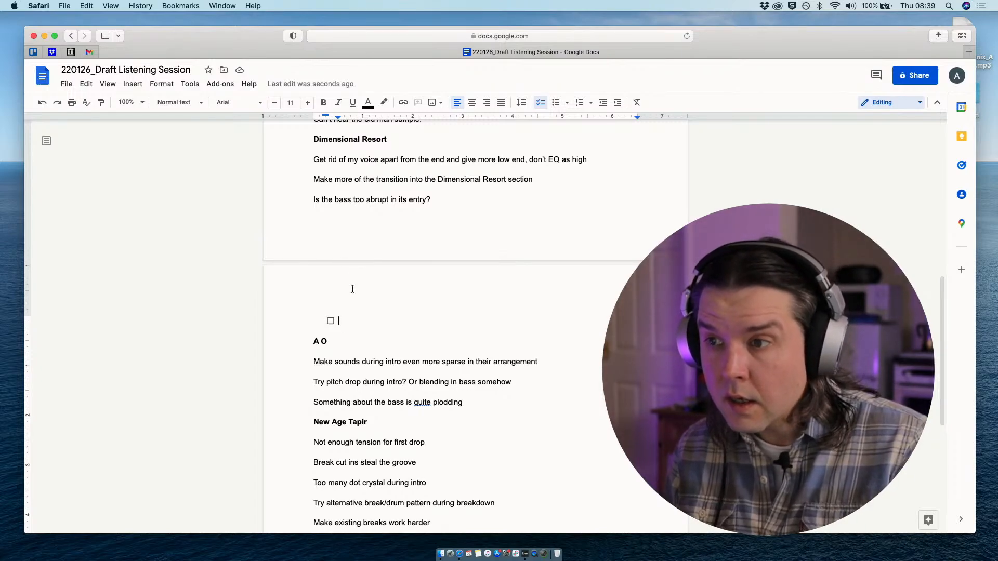
{"action": "left_click_drag", "start_coordinate": [588, 159], "coordinate": [302, 164]}
{"action": "key", "text": "super+c"}
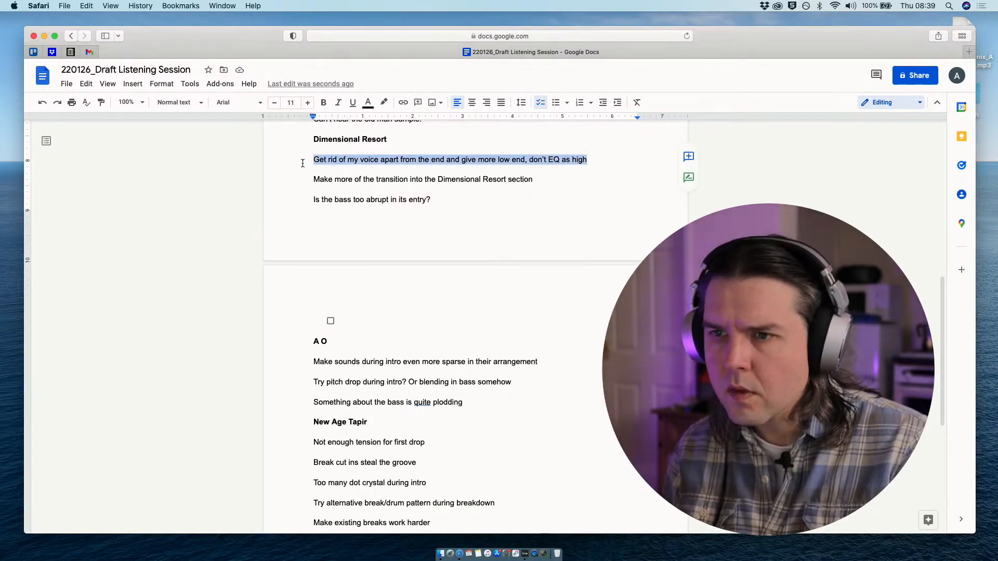
{"action": "left_click", "coordinate": [356, 319]}
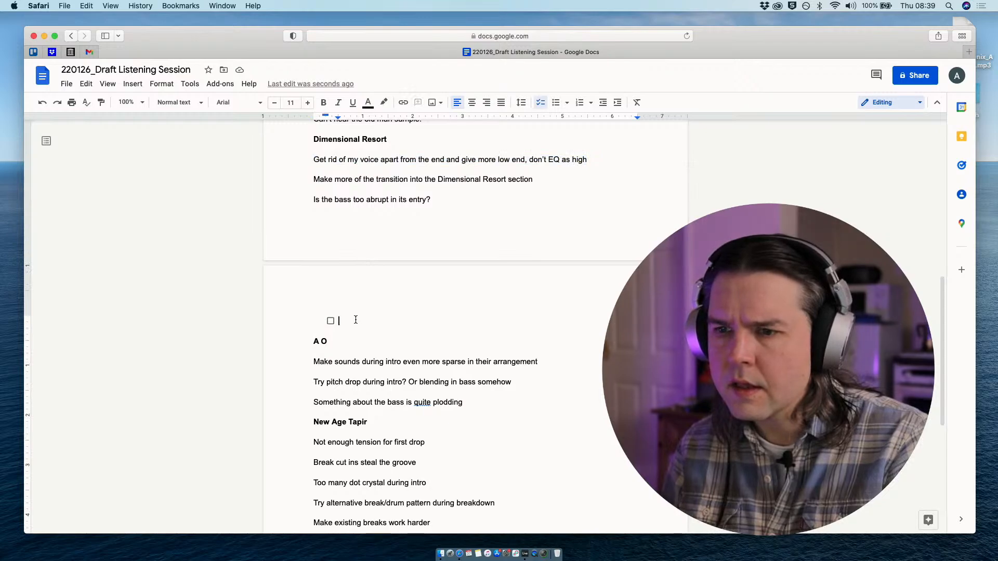
{"action": "key", "text": "super+v"}
{"action": "scroll", "coordinate": [364, 322], "scroll_direction": "down", "scroll_amount": 1}
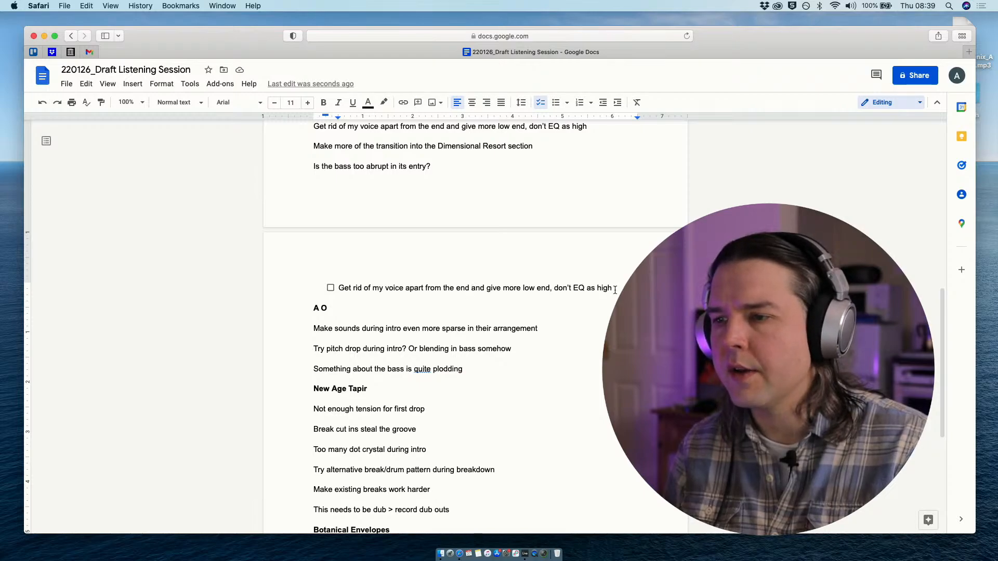
- End the Dimensional Resort checklist after its first item, leaving a plain empty line above the A O heading
{"action": "key", "text": "Return"}
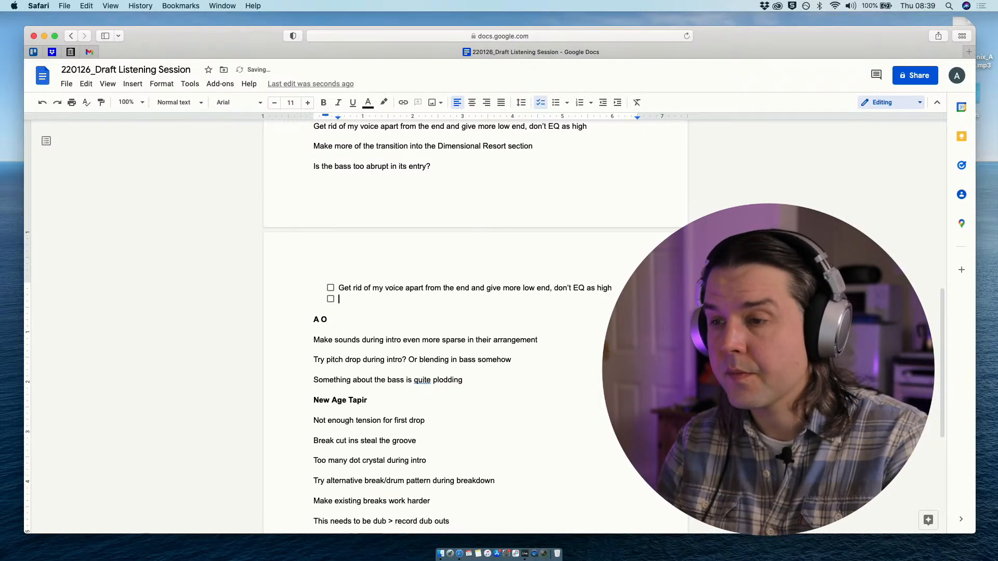
{"action": "scroll", "coordinate": [457, 269], "scroll_direction": "up", "scroll_amount": 2}
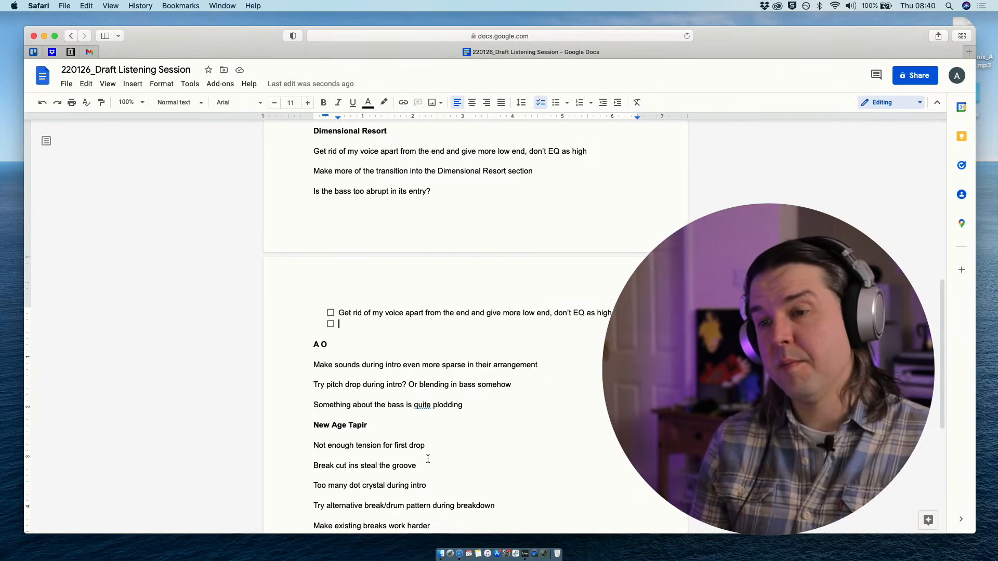
{"action": "left_click_drag", "start_coordinate": [239, 37], "coordinate": [238, 41]}
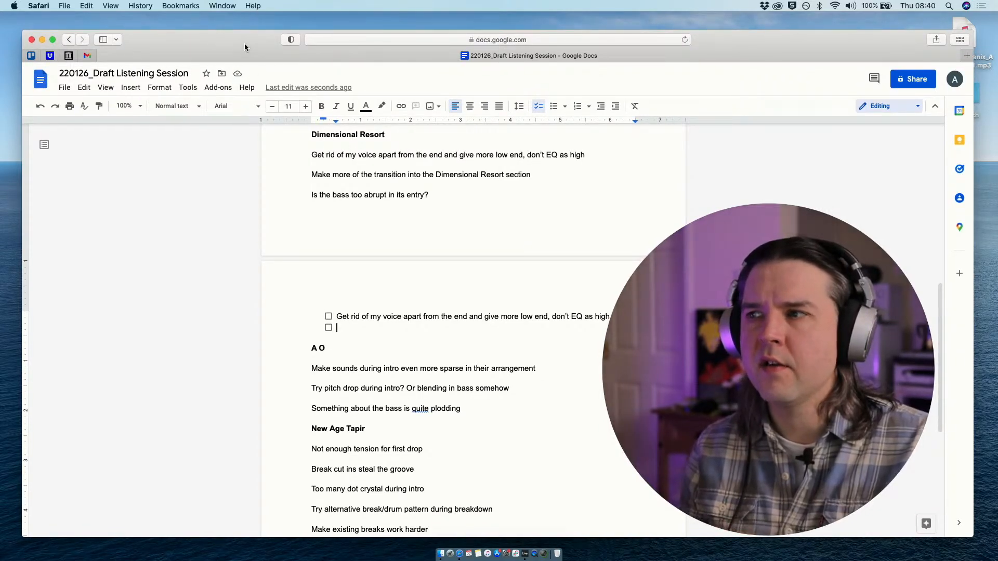
{"action": "left_click_drag", "start_coordinate": [244, 44], "coordinate": [243, 44]}
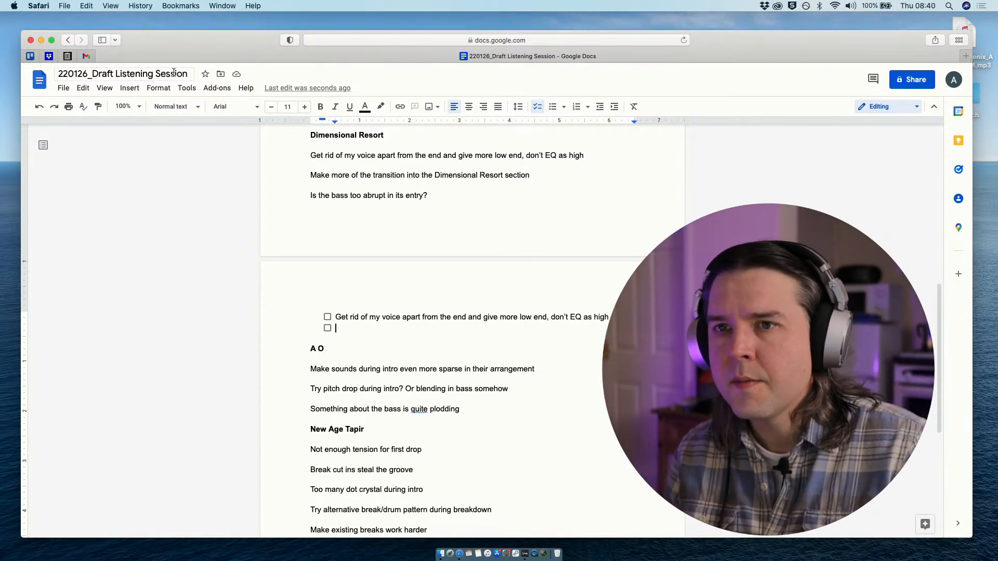
{"action": "left_click_drag", "start_coordinate": [185, 41], "coordinate": [187, 40]}
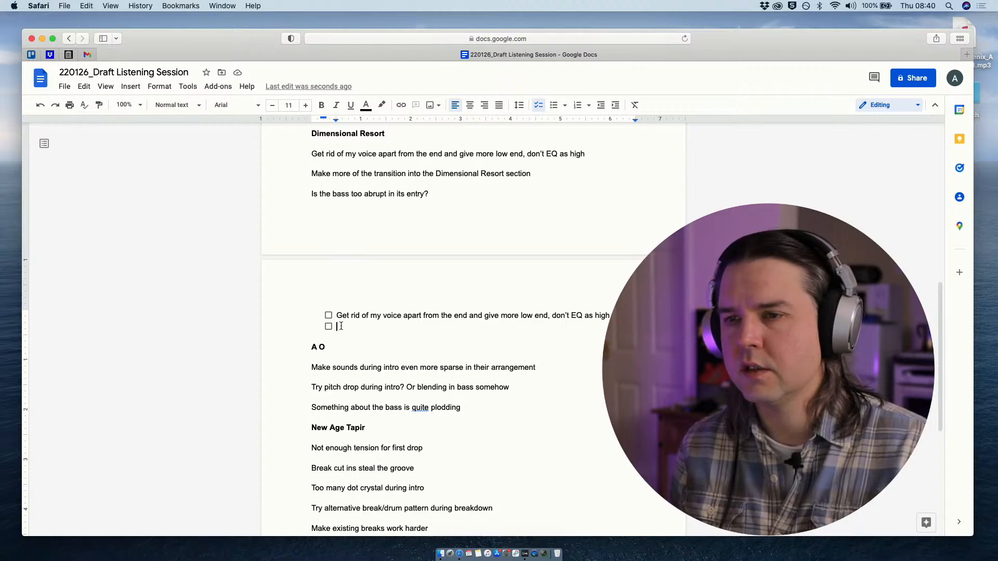
{"action": "key", "text": "Return"}
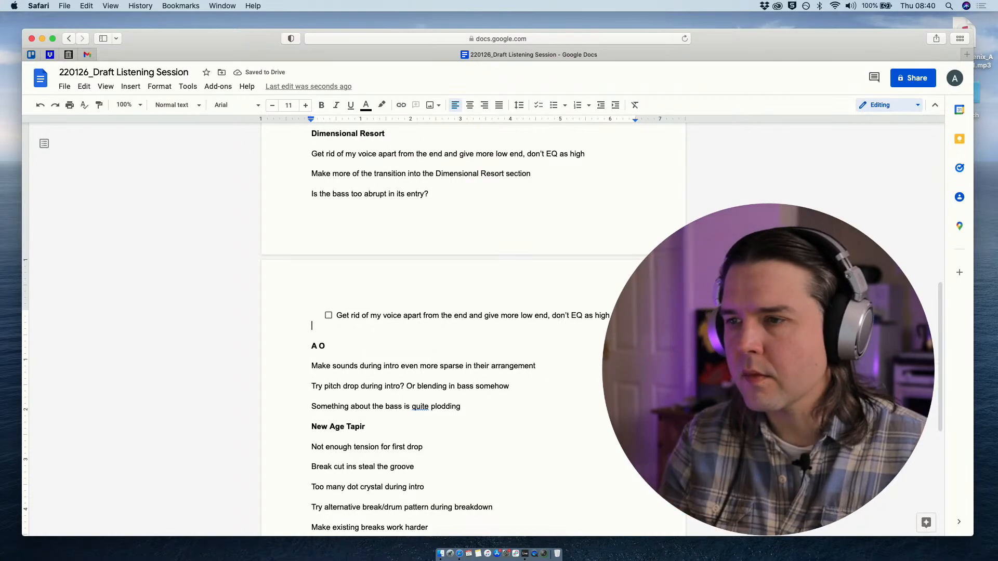
- Insert an empty checklist item between the last A O note and the New Age Tapir heading
{"action": "scroll", "coordinate": [365, 357], "scroll_direction": "down", "scroll_amount": 2}
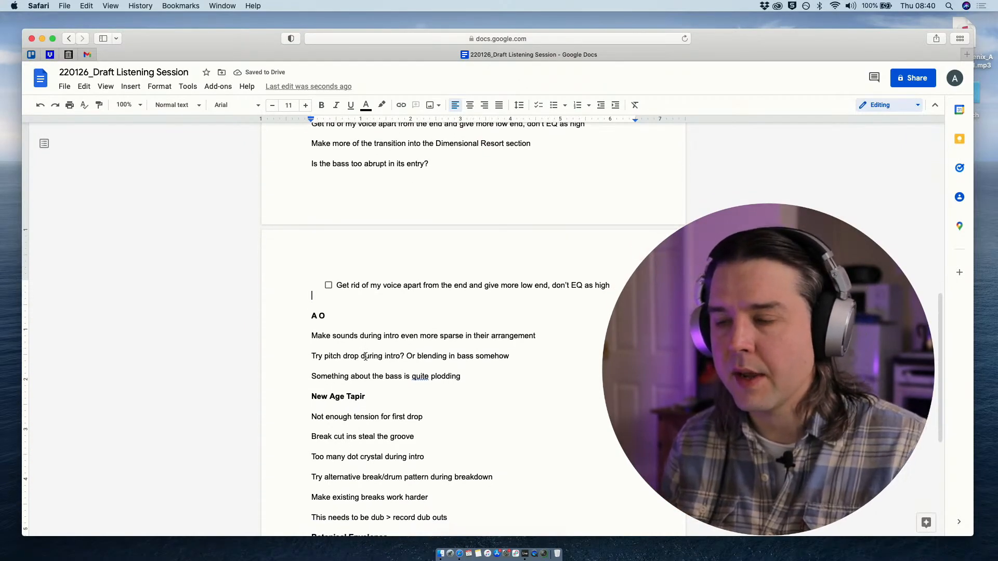
{"action": "scroll", "coordinate": [366, 357], "scroll_direction": "up", "scroll_amount": 2}
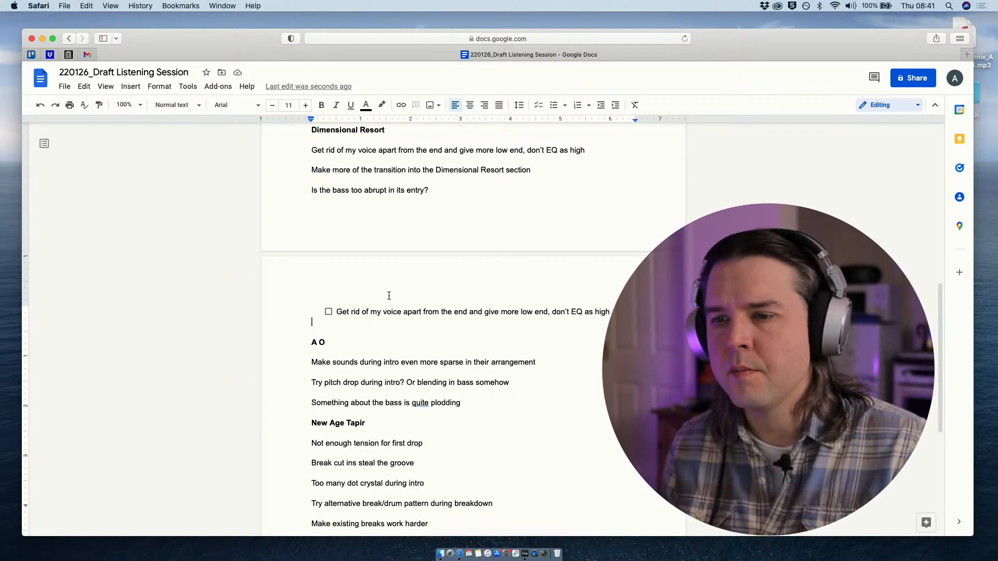
{"action": "scroll", "coordinate": [389, 294], "scroll_direction": "down", "scroll_amount": 5}
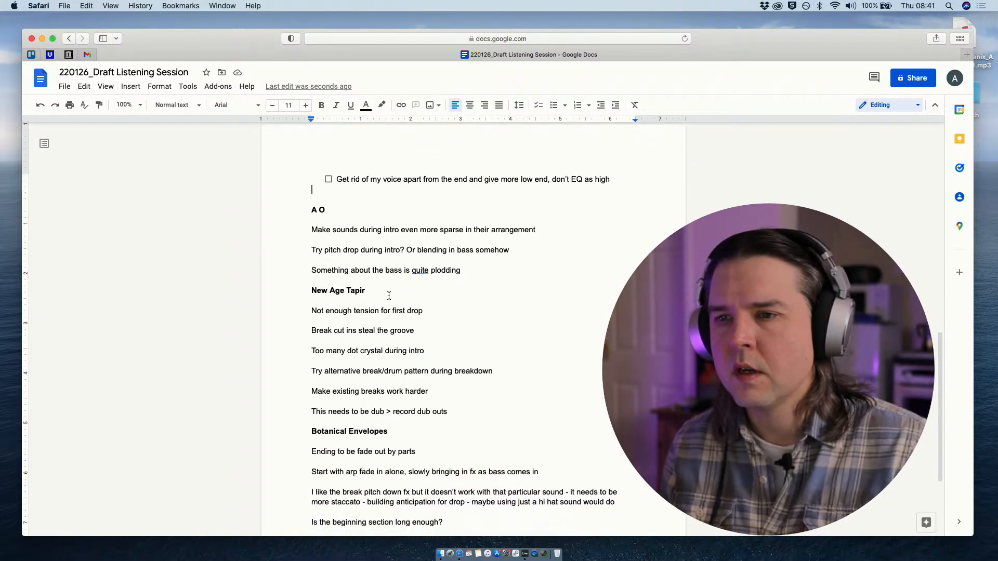
{"action": "scroll", "coordinate": [388, 295], "scroll_direction": "up", "scroll_amount": 1}
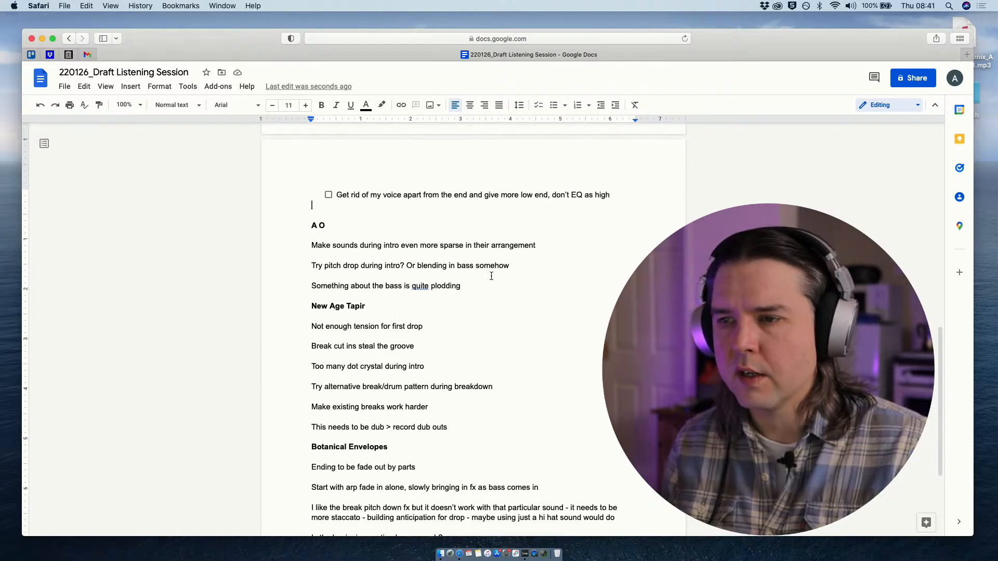
{"action": "left_click", "coordinate": [474, 286]}
{"action": "key", "text": "Return"}
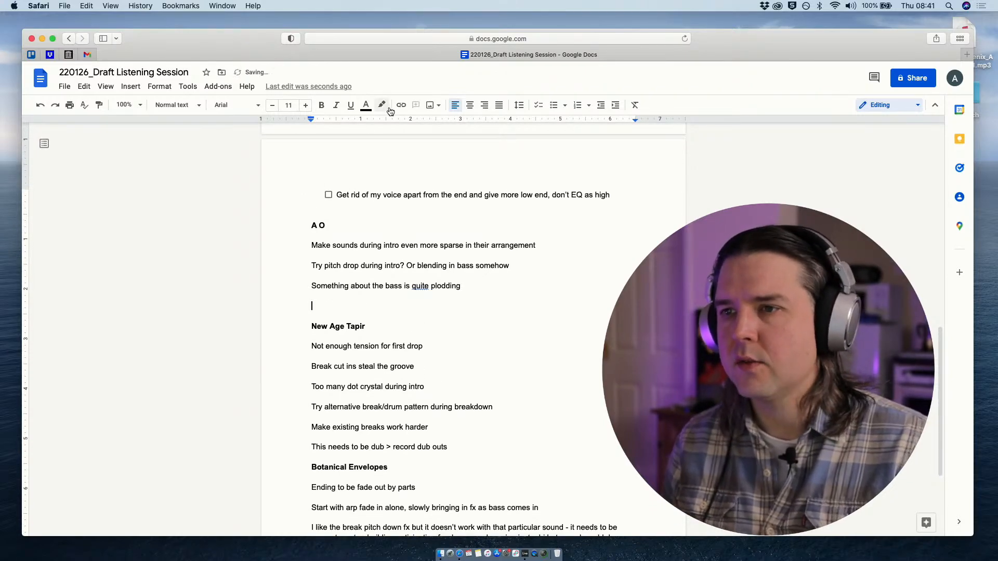
{"action": "left_click", "coordinate": [539, 105]}
- Copy the A O note "Make sounds during intro even more sparse in their arrangement" into the empty checklist item below the A O notes
{"action": "scroll", "coordinate": [342, 316], "scroll_direction": "down", "scroll_amount": 1}
{"action": "scroll", "coordinate": [343, 317], "scroll_direction": "down", "scroll_amount": 1}
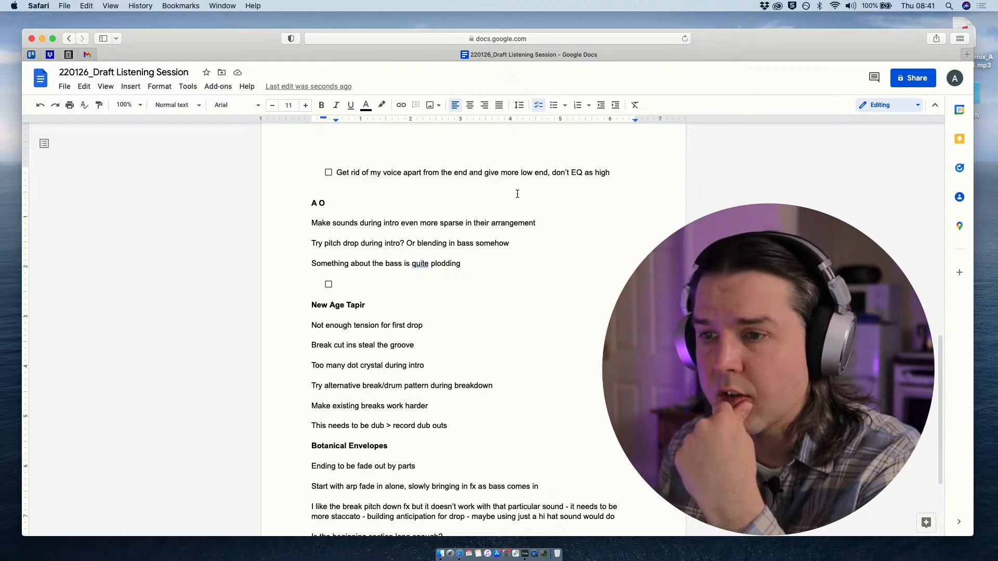
{"action": "left_click", "coordinate": [541, 219]}
{"action": "left_click_drag", "start_coordinate": [541, 219], "coordinate": [311, 223]}
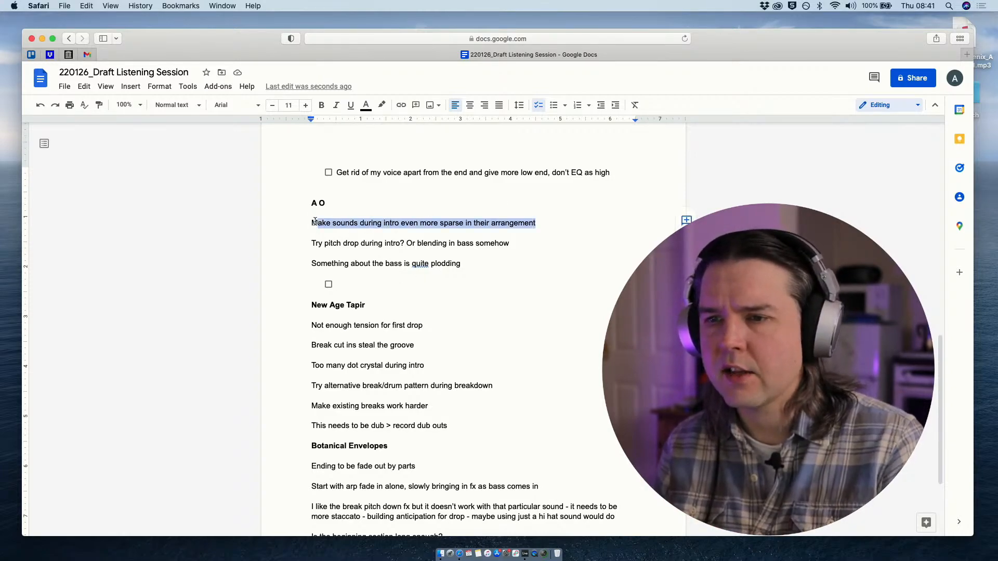
{"action": "key", "text": "super+c"}
{"action": "left_click", "coordinate": [355, 286]}
{"action": "key", "text": "super+v"}
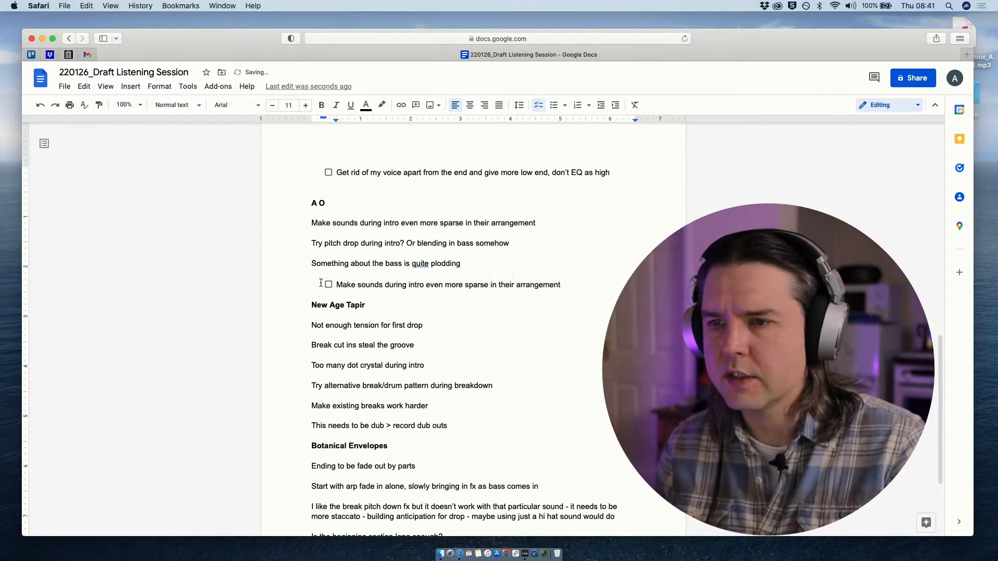
- Add a second A O checklist item reading "Try pitch drop 808 during intro"
{"action": "key", "text": "Return"}
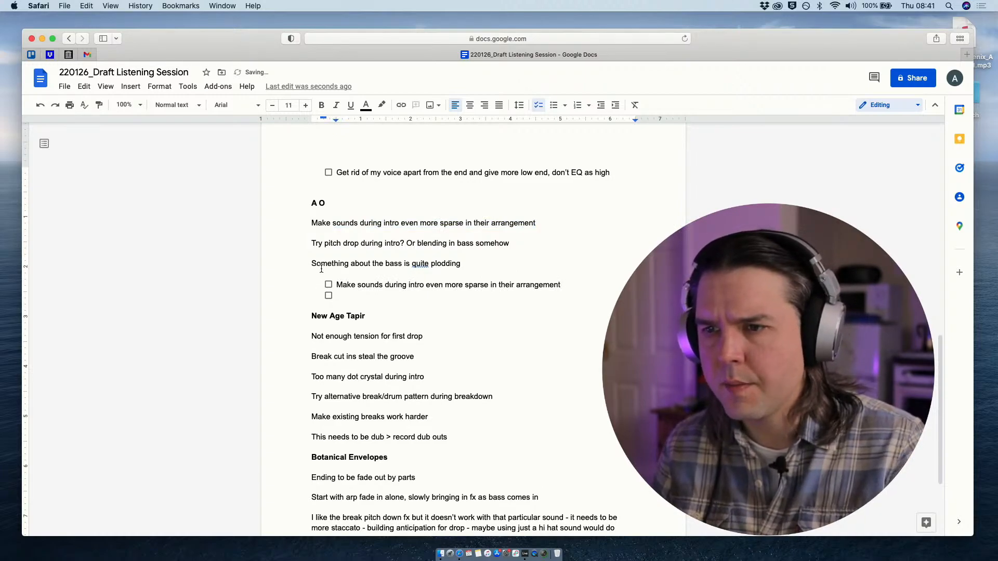
{"action": "type", "text": "Try p"}
{"action": "type", "text": "itch drop 8"}
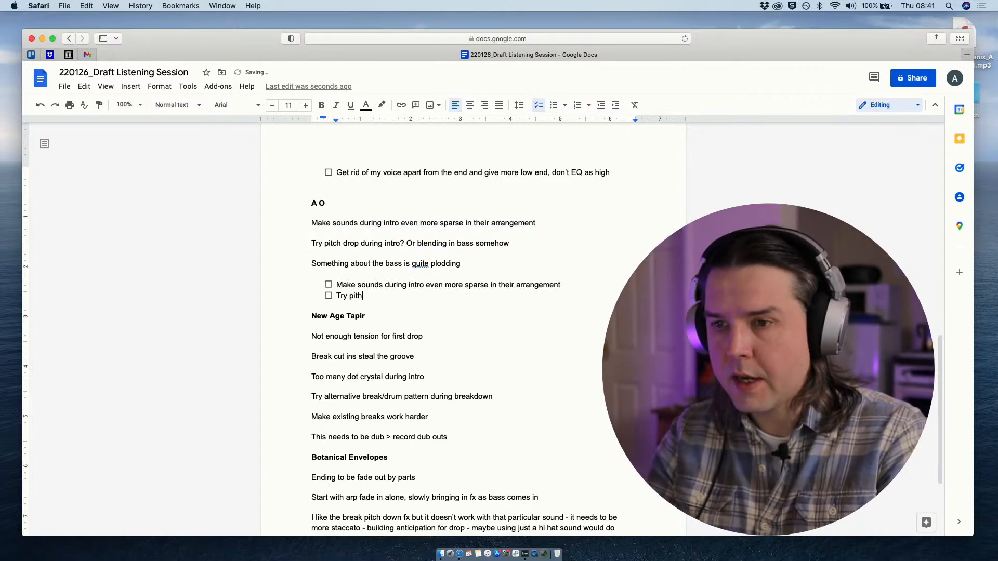
{"action": "type", "text": "08 du"}
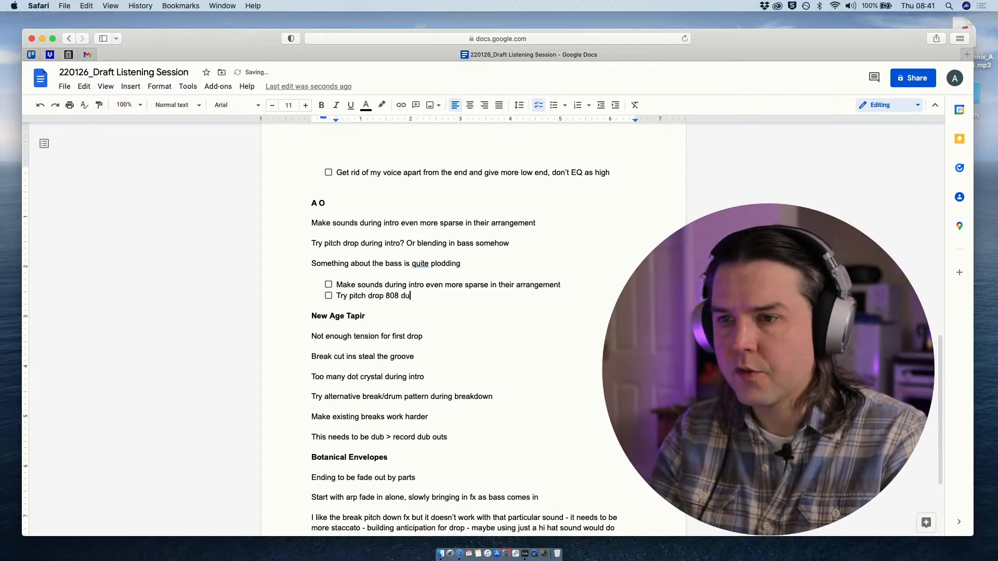
{"action": "type", "text": "ring intro"}
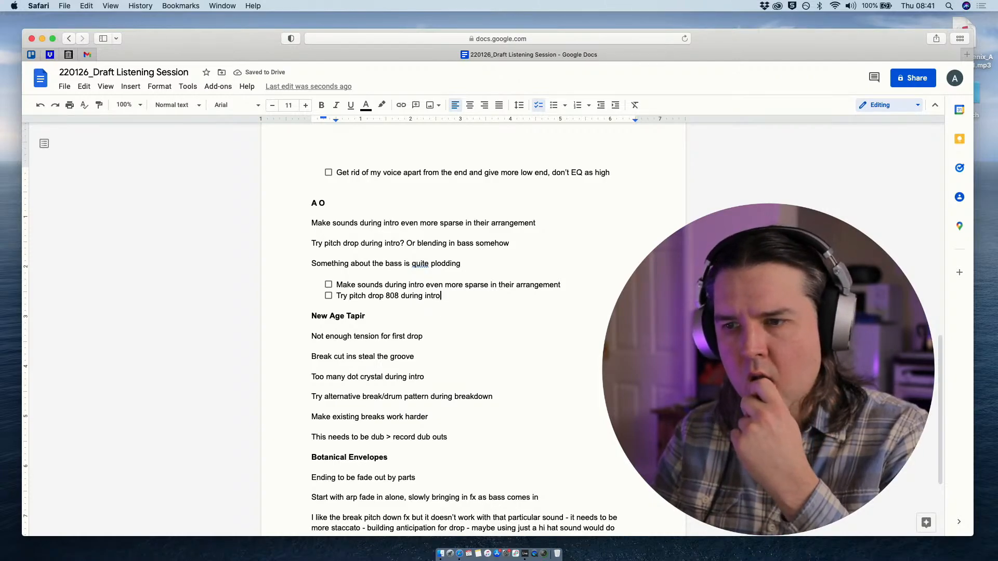
- Add a third A O checklist item reading "Spend 5 minutes trying new bass line parts"
{"action": "key", "text": "Return"}
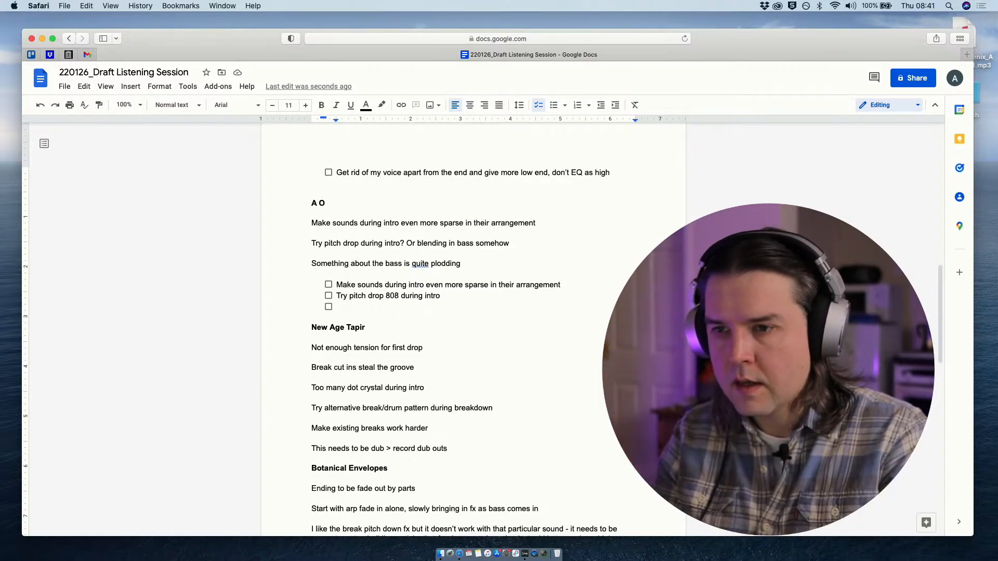
{"action": "type", "text": "Spend "}
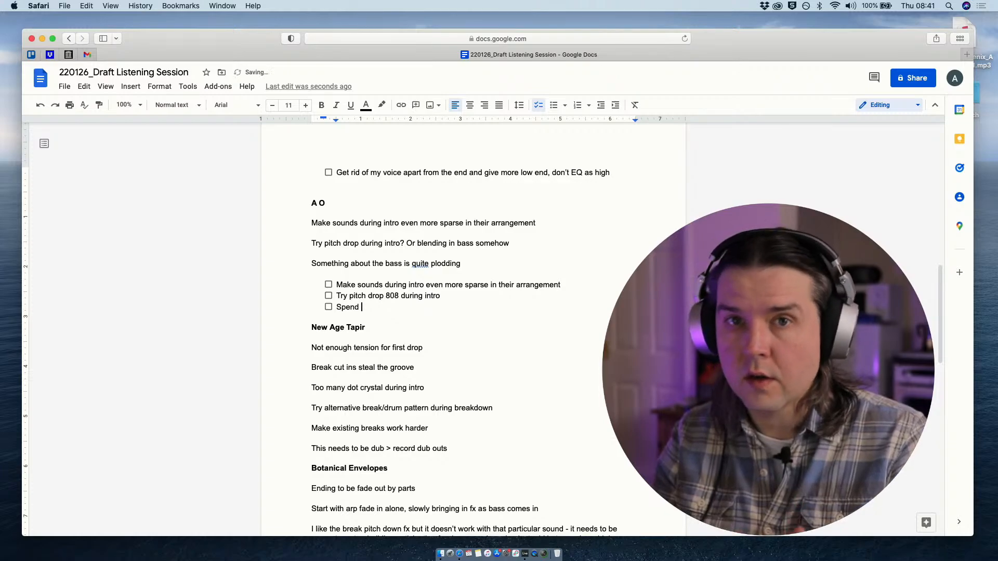
{"action": "type", "text": "5 minute"}
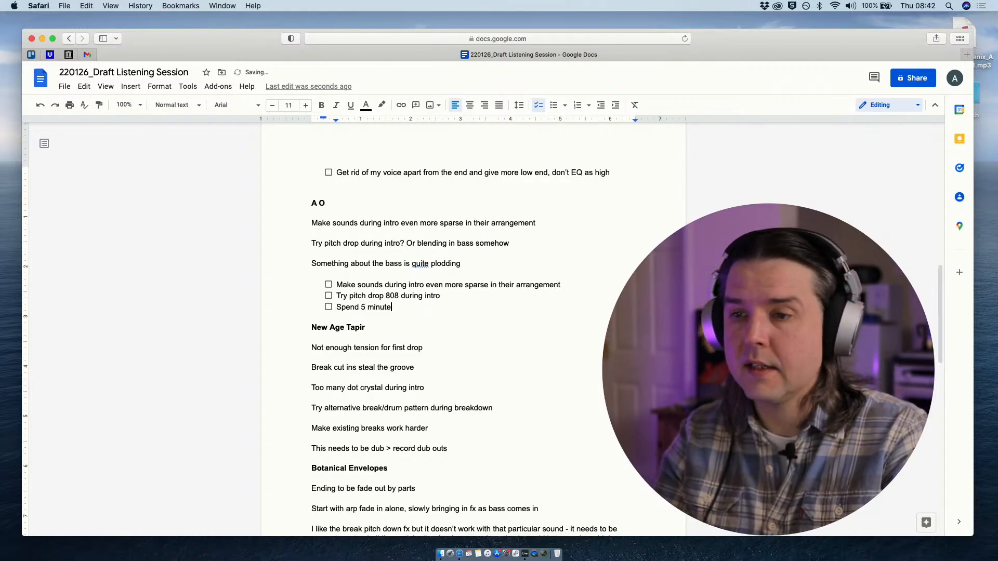
{"action": "type", "text": "s tryin"}
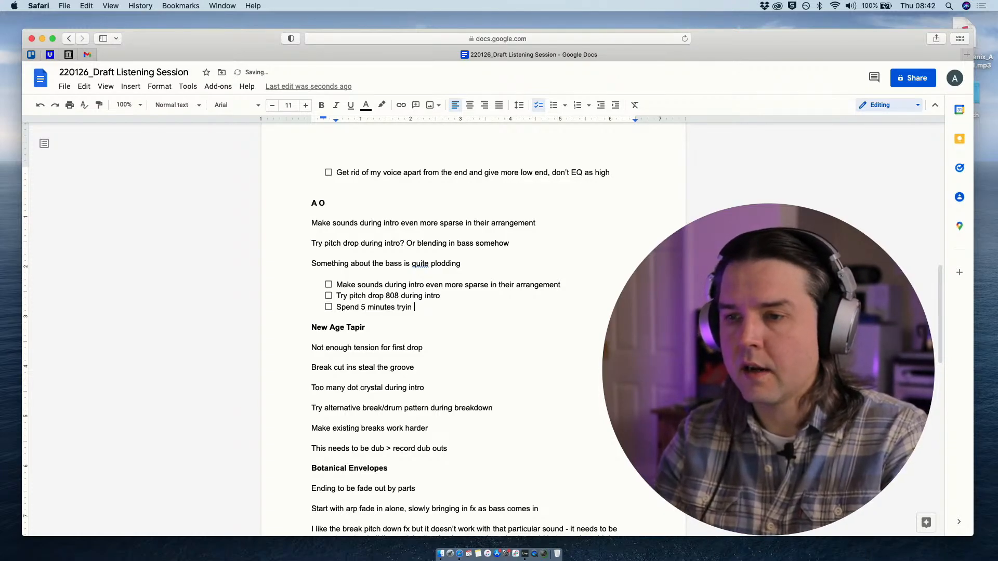
{"action": "key", "text": "BackSpace"}
{"action": "key", "text": "BackSpace"}
{"action": "key", "text": "BackSpace"}
{"action": "key", "text": "BackSpace"}
{"action": "type", "text": "y"}
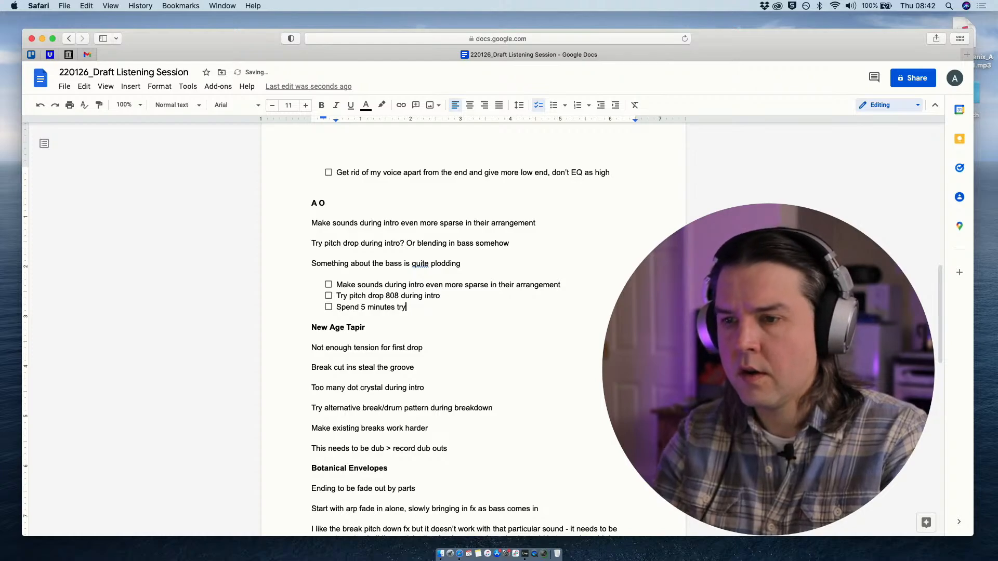
{"action": "type", "text": "ing new bas"}
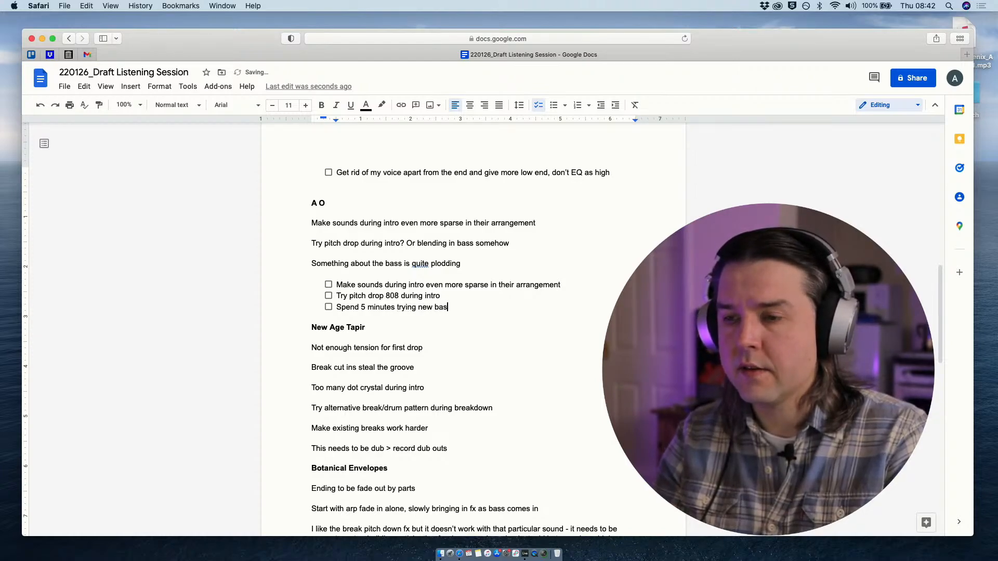
{"action": "type", "text": "s line parts"}
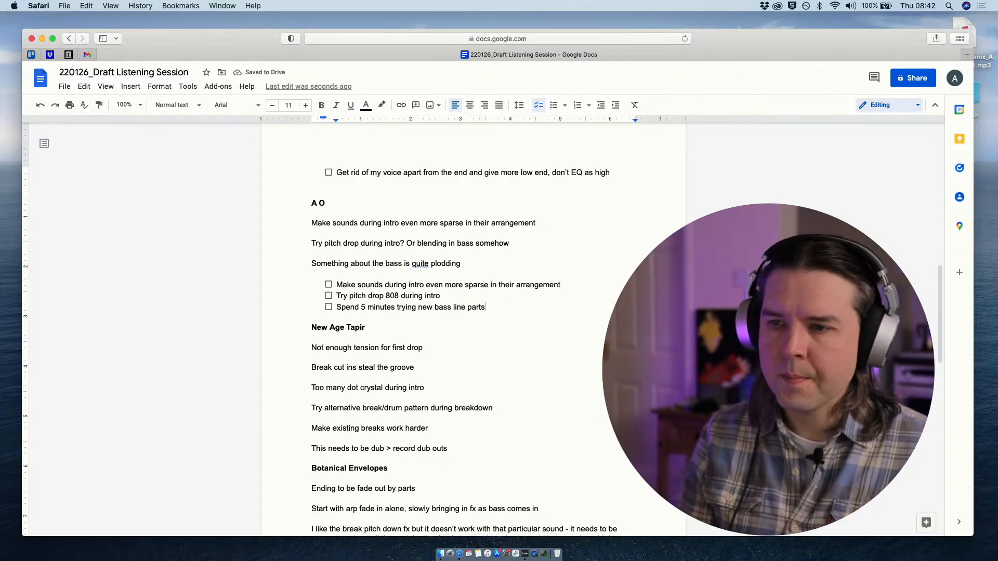
{"action": "left_click", "coordinate": [485, 307]}
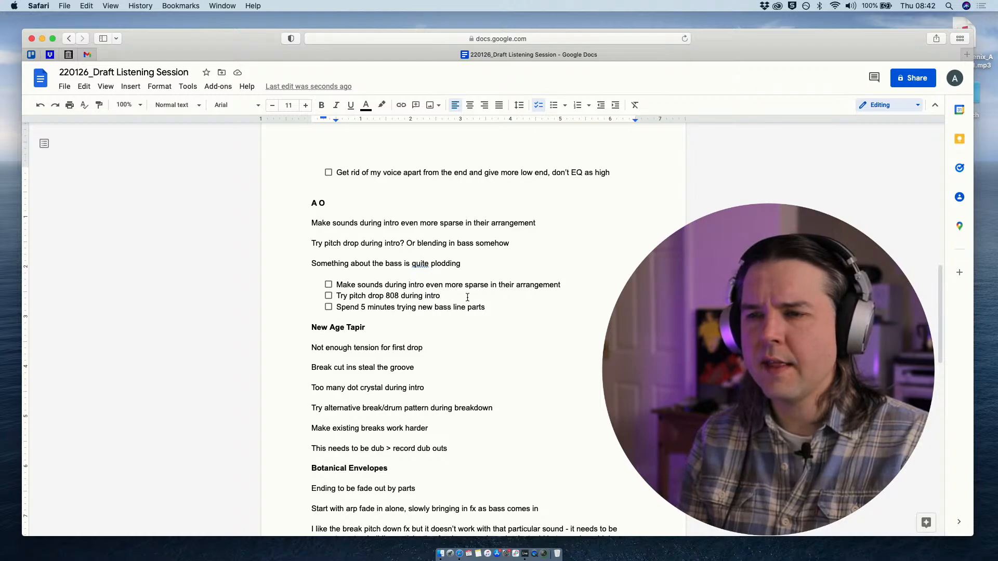
{"action": "left_click", "coordinate": [505, 306]}
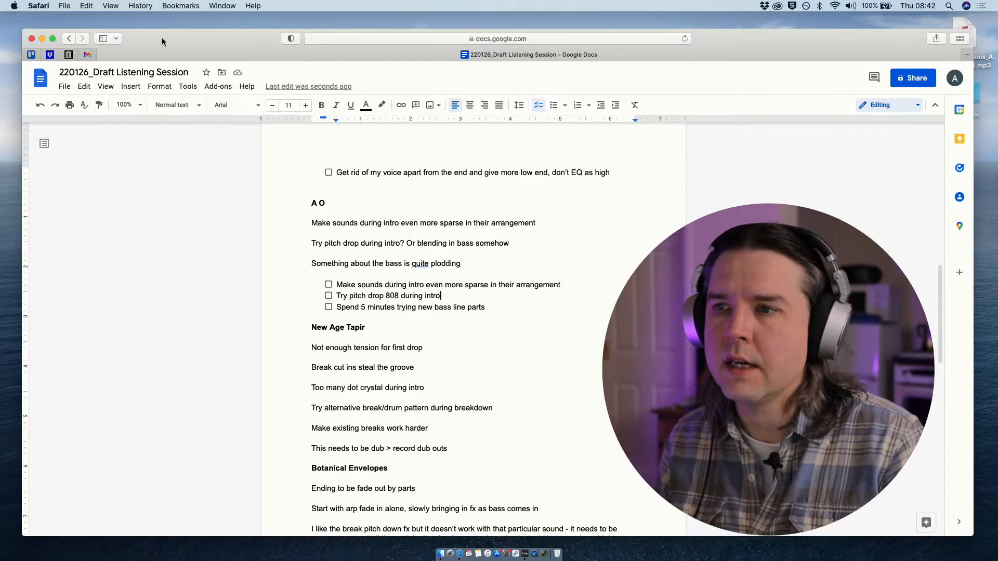
{"action": "left_click_drag", "start_coordinate": [161, 37], "coordinate": [163, 34]}
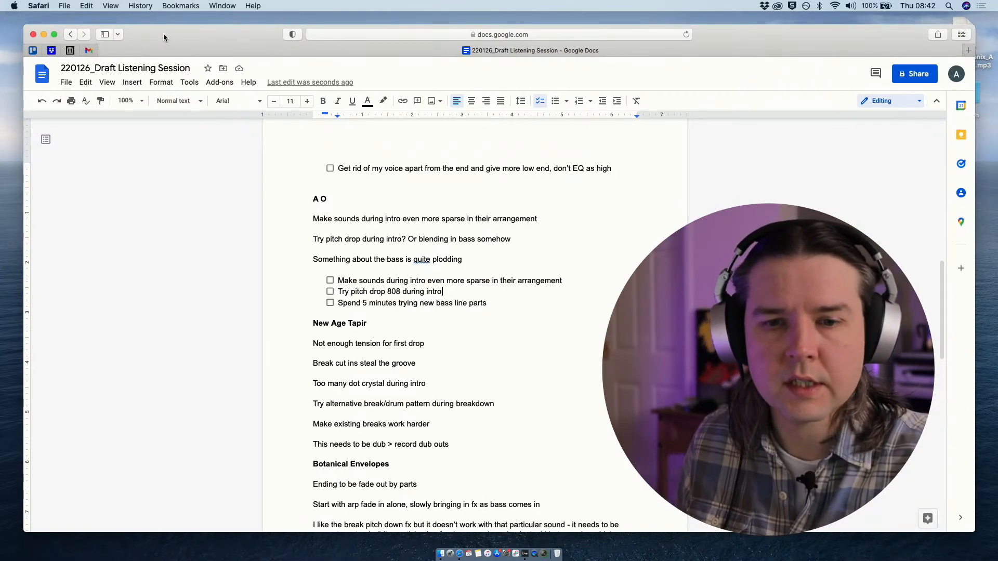
{"action": "scroll", "coordinate": [323, 313], "scroll_direction": "up", "scroll_amount": 5}
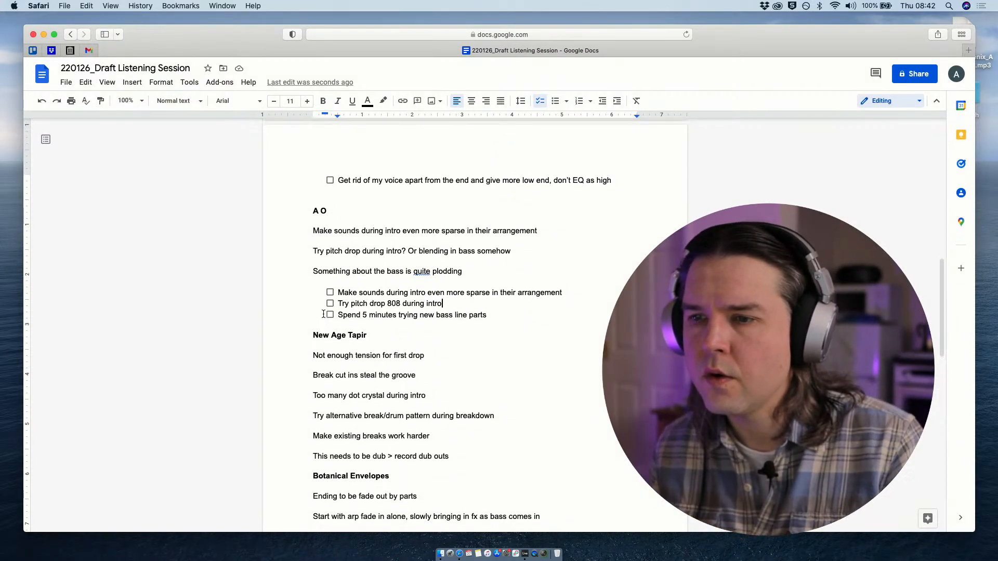
{"action": "scroll", "coordinate": [323, 313], "scroll_direction": "down", "scroll_amount": 1}
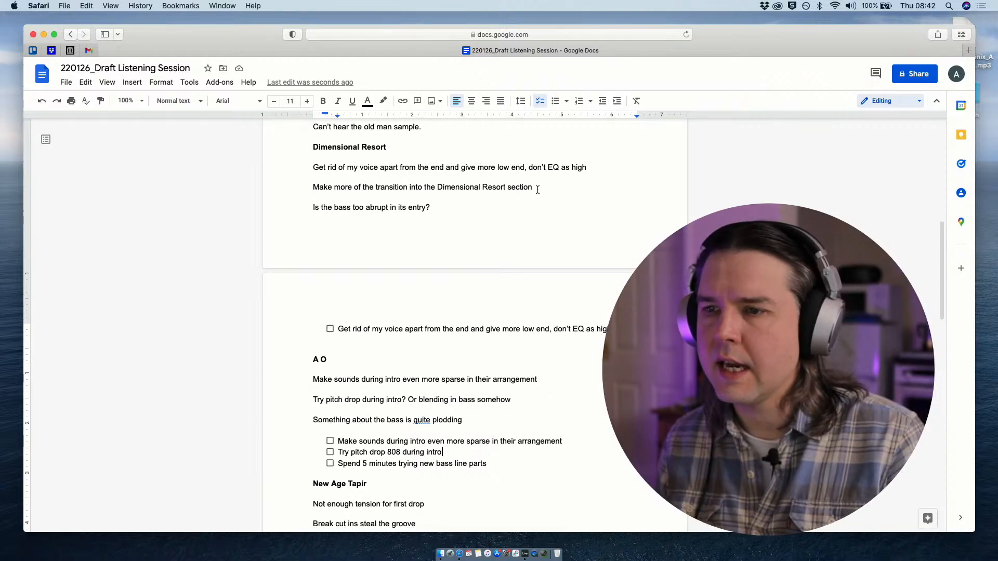
- Add an empty checklist item below the Dimensional Resort item "Get rid of my voice apart from the end"
{"action": "right_click", "coordinate": [621, 329]}
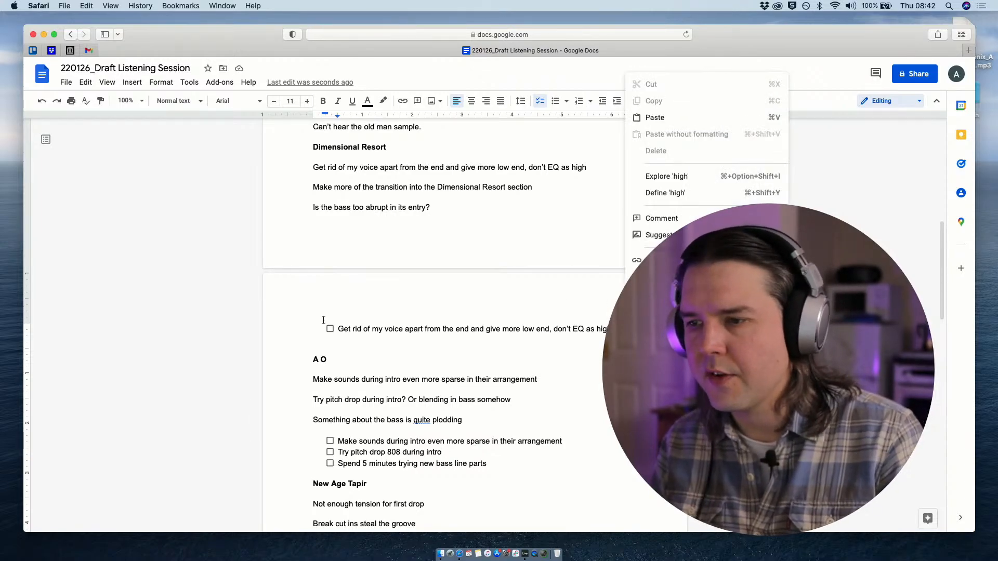
{"action": "key", "text": "Escape"}
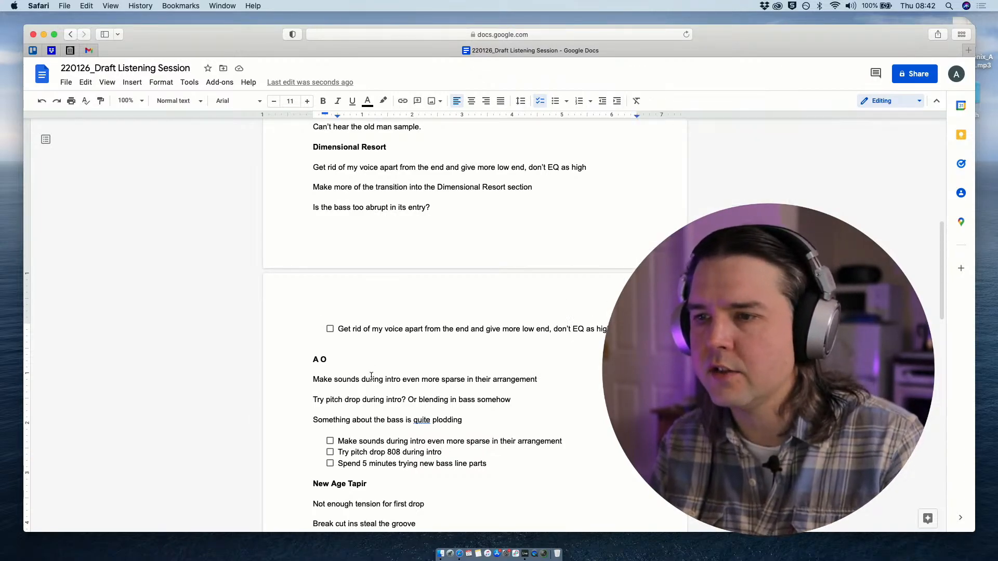
{"action": "key", "text": "Return"}
{"action": "scroll", "coordinate": [391, 265], "scroll_direction": "down", "scroll_amount": 2}
{"action": "scroll", "coordinate": [364, 260], "scroll_direction": "up", "scroll_amount": 1}
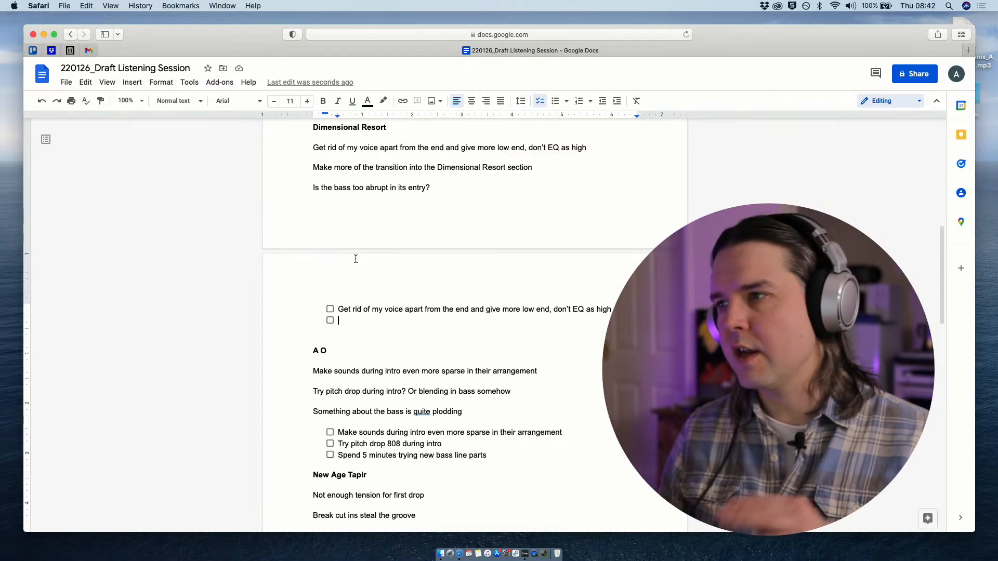
{"action": "scroll", "coordinate": [372, 267], "scroll_direction": "up", "scroll_amount": 1}
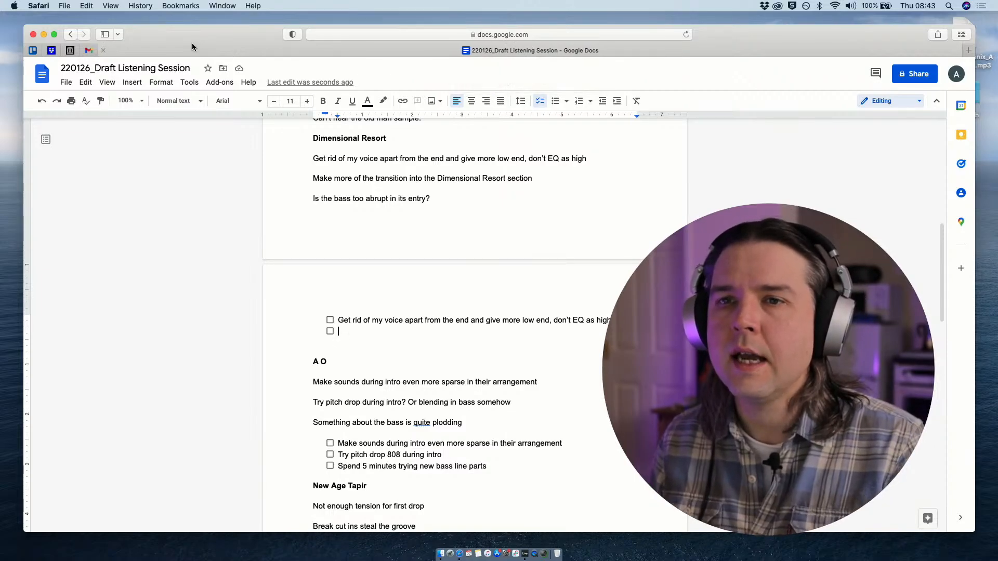
{"action": "left_click_drag", "start_coordinate": [182, 33], "coordinate": [175, 31]}
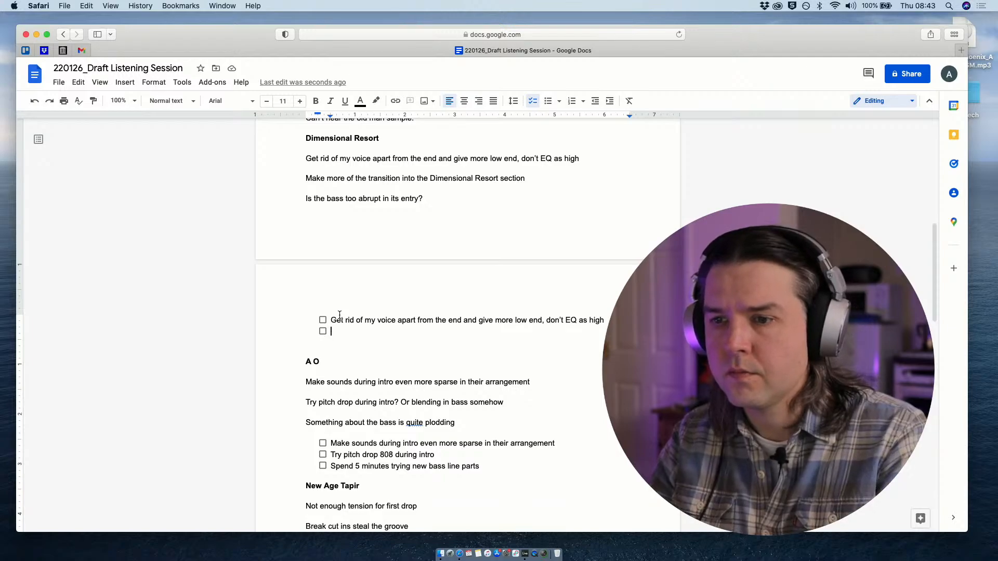
- Write the second Dimensional Resort checklist item as "Spend 5 minutes experimenting with ways to build tension before dreamy synths come in"
{"action": "type", "text": "Spen"}
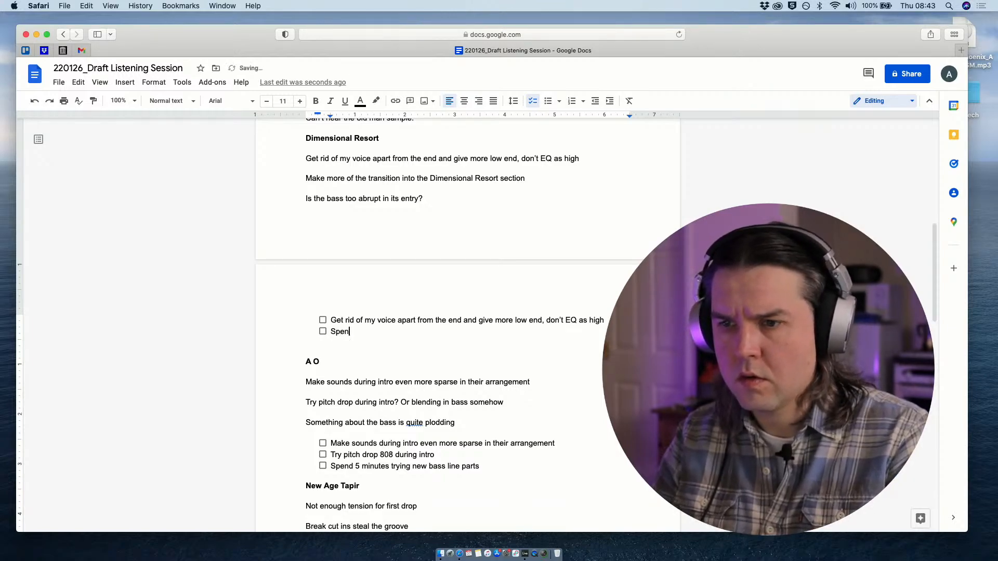
{"action": "type", "text": "d 5 min"}
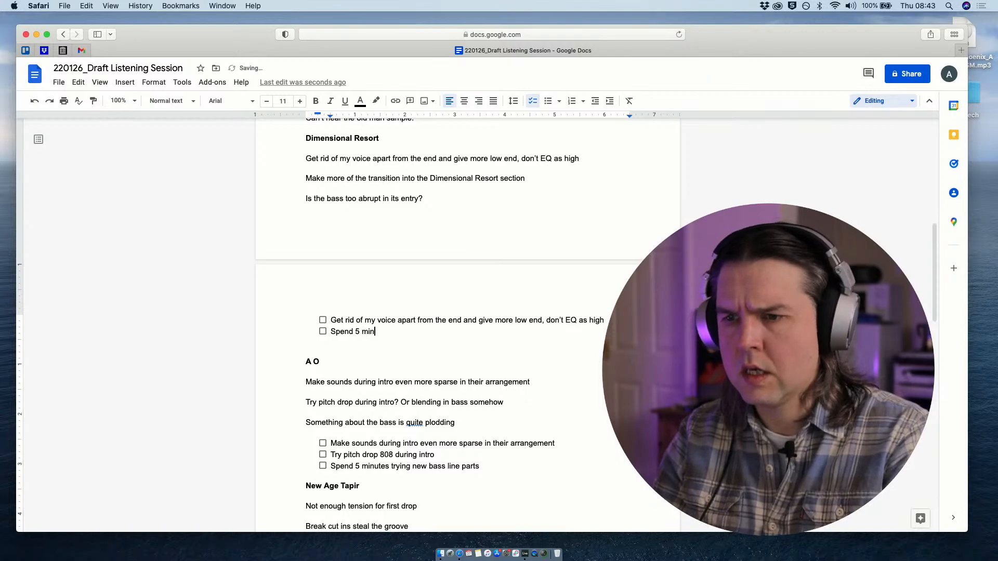
{"action": "type", "text": "utes e"}
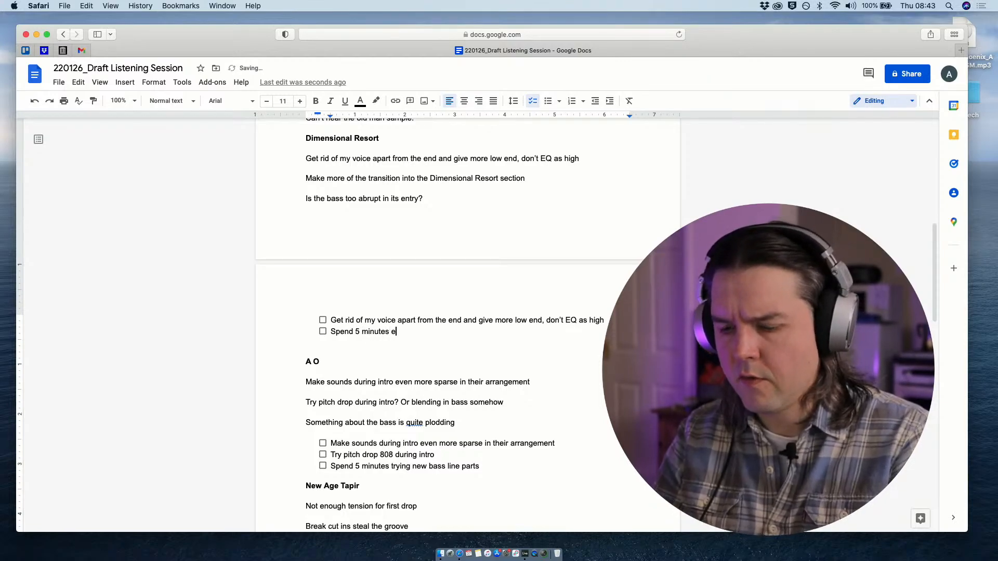
{"action": "type", "text": "xperimenting"}
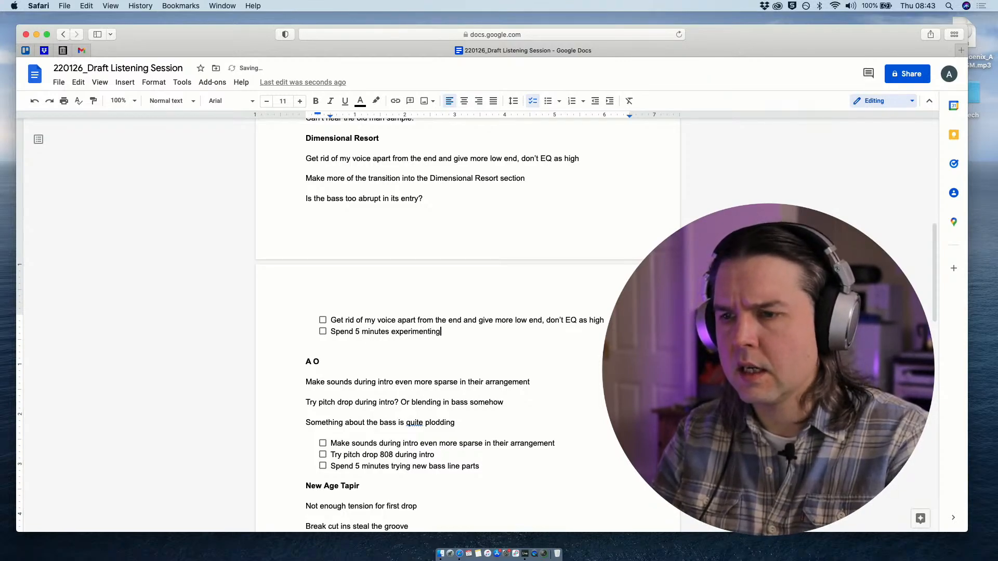
{"action": "type", "text": " with the"}
{"action": "key", "text": "BackSpace"}
{"action": "key", "text": "BackSpace"}
{"action": "key", "text": "BackSpace"}
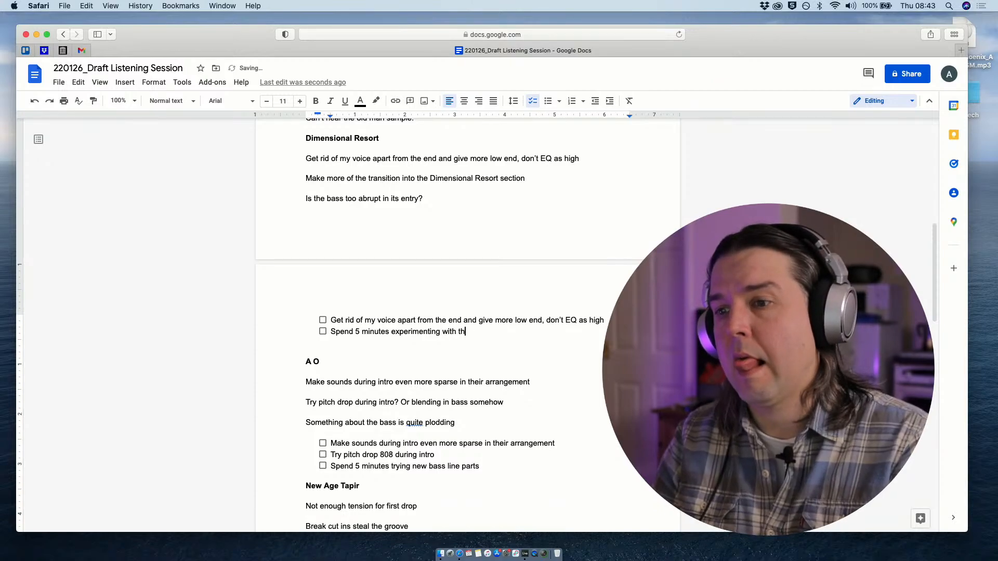
{"action": "type", "text": "fx/reve"}
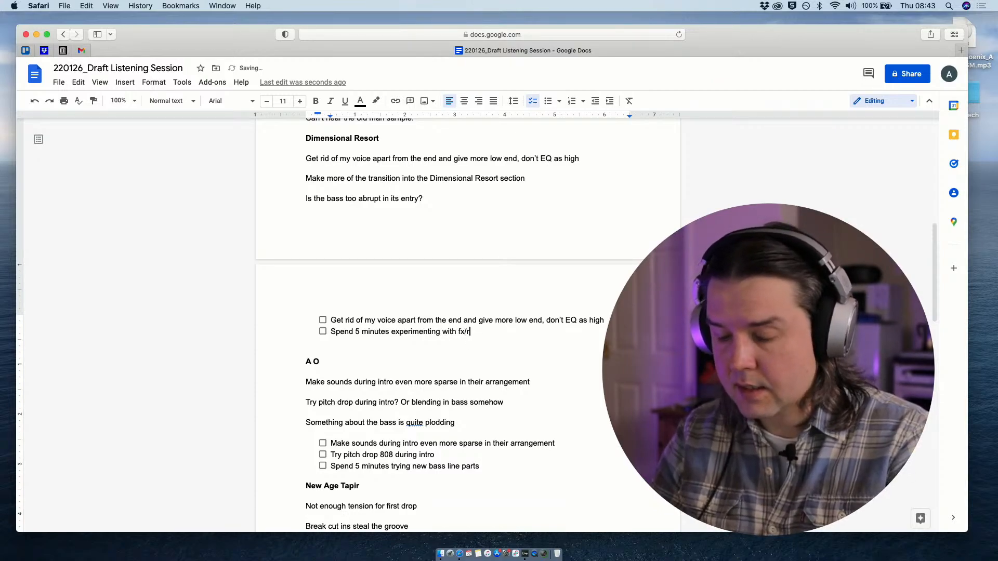
{"action": "key", "text": "BackSpace"}
{"action": "key", "text": "BackSpace"}
{"action": "key", "text": "BackSpace"}
{"action": "key", "text": "BackSpace"}
{"action": "key", "text": "BackSpace"}
{"action": "key", "text": "BackSpace"}
{"action": "key", "text": "BackSpace"}
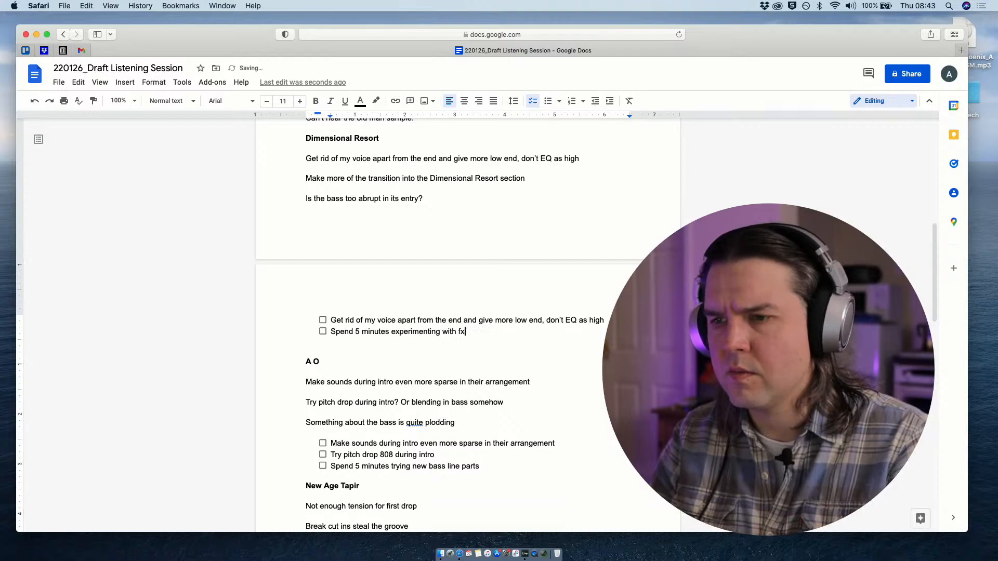
{"action": "type", "text": "ways to build"}
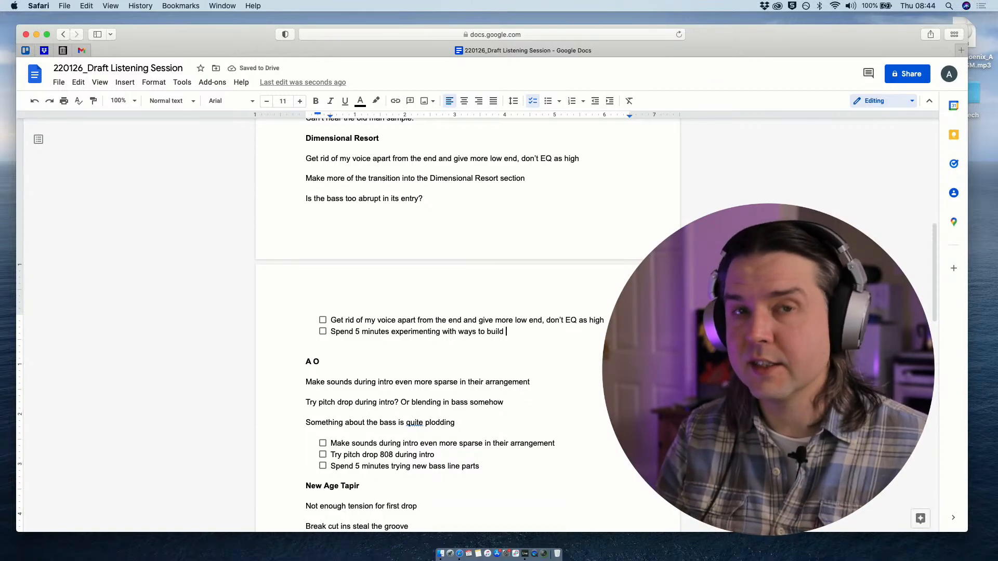
{"action": "key", "text": "BackSpace"}
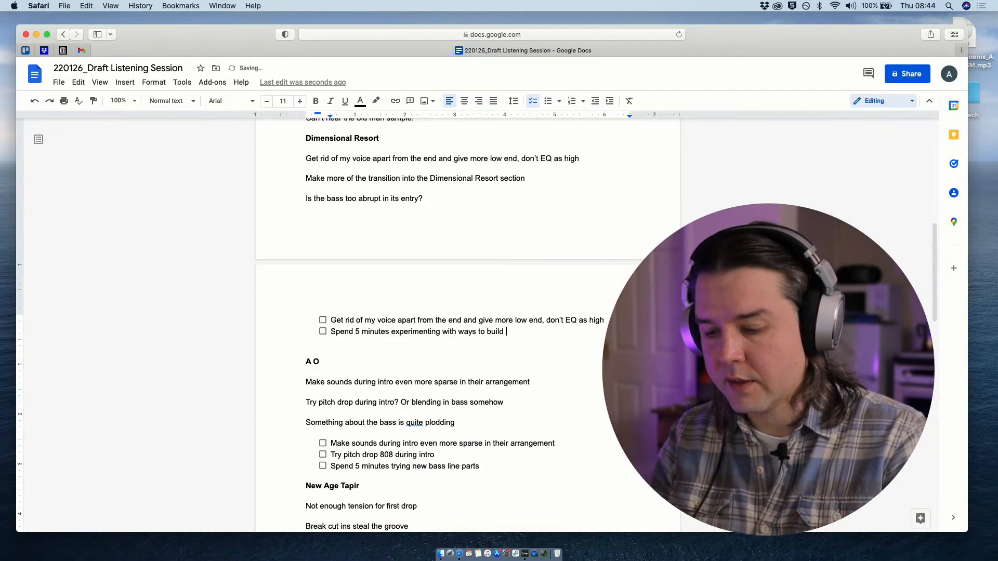
{"action": "type", "text": "tension before "}
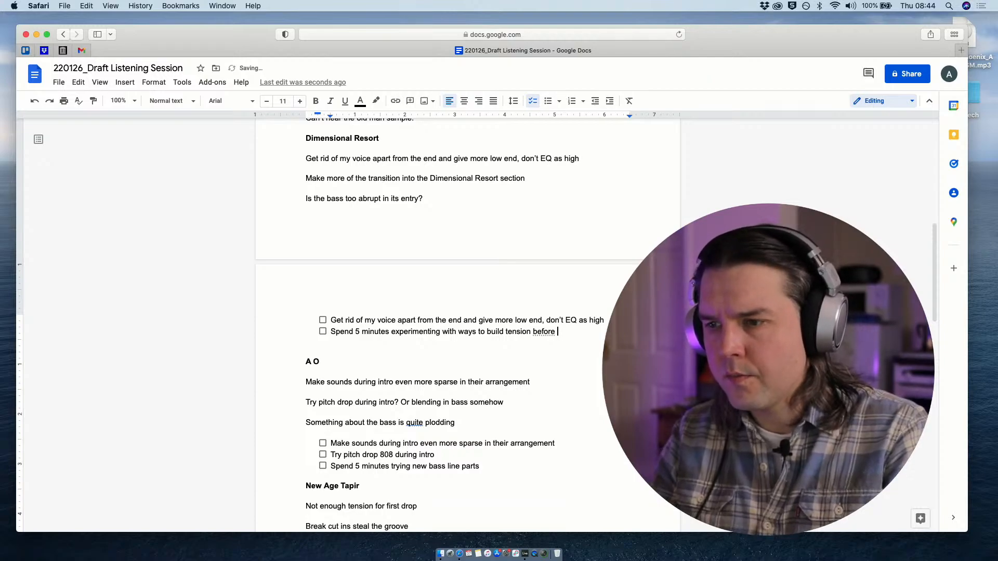
{"action": "type", "text": "dreamy "}
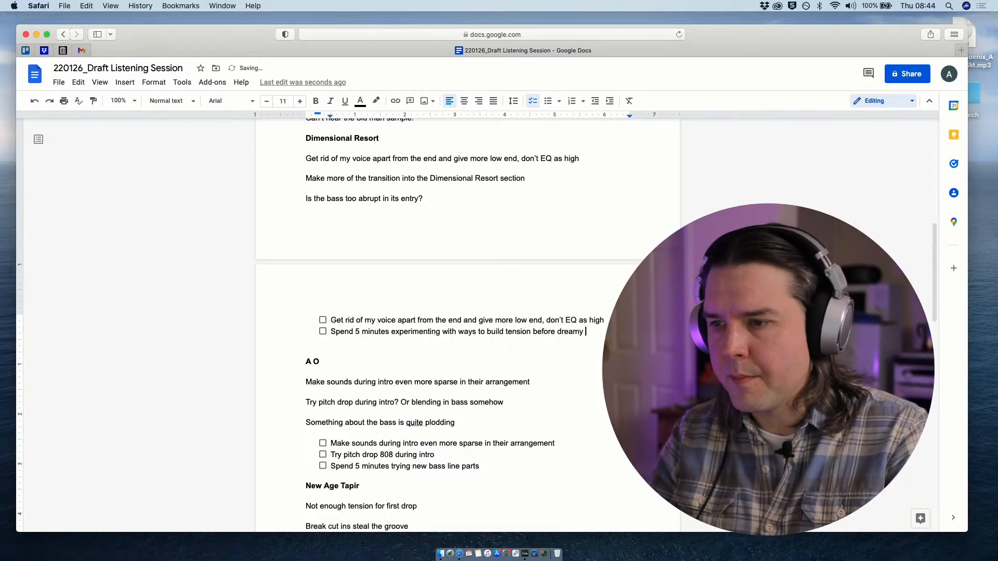
{"action": "type", "text": "synths"}
{"action": "type", "text": "in"}
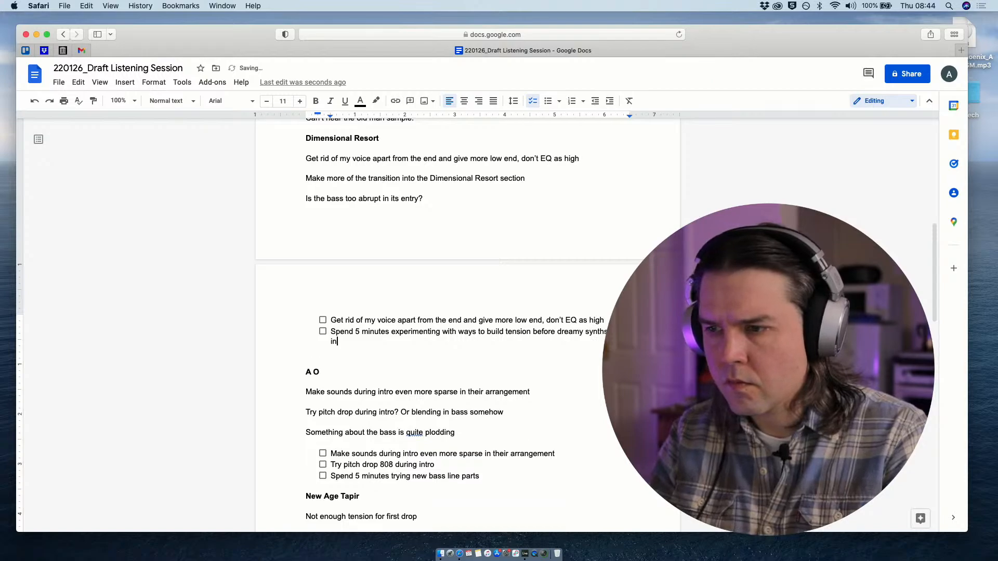
- Switch to the Dimensional Resort set in Ableton Live and place the insert marker at bar 93, before track 25's first clip
{"action": "scroll", "coordinate": [408, 409], "scroll_direction": "down", "scroll_amount": 1}
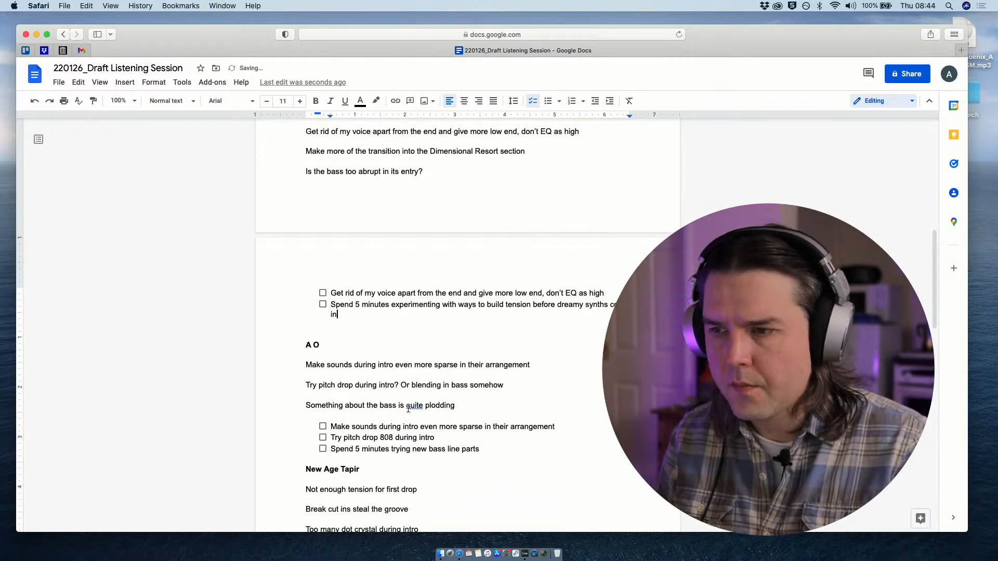
{"action": "scroll", "coordinate": [383, 351], "scroll_direction": "down", "scroll_amount": 1}
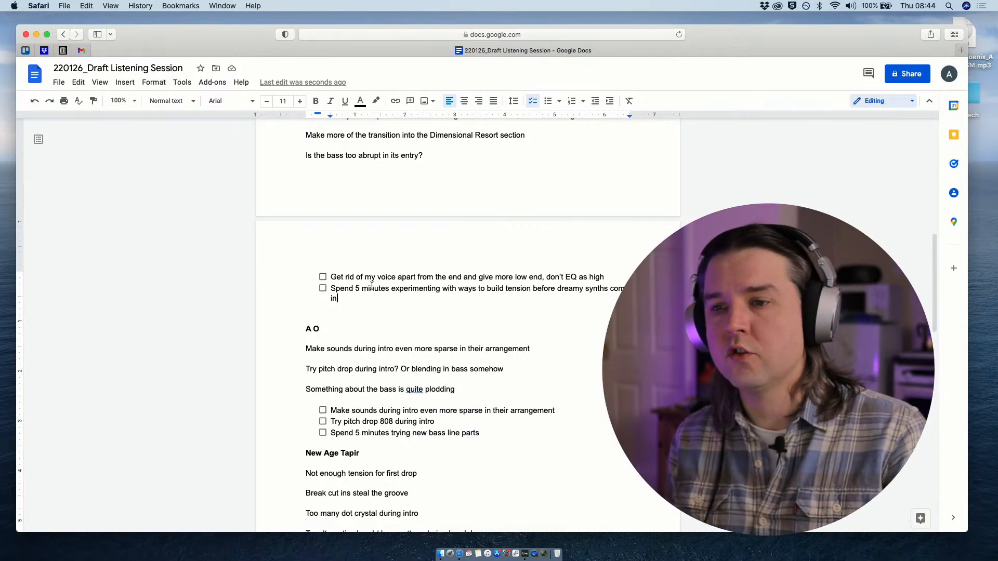
{"action": "scroll", "coordinate": [392, 252], "scroll_direction": "up", "scroll_amount": 2}
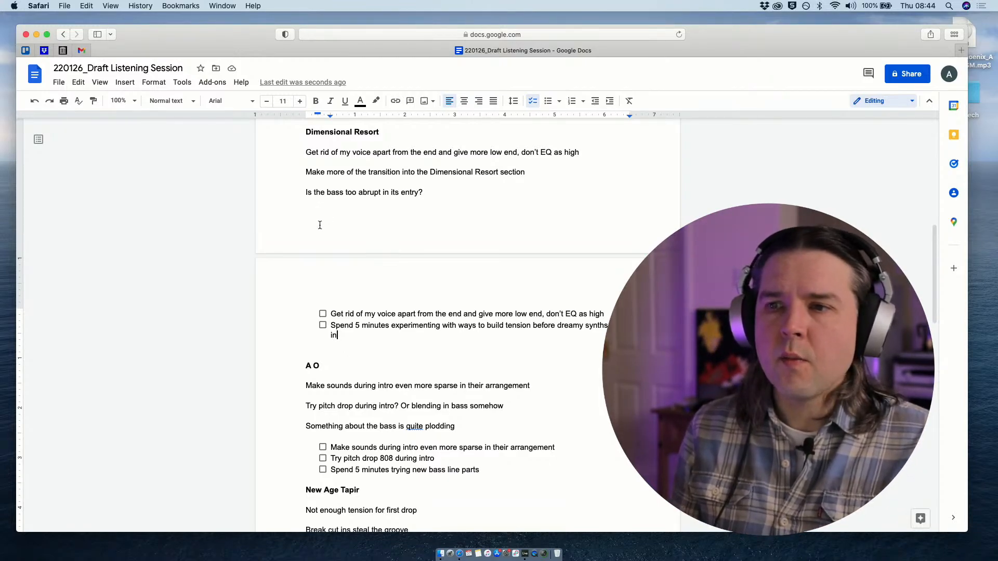
{"action": "key", "text": "ctrl+Up"}
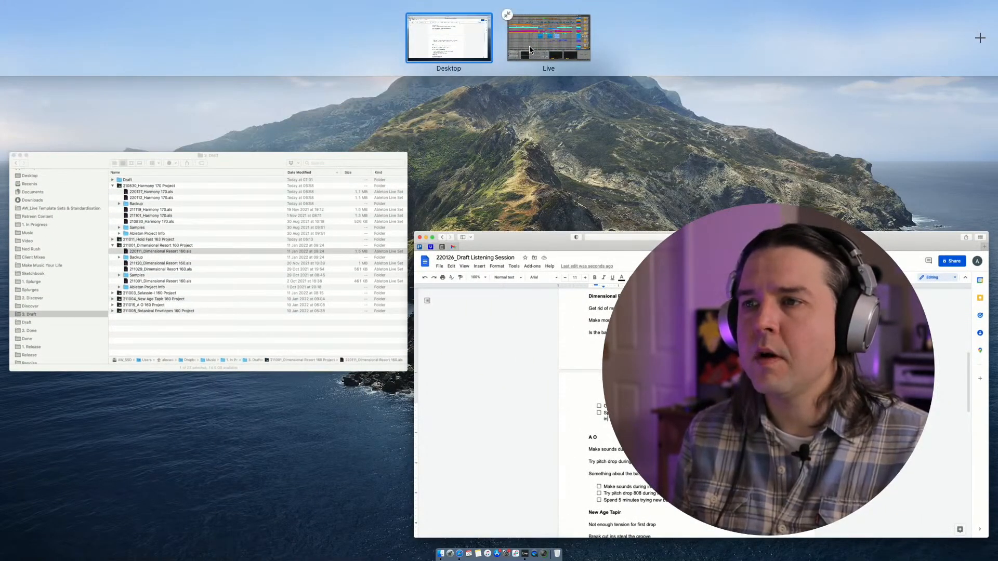
{"action": "left_click", "coordinate": [529, 44]}
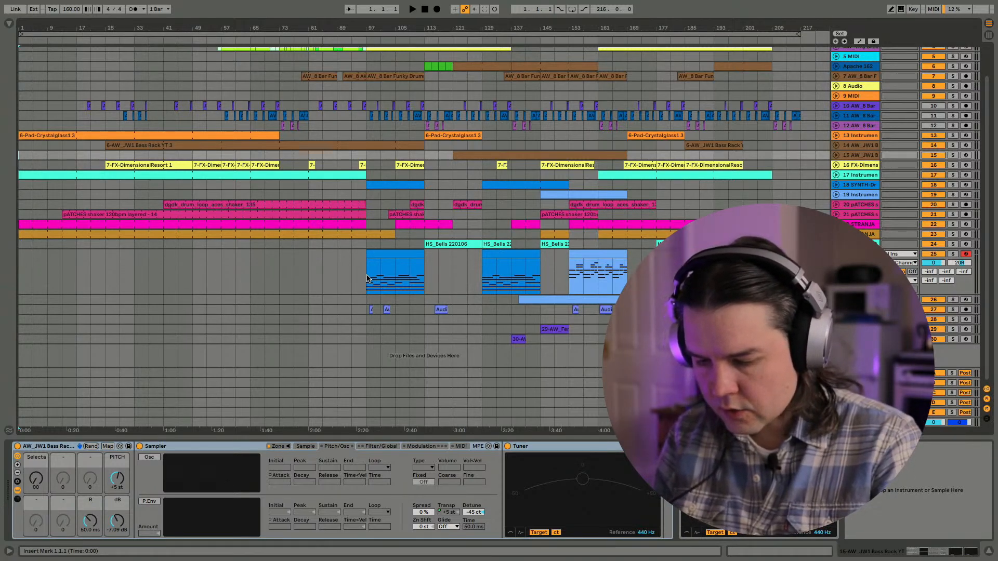
{"action": "left_click", "coordinate": [357, 274]}
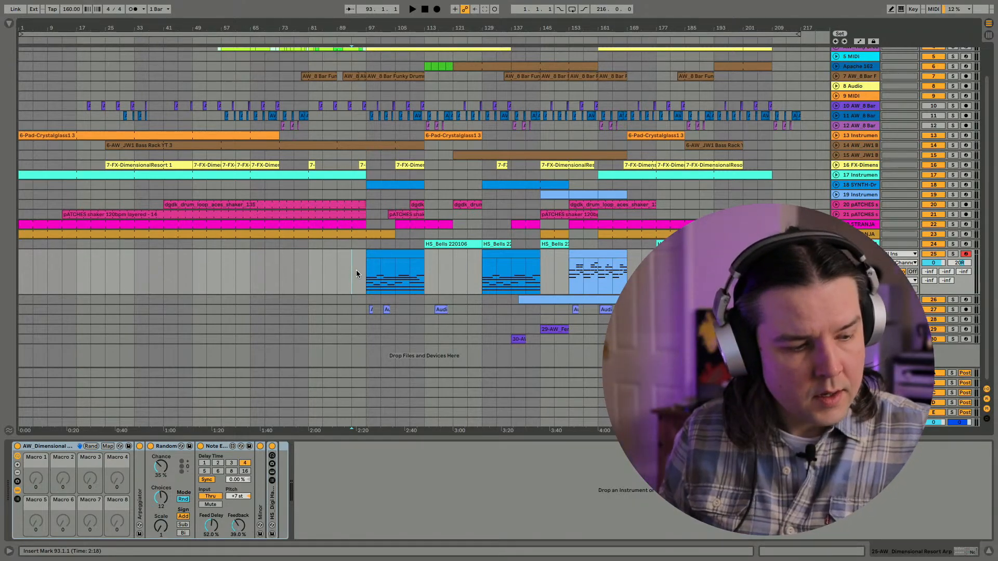
- Switch to the listening-session document to check the Dimensional Resort tasks, and return to the set in Ableton Live
{"action": "key", "text": "ctrl+Up"}
{"action": "left_click", "coordinate": [478, 385]}
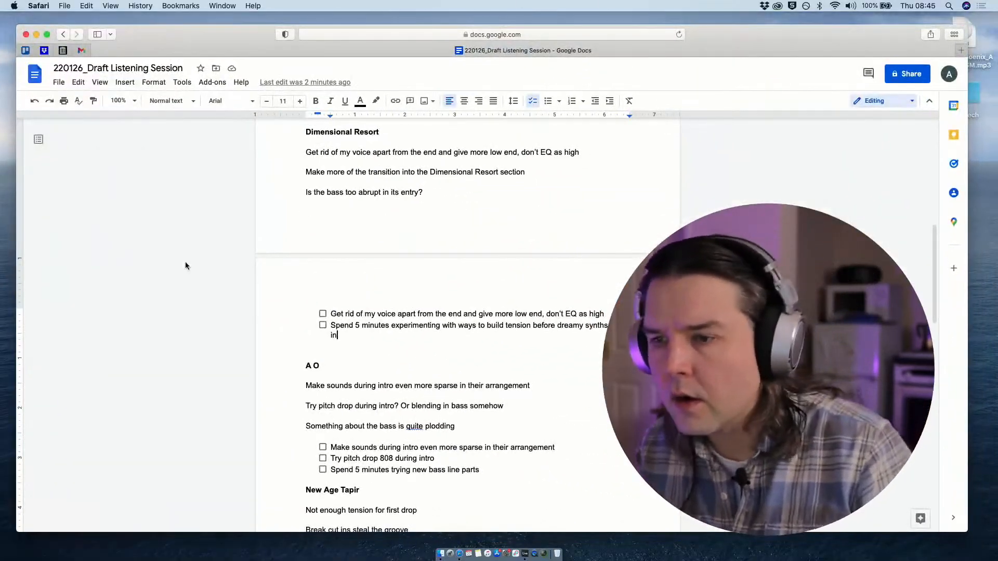
{"action": "scroll", "coordinate": [286, 384], "scroll_direction": "down", "scroll_amount": 1}
{"action": "key", "text": "ctrl+Up"}
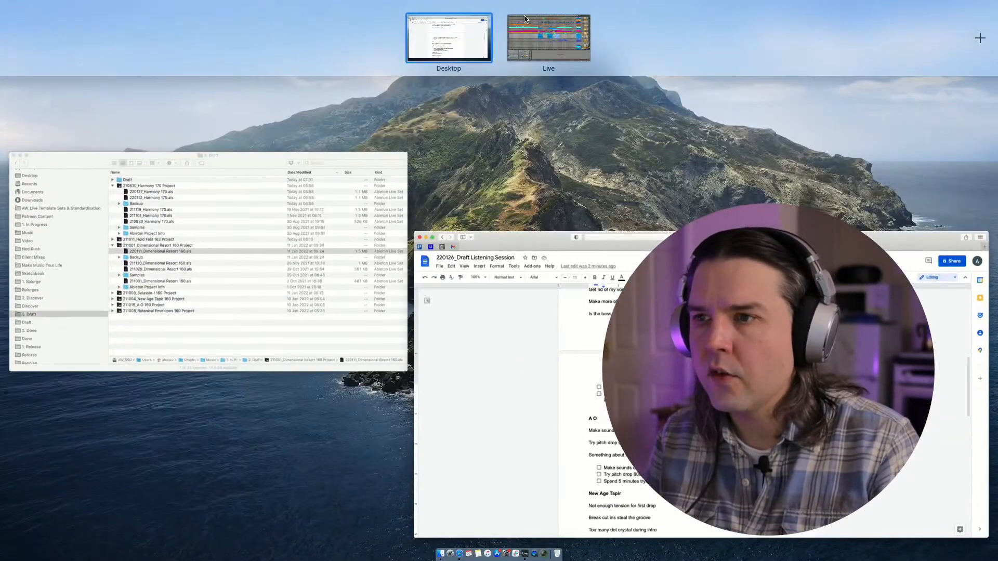
{"action": "left_click", "coordinate": [549, 39]}
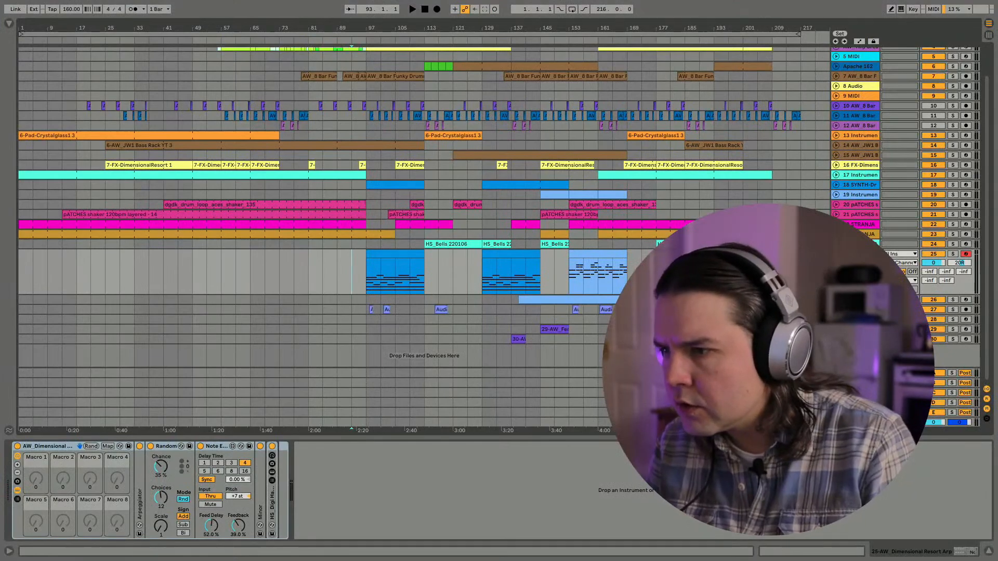
- Unfold audio track 27 and play the arrangement from just before its fourth clip, near bar 153
{"action": "left_click", "coordinate": [836, 310]}
{"action": "scroll", "coordinate": [409, 278], "scroll_direction": "down", "scroll_amount": 2}
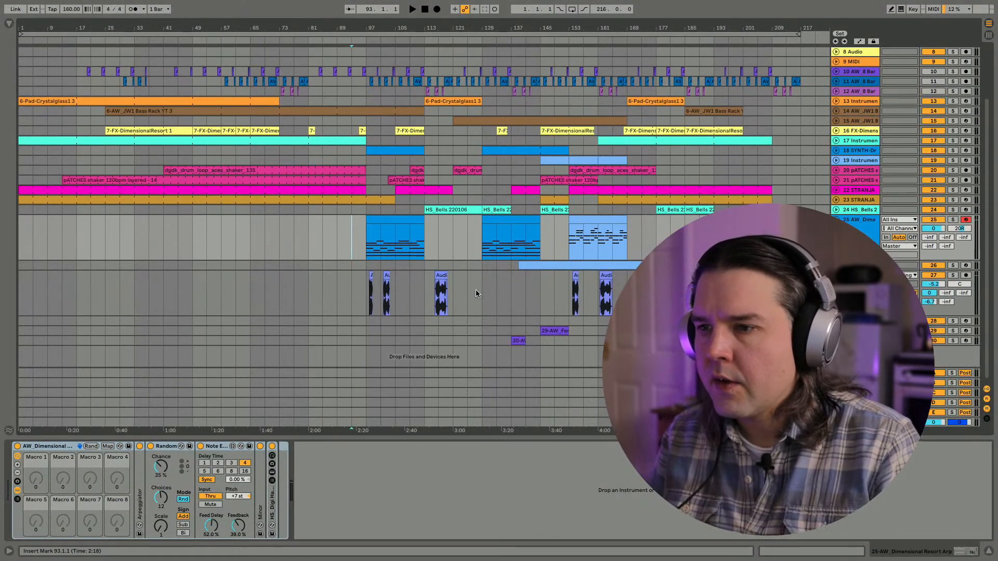
{"action": "left_click", "coordinate": [571, 291]}
{"action": "key", "text": "space"}
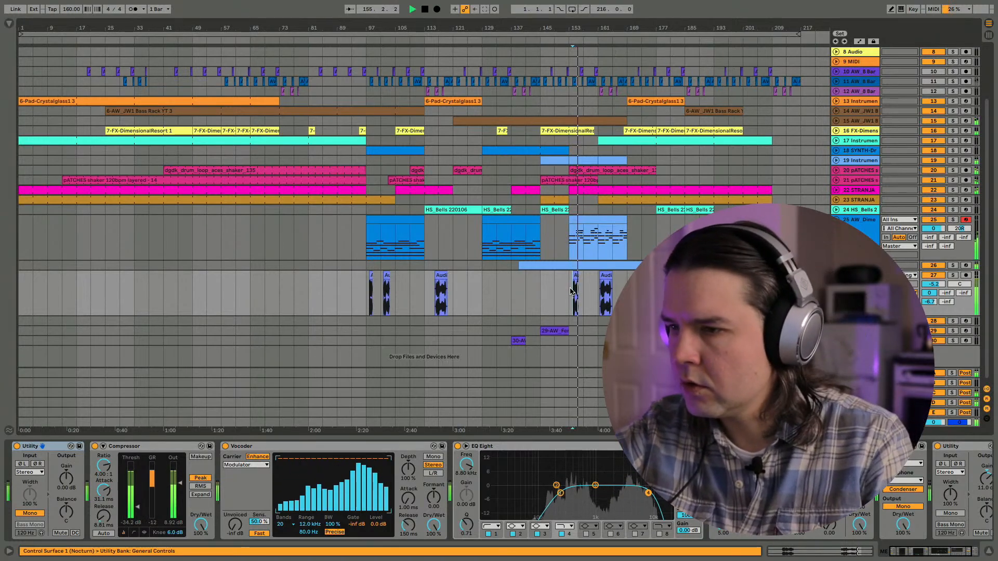
{"action": "key", "text": "space"}
- Deactivate the first three audio clips on track 27 and the clip starting near bar 161, keeping the one near bar 153 active
{"action": "left_click_drag", "start_coordinate": [453, 291], "coordinate": [382, 288]}
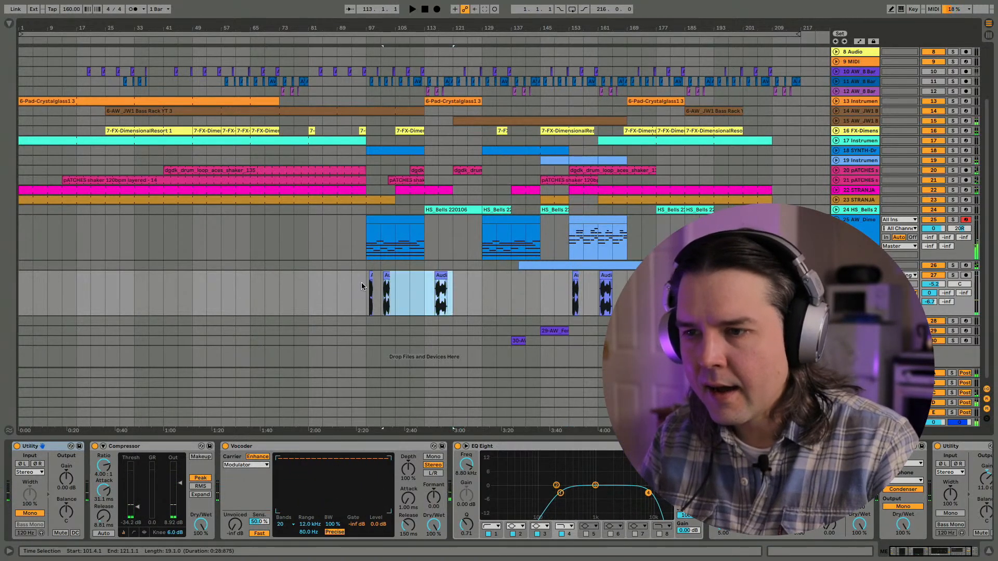
{"action": "left_click", "coordinate": [605, 275]}
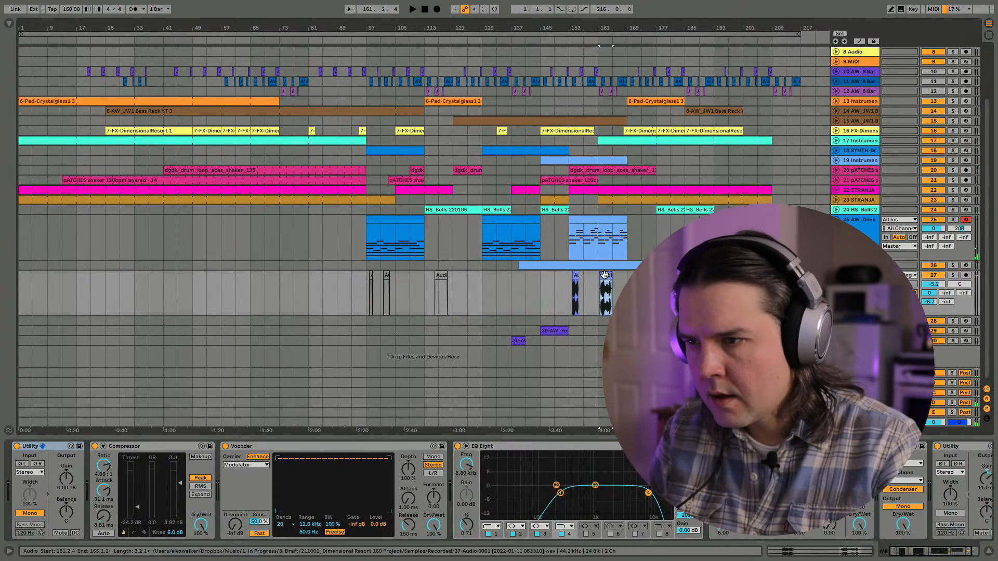
{"action": "key", "text": "space"}
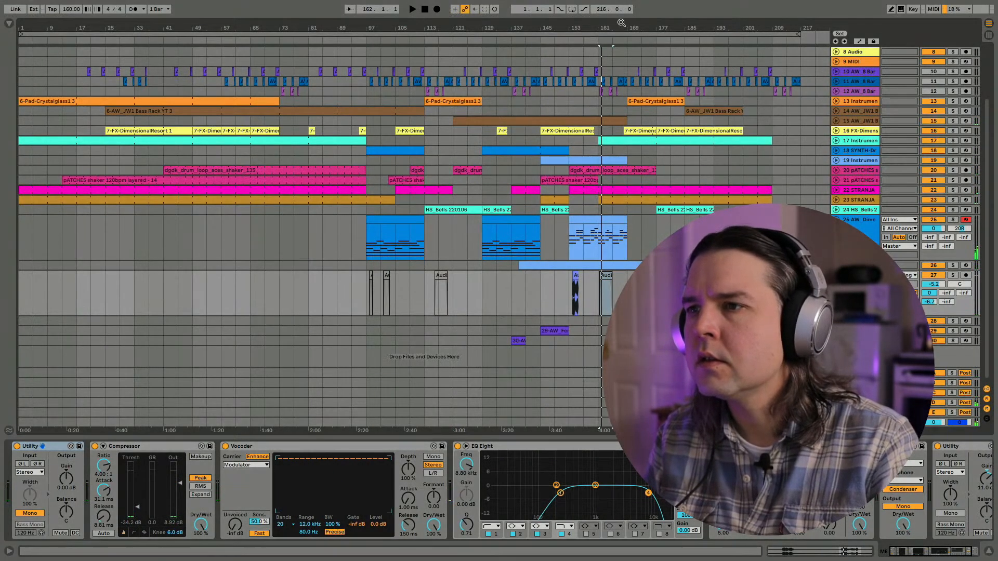
- Insert a new audio track directly below track 27
{"action": "left_click_drag", "start_coordinate": [621, 23], "coordinate": [615, 91]}
{"action": "scroll", "coordinate": [350, 181], "scroll_direction": "left", "scroll_amount": 2}
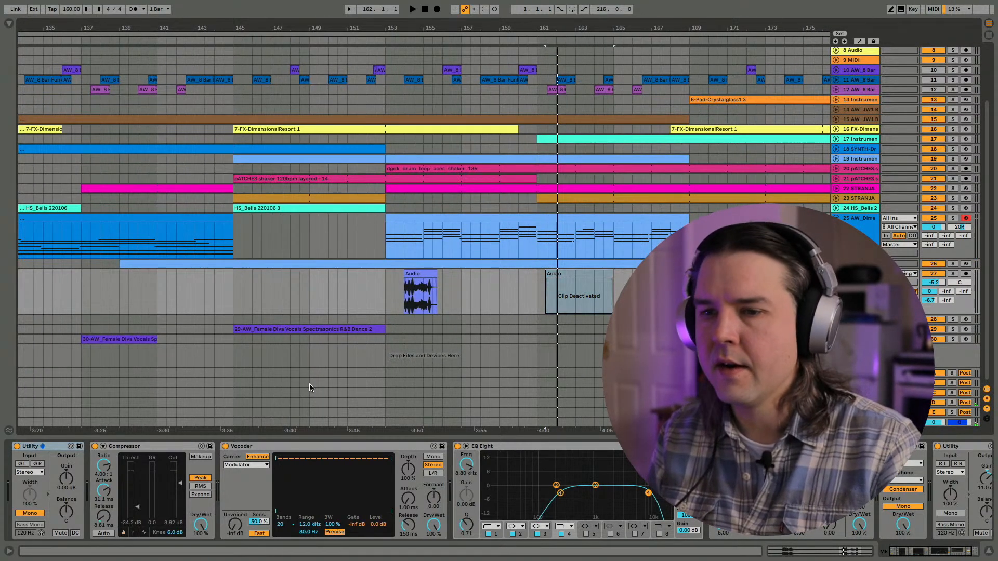
{"action": "key", "text": "super+t"}
- Save the Live set as a new version named 220127_Dimensional Resort 160, using today's date as the prefix
{"action": "left_click", "coordinate": [53, 6]}
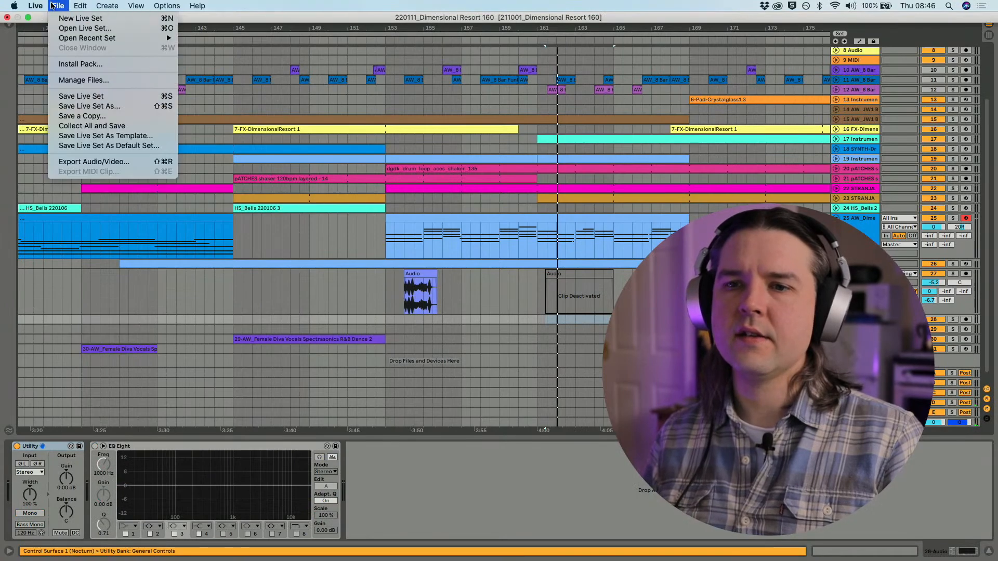
{"action": "left_click", "coordinate": [75, 107]}
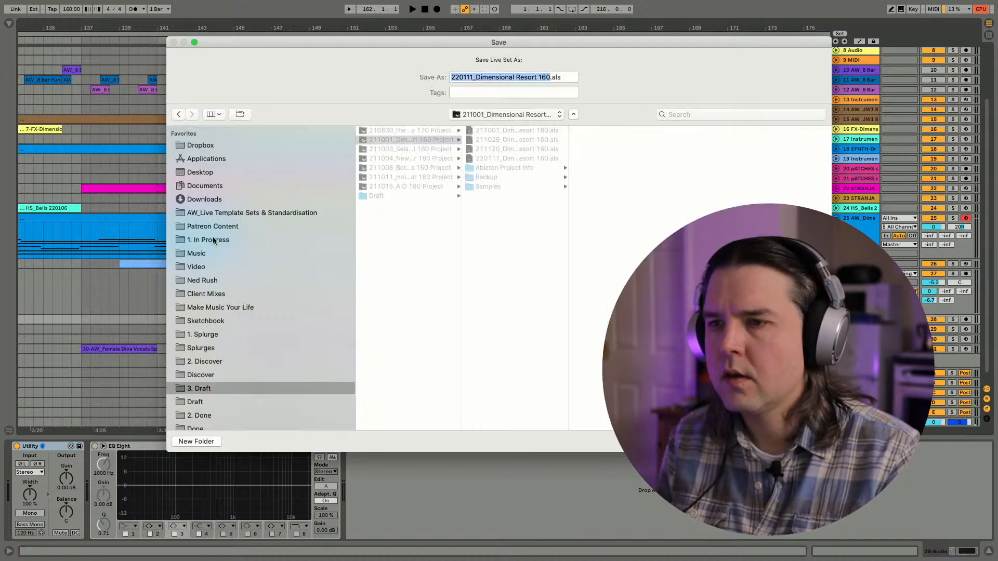
{"action": "left_click", "coordinate": [474, 78]}
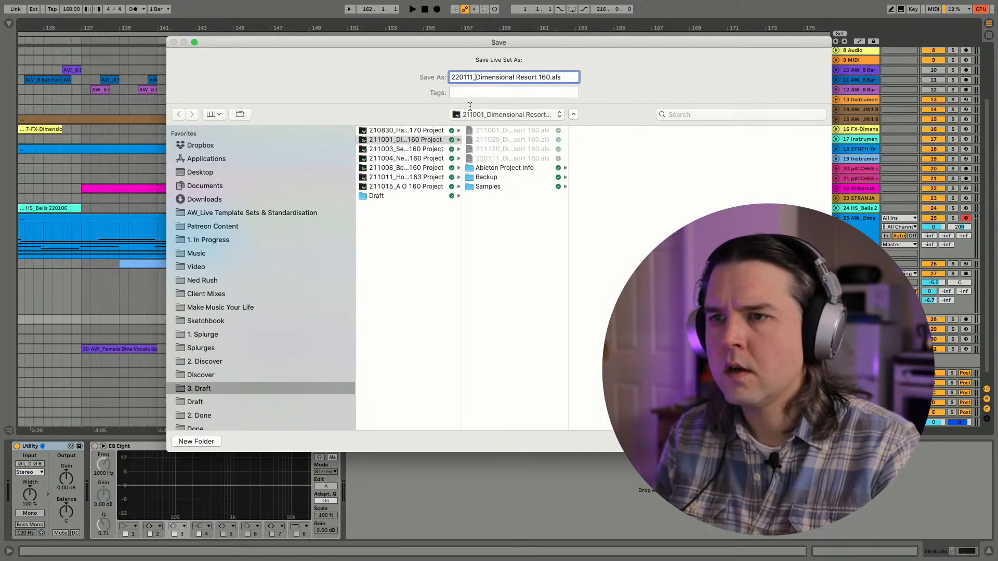
{"action": "left_click", "coordinate": [913, 6]}
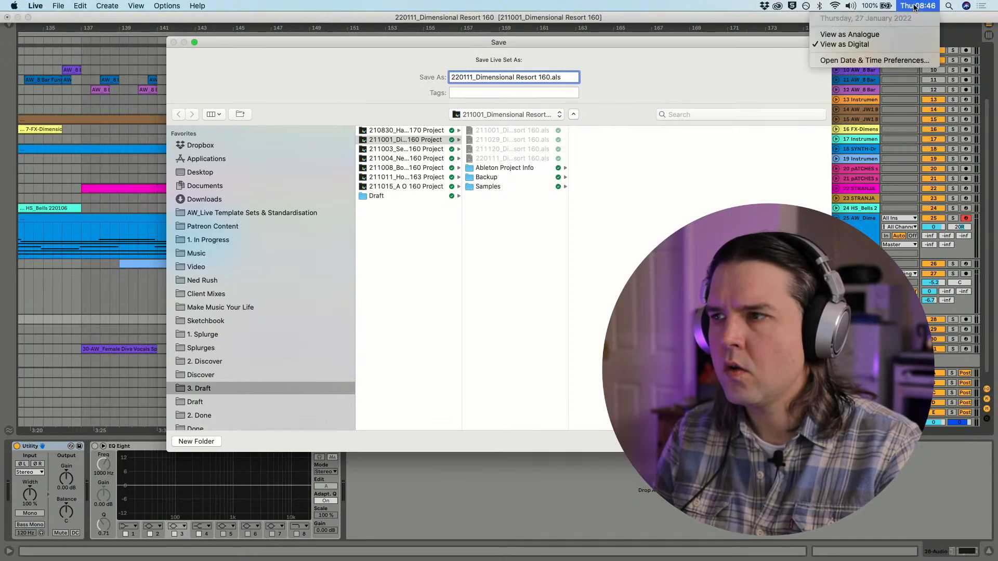
{"action": "left_click", "coordinate": [914, 6]}
{"action": "key", "text": "BackSpace"}
{"action": "key", "text": "BackSpace"}
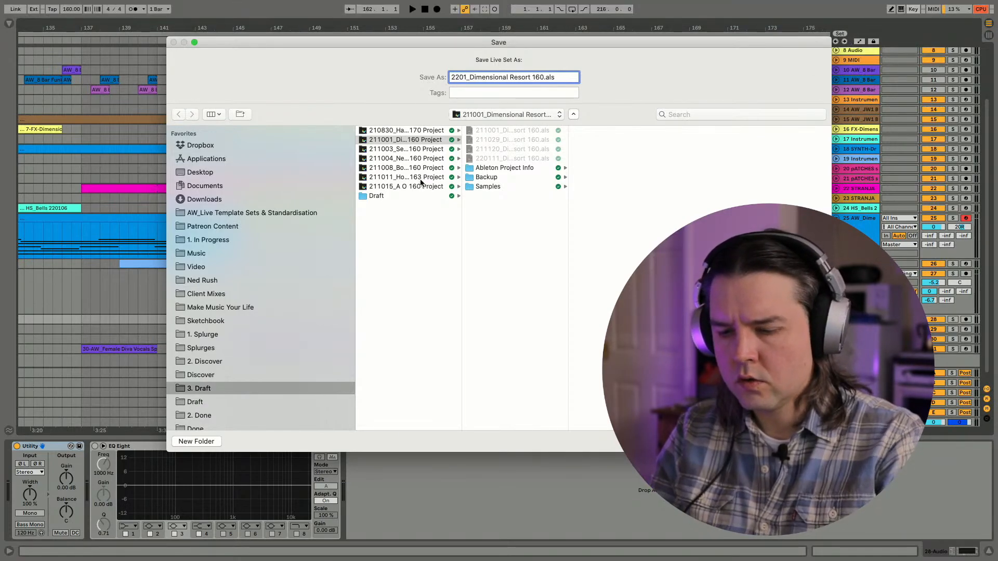
{"action": "type", "text": "27"}
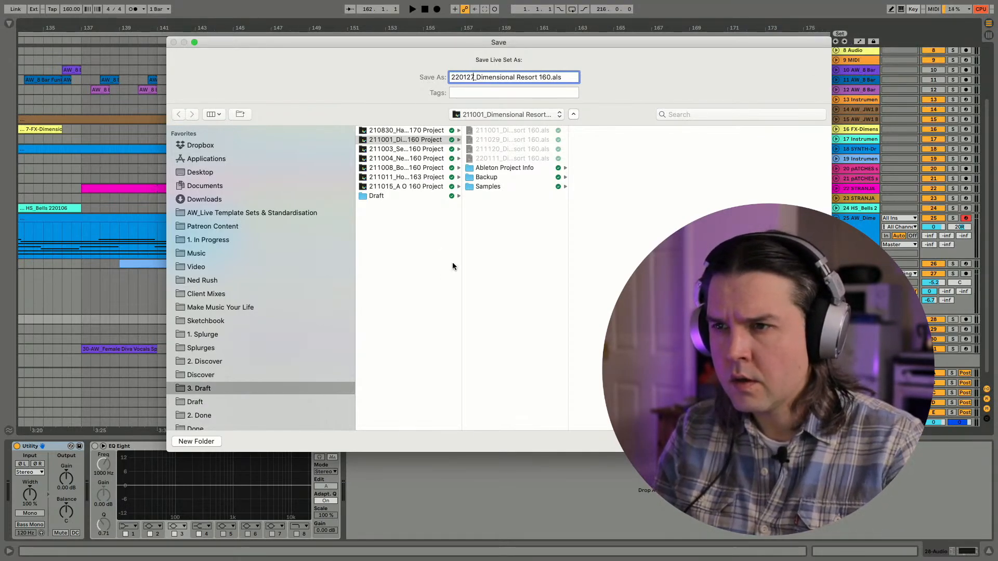
{"action": "key", "text": "Return"}
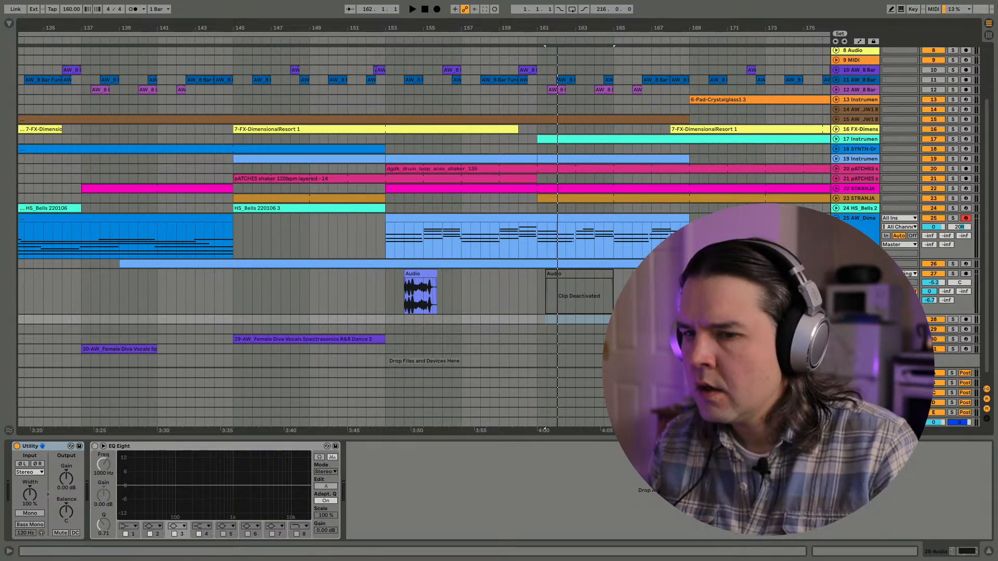
- Play the arrangement from bar 153 and solo audio track 27
{"action": "key", "text": "Up"}
{"action": "key", "text": "space"}
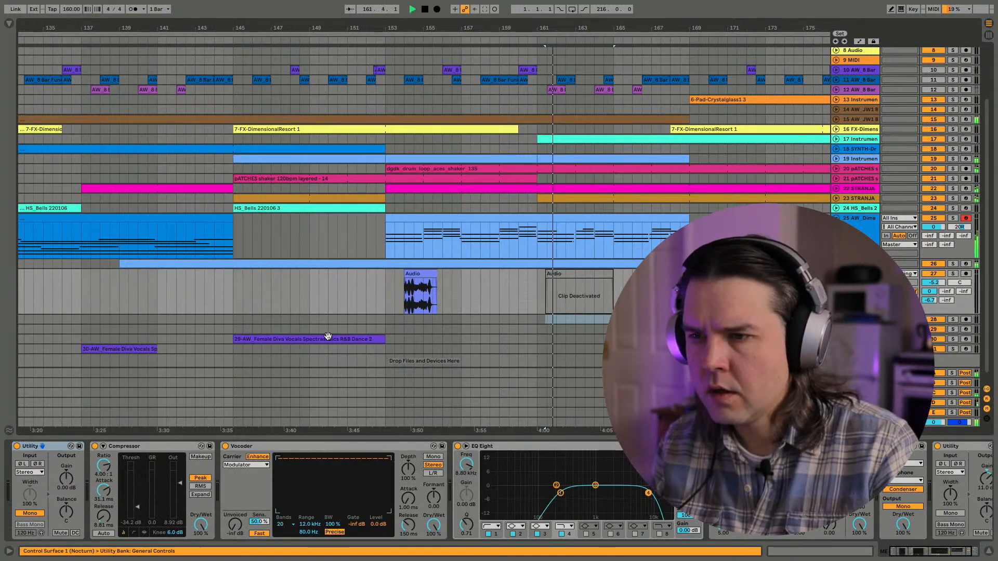
{"action": "left_click", "coordinate": [385, 283]}
{"action": "key", "text": "space"}
{"action": "key", "text": "space"}
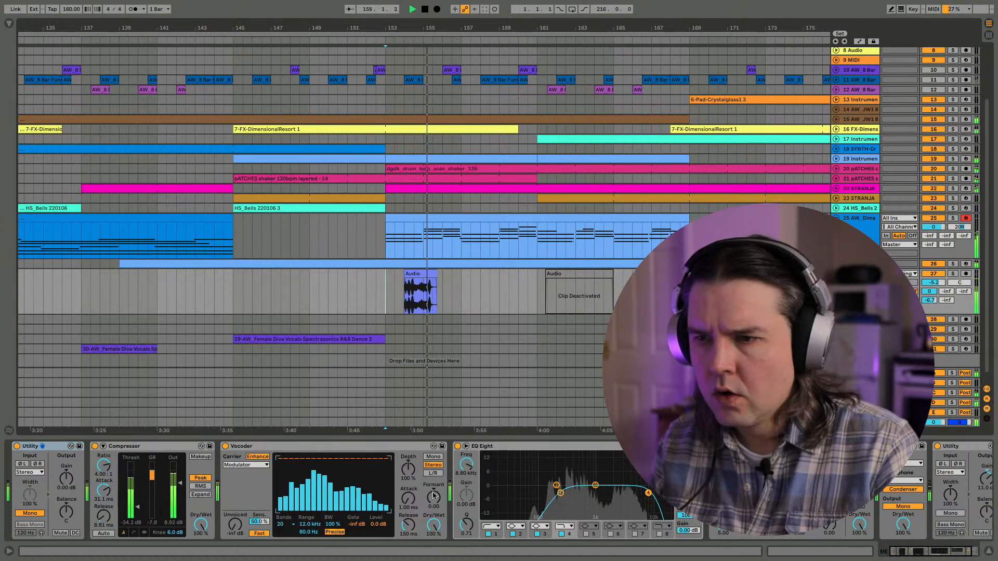
{"action": "key", "text": "space"}
{"action": "left_click", "coordinate": [956, 275]}
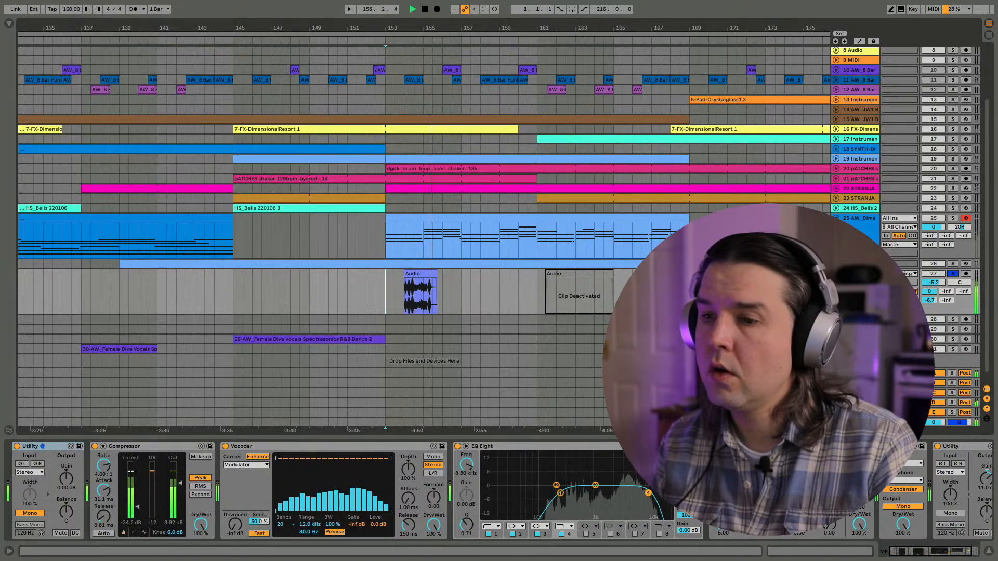
- Unfold the new audio track 28, name it ME REVERS, and leave track 27 soloed
{"action": "key", "text": "ctrl+t"}
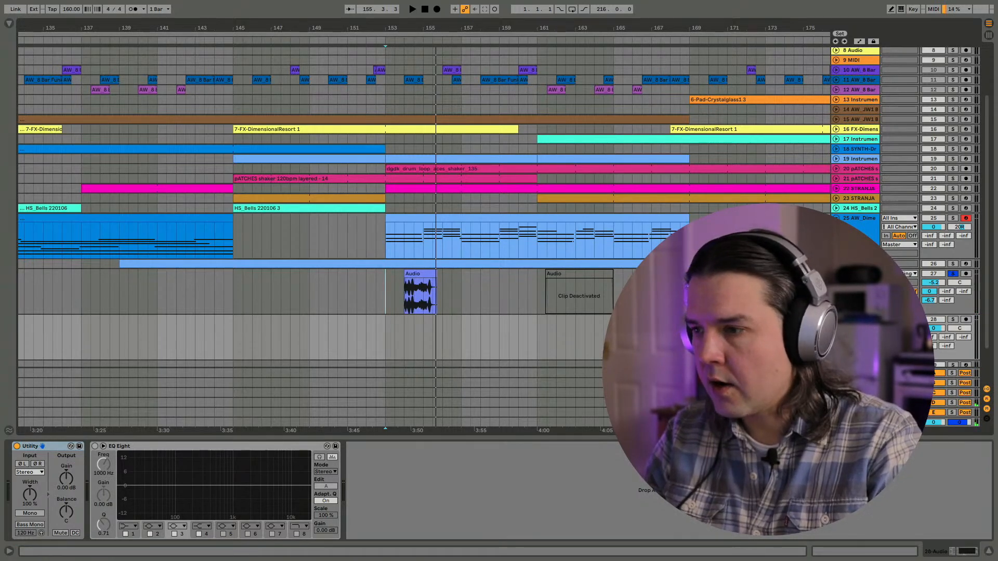
{"action": "key", "text": "Return"}
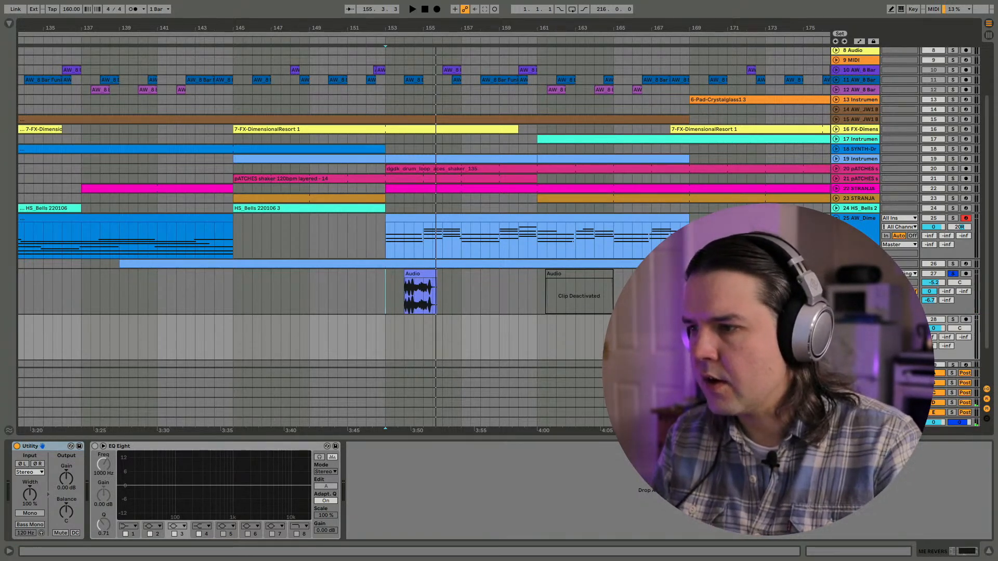
{"action": "left_click", "coordinate": [952, 274]}
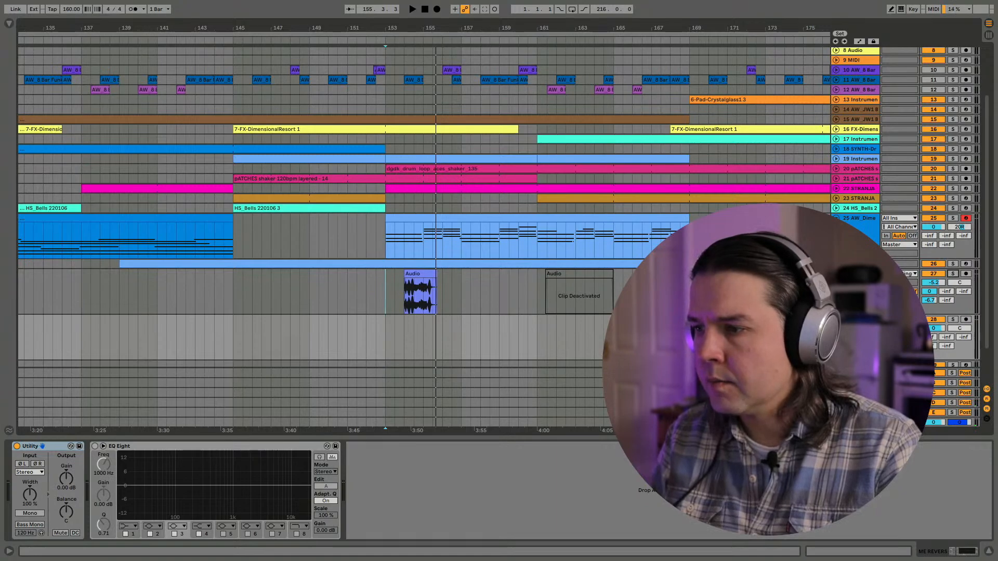
{"action": "left_click", "coordinate": [952, 274]}
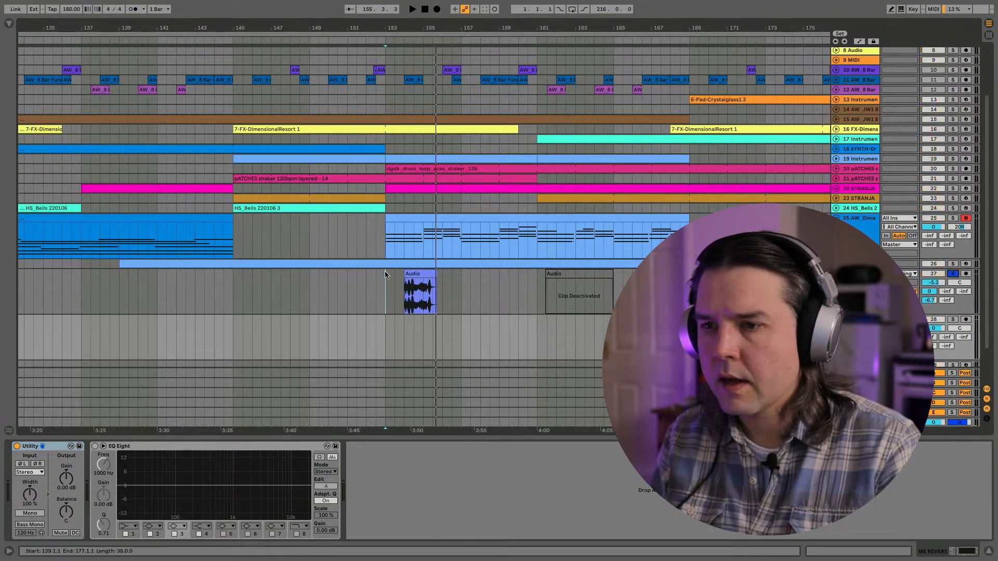
- Arm track 28 and record the soloed track 27 clip with its reverb tail from bar 154 to about bar 166
{"action": "left_click", "coordinate": [418, 291]}
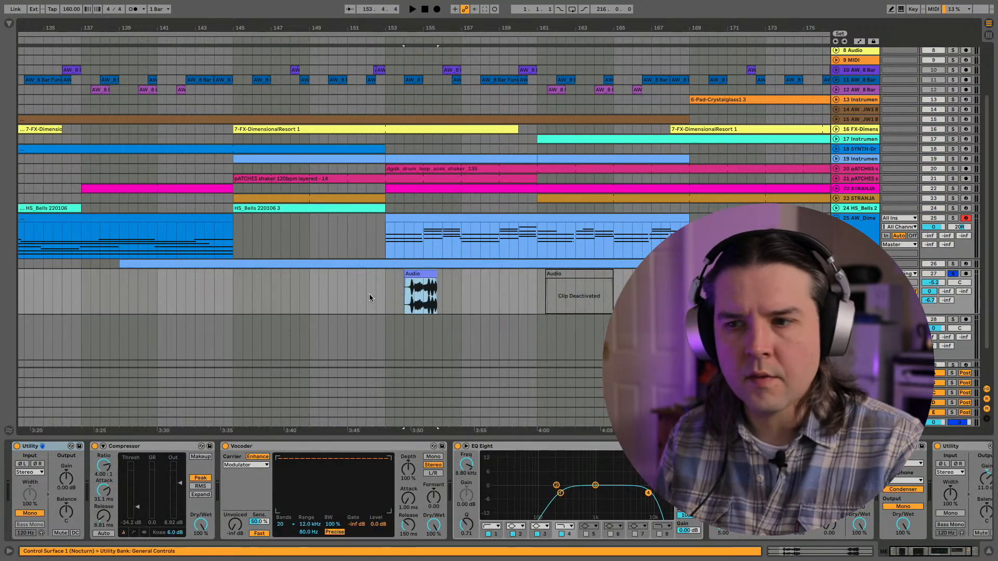
{"action": "left_click", "coordinate": [387, 341]}
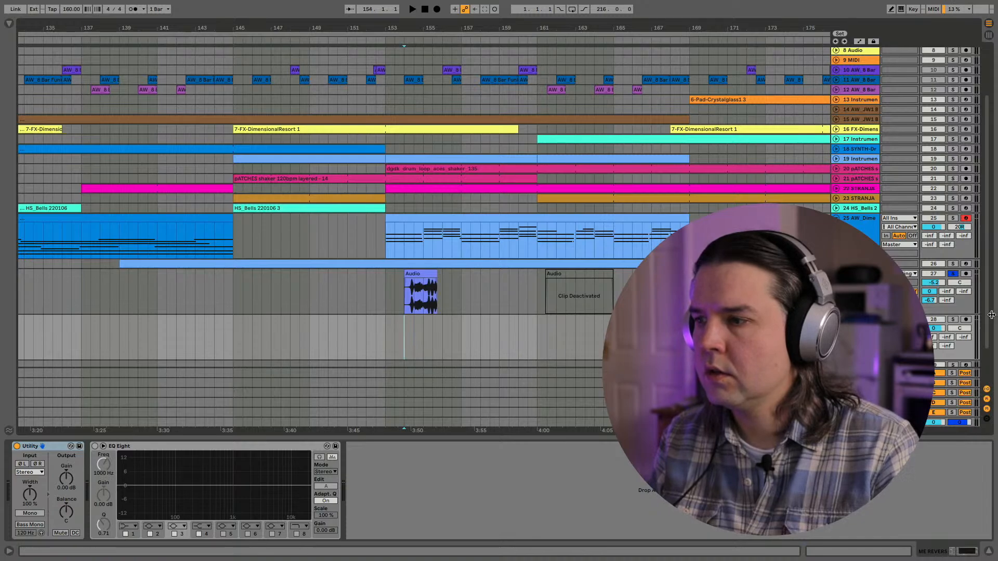
{"action": "left_click", "coordinate": [965, 319]}
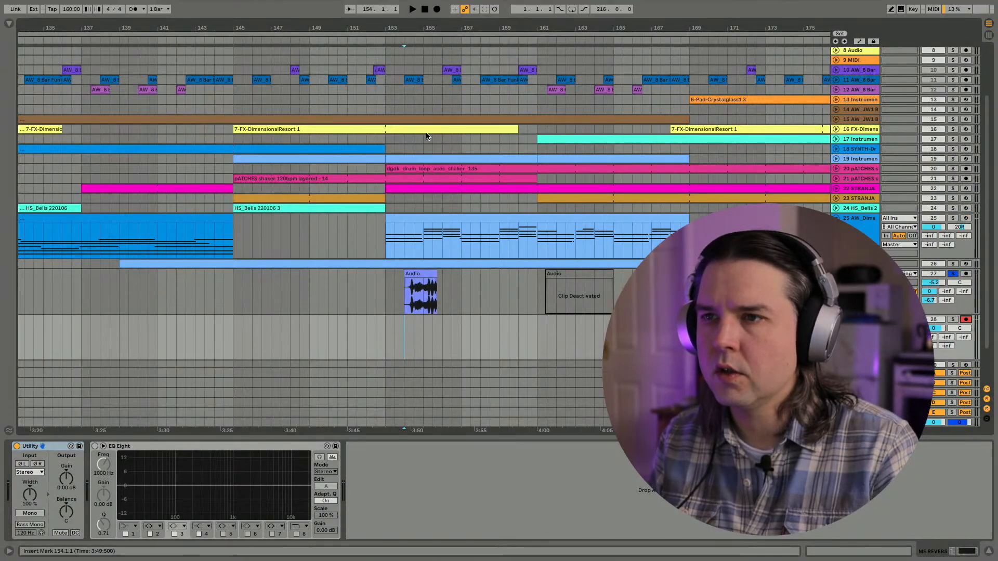
{"action": "left_click", "coordinate": [436, 8]}
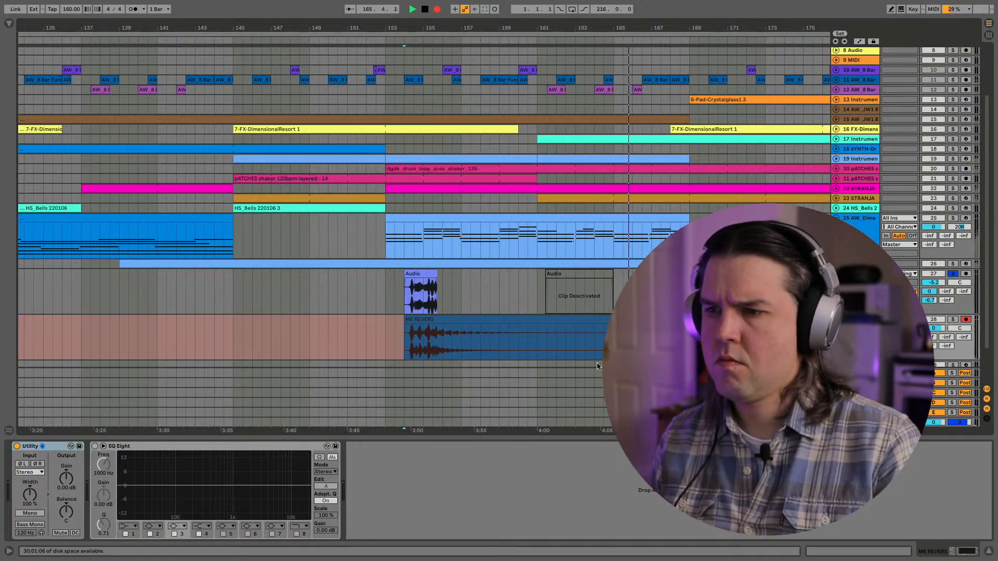
{"action": "key", "text": "space"}
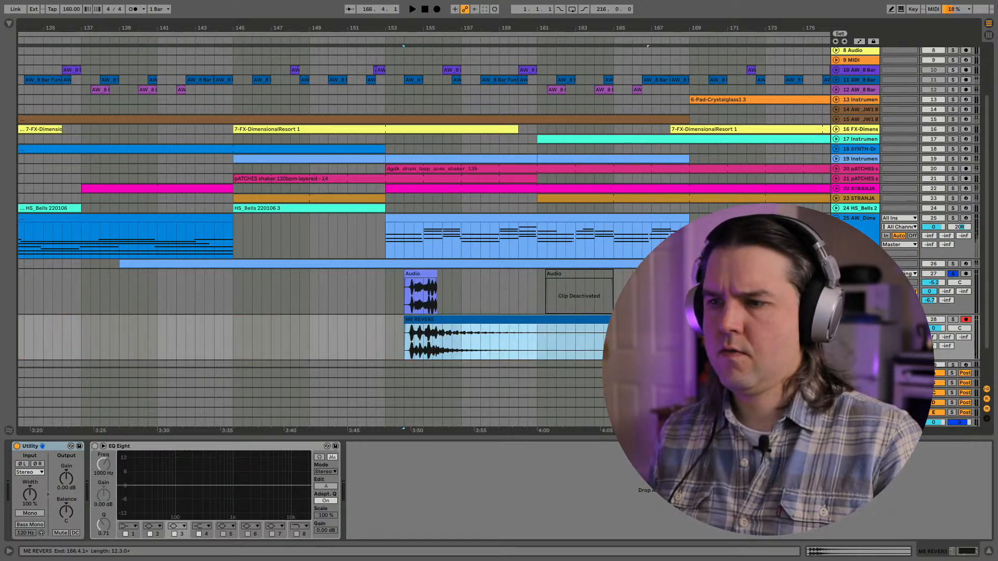
- Trim the end of the recorded clip on track 28 to bar 166 and reverse the clip
{"action": "left_click", "coordinate": [582, 313]}
{"action": "left_click", "coordinate": [583, 318]}
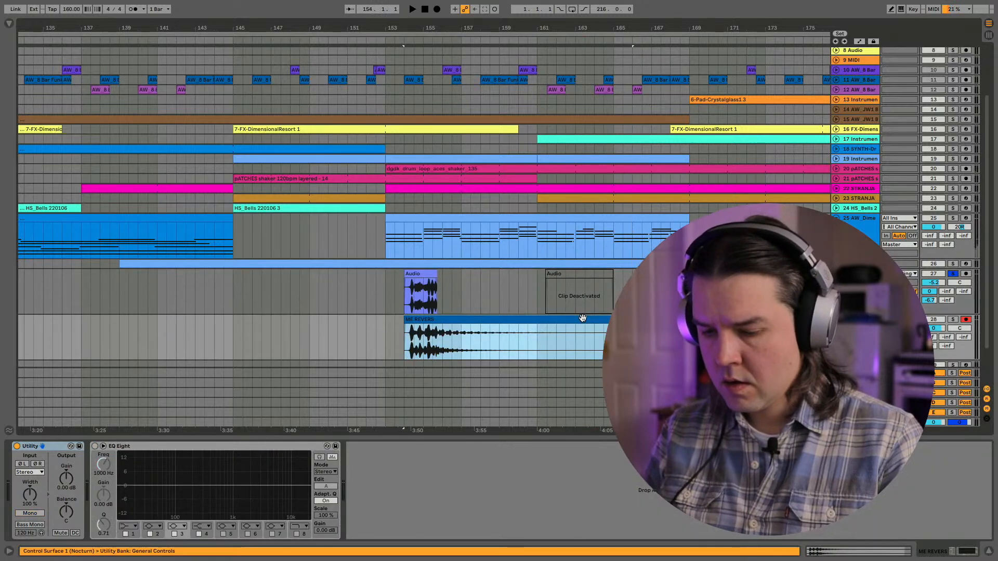
{"action": "key", "text": "super+j"}
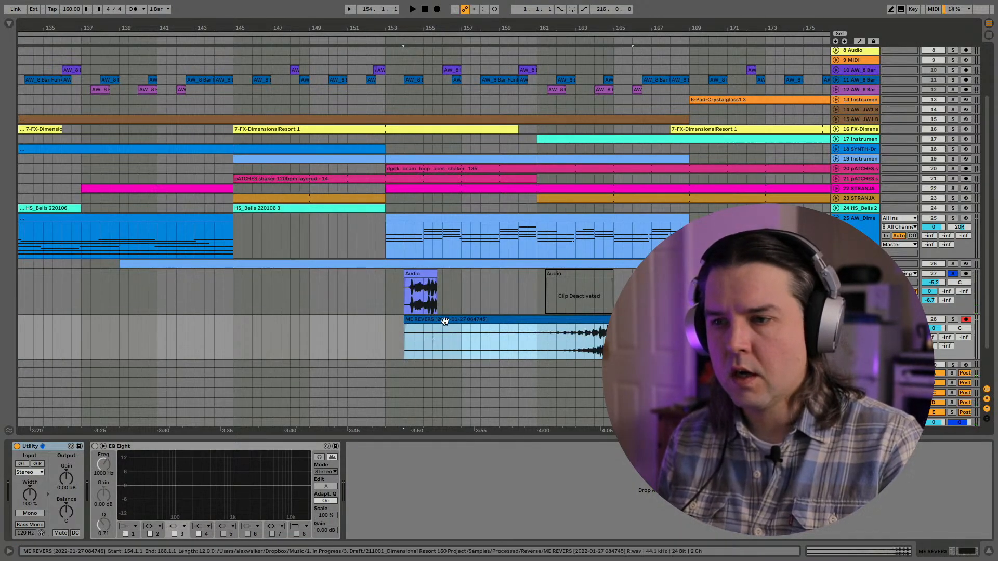
- Move the reversed clip so it ends at bar 154 where the track 27 clip starts, and play it with track 27 unsoloed
{"action": "left_click_drag", "start_coordinate": [476, 318], "coordinate": [311, 327]}
{"action": "key", "text": "space"}
{"action": "left_click_drag", "start_coordinate": [433, 333], "coordinate": [404, 332]}
{"action": "left_click", "coordinate": [202, 317]}
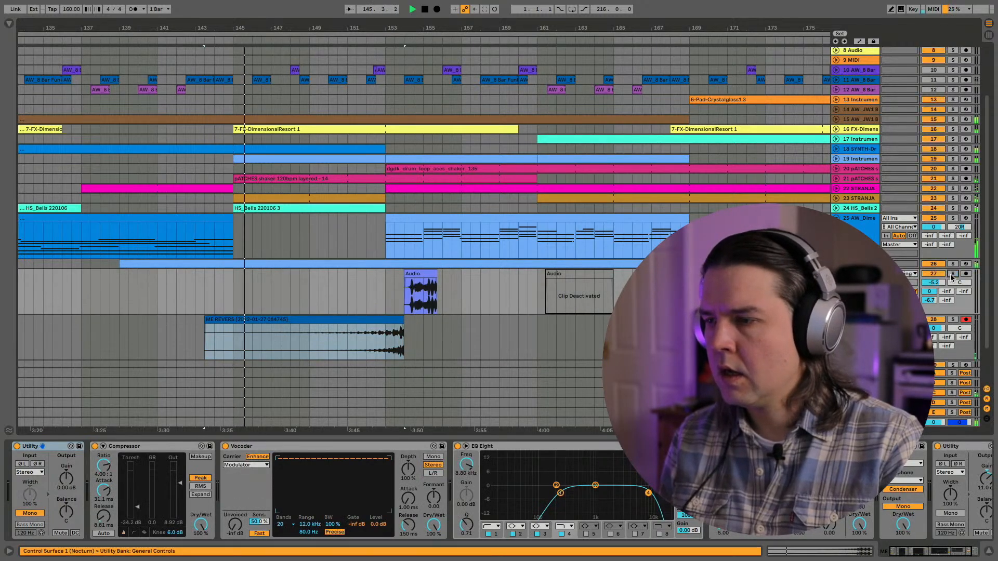
- Trim the reversed clip's start to bar 145 and set track 28's volume to -4.0 dB during playback
{"action": "left_click_drag", "start_coordinate": [203, 318], "coordinate": [233, 318]}
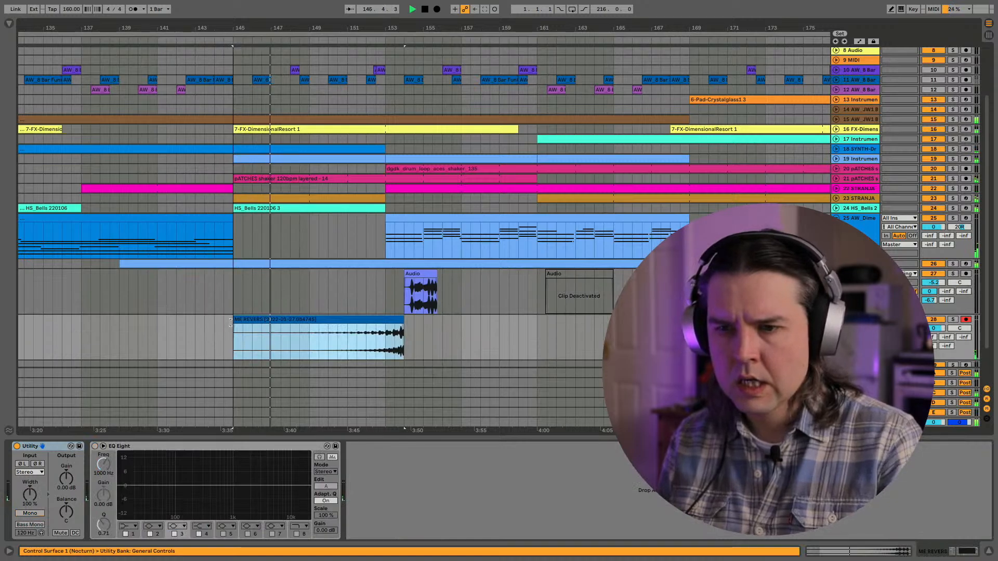
{"action": "left_click", "coordinate": [935, 328]}
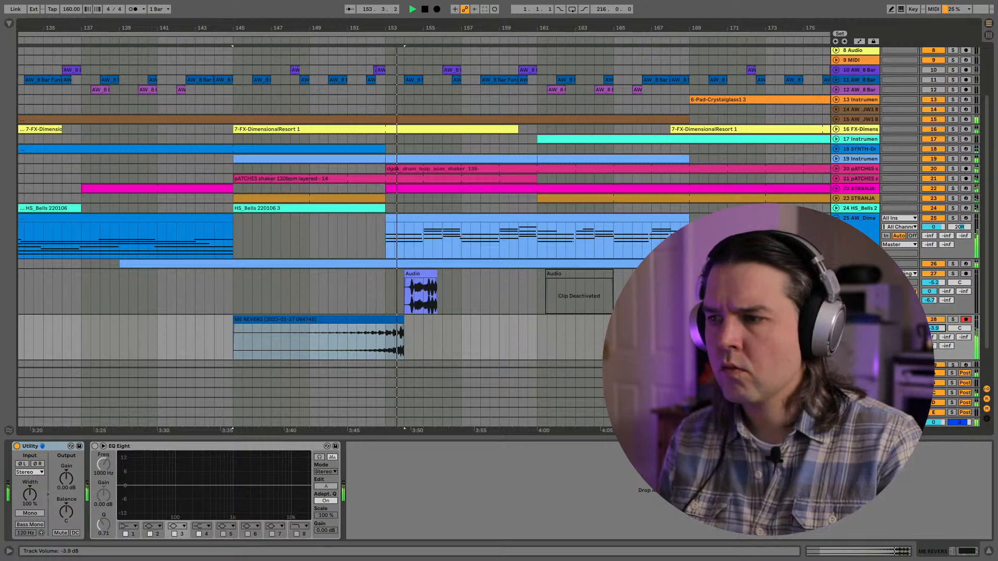
{"action": "key", "text": "space"}
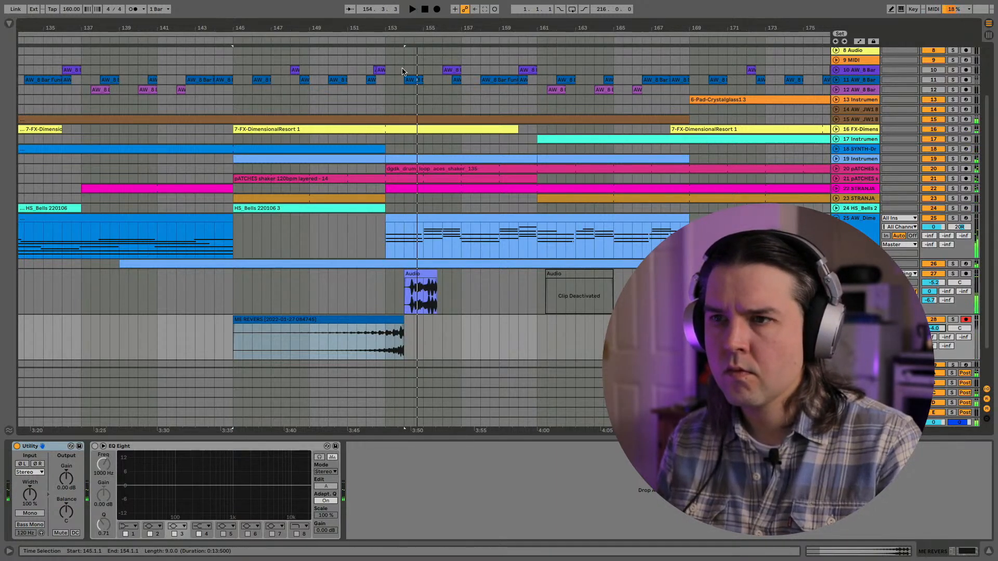
- Extend the reversed clip's end to 154.2.1 so it overlaps the track 27 clip, and play the transition
{"action": "left_click_drag", "start_coordinate": [395, 30], "coordinate": [434, 355]}
{"action": "left_click", "coordinate": [420, 273]}
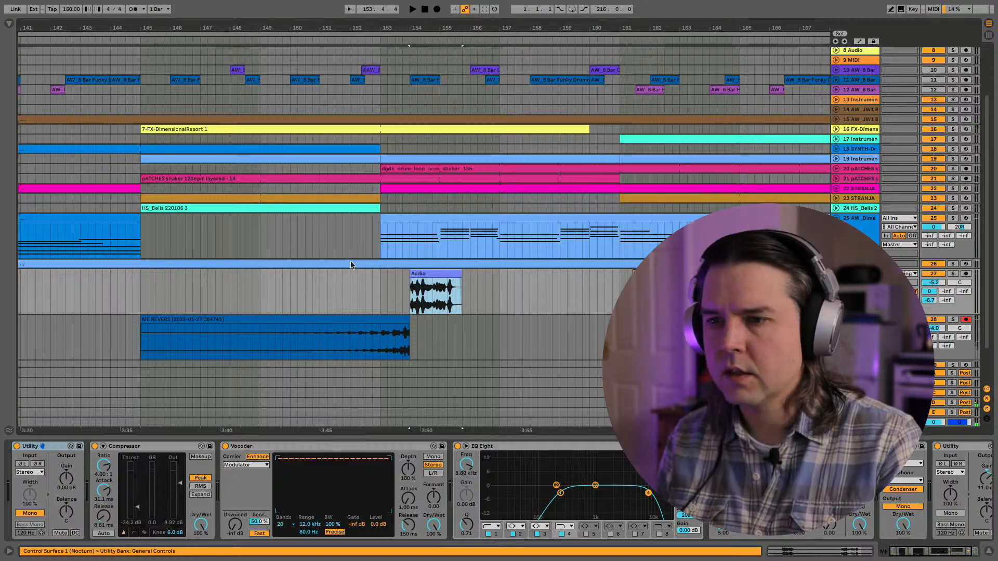
{"action": "left_click", "coordinate": [348, 266]}
{"action": "left_click", "coordinate": [348, 285]}
{"action": "key", "text": "space"}
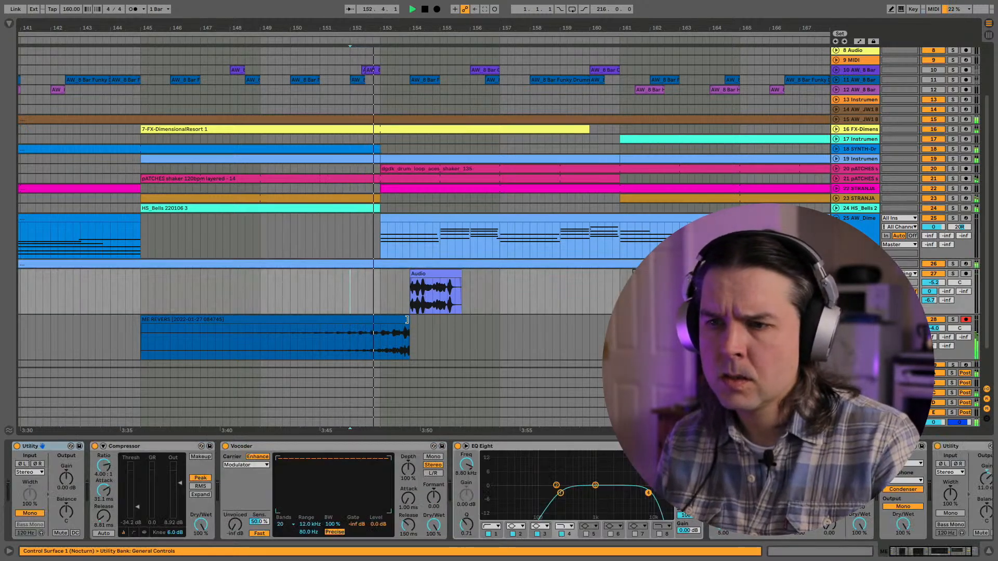
{"action": "left_click_drag", "start_coordinate": [407, 320], "coordinate": [413, 320]}
{"action": "left_click", "coordinate": [335, 342]}
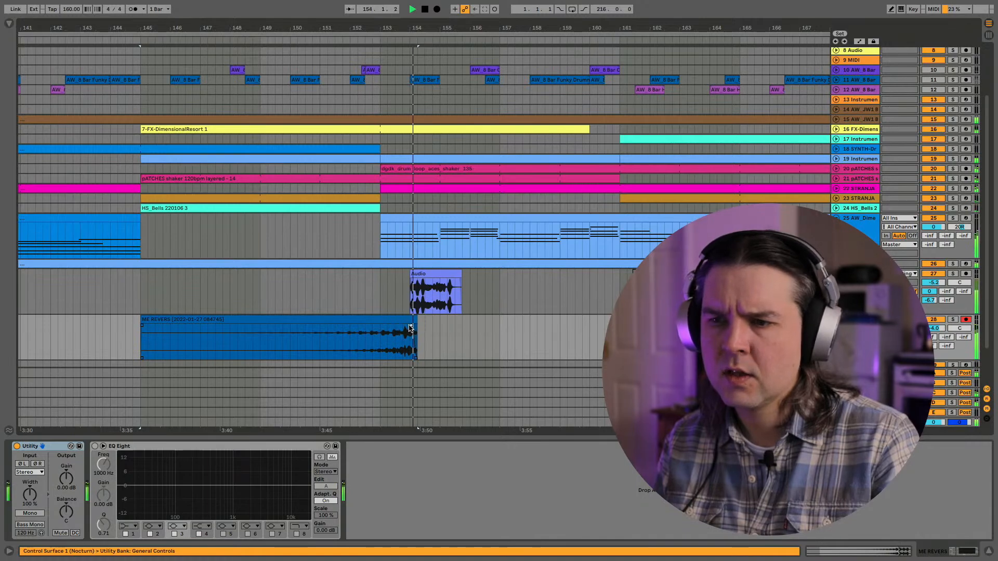
{"action": "key", "text": "space"}
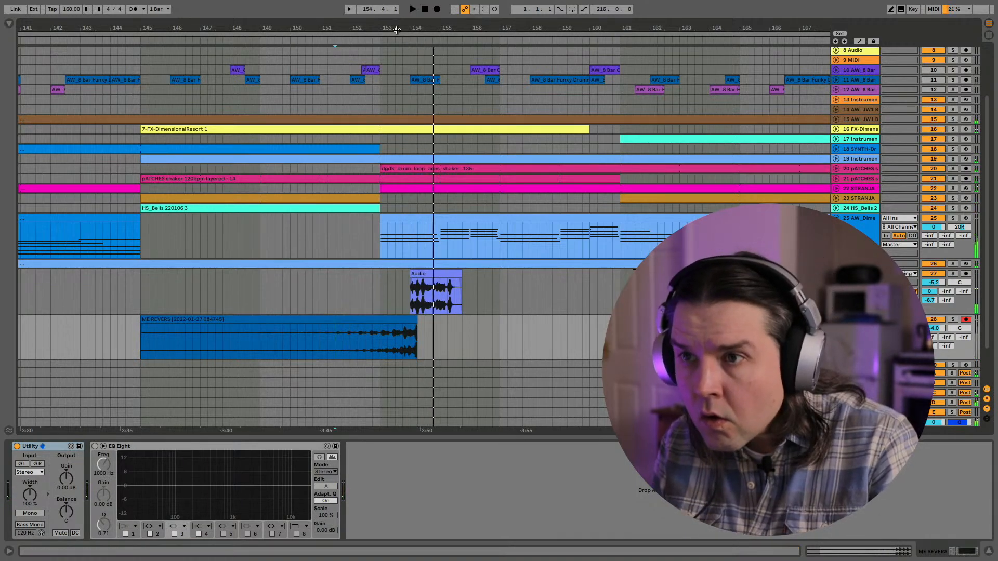
- Listen to the overlap near bar 154 with tracks 27 and 28 soloed, and again within the full mix from around bar 151
{"action": "left_click_drag", "start_coordinate": [396, 29], "coordinate": [403, 26]}
{"action": "left_click", "coordinate": [952, 274]}
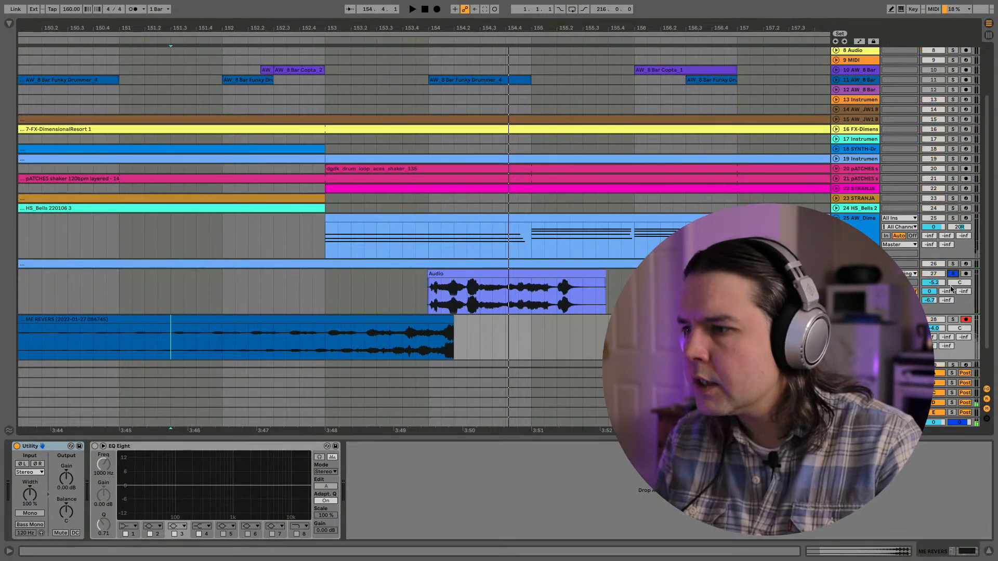
{"action": "key", "text": "space"}
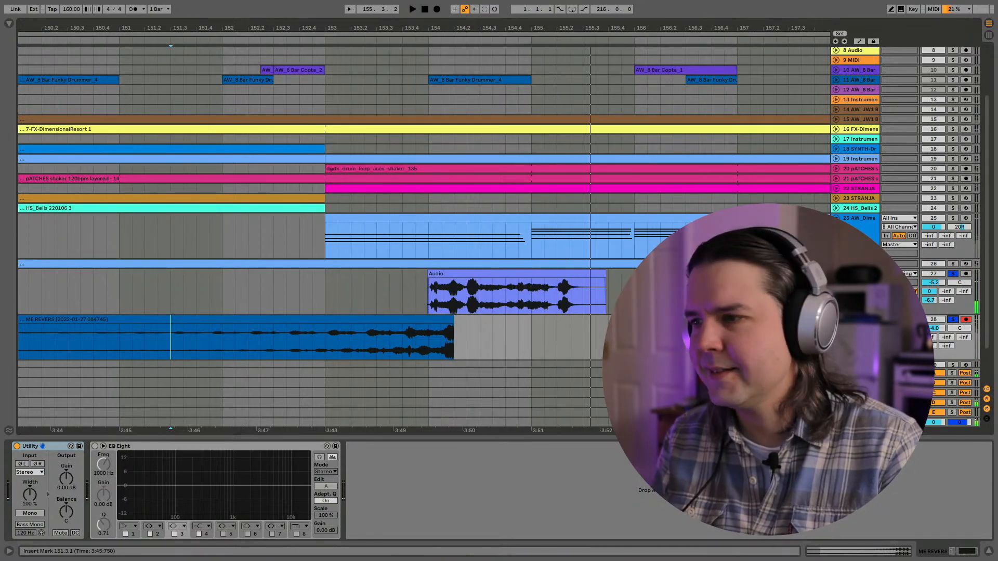
{"action": "left_click", "coordinate": [951, 274]}
{"action": "left_click", "coordinate": [162, 298]}
{"action": "key", "text": "space"}
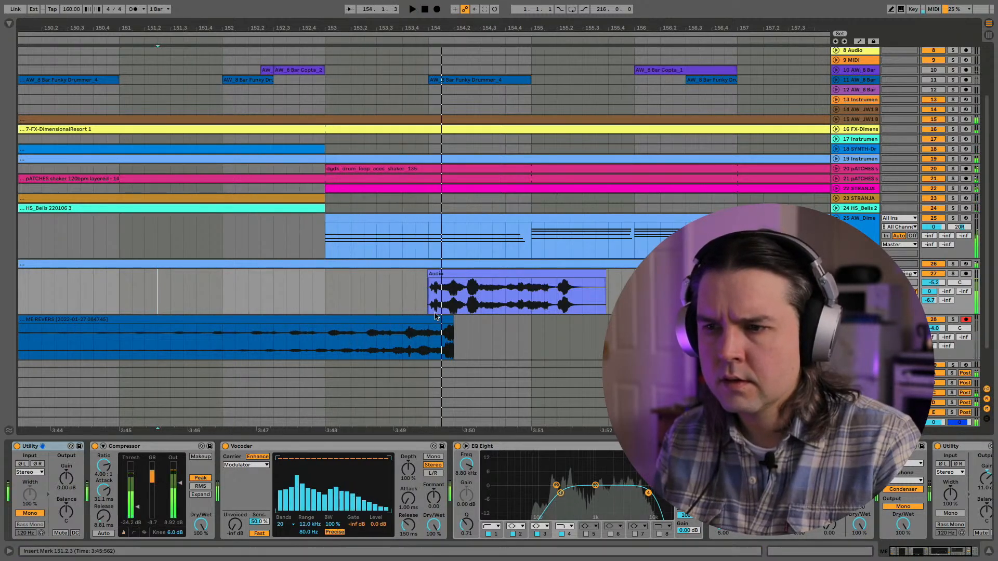
{"action": "key", "text": "space"}
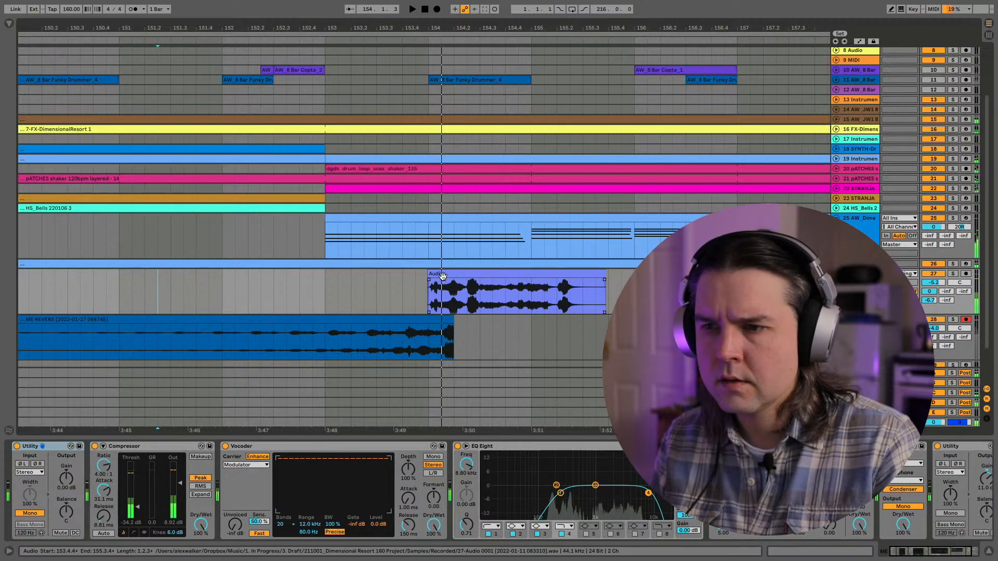
- Move the audio clip on track 27 one beat earlier to start at 153.4.1, and play from bar 152
{"action": "left_click_drag", "start_coordinate": [443, 275], "coordinate": [422, 281]}
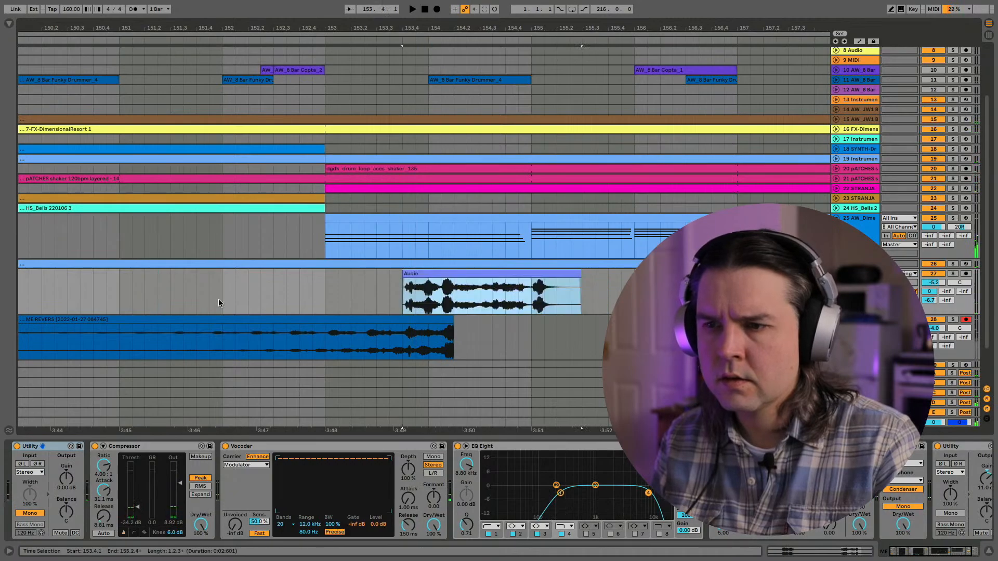
{"action": "left_click", "coordinate": [218, 299]}
{"action": "key", "text": "space"}
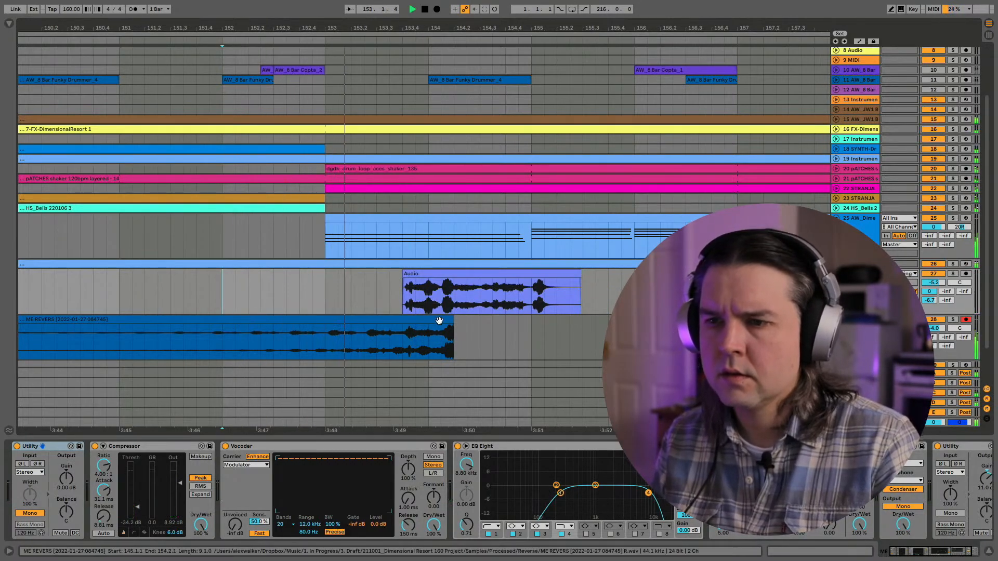
- Shift the reversed clip on track 28 two beats earlier so it ends at 153.4.1, where the track 27 clip starts
{"action": "left_click_drag", "start_coordinate": [453, 320], "coordinate": [338, 322]}
{"action": "key", "text": "super+z"}
{"action": "key", "text": "super+z"}
{"action": "key", "text": "super+shift+z"}
{"action": "scroll", "coordinate": [338, 323], "scroll_direction": "down", "scroll_amount": 5}
{"action": "scroll", "coordinate": [338, 323], "scroll_direction": "left", "scroll_amount": 10}
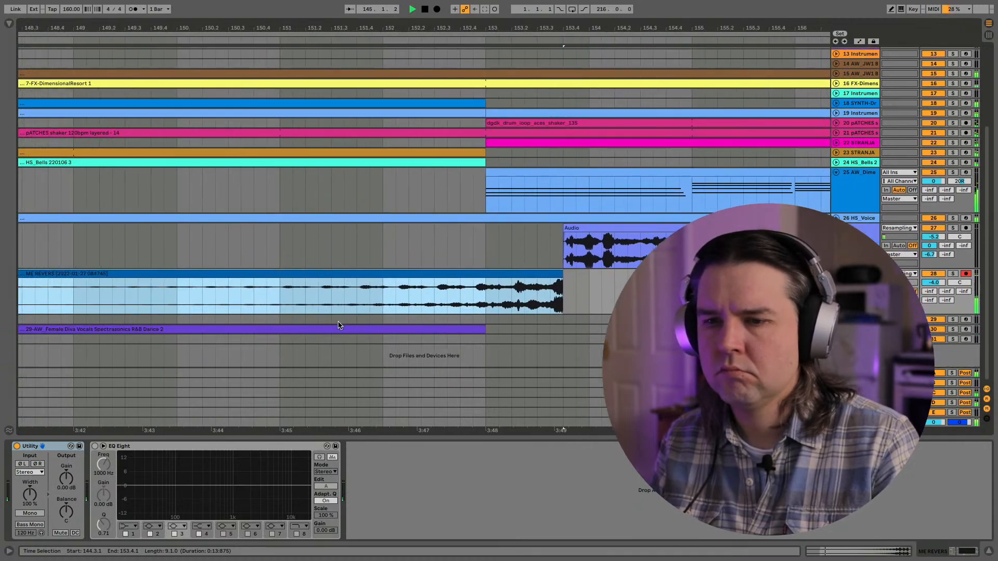
- Trim the start of the reversed clip on track 28 to 145.1.1
{"action": "left_click_drag", "start_coordinate": [158, 27], "coordinate": [158, 3]}
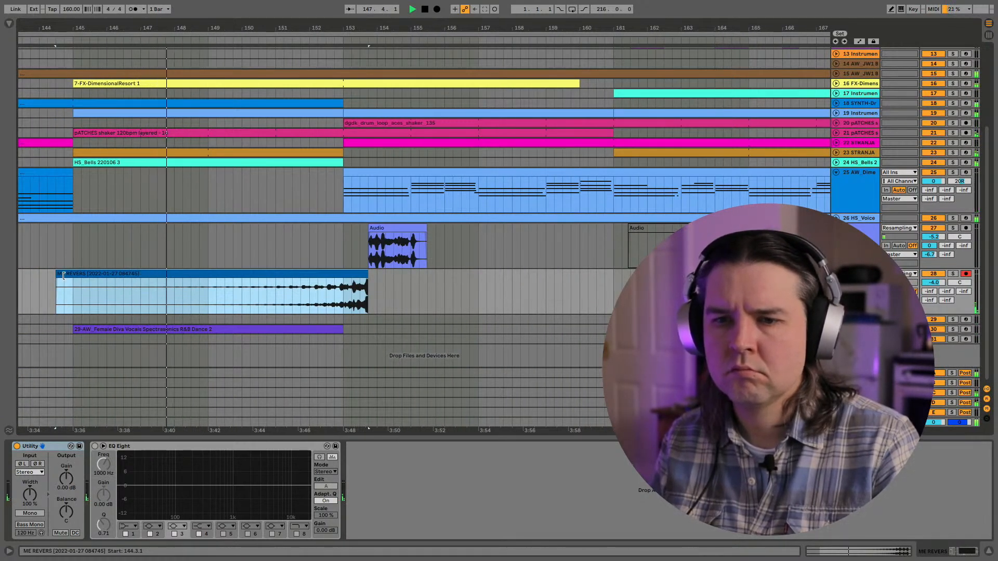
{"action": "mouse_move", "coordinate": [61, 276]}
{"action": "left_mouse_down"}
{"action": "mouse_move", "coordinate": [82, 278]}
{"action": "mouse_move", "coordinate": [74, 280]}
{"action": "left_mouse_up"}
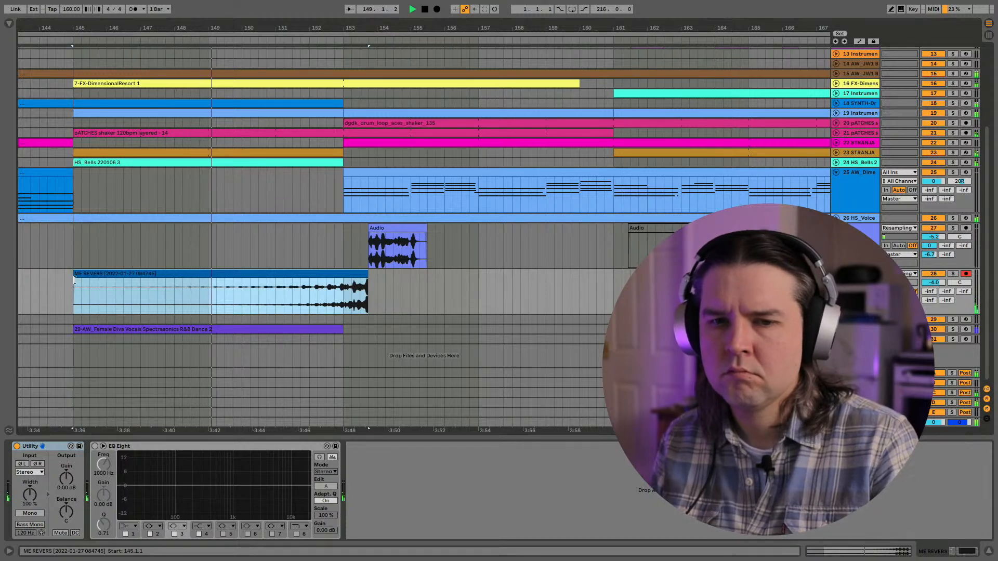
{"action": "left_click", "coordinate": [74, 281]}
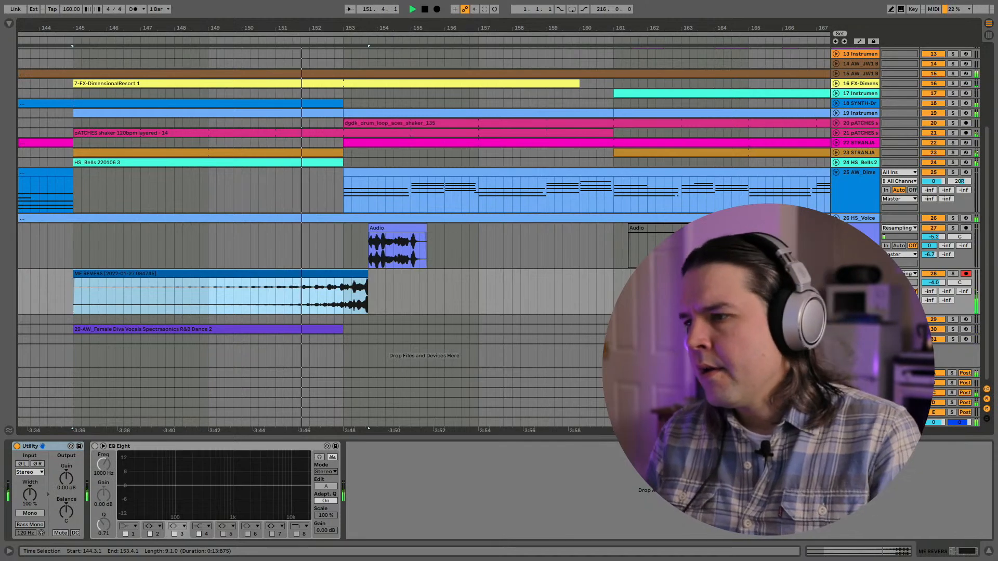
- Set the volume of track 28 to -3.0 dB and the volume of track 27 to -3.2 dB
{"action": "left_click_drag", "start_coordinate": [934, 282], "coordinate": [933, 278]}
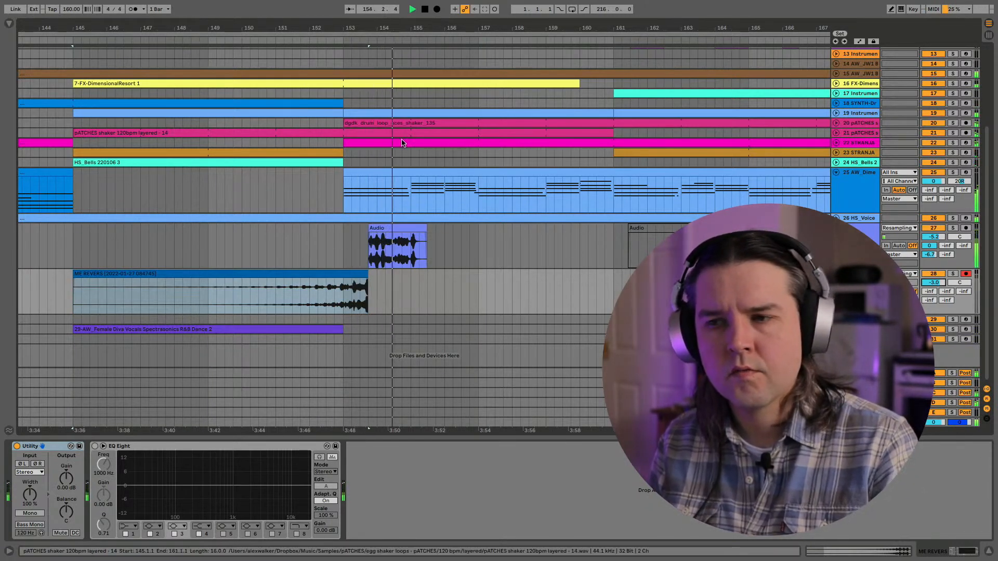
{"action": "right_click", "coordinate": [926, 236]}
{"action": "left_click", "coordinate": [926, 237]}
{"action": "left_click_drag", "start_coordinate": [927, 238], "coordinate": [926, 235]}
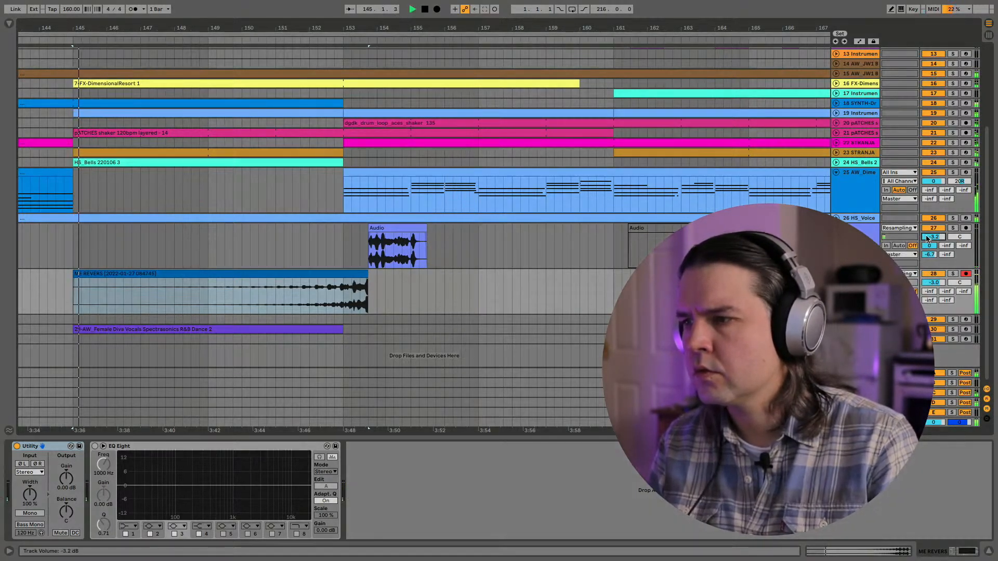
- Replay the transition and try extending the reversed clip's end beyond 153.4.1, under the track 27 clip
{"action": "left_click", "coordinate": [327, 245]}
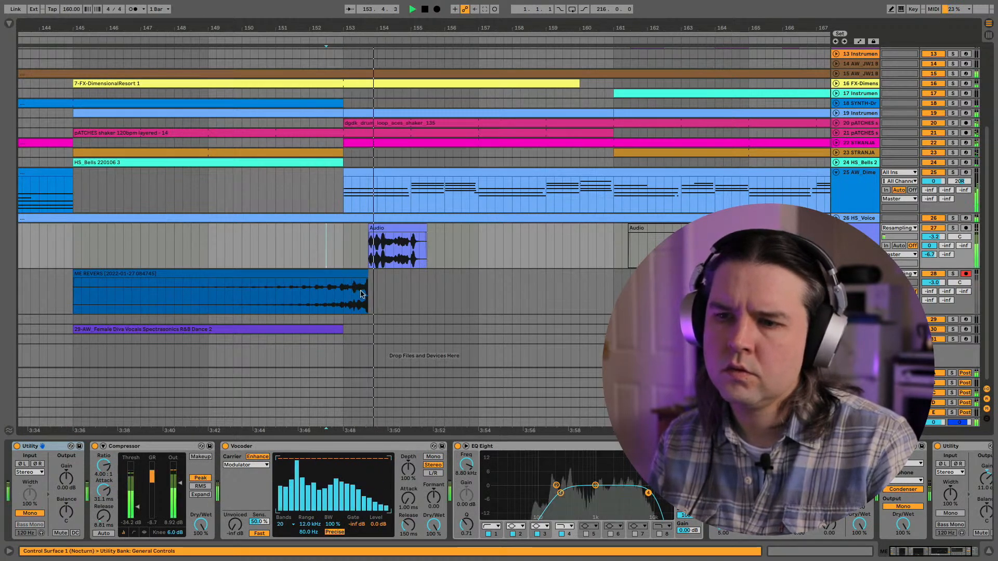
{"action": "left_click", "coordinate": [343, 274]}
{"action": "key", "text": "space"}
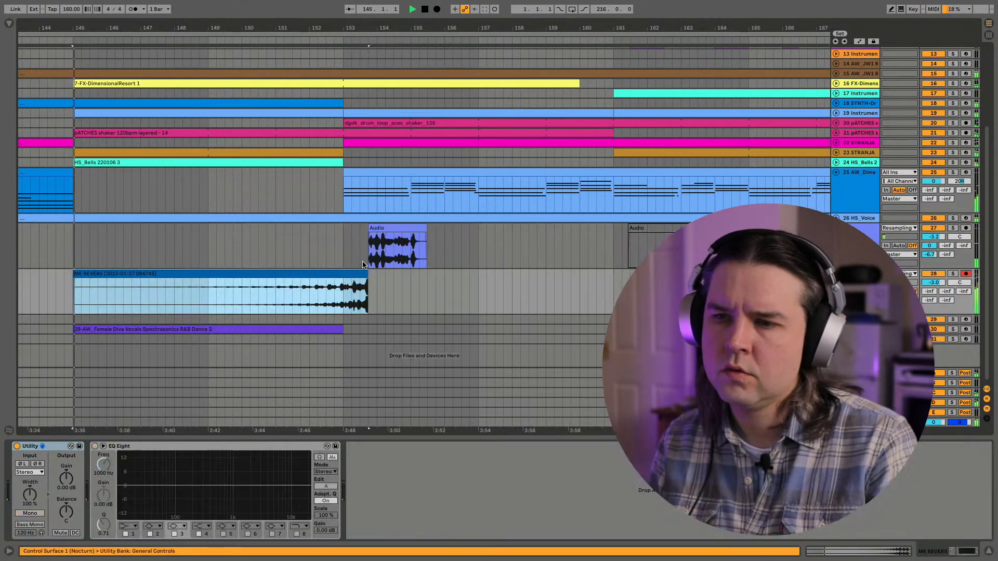
{"action": "left_click_drag", "start_coordinate": [368, 273], "coordinate": [479, 274]}
{"action": "left_click_drag", "start_coordinate": [410, 276], "coordinate": [364, 276]}
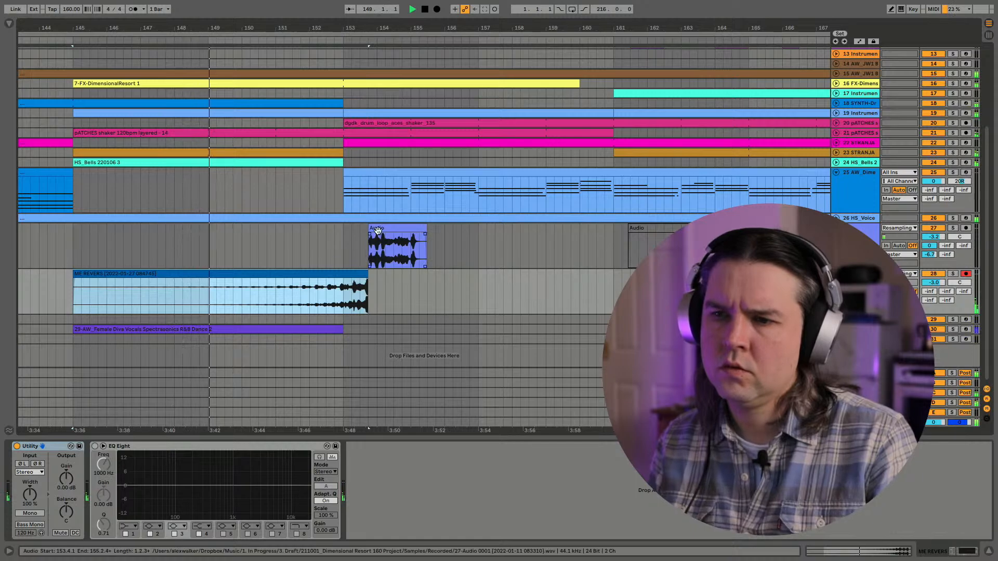
- Try the track 27 clip and the reversed clip three beats earlier, meeting at 153.1.1, with the reversed clip's start trimmed to 145.1.1
{"action": "left_click_drag", "start_coordinate": [378, 229], "coordinate": [327, 274]}
{"action": "scroll", "coordinate": [328, 275], "scroll_direction": "left", "scroll_amount": 1}
{"action": "scroll", "coordinate": [327, 275], "scroll_direction": "left", "scroll_amount": 3}
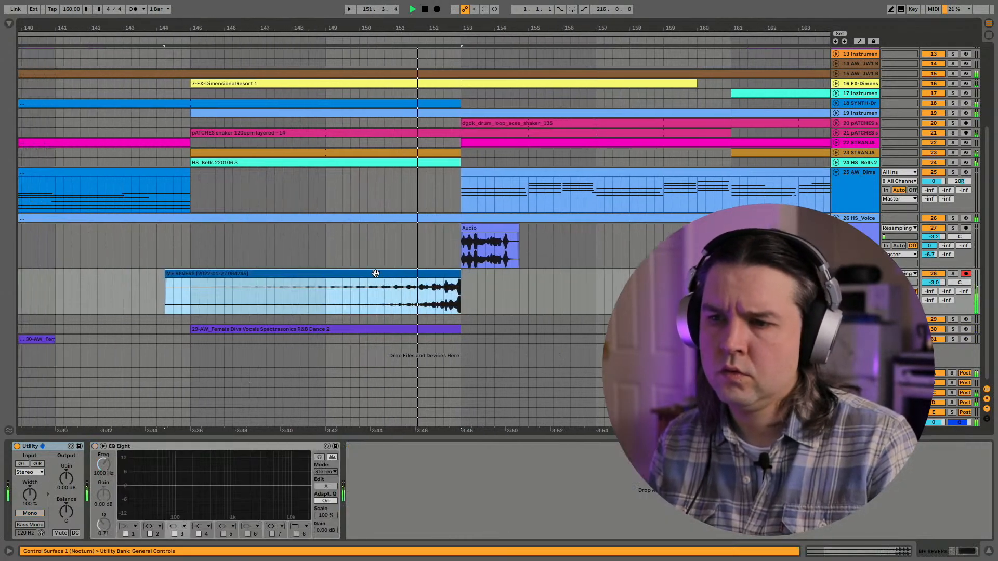
{"action": "left_click_drag", "start_coordinate": [167, 277], "coordinate": [191, 276]}
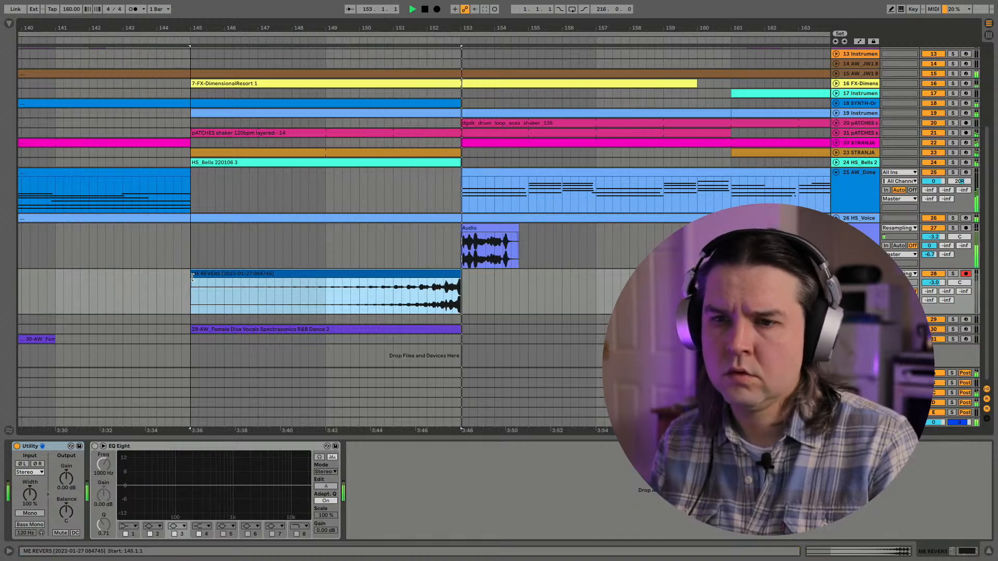
- Undo the trim and the three-beat shift of the clips on tracks 27 and 28
{"action": "key", "text": "ctrl+z"}
{"action": "key", "text": "ctrl+z"}
{"action": "key", "text": "ctrl+z"}
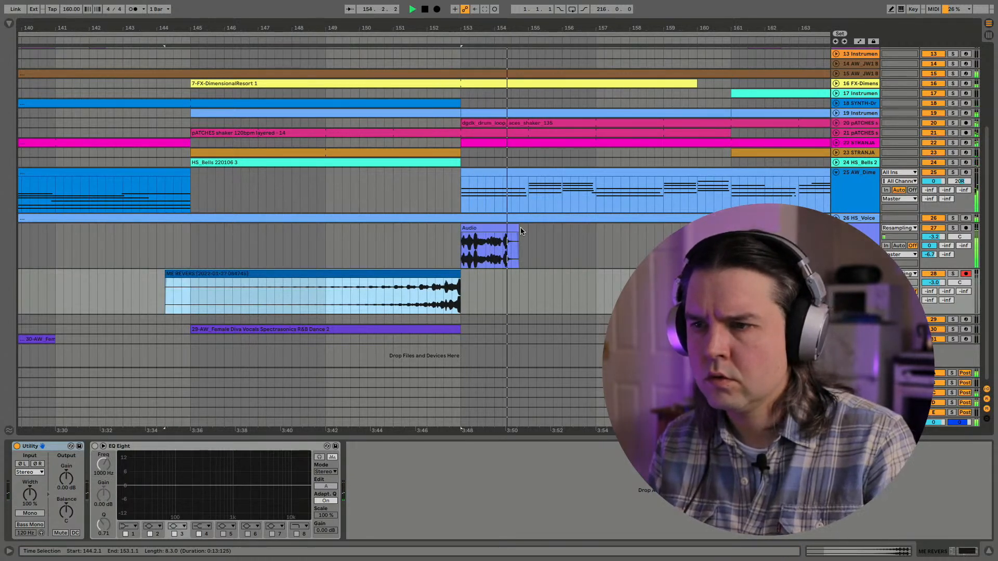
- Play the transition from around bar 152 and set the track 28 volume to -2.1 dB
{"action": "key", "text": "space"}
{"action": "left_click", "coordinate": [435, 242]}
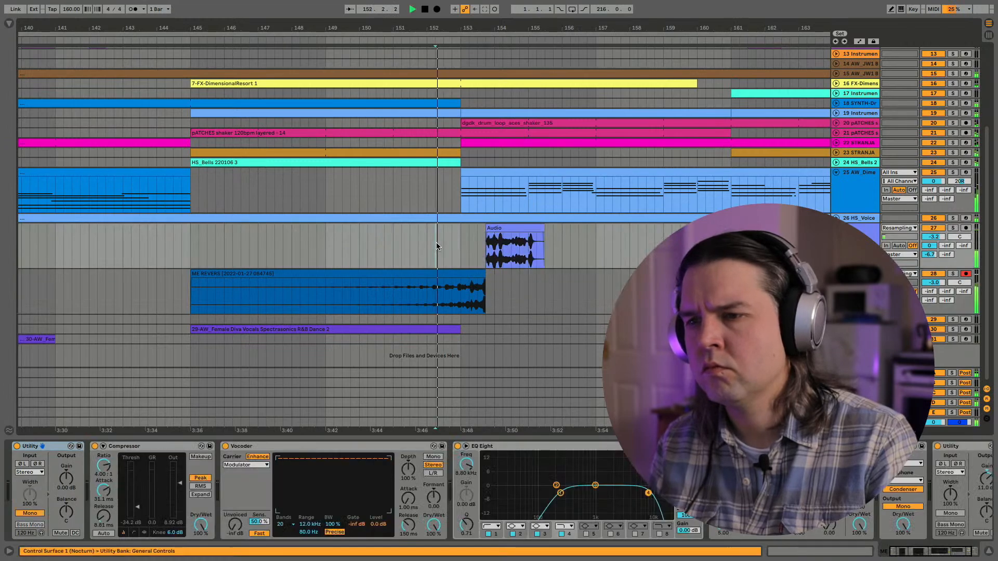
{"action": "key", "text": "space"}
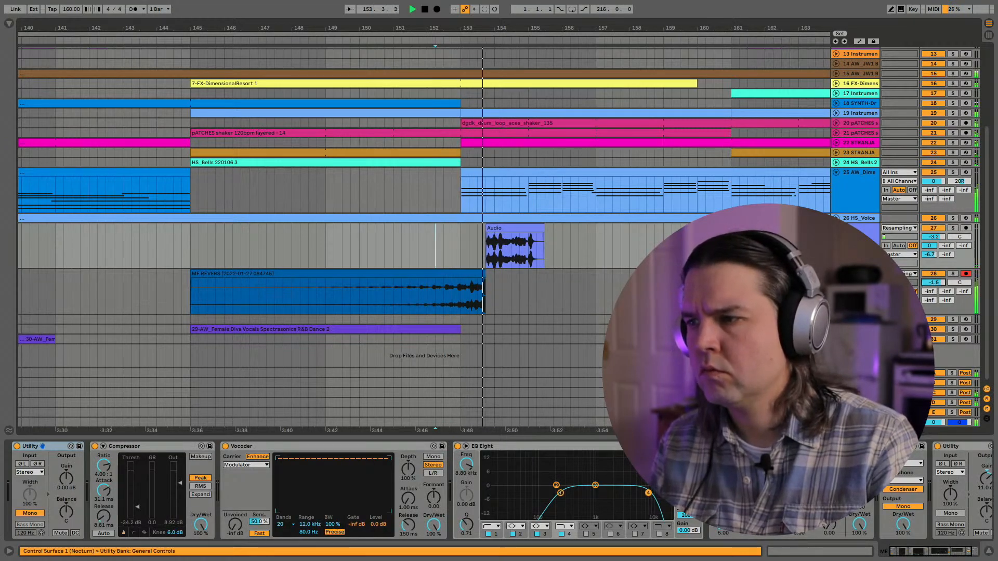
{"action": "left_click_drag", "start_coordinate": [933, 282], "coordinate": [934, 286]}
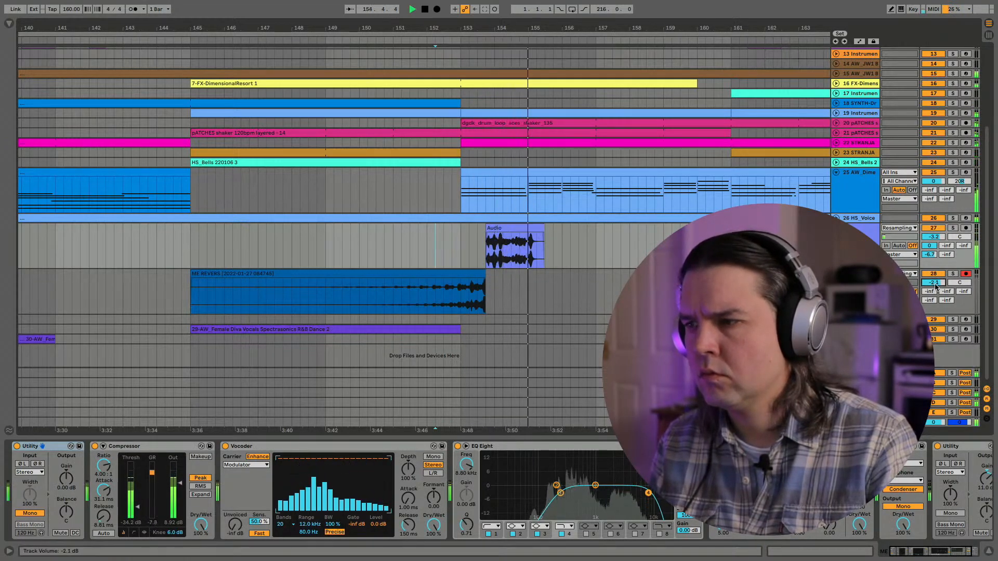
- Shift the reversed clip two beats later with its end cut at 153.4.1, and raise its clip gain to 1.29 dB
{"action": "left_click_drag", "start_coordinate": [447, 274], "coordinate": [485, 273]}
{"action": "key", "text": "space"}
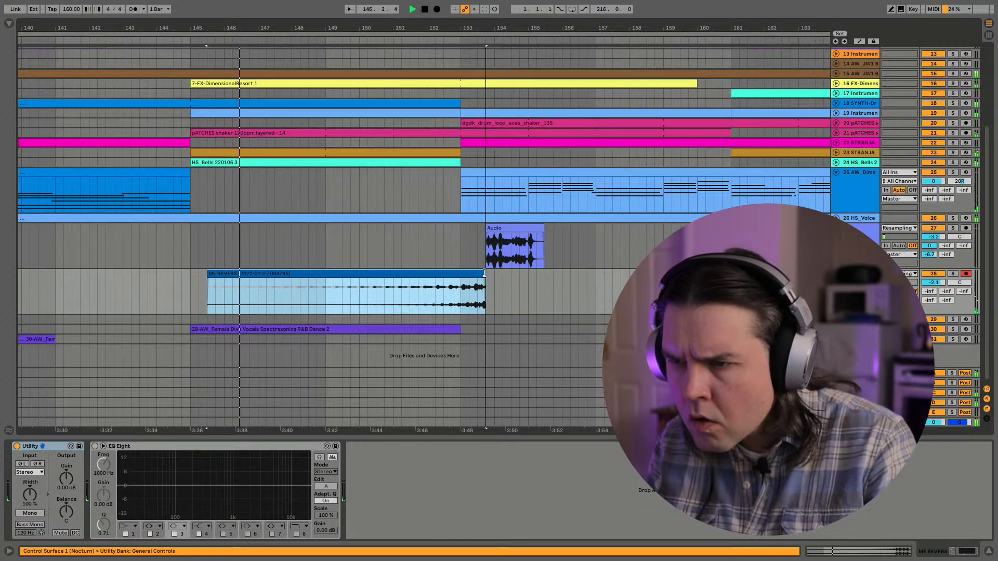
{"action": "left_click", "coordinate": [417, 281]}
{"action": "double_click", "coordinate": [410, 273]}
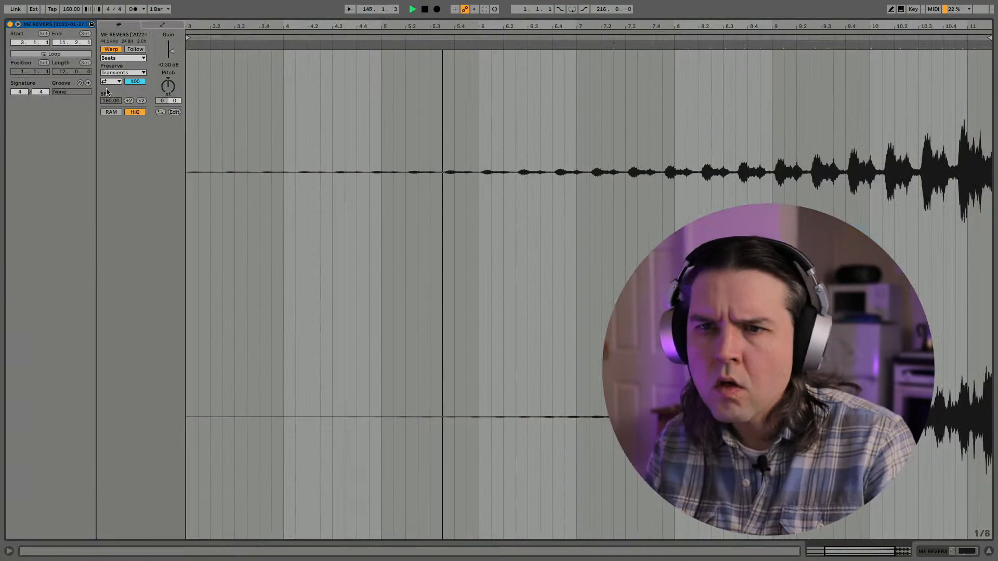
{"action": "left_click_drag", "start_coordinate": [180, 64], "coordinate": [179, 52]}
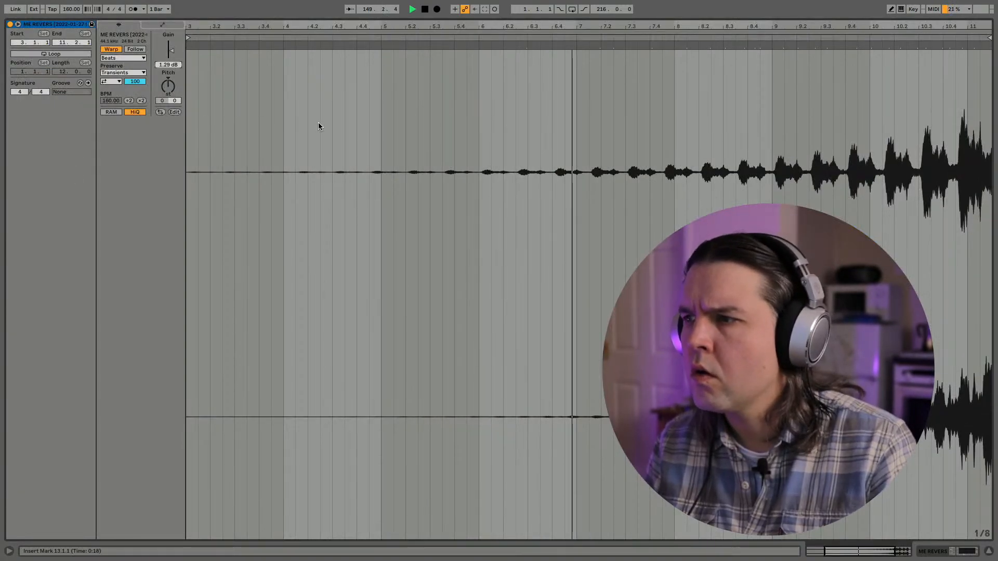
{"action": "key", "text": "shift+Tab"}
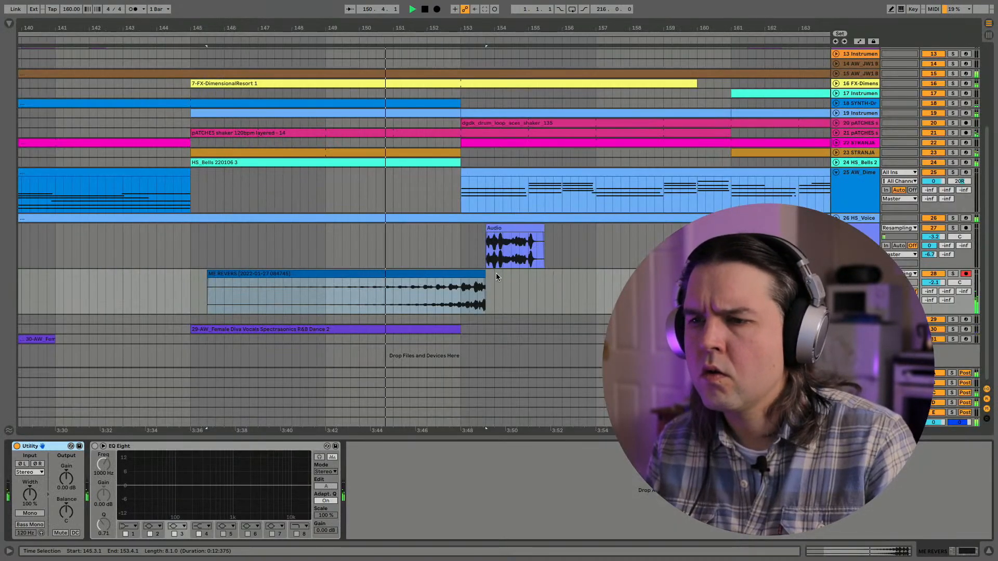
- Extend the reversed clip's start to 145.1.1 and adjust its end to slightly overlap the start of the track 27 clip
{"action": "mouse_move", "coordinate": [207, 277]}
{"action": "left_mouse_down"}
{"action": "mouse_move", "coordinate": [180, 277]}
{"action": "mouse_move", "coordinate": [188, 277]}
{"action": "left_mouse_up"}
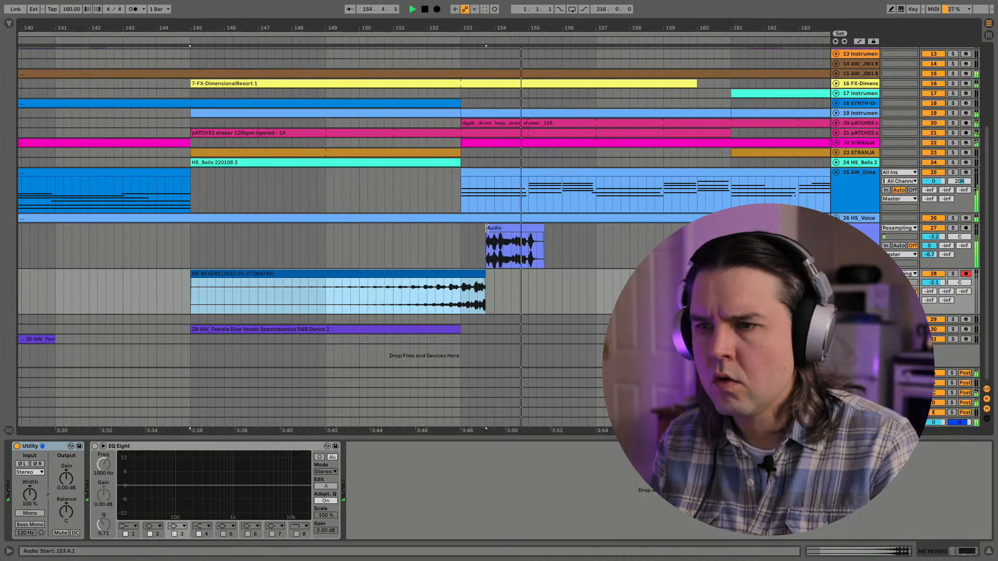
{"action": "left_click_drag", "start_coordinate": [489, 29], "coordinate": [489, 62]}
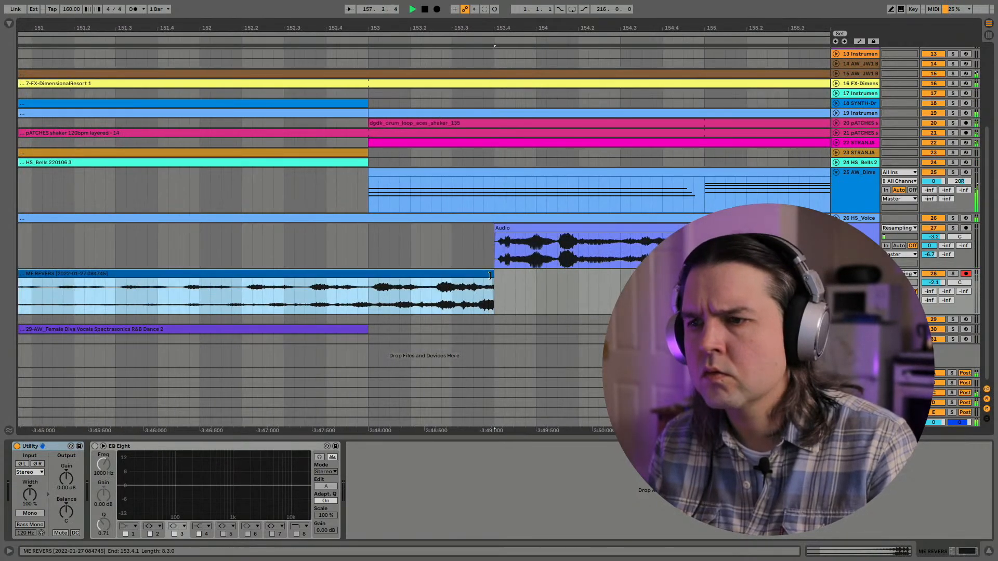
{"action": "left_click_drag", "start_coordinate": [490, 276], "coordinate": [535, 281]}
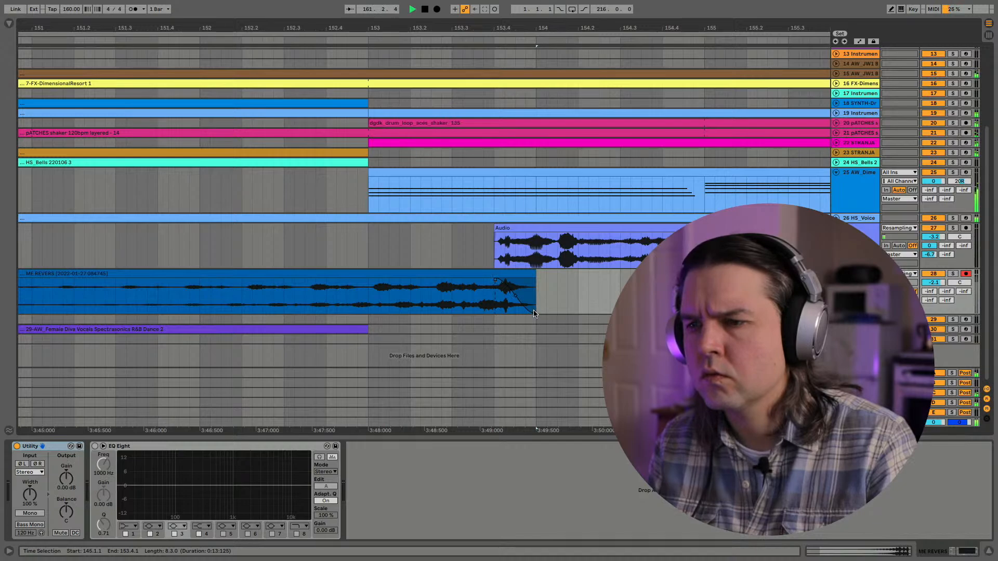
{"action": "left_click_drag", "start_coordinate": [533, 313], "coordinate": [505, 313]}
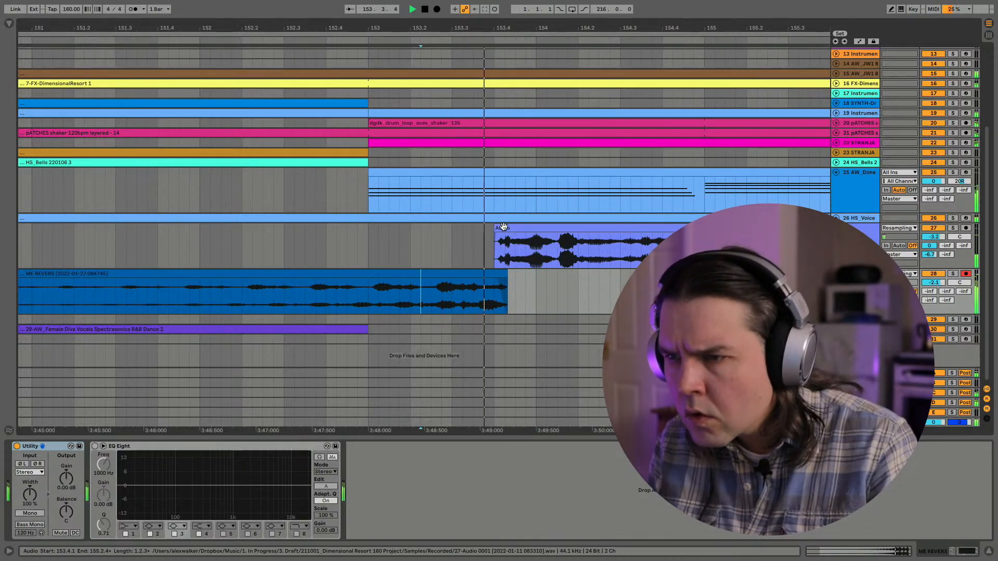
- Extend the reversed clip's end to 154.4.3 and listen to its tail with track 28 soloed
{"action": "mouse_move", "coordinate": [506, 275]}
{"action": "left_mouse_down"}
{"action": "mouse_move", "coordinate": [535, 276]}
{"action": "mouse_move", "coordinate": [498, 286]}
{"action": "mouse_move", "coordinate": [536, 274]}
{"action": "mouse_move", "coordinate": [630, 275]}
{"action": "left_mouse_up"}
{"action": "left_click", "coordinate": [474, 292]}
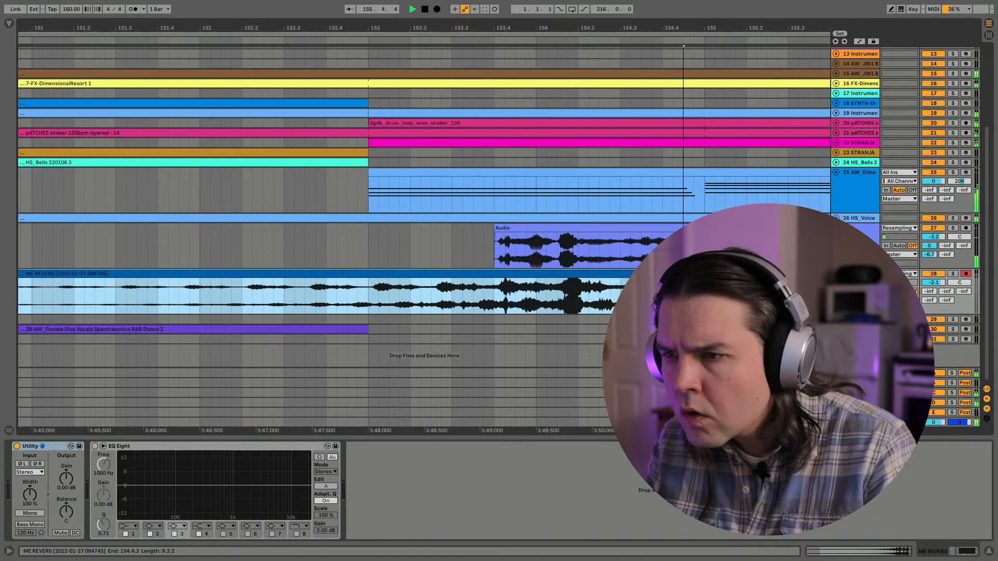
{"action": "left_click", "coordinate": [526, 299]}
{"action": "key", "text": "space"}
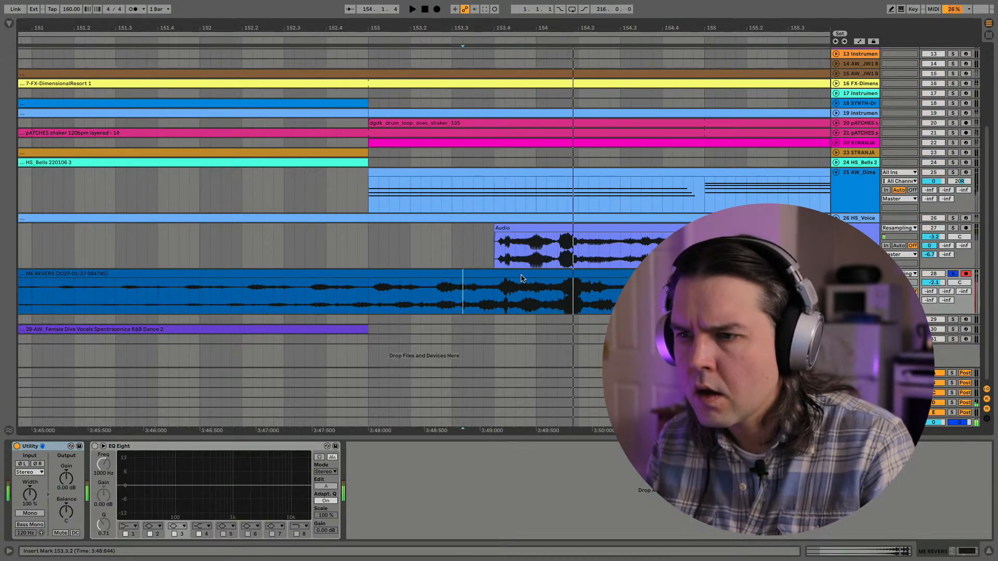
- Move the reversed clip three sixteenths later to start at 145.1.4, and trim its end to 153.4.1
{"action": "left_click_drag", "start_coordinate": [500, 276], "coordinate": [532, 276]}
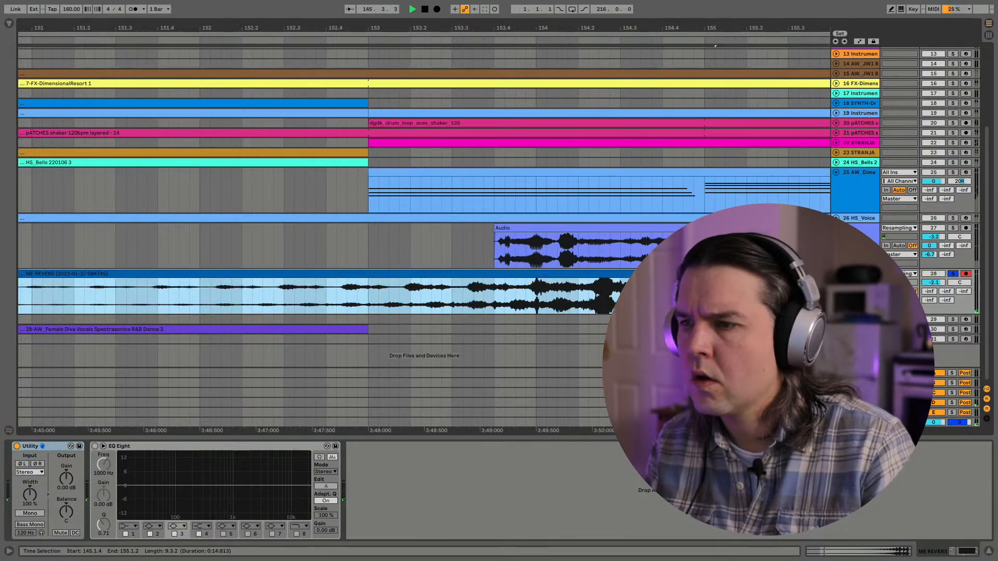
{"action": "left_click", "coordinate": [855, 274]}
{"action": "left_click_drag", "start_coordinate": [715, 274], "coordinate": [494, 274]}
{"action": "left_click_drag", "start_coordinate": [452, 27], "coordinate": [474, 256]}
- Extend the reversed clip's end to about 153.4.2 with a short fade-out, and unsolo track 28
{"action": "left_click", "coordinate": [512, 284]}
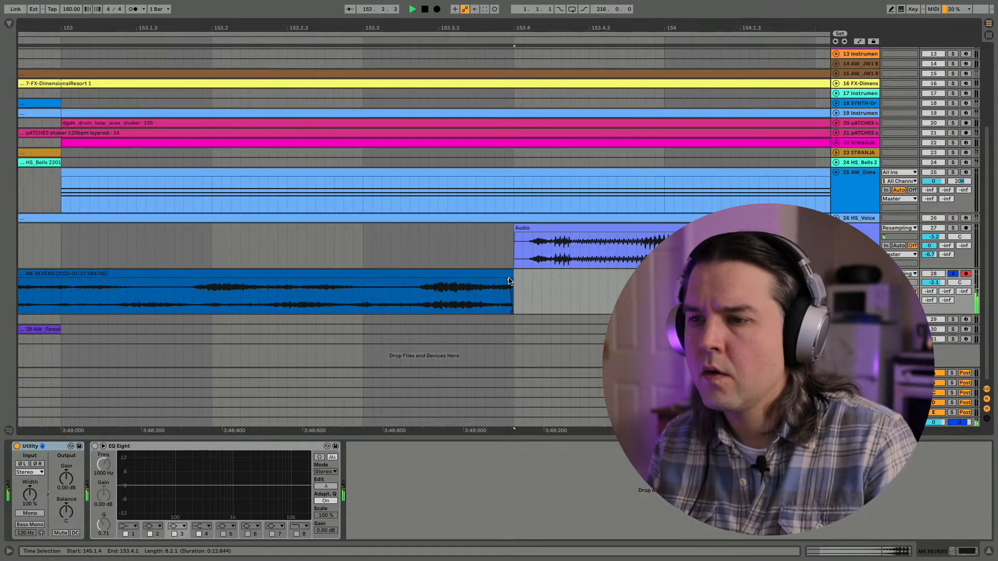
{"action": "mouse_move", "coordinate": [509, 281]}
{"action": "left_mouse_down"}
{"action": "mouse_move", "coordinate": [550, 277]}
{"action": "mouse_move", "coordinate": [516, 285]}
{"action": "left_mouse_up"}
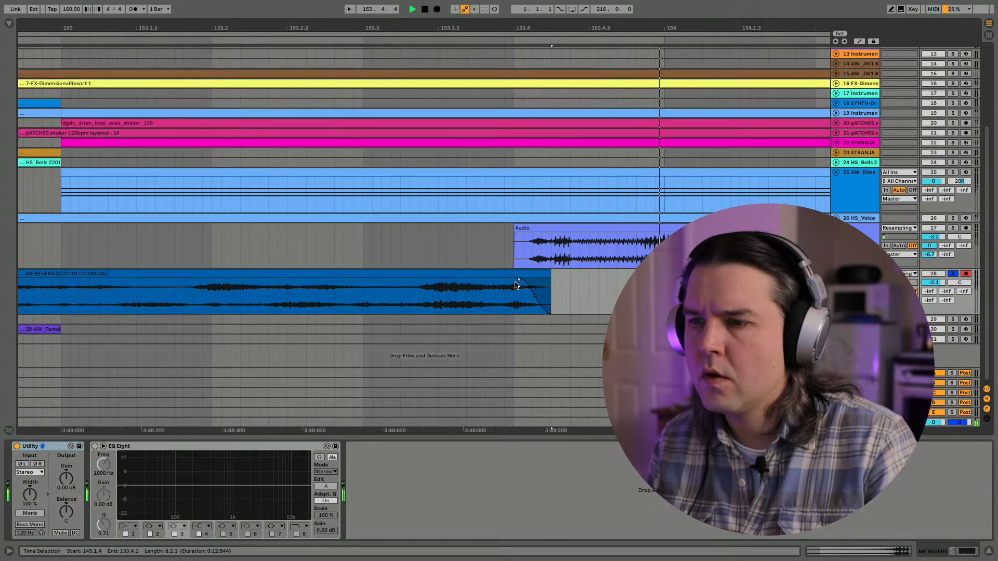
{"action": "left_click", "coordinate": [953, 273]}
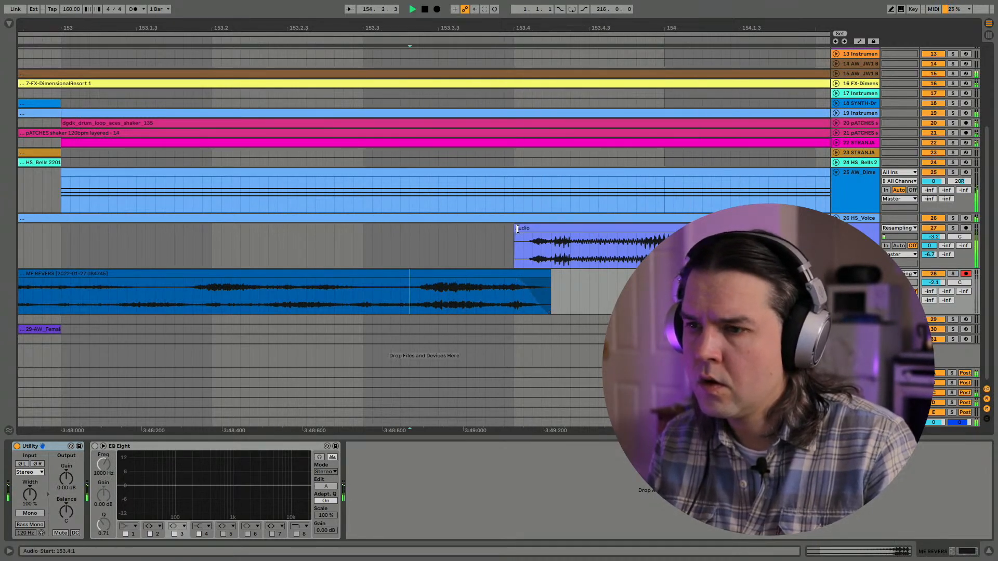
- Trim the track 27 clip's start slightly later and lengthen the reversed clip's end a little, checking the overlap by playing it
{"action": "left_click_drag", "start_coordinate": [517, 229], "coordinate": [526, 230]}
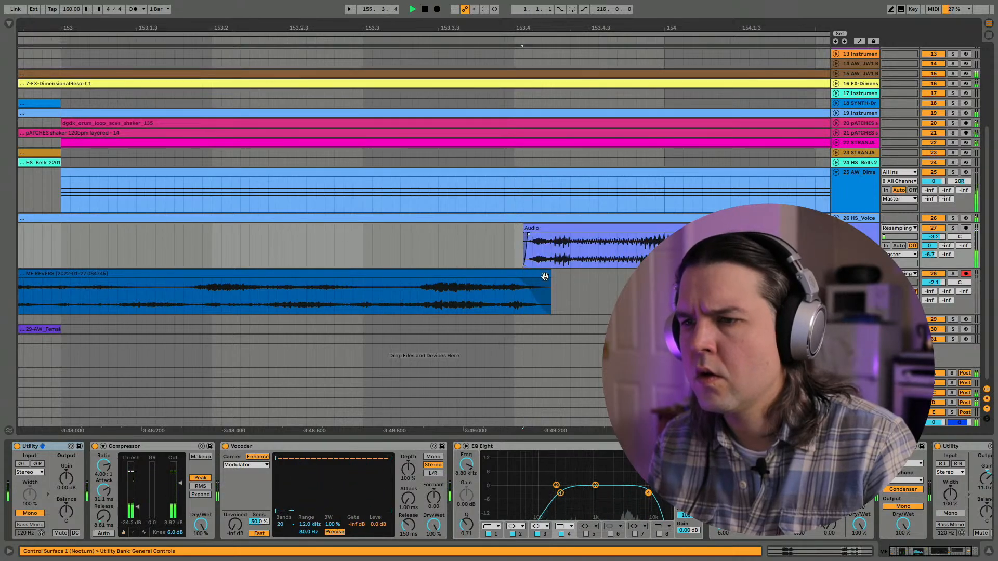
{"action": "left_click_drag", "start_coordinate": [549, 275], "coordinate": [570, 275]}
{"action": "left_click", "coordinate": [449, 316]}
{"action": "key", "text": "space"}
{"action": "key", "text": "space"}
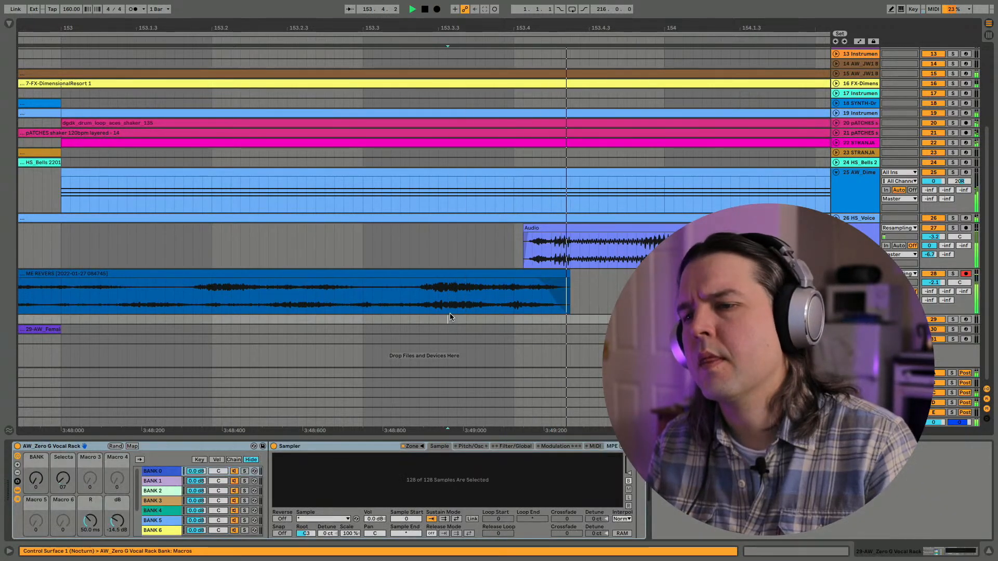
- Play the transition from bar 151 and raise track 28's fourth send to -4.0 dB
{"action": "left_click_drag", "start_coordinate": [461, 28], "coordinate": [462, 10]}
{"action": "left_click", "coordinate": [263, 309]}
{"action": "key", "text": "space"}
{"action": "key", "text": "space"}
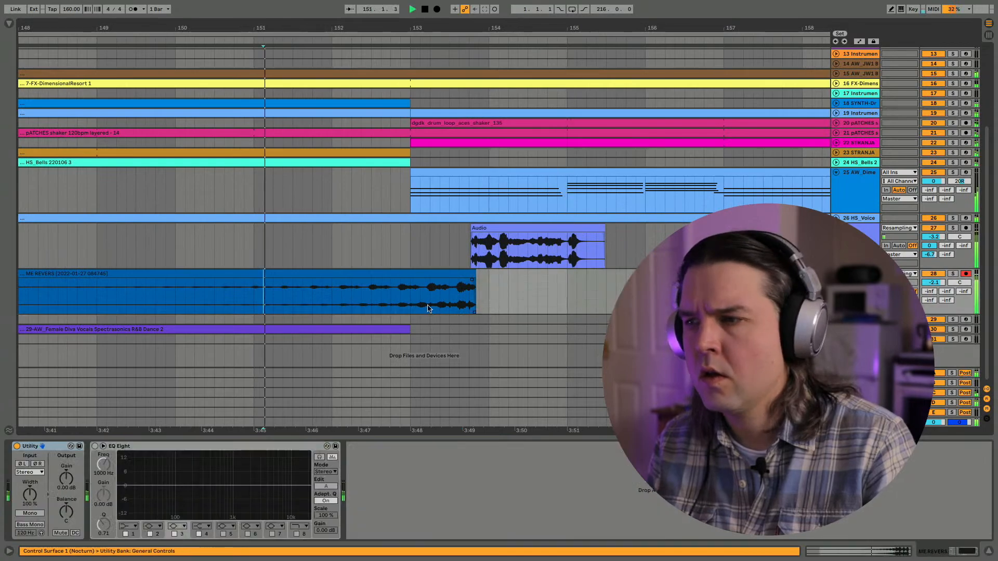
{"action": "left_click_drag", "start_coordinate": [923, 302], "coordinate": [923, 298]}
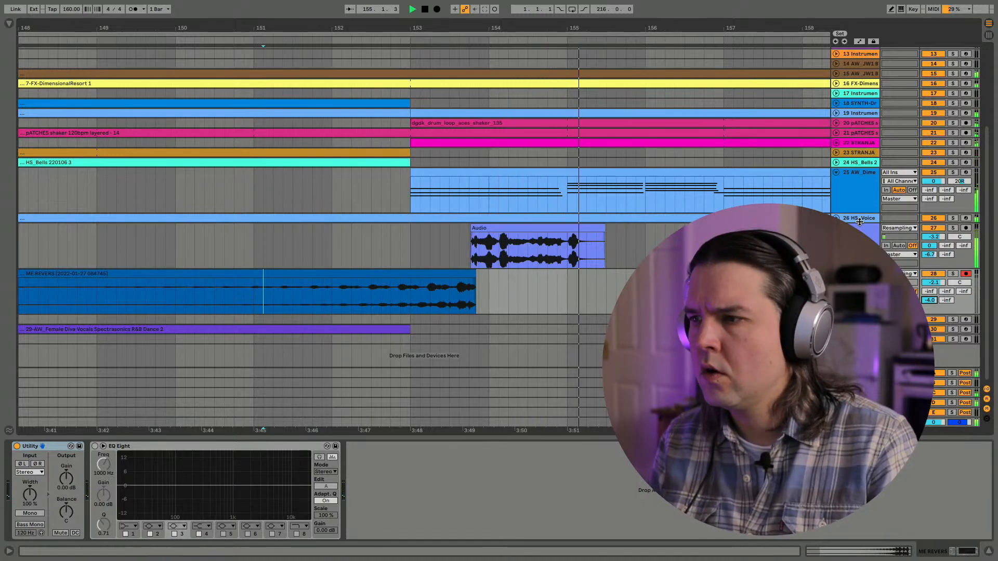
- Set the track 27 volume to 0 dB and replay the transition from bar 151
{"action": "left_click", "coordinate": [933, 236]}
{"action": "key", "text": "space"}
{"action": "key", "text": "space"}
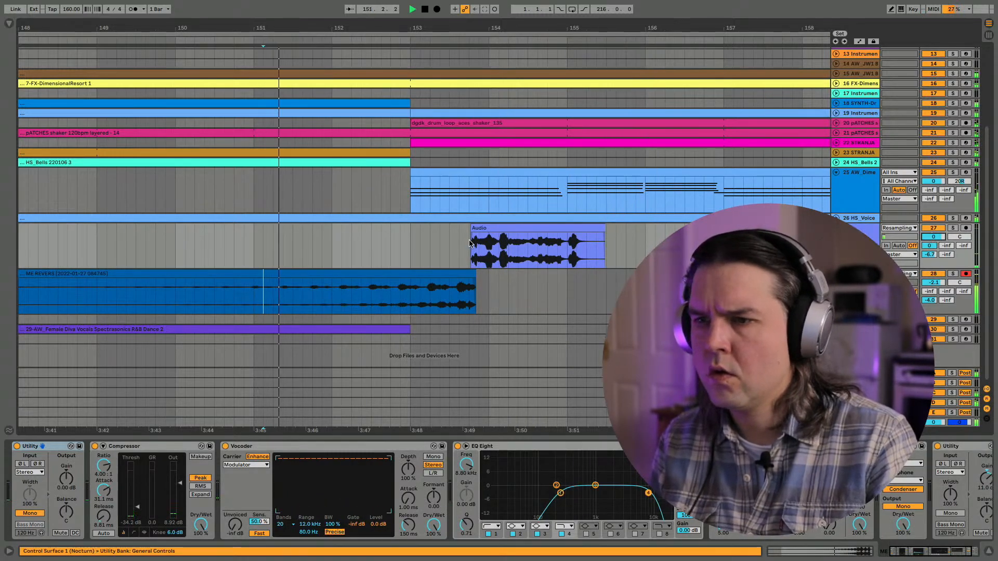
- Lower the frequency of EQ Eight's band 1 on track 27 to about 166 Hz while playing from just before the audio clip
{"action": "left_click", "coordinate": [468, 249]}
{"action": "key", "text": "space"}
{"action": "left_click", "coordinate": [495, 533]}
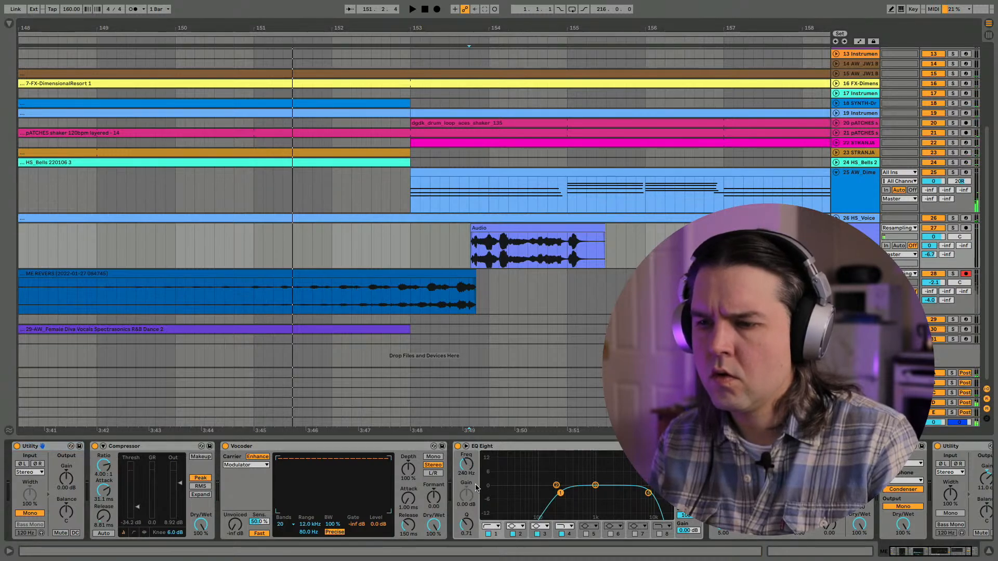
{"action": "key", "text": "space"}
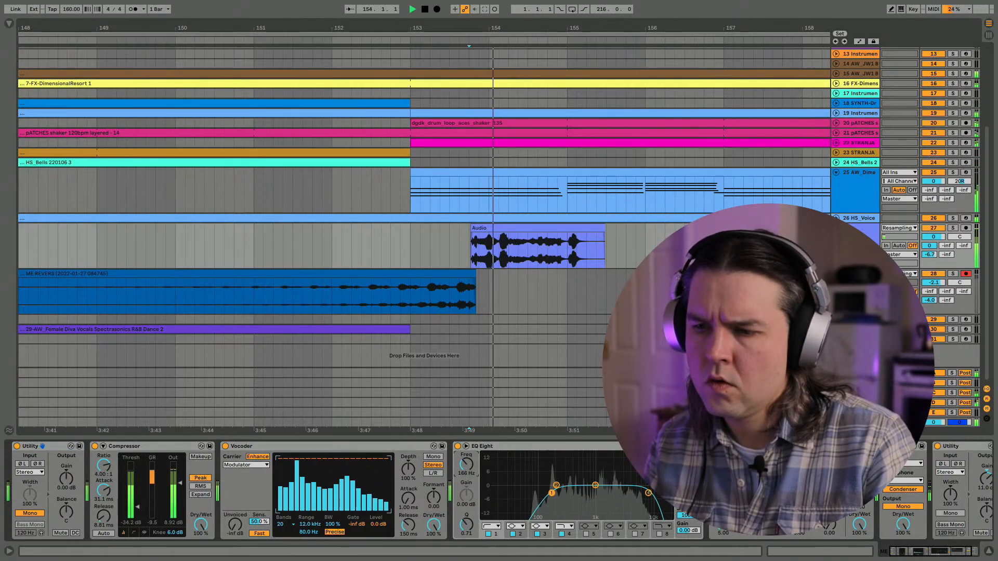
- Set EQ Eight's band 1 frequency on track 27 to 130 Hz and replay the audio clip
{"action": "left_click_drag", "start_coordinate": [466, 464], "coordinate": [466, 468]}
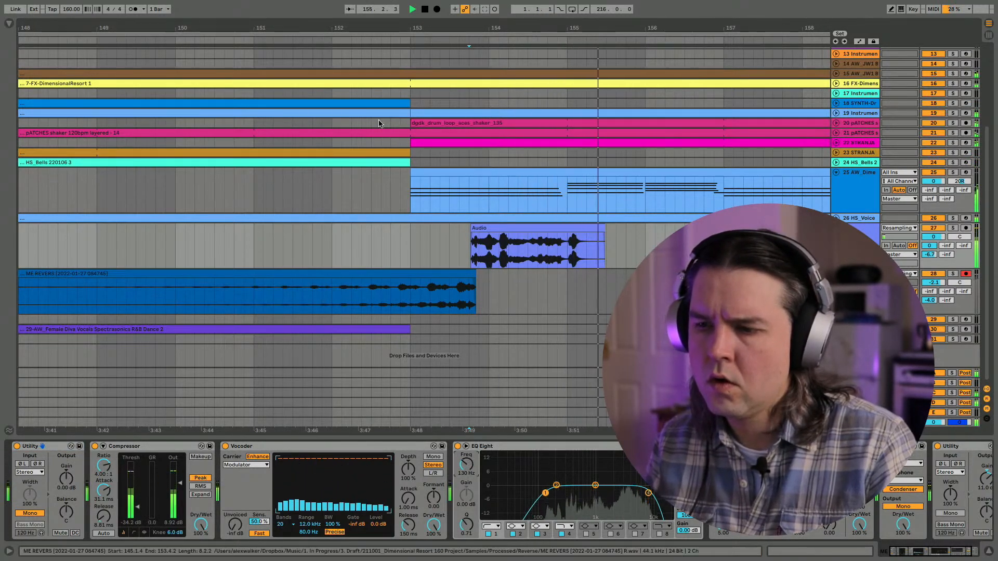
{"action": "scroll", "coordinate": [654, 528], "scroll_direction": "right", "scroll_amount": 3}
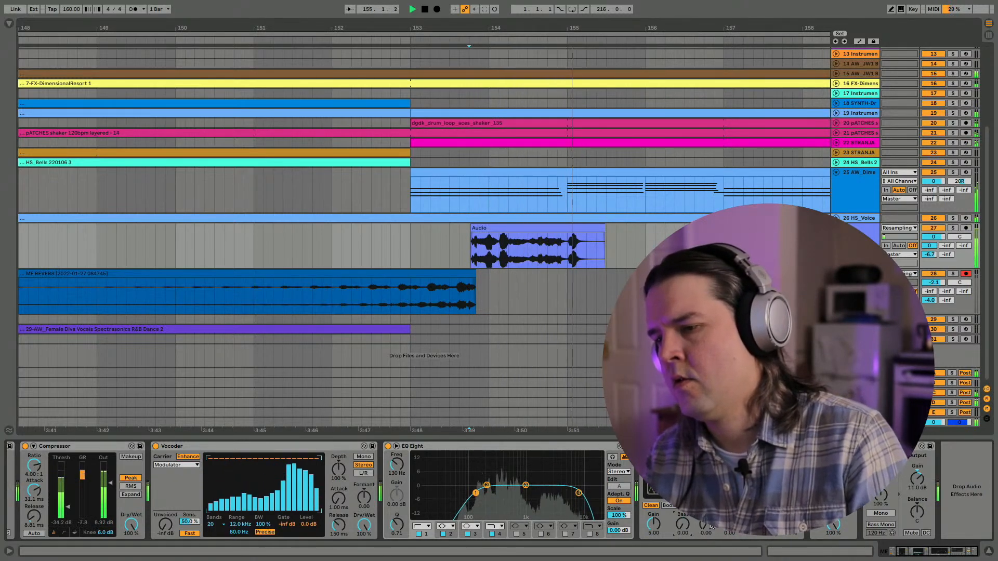
{"action": "key", "text": "space"}
{"action": "key", "text": "space"}
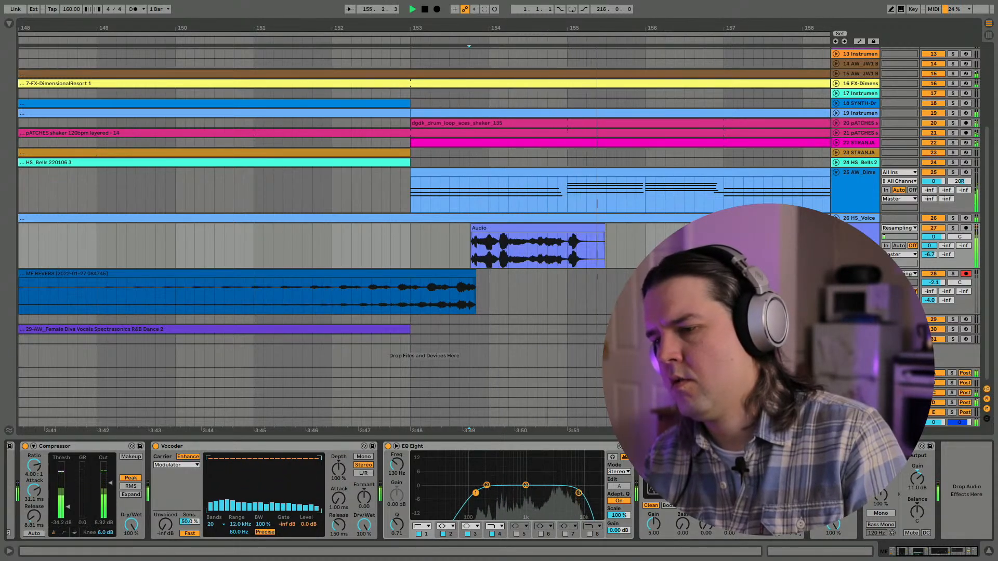
{"action": "key", "text": "space"}
- Lower track 28's volume to -9.0 dB and its fourth send to -5.0 dB while playing the lead-in from bars 148 and 152
{"action": "left_click_drag", "start_coordinate": [524, 27], "coordinate": [524, 28]}
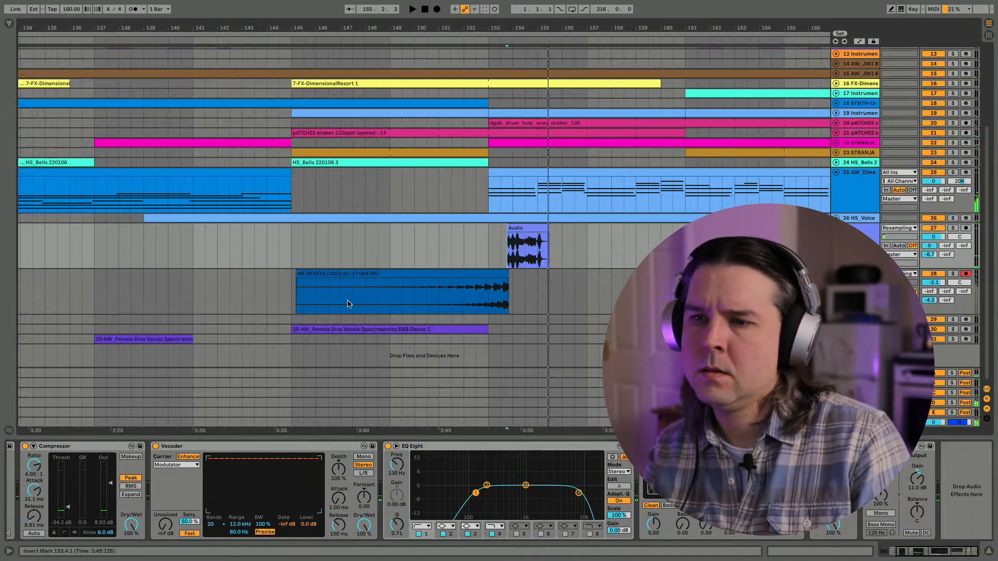
{"action": "left_click", "coordinate": [366, 303]}
{"action": "key", "text": "space"}
{"action": "left_click", "coordinate": [871, 249]}
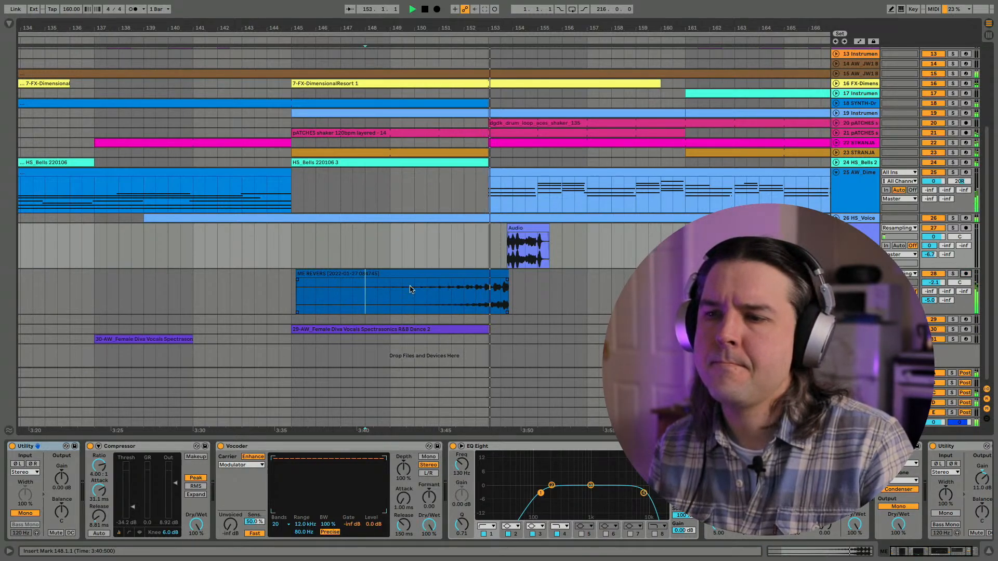
{"action": "mouse_move", "coordinate": [933, 282]}
{"action": "left_mouse_down"}
{"action": "mouse_move", "coordinate": [933, 296]}
{"action": "mouse_move", "coordinate": [934, 287]}
{"action": "left_mouse_up"}
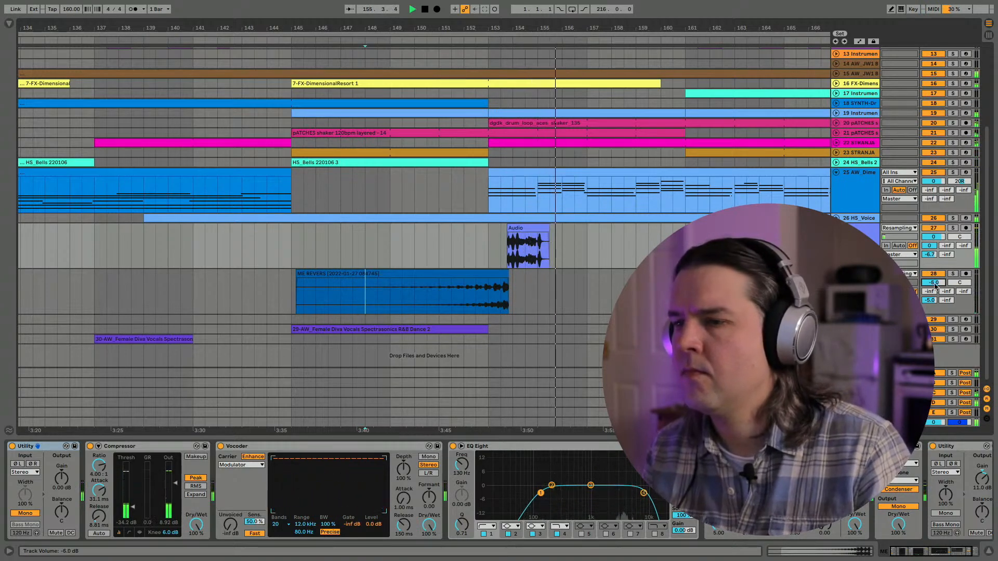
{"action": "left_click", "coordinate": [464, 291]}
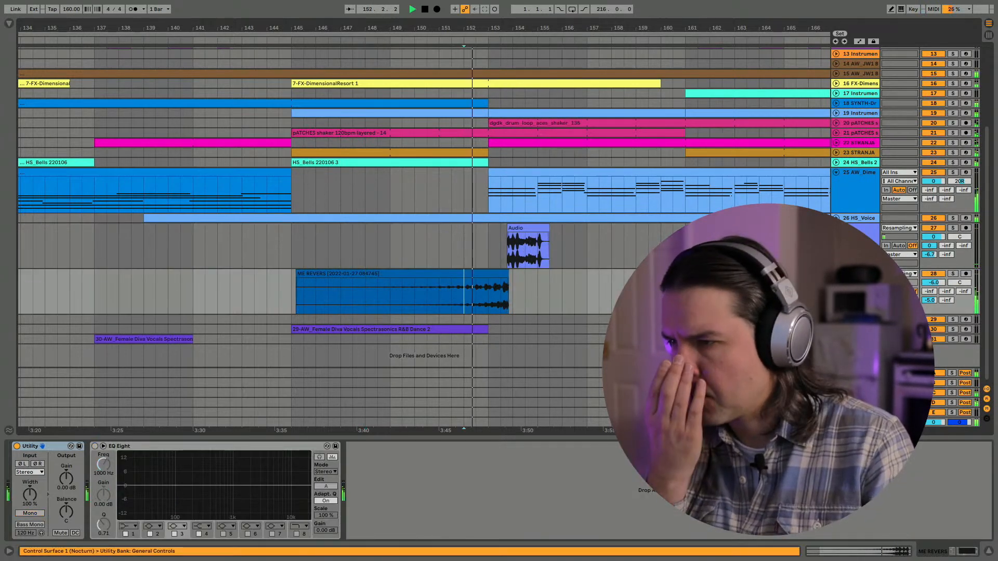
{"action": "left_click_drag", "start_coordinate": [933, 283], "coordinate": [934, 297]}
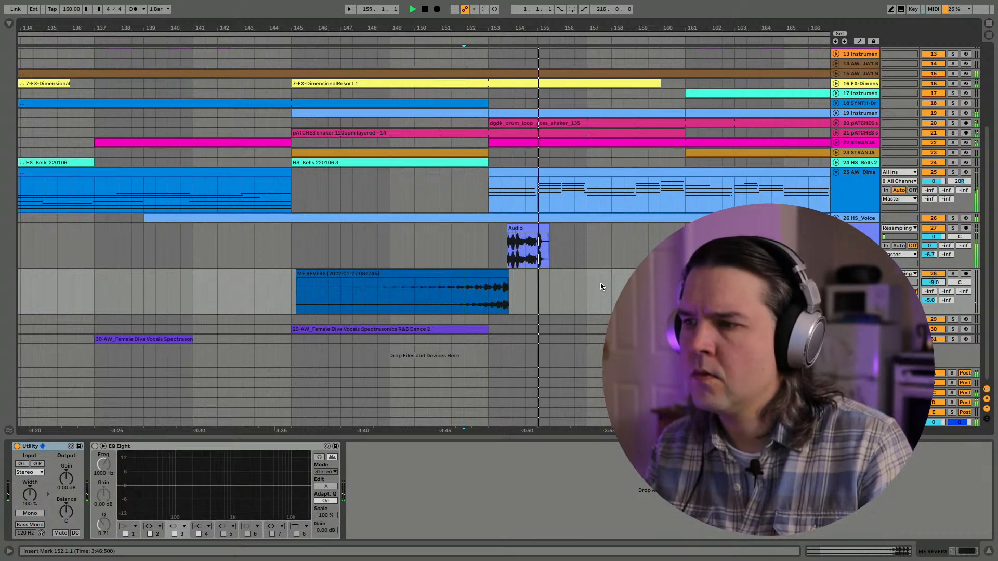
- Raise the output gain of the last Utility on track 27 to 16.0 dB and replay the transition
{"action": "left_click", "coordinate": [855, 239]}
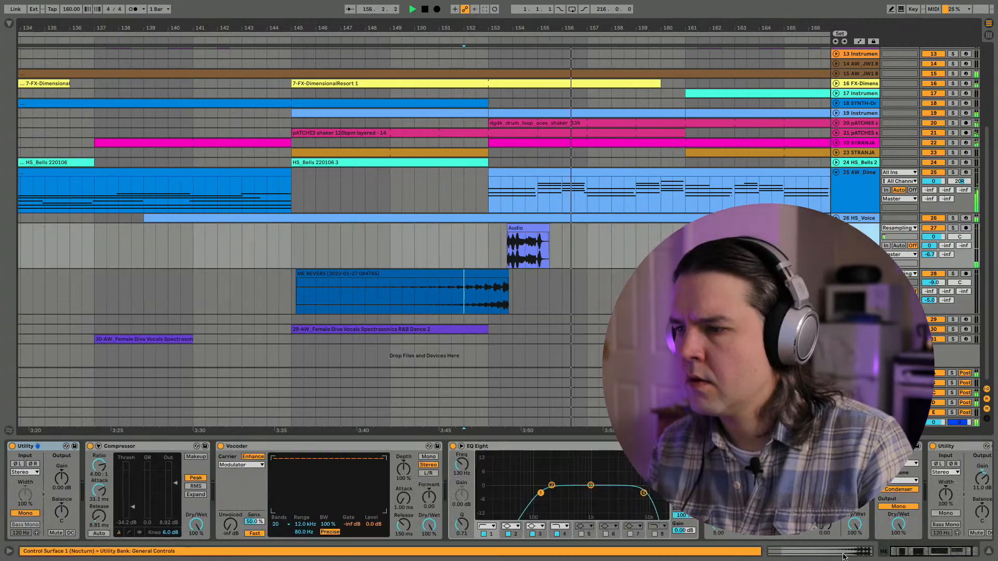
{"action": "key", "text": "space"}
{"action": "key", "text": "space"}
{"action": "left_click_drag", "start_coordinate": [982, 478], "coordinate": [982, 463]}
- Check the master track's level and its Limiter in Session View during playback
{"action": "key", "text": "Tab"}
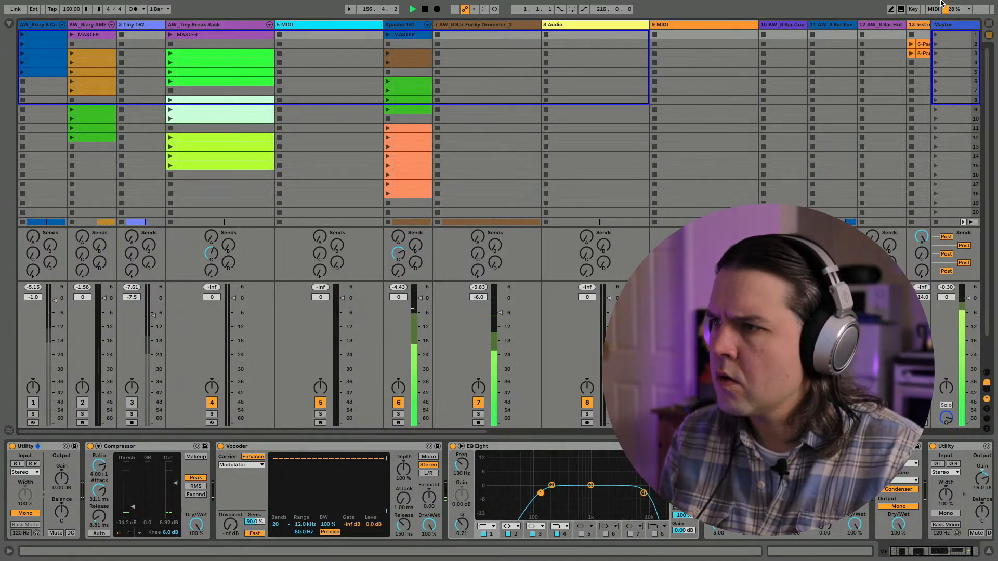
{"action": "left_click", "coordinate": [943, 25]}
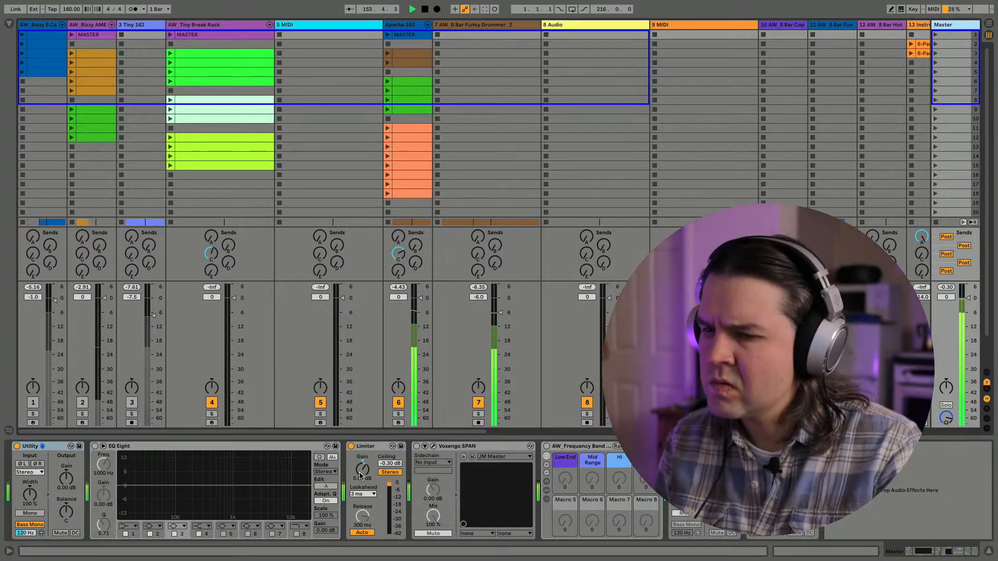
{"action": "key", "text": "Tab"}
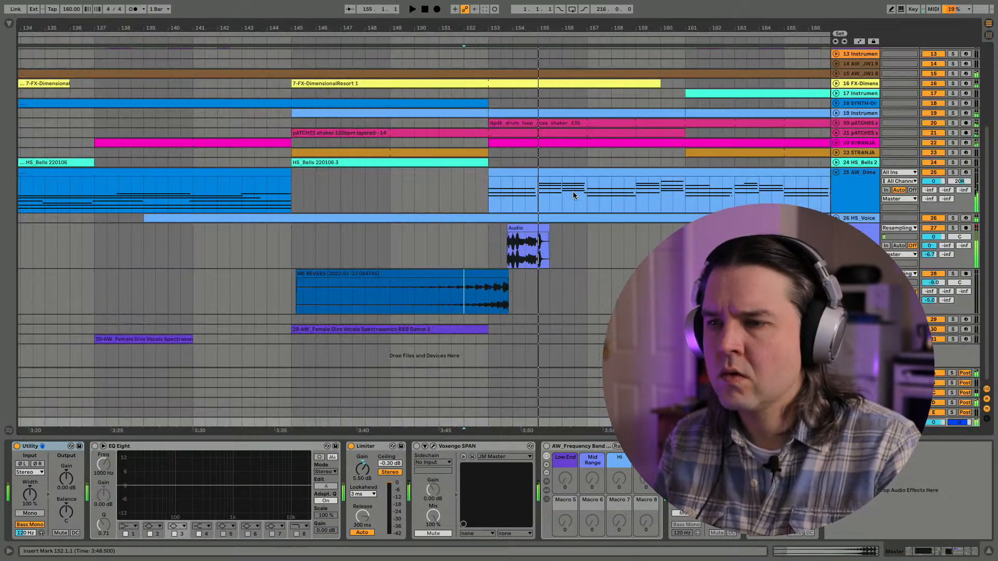
- Try track 27's volume at -0.5 dB while playing from bar 152, and make the track's lane slightly taller
{"action": "left_click", "coordinate": [856, 243]}
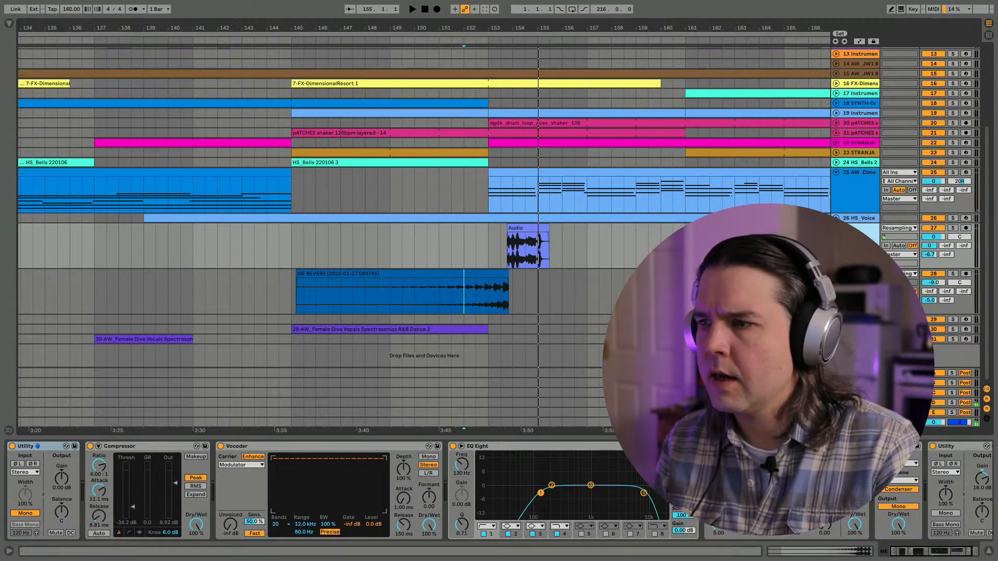
{"action": "left_click_drag", "start_coordinate": [926, 236], "coordinate": [926, 235]}
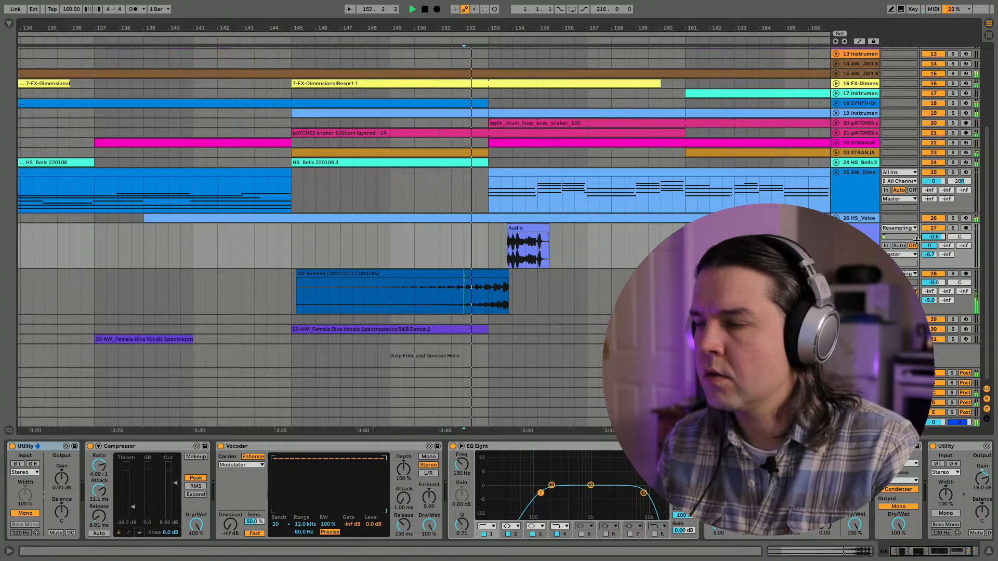
{"action": "left_click_drag", "start_coordinate": [862, 268], "coordinate": [863, 277]}
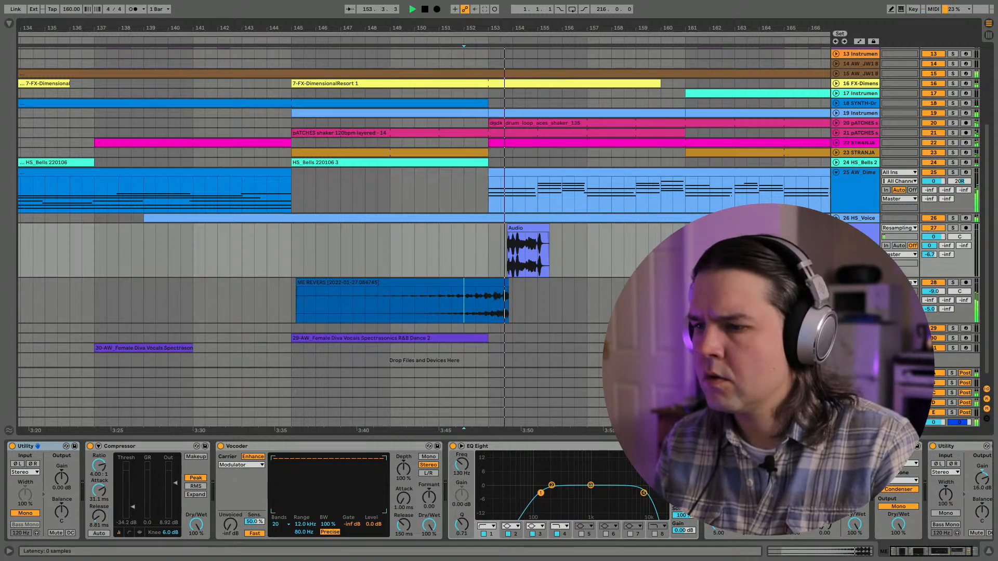
{"action": "key", "text": "space"}
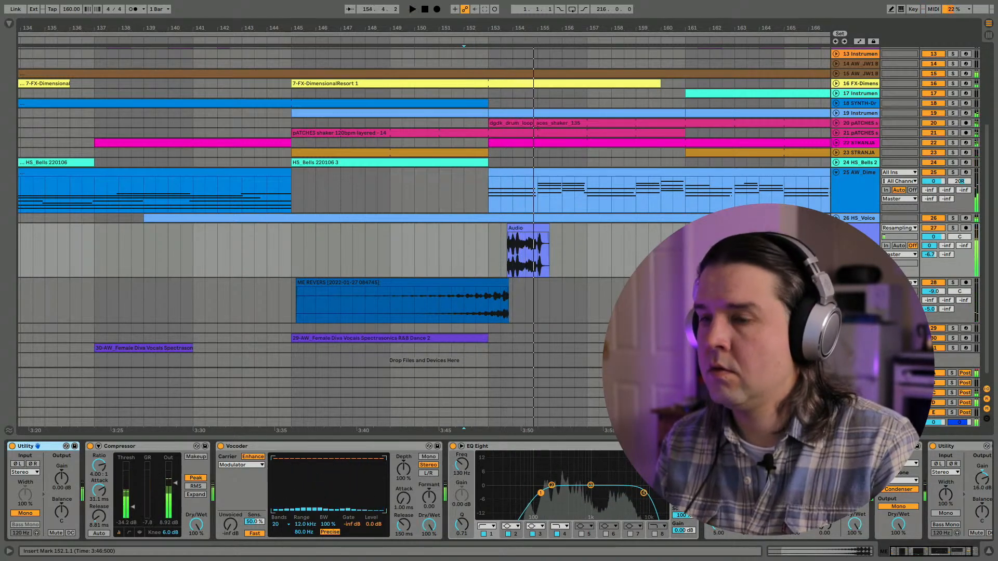
- Set the output gain of the last Utility on track 27 to 10.0 dB while playing from bar 152
{"action": "scroll", "coordinate": [424, 249], "scroll_direction": "right", "scroll_amount": 2}
{"action": "scroll", "coordinate": [390, 491], "scroll_direction": "right", "scroll_amount": 2}
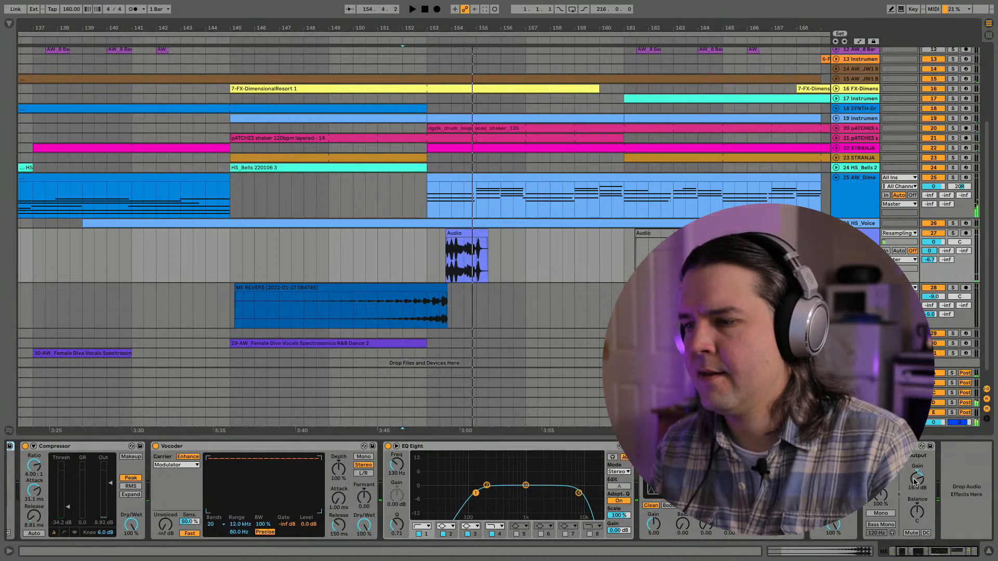
{"action": "key", "text": "space"}
{"action": "left_click_drag", "start_coordinate": [916, 478], "coordinate": [917, 486]}
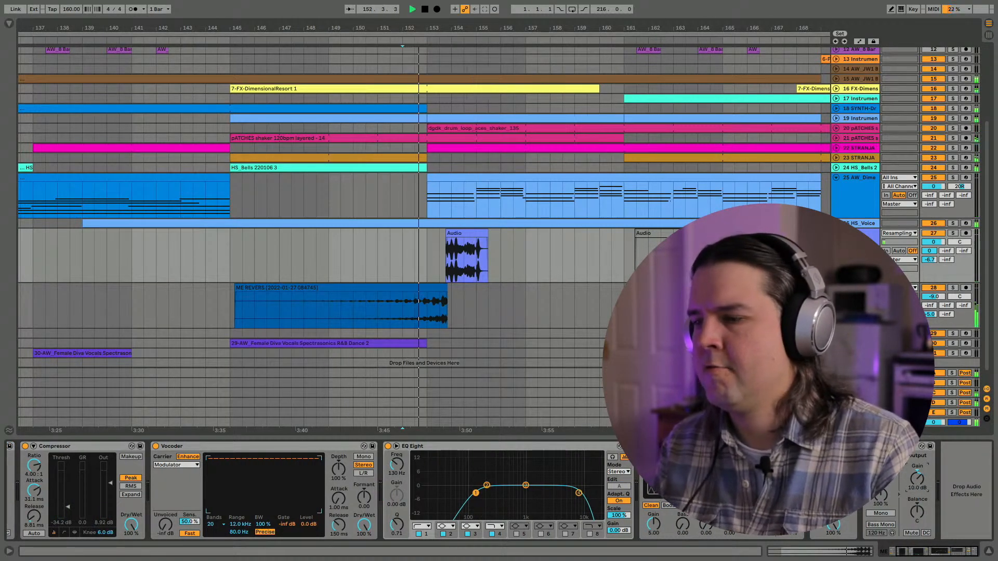
- Lower track 28's volume to -13.0 dB and, after replaying from bar 152, to -18.0 dB
{"action": "left_click_drag", "start_coordinate": [934, 297], "coordinate": [933, 306]}
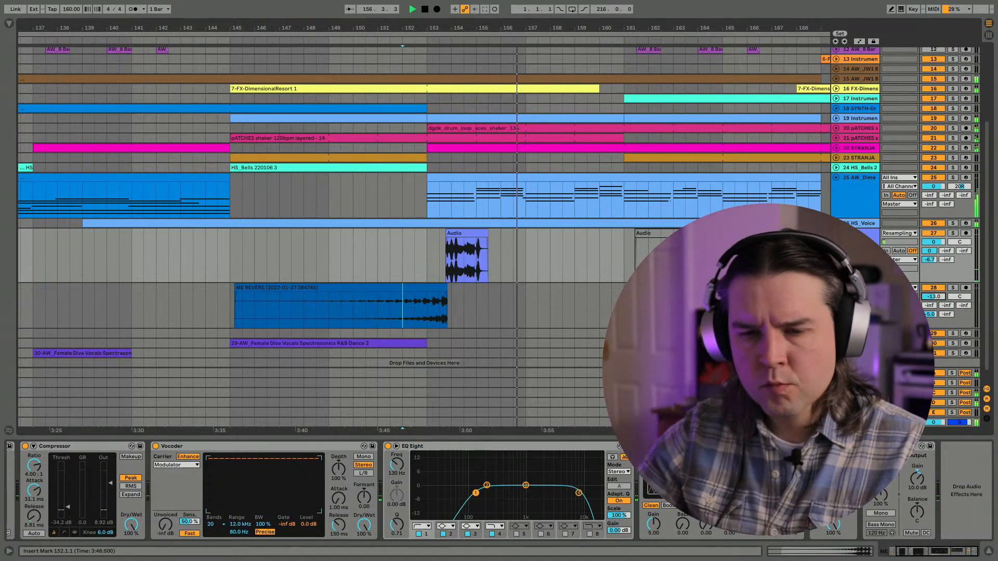
{"action": "left_click", "coordinate": [483, 248]}
{"action": "key", "text": "space"}
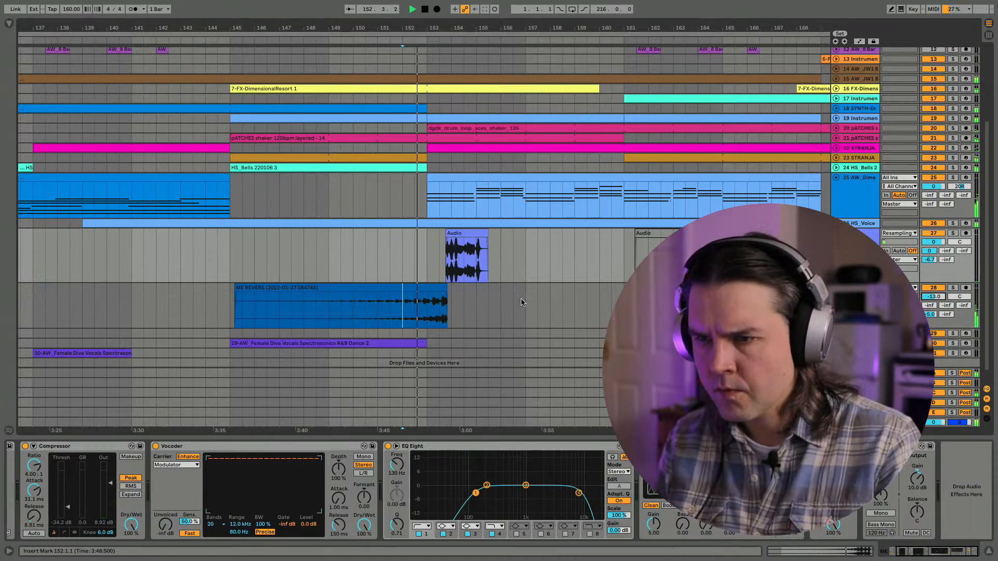
{"action": "left_click_drag", "start_coordinate": [931, 297], "coordinate": [932, 313]}
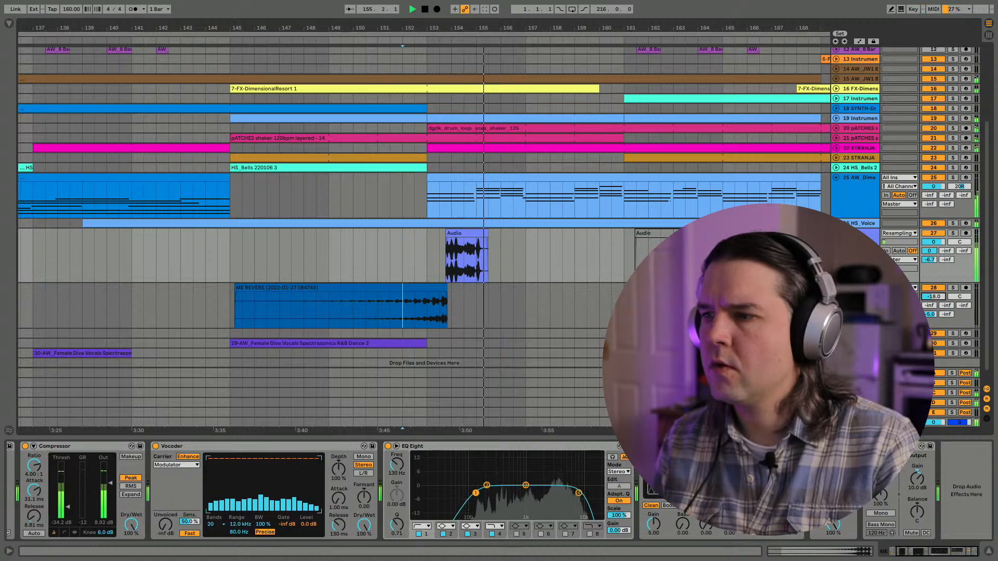
- Set track 27's last Utility output gain to 6.0 dB and its D-Echo send to -7.0 dB while watching the mixer levels in Session View
{"action": "left_click", "coordinate": [855, 234]}
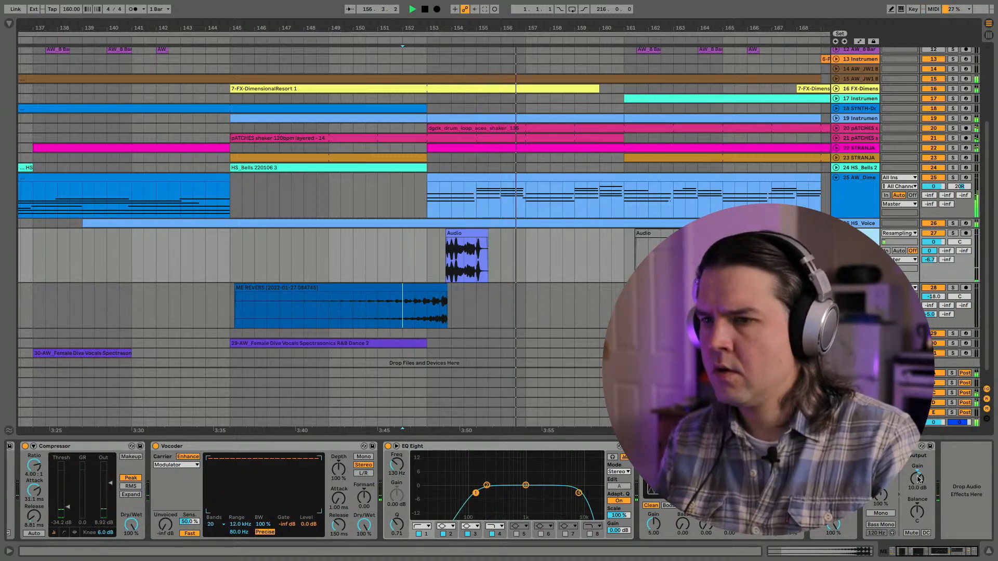
{"action": "key", "text": "Tab"}
{"action": "scroll", "coordinate": [430, 127], "scroll_direction": "right", "scroll_amount": 10}
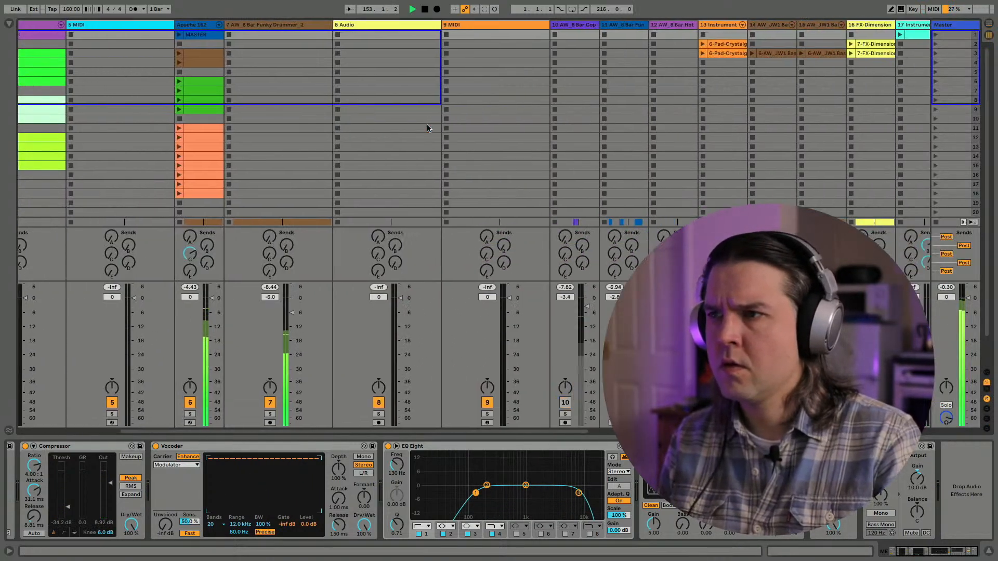
{"action": "scroll", "coordinate": [429, 128], "scroll_direction": "right", "scroll_amount": 6}
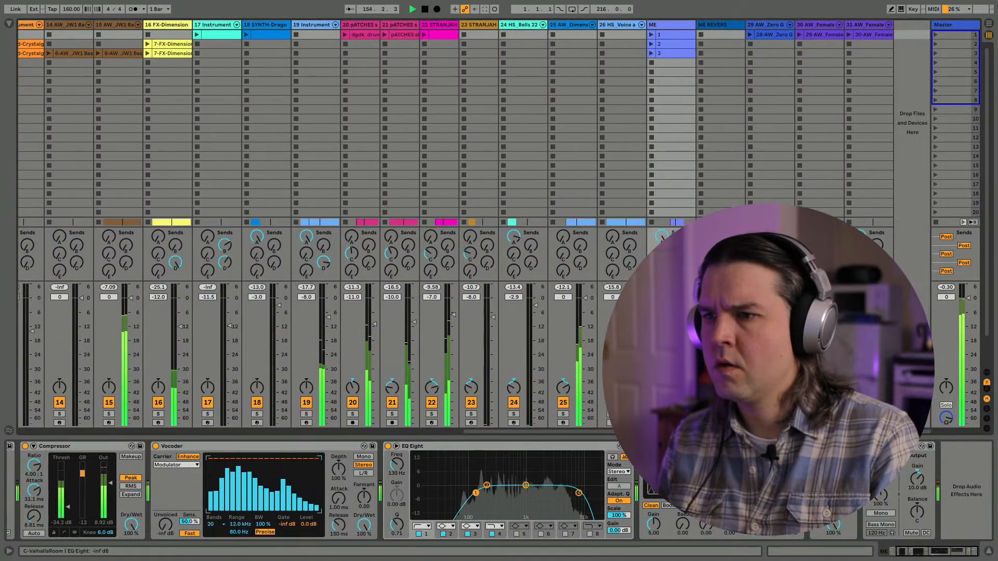
{"action": "key", "text": "space"}
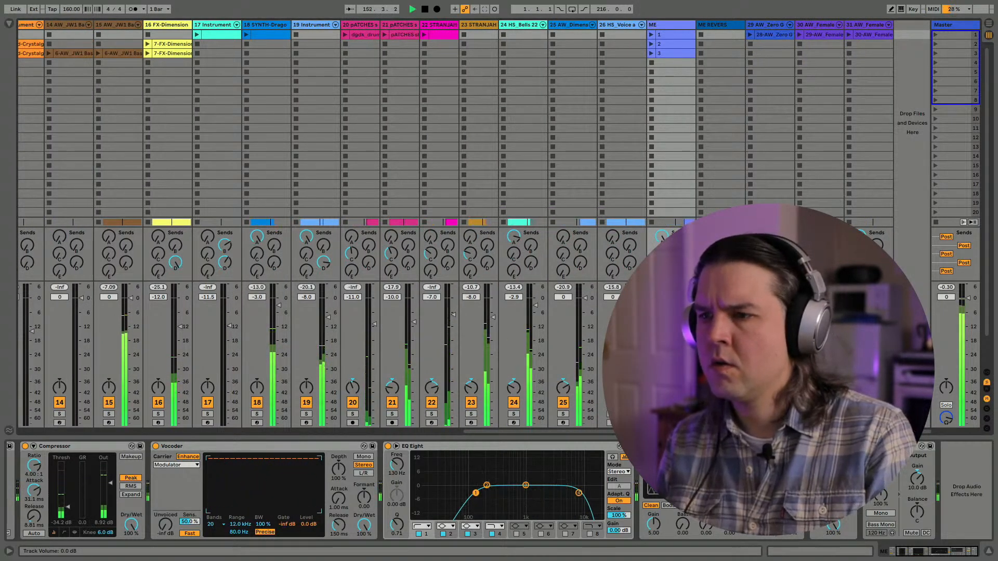
{"action": "left_click", "coordinate": [917, 479]}
{"action": "left_click_drag", "start_coordinate": [917, 479], "coordinate": [917, 488]}
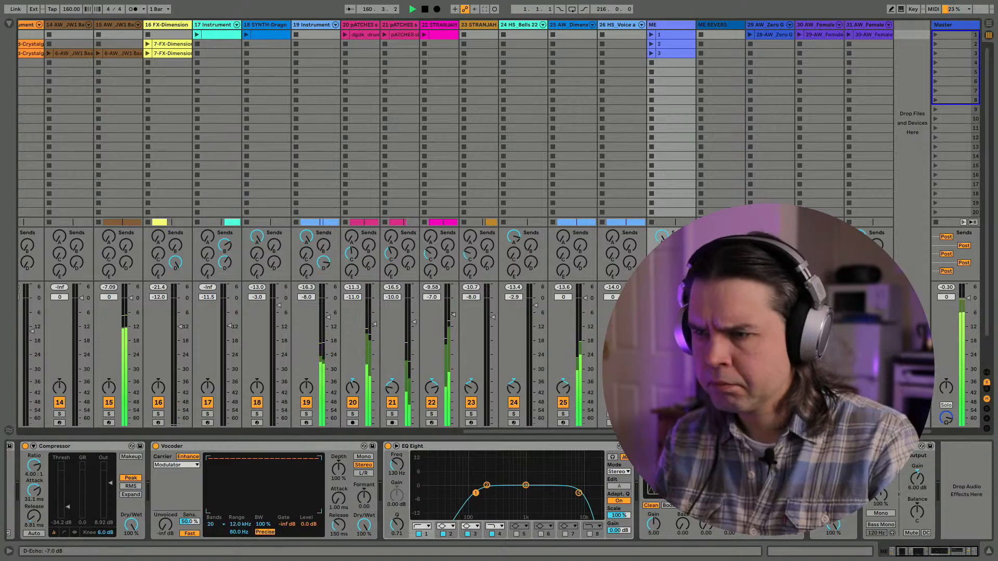
{"action": "key", "text": "space"}
{"action": "key", "text": "Tab"}
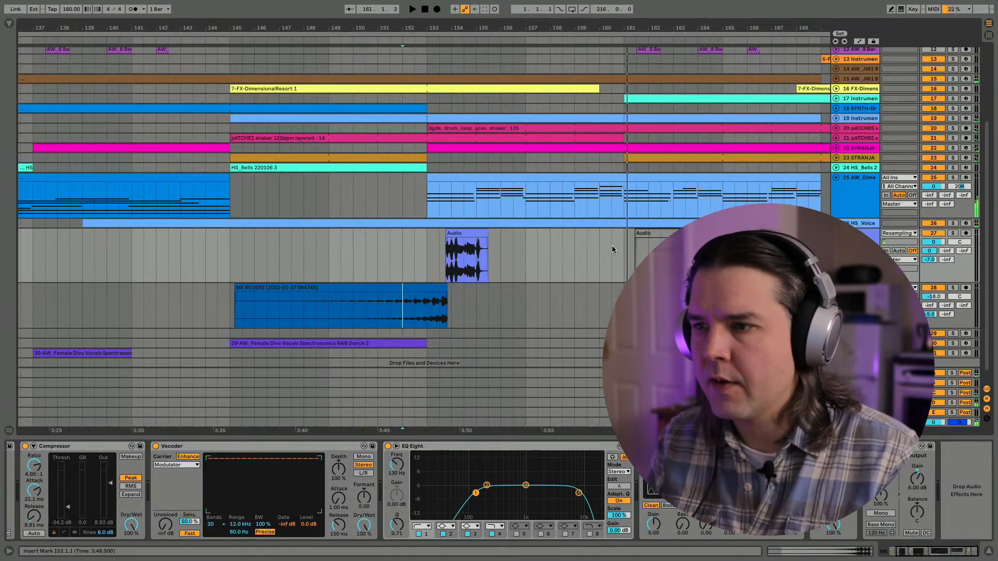
- Switch to the Google Docs checklist, tick off "Get rid of my voice apart from the end", and return to the Live set
{"action": "key", "text": "ctrl+Up"}
{"action": "left_click", "coordinate": [513, 429]}
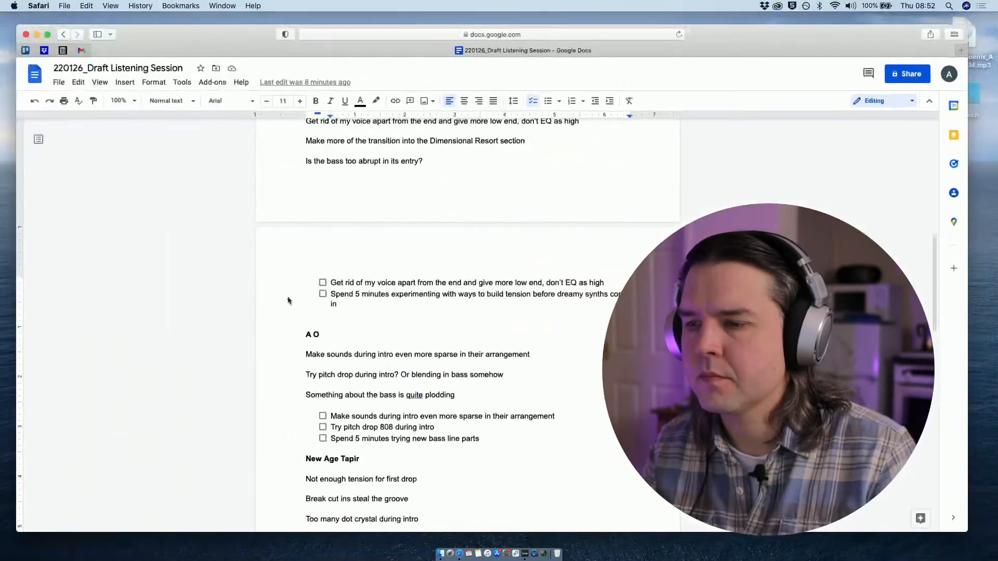
{"action": "left_click", "coordinate": [323, 283]}
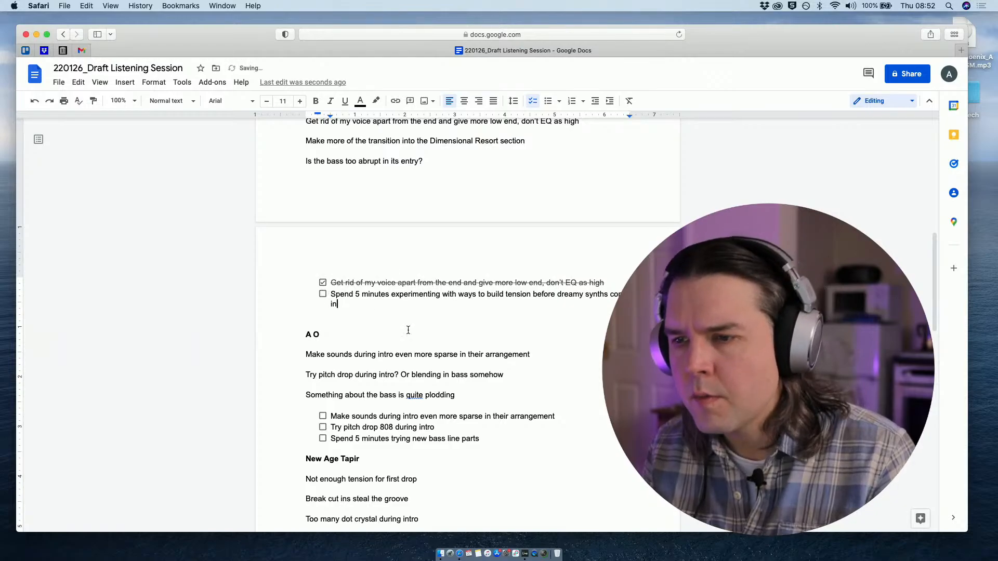
{"action": "key", "text": "ctrl+Up"}
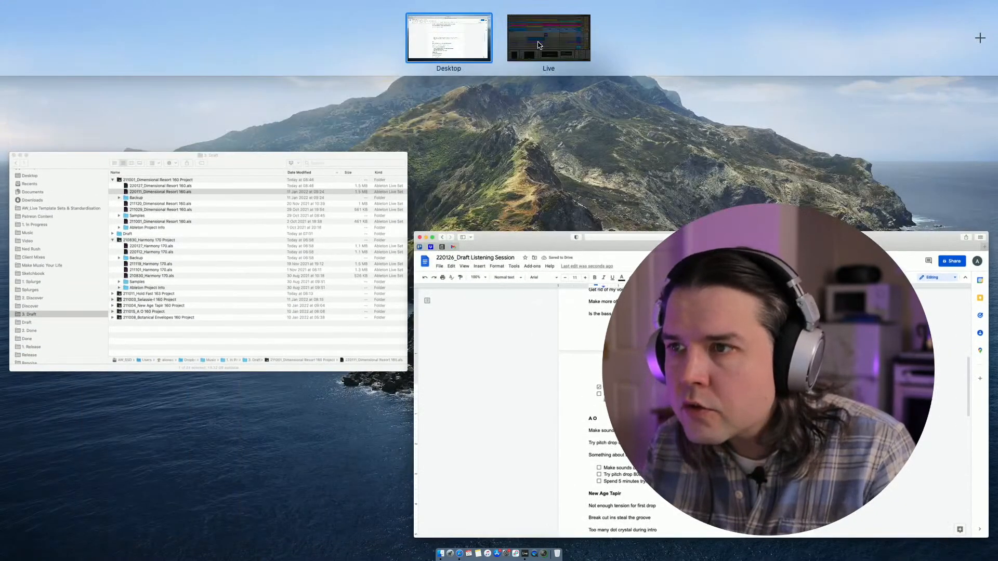
{"action": "left_click", "coordinate": [528, 45]}
- Play from bar 97, add a locator named D there, and start playback of the lead-up from about bar 87
{"action": "scroll", "coordinate": [354, 219], "scroll_direction": "down", "scroll_amount": 5}
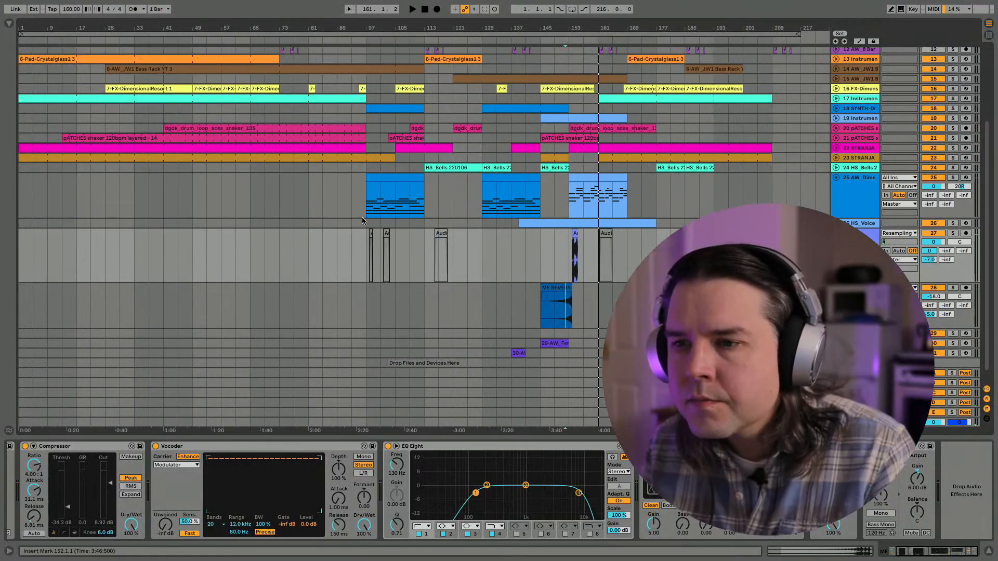
{"action": "scroll", "coordinate": [360, 266], "scroll_direction": "down", "scroll_amount": 1}
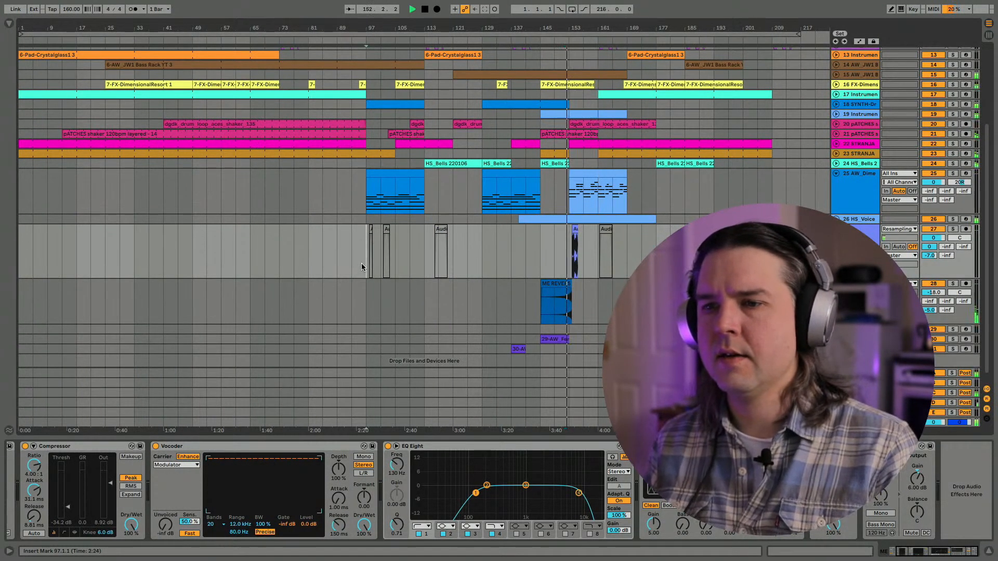
{"action": "left_click", "coordinate": [366, 266]}
{"action": "key", "text": "space"}
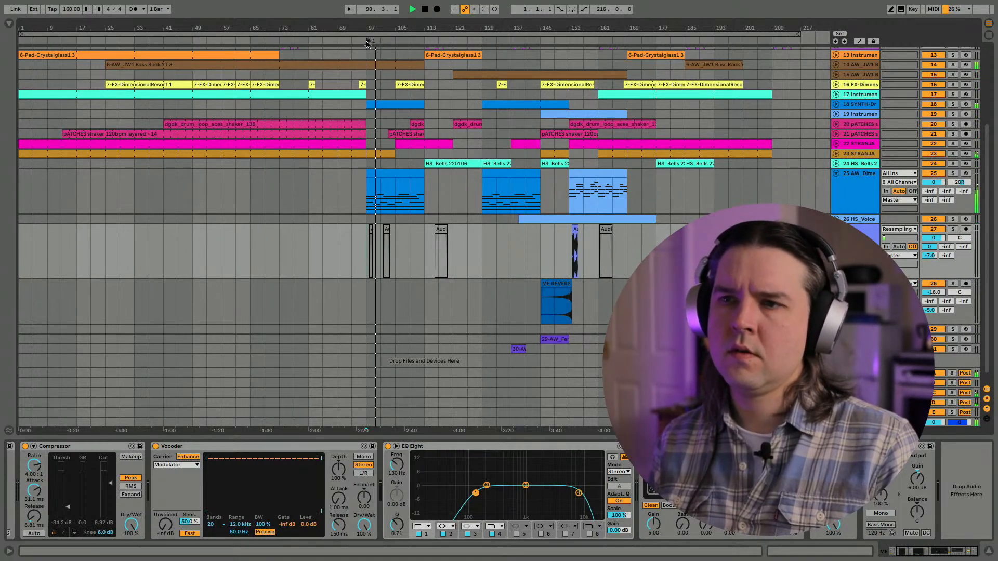
{"action": "key", "text": "space"}
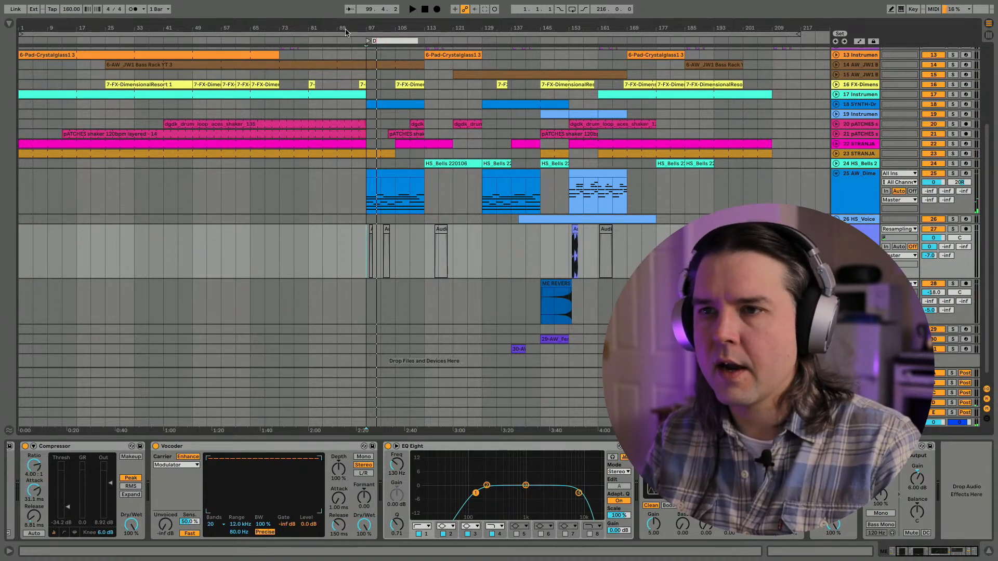
{"action": "left_click", "coordinate": [330, 40]}
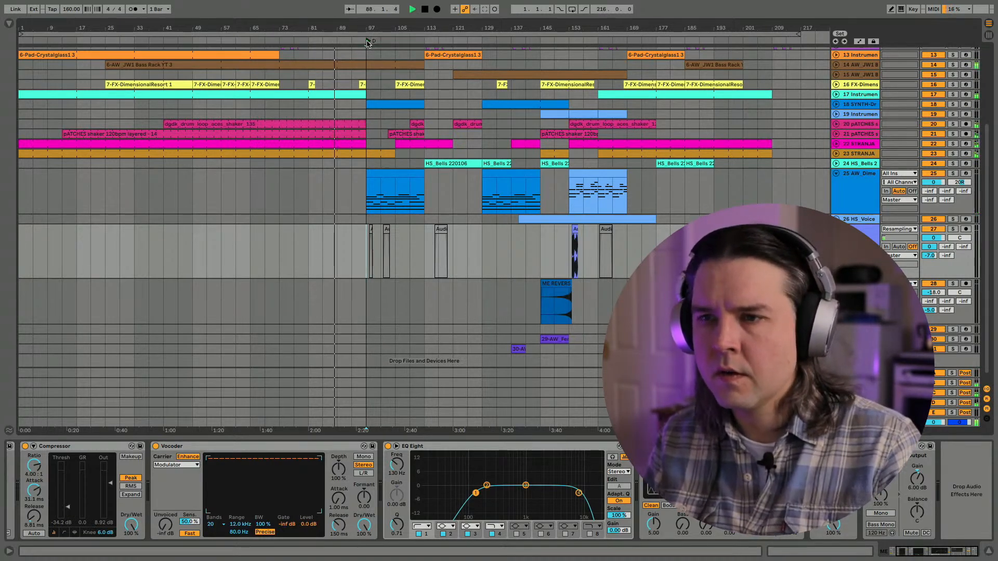
- Replay the lead-up to locator D from bar 89 and again from bar 81
{"action": "left_click", "coordinate": [315, 40]}
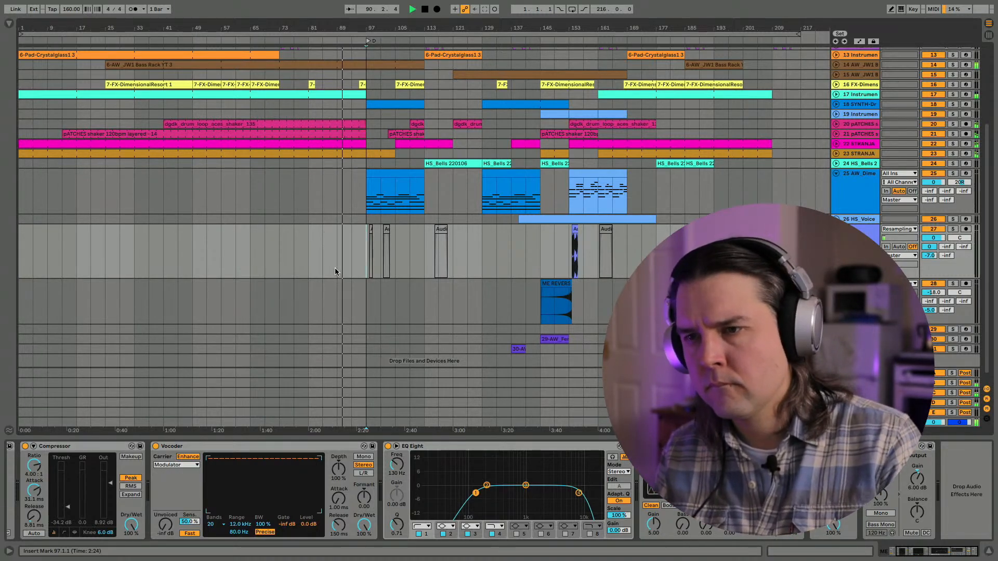
{"action": "left_click", "coordinate": [335, 273]}
{"action": "key", "text": "space"}
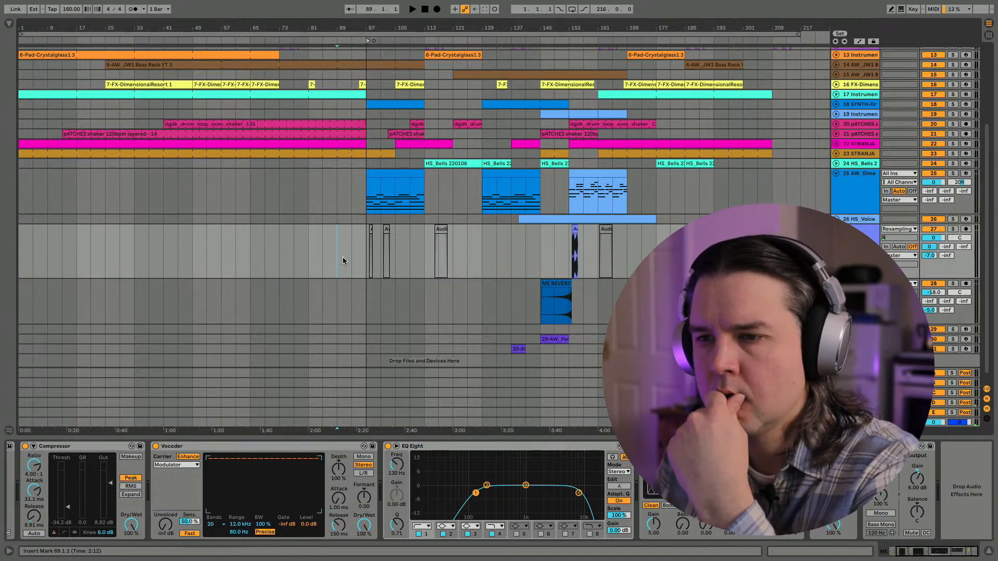
{"action": "key", "text": "space"}
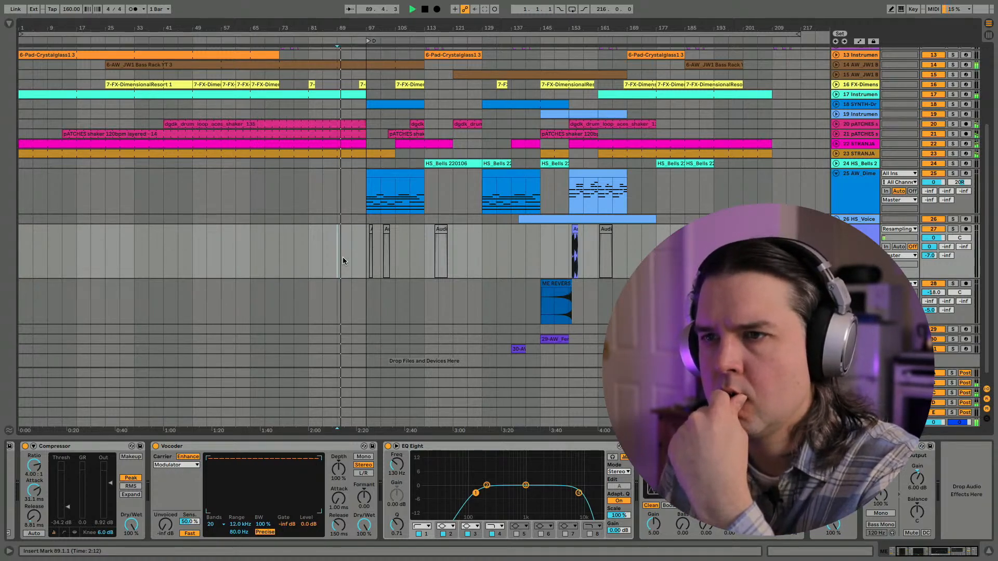
{"action": "left_click", "coordinate": [309, 257]}
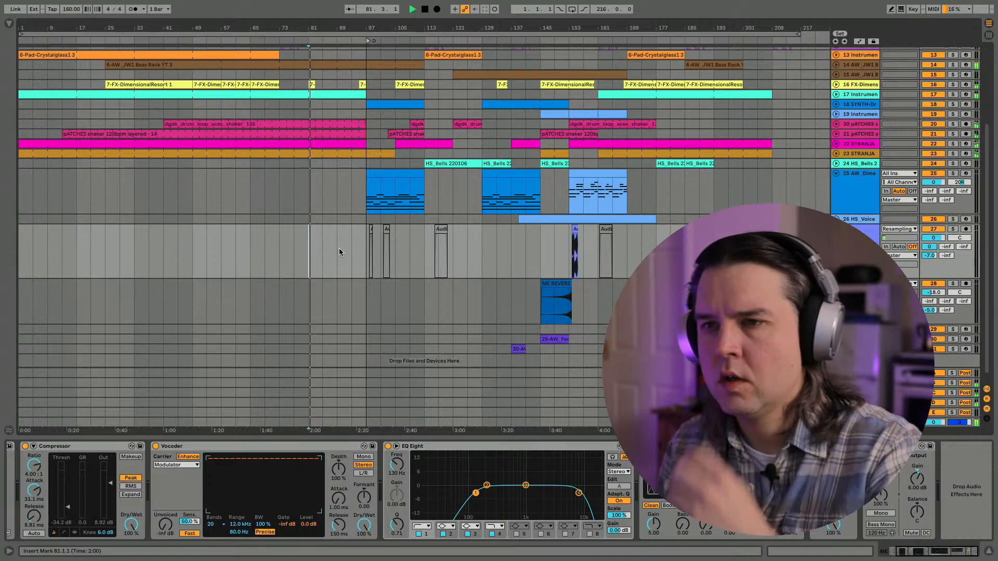
- Show the Master track's device chain in Session View and open the browser
{"action": "key", "text": "Tab"}
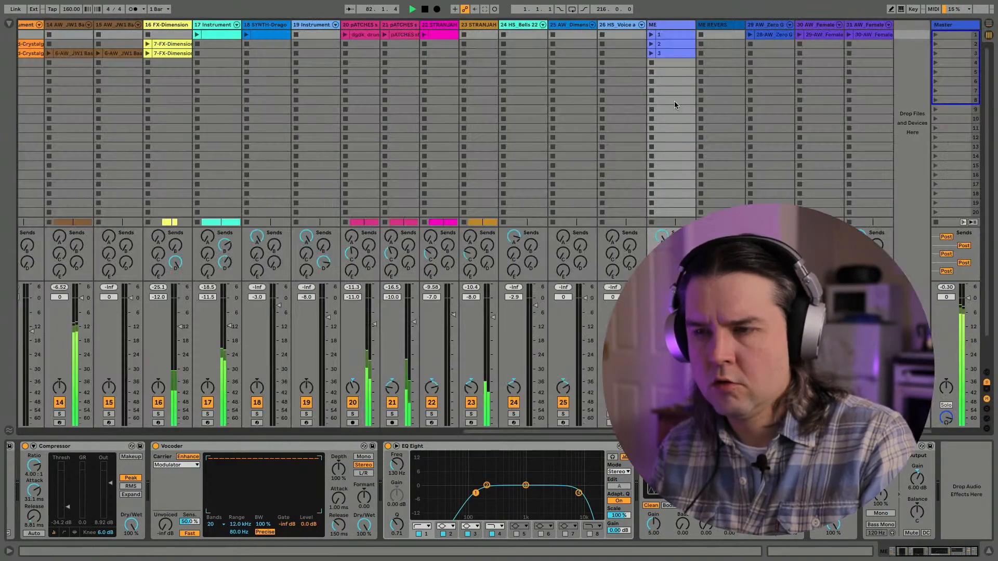
{"action": "left_click", "coordinate": [947, 25]}
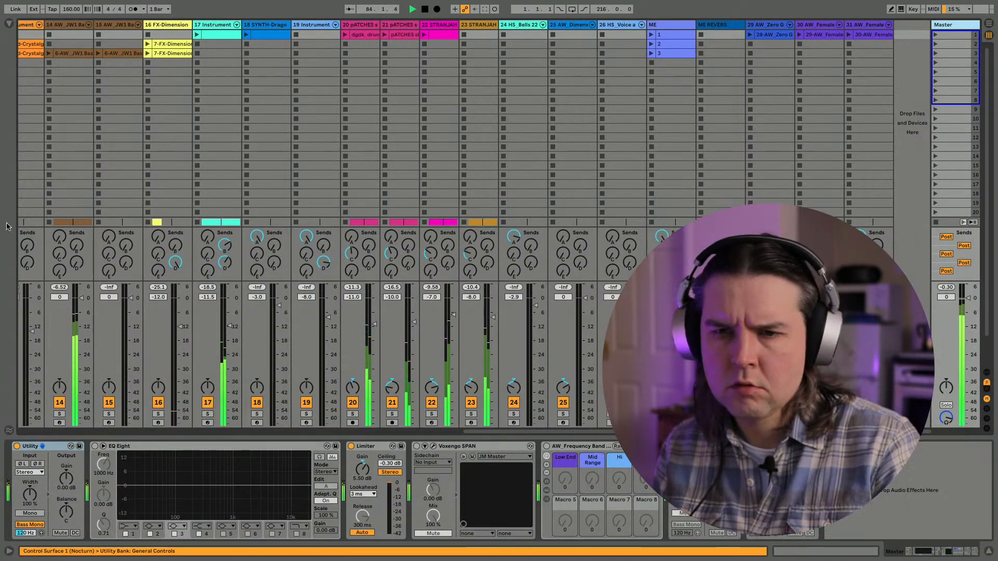
{"action": "left_click", "coordinate": [9, 24]}
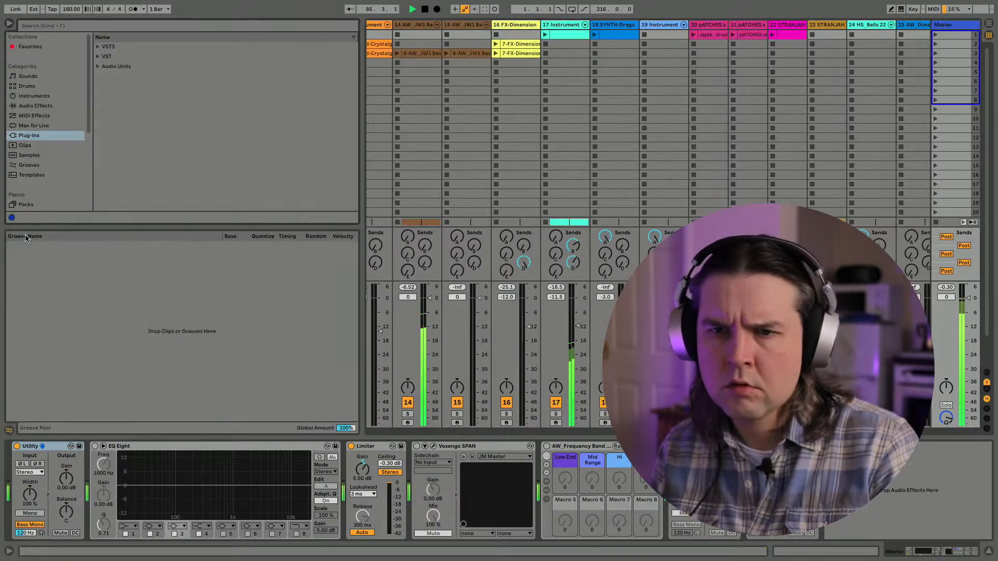
- Check the arrangement briefly, return to Session View with the Master devices showing, and stop playback
{"action": "key", "text": "Tab"}
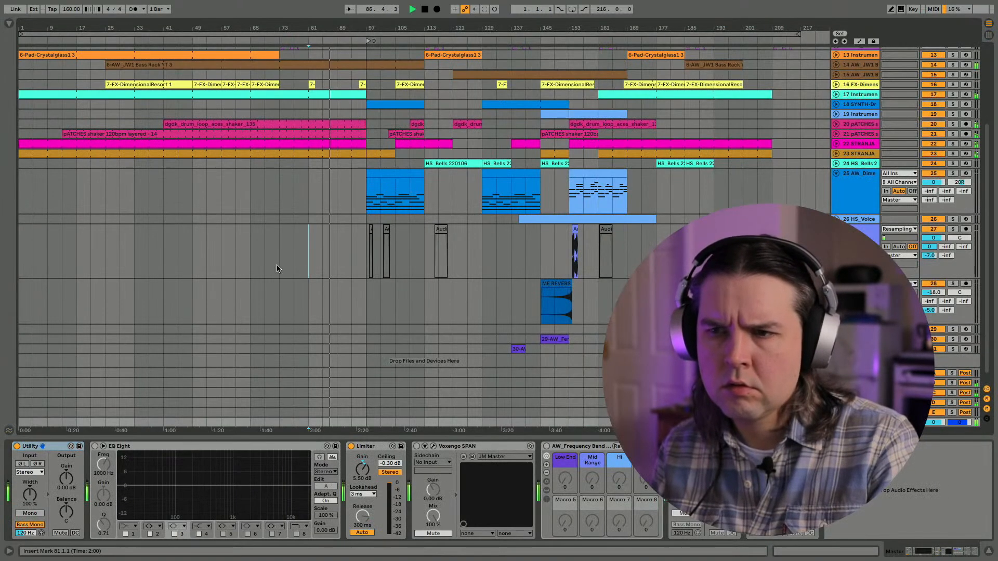
{"action": "key", "text": "shift+Tab"}
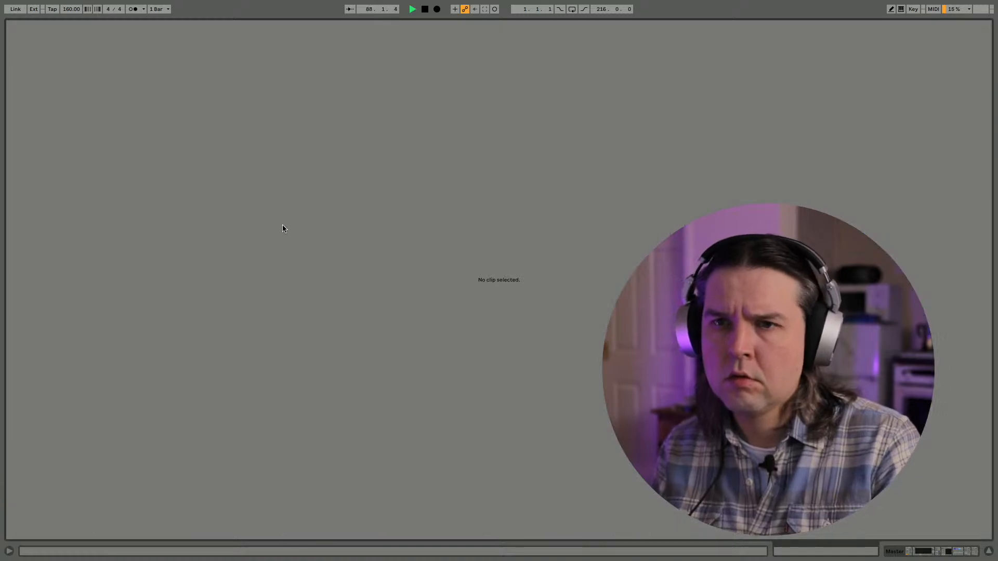
{"action": "key", "text": "shift+Tab"}
{"action": "key", "text": "Tab"}
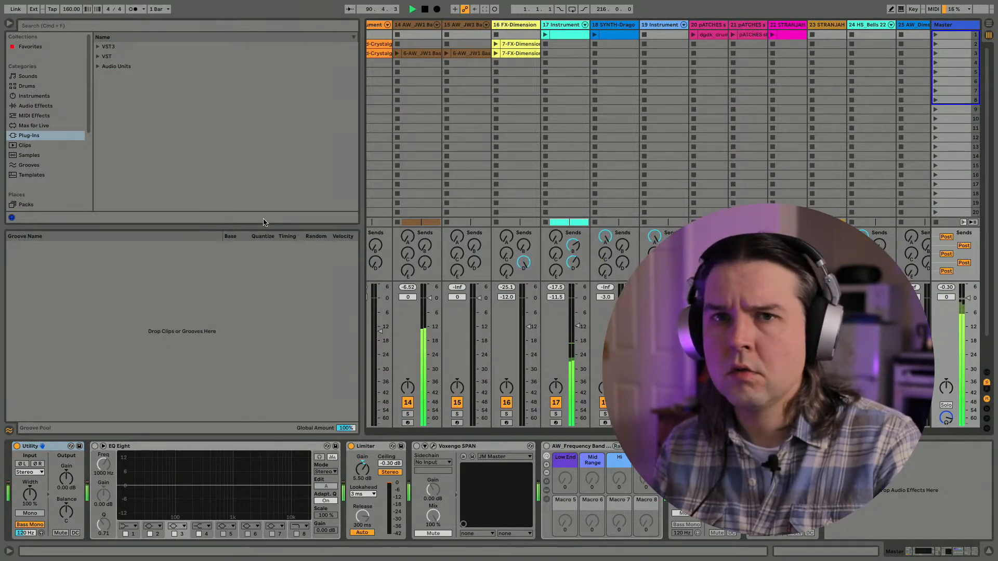
{"action": "key", "text": "shift+Tab"}
{"action": "key", "text": "space"}
{"action": "key", "text": "shift+Tab"}
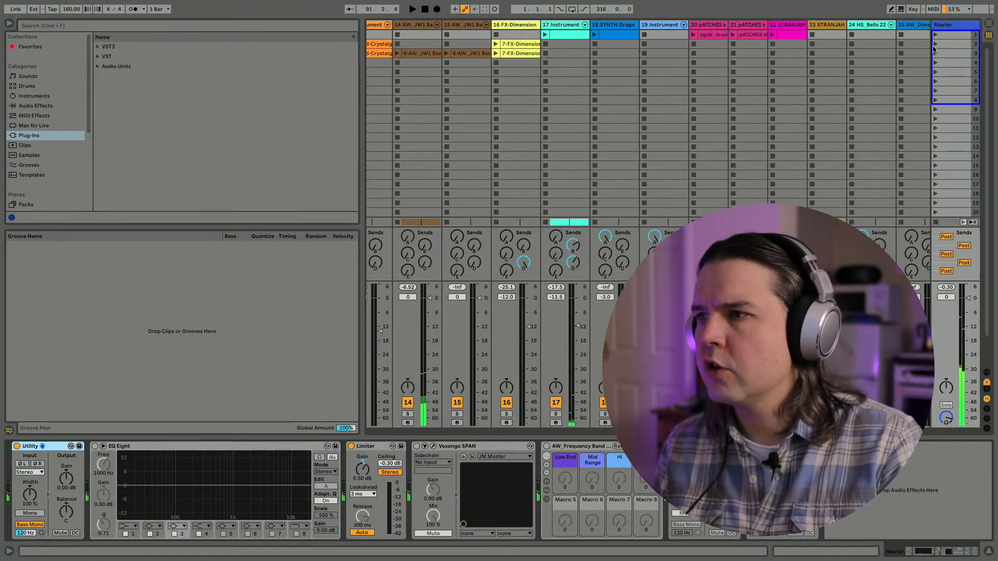
- Hide the Groove Pool and insert the VST Reaktor 6 FX at the start of the Master device chain
{"action": "left_click", "coordinate": [9, 430]}
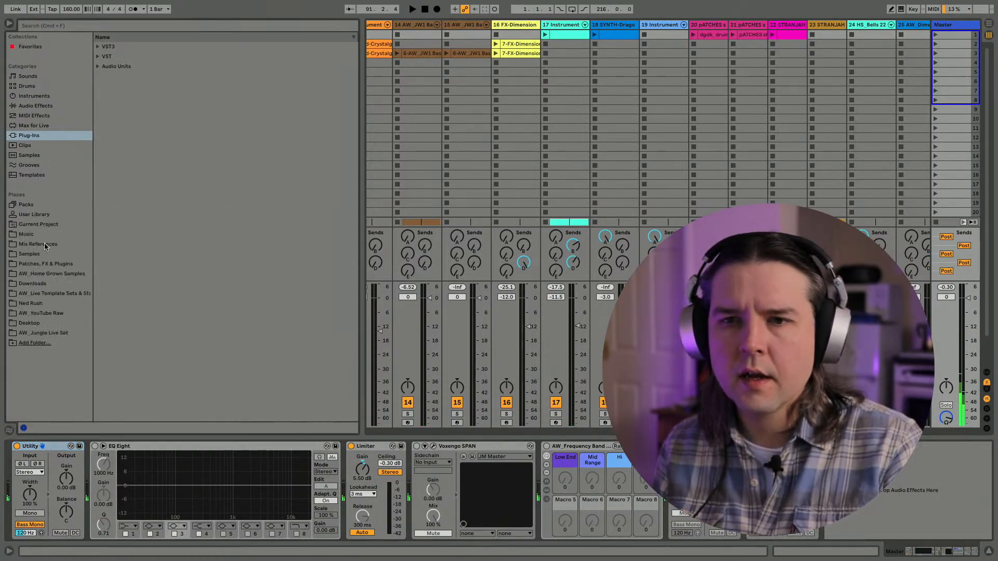
{"action": "left_click", "coordinate": [35, 106]}
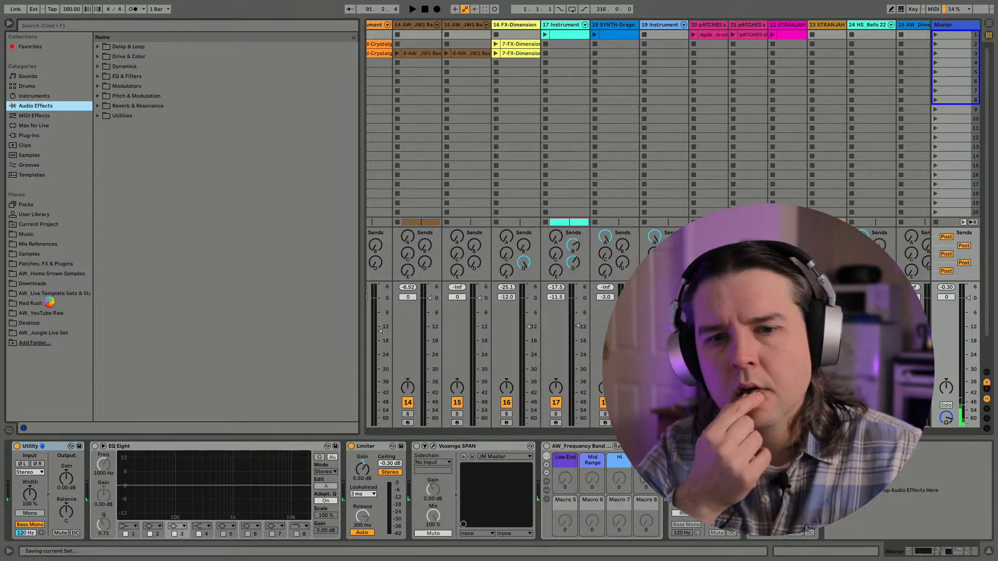
{"action": "left_click", "coordinate": [30, 136]}
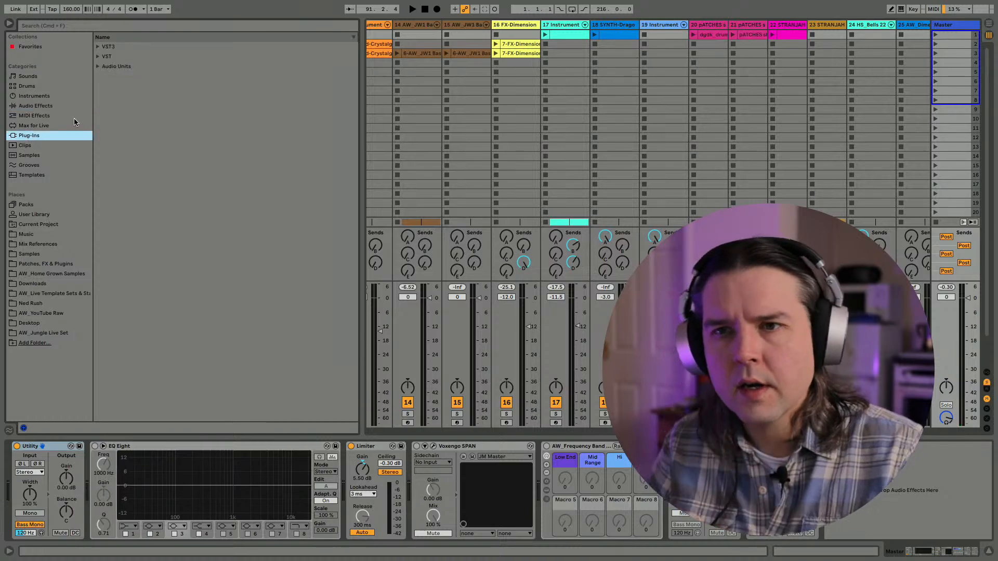
{"action": "left_click", "coordinate": [97, 57]}
{"action": "left_click", "coordinate": [131, 264]}
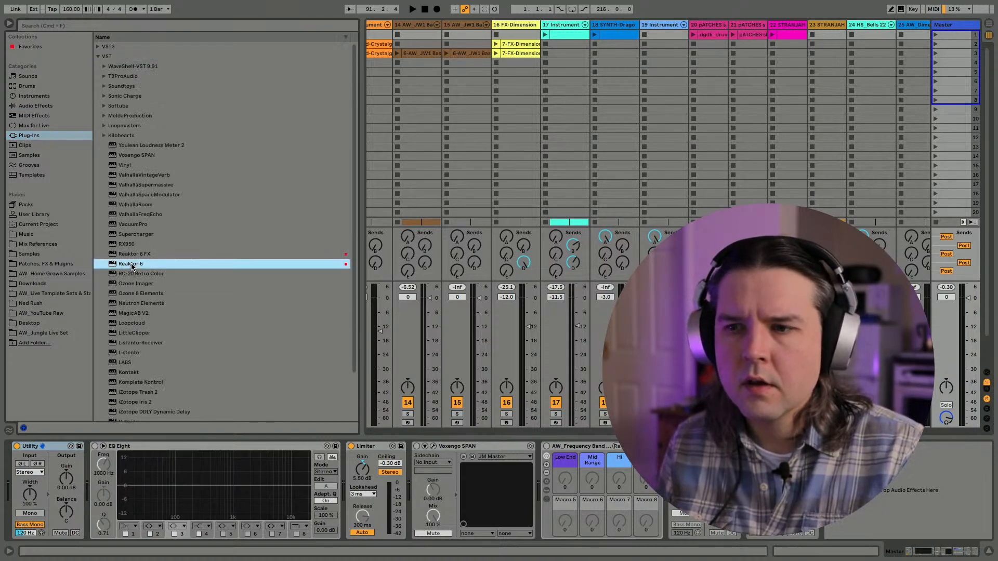
{"action": "left_click_drag", "start_coordinate": [132, 254], "coordinate": [24, 481]}
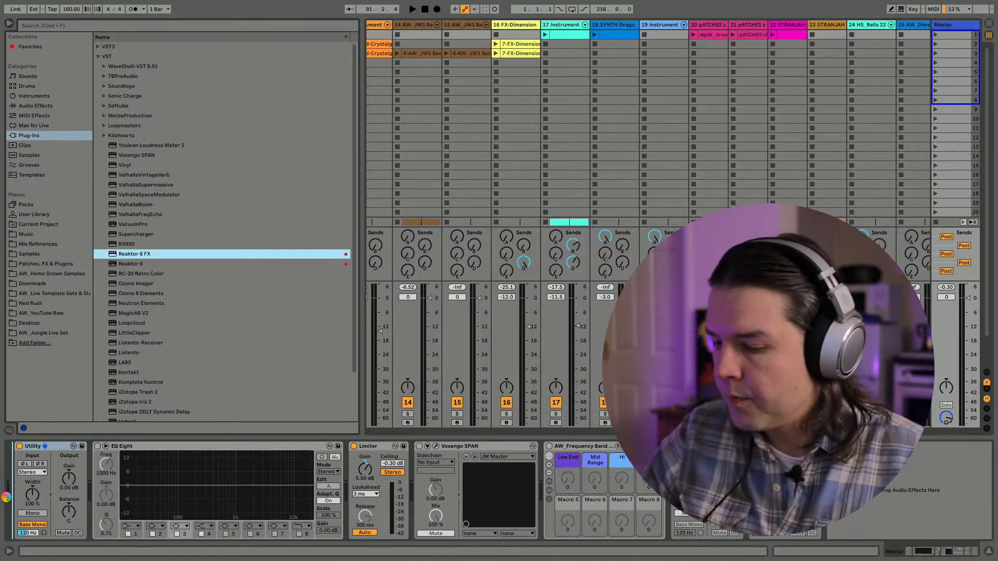
{"action": "key", "text": "XF86AudioRaiseVolume"}
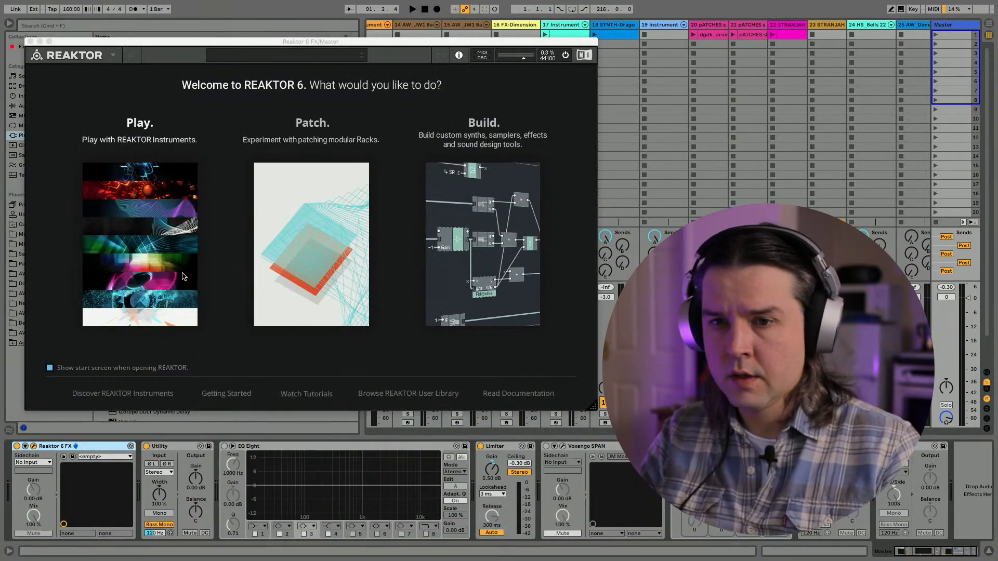
{"action": "left_click", "coordinate": [177, 274]}
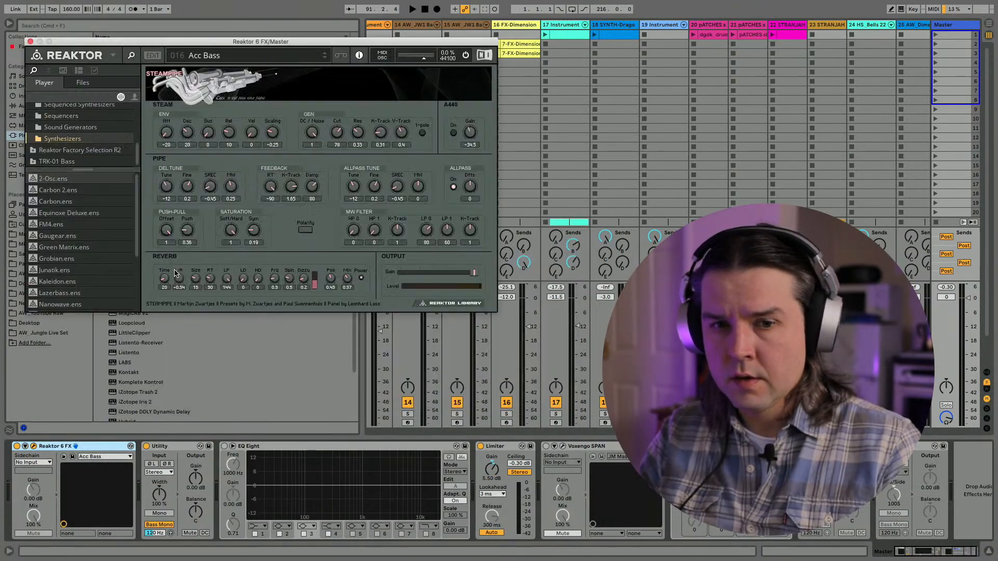
- Load the VHS_1.ens ensemble from the user FX ensembles into Reaktor
{"action": "left_click", "coordinate": [134, 97]}
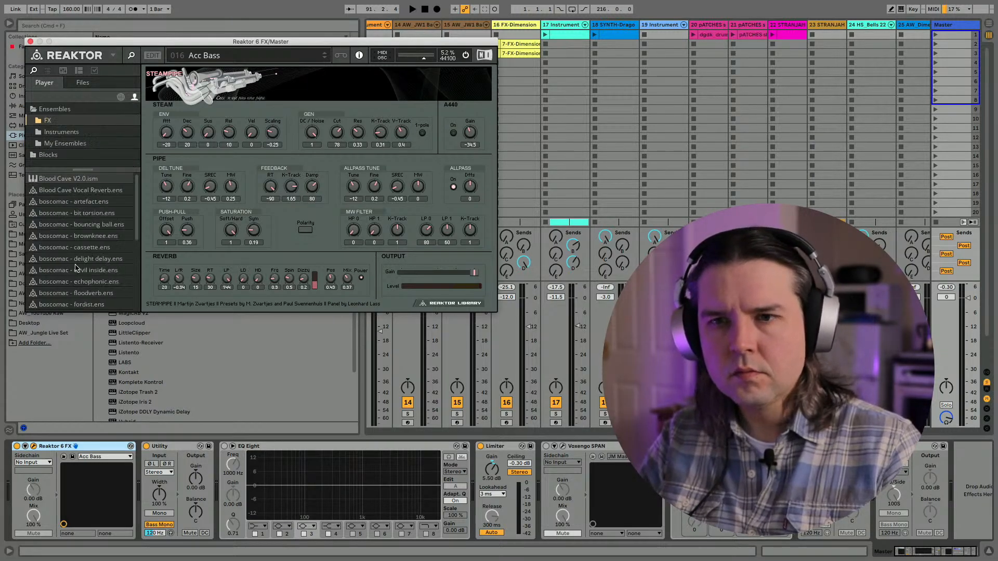
{"action": "scroll", "coordinate": [61, 203], "scroll_direction": "down", "scroll_amount": 5}
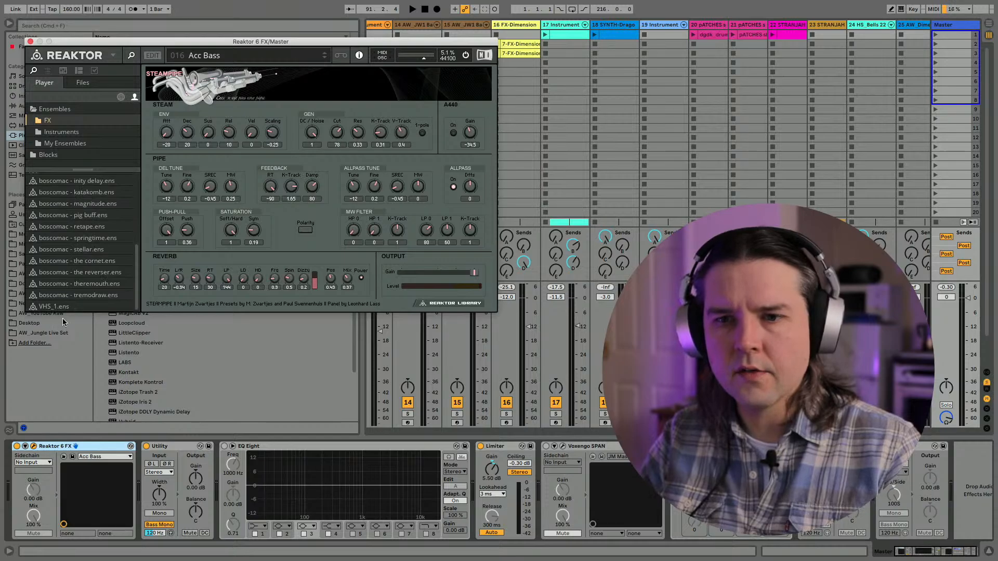
{"action": "left_click", "coordinate": [46, 311]}
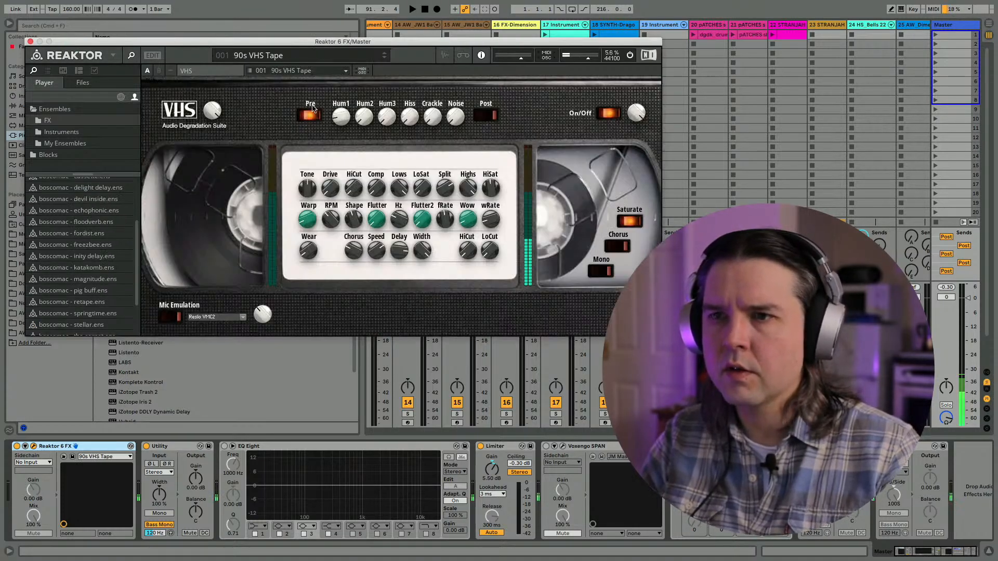
- Switch VHS to snapshot 2, "Rain drops rolling down the window…", and audition it on the lead-up from bar 81
{"action": "left_click", "coordinate": [384, 60]}
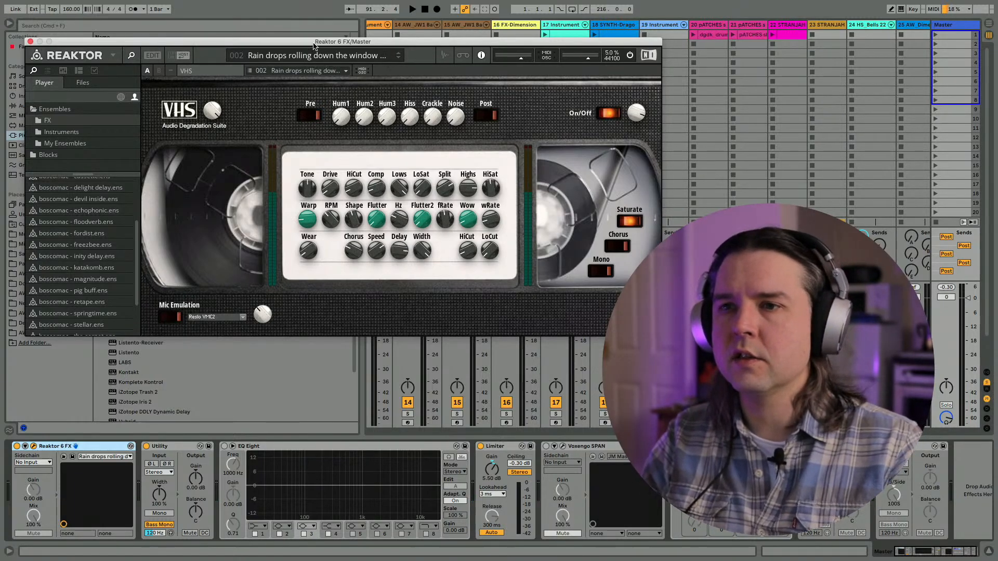
{"action": "left_click_drag", "start_coordinate": [313, 46], "coordinate": [379, 50]}
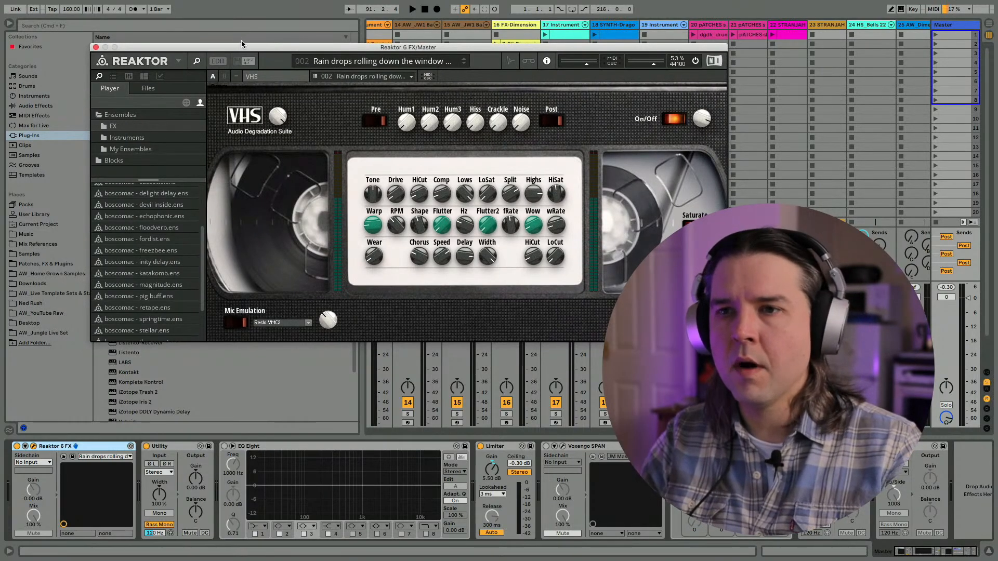
{"action": "left_click_drag", "start_coordinate": [243, 48], "coordinate": [199, 39]}
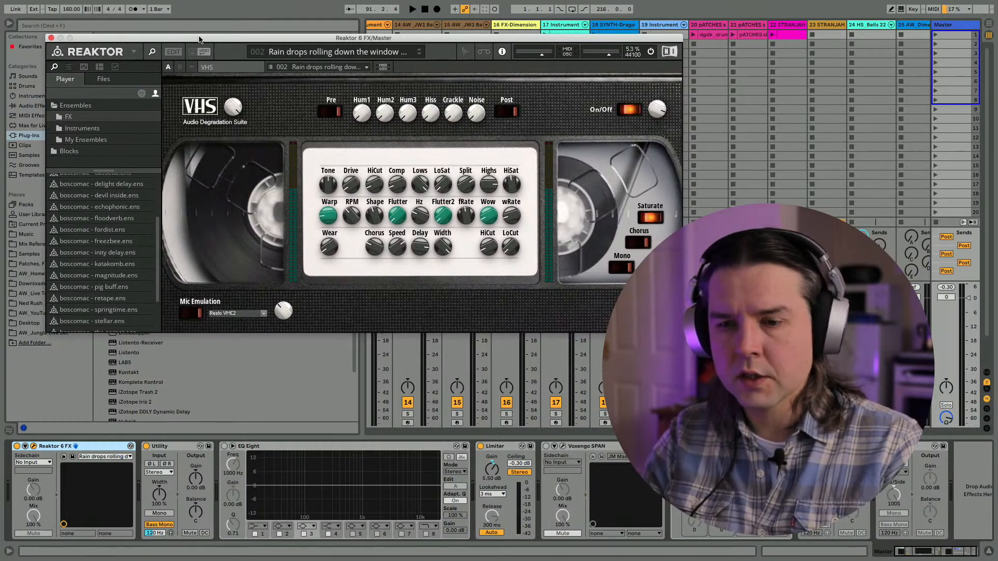
{"action": "key", "text": "space"}
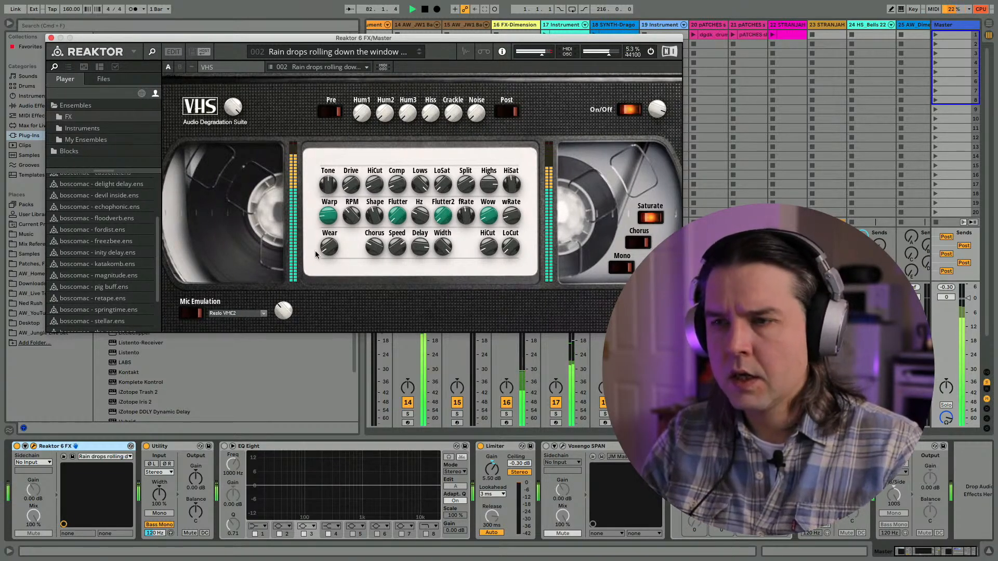
{"action": "key", "text": "XF86AudioRaiseVolume"}
{"action": "key", "text": "space"}
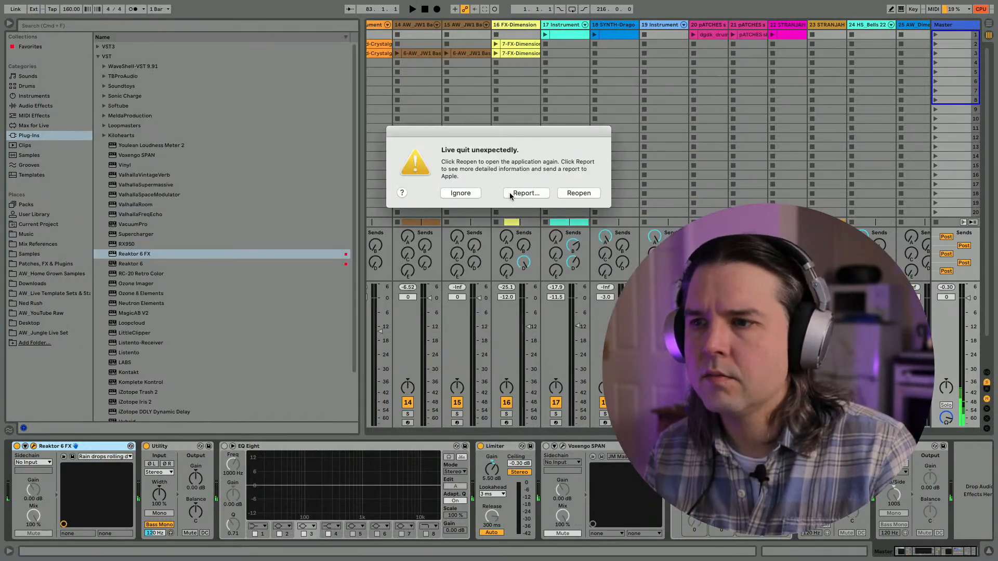
- Ignore the crash report and audition VHS snapshot 5, Aesthetic, on the lead-up
{"action": "left_click", "coordinate": [470, 193]}
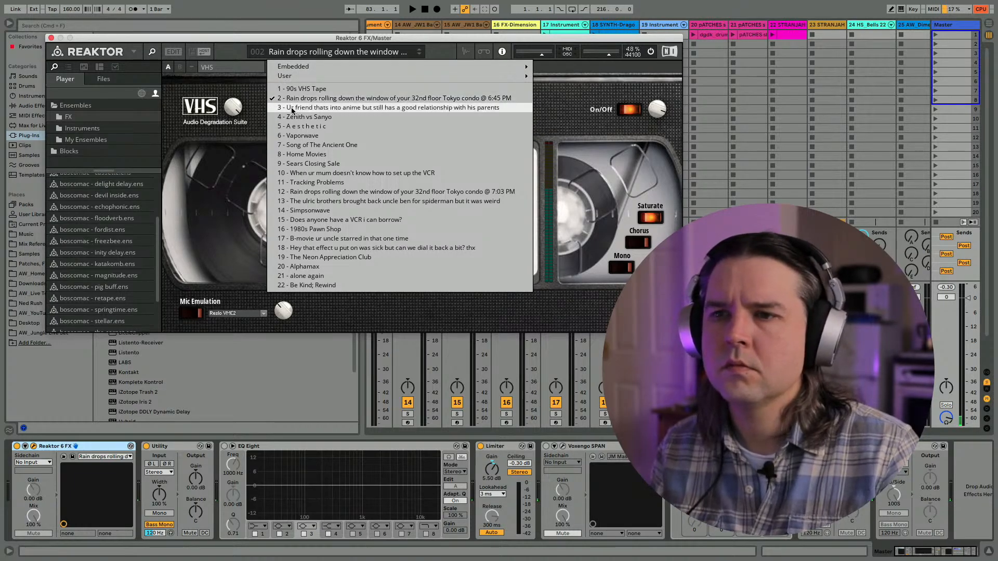
{"action": "left_click", "coordinate": [295, 127]}
{"action": "key", "text": "space"}
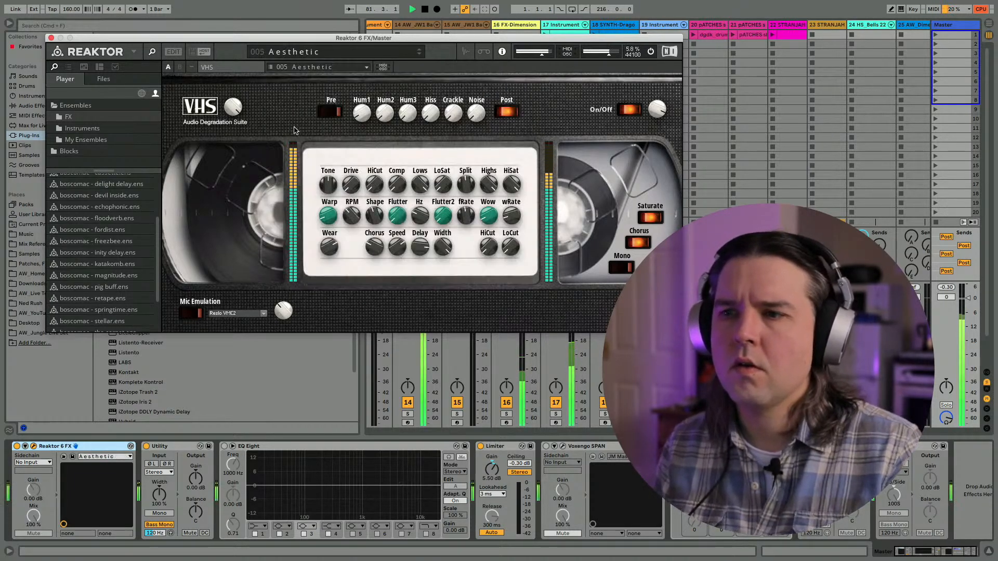
{"action": "key", "text": "space"}
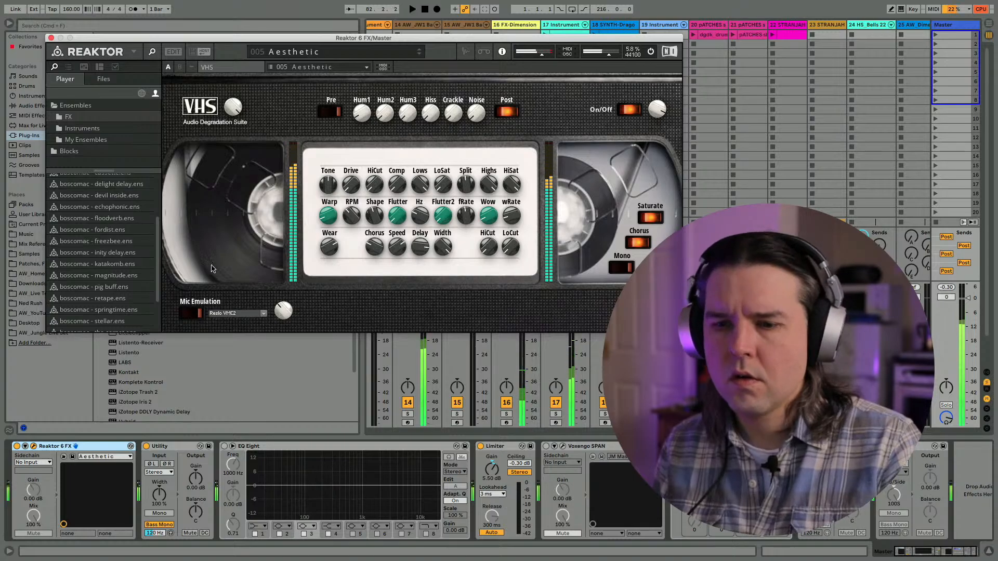
- Group Reaktor 6 FX into an Audio Effect Rack and create a second, empty chain in it
{"action": "left_click", "coordinate": [57, 449]}
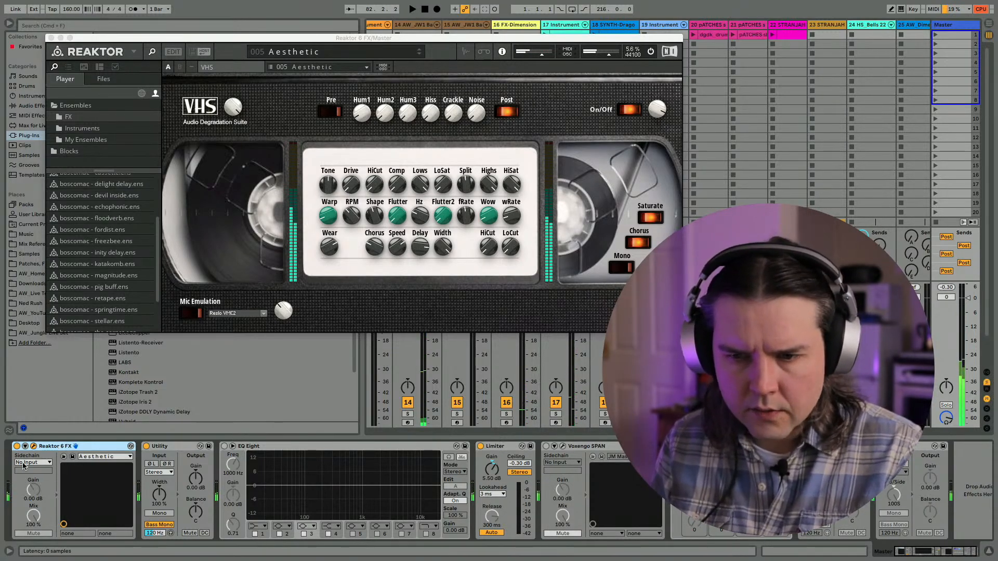
{"action": "key", "text": "super+g"}
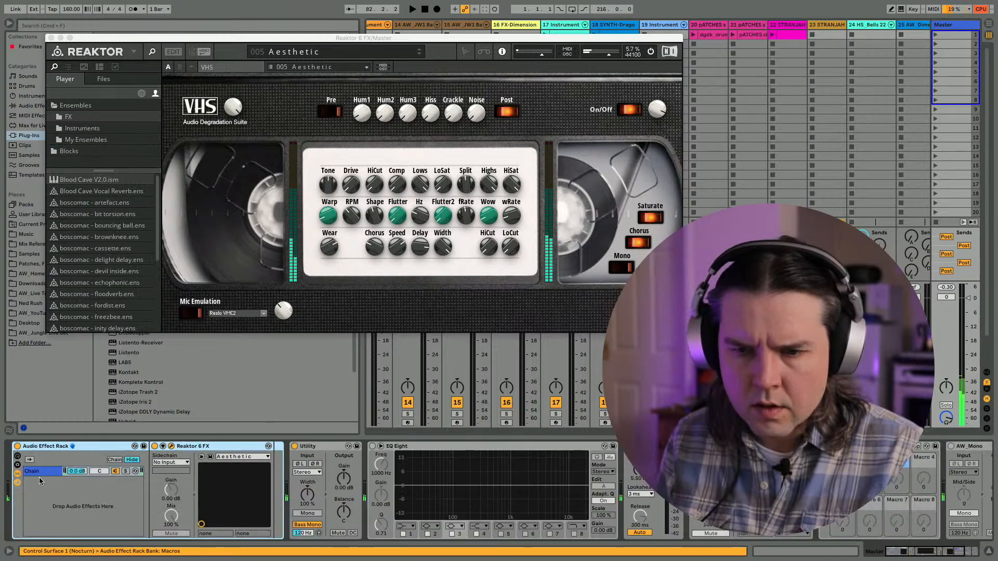
{"action": "right_click", "coordinate": [41, 484]}
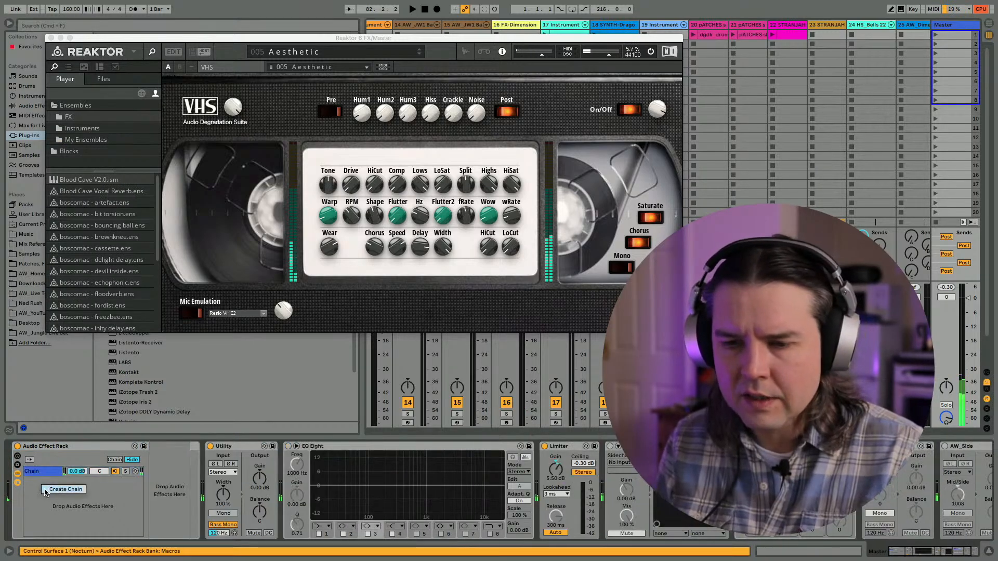
{"action": "left_click", "coordinate": [46, 490]}
{"action": "key", "text": "XF86AudioLowerVolume"}
{"action": "key", "text": "XF86AudioLowerVolume"}
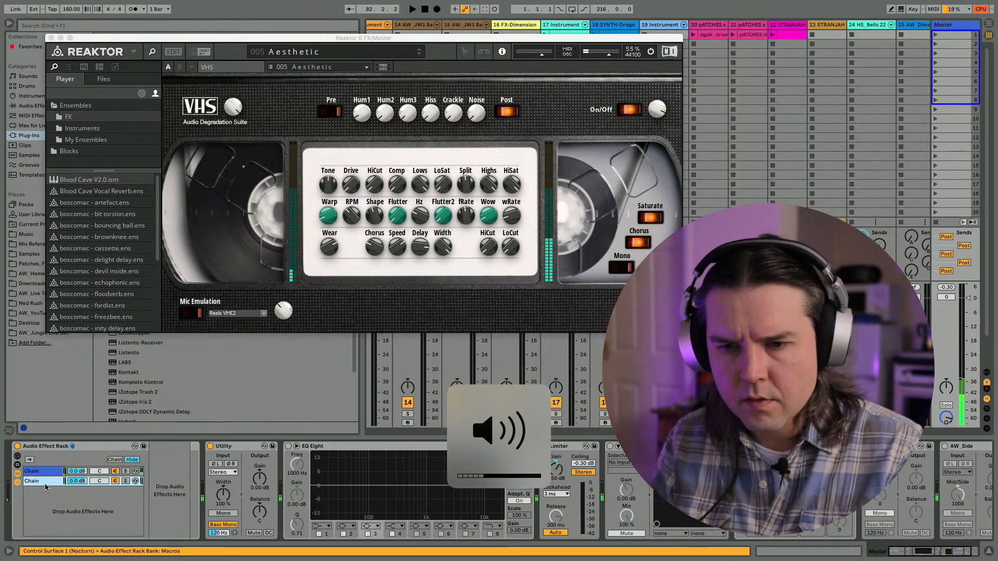
- Name the rack's empty chain dry and the chain holding Reaktor 6 FX VHS
{"action": "key", "text": "super+r"}
{"action": "type", "text": "dry"}
{"action": "key", "text": "Return"}
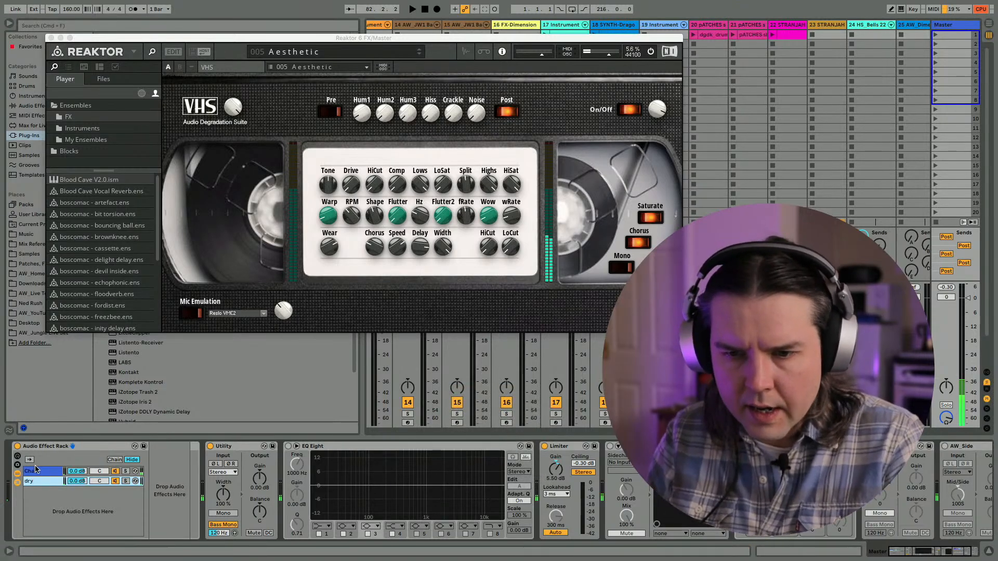
{"action": "left_click", "coordinate": [35, 470]}
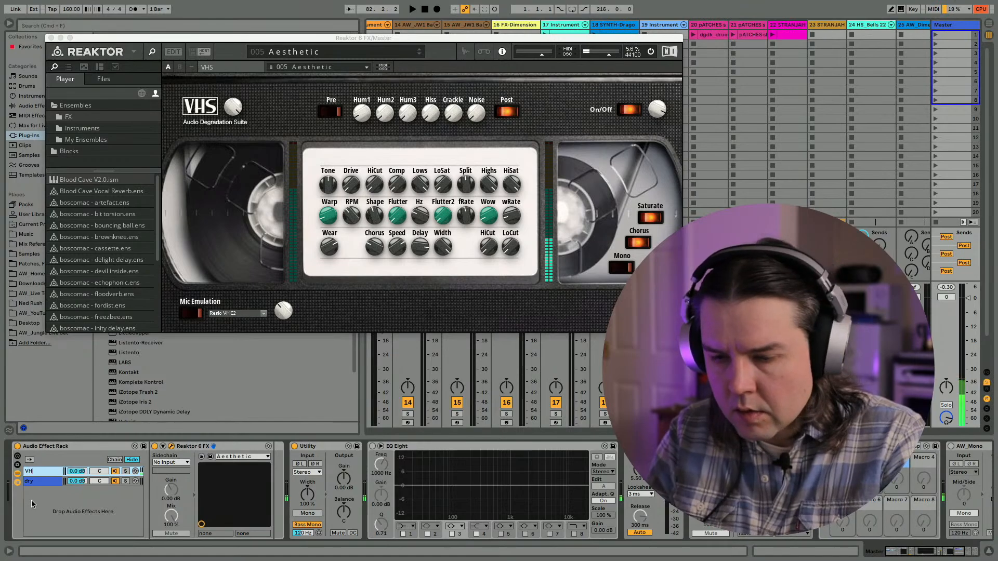
{"action": "left_click", "coordinate": [44, 482]}
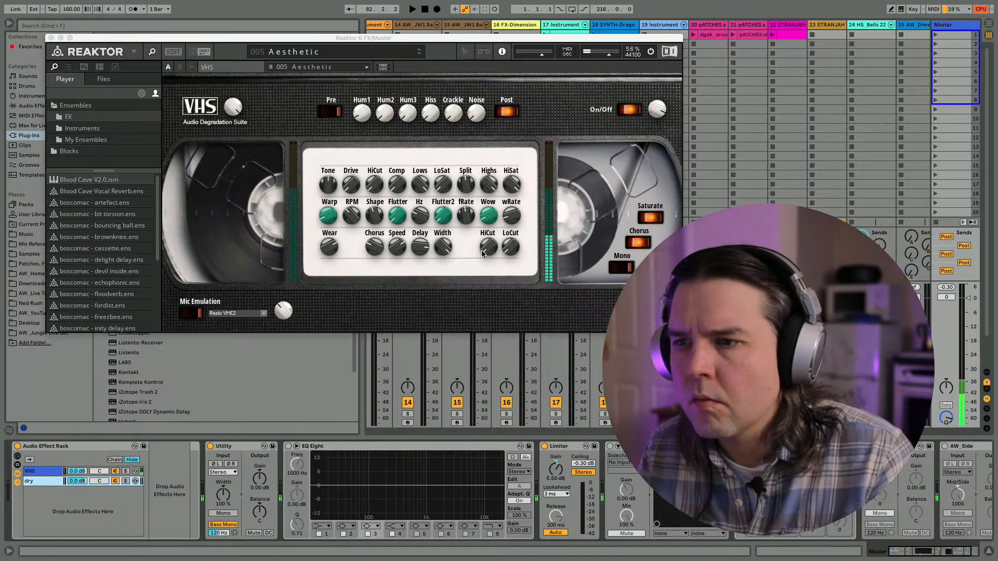
- Adjust the LoCut in VHS, audition the lead-up with the dry chain switched off, and close the Reaktor window
{"action": "left_click_drag", "start_coordinate": [506, 248], "coordinate": [510, 231]}
{"action": "key", "text": "space"}
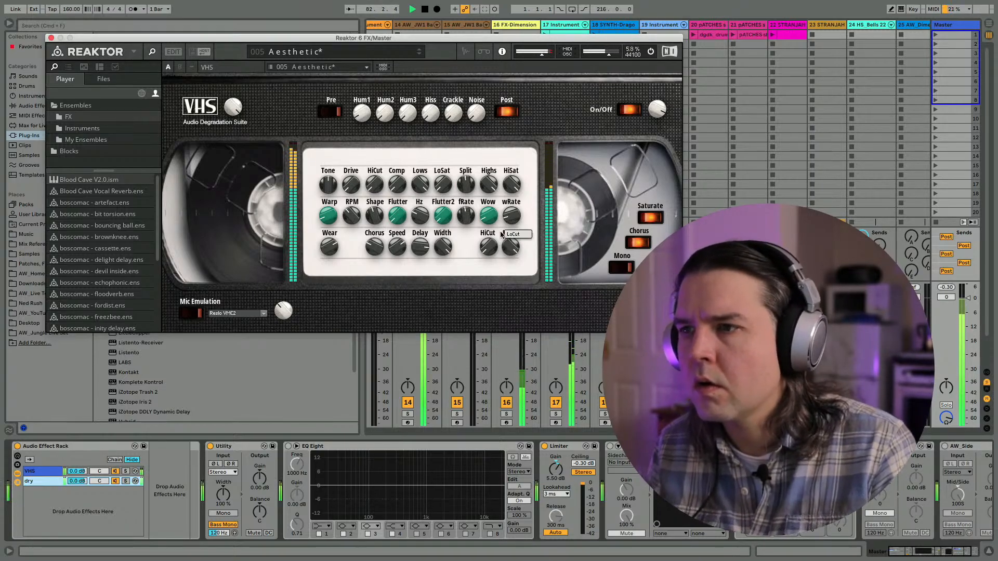
{"action": "left_click", "coordinate": [115, 481]}
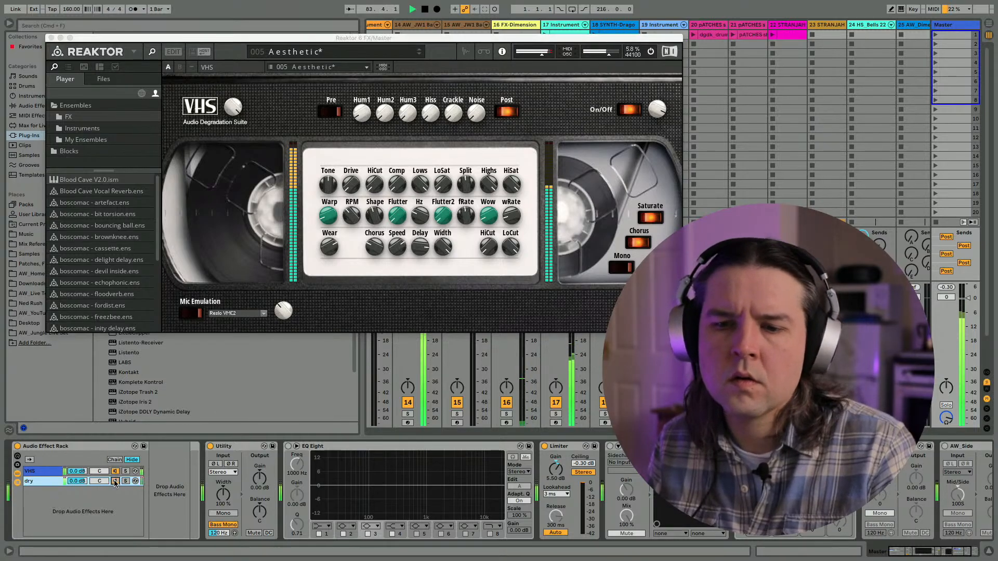
{"action": "left_click", "coordinate": [57, 476]}
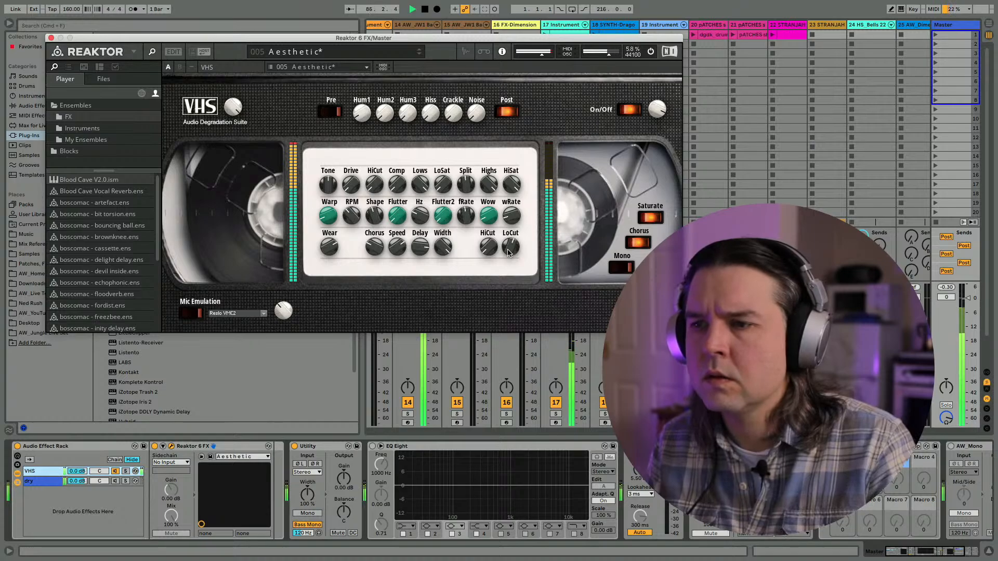
{"action": "left_click", "coordinate": [51, 38]}
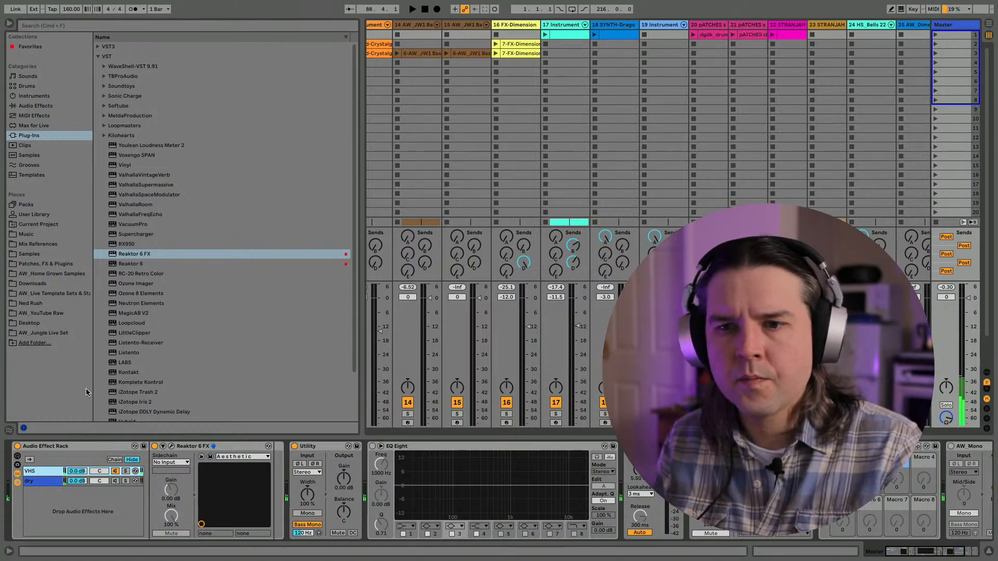
- Reactivate the dry chain and stretch both chains' zones across the full chain selector range, 0 to 127
{"action": "left_click", "coordinate": [45, 471]}
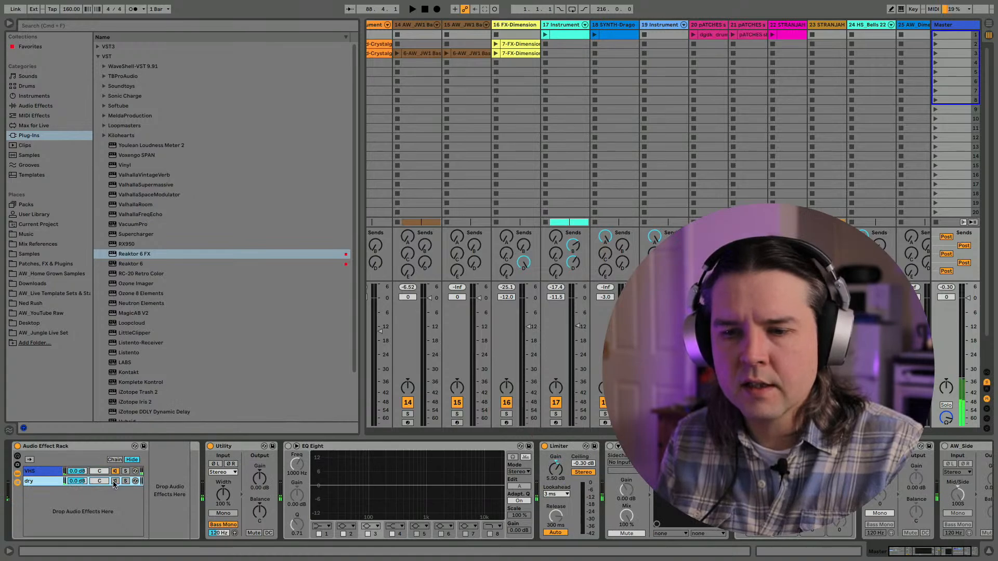
{"action": "left_click", "coordinate": [115, 459]}
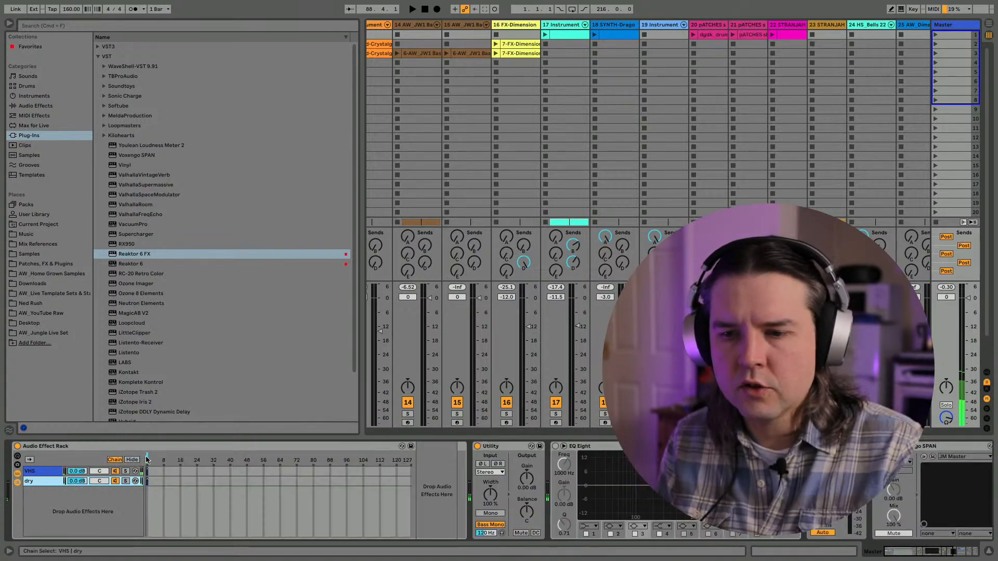
{"action": "right_click", "coordinate": [146, 459]}
{"action": "left_click", "coordinate": [146, 456]}
{"action": "left_click", "coordinate": [159, 496]}
{"action": "key", "text": "super+a"}
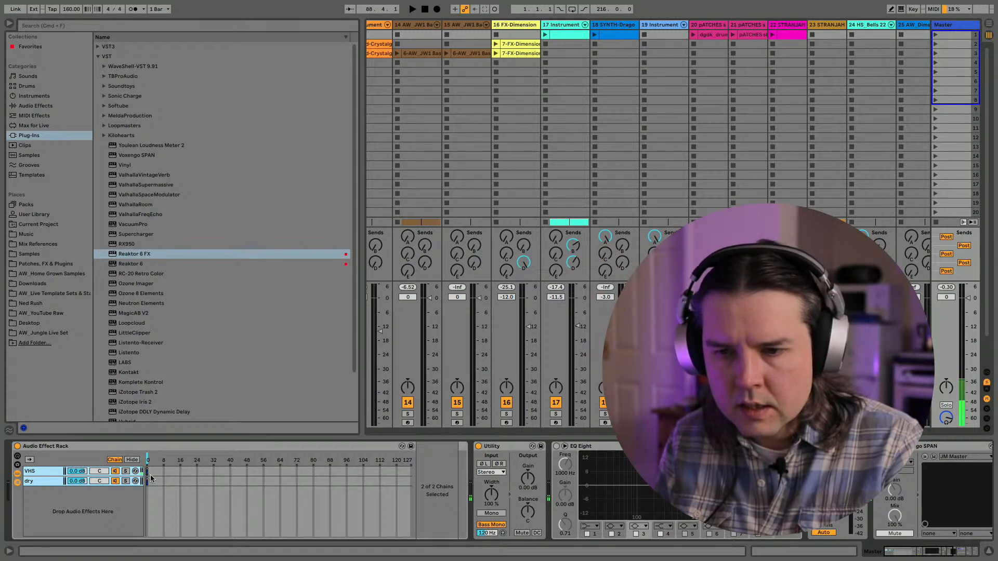
{"action": "left_click_drag", "start_coordinate": [148, 468], "coordinate": [480, 482]}
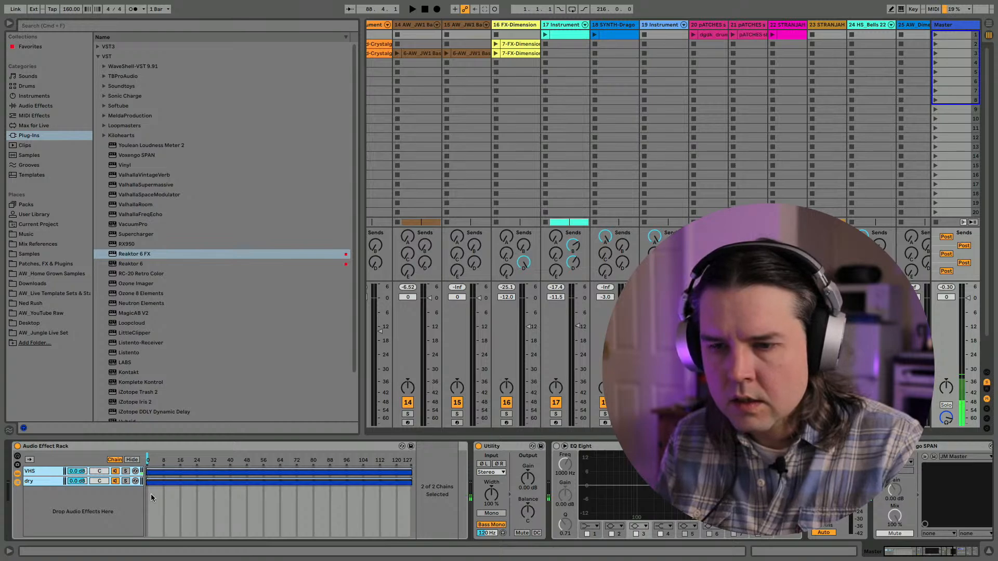
- Crossfade the two zones so dry fades out towards 127 while VHS fades in from 0
{"action": "left_click", "coordinate": [28, 483]}
{"action": "mouse_move", "coordinate": [147, 482]}
{"action": "left_mouse_down"}
{"action": "mouse_move", "coordinate": [440, 491]}
{"action": "mouse_move", "coordinate": [144, 488]}
{"action": "left_mouse_up"}
{"action": "left_click_drag", "start_coordinate": [396, 483], "coordinate": [183, 492]}
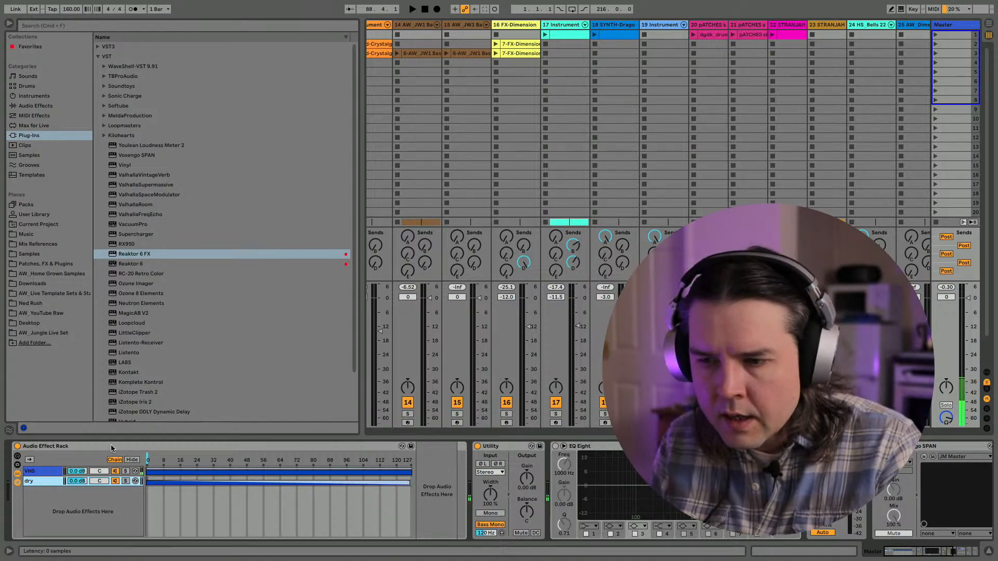
{"action": "left_click", "coordinate": [112, 482]}
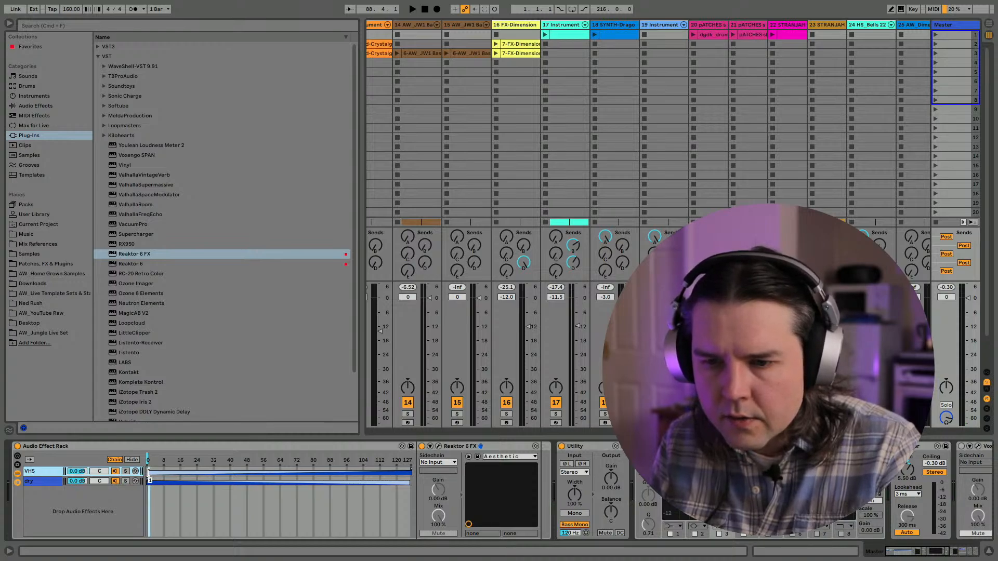
- Map the rack's chain selector to Macro 1 and rename that macro VHS
{"action": "right_click", "coordinate": [149, 463]}
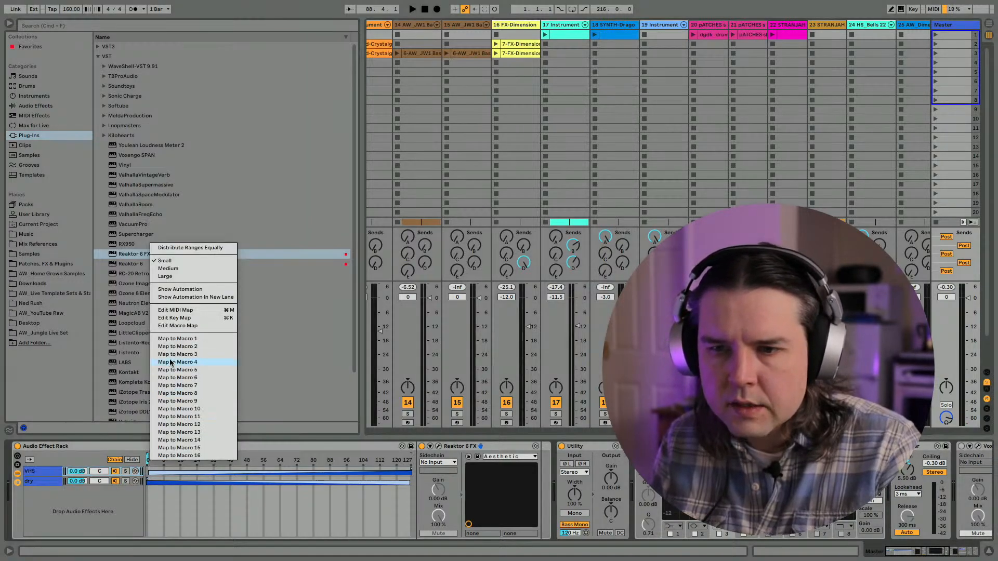
{"action": "left_click", "coordinate": [174, 339]}
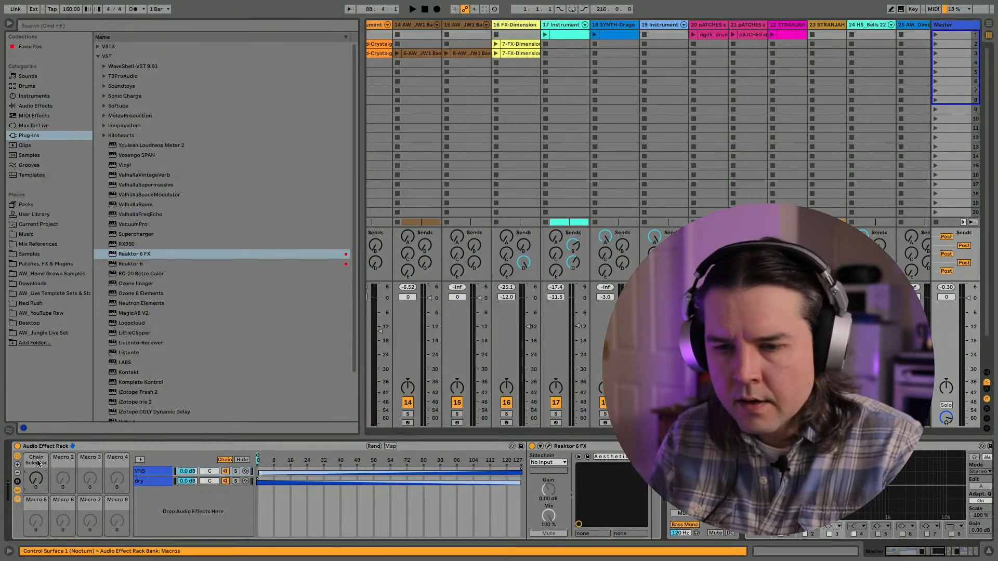
{"action": "left_click", "coordinate": [38, 463]}
{"action": "type", "text": "VHS"}
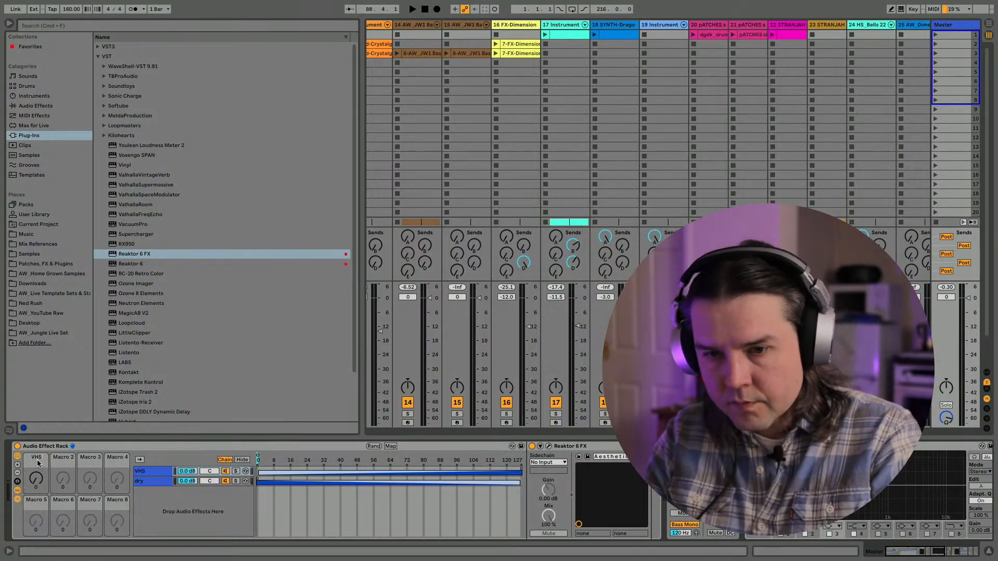
- Set the VHS macro to 127 and audition the lead-up at a raised system volume
{"action": "left_click_drag", "start_coordinate": [36, 478], "coordinate": [36, 384]}
{"action": "key", "text": "space"}
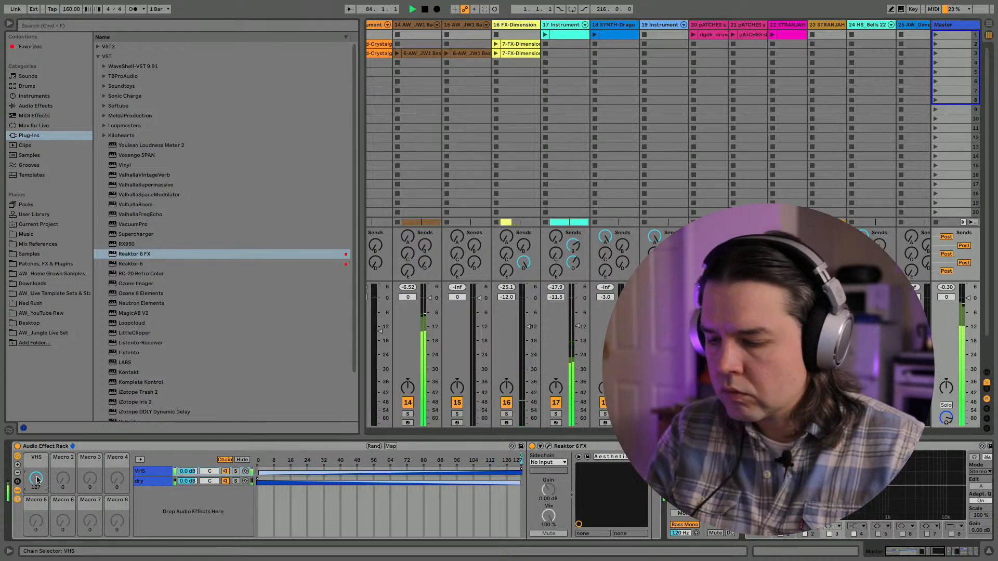
{"action": "key", "text": "XF86AudioRaiseVolume"}
{"action": "key", "text": "XF86AudioRaiseVolume"}
{"action": "key", "text": "XF86AudioRaiseVolume"}
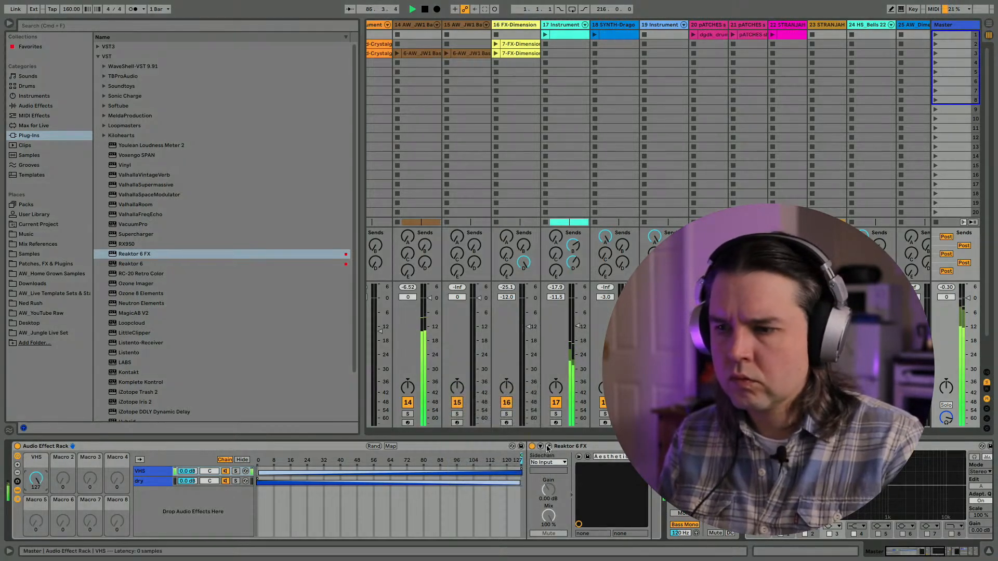
{"action": "key", "text": "space"}
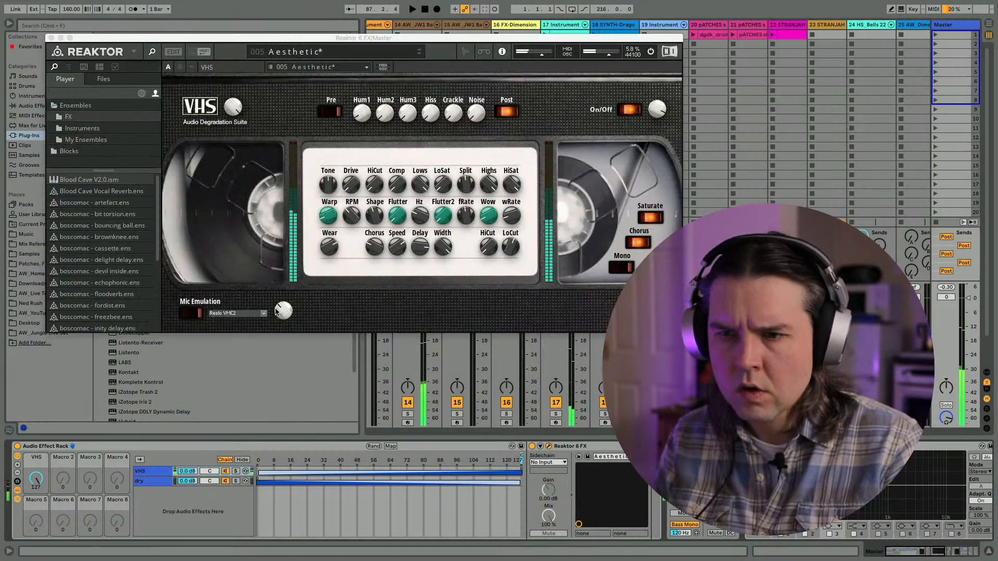
- Enable Mic Emulation in VHS and audition the Altec 670A and Altec 670B Figure 8 mode microphones on the lead-up
{"action": "left_click", "coordinate": [200, 314]}
{"action": "key", "text": "space"}
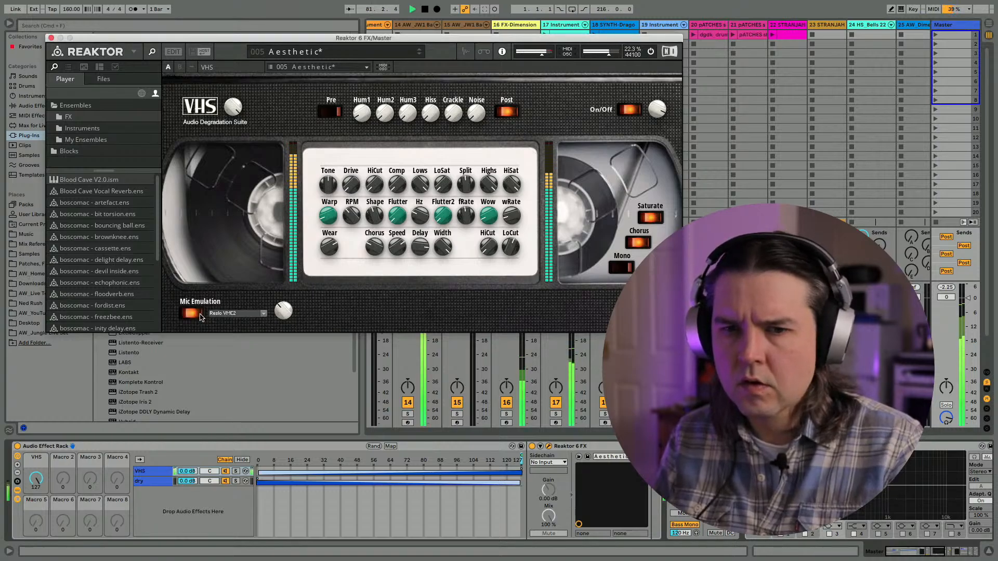
{"action": "left_click", "coordinate": [229, 313]}
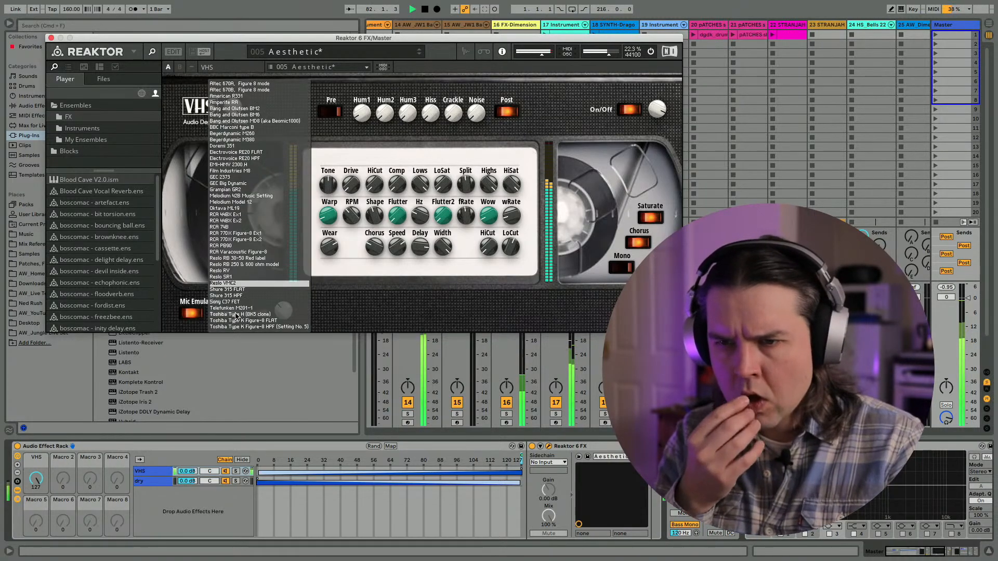
{"action": "left_click", "coordinate": [234, 85]}
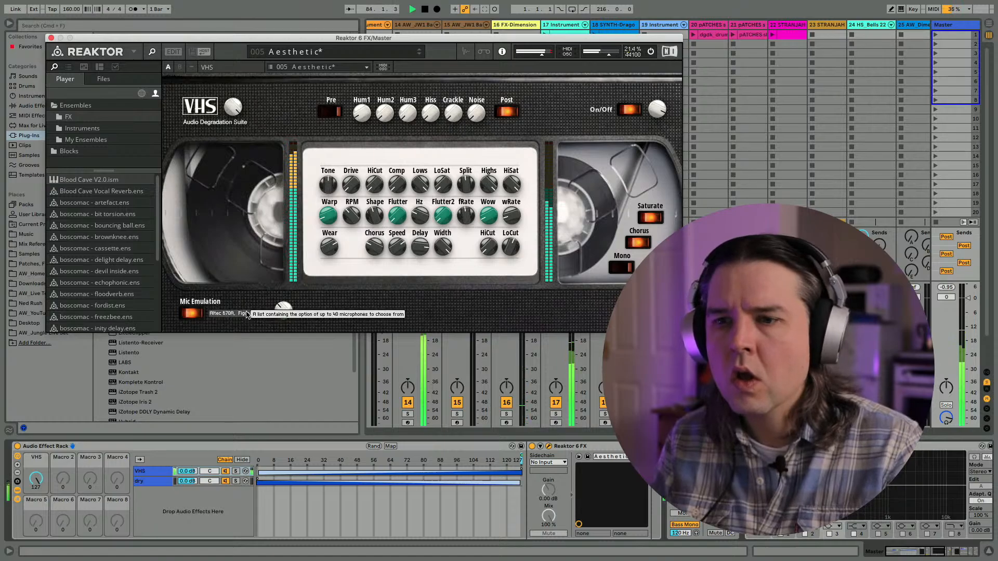
{"action": "left_click", "coordinate": [253, 314]}
{"action": "left_click", "coordinate": [235, 92]}
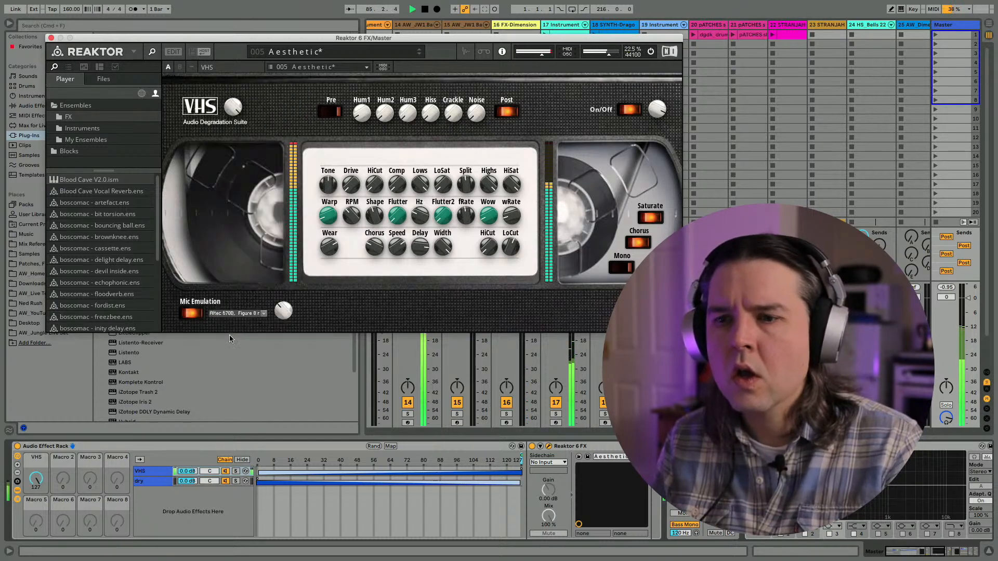
{"action": "left_click", "coordinate": [227, 313]}
{"action": "left_click", "coordinate": [235, 92]}
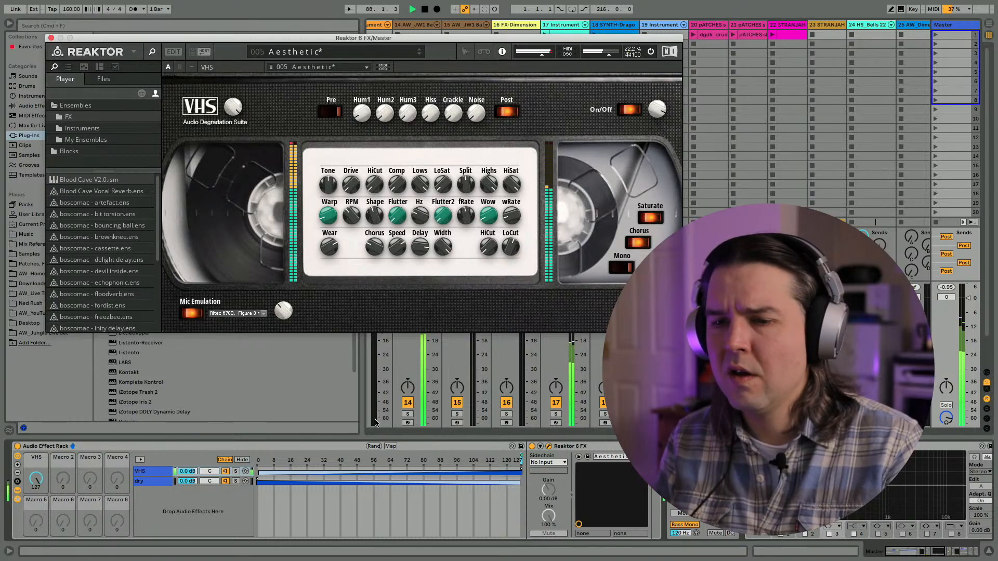
- Audition the crossfade with the VHS macro at 71, refine the end of the dry chain's fade, and return the macro to 127
{"action": "mouse_move", "coordinate": [35, 479]}
{"action": "left_mouse_down"}
{"action": "mouse_move", "coordinate": [36, 519]}
{"action": "mouse_move", "coordinate": [36, 487]}
{"action": "left_mouse_up"}
{"action": "key", "text": "space"}
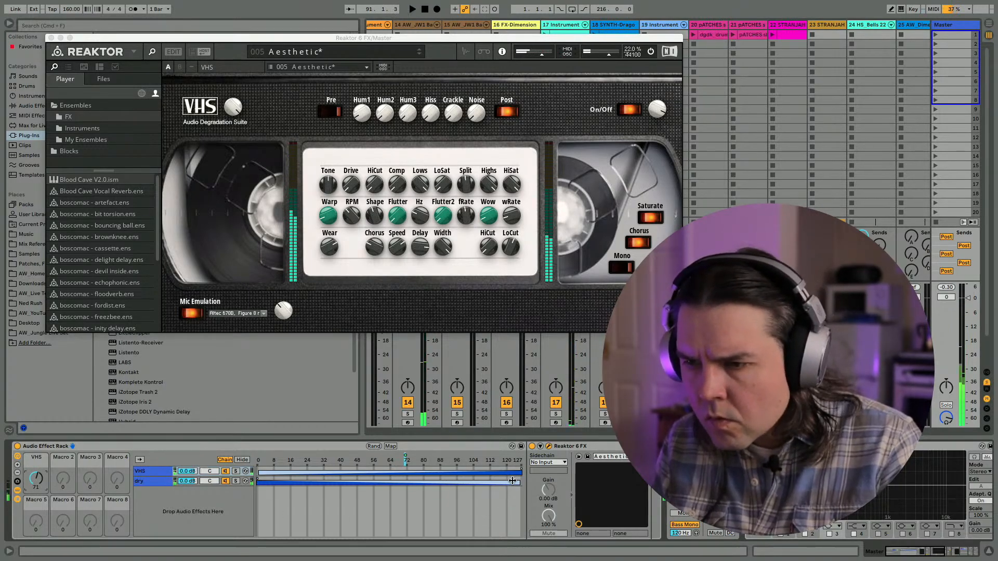
{"action": "mouse_move", "coordinate": [513, 481]}
{"action": "left_mouse_down"}
{"action": "mouse_move", "coordinate": [532, 483]}
{"action": "mouse_move", "coordinate": [520, 482]}
{"action": "left_mouse_up"}
{"action": "key", "text": "space"}
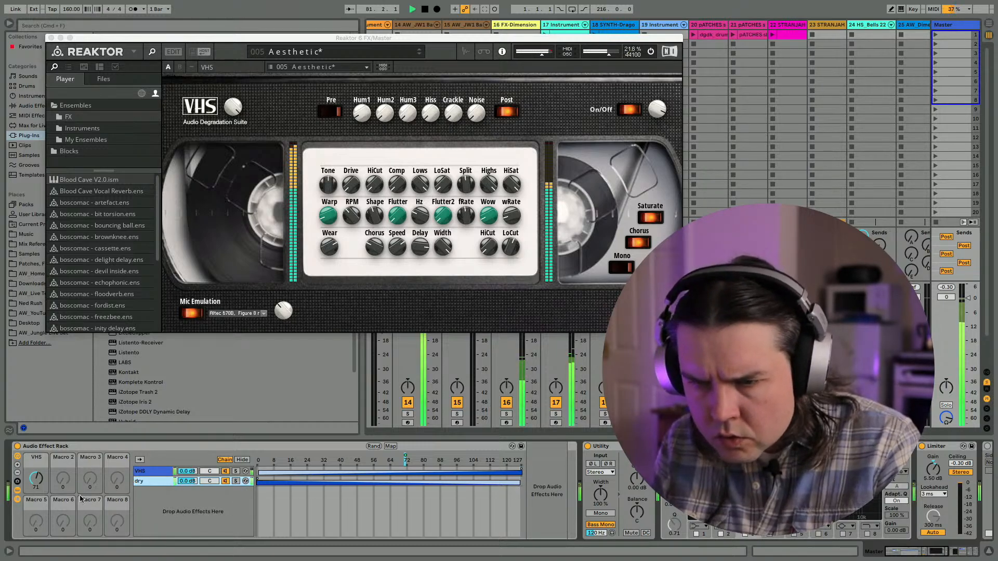
{"action": "left_click_drag", "start_coordinate": [35, 478], "coordinate": [36, 455]}
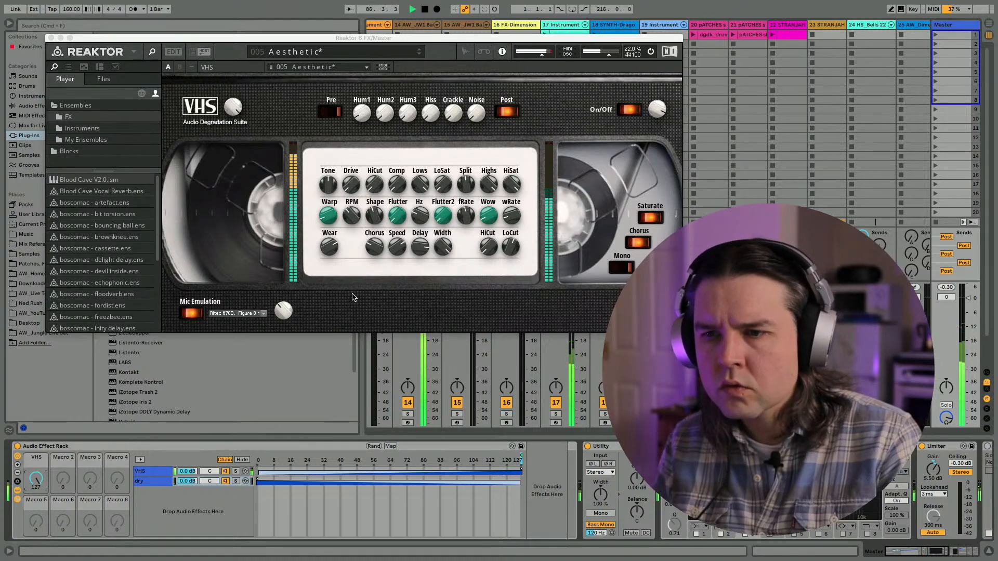
{"action": "left_click", "coordinate": [355, 111]}
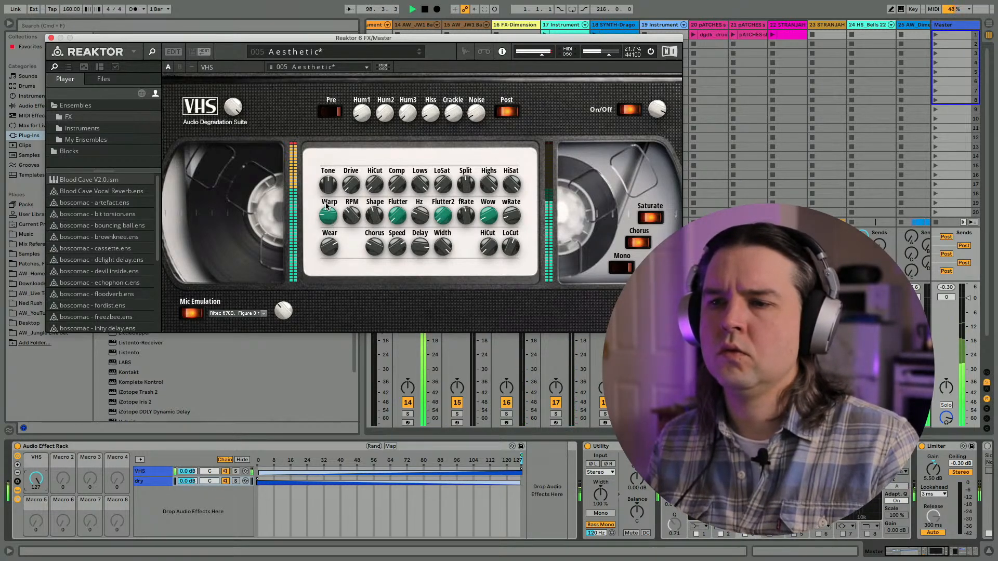
- Audition the American R331, Amperite RA and Bang and Olufsen BM2 microphone emulations on the lead-up
{"action": "left_click", "coordinate": [232, 312]}
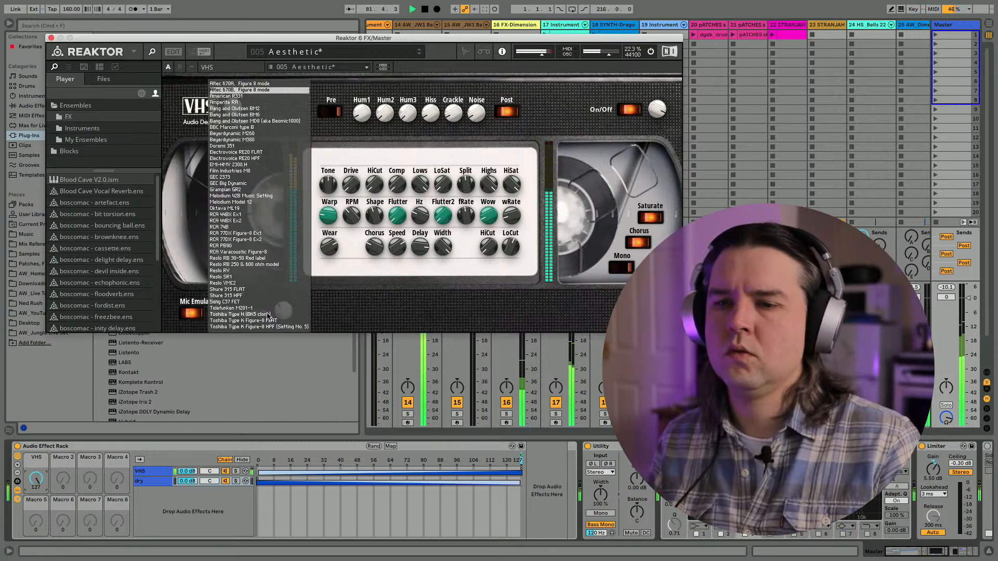
{"action": "left_click", "coordinate": [244, 97]}
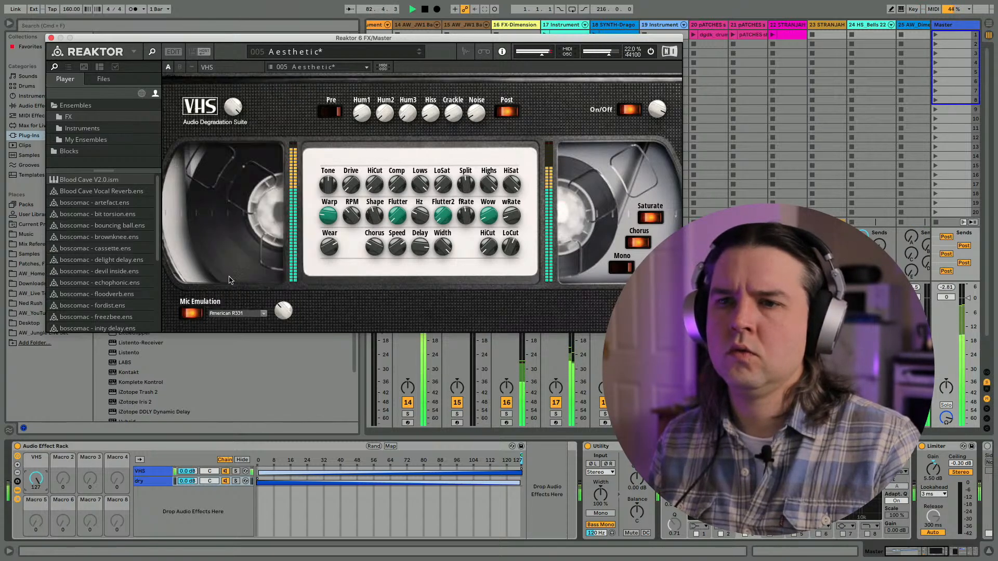
{"action": "left_click", "coordinate": [234, 313]}
{"action": "left_click", "coordinate": [224, 103]}
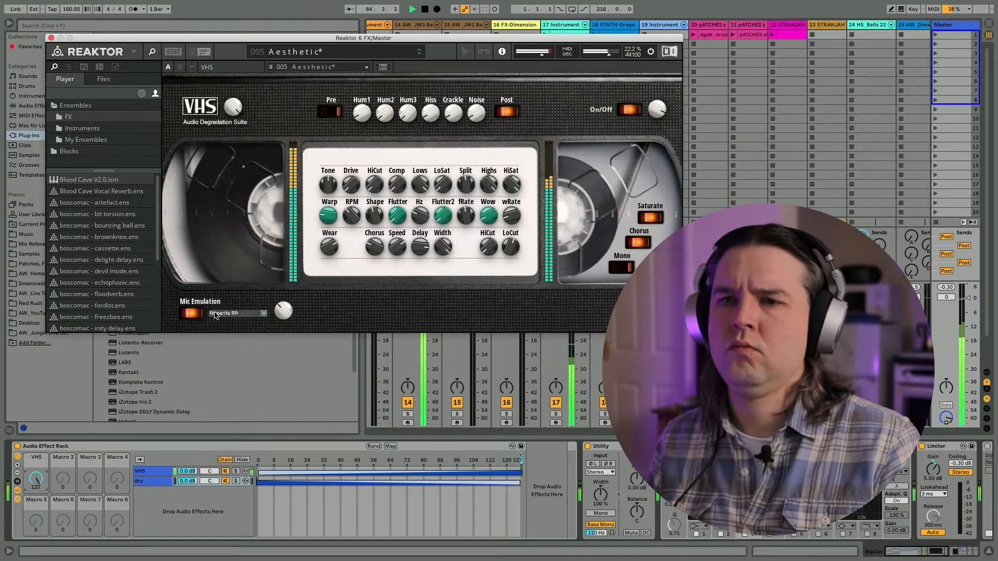
{"action": "left_click", "coordinate": [221, 314]}
{"action": "left_click", "coordinate": [223, 108]}
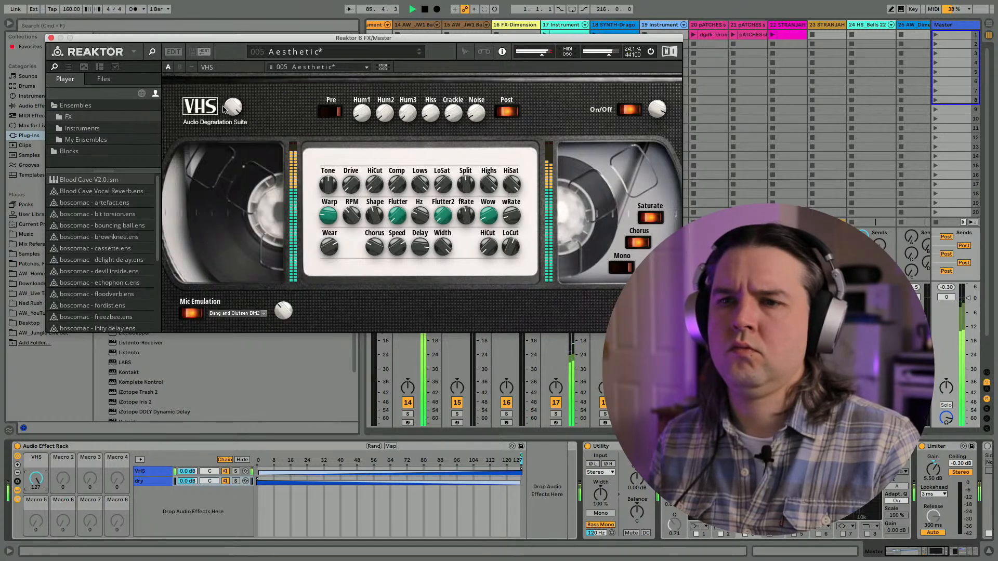
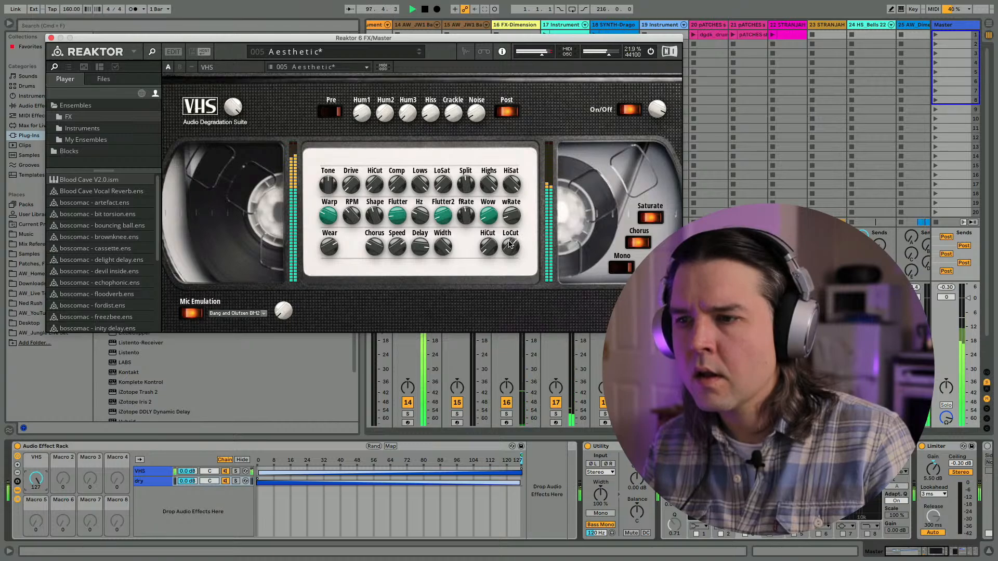
- Stop playback, close the Reaktor 6 FX window, and bring up the arrangement with the browser hidden
{"action": "key", "text": "space"}
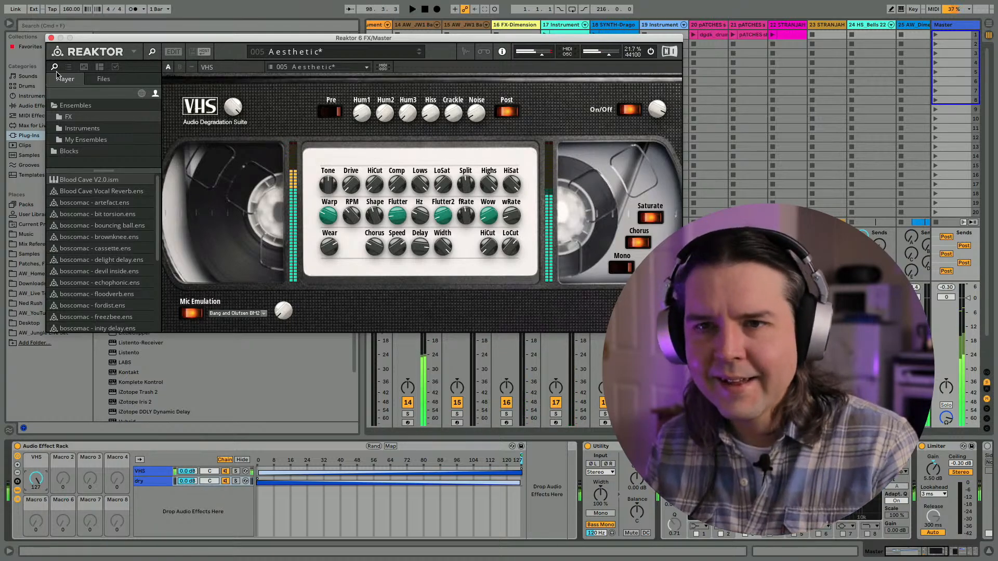
{"action": "left_click", "coordinate": [51, 38]}
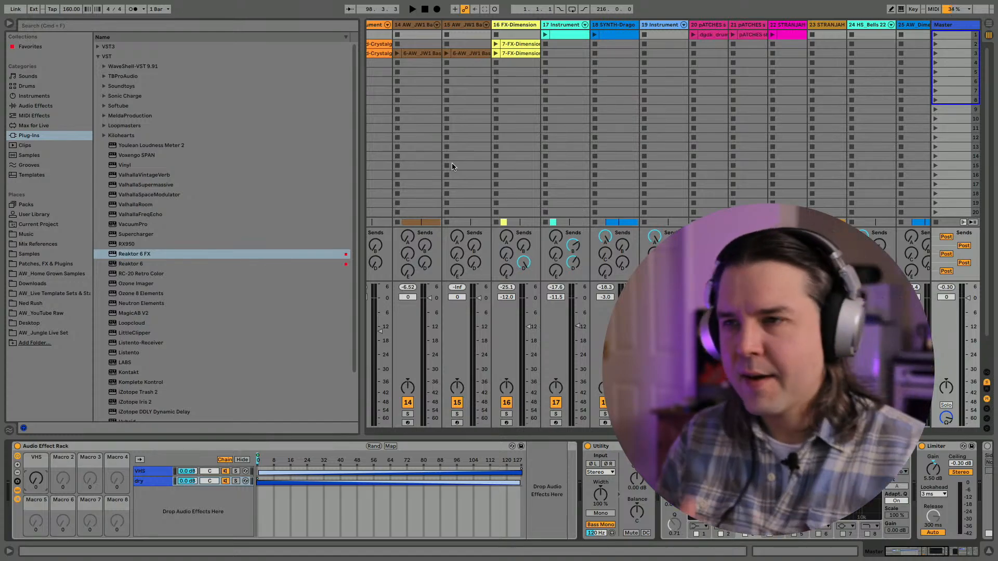
{"action": "left_click", "coordinate": [10, 23]}
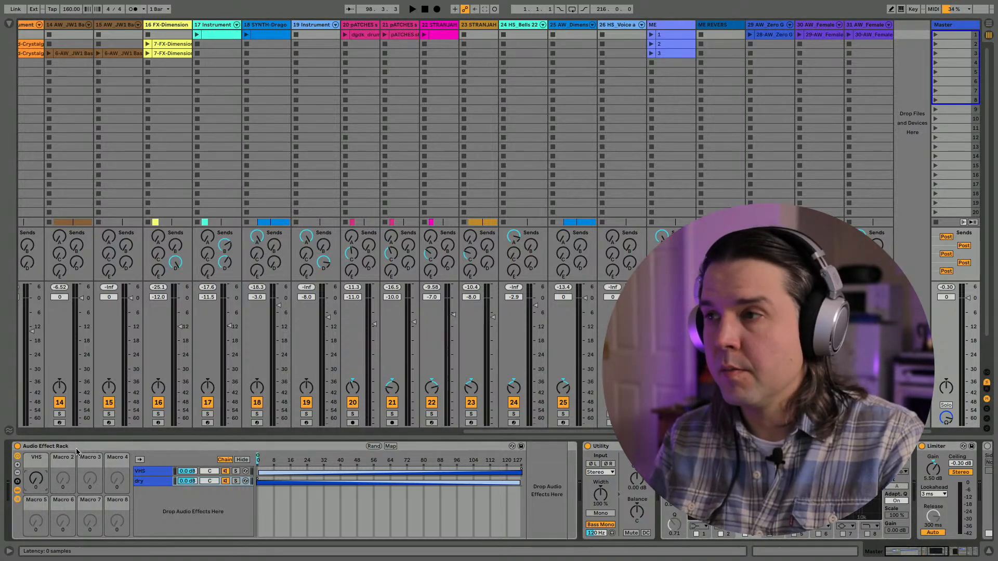
{"action": "key", "text": "Tab"}
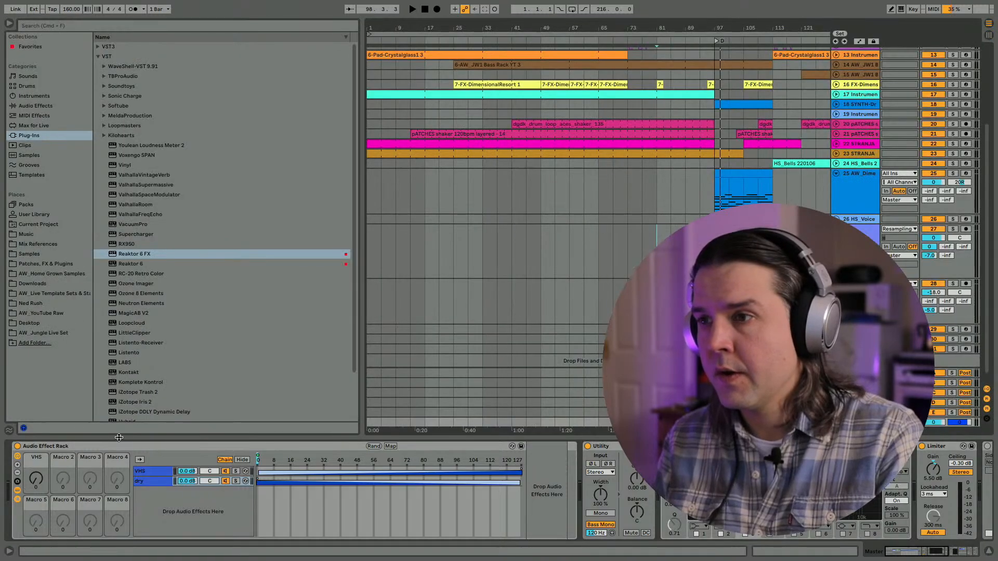
{"action": "left_click", "coordinate": [9, 24]}
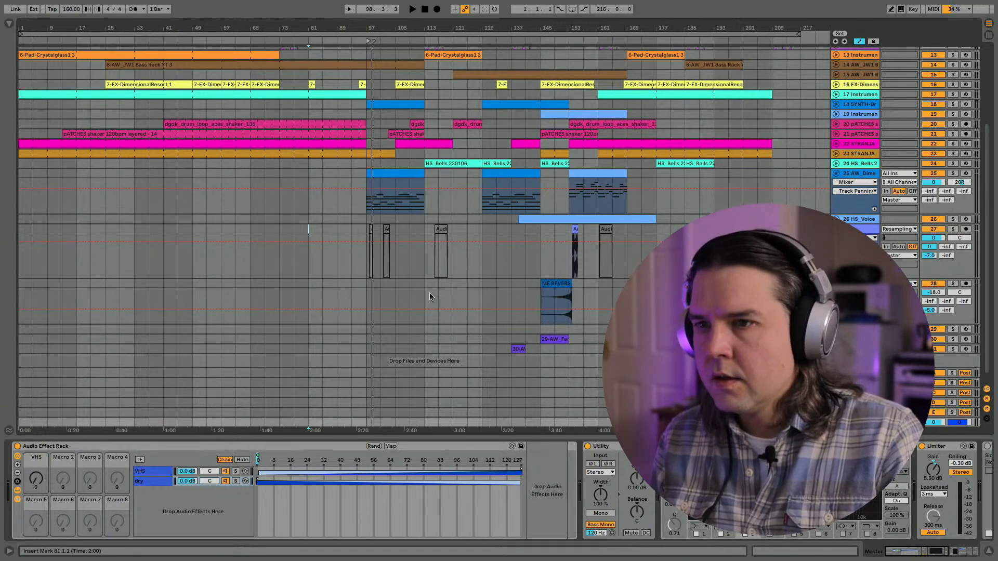
- Automate the Master's VHS macro to ramp up from bar 81 to 127 at about bar 89, hold, and drop to 0 at bar 97
{"action": "left_click_drag", "start_coordinate": [313, 28], "coordinate": [316, 28]}
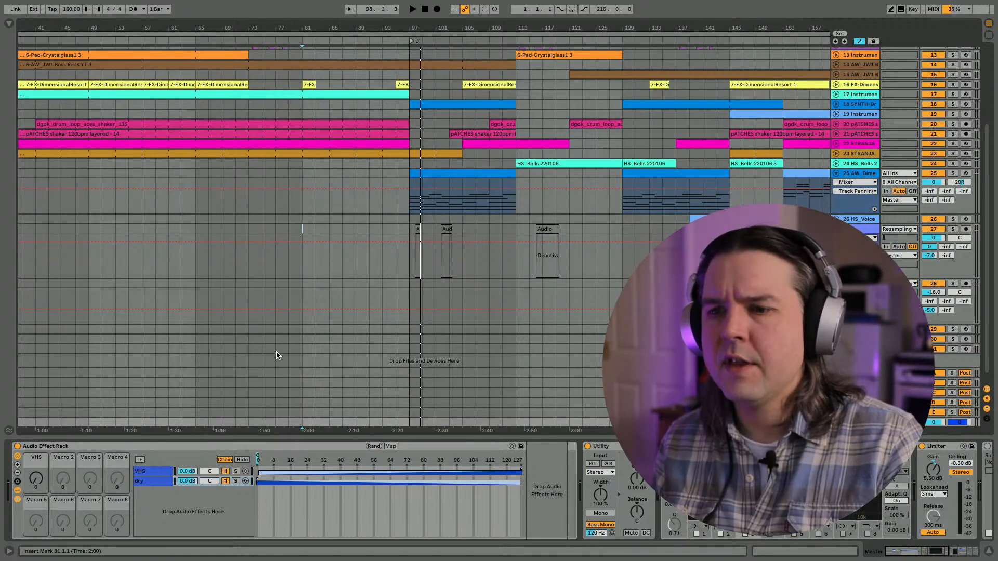
{"action": "scroll", "coordinate": [306, 369], "scroll_direction": "down", "scroll_amount": 1}
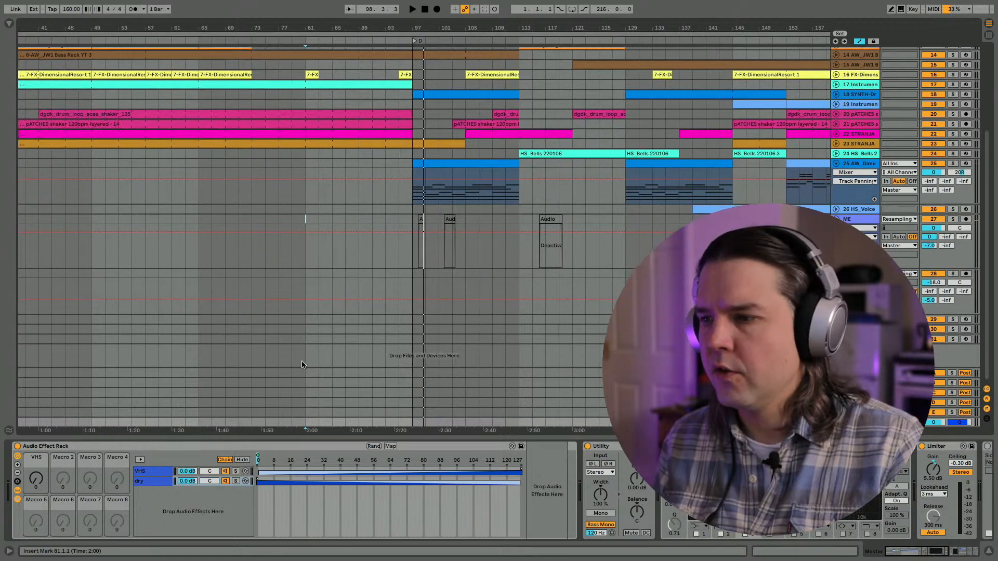
{"action": "left_click", "coordinate": [309, 415]}
{"action": "key", "text": "Down"}
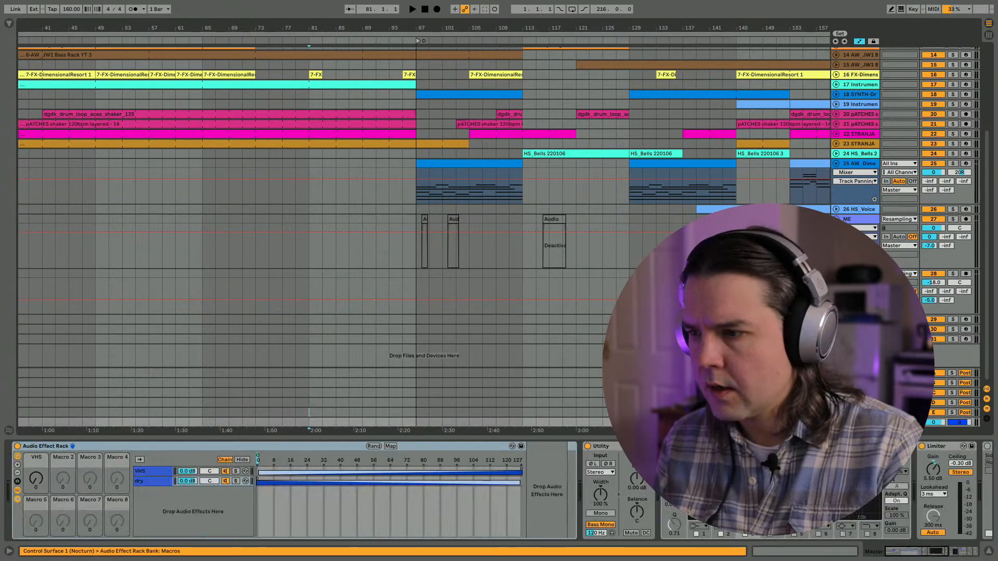
{"action": "left_click", "coordinate": [836, 422]}
{"action": "key", "text": "space"}
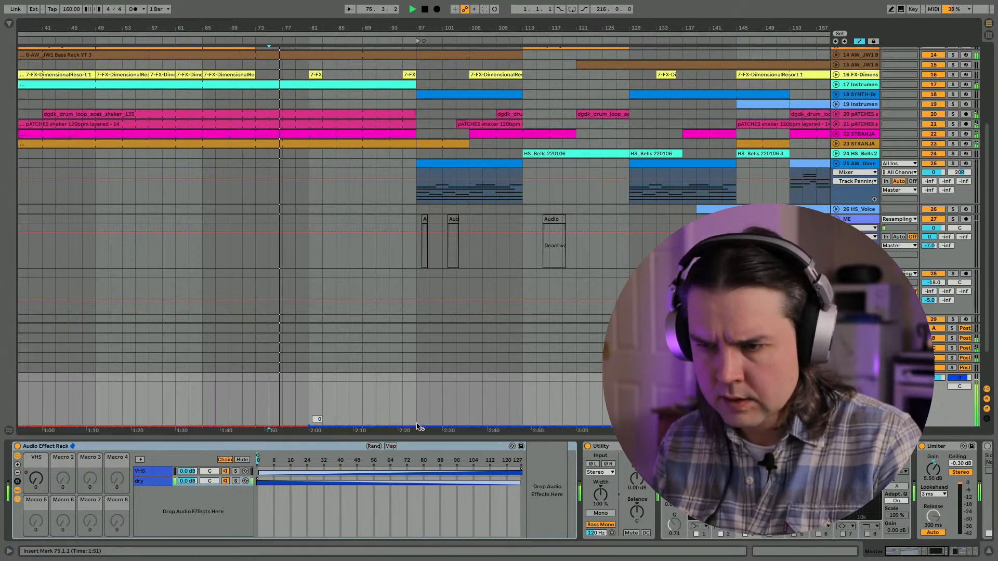
{"action": "left_click_drag", "start_coordinate": [404, 425], "coordinate": [401, 384]}
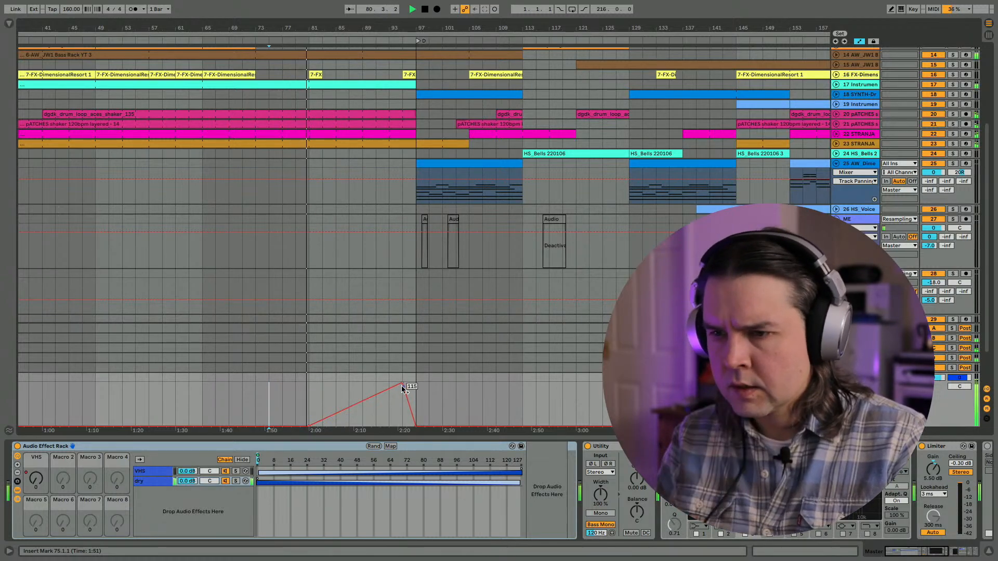
{"action": "mouse_move", "coordinate": [401, 385]}
{"action": "left_mouse_down"}
{"action": "mouse_move", "coordinate": [354, 385]}
{"action": "mouse_move", "coordinate": [415, 383]}
{"action": "left_mouse_up"}
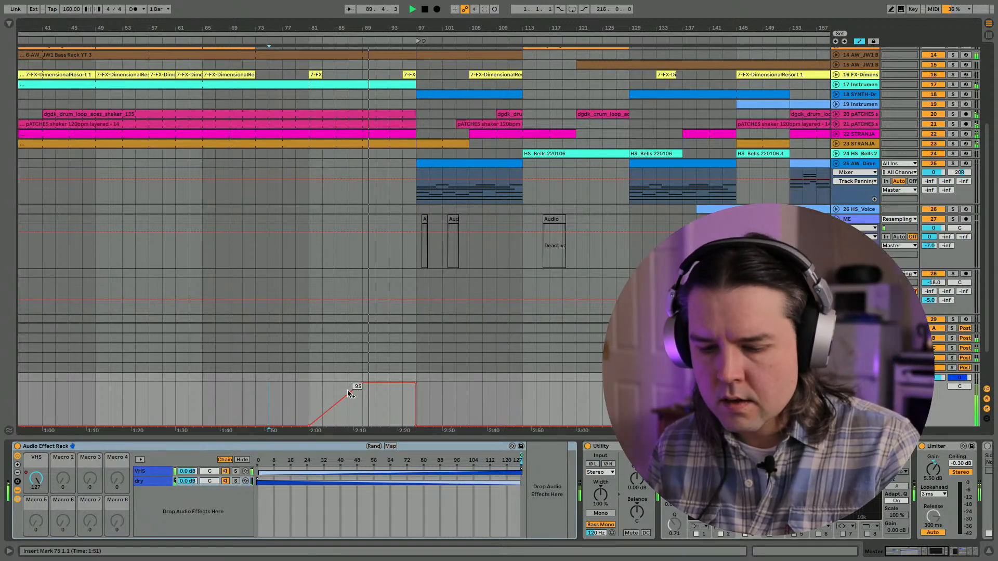
- Hide the automation lanes and unfold the AW_8 Bar Funky Drummer and AW_Tiny Break Rack tracks in the arrangement
{"action": "key", "text": "a"}
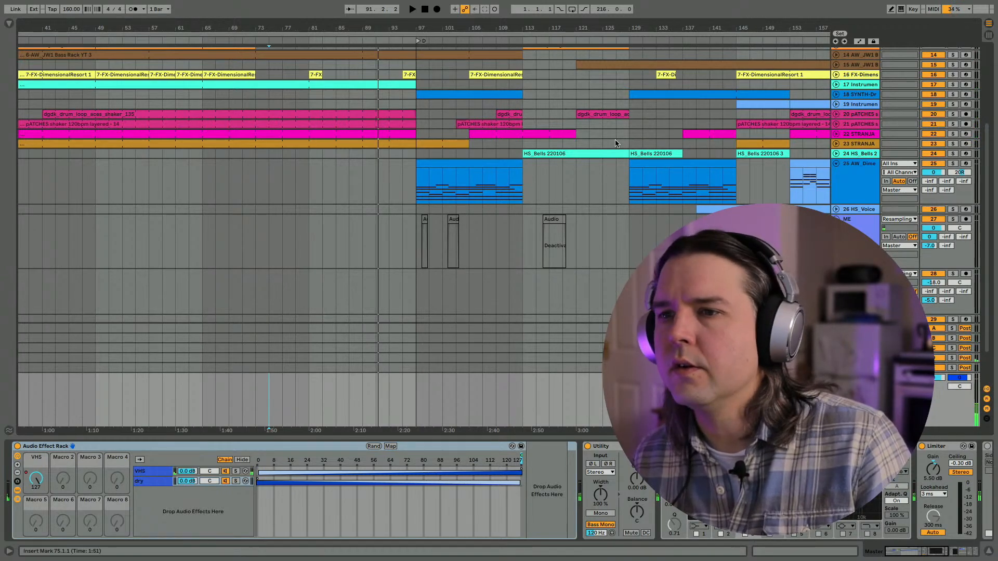
{"action": "scroll", "coordinate": [613, 143], "scroll_direction": "up", "scroll_amount": 5}
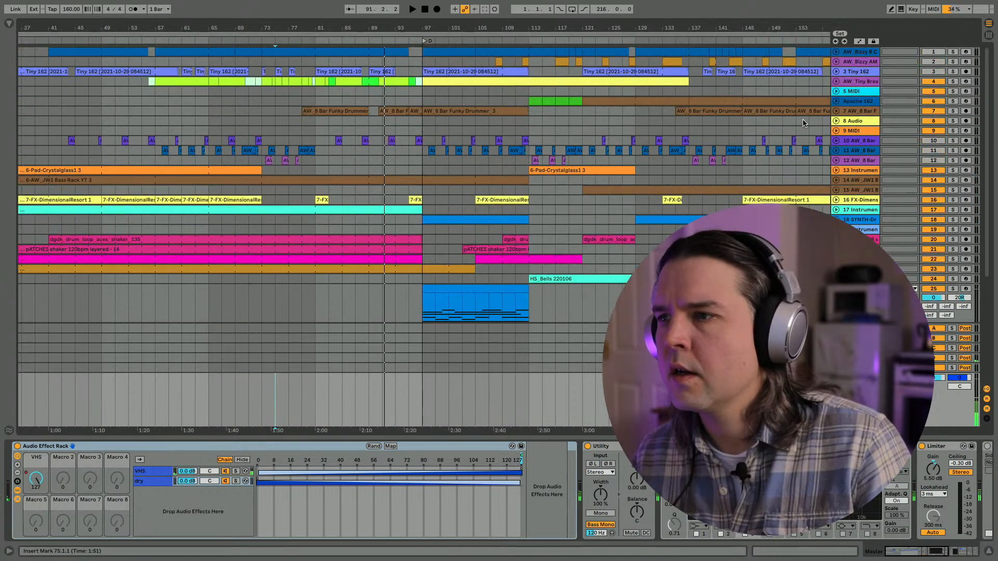
{"action": "left_click", "coordinate": [836, 112]}
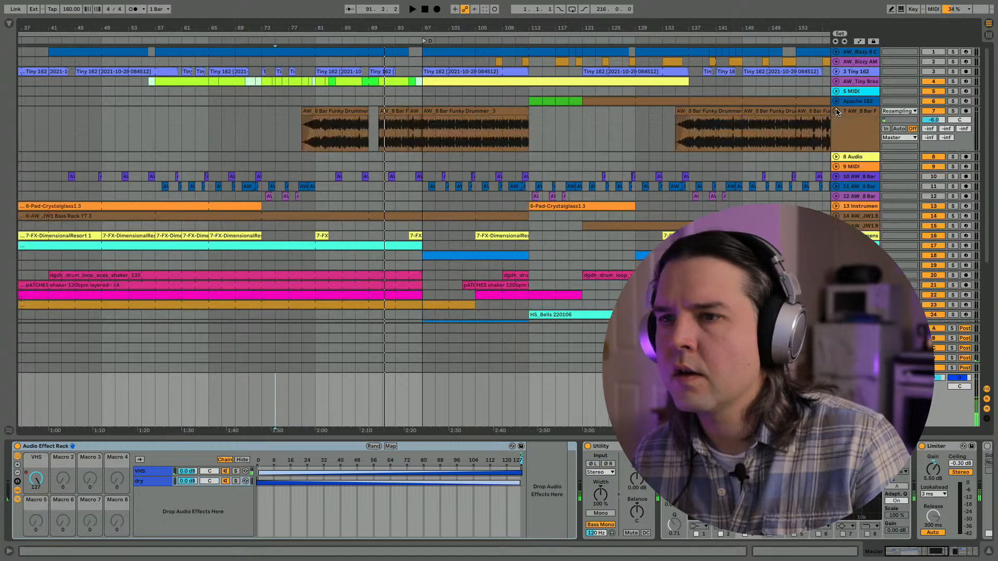
{"action": "left_click", "coordinate": [836, 81]}
- In Session View, launch the MASTER clip on the AW_Tiny Break Rack track, inspect its notes and copy the clip
{"action": "key", "text": "Tab"}
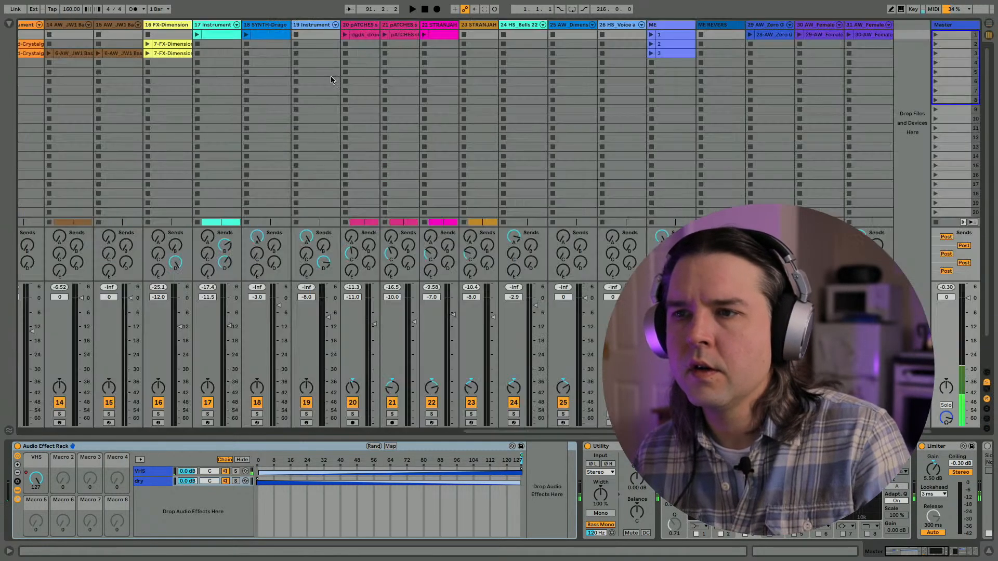
{"action": "scroll", "coordinate": [171, 32], "scroll_direction": "left", "scroll_amount": 10}
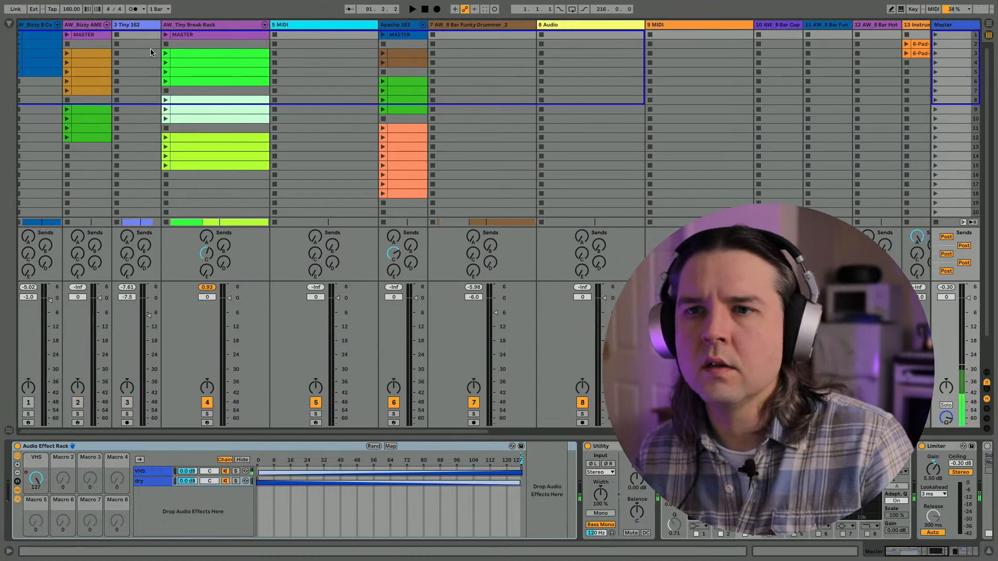
{"action": "left_click", "coordinate": [166, 35]}
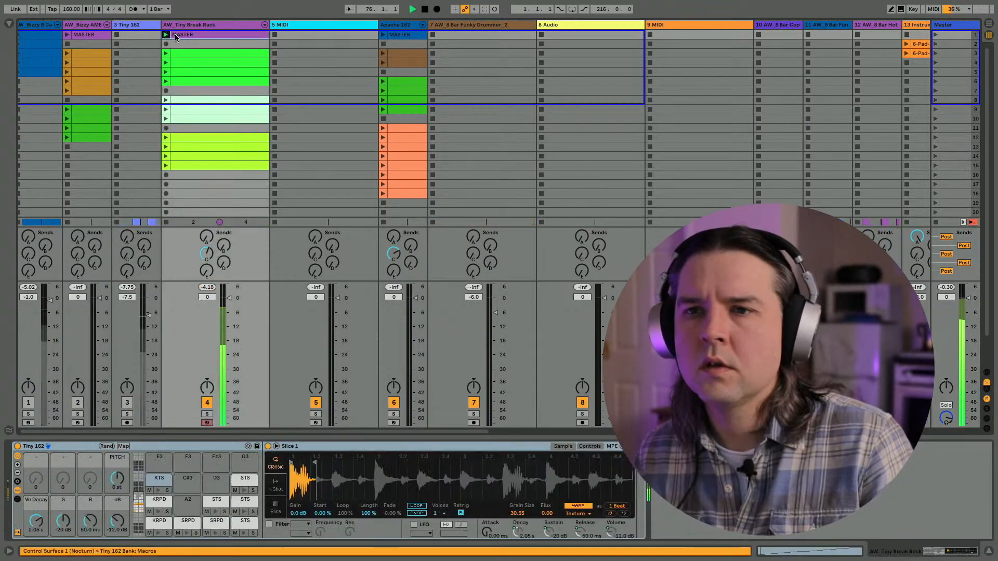
{"action": "double_click", "coordinate": [176, 35]}
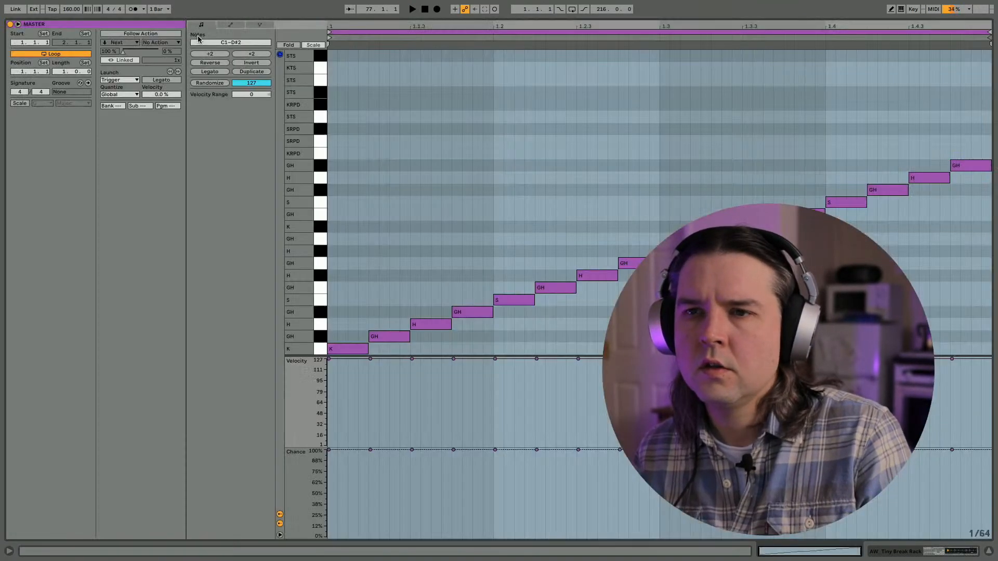
{"action": "key", "text": "Tab"}
{"action": "key", "text": "shift+Tab"}
{"action": "key", "text": "Tab"}
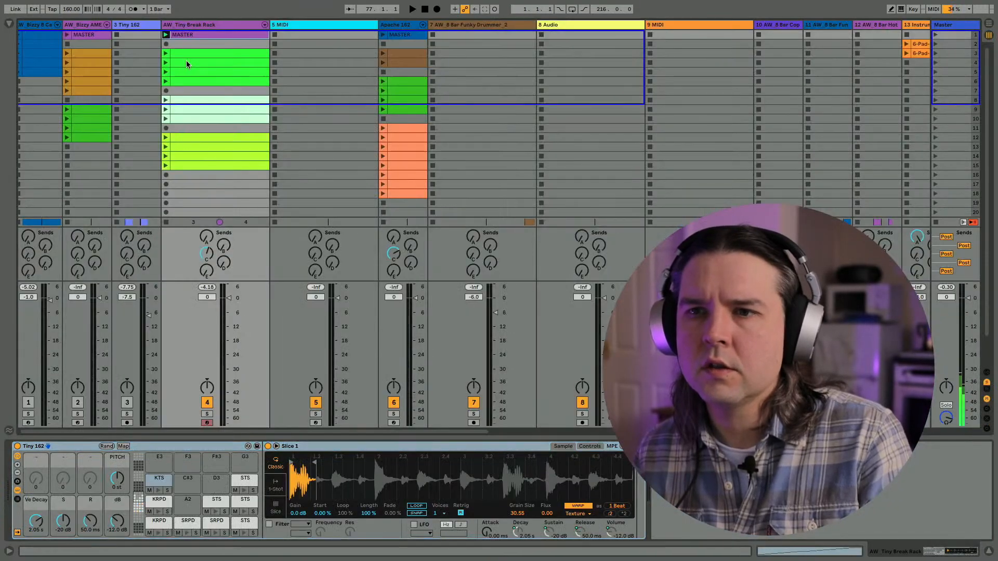
- Place the MASTER clip at bar 93 of the AW_Tiny Break Rack arrangement lane and return the track to arrangement playback
{"action": "key", "text": "Tab"}
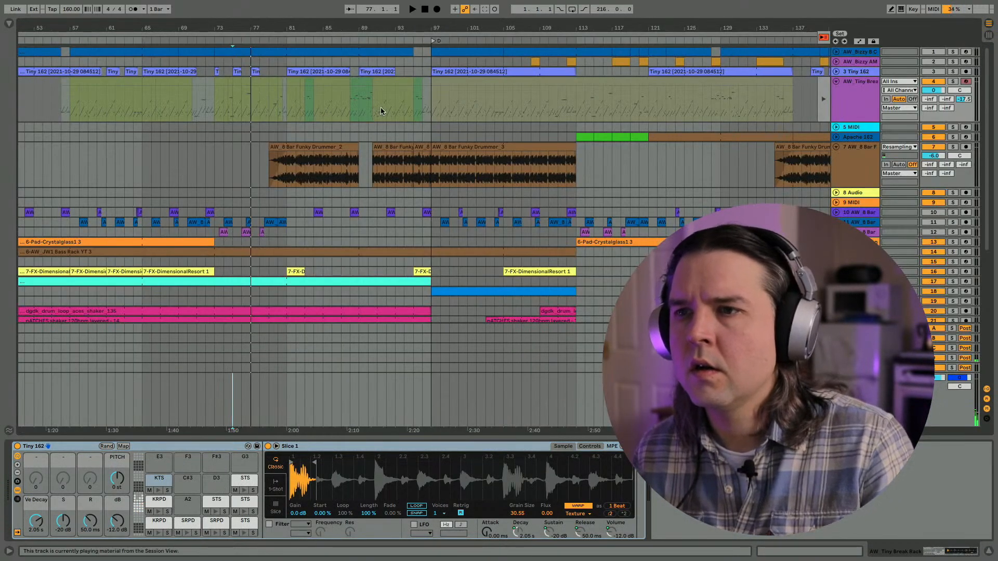
{"action": "key", "text": "space"}
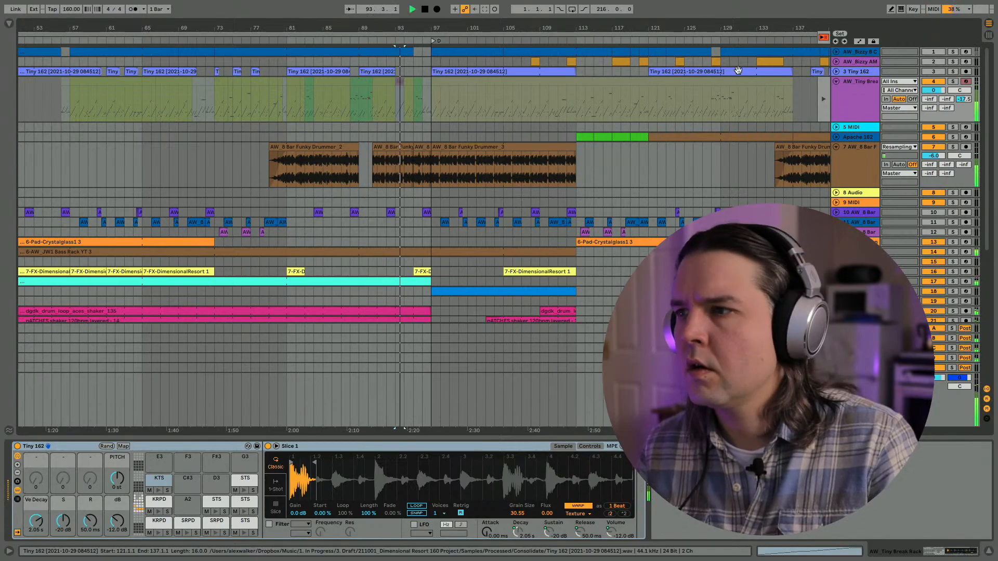
{"action": "left_click", "coordinate": [823, 38]}
{"action": "key", "text": "space"}
{"action": "key", "text": "space"}
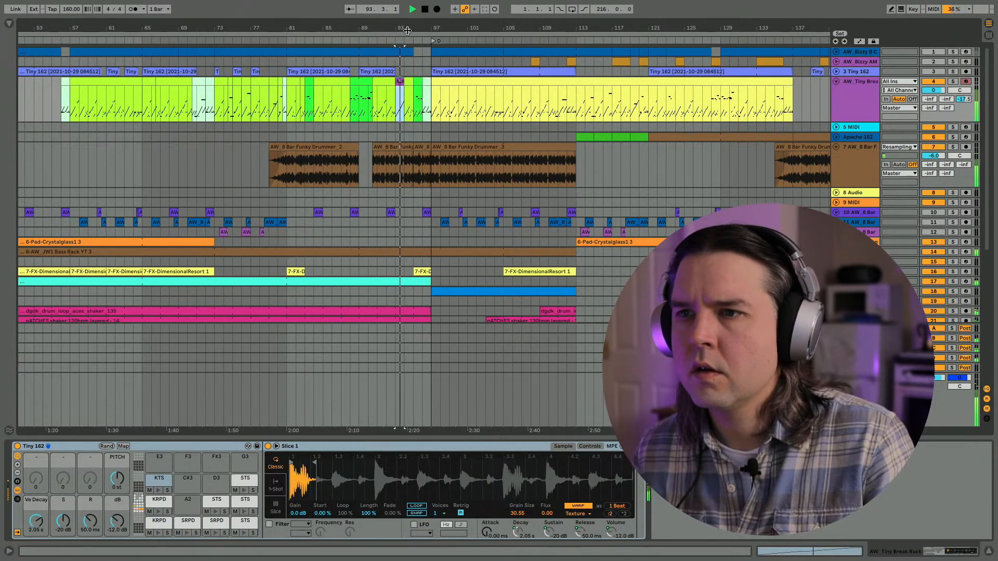
- Duplicate the MASTER clip three times to fill up to bar 97, and audition it from bar 92
{"action": "scroll", "coordinate": [400, 82], "scroll_direction": "up", "scroll_amount": 5}
{"action": "key", "text": "space"}
{"action": "key", "text": "ctrl+d"}
{"action": "key", "text": "ctrl+d"}
{"action": "key", "text": "ctrl+d"}
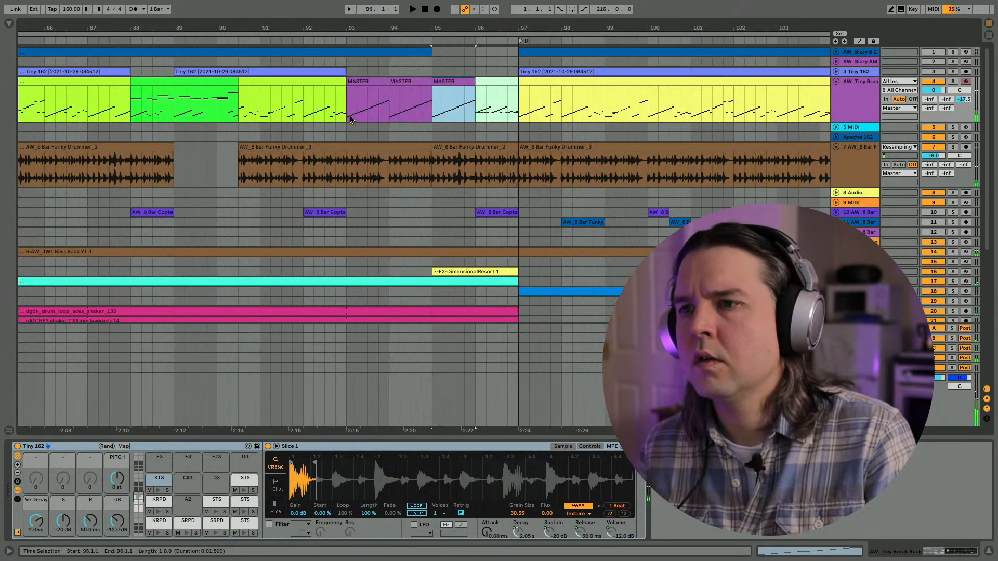
{"action": "left_click", "coordinate": [308, 104]}
{"action": "key", "text": "space"}
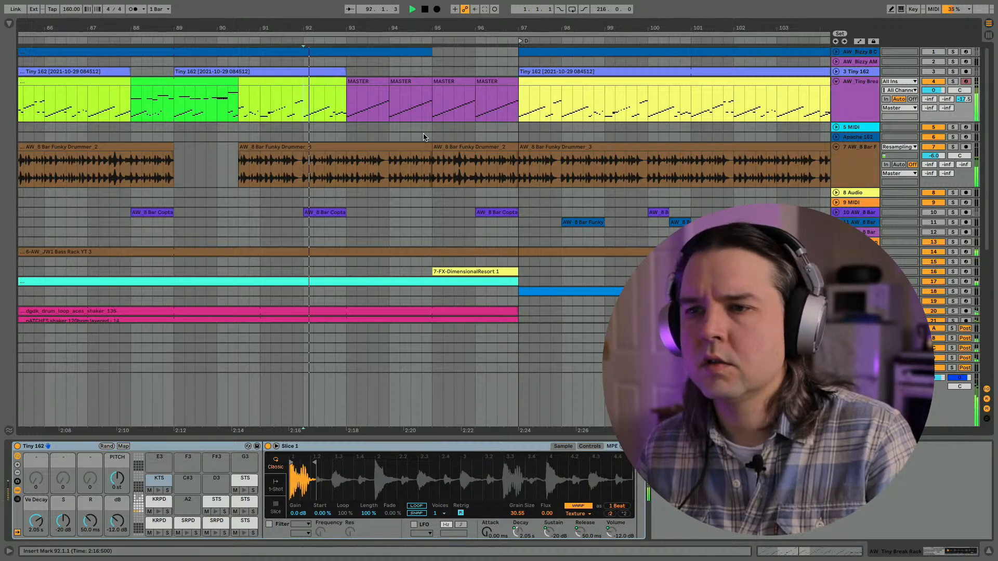
- Repeat the one-bar segment at bar 93 of the AW_8 Bar Funky Drummer track across bars 94, 95 and 96
{"action": "left_click", "coordinate": [345, 180]}
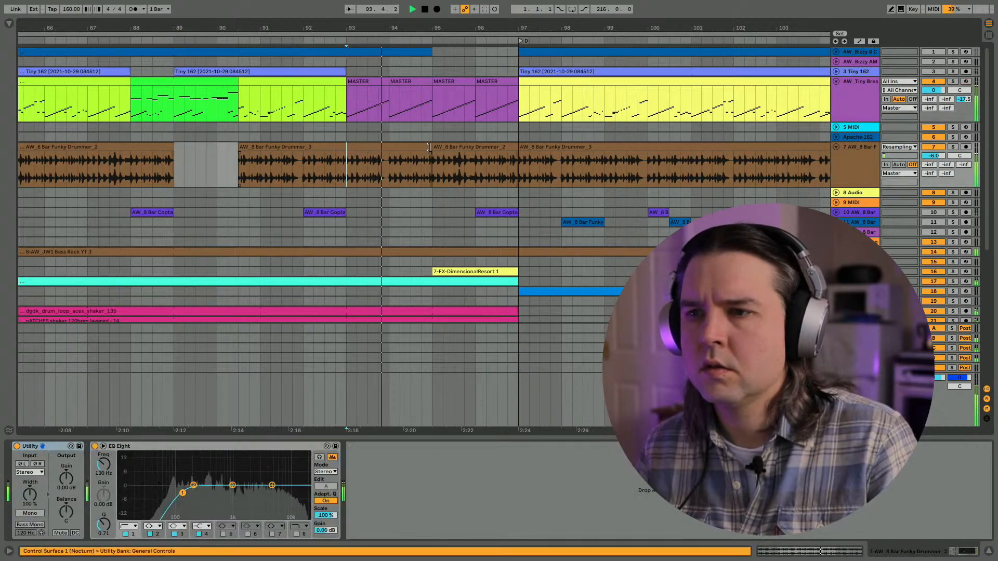
{"action": "left_click_drag", "start_coordinate": [388, 169], "coordinate": [349, 175]}
{"action": "key", "text": "Right"}
{"action": "key", "text": "Right"}
{"action": "key", "text": "Right"}
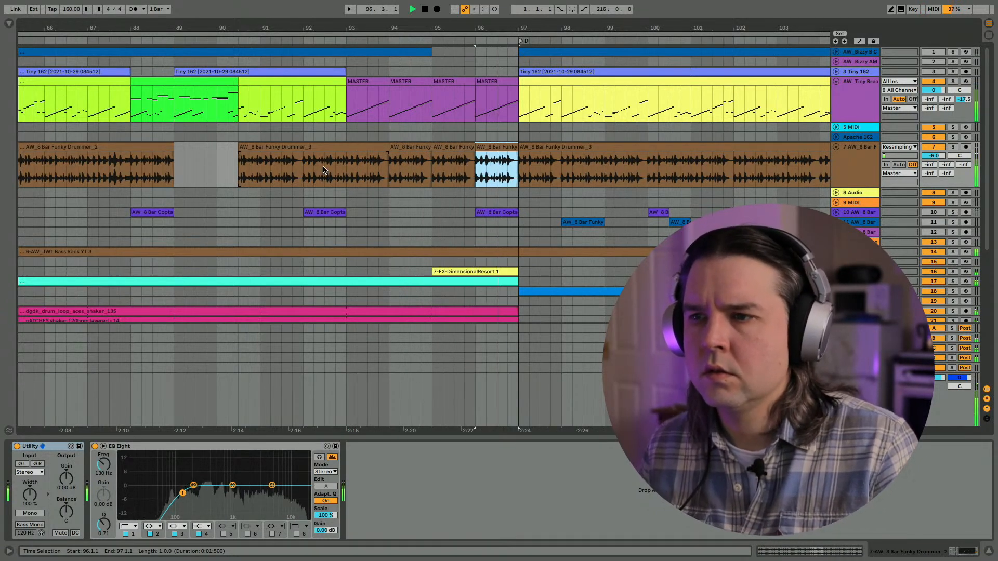
- Audition the repeated break segments in the lead-up to bar 97, and replay the build from bar 84
{"action": "left_click", "coordinate": [241, 176]}
{"action": "key", "text": "space"}
{"action": "key", "text": "space"}
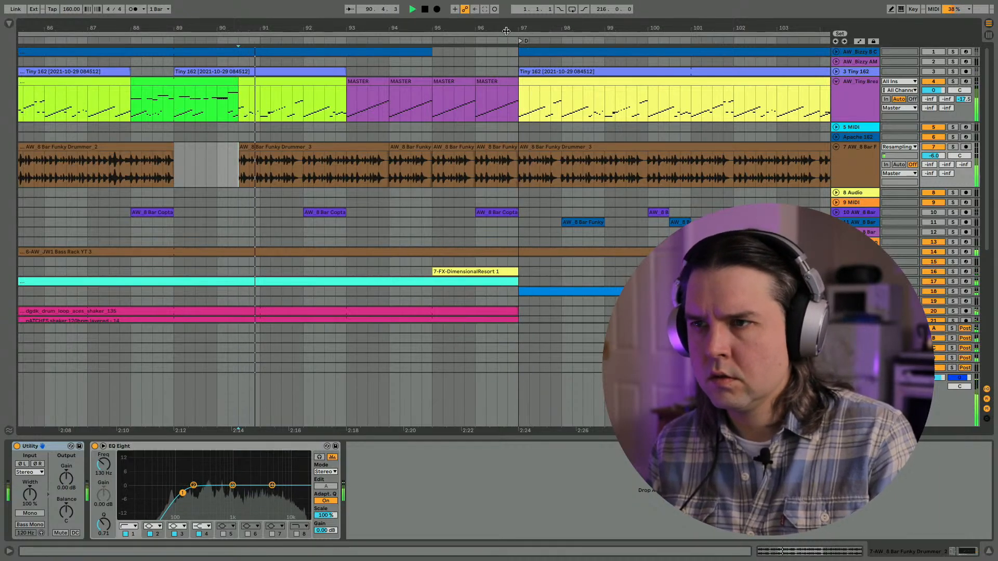
{"action": "mouse_move", "coordinate": [500, 28]}
{"action": "left_mouse_down"}
{"action": "mouse_move", "coordinate": [500, 57]}
{"action": "mouse_move", "coordinate": [501, 28]}
{"action": "left_mouse_up"}
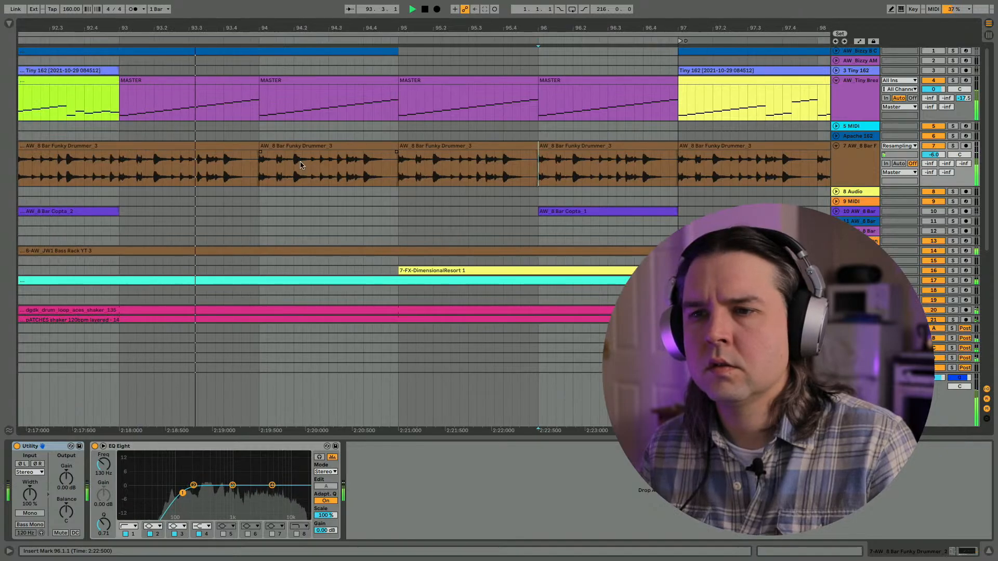
{"action": "left_click_drag", "start_coordinate": [356, 26], "coordinate": [356, 3]}
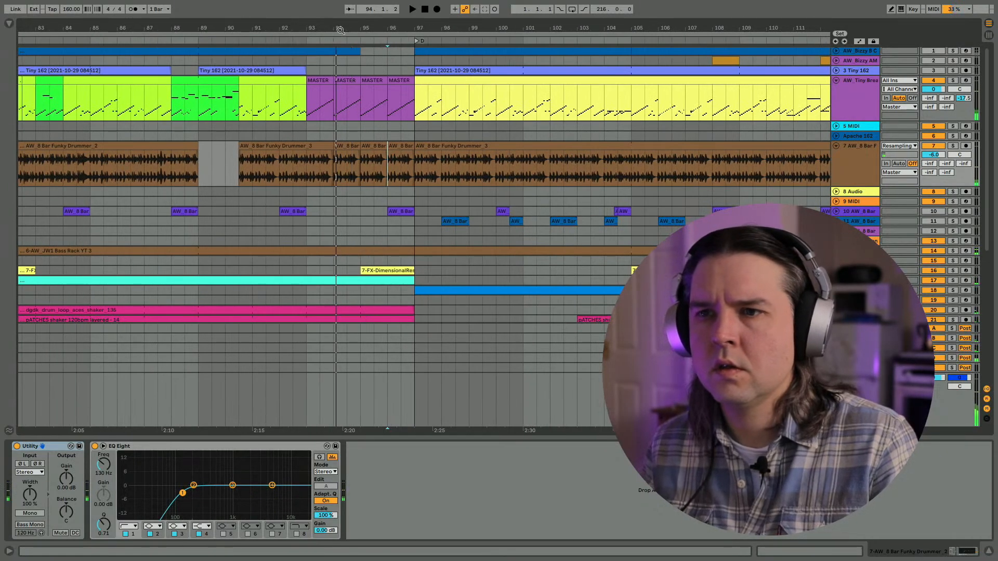
{"action": "left_click", "coordinate": [79, 168]}
{"action": "key", "text": "space"}
{"action": "key", "text": "space"}
{"action": "scroll", "coordinate": [80, 167], "scroll_direction": "left", "scroll_amount": 5}
{"action": "scroll", "coordinate": [79, 167], "scroll_direction": "left", "scroll_amount": 4}
{"action": "scroll", "coordinate": [79, 167], "scroll_direction": "down", "scroll_amount": 2}
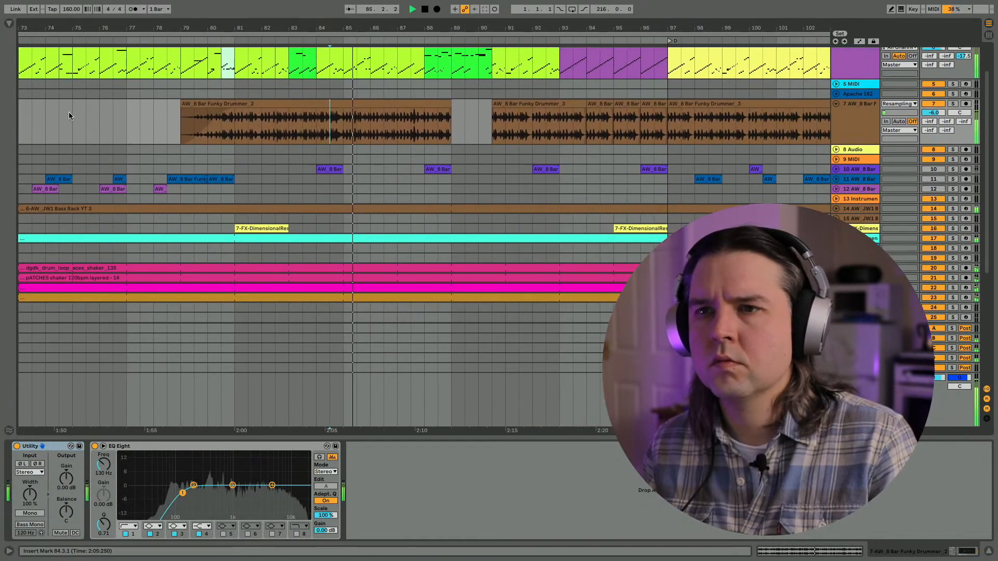
{"action": "left_click", "coordinate": [129, 107]}
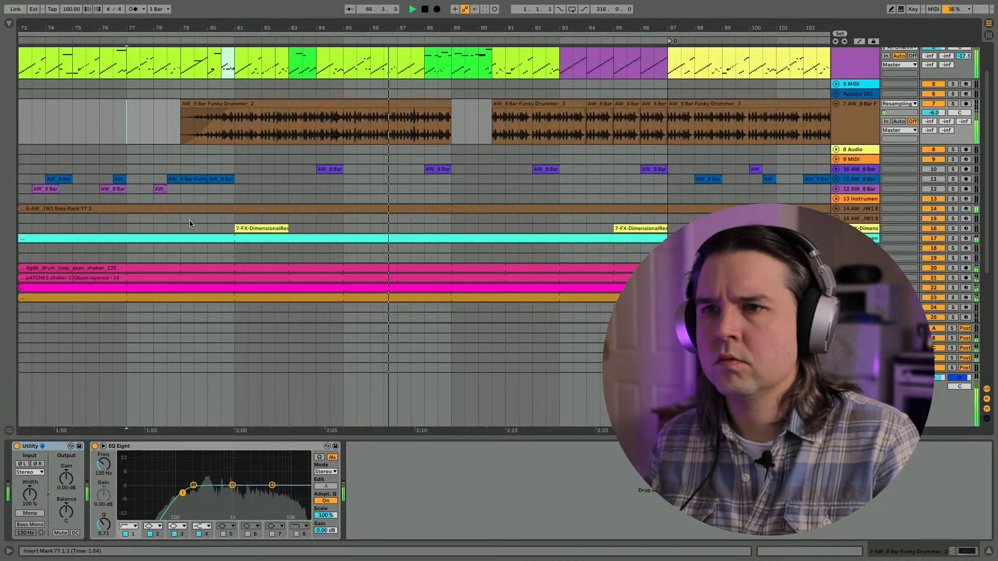
- Copy the four MASTER clips in bars 93 to 97 of AW_Tiny Break Rack and paste them at bar 89
{"action": "scroll", "coordinate": [341, 138], "scroll_direction": "up", "scroll_amount": 2}
{"action": "scroll", "coordinate": [340, 139], "scroll_direction": "right", "scroll_amount": 2}
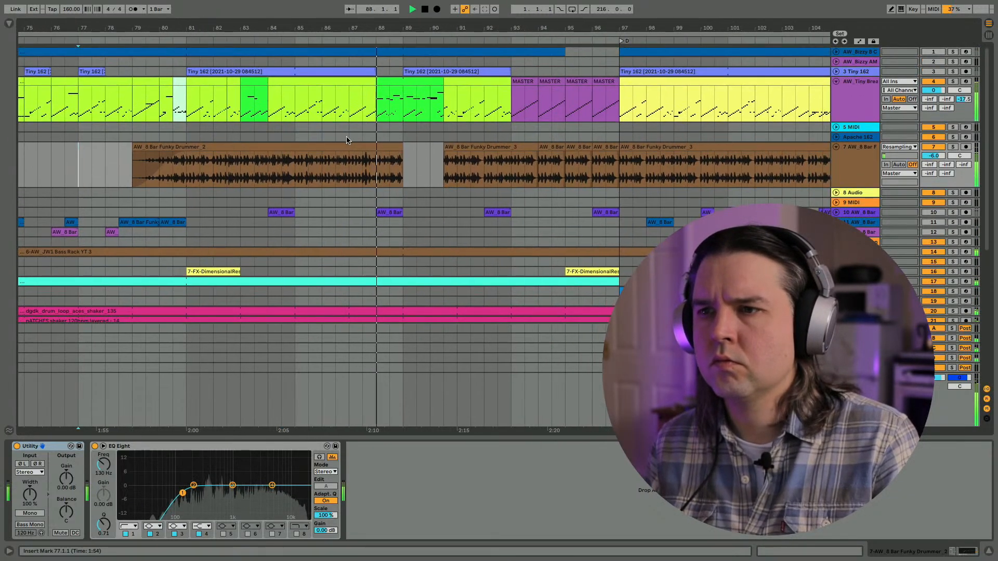
{"action": "left_click_drag", "start_coordinate": [510, 100], "coordinate": [623, 87]}
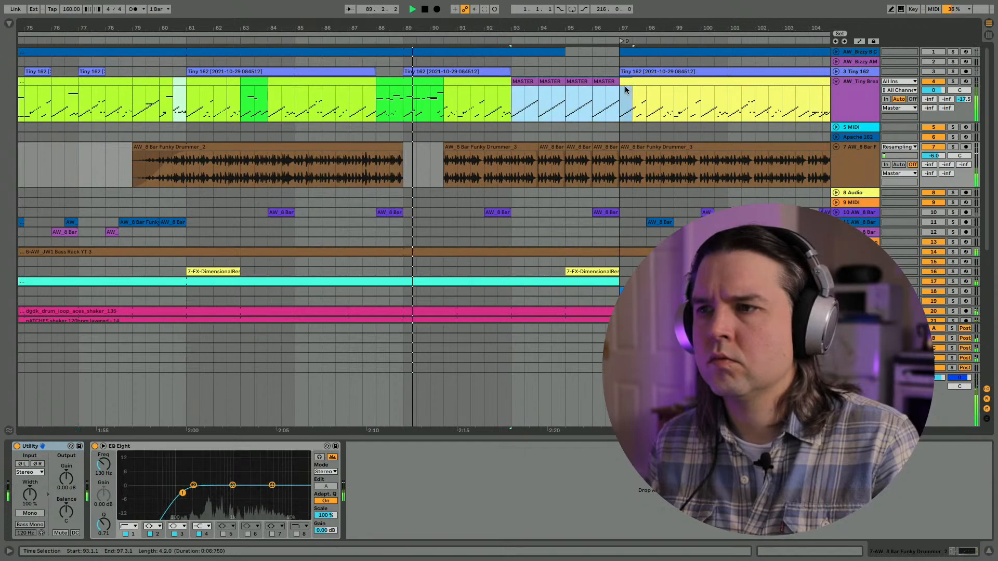
{"action": "left_click", "coordinate": [405, 112]}
{"action": "key", "text": "ctrl+v"}
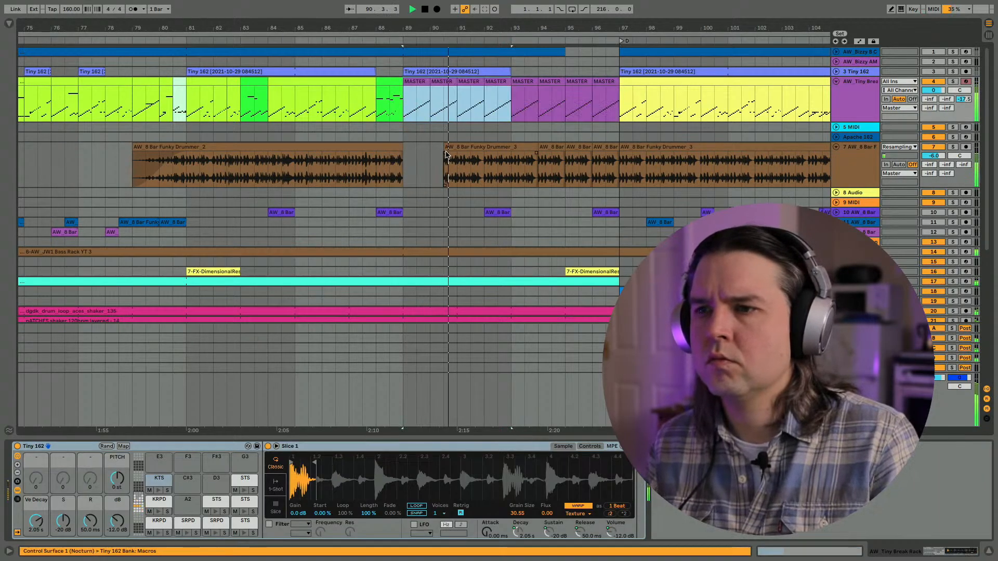
- Copy the two one-bar Funky Drummer segments in bars 93 and 94, paste them at bar 89, and duplicate them up to bar 93
{"action": "left_click_drag", "start_coordinate": [516, 171], "coordinate": [564, 171]}
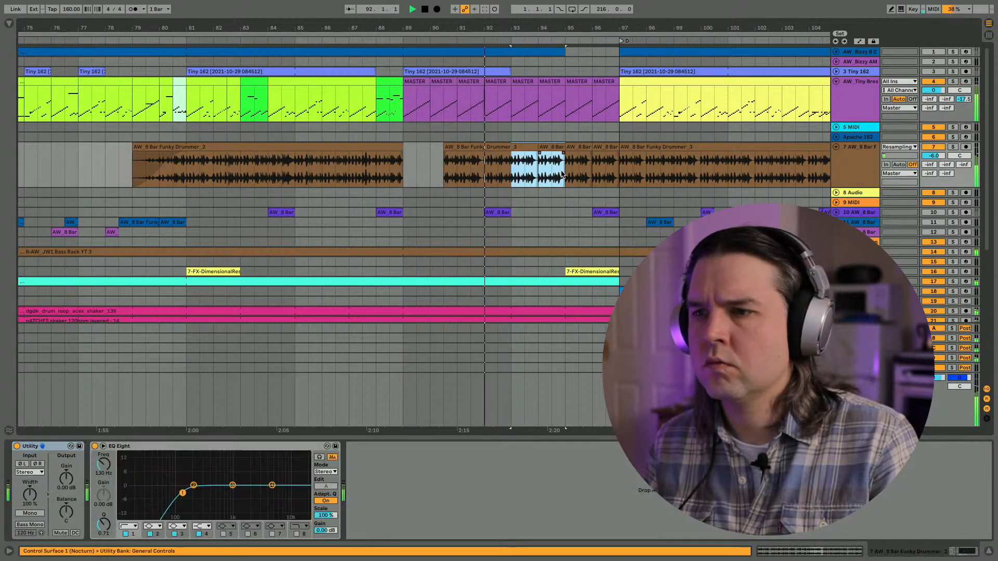
{"action": "left_click", "coordinate": [404, 167]}
{"action": "key", "text": "ctrl+v"}
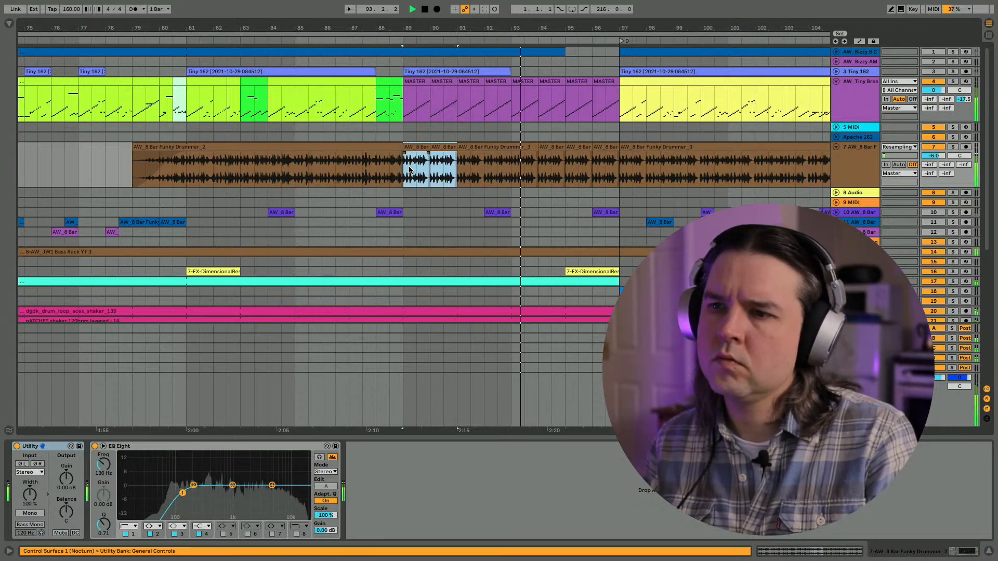
{"action": "key", "text": "space"}
{"action": "key", "text": "space"}
{"action": "key", "text": "ctrl+d"}
{"action": "scroll", "coordinate": [410, 158], "scroll_direction": "right", "scroll_amount": 5}
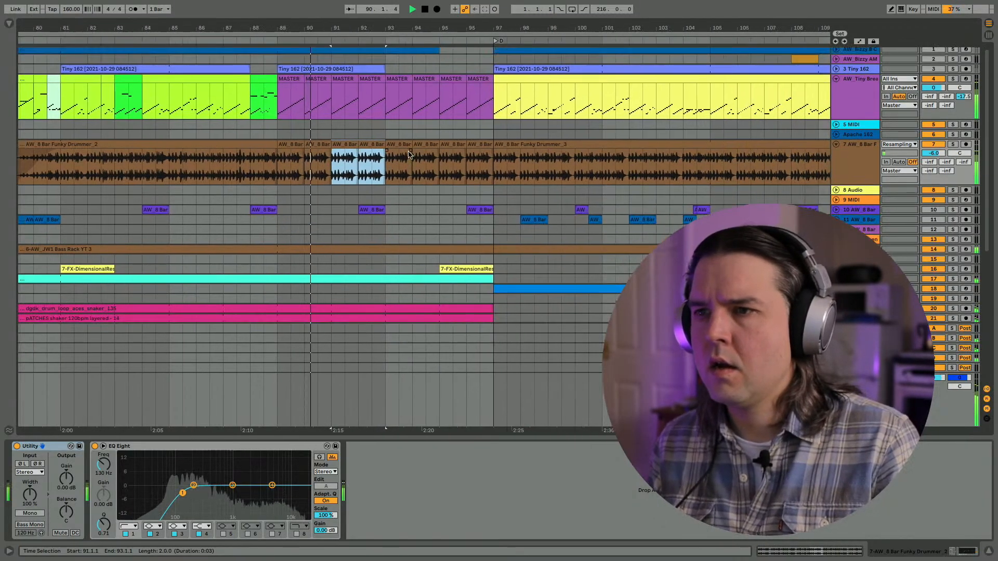
- Try repeating a half-bar segment from bar 93 to bar 97 on AW_Tiny Break Rack and the Funky Drummer track, and undo it
{"action": "left_click_drag", "start_coordinate": [385, 96], "coordinate": [396, 155]}
{"action": "key", "text": "ctrl+d"}
{"action": "key", "text": "ctrl+d"}
{"action": "key", "text": "ctrl+d"}
{"action": "key", "text": "ctrl+d"}
{"action": "key", "text": "ctrl+d"}
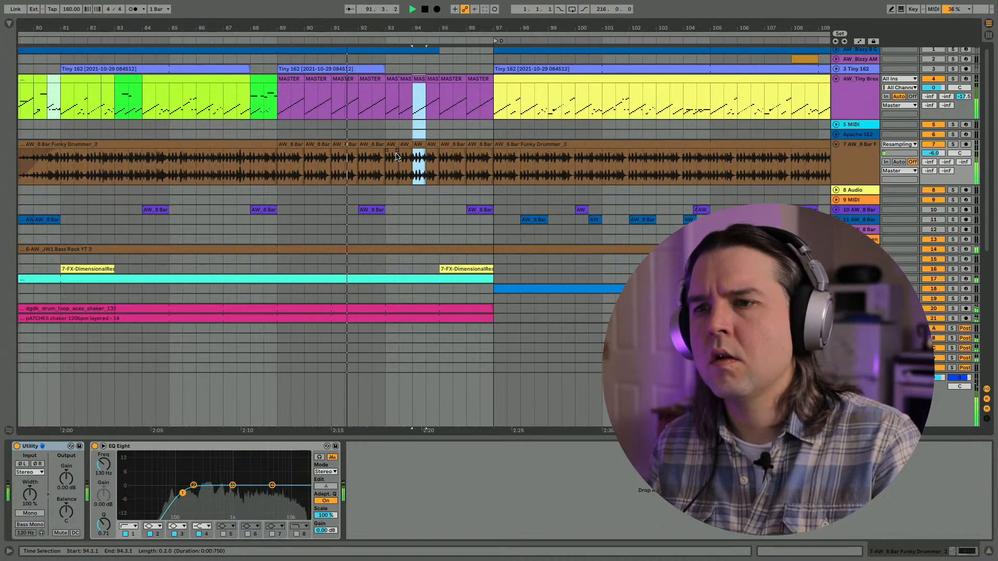
{"action": "key", "text": "ctrl+d"}
{"action": "key", "text": "ctrl+d"}
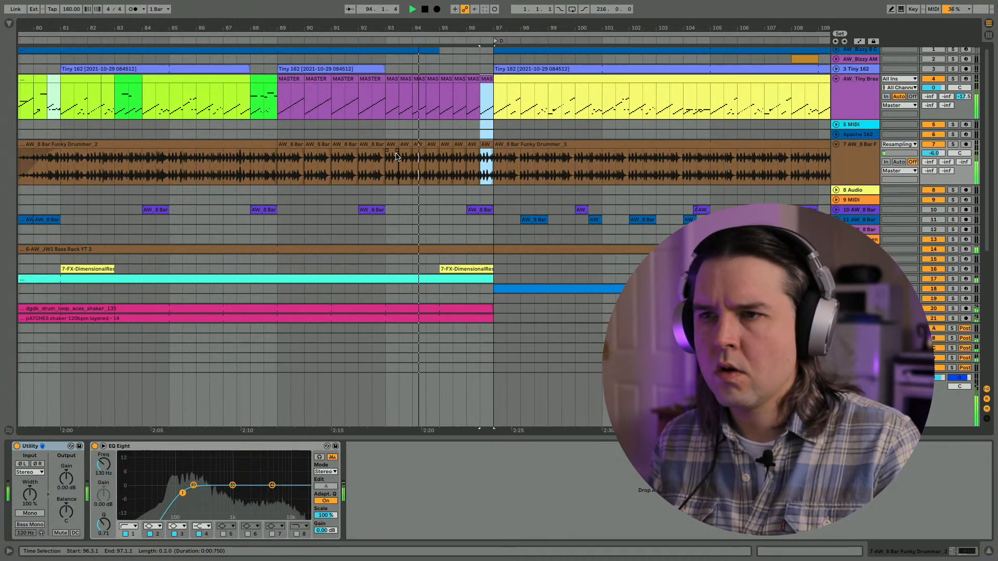
{"action": "key", "text": "ctrl+z"}
{"action": "key", "text": "ctrl+z"}
{"action": "key", "text": "ctrl+z"}
{"action": "key", "text": "ctrl+z"}
{"action": "key", "text": "ctrl+z"}
{"action": "key", "text": "ctrl+z"}
{"action": "key", "text": "ctrl+z"}
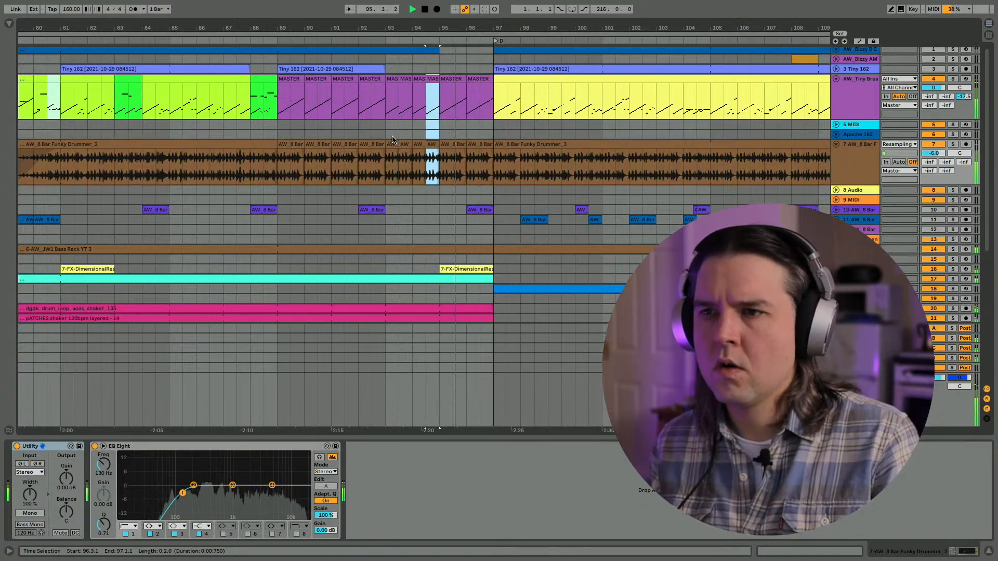
{"action": "left_click", "coordinate": [210, 174]}
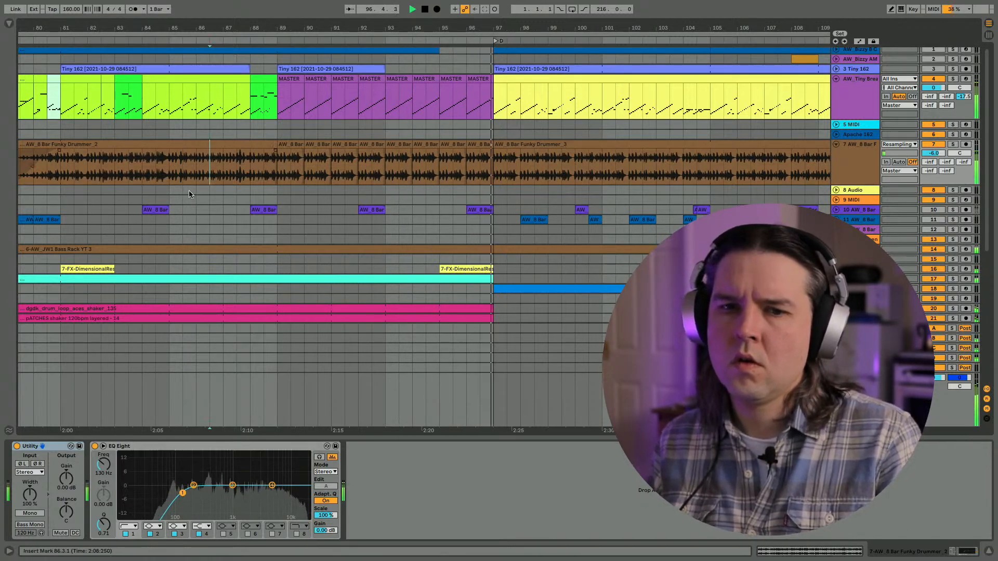
- Play the build from bar 87 and display the VHS macro's automation on the Master track
{"action": "scroll", "coordinate": [182, 187], "scroll_direction": "down", "scroll_amount": 1}
{"action": "scroll", "coordinate": [182, 186], "scroll_direction": "down", "scroll_amount": 4}
{"action": "key", "text": "Tab"}
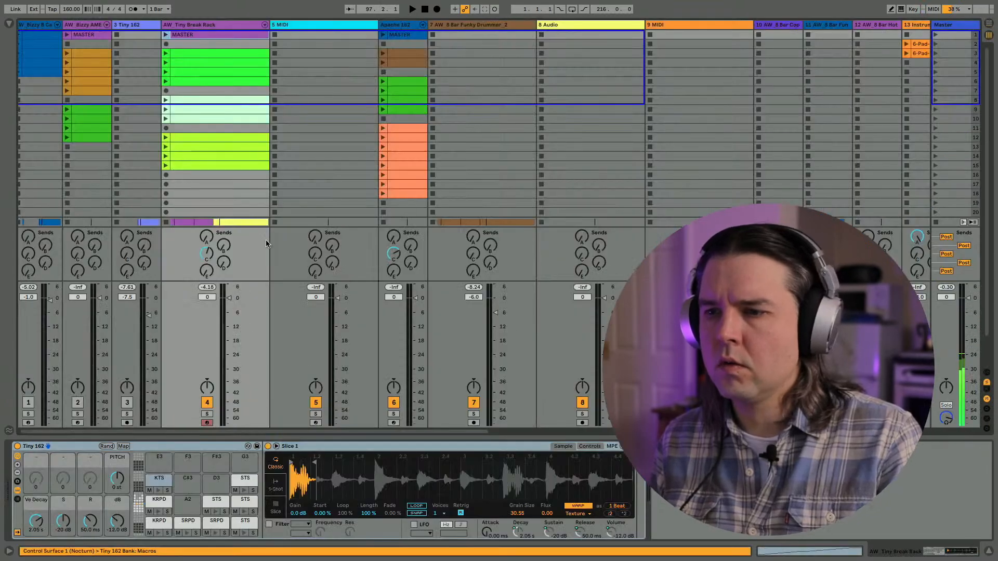
{"action": "left_click", "coordinate": [955, 28]}
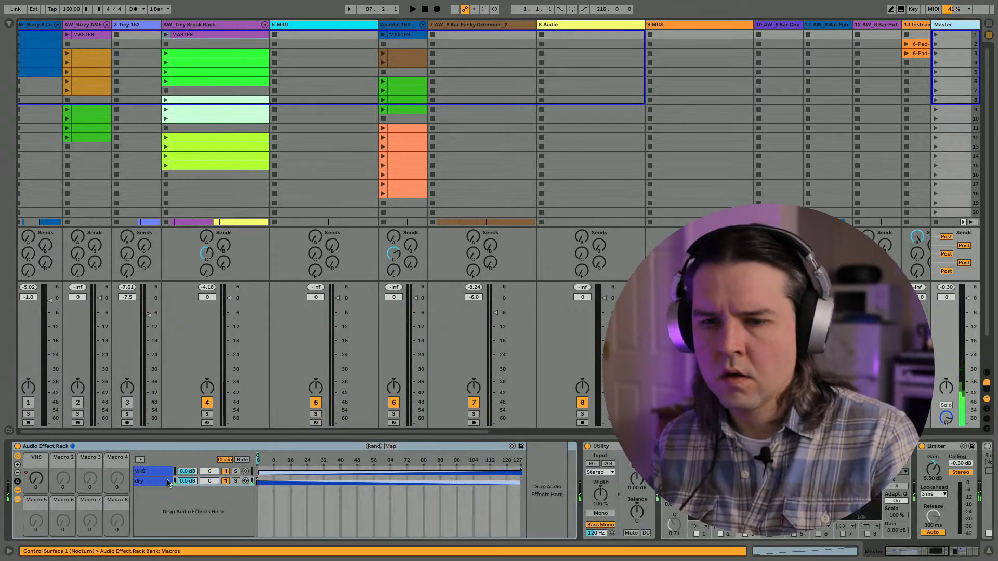
{"action": "key", "text": "Tab"}
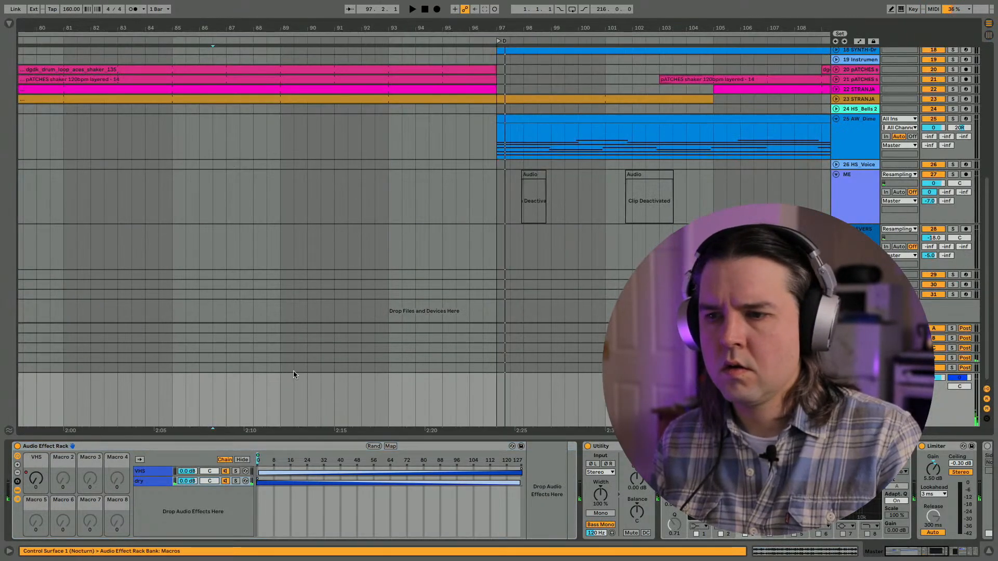
{"action": "left_click", "coordinate": [234, 295]}
{"action": "key", "text": "space"}
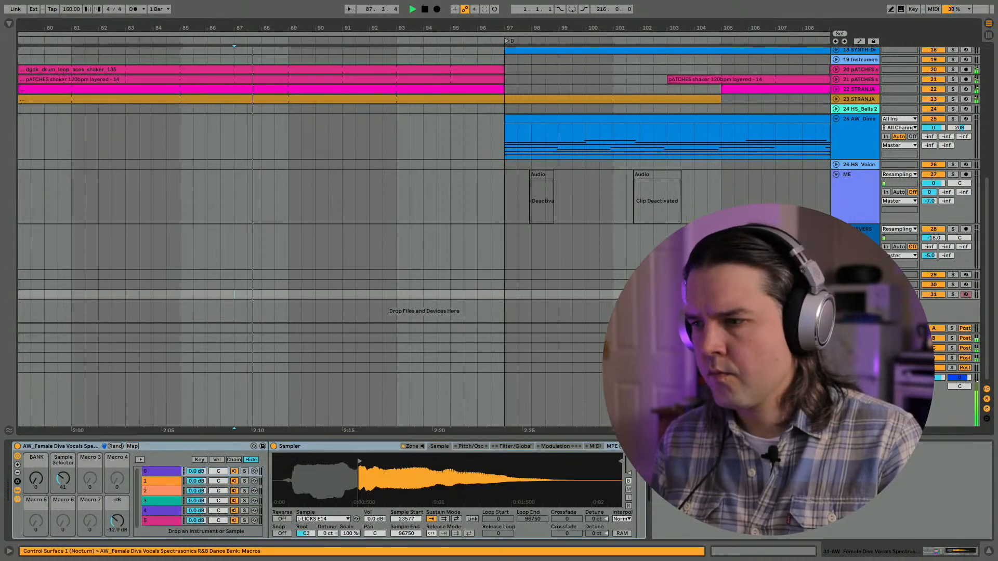
{"action": "left_click", "coordinate": [854, 382]}
{"action": "left_click", "coordinate": [35, 481]}
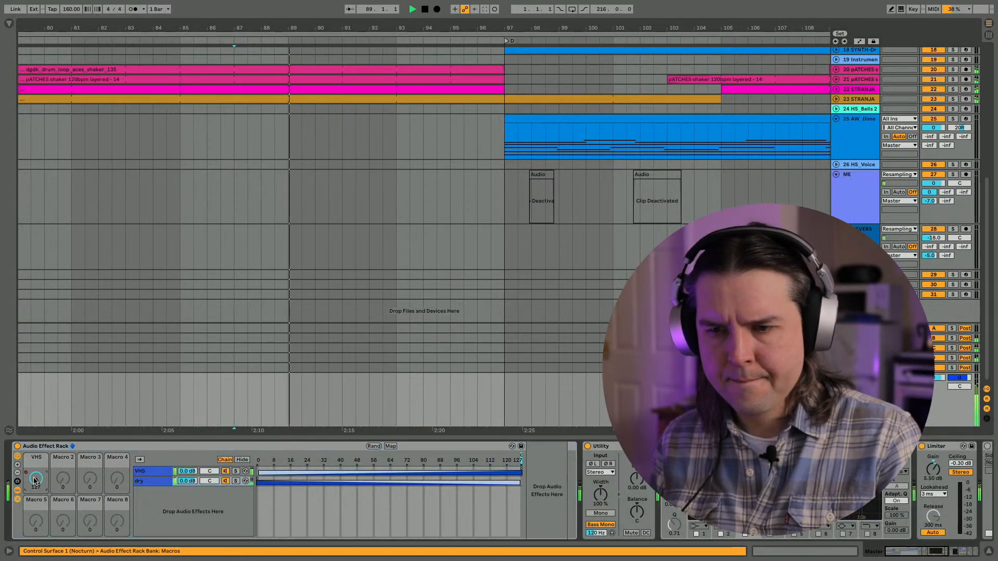
{"action": "key", "text": "a"}
{"action": "key", "text": "space"}
- Search the Max for Live devices for "PITCH" and expand PitchDrop among the Max audio effects
{"action": "left_click", "coordinate": [9, 24]}
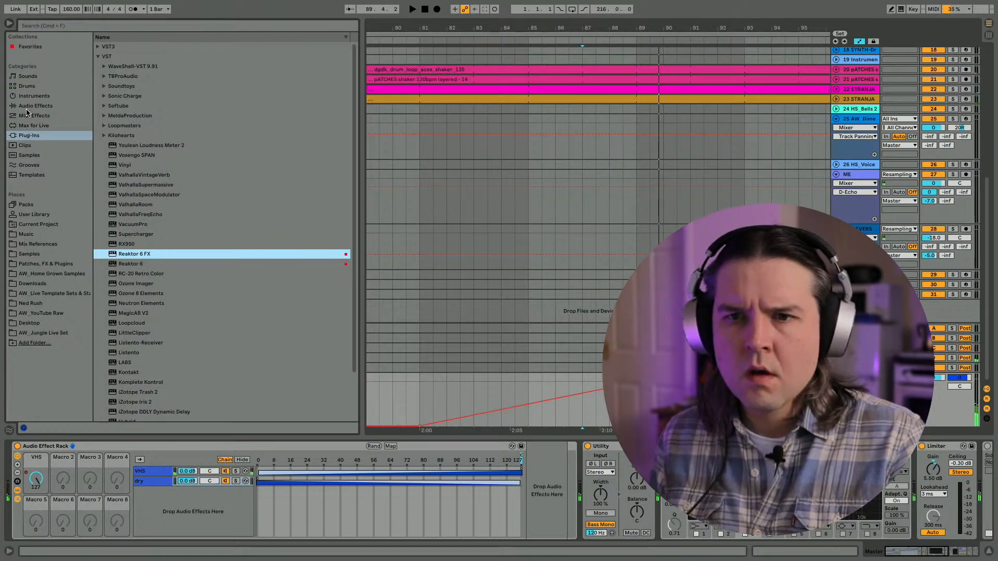
{"action": "left_click", "coordinate": [31, 126]}
{"action": "left_click", "coordinate": [39, 27]}
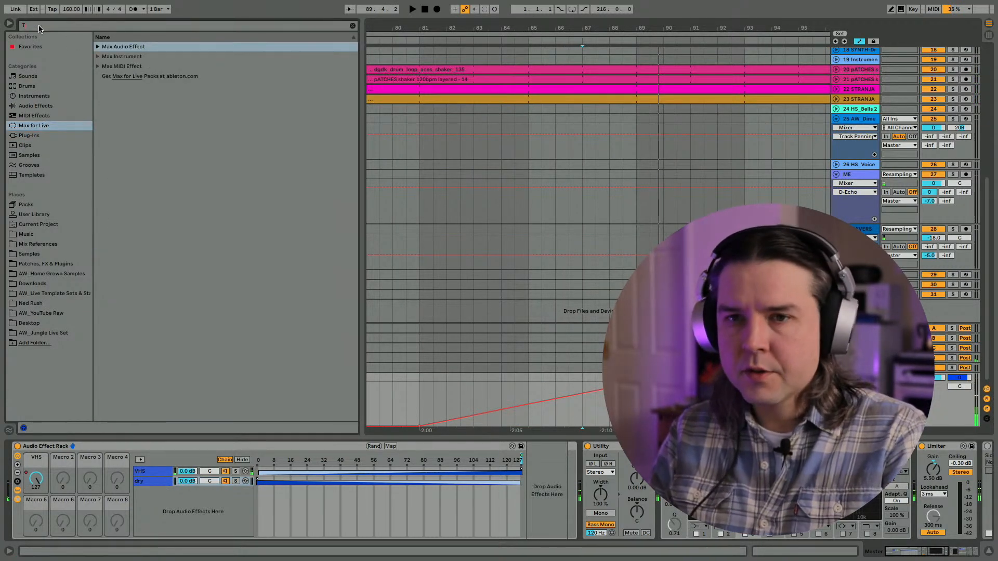
{"action": "type", "text": "pi"}
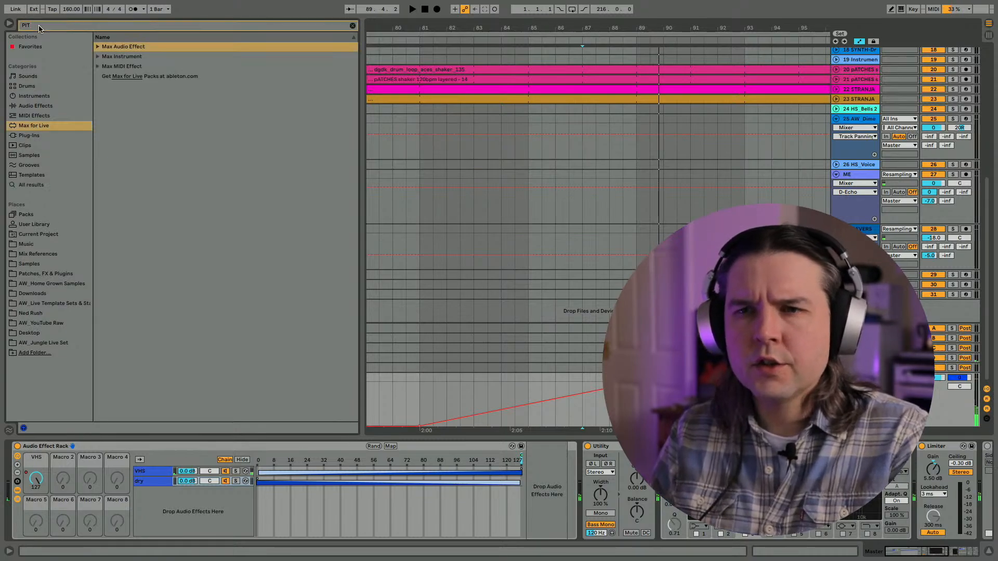
{"action": "left_click", "coordinate": [98, 47]}
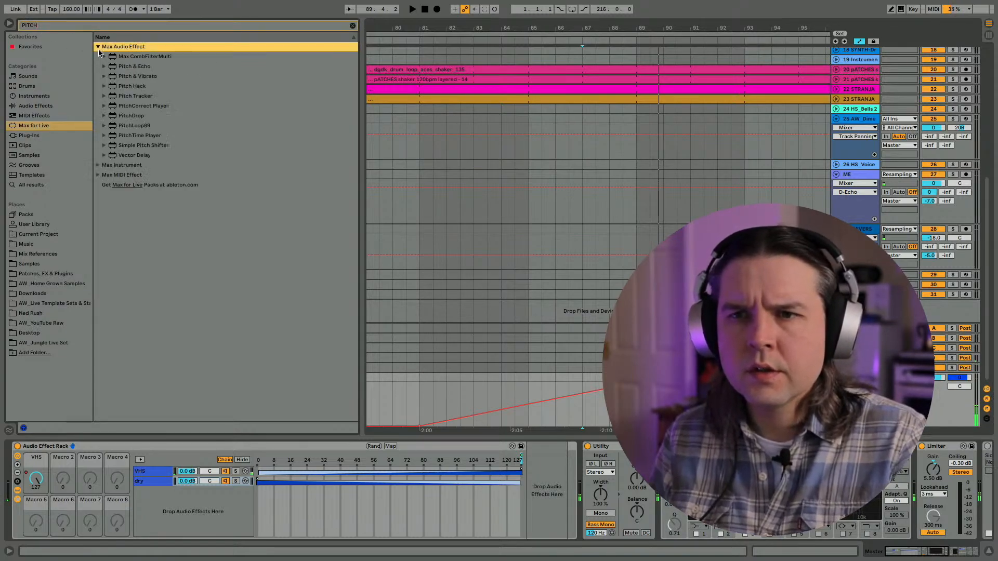
{"action": "left_click", "coordinate": [102, 85]}
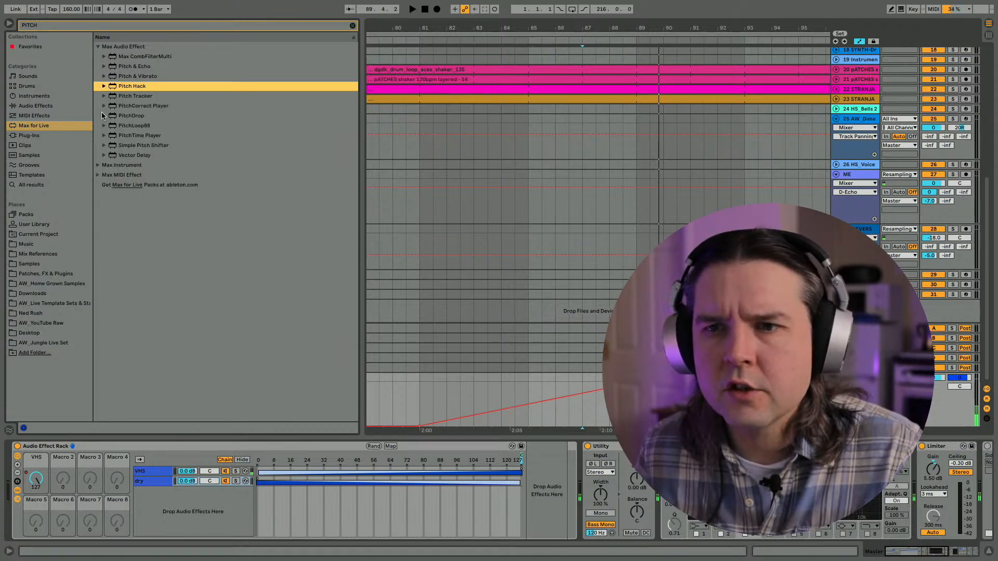
{"action": "left_click", "coordinate": [104, 116]}
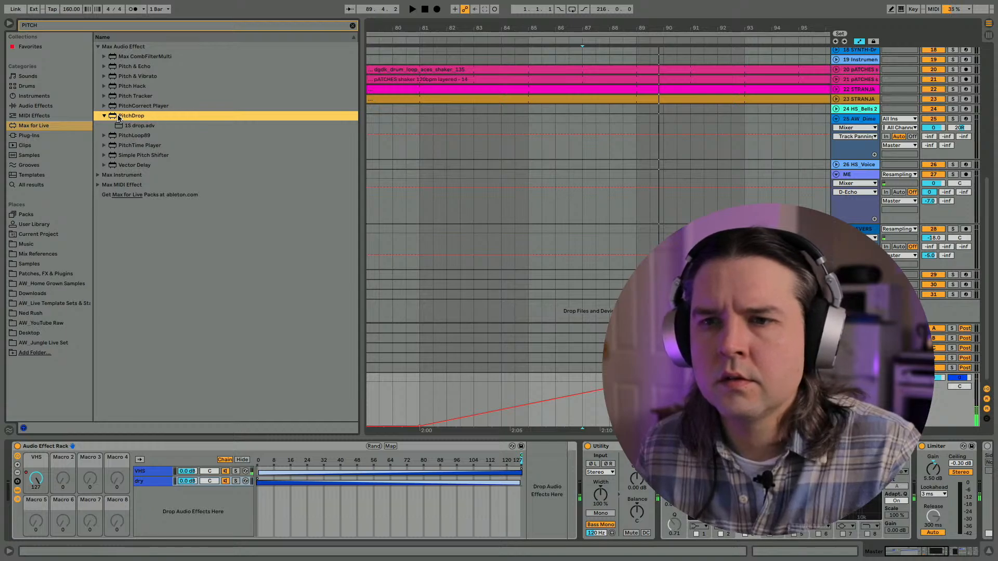
- Add PitchDrop to the Master and place it between the collapsed Audio Effect Rack and Utility
{"action": "left_click_drag", "start_coordinate": [1, 545], "coordinate": [10, 524]}
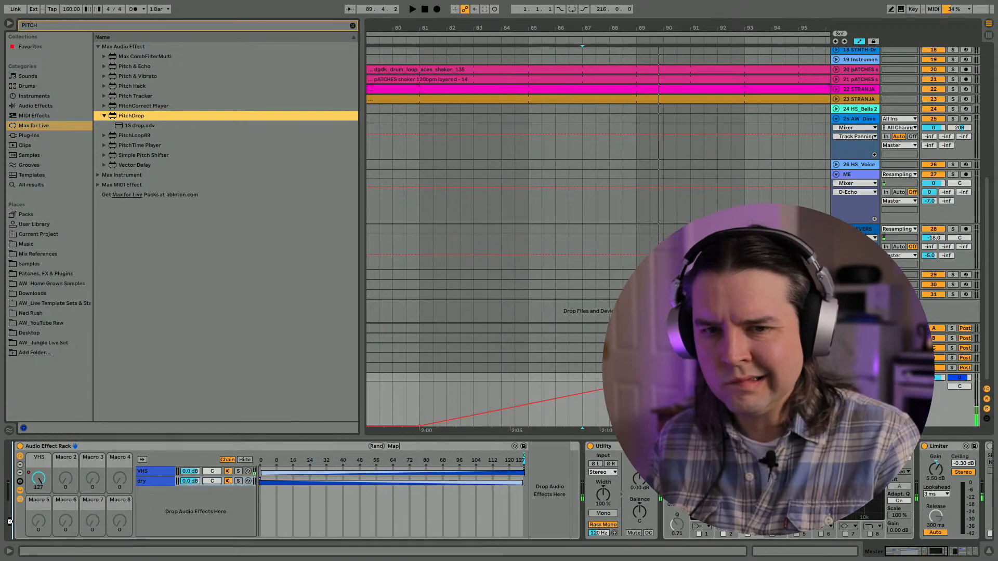
{"action": "left_click_drag", "start_coordinate": [10, 522], "coordinate": [10, 524]}
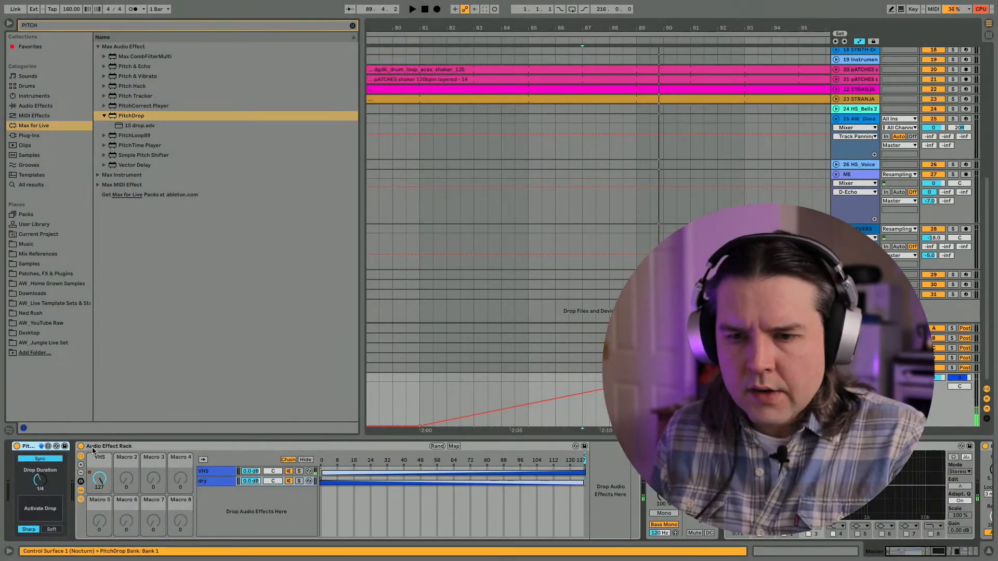
{"action": "double_click", "coordinate": [93, 448]}
{"action": "left_click", "coordinate": [32, 447]}
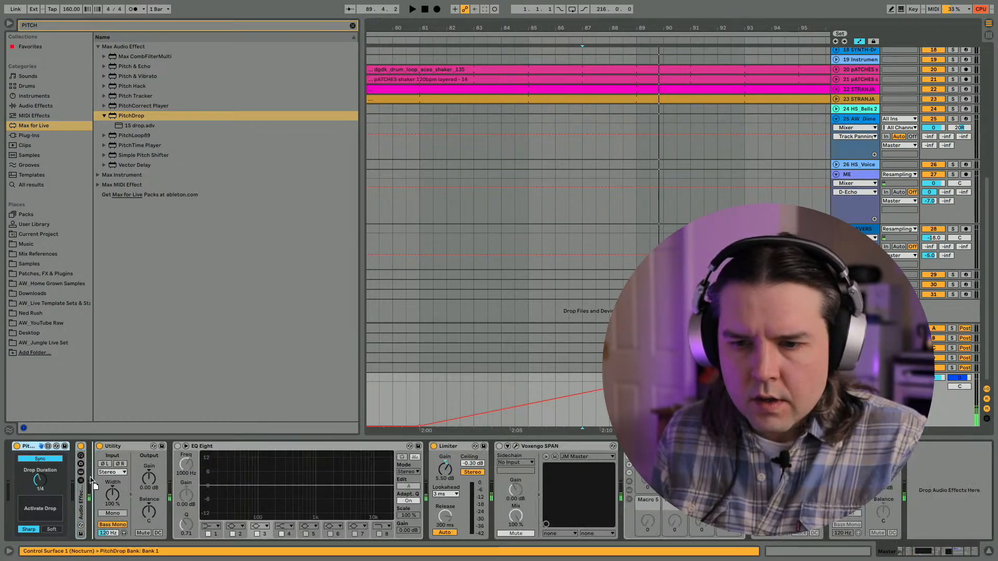
{"action": "left_click_drag", "start_coordinate": [90, 476], "coordinate": [91, 476]}
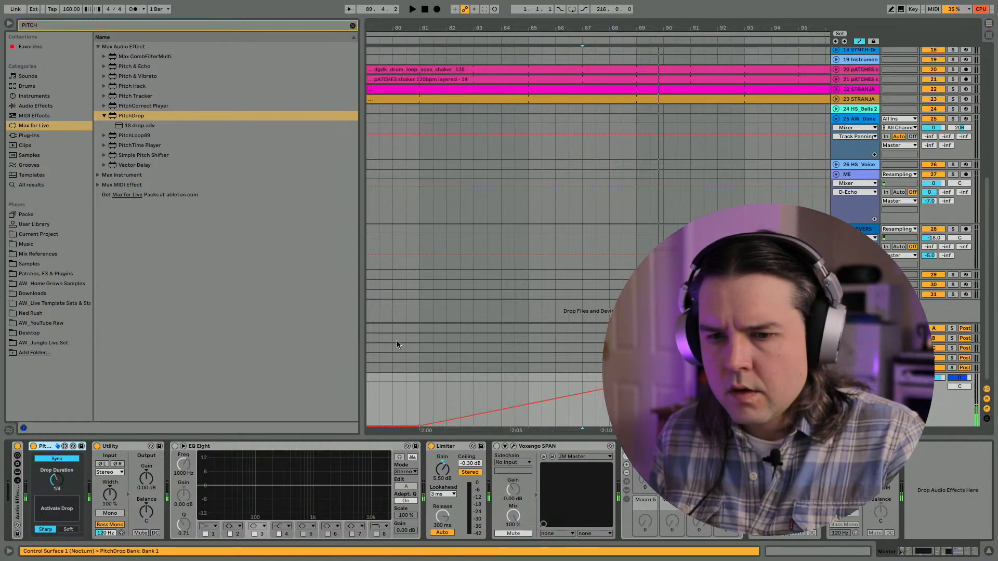
- Set PitchDrop to Soft and test its drop while playing from bar 87
{"action": "left_click", "coordinate": [67, 530]}
{"action": "key", "text": "space"}
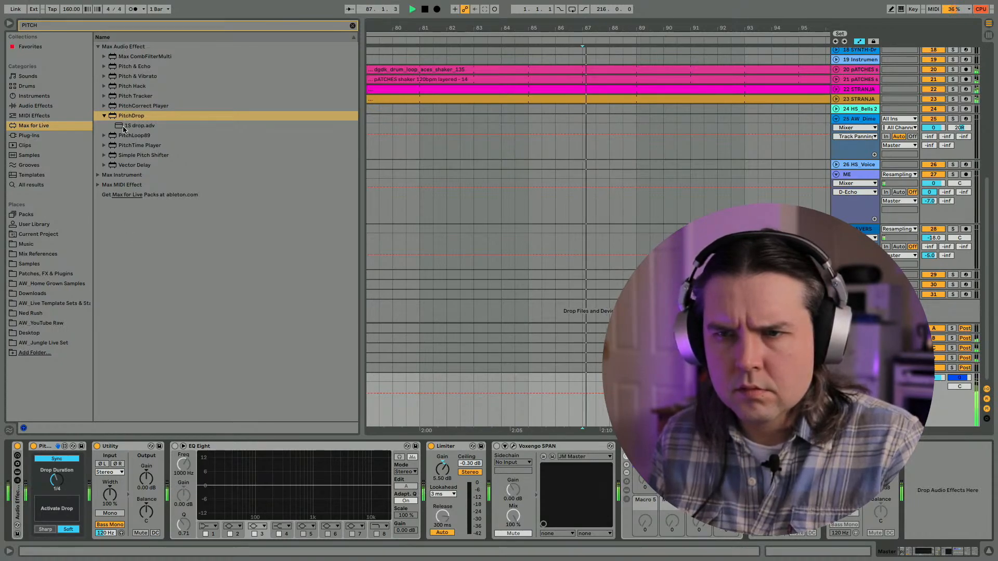
{"action": "left_click", "coordinate": [56, 509]}
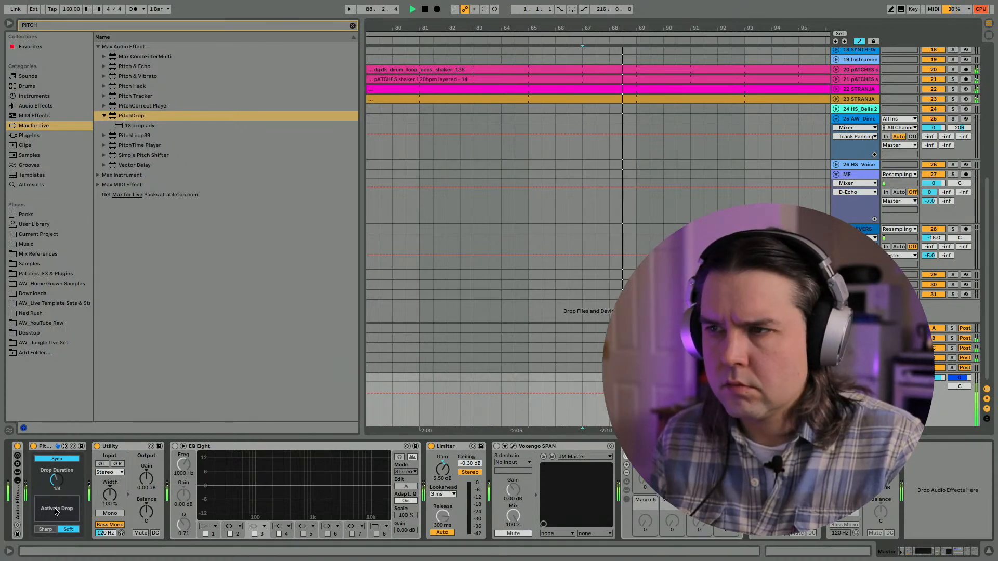
{"action": "left_click", "coordinate": [56, 512]}
{"action": "left_click", "coordinate": [56, 509]}
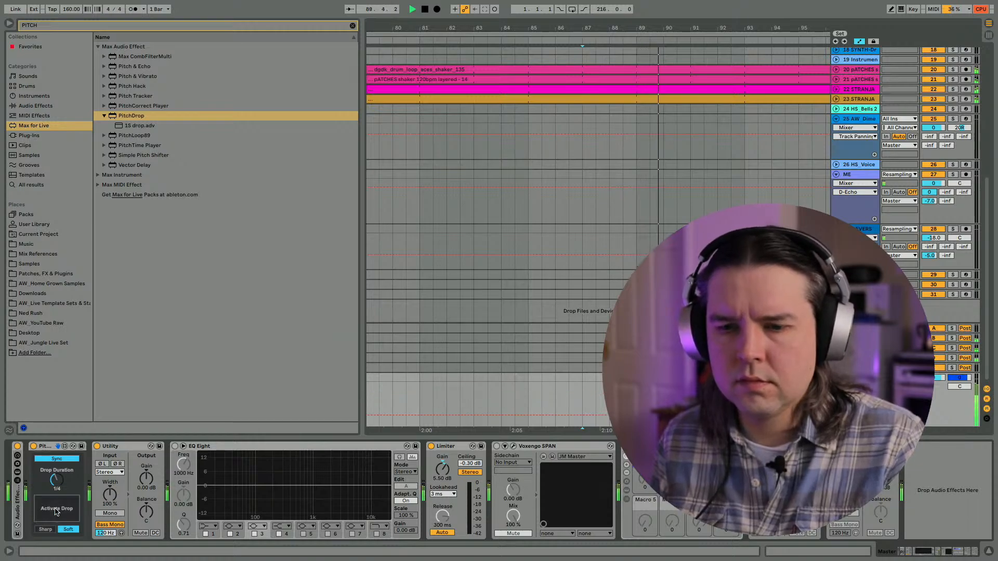
- Set PitchDrop's synced drop duration to 1/2 and trigger the drop again during playback
{"action": "left_click_drag", "start_coordinate": [56, 482], "coordinate": [54, 504]}
{"action": "left_click", "coordinate": [53, 506]}
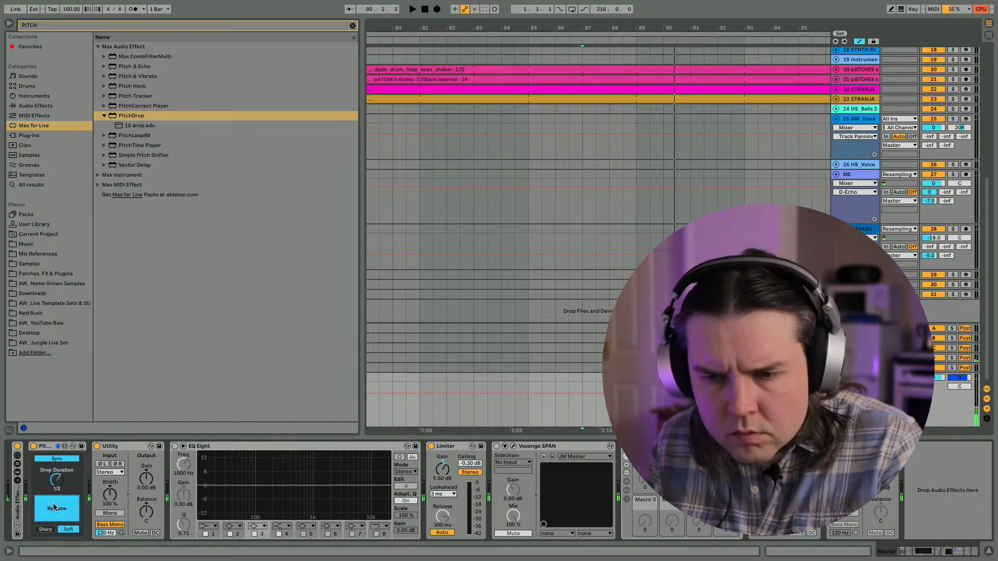
{"action": "left_click", "coordinate": [54, 506]}
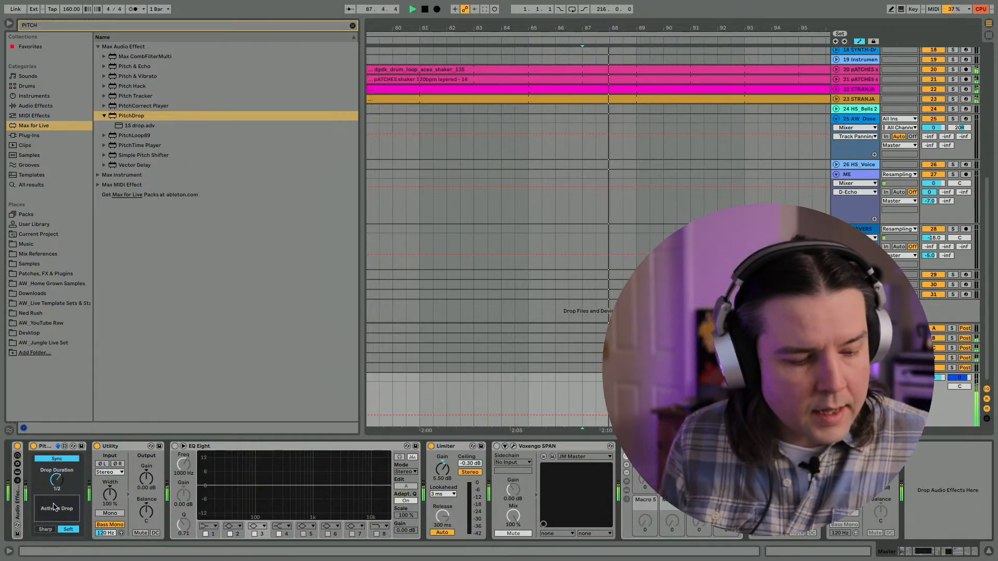
{"action": "left_click", "coordinate": [54, 508]}
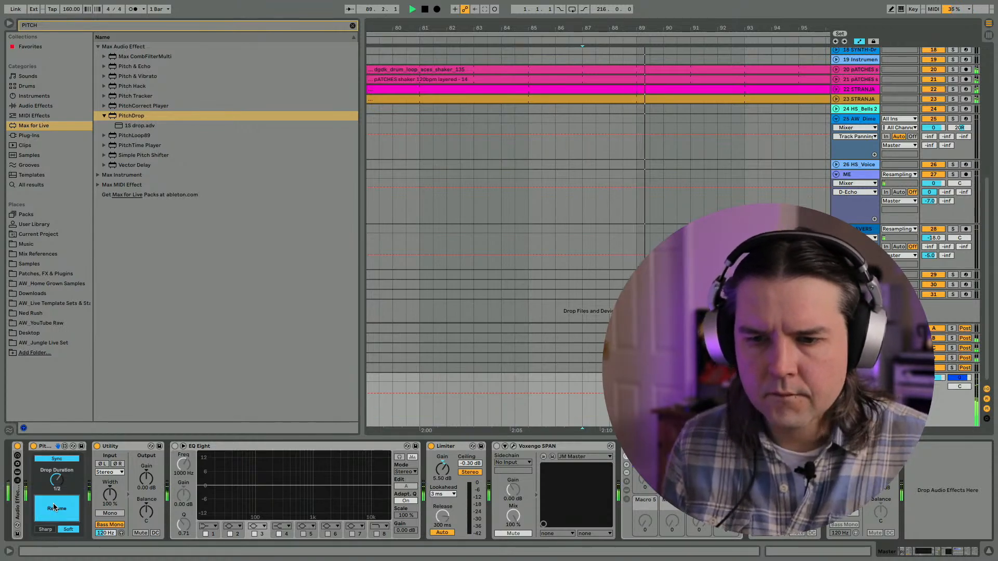
- Show the VHS automation of the Master's expanded Audio Effect Rack with the browser closed, and audition the build from bar 89
{"action": "left_click", "coordinate": [9, 23]}
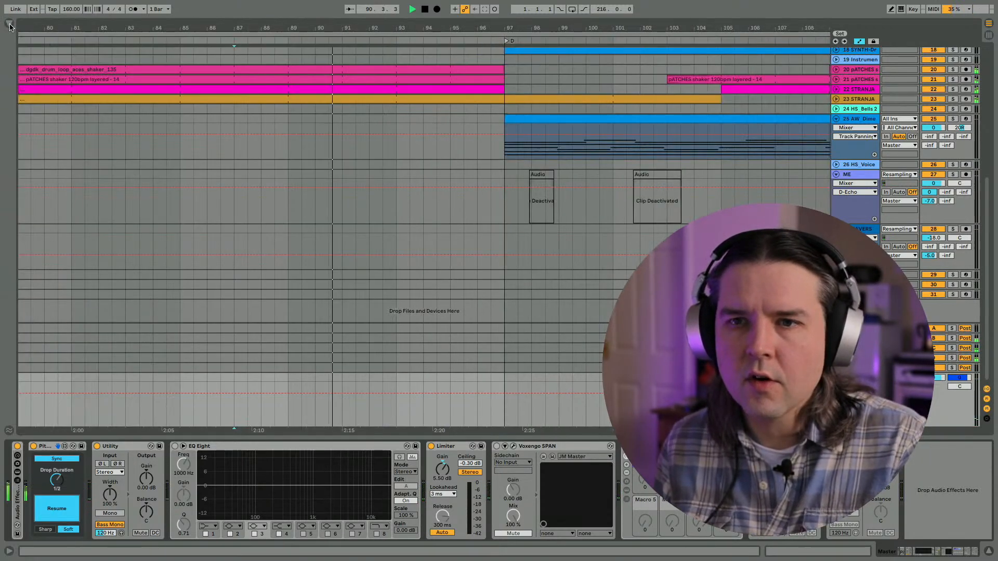
{"action": "key", "text": "space"}
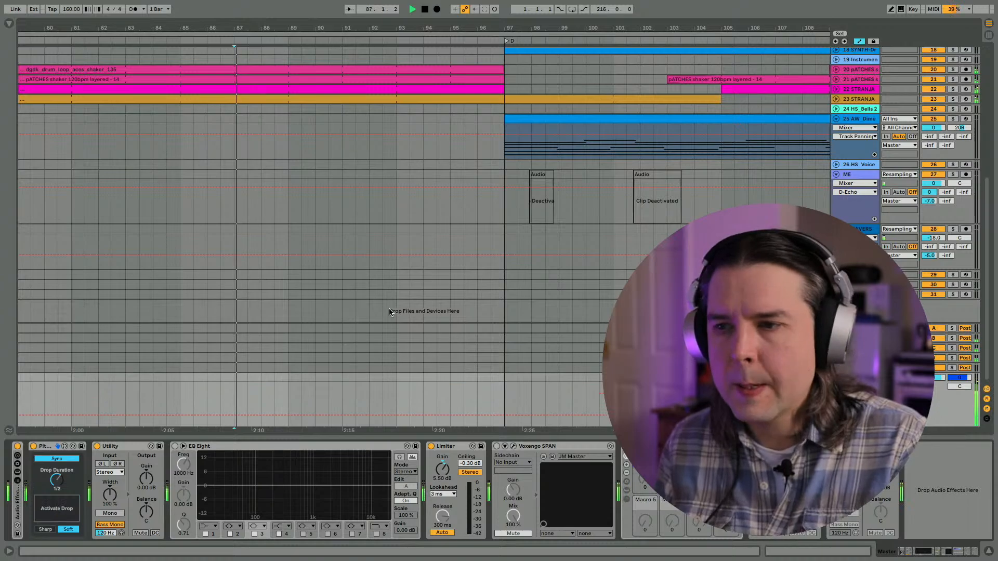
{"action": "double_click", "coordinate": [13, 513]}
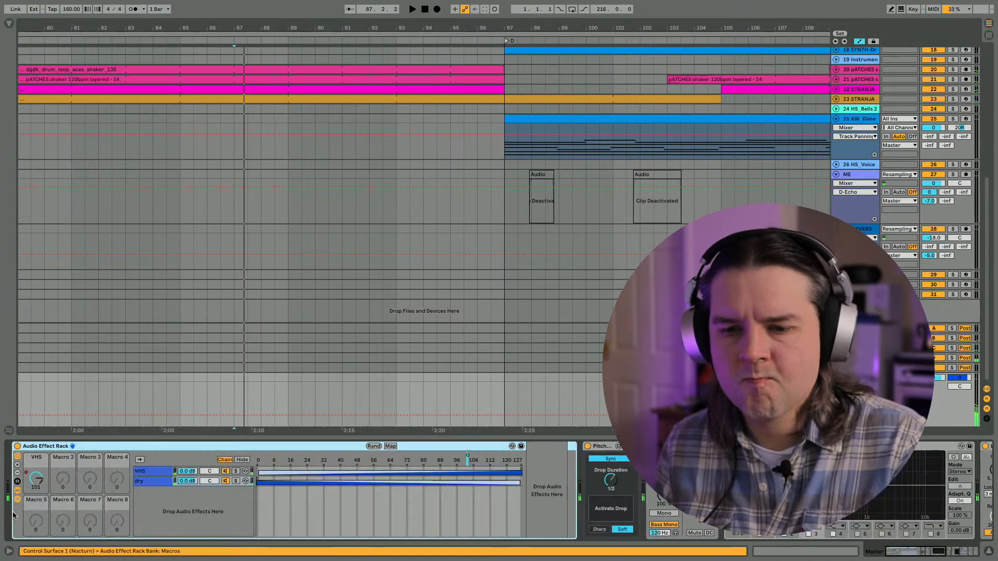
{"action": "left_click", "coordinate": [40, 479]}
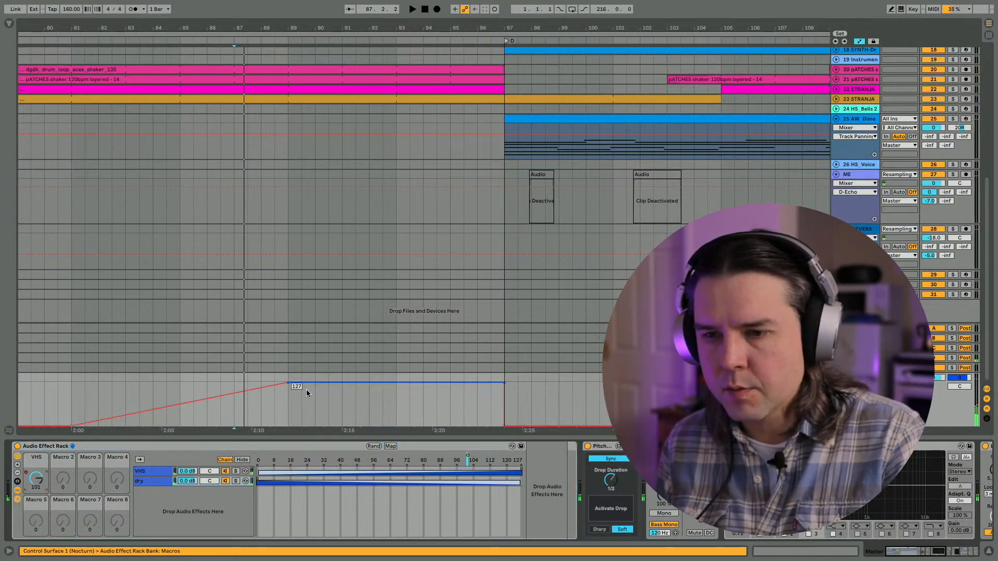
{"action": "left_click", "coordinate": [285, 401]}
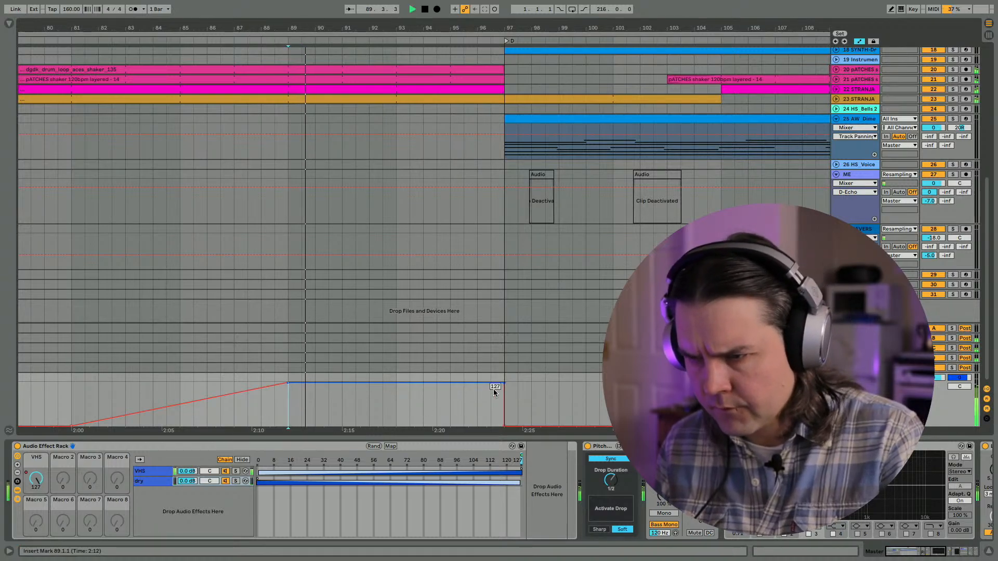
{"action": "scroll", "coordinate": [367, 407], "scroll_direction": "left", "scroll_amount": 1}
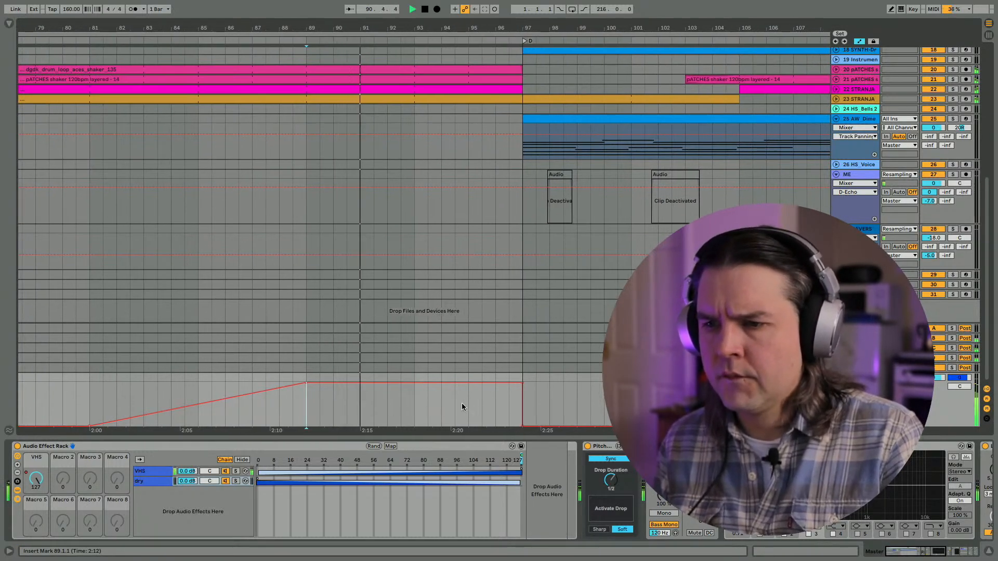
{"action": "scroll", "coordinate": [413, 246], "scroll_direction": "up", "scroll_amount": 8}
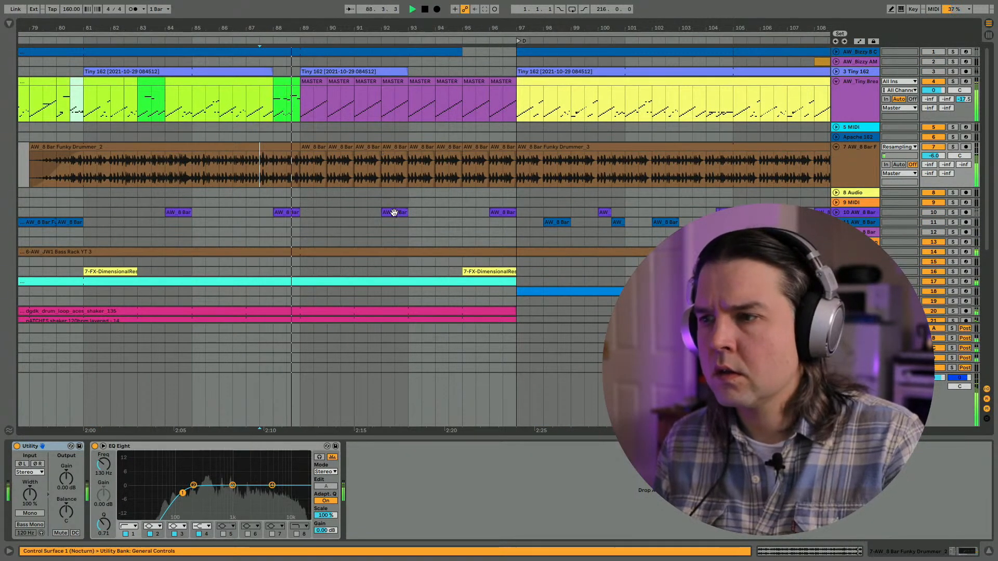
- Unfold the AW_JW1 Bass Rack track and delete the bass from bar 93.3 to 95 and from 95.3 to 96.3
{"action": "left_click", "coordinate": [854, 214]}
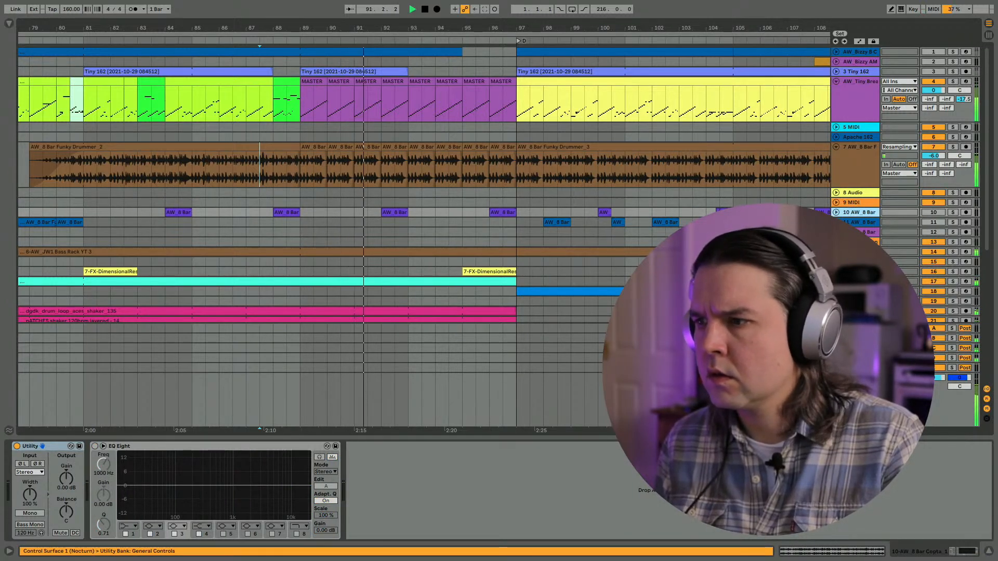
{"action": "left_click", "coordinate": [836, 251]}
{"action": "left_click", "coordinate": [420, 284]}
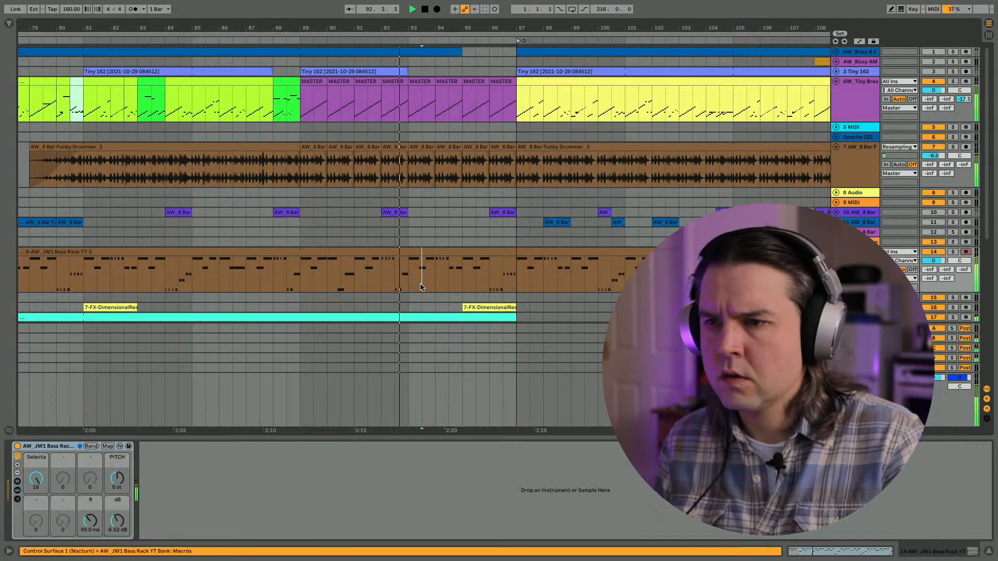
{"action": "left_click_drag", "start_coordinate": [420, 286], "coordinate": [507, 279]}
{"action": "key", "text": "Delete"}
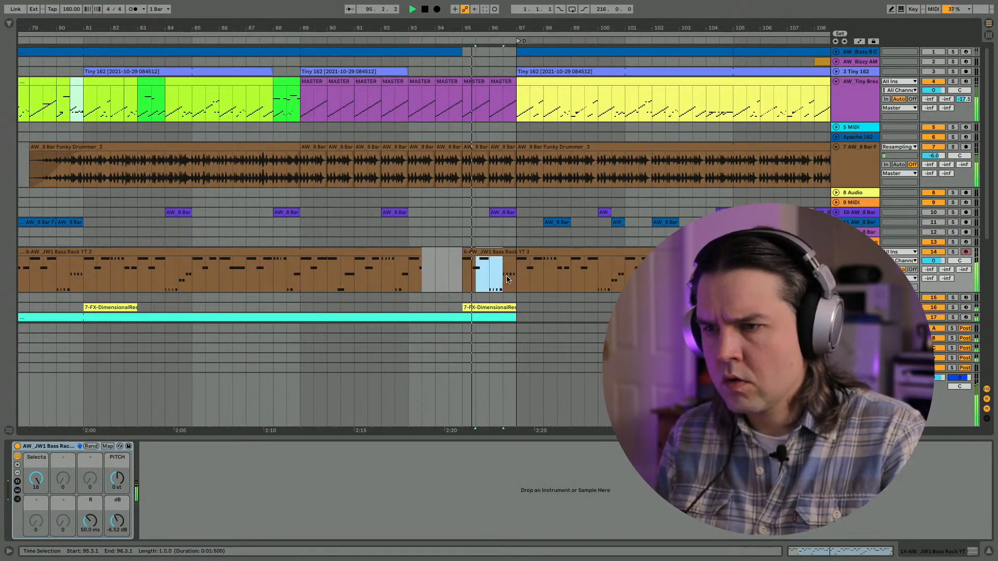
{"action": "key", "text": "Delete"}
{"action": "left_click", "coordinate": [509, 251]}
{"action": "key", "text": "Delete"}
{"action": "key", "text": "ctrl+z"}
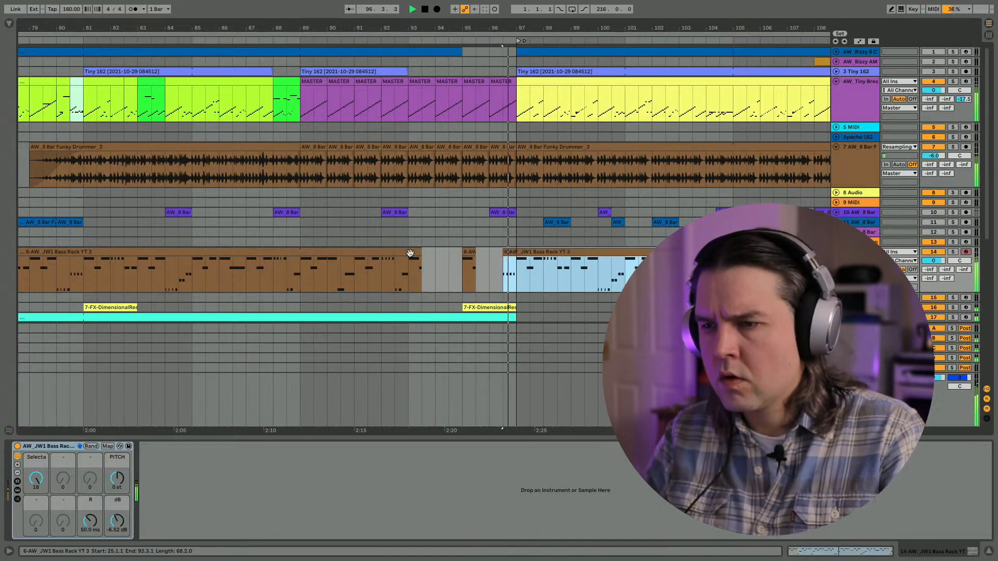
- Delete the bass from bar 96.3 to 97, and cut one-bar gaps in it at bars 90 and 92
{"action": "left_click_drag", "start_coordinate": [488, 267], "coordinate": [513, 266]}
{"action": "key", "text": "Delete"}
{"action": "left_click", "coordinate": [522, 252]}
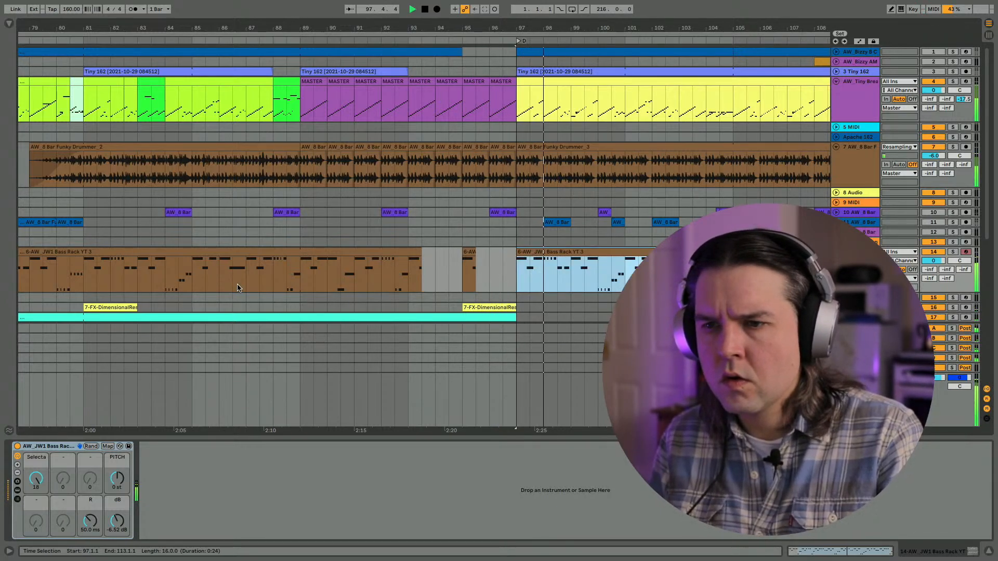
{"action": "left_click", "coordinate": [238, 288]}
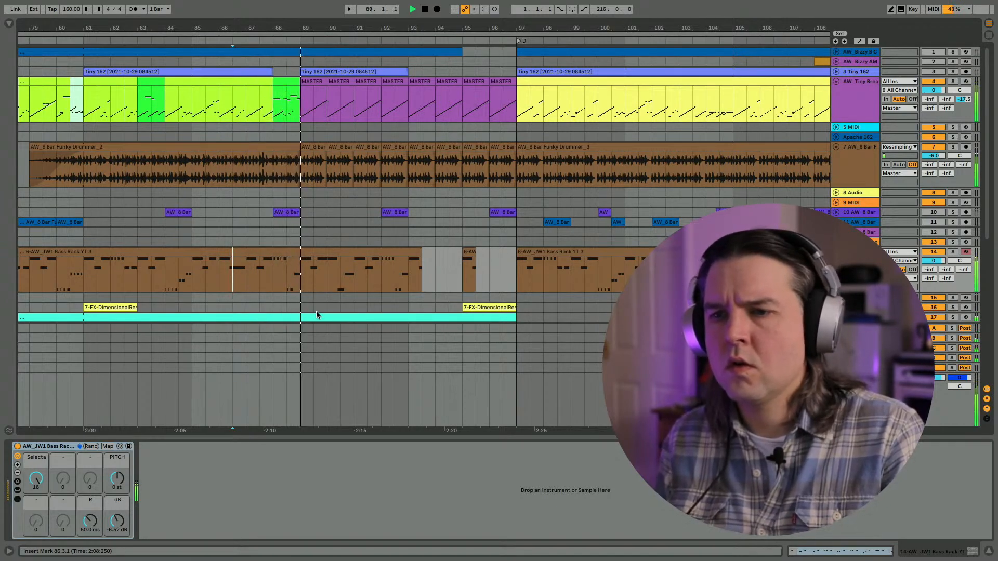
{"action": "left_click_drag", "start_coordinate": [328, 283], "coordinate": [403, 281]}
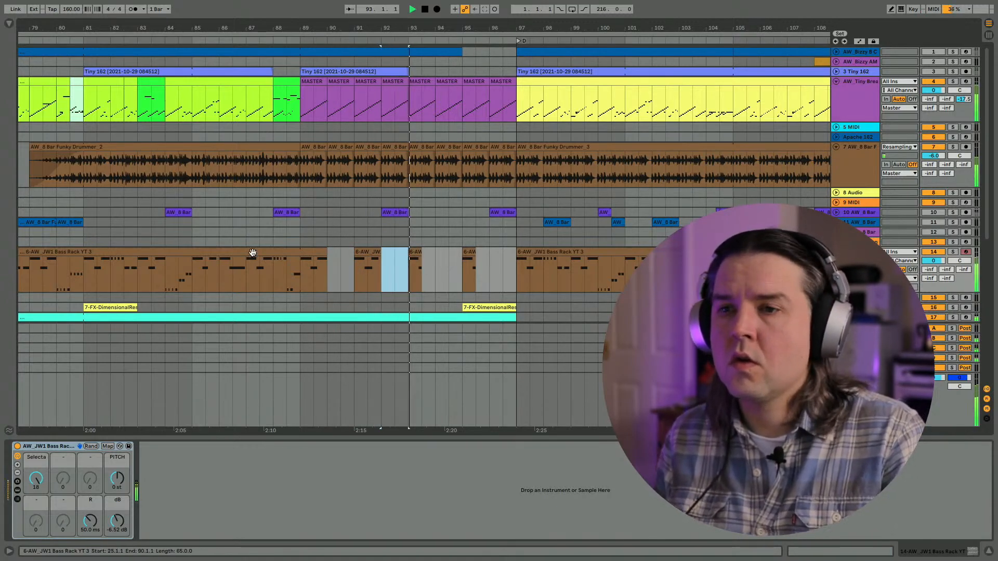
- Unfold the FX-DimensionalResort track and audition the build with the bass gaps from bar 87.3
{"action": "scroll", "coordinate": [229, 284], "scroll_direction": "down", "scroll_amount": 5}
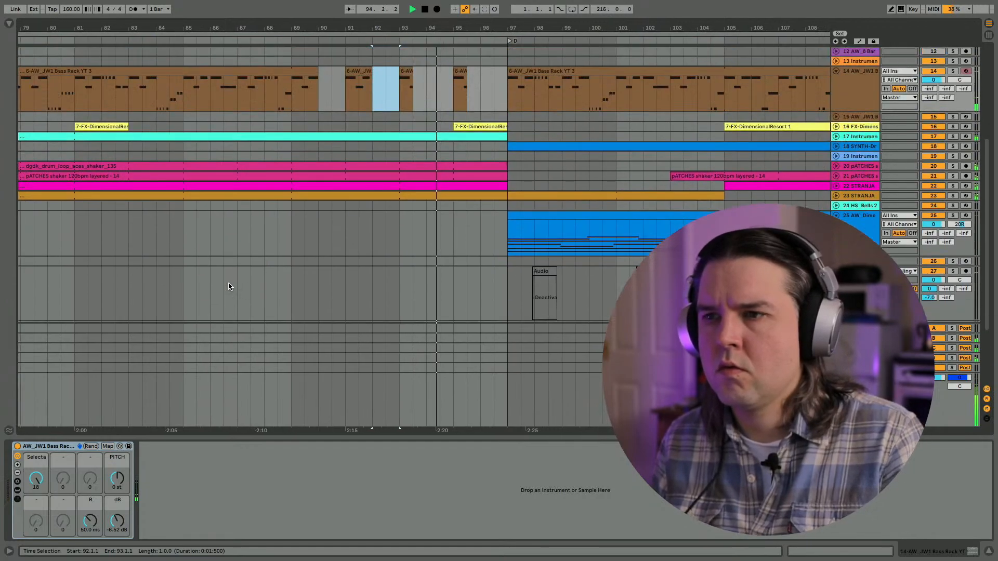
{"action": "scroll", "coordinate": [221, 274], "scroll_direction": "up", "scroll_amount": 3}
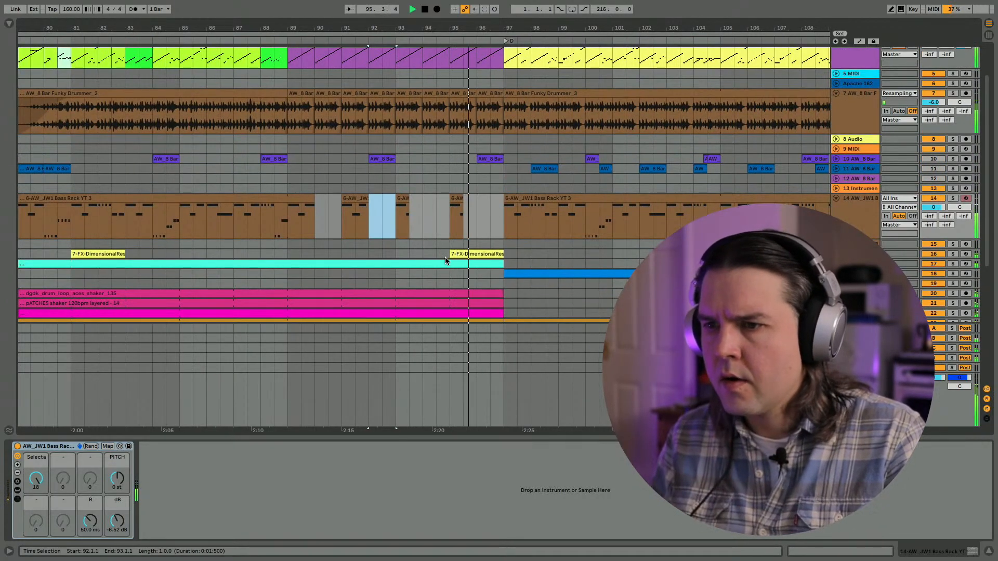
{"action": "left_click", "coordinate": [835, 254]}
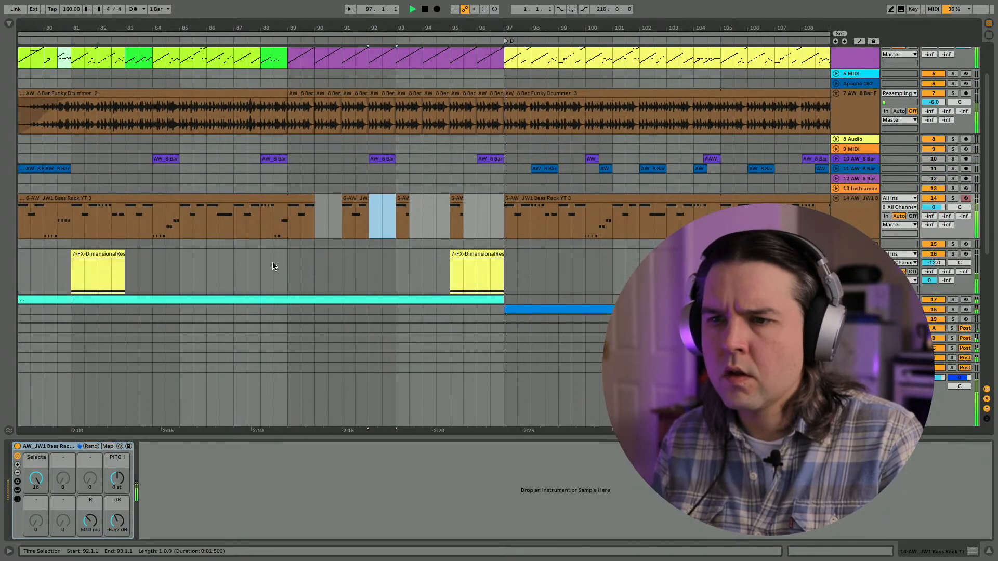
{"action": "left_click", "coordinate": [248, 266]}
{"action": "key", "text": "space"}
- Move the end of the Master's VHS automation plateau to bar 93, ramping down to bar 97, and audition from bar 91
{"action": "left_click", "coordinate": [855, 380]}
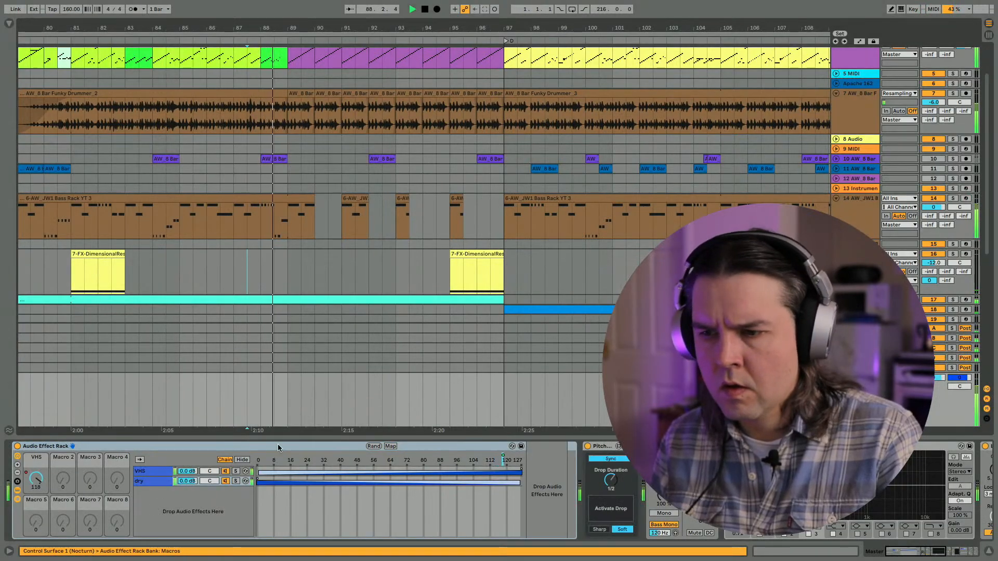
{"action": "scroll", "coordinate": [296, 297], "scroll_direction": "down", "scroll_amount": 5}
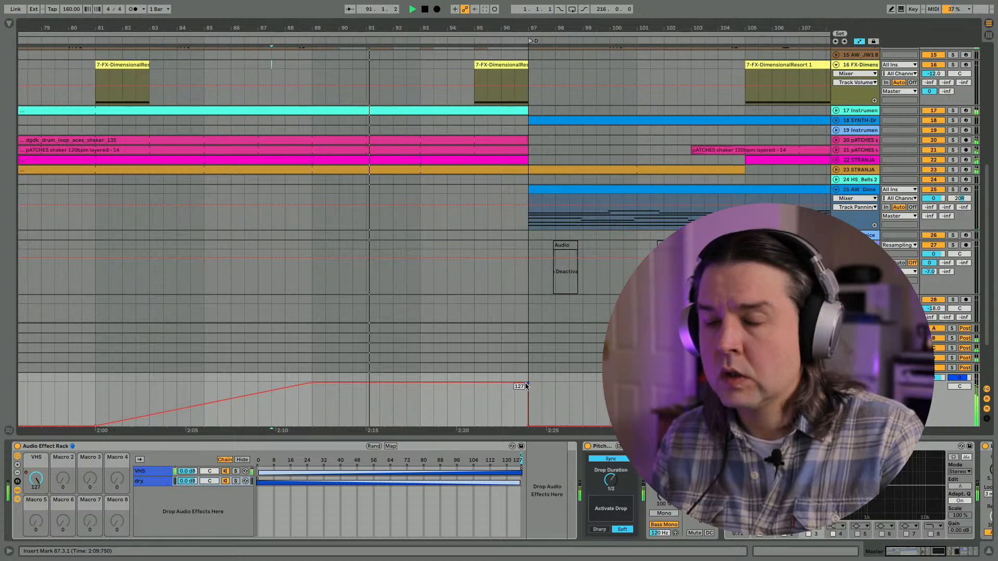
{"action": "left_click_drag", "start_coordinate": [528, 383], "coordinate": [420, 383]}
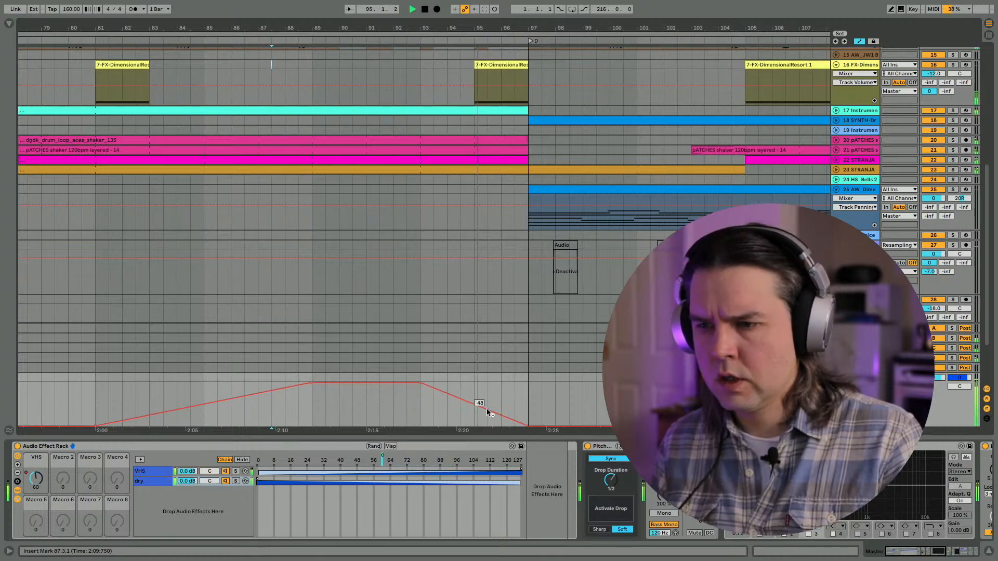
{"action": "left_click", "coordinate": [363, 407]}
{"action": "key", "text": "space"}
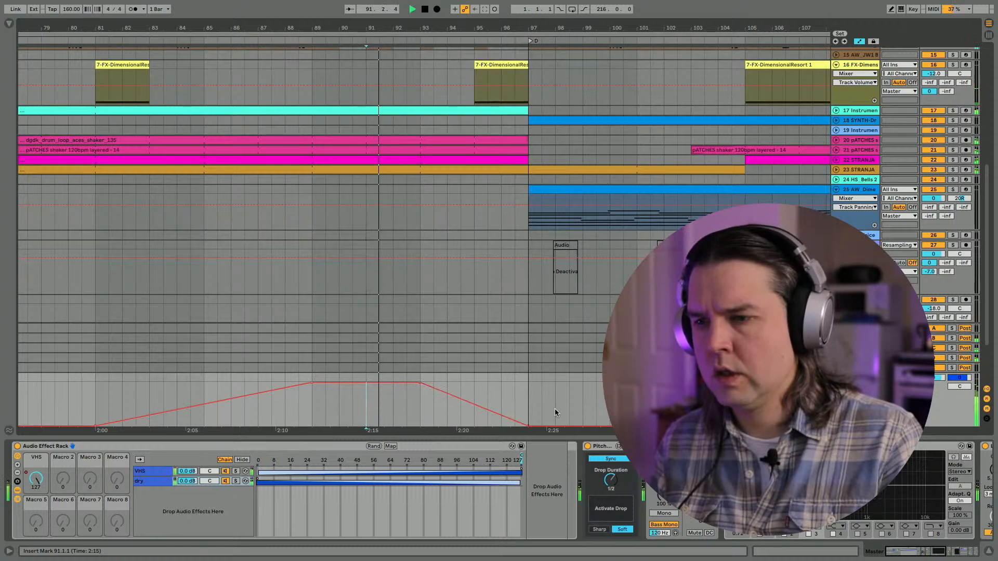
- Trigger PitchDrop's Activate Drop during playback, show its automation on the Master and replay from bar 89
{"action": "left_click", "coordinate": [609, 504]}
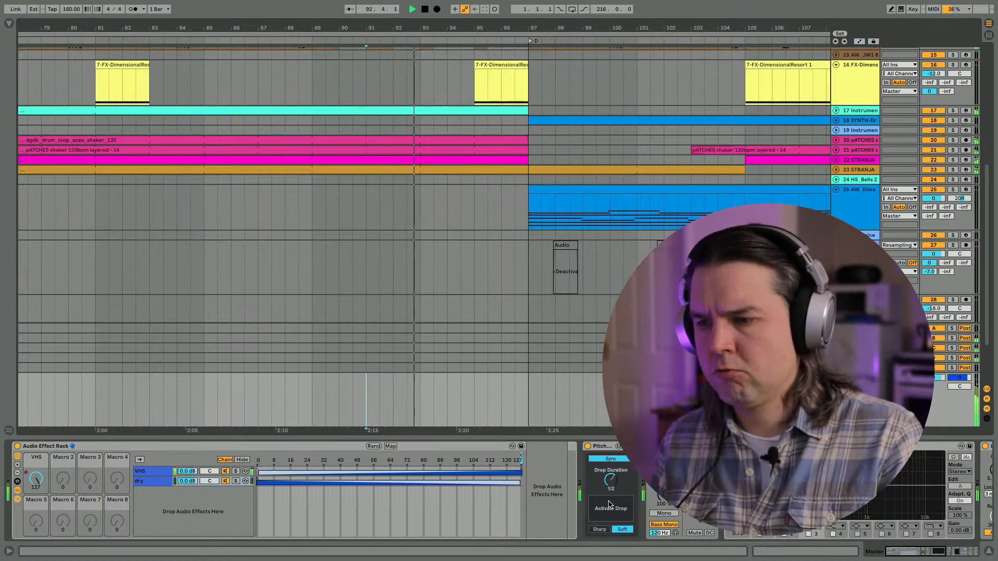
{"action": "left_click", "coordinate": [609, 504]}
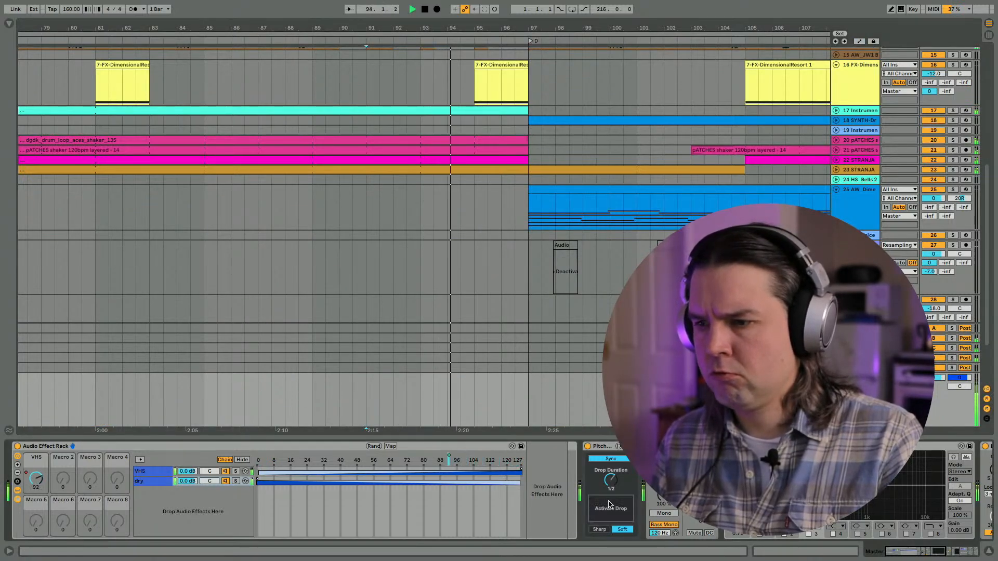
{"action": "key", "text": "a"}
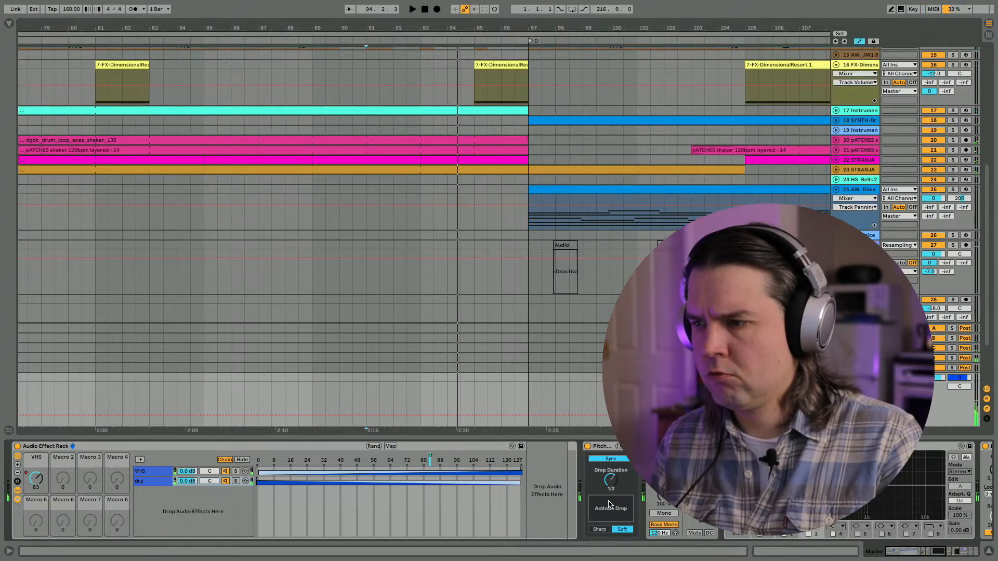
{"action": "left_click", "coordinate": [315, 400]}
{"action": "key", "text": "space"}
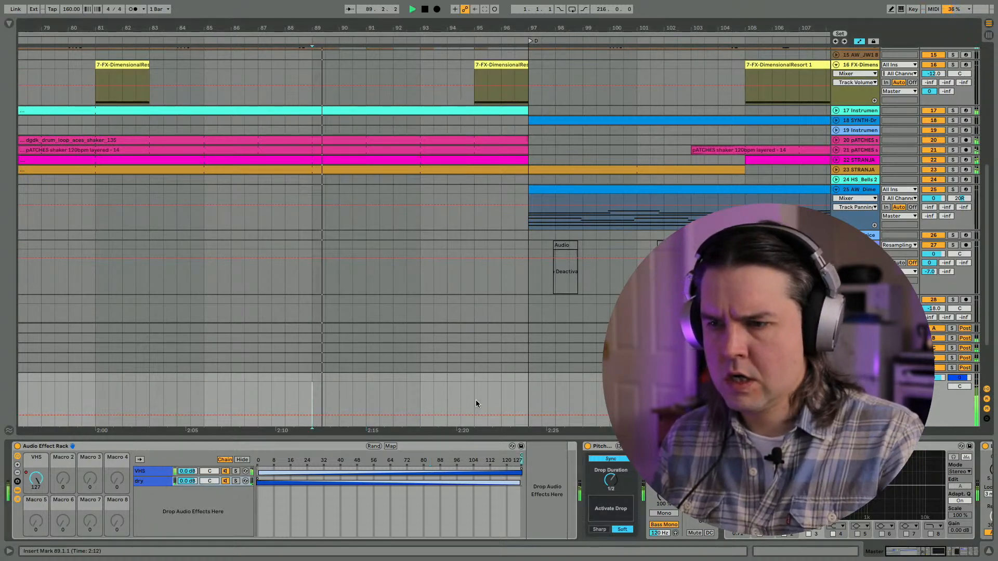
- Draw Activate Drop automation on the Master, switched on from bar 96.3 to 97, and audition it from bar 93
{"action": "key", "text": "b"}
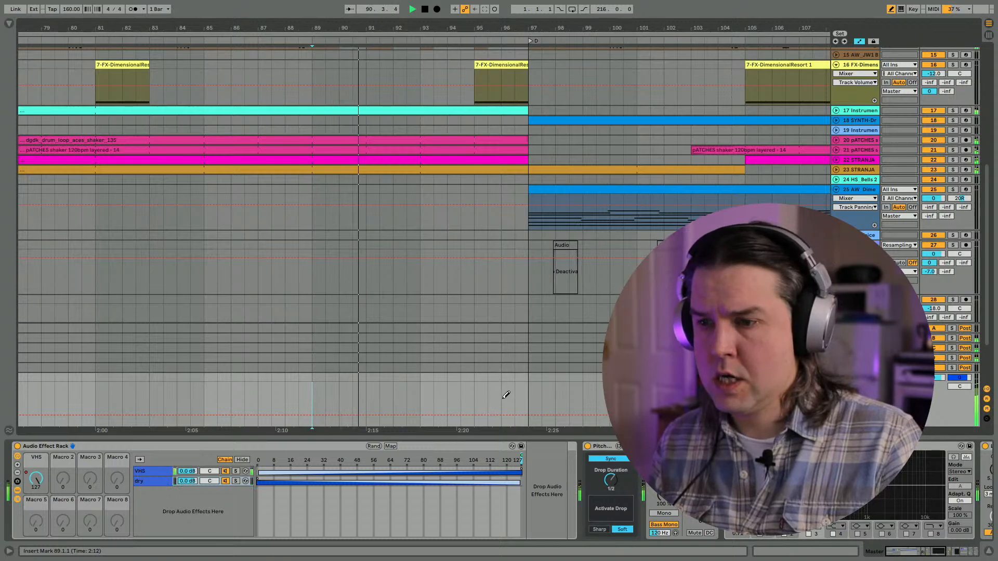
{"action": "left_click", "coordinate": [506, 395]}
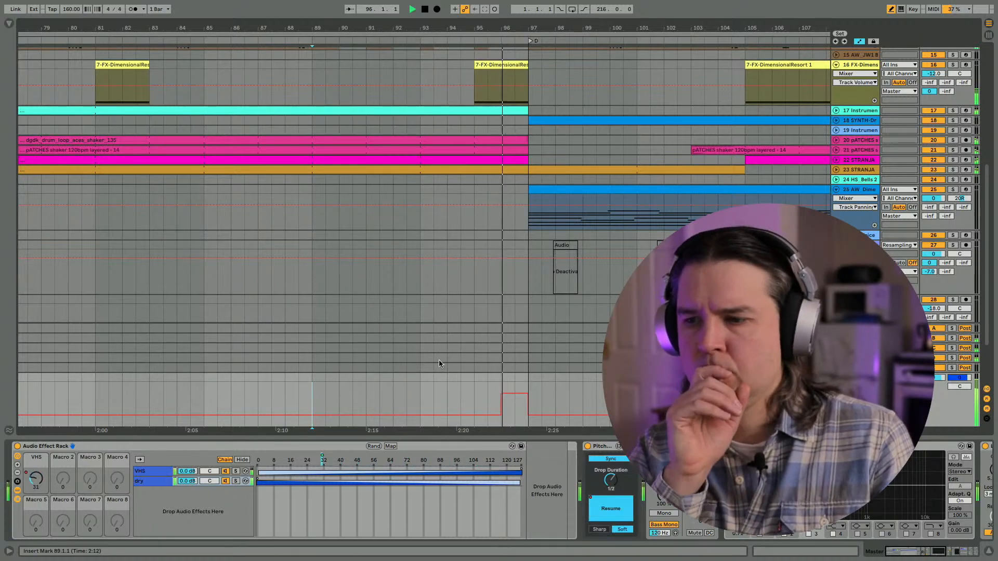
{"action": "left_click", "coordinate": [501, 398]}
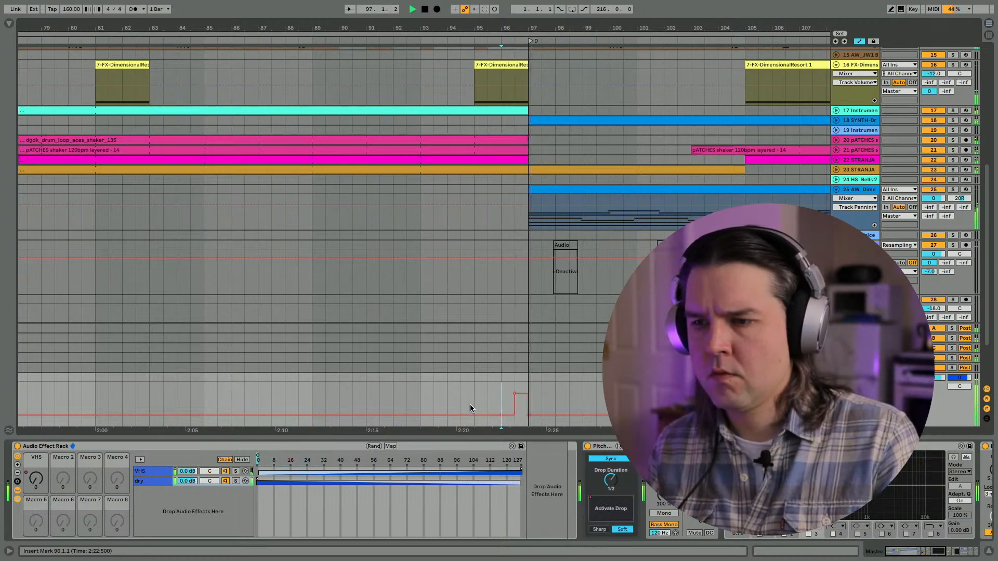
{"action": "left_click", "coordinate": [422, 389]}
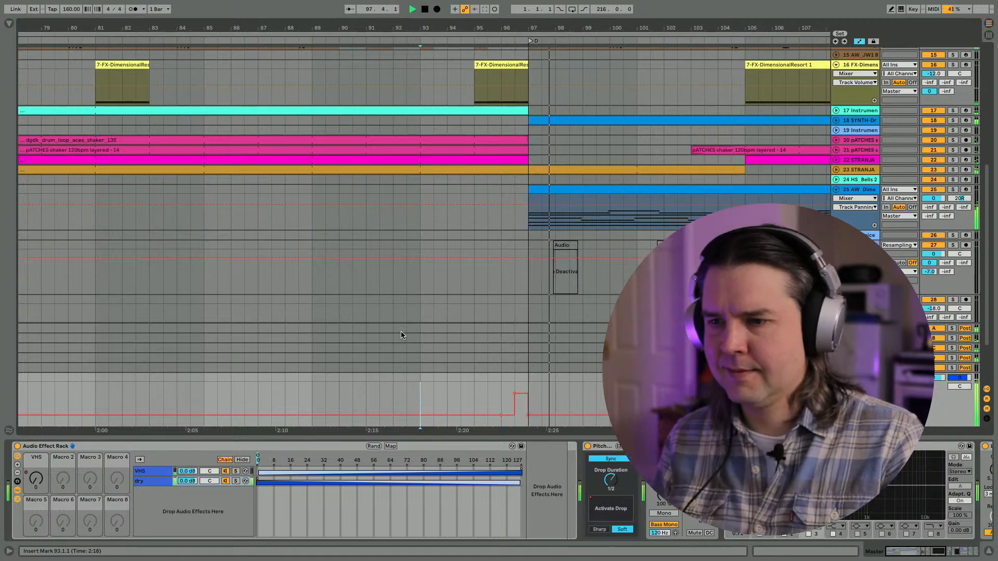
{"action": "key", "text": "space"}
{"action": "key", "text": "space"}
- Trim the ends of the last MASTER and AW_8 Bar Funky Drummer_3 clips before bar 97 back to about 96.4.3
{"action": "key", "text": "a"}
{"action": "key", "text": "a"}
{"action": "scroll", "coordinate": [493, 303], "scroll_direction": "up", "scroll_amount": 10}
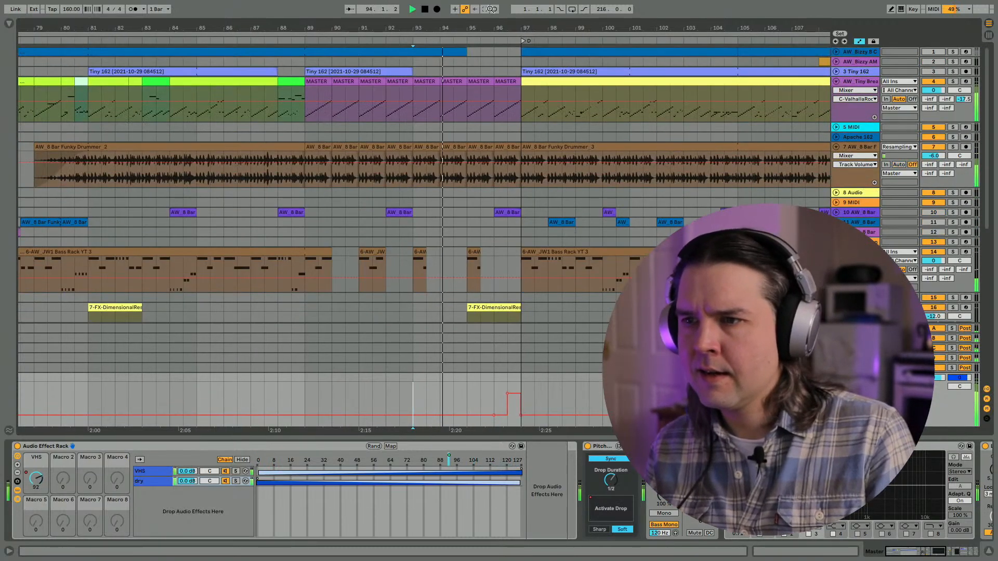
{"action": "scroll", "coordinate": [522, 83], "scroll_direction": "up", "scroll_amount": 5}
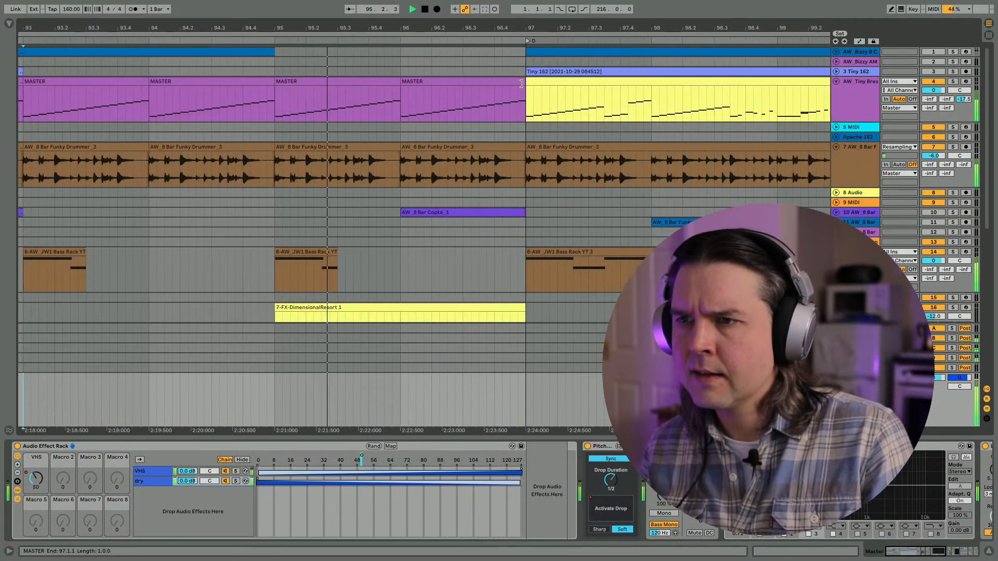
{"action": "left_click_drag", "start_coordinate": [521, 84], "coordinate": [509, 85]}
{"action": "left_click_drag", "start_coordinate": [523, 148], "coordinate": [512, 150]}
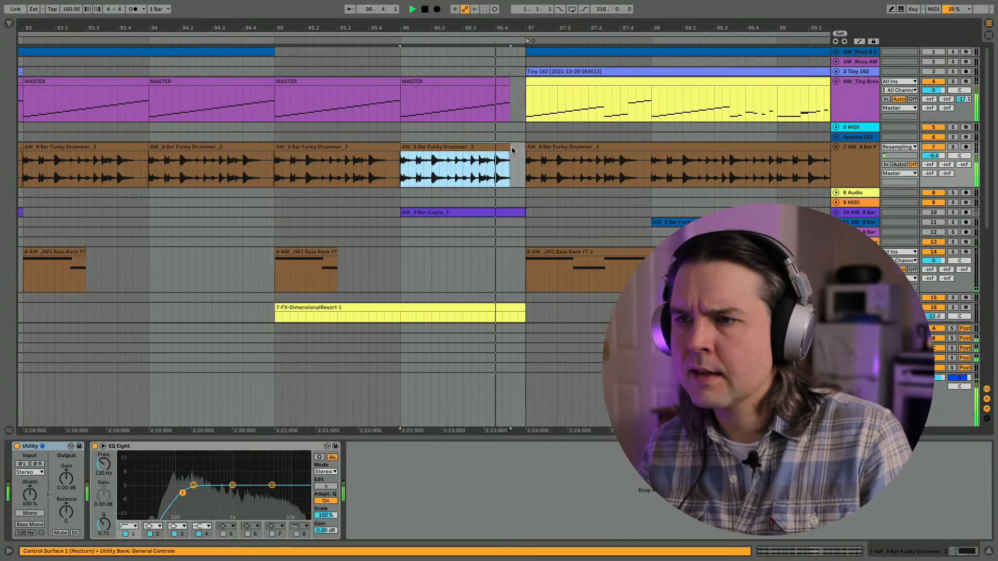
- Unfold track 10 and audition the end of the build around bar 96, including the FX-DimensionalResort clip
{"action": "left_click", "coordinate": [835, 213]}
{"action": "left_click", "coordinate": [522, 214]}
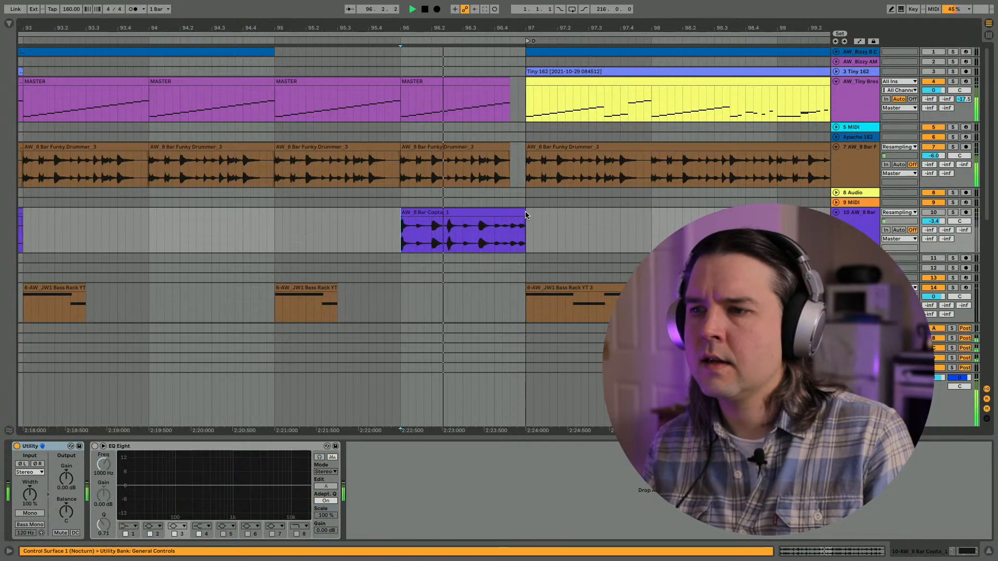
{"action": "scroll", "coordinate": [513, 265], "scroll_direction": "down", "scroll_amount": 5}
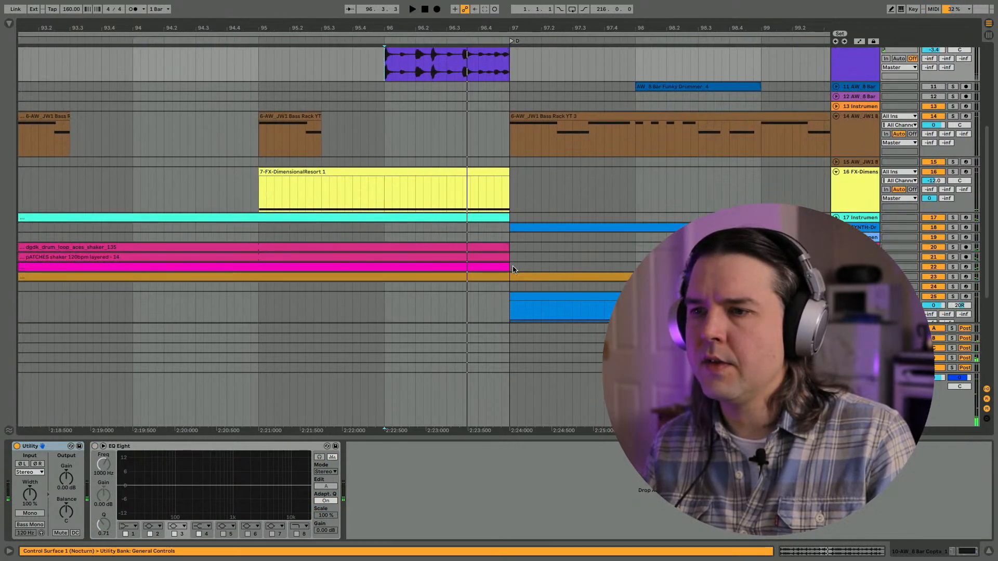
{"action": "left_click", "coordinate": [438, 185]}
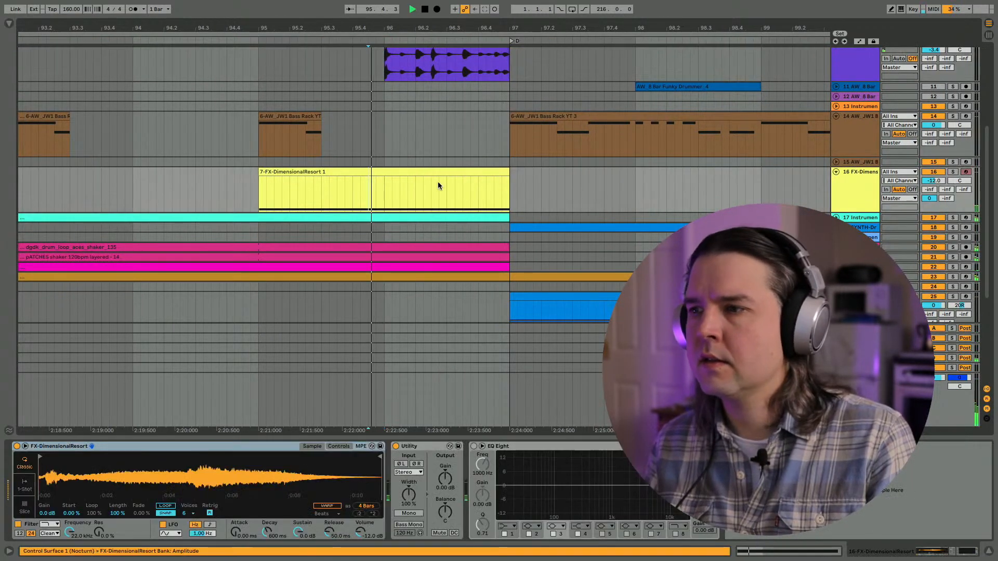
- Unfold instrument track 17 and audition the build with the remaining tracks from bars 94 and 89.2
{"action": "left_click", "coordinate": [835, 218]}
{"action": "left_click", "coordinate": [146, 245]}
{"action": "scroll", "coordinate": [146, 245], "scroll_direction": "down", "scroll_amount": 8}
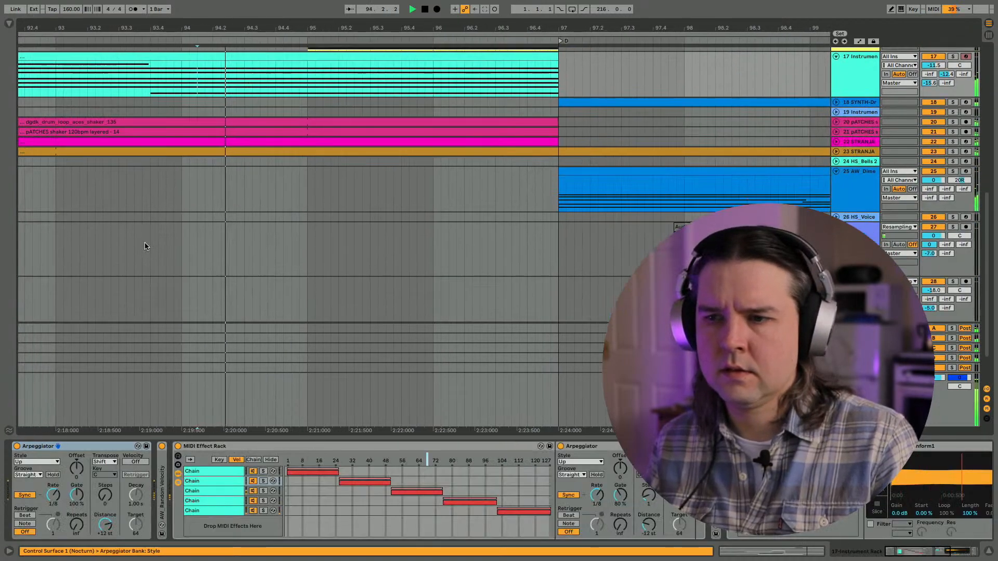
{"action": "left_click_drag", "start_coordinate": [191, 29], "coordinate": [192, 6]}
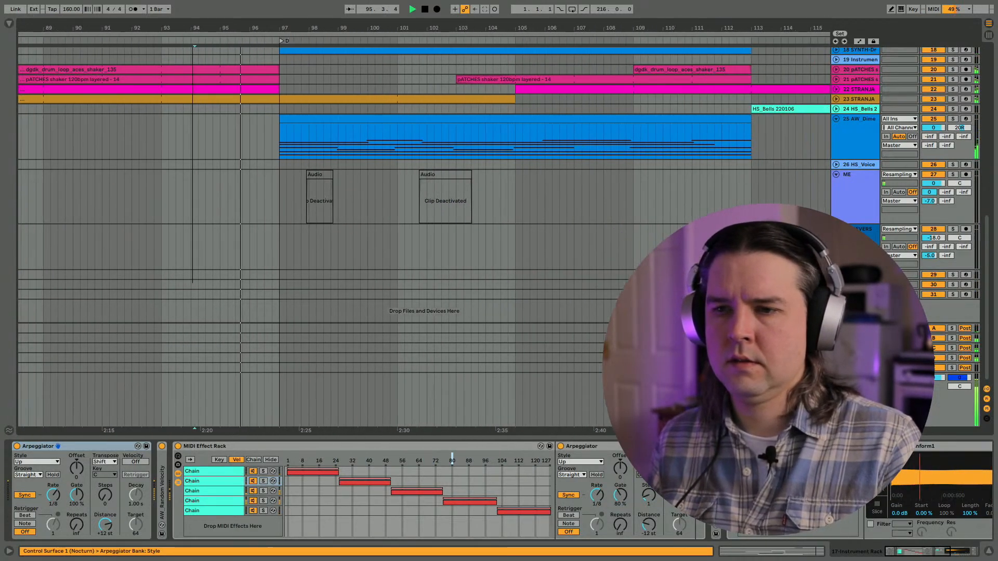
{"action": "scroll", "coordinate": [186, 228], "scroll_direction": "left", "scroll_amount": 8}
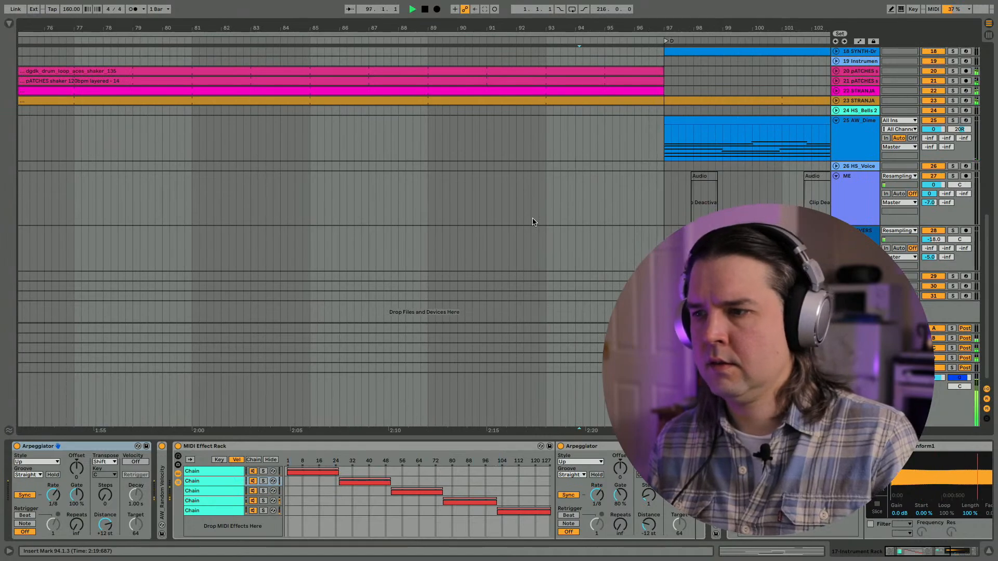
{"action": "left_click", "coordinate": [438, 248]}
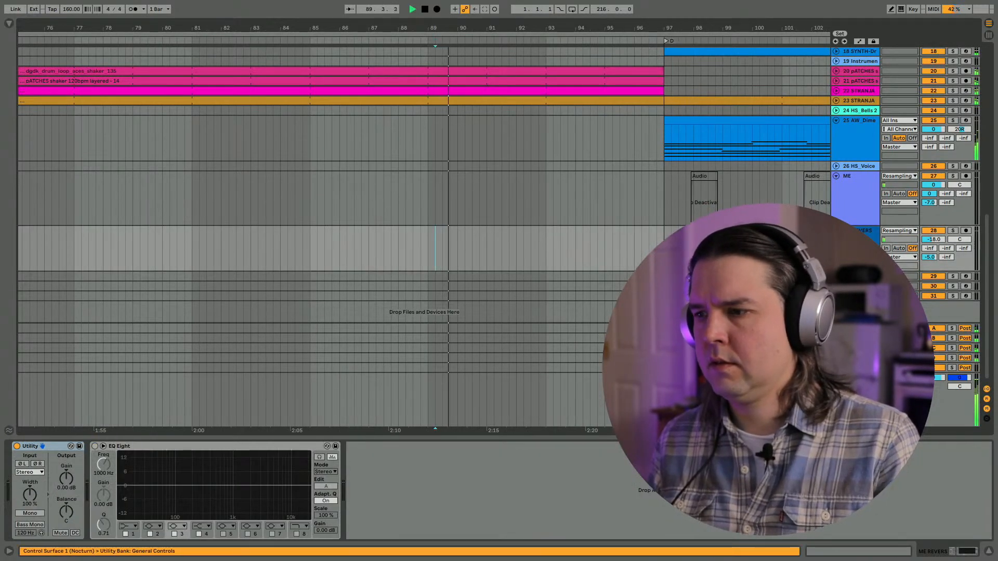
- Show the Master's VHS automation, move the end of its plateau to bar 95 and audition the build again
{"action": "left_click", "coordinate": [854, 384]}
{"action": "left_click", "coordinate": [36, 479]}
{"action": "key", "text": "a"}
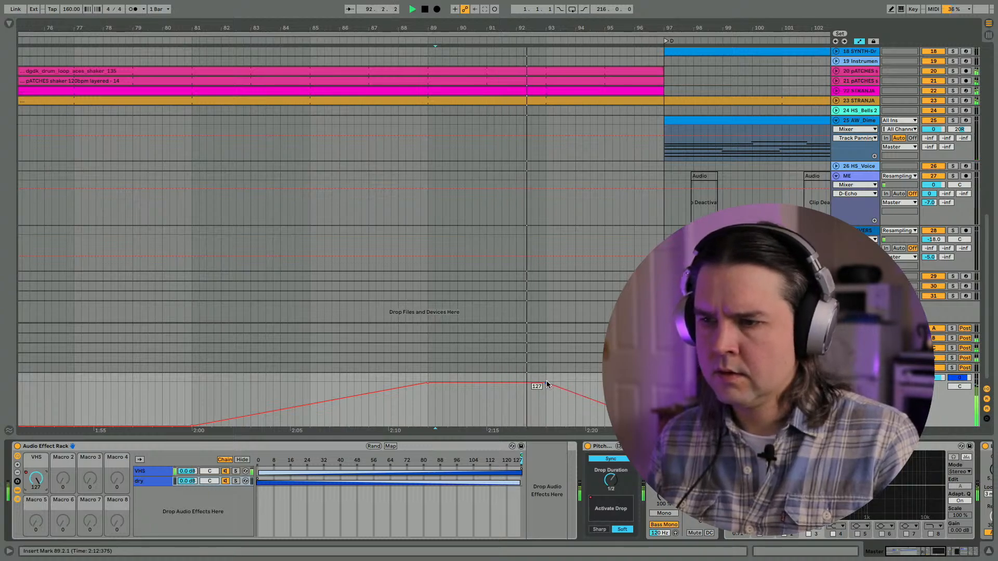
{"action": "left_click_drag", "start_coordinate": [546, 383], "coordinate": [604, 383]}
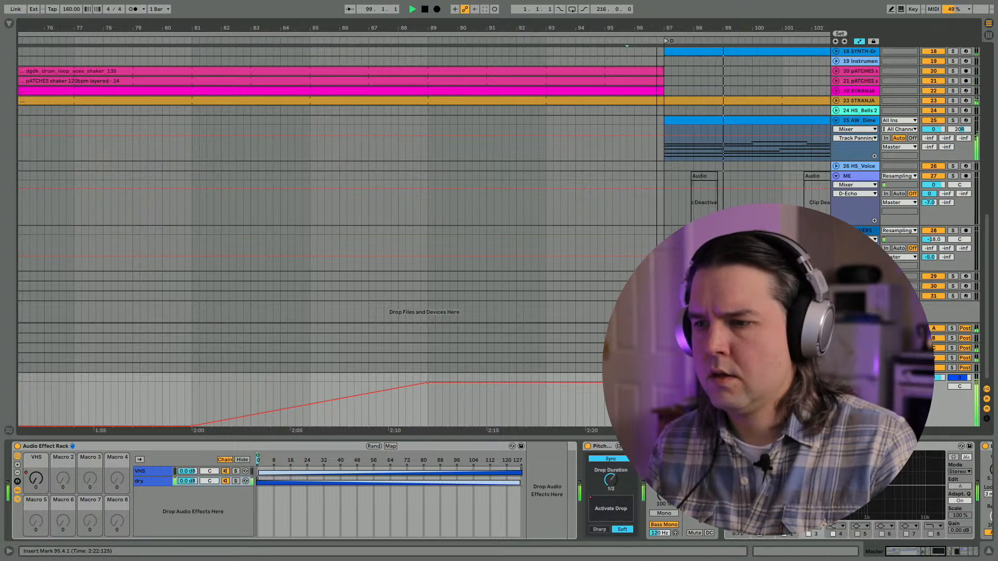
{"action": "key", "text": "space"}
{"action": "key", "text": "space"}
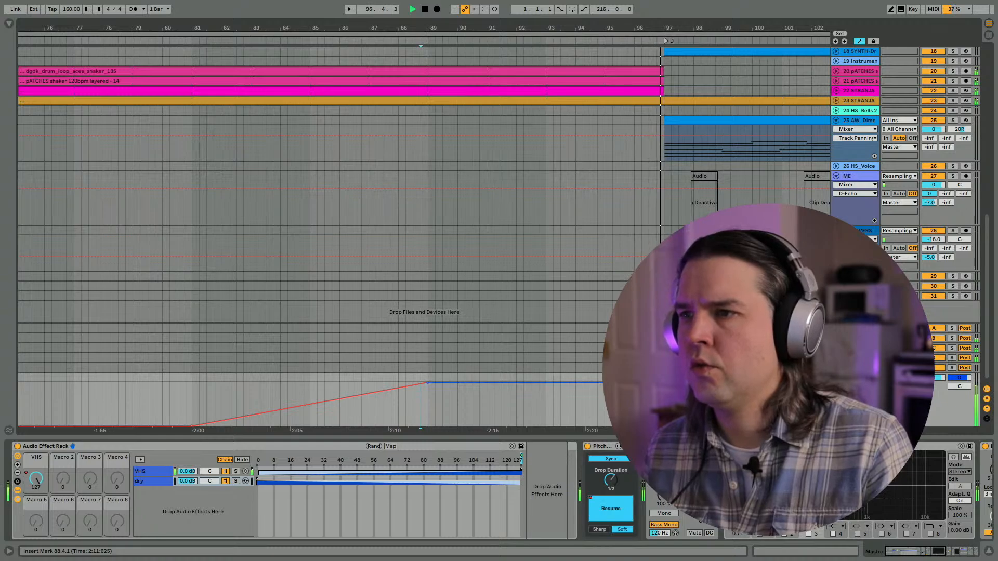
- Automate PitchDrop's Activate Drop on the Master to engage at bar 95, with automation recording off, and audition it
{"action": "left_click", "coordinate": [556, 398]}
{"action": "left_click", "coordinate": [624, 501]}
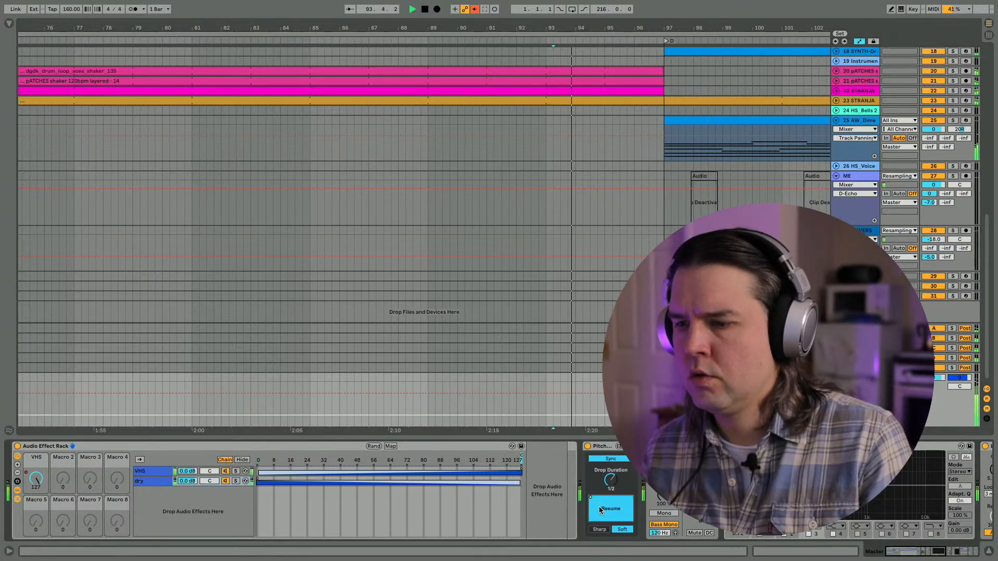
{"action": "key", "text": "space"}
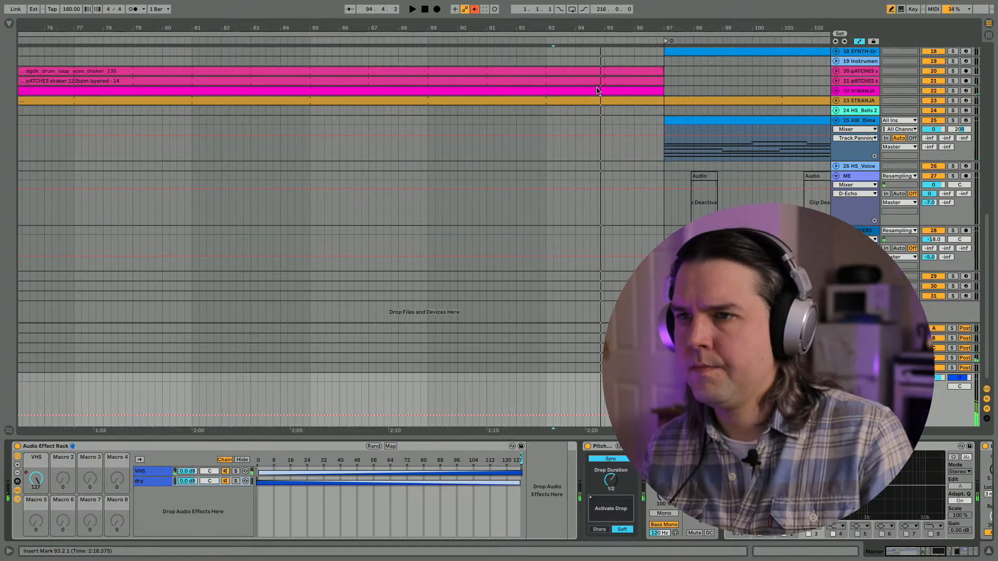
{"action": "left_click", "coordinate": [475, 10]}
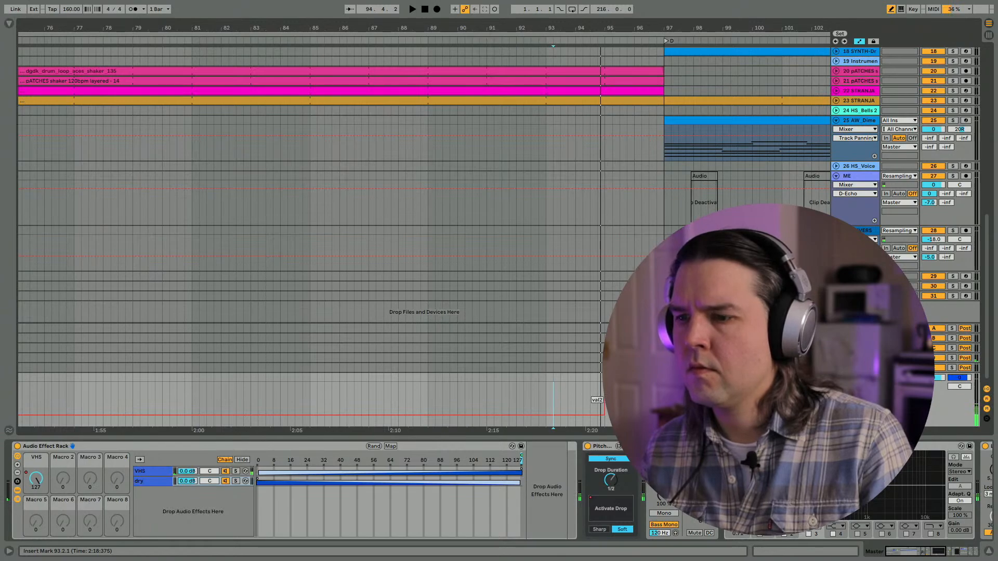
{"action": "key", "text": "space"}
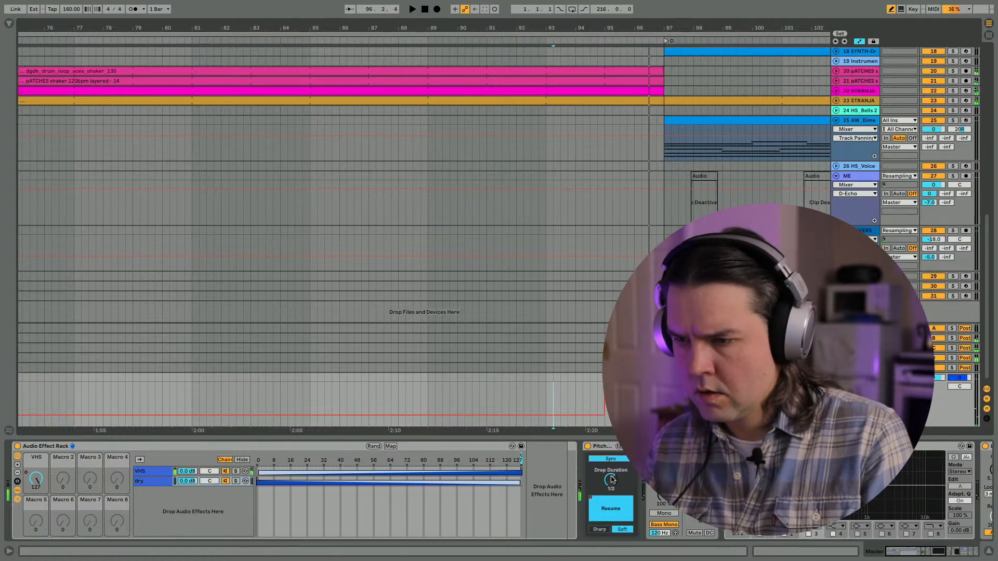
- Set PitchDrop's Drop Duration to 1 and audition the drop from bars 93 and 89
{"action": "left_click_drag", "start_coordinate": [611, 479], "coordinate": [611, 469]}
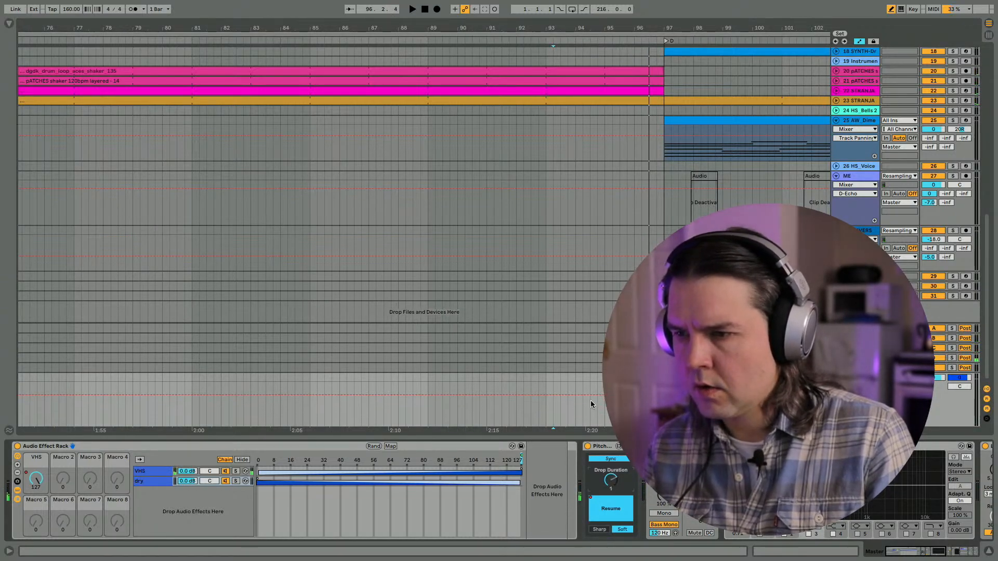
{"action": "left_click_drag", "start_coordinate": [590, 404], "coordinate": [605, 419]}
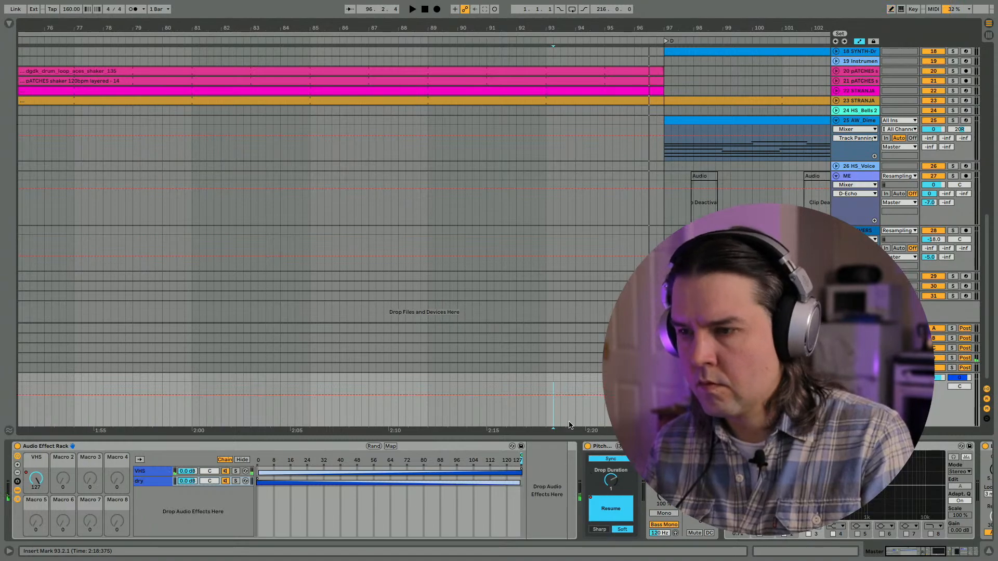
{"action": "left_click", "coordinate": [569, 424]}
{"action": "key", "text": "space"}
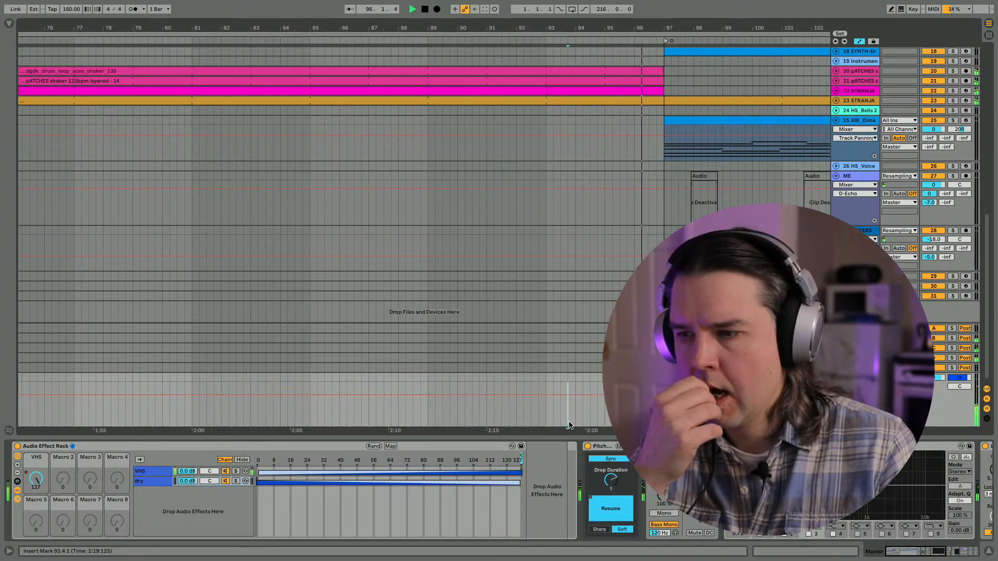
{"action": "key", "text": "space"}
{"action": "key", "text": "space"}
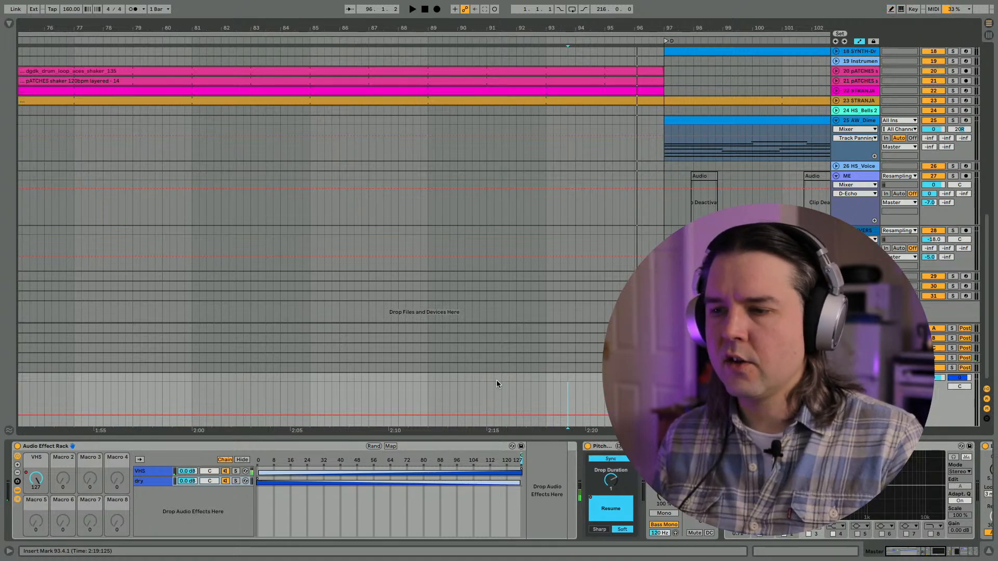
{"action": "key", "text": "space"}
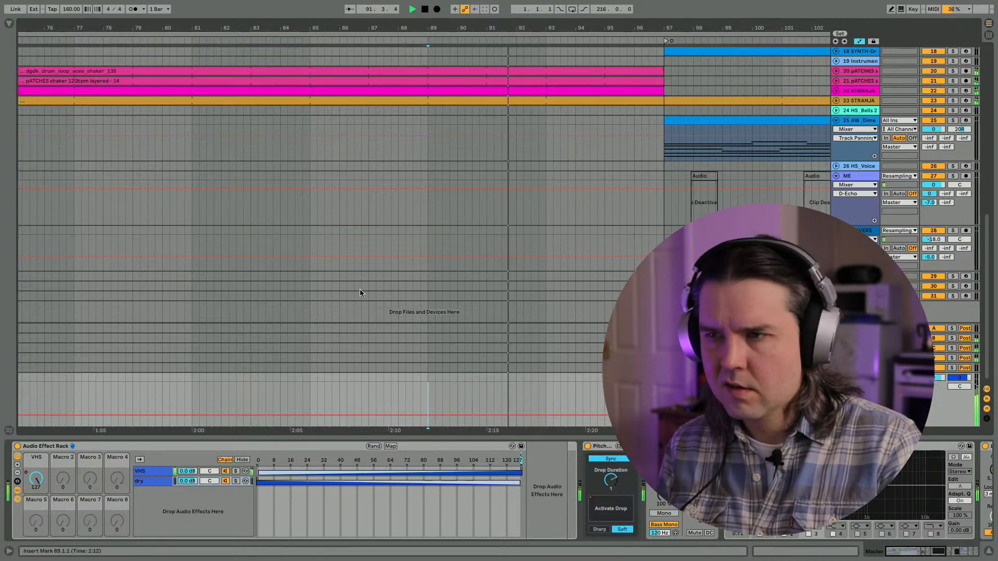
- Deactivate the MASTER clips on the AW_Tiny Break track from bar 93 up to bar 97
{"action": "scroll", "coordinate": [508, 199], "scroll_direction": "up", "scroll_amount": 10}
{"action": "scroll", "coordinate": [508, 199], "scroll_direction": "up", "scroll_amount": 2}
{"action": "left_click_drag", "start_coordinate": [521, 101], "coordinate": [630, 102]}
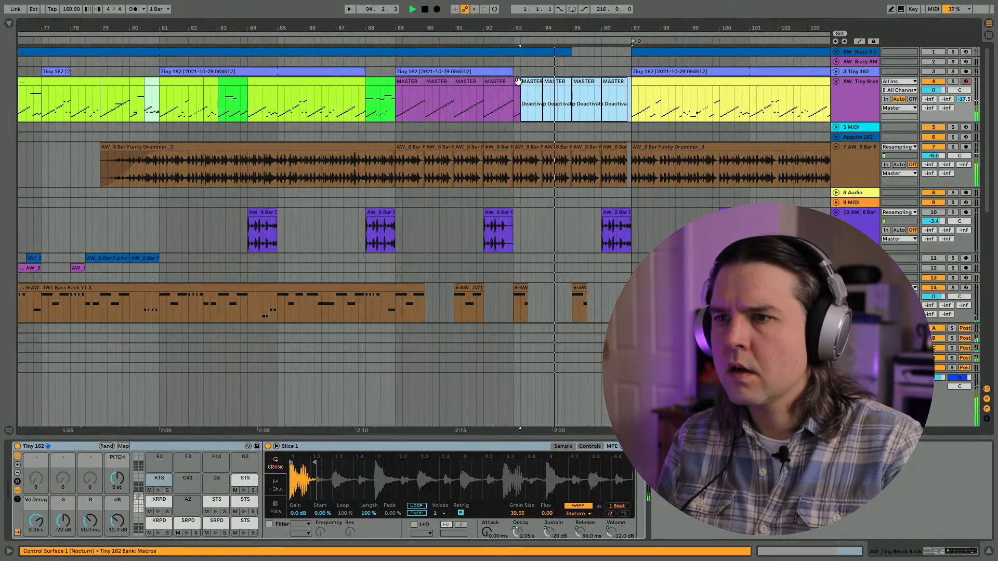
{"action": "key", "text": "0"}
{"action": "key", "text": "0"}
- Deactivate the AW_8 Bar Funky Drummer_3 clips in bars 95 and 96 and audition from bar 89
{"action": "left_click", "coordinate": [578, 149]}
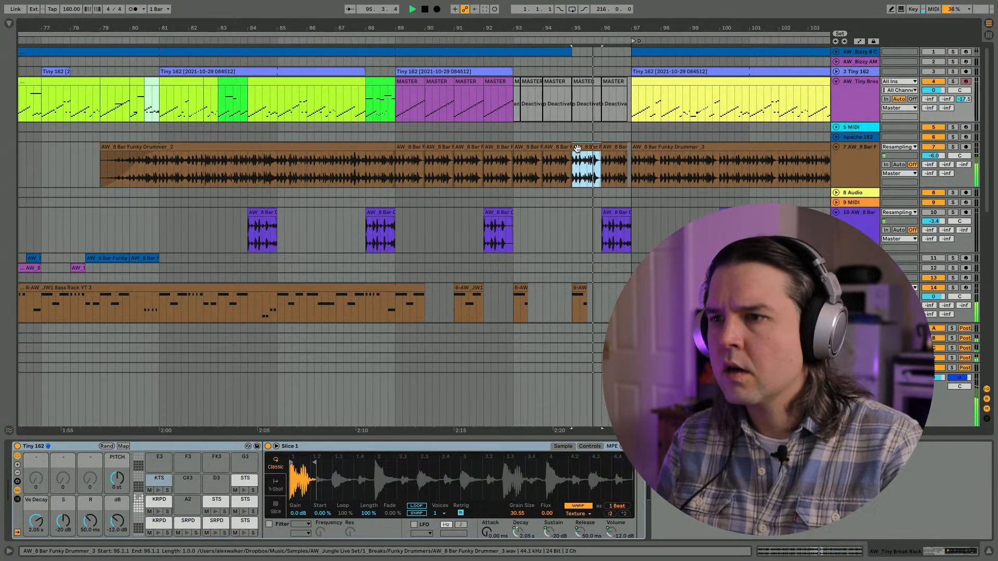
{"action": "left_click", "coordinate": [610, 152], "text": "shift"}
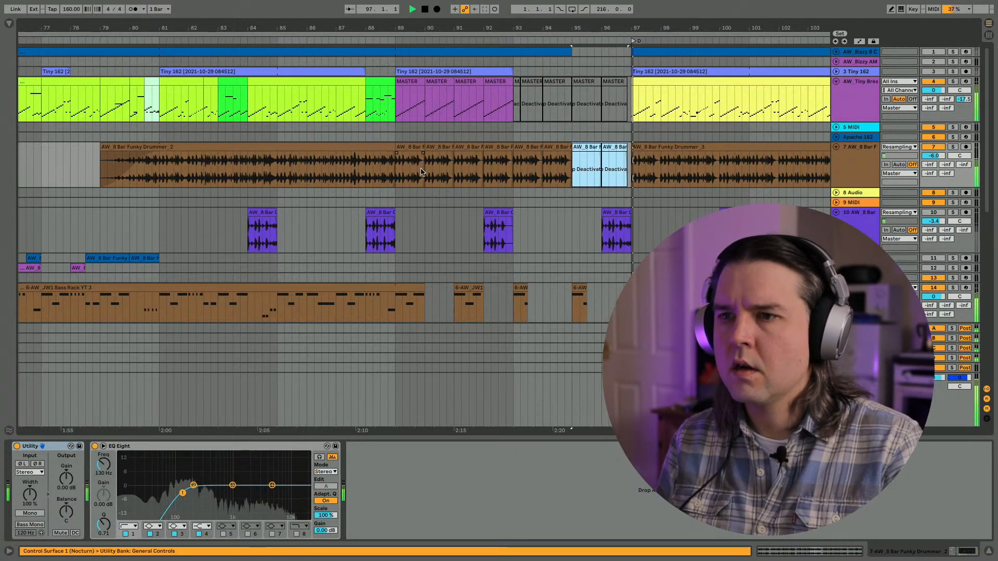
{"action": "key", "text": "0"}
{"action": "left_click", "coordinate": [401, 174]}
- Check the Master's drop automation and unfold percussion tracks 20, 21 and 22
{"action": "scroll", "coordinate": [400, 174], "scroll_direction": "down", "scroll_amount": 15}
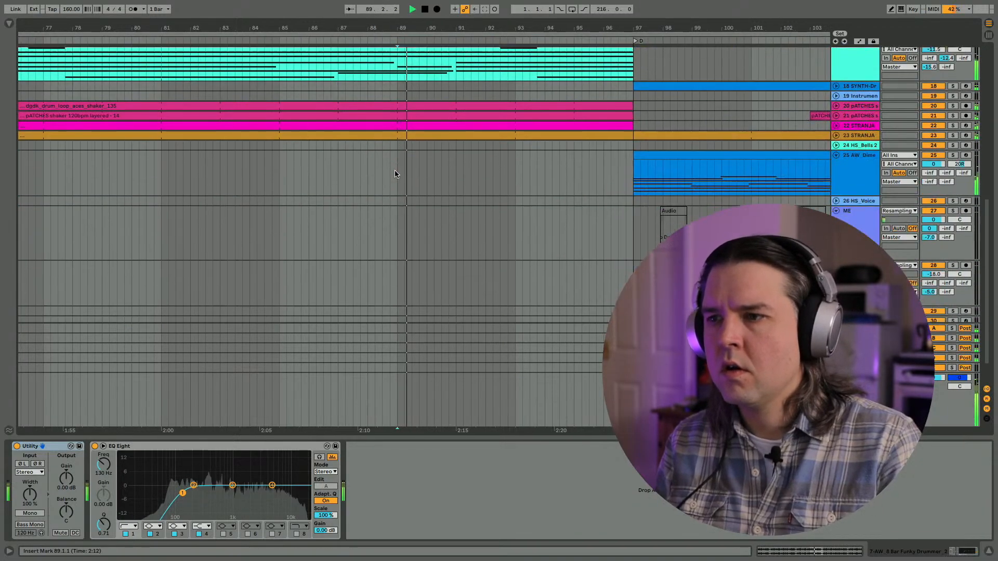
{"action": "key", "text": "a"}
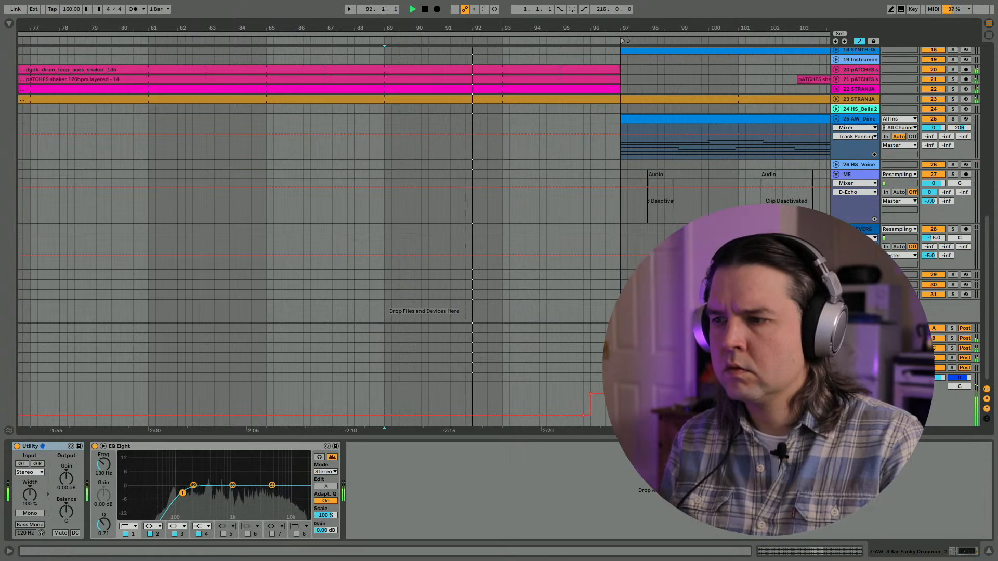
{"action": "scroll", "coordinate": [845, 201], "scroll_direction": "up", "scroll_amount": 5}
{"action": "left_click", "coordinate": [845, 200]}
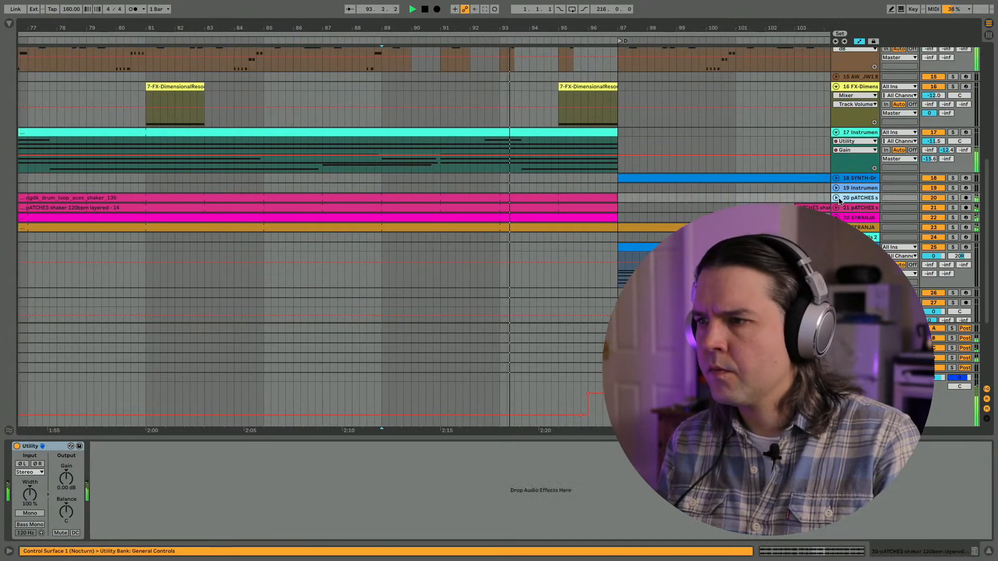
{"action": "left_click", "coordinate": [836, 198]}
{"action": "left_click", "coordinate": [836, 243]}
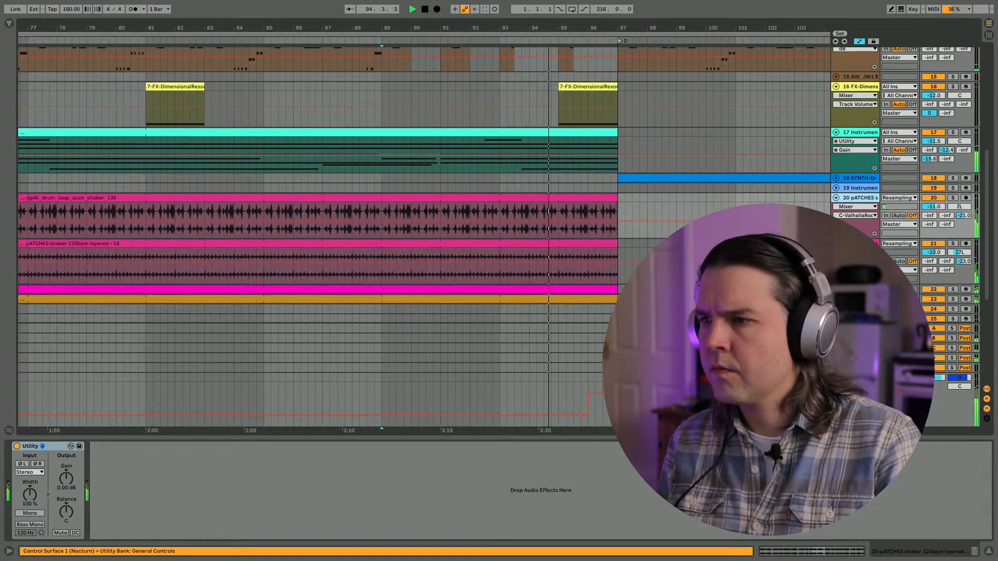
{"action": "left_click", "coordinate": [835, 290]}
- Try shortening track 20's shaker loop to end at about 96.2 and audition it from 93.2
{"action": "left_click_drag", "start_coordinate": [617, 198], "coordinate": [595, 199]}
{"action": "left_click", "coordinate": [507, 211]}
{"action": "key", "text": "space"}
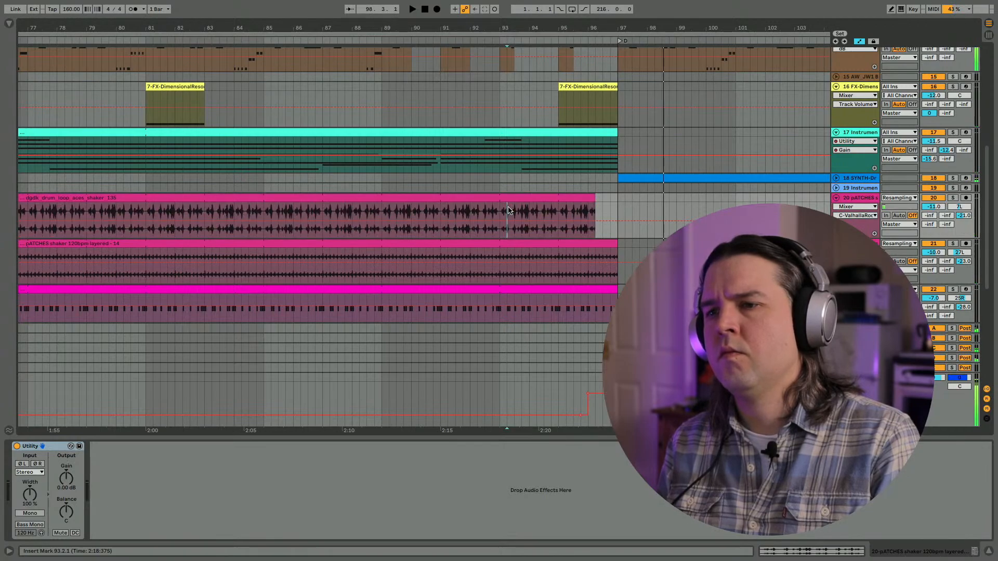
{"action": "key", "text": "space"}
- Try a fade-out over bars 95 and 96 of track 21's shaker clip, remove it, and extend track 20's loop back to bar 97
{"action": "key", "text": "a"}
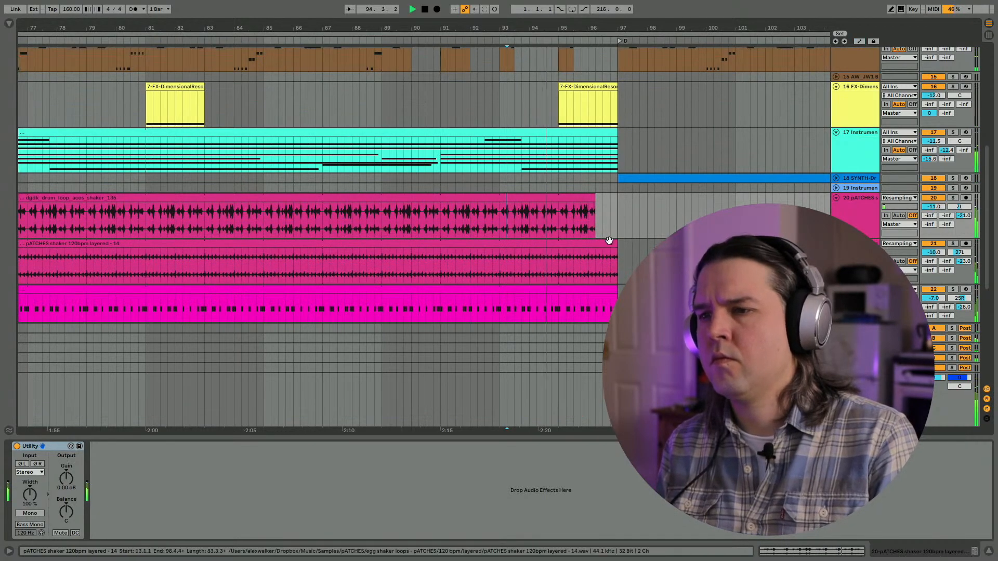
{"action": "left_click", "coordinate": [554, 252]}
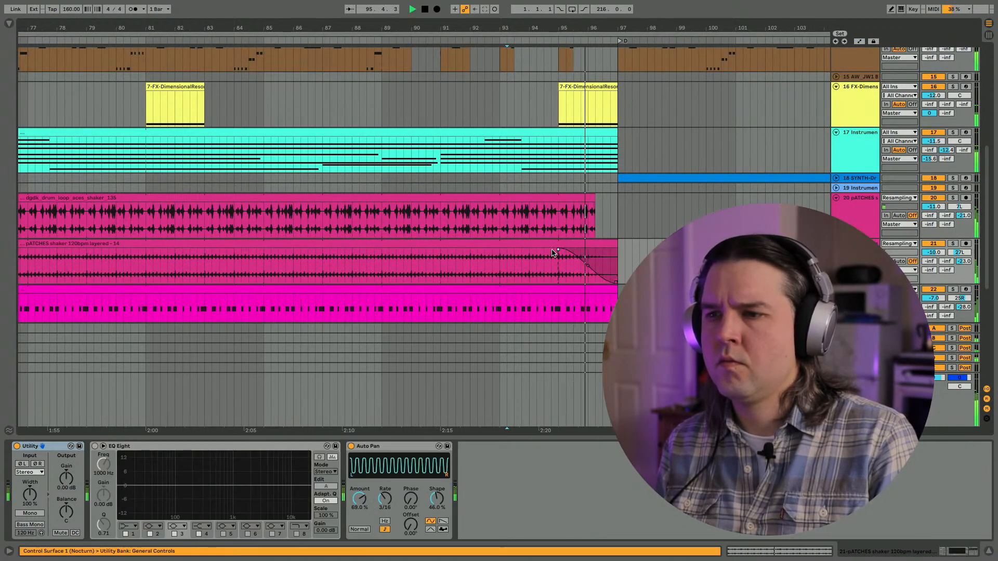
{"action": "left_click_drag", "start_coordinate": [558, 250], "coordinate": [617, 249]}
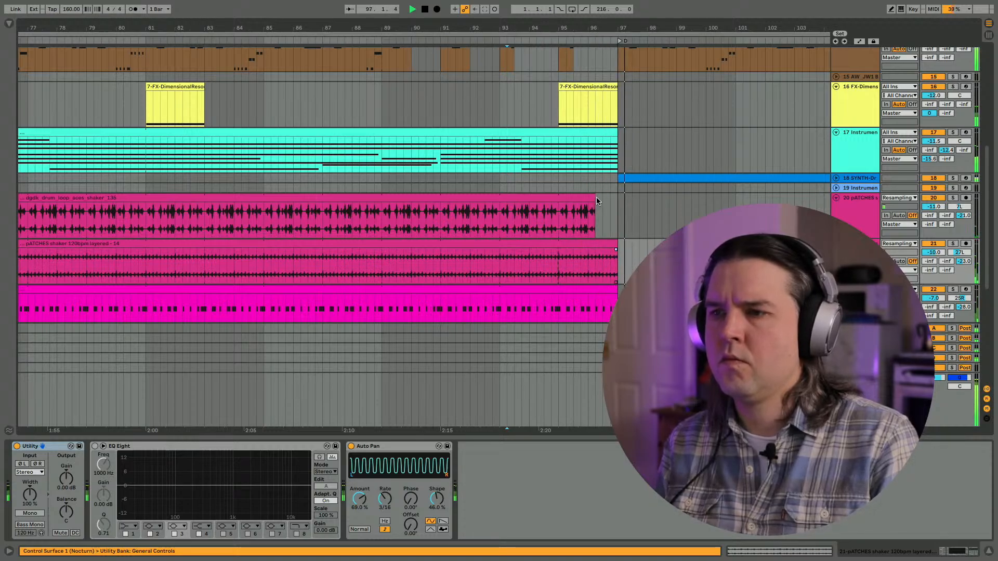
{"action": "left_click_drag", "start_coordinate": [596, 201], "coordinate": [618, 200]}
- Unfold hi-hat track 23 and audition the transition into bar 97 from around bars 93 and 94
{"action": "left_click", "coordinate": [538, 217]}
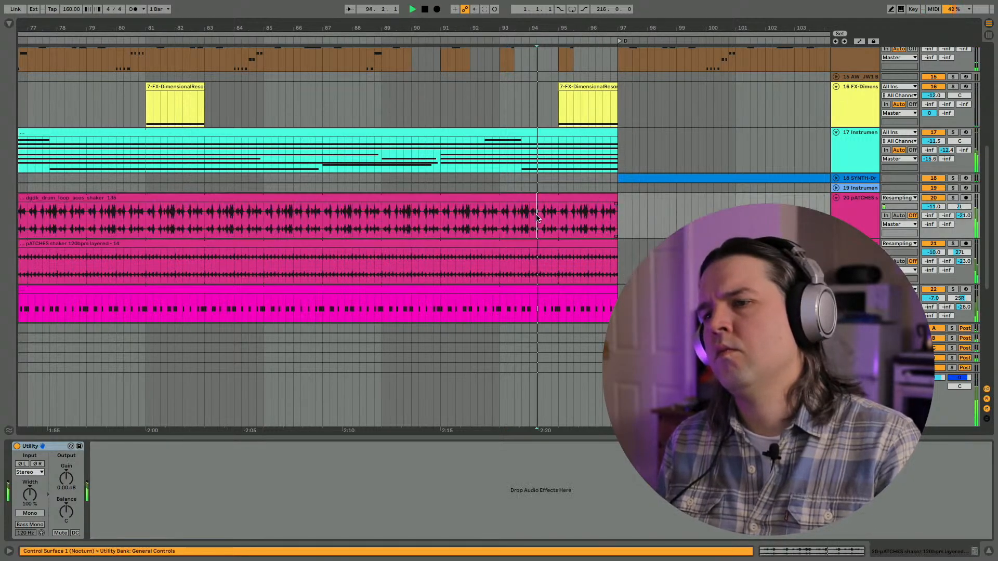
{"action": "scroll", "coordinate": [846, 214], "scroll_direction": "down", "scroll_amount": 5}
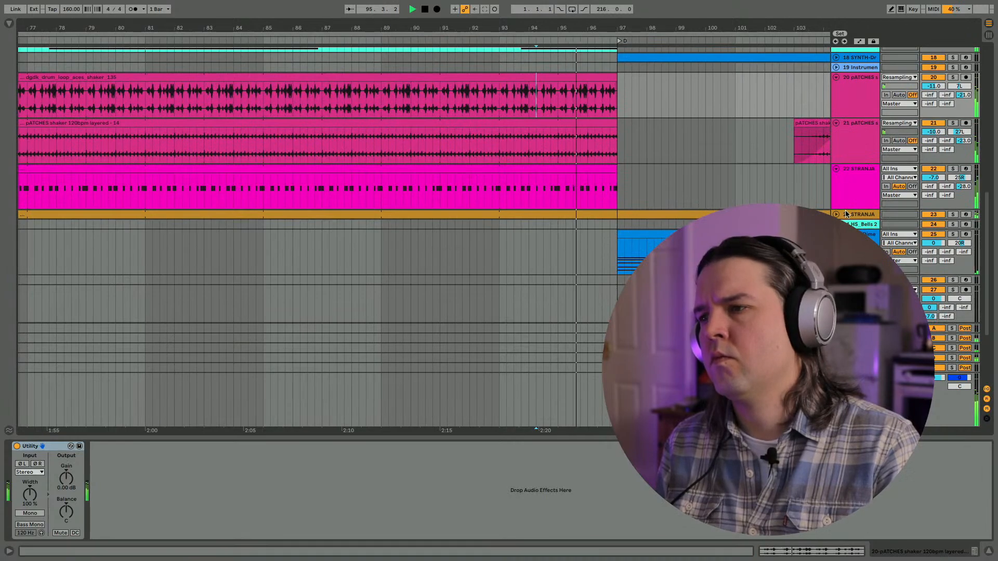
{"action": "left_click", "coordinate": [835, 214]}
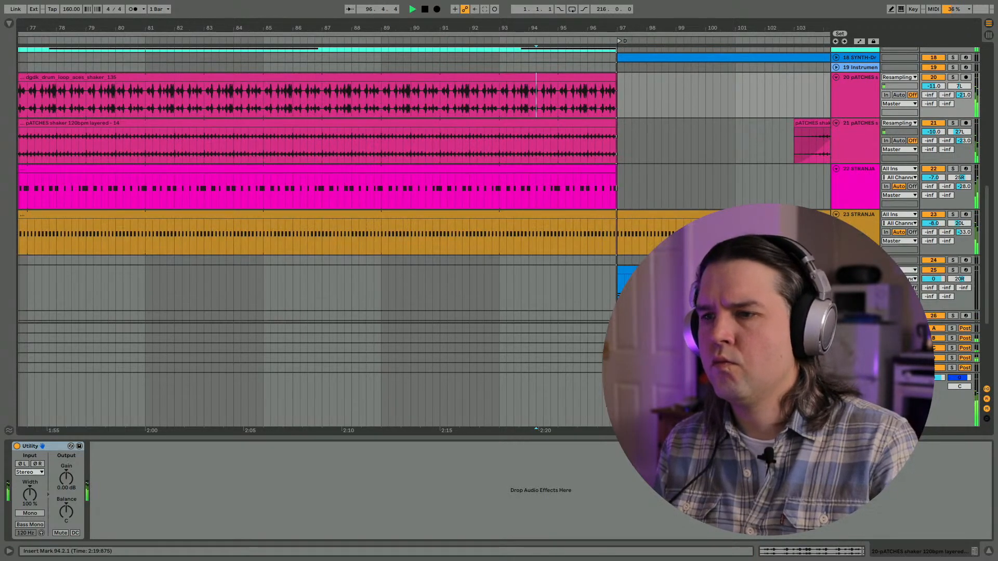
{"action": "left_click", "coordinate": [611, 241]}
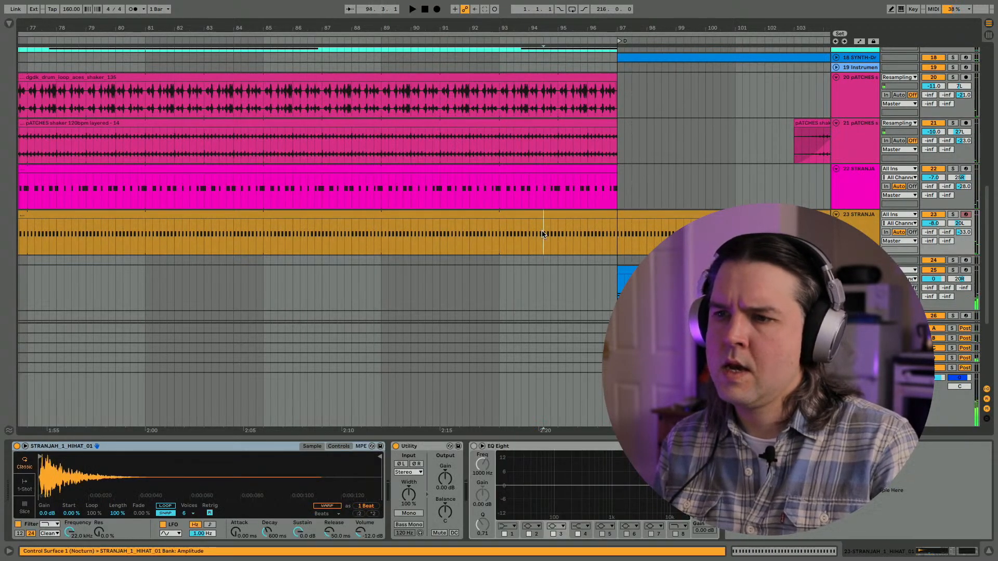
{"action": "scroll", "coordinate": [499, 247], "scroll_direction": "down", "scroll_amount": 6}
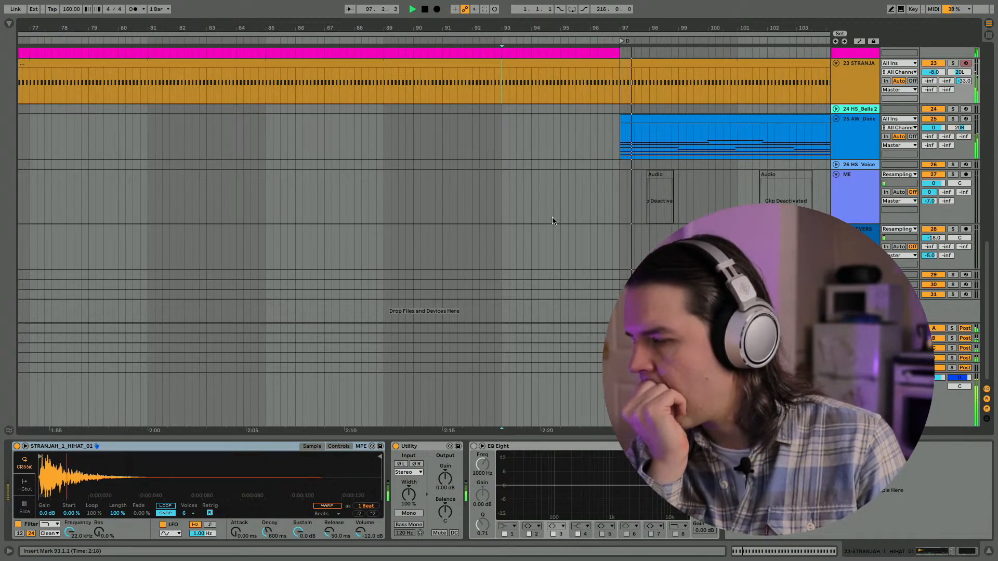
{"action": "left_click", "coordinate": [501, 215]}
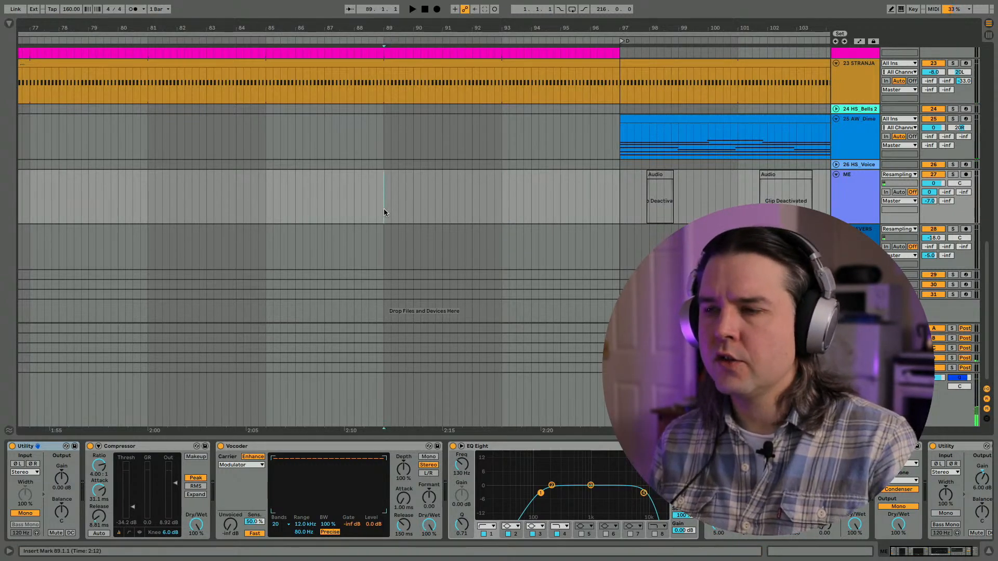
- Survey the whole arrangement while auditioning from bars 89 and 73
{"action": "scroll", "coordinate": [502, 107], "scroll_direction": "up", "scroll_amount": 5}
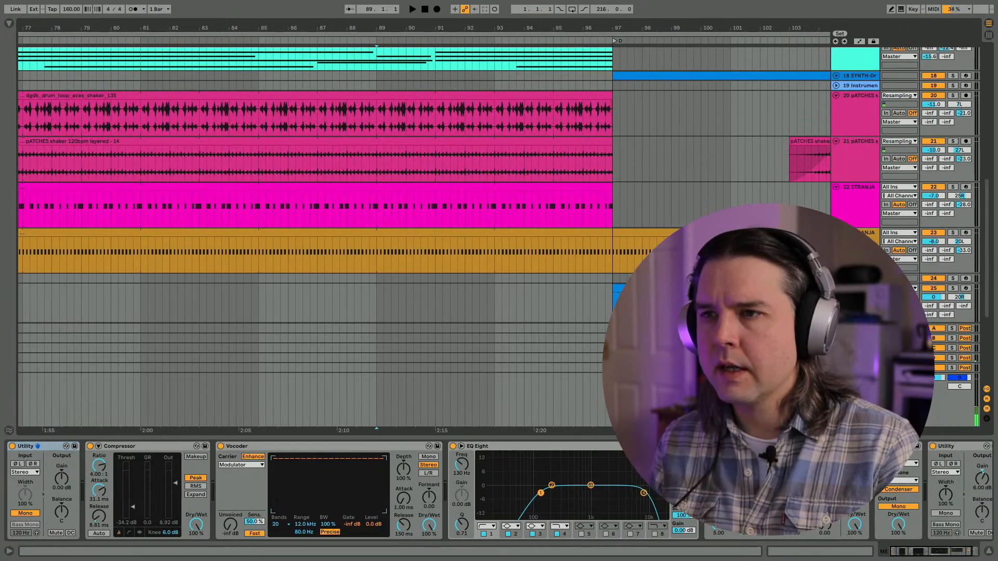
{"action": "scroll", "coordinate": [494, 107], "scroll_direction": "down", "scroll_amount": 10}
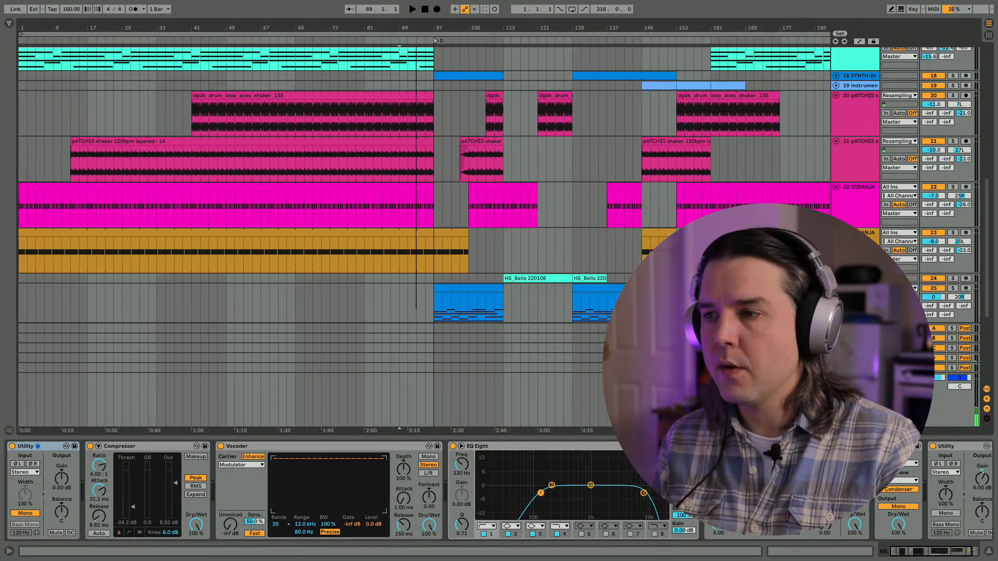
{"action": "key", "text": "space"}
{"action": "scroll", "coordinate": [407, 245], "scroll_direction": "down", "scroll_amount": 5}
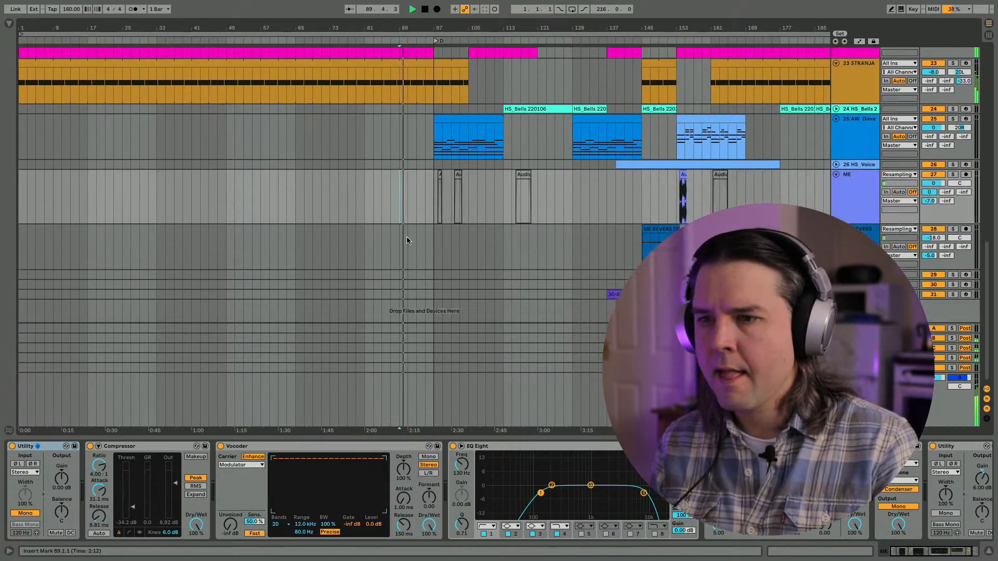
{"action": "left_click", "coordinate": [329, 135]}
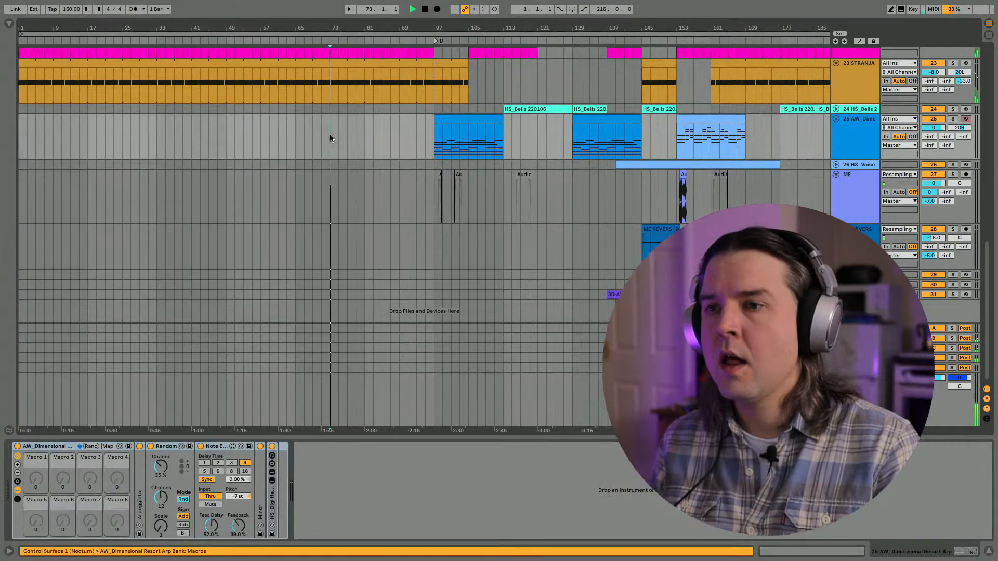
{"action": "scroll", "coordinate": [329, 136], "scroll_direction": "up", "scroll_amount": 2}
{"action": "scroll", "coordinate": [328, 156], "scroll_direction": "down", "scroll_amount": 2}
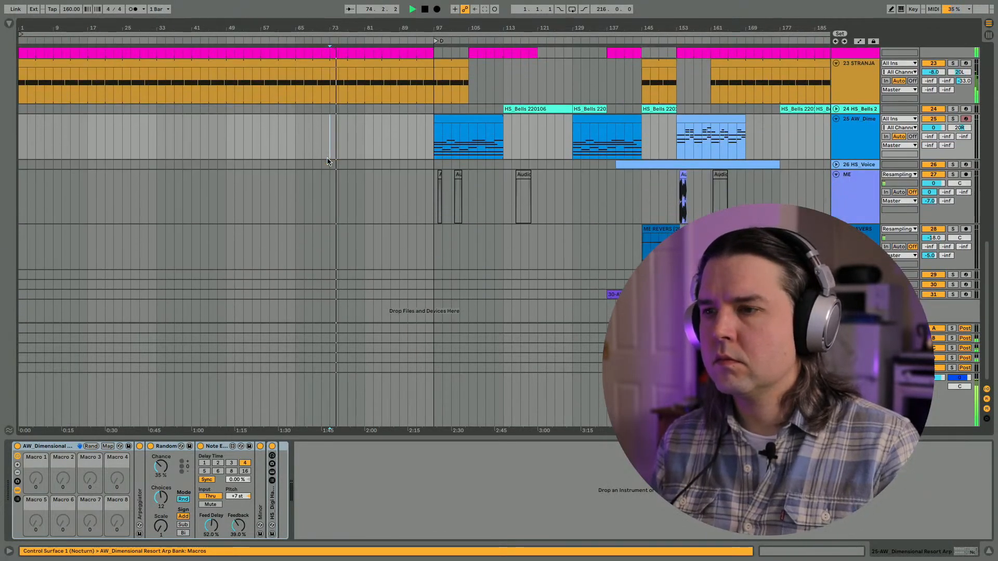
- Unfold SYNTH track 18 and extend its first clip's start back from bar 97 to bar 81
{"action": "scroll", "coordinate": [327, 158], "scroll_direction": "up", "scroll_amount": 1}
{"action": "scroll", "coordinate": [420, 145], "scroll_direction": "up", "scroll_amount": 7}
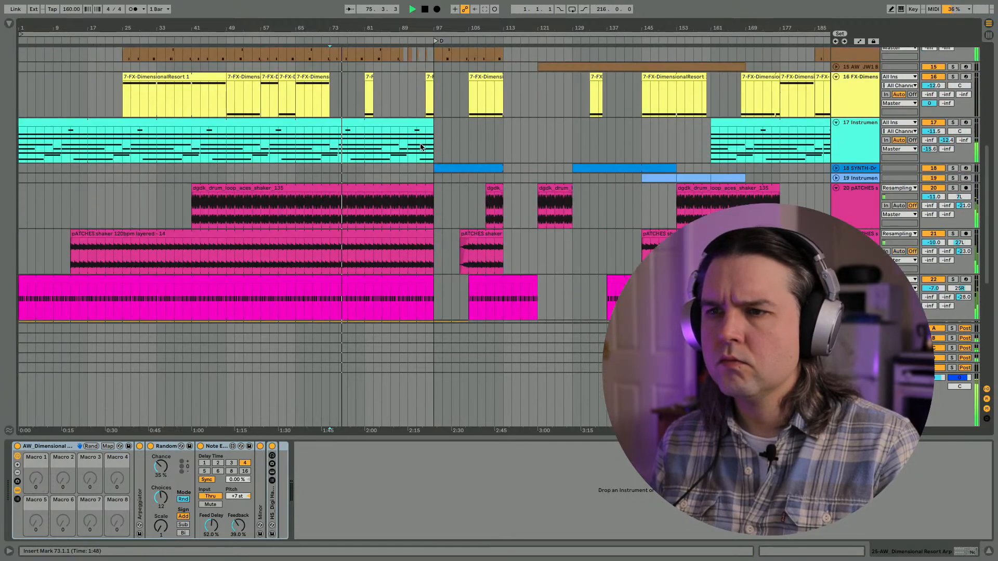
{"action": "scroll", "coordinate": [421, 146], "scroll_direction": "up", "scroll_amount": 1}
{"action": "left_click", "coordinate": [836, 174]}
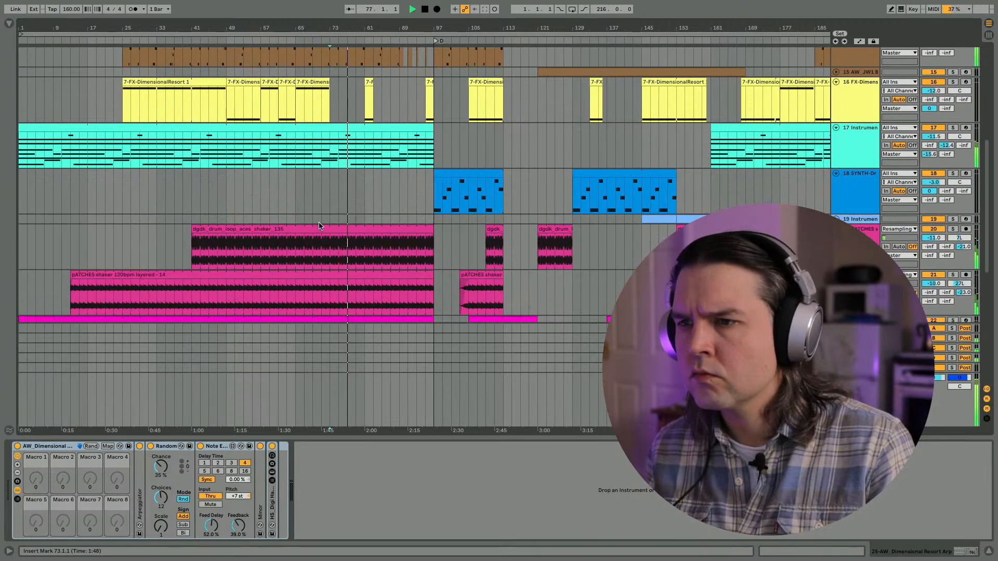
{"action": "left_click_drag", "start_coordinate": [434, 186], "coordinate": [399, 180]}
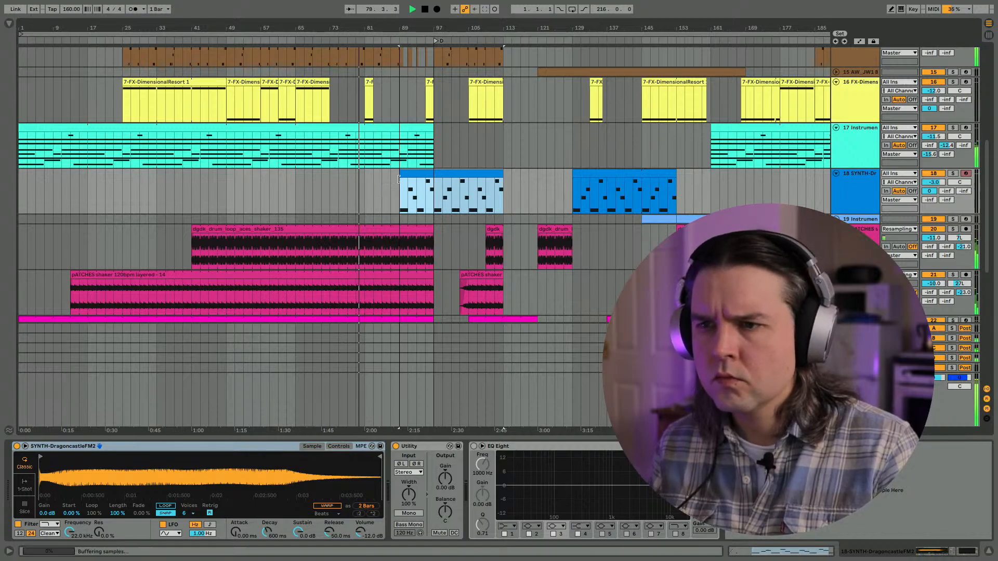
{"action": "left_click_drag", "start_coordinate": [399, 179], "coordinate": [367, 178]}
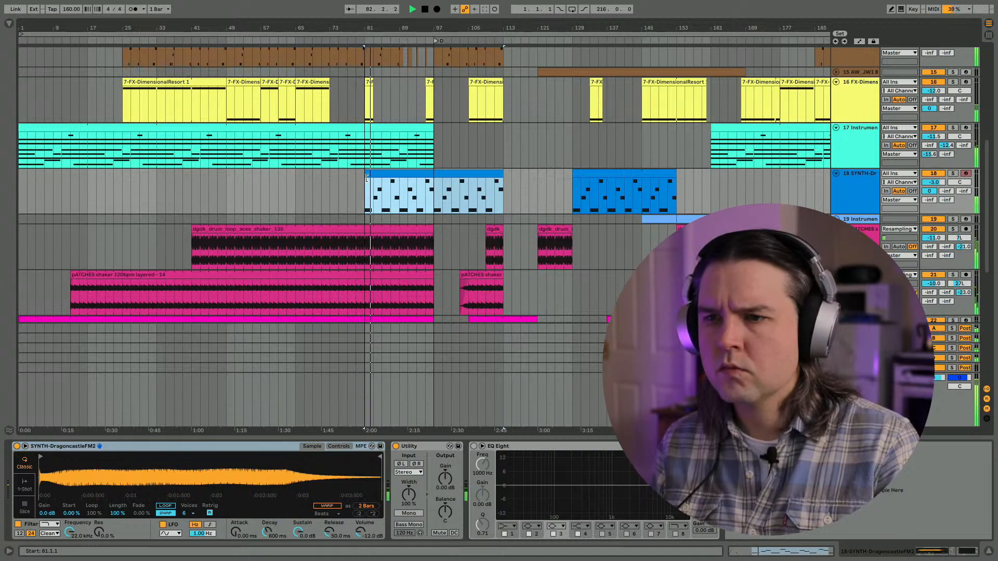
- Shorten track 18's first synth clip so that it starts at bar 89
{"action": "left_click_drag", "start_coordinate": [73, 537], "coordinate": [72, 488]}
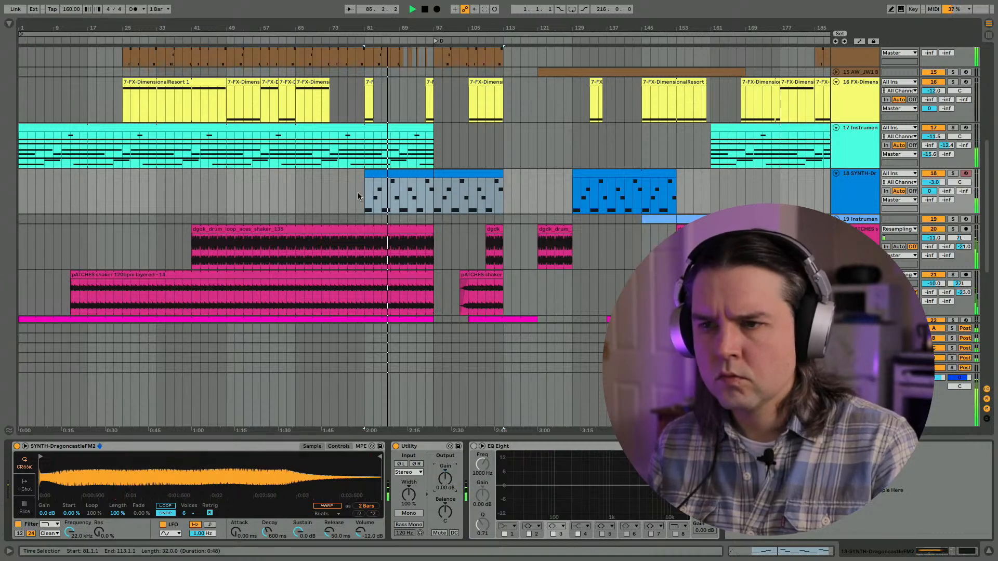
{"action": "left_click_drag", "start_coordinate": [366, 174], "coordinate": [401, 177]}
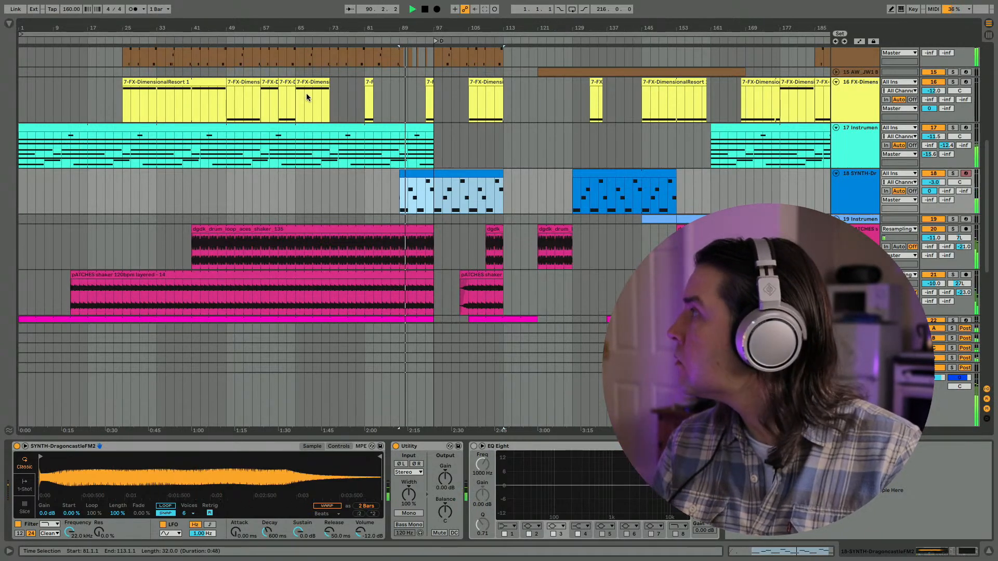
- Deactivate the two Funky Drummer clips on track 7 in bars 93 and 94
{"action": "scroll", "coordinate": [322, 137], "scroll_direction": "up", "scroll_amount": 3}
{"action": "scroll", "coordinate": [322, 137], "scroll_direction": "up", "scroll_amount": 8}
{"action": "scroll", "coordinate": [346, 180], "scroll_direction": "up", "scroll_amount": 8, "text": "ctrl"}
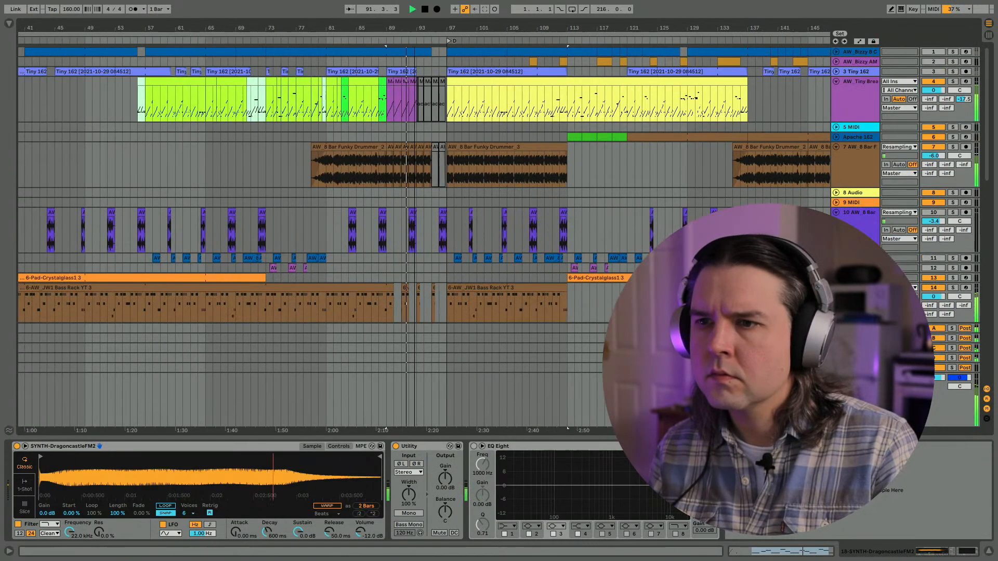
{"action": "left_click_drag", "start_coordinate": [423, 175], "coordinate": [486, 174]}
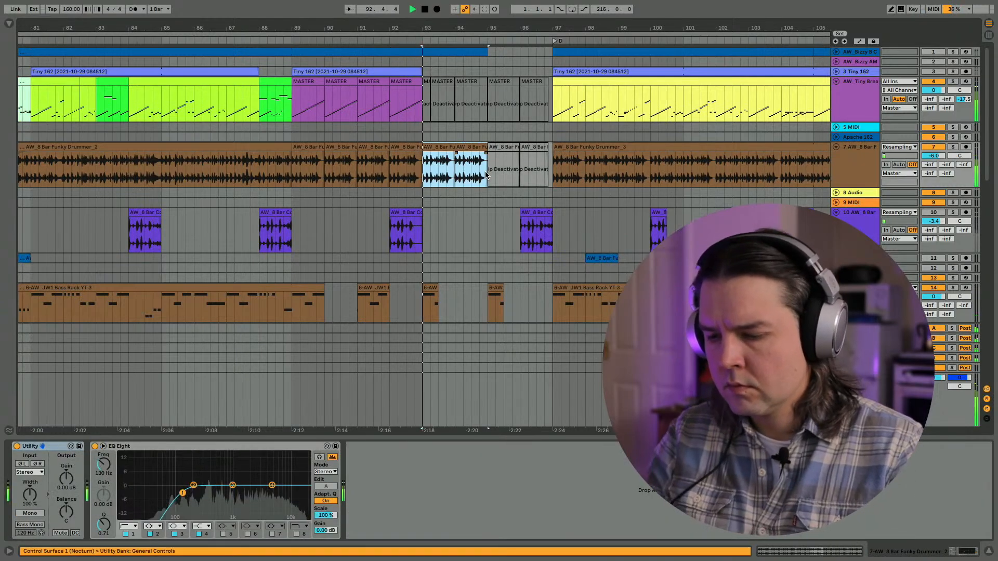
{"action": "key", "text": "0"}
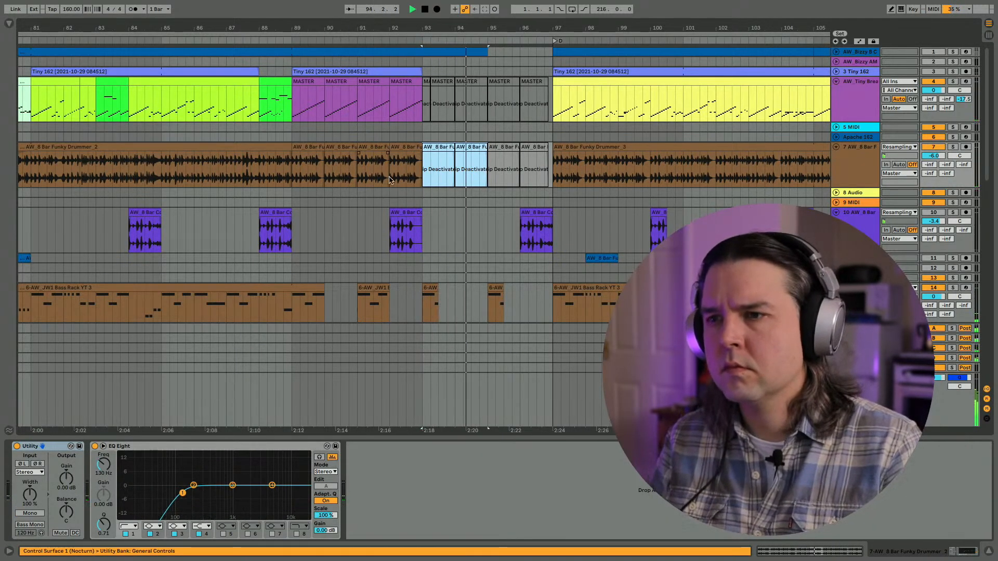
- Trim the shaker clips on tracks 20 and 21 to end at bar 95 and stop playback
{"action": "scroll", "coordinate": [390, 180], "scroll_direction": "down", "scroll_amount": 10}
{"action": "left_click_drag", "start_coordinate": [562, 242], "coordinate": [486, 242]}
{"action": "scroll", "coordinate": [489, 242], "scroll_direction": "down", "scroll_amount": 3}
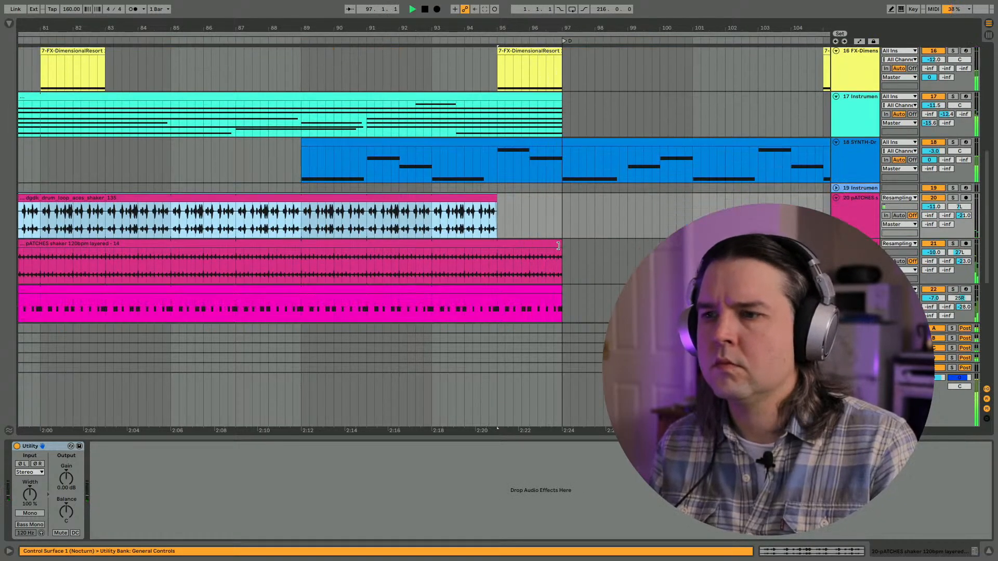
{"action": "left_click_drag", "start_coordinate": [561, 259], "coordinate": [497, 260]}
{"action": "left_click", "coordinate": [440, 277]}
{"action": "key", "text": "space"}
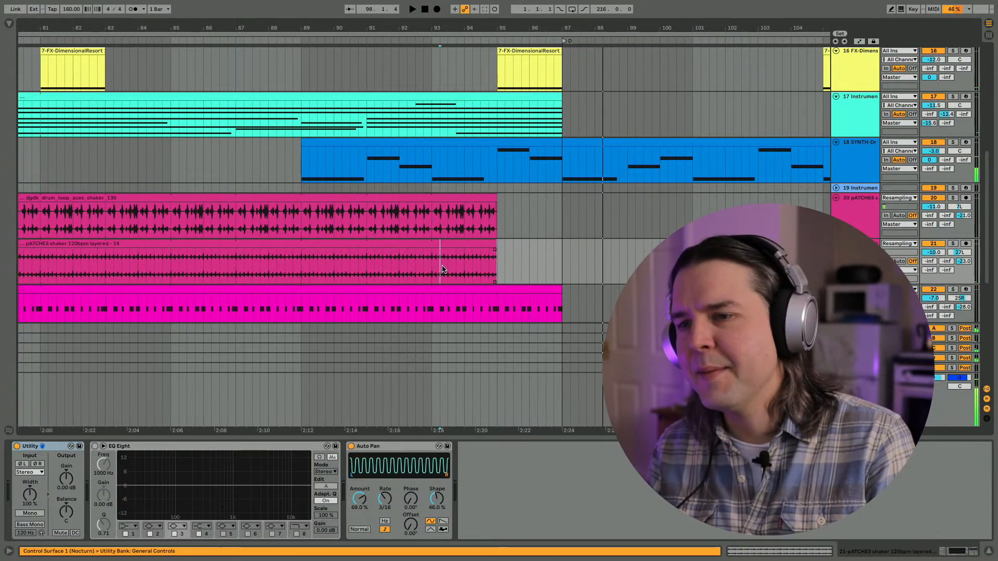
- Deactivate bars 95 and 96 of the percussion clips on tracks 22 and 23
{"action": "scroll", "coordinate": [442, 266], "scroll_direction": "down", "scroll_amount": 5}
{"action": "left_click_drag", "start_coordinate": [561, 126], "coordinate": [498, 156]}
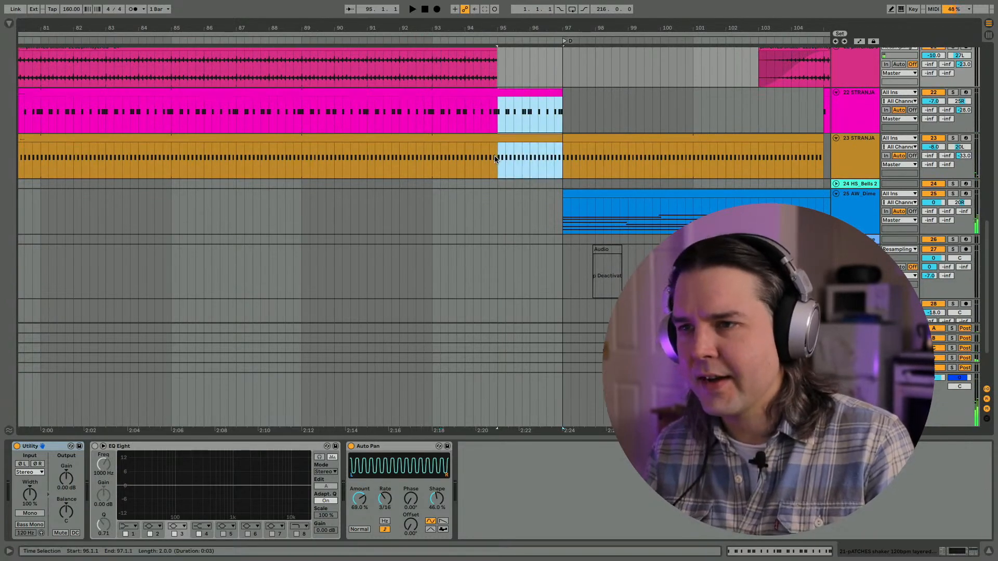
{"action": "key", "text": "0"}
- Audition the build-up from bar 81 while examining how the shaker, synth, bass and break clips line up before bar 97
{"action": "left_click_drag", "start_coordinate": [322, 27], "coordinate": [322, 4]}
{"action": "scroll", "coordinate": [278, 107], "scroll_direction": "up", "scroll_amount": 5}
{"action": "left_click", "coordinate": [260, 153]}
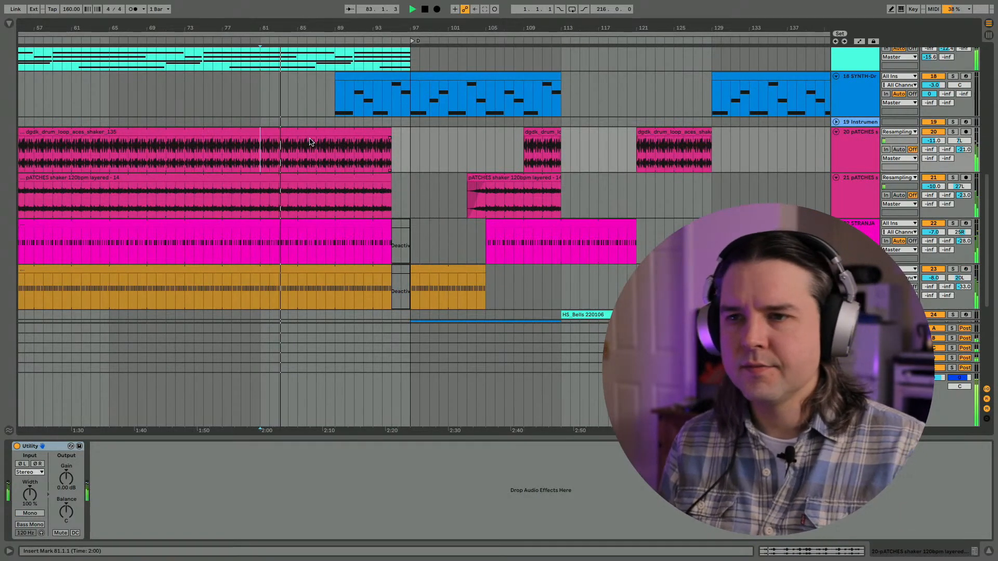
{"action": "scroll", "coordinate": [310, 142], "scroll_direction": "up", "scroll_amount": 10}
{"action": "scroll", "coordinate": [310, 141], "scroll_direction": "left", "scroll_amount": 3}
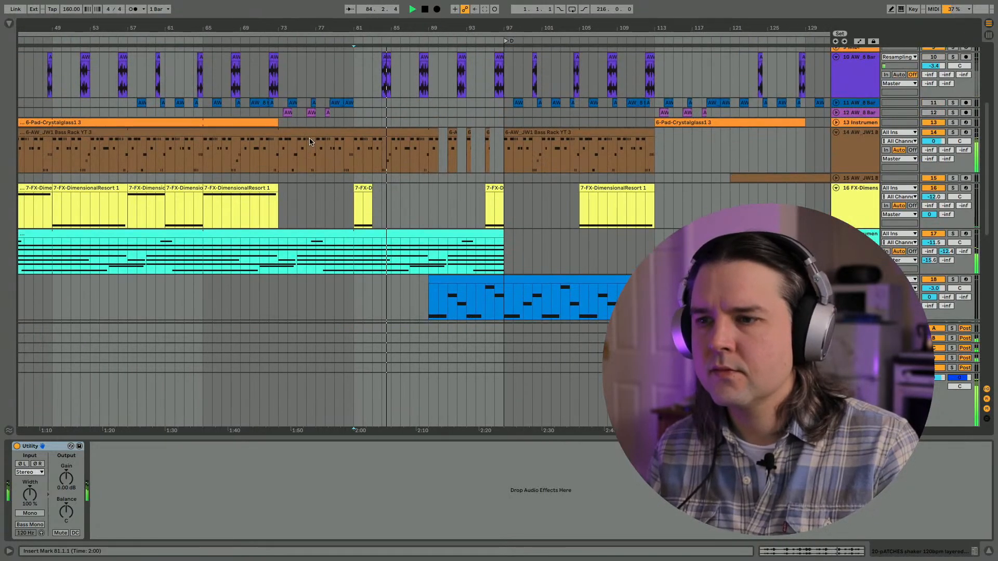
{"action": "left_click", "coordinate": [855, 234]}
{"action": "scroll", "coordinate": [378, 105], "scroll_direction": "up", "scroll_amount": 6}
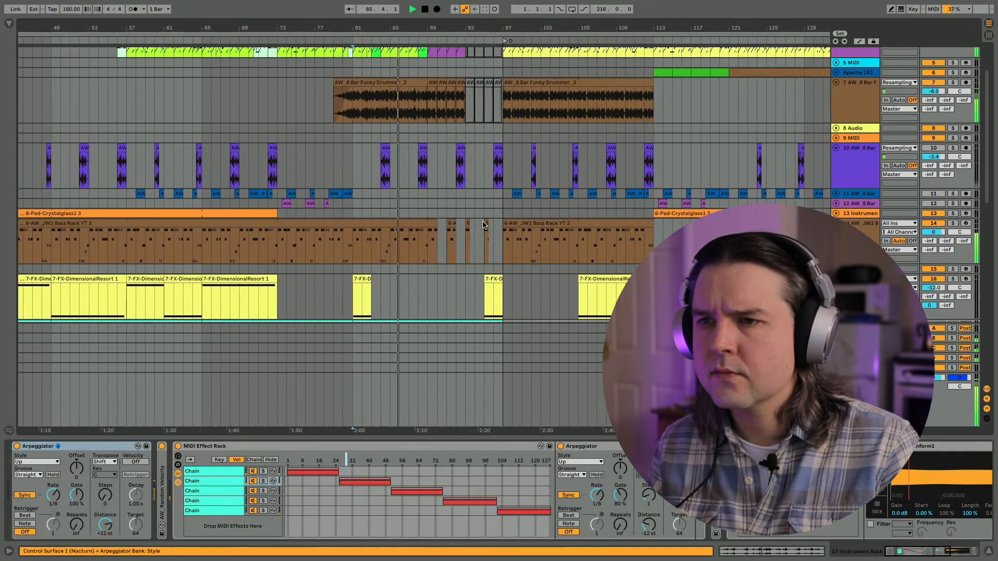
{"action": "scroll", "coordinate": [378, 105], "scroll_direction": "left", "scroll_amount": 1}
{"action": "scroll", "coordinate": [453, 137], "scroll_direction": "up", "scroll_amount": 6}
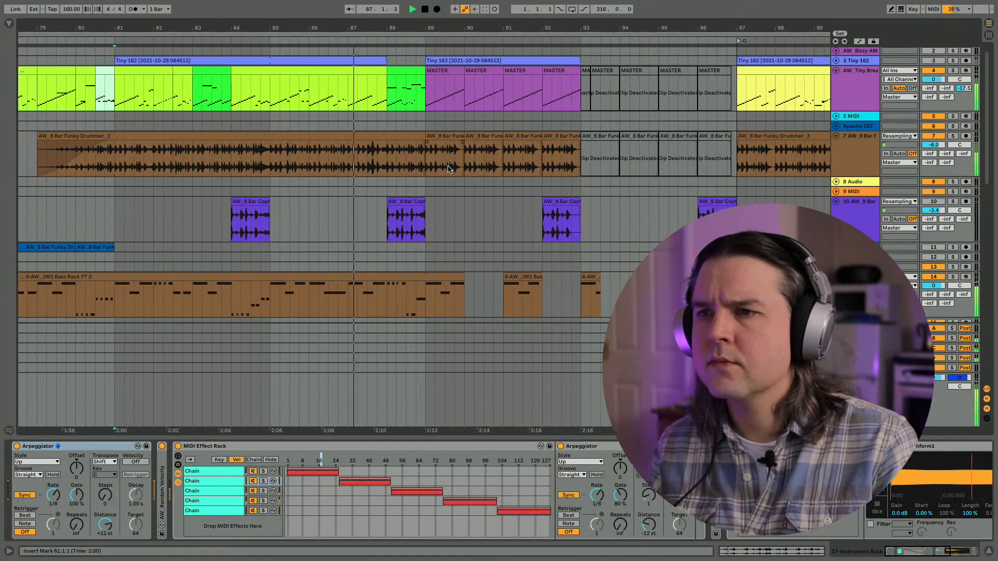
{"action": "scroll", "coordinate": [455, 136], "scroll_direction": "up", "scroll_amount": 1}
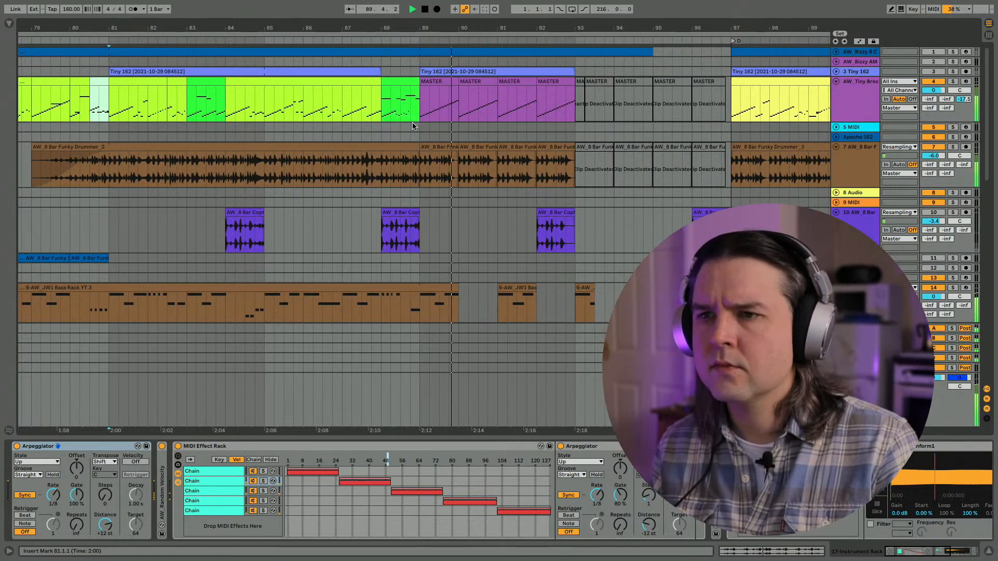
{"action": "scroll", "coordinate": [374, 124], "scroll_direction": "up", "scroll_amount": 4}
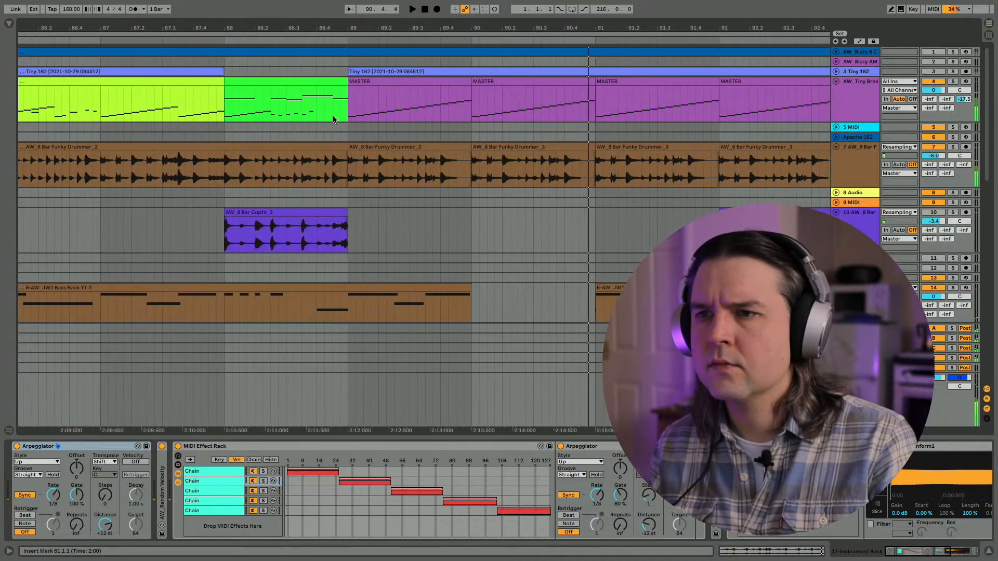
- Trim the ends of track 4's MASTER clips in bars 89 and 90 to leave short gaps, auditioning from bar 89
{"action": "left_click", "coordinate": [424, 100]}
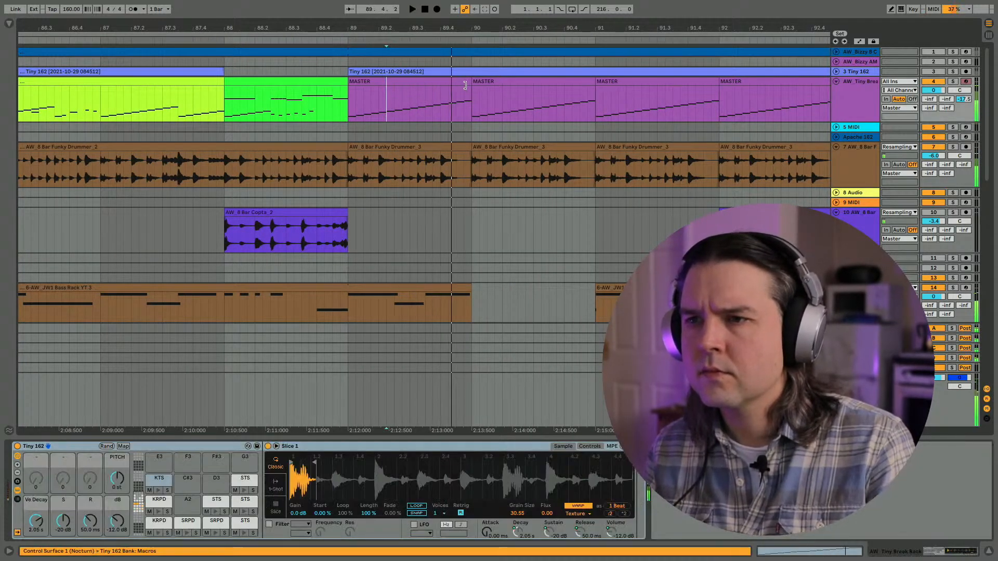
{"action": "left_click_drag", "start_coordinate": [465, 85], "coordinate": [451, 84]}
{"action": "left_click", "coordinate": [345, 111]}
{"action": "key", "text": "space"}
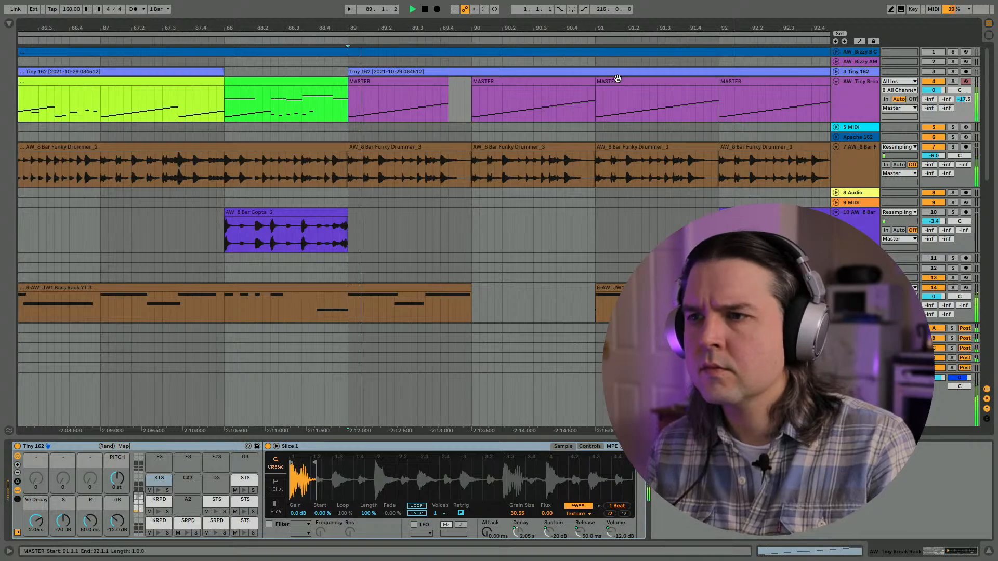
{"action": "left_click_drag", "start_coordinate": [593, 82], "coordinate": [578, 81]}
{"action": "scroll", "coordinate": [571, 83], "scroll_direction": "right", "scroll_amount": 1}
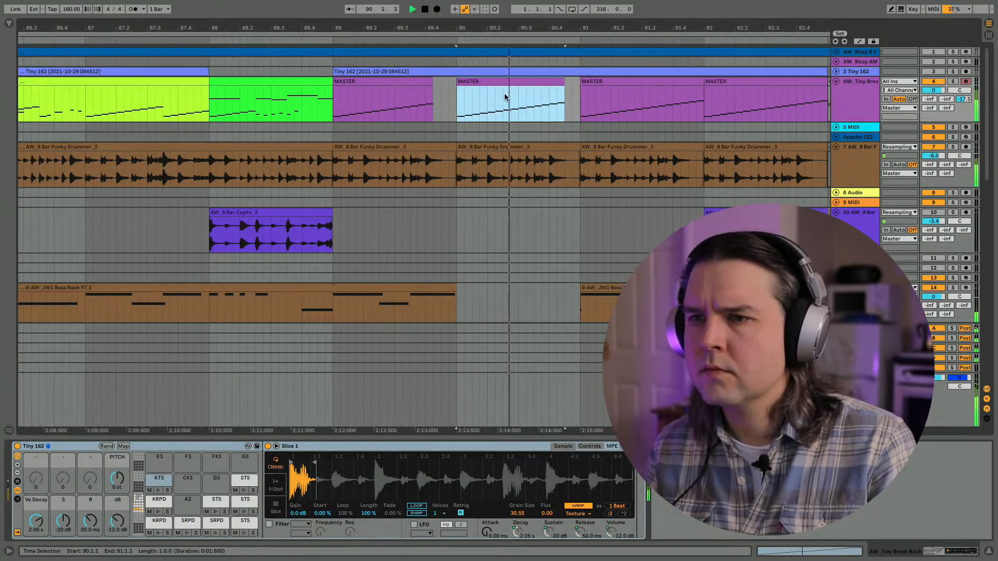
- Deactivate the last three sixteenths of bar 89 on tracks 20 to 23 and play back from bar 89
{"action": "key", "text": "space"}
{"action": "left_click", "coordinate": [303, 166]}
{"action": "scroll", "coordinate": [303, 168], "scroll_direction": "down", "scroll_amount": 10}
{"action": "scroll", "coordinate": [303, 168], "scroll_direction": "up", "scroll_amount": 5}
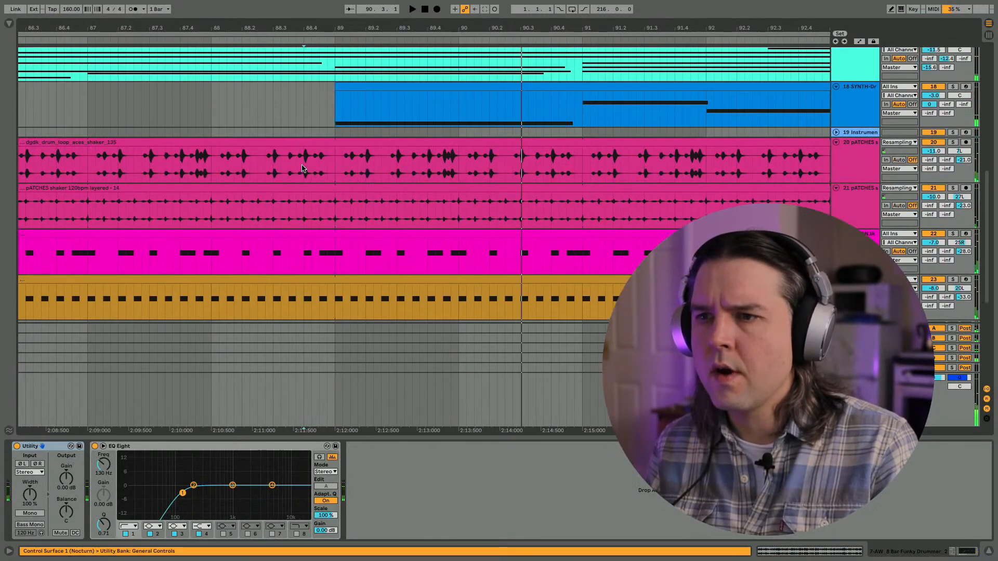
{"action": "left_click_drag", "start_coordinate": [447, 175], "coordinate": [453, 262]}
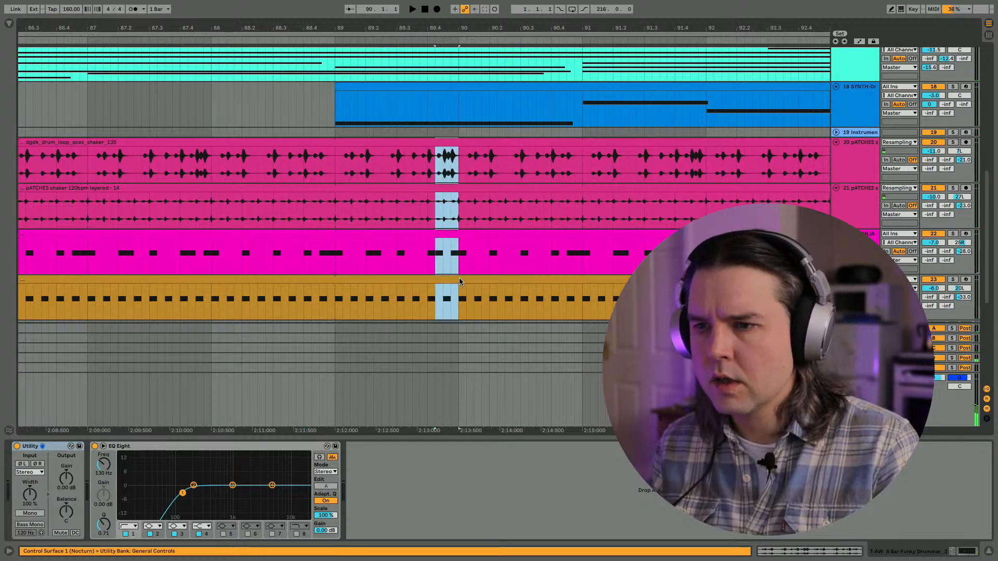
{"action": "key", "text": "0"}
{"action": "left_click", "coordinate": [331, 227]}
{"action": "key", "text": "space"}
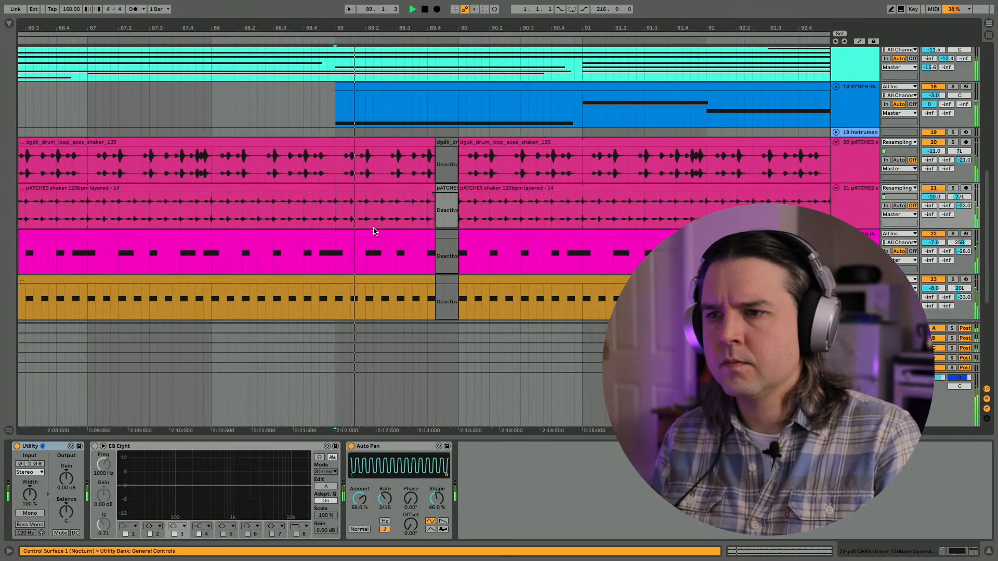
- Split out and deactivate the last three sixteenths of bar 90 on tracks 20 to 23, and audition the gaps from bar 89
{"action": "scroll", "coordinate": [467, 130], "scroll_direction": "down", "scroll_amount": 2}
{"action": "left_click_drag", "start_coordinate": [493, 97], "coordinate": [514, 218]}
{"action": "key", "text": "space"}
{"action": "key", "text": "ctrl+e"}
{"action": "key", "text": "0"}
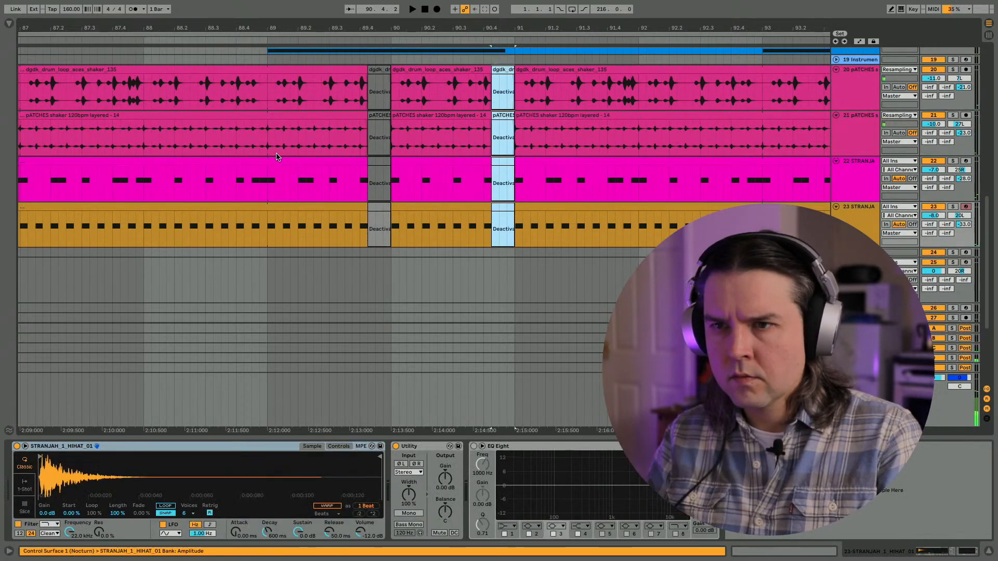
{"action": "left_click", "coordinate": [278, 159]}
{"action": "key", "text": "space"}
{"action": "scroll", "coordinate": [254, 134], "scroll_direction": "up", "scroll_amount": 1}
{"action": "scroll", "coordinate": [254, 133], "scroll_direction": "right", "scroll_amount": 2}
{"action": "key", "text": "space"}
{"action": "left_click", "coordinate": [179, 130]}
{"action": "key", "text": "space"}
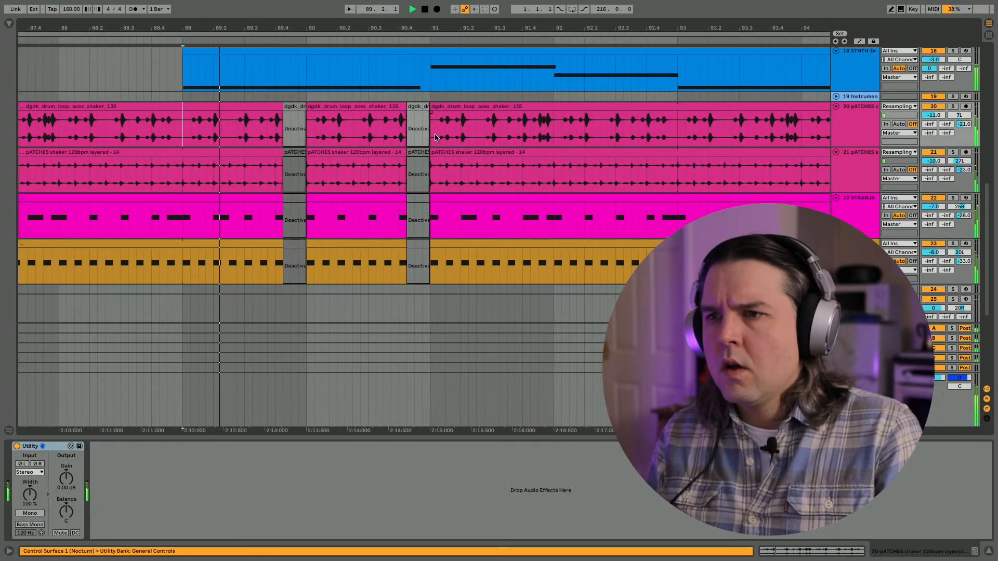
- Split out and deactivate the last three sixteenths of bars 91 and 92 on tracks 20 to 23
{"action": "left_click_drag", "start_coordinate": [530, 122], "coordinate": [551, 246]}
{"action": "key", "text": "ctrl+e"}
{"action": "key", "text": "0"}
{"action": "scroll", "coordinate": [548, 243], "scroll_direction": "right", "scroll_amount": 3}
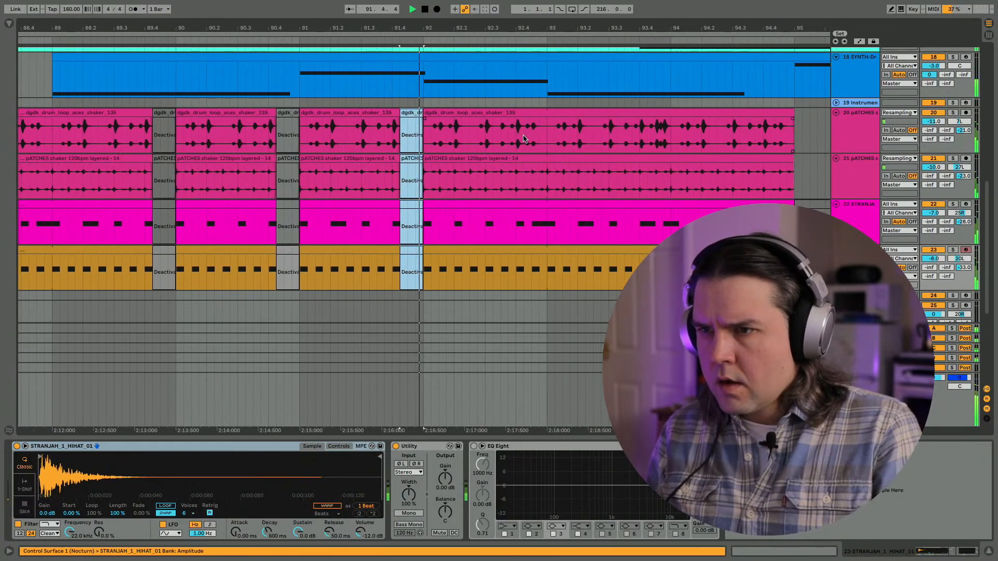
{"action": "left_click_drag", "start_coordinate": [528, 122], "coordinate": [545, 257]}
{"action": "key", "text": "ctrl+e"}
{"action": "key", "text": "0"}
{"action": "scroll", "coordinate": [546, 257], "scroll_direction": "right", "scroll_amount": 3}
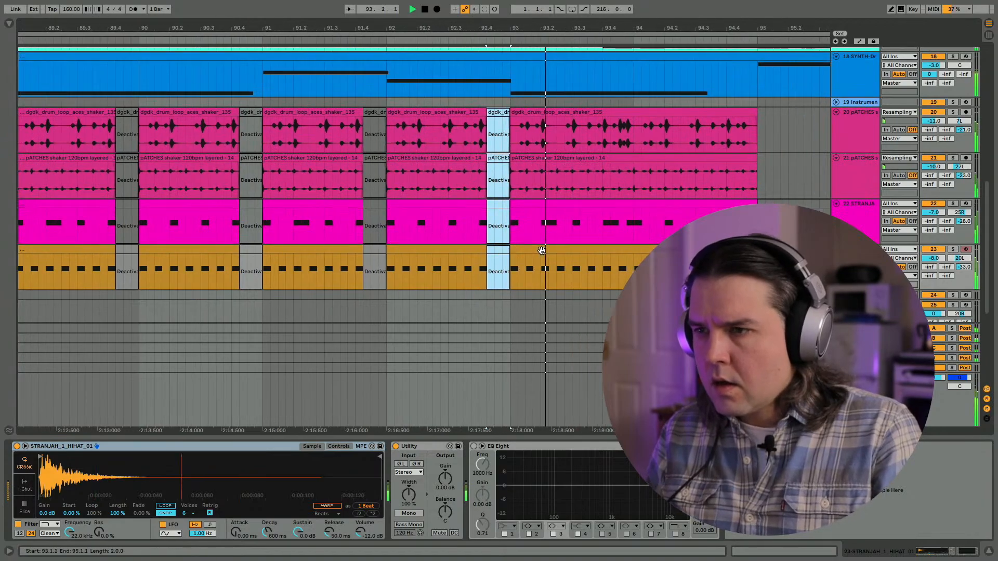
- Deactivate the clips in bars 93 and 94 on tracks 20 to 23
{"action": "left_click", "coordinate": [462, 113]}
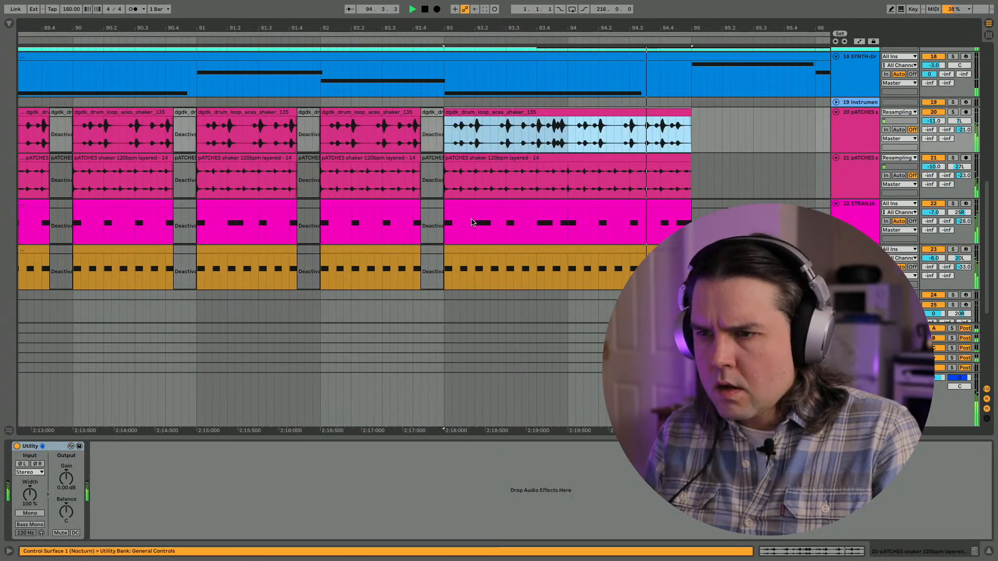
{"action": "left_click_drag", "start_coordinate": [462, 113], "coordinate": [464, 246]}
{"action": "key", "text": "0"}
- Audition the transition from bar 89 and inspect the devices on tracks 17 and 18, collapsing track 17's MIDI Effect Rack
{"action": "left_click", "coordinate": [53, 257]}
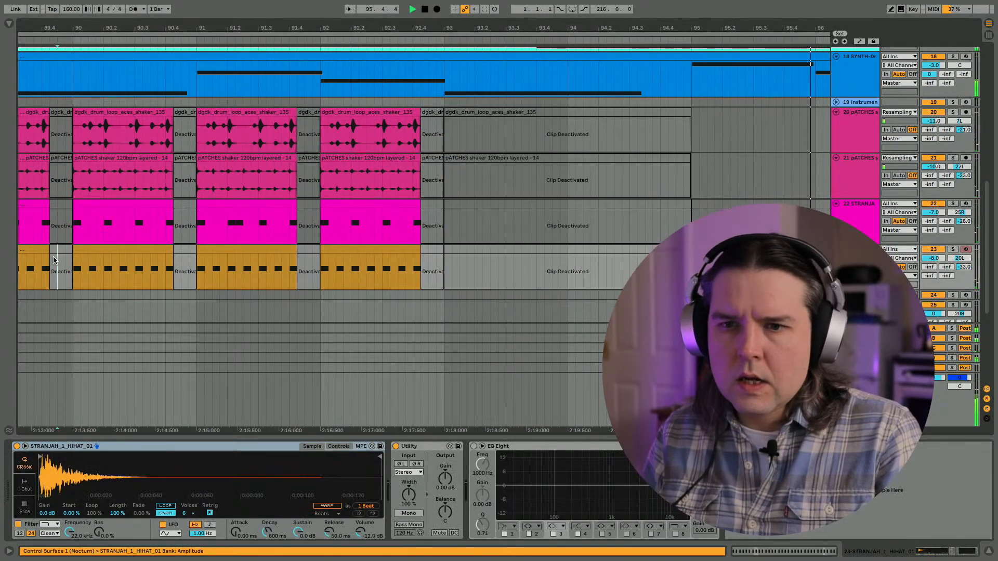
{"action": "key", "text": "space"}
{"action": "key", "text": "space"}
{"action": "scroll", "coordinate": [259, 192], "scroll_direction": "up", "scroll_amount": 3}
{"action": "scroll", "coordinate": [260, 192], "scroll_direction": "up", "scroll_amount": 3}
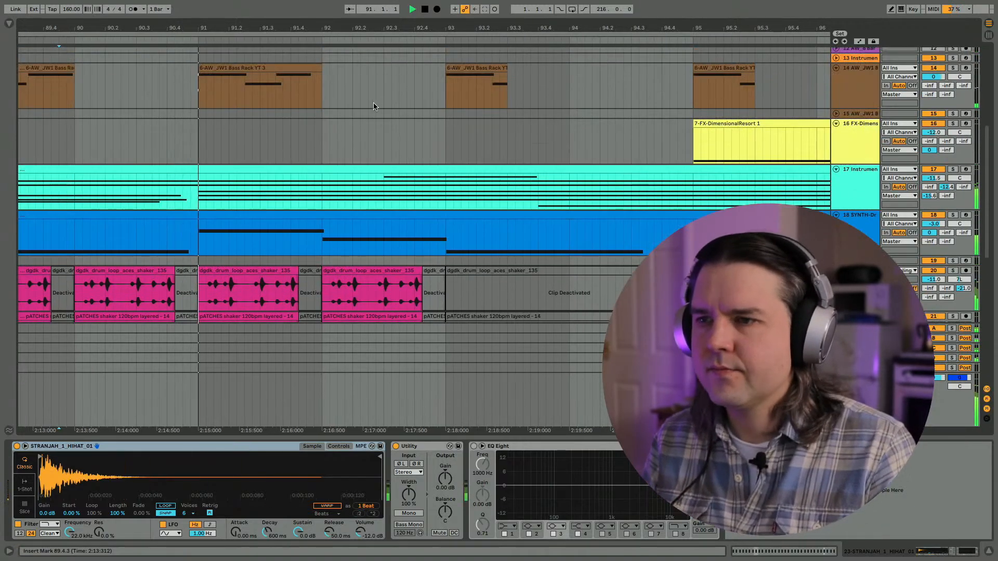
{"action": "left_click_drag", "start_coordinate": [473, 28], "coordinate": [474, 3]}
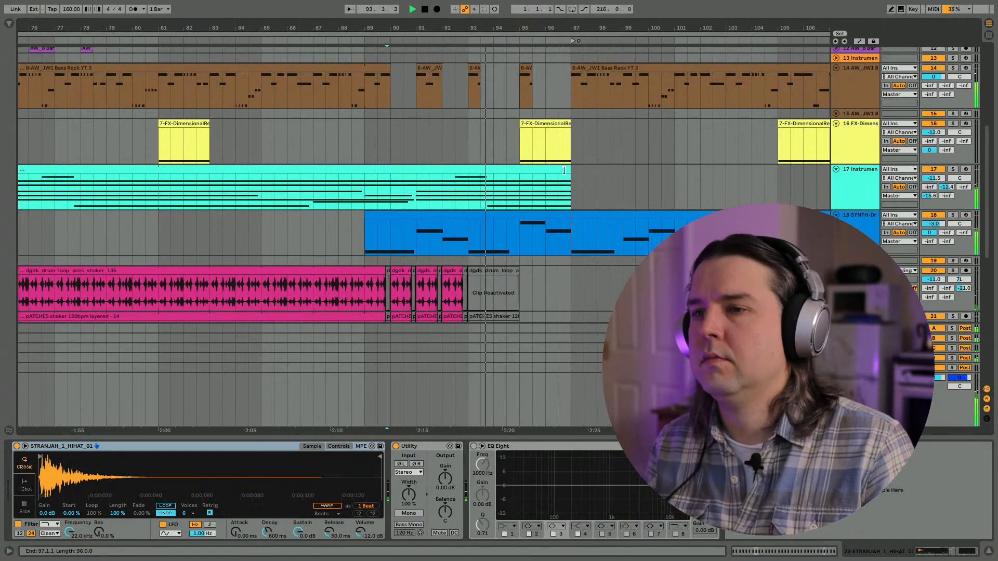
{"action": "left_click", "coordinate": [848, 193]}
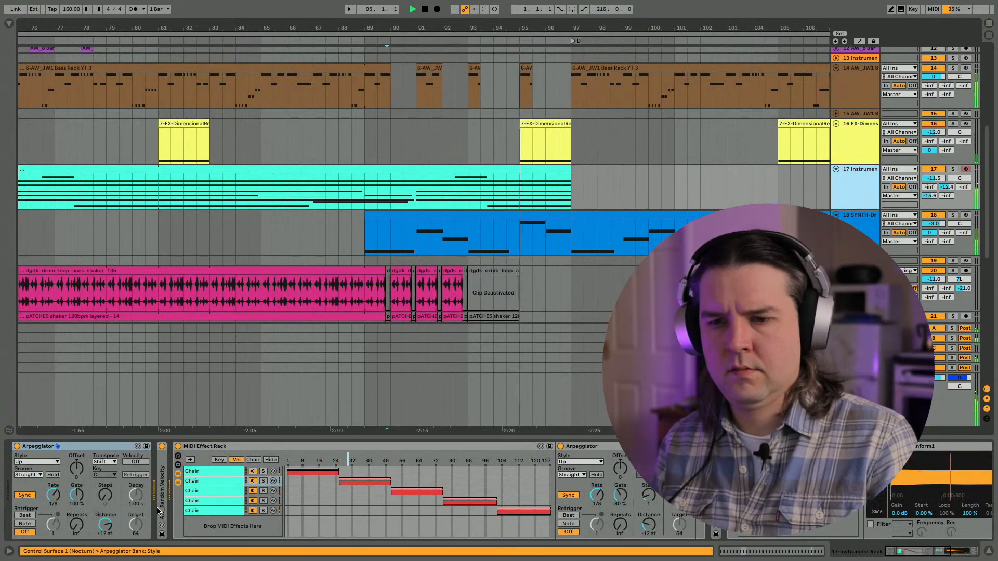
{"action": "double_click", "coordinate": [204, 447]}
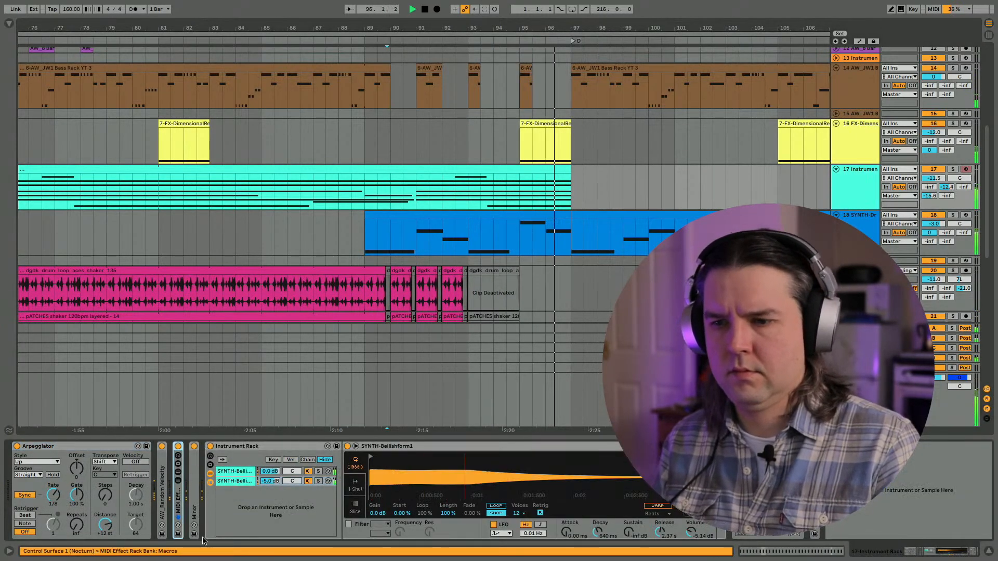
{"action": "left_click", "coordinate": [361, 208]}
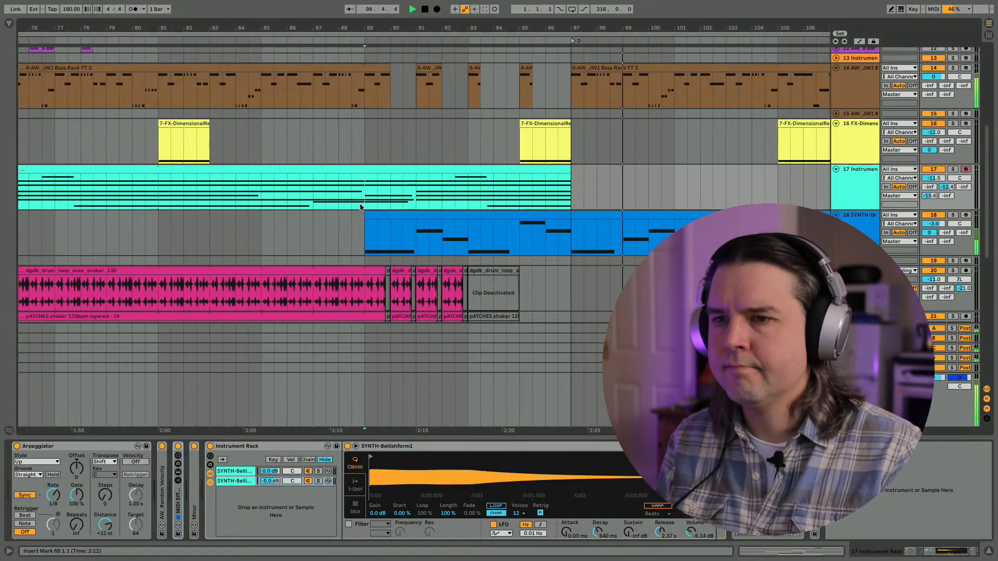
{"action": "key", "text": "space"}
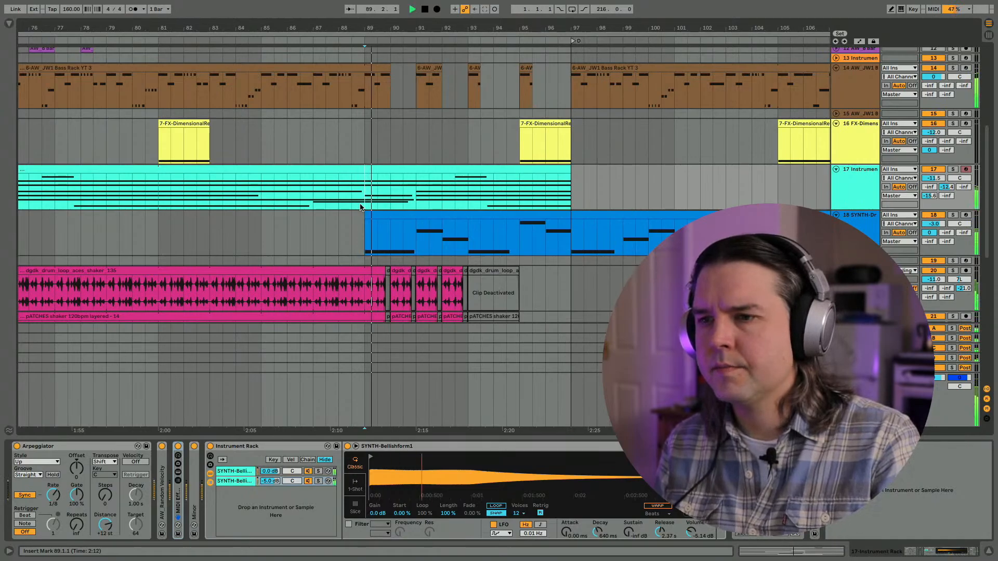
{"action": "scroll", "coordinate": [361, 207], "scroll_direction": "down", "scroll_amount": 1}
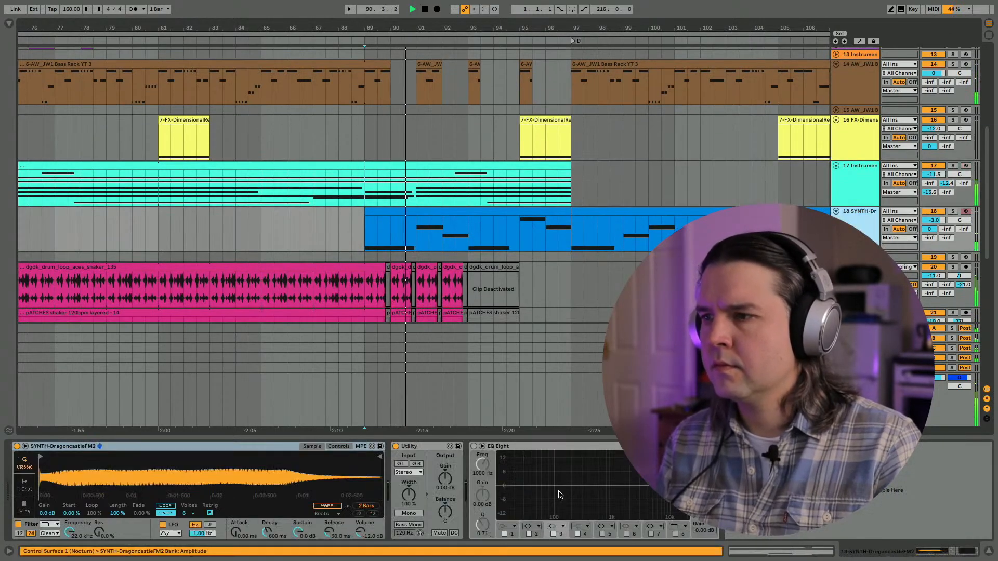
- Move the end of the Master VHS macro automation's 127 plateau back to bar 96, so it ramps down into bar 97
{"action": "key", "text": "Tab"}
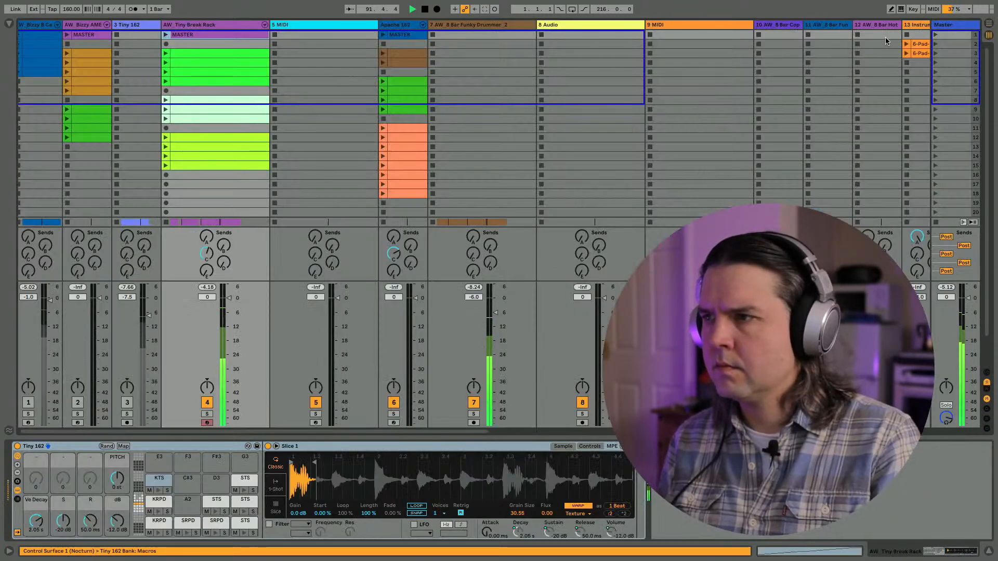
{"action": "left_click", "coordinate": [952, 29]}
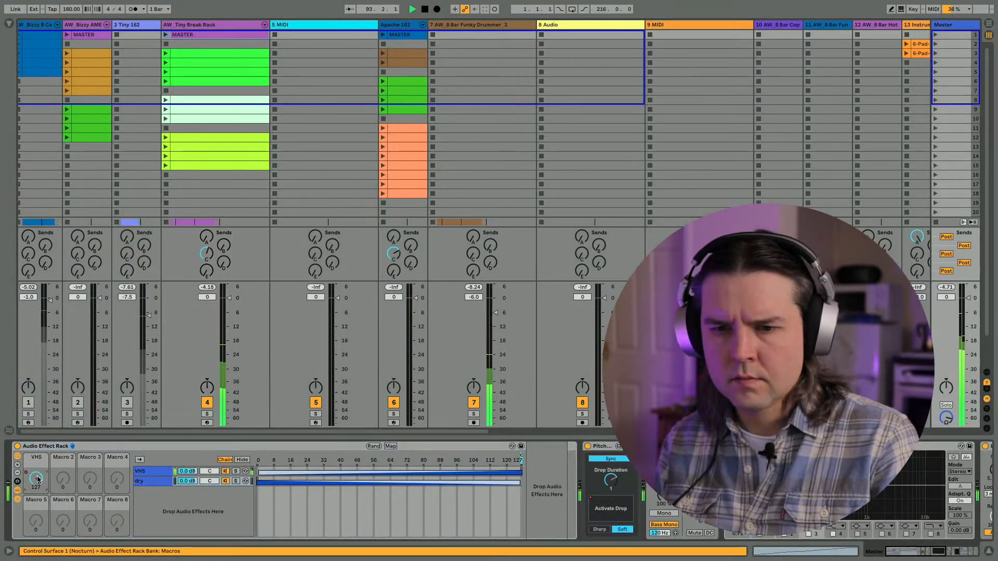
{"action": "key", "text": "Tab"}
{"action": "scroll", "coordinate": [328, 270], "scroll_direction": "down", "scroll_amount": 5}
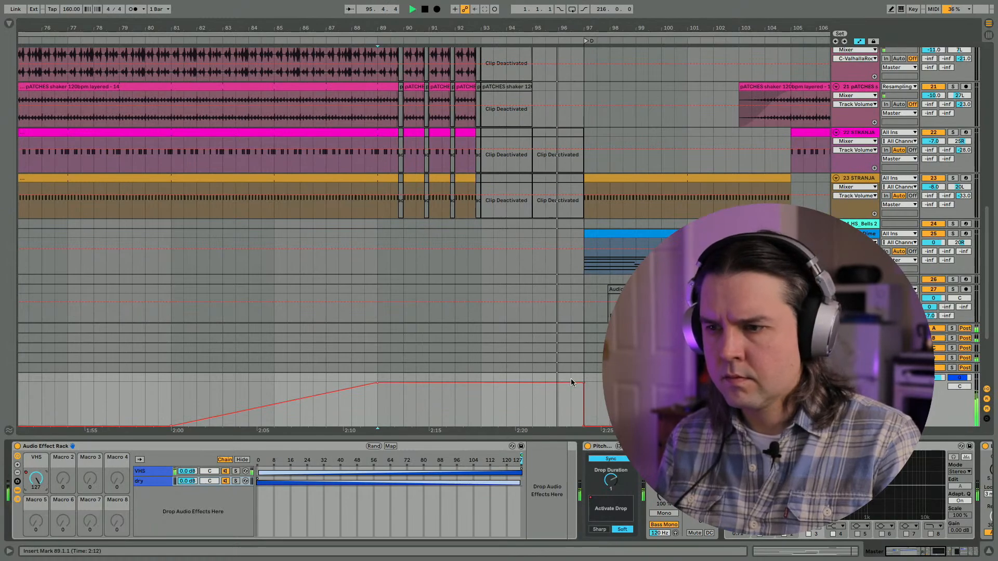
{"action": "left_click_drag", "start_coordinate": [583, 383], "coordinate": [545, 383]}
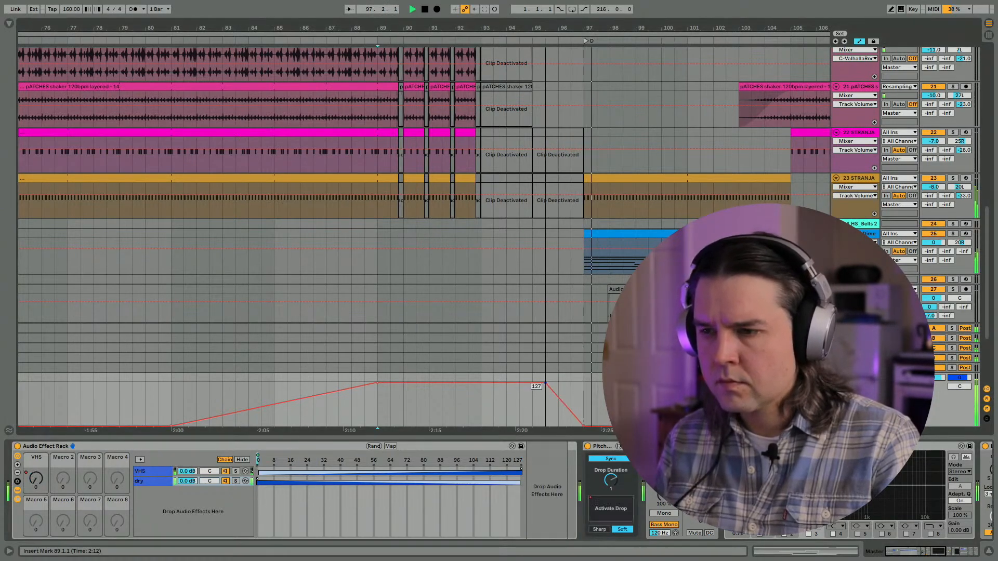
{"action": "left_click", "coordinate": [533, 396]}
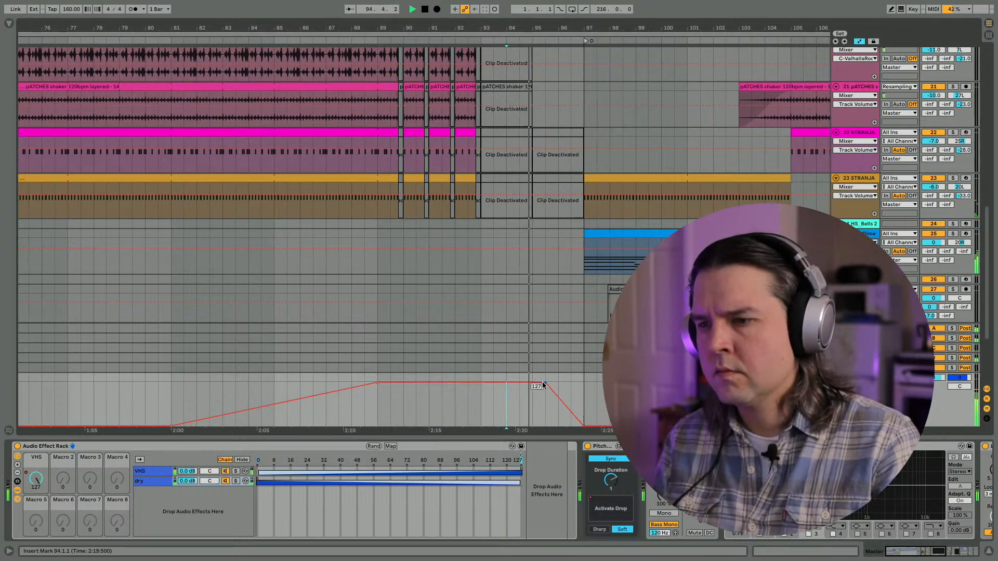
{"action": "left_click_drag", "start_coordinate": [542, 383], "coordinate": [558, 383]}
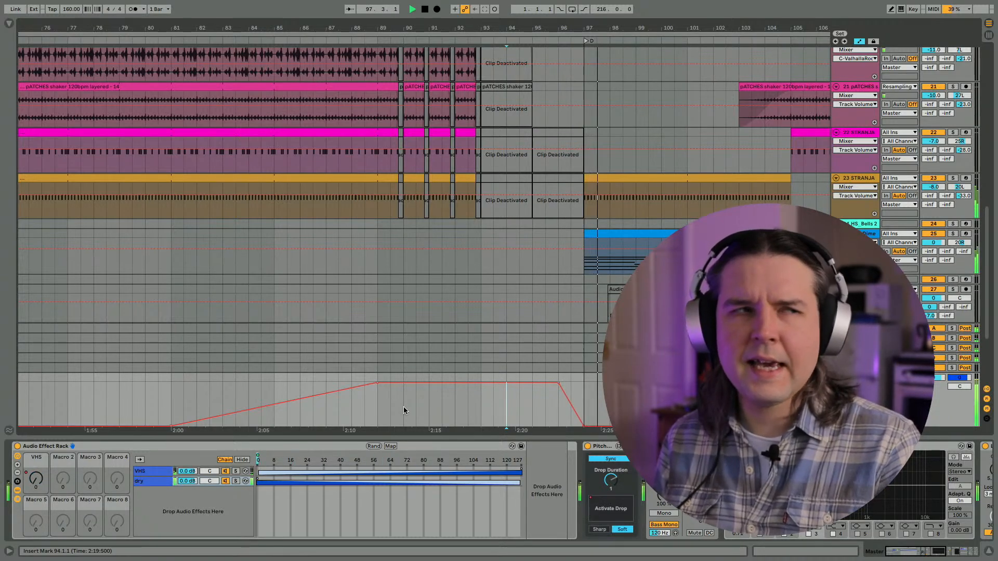
{"action": "key", "text": "space"}
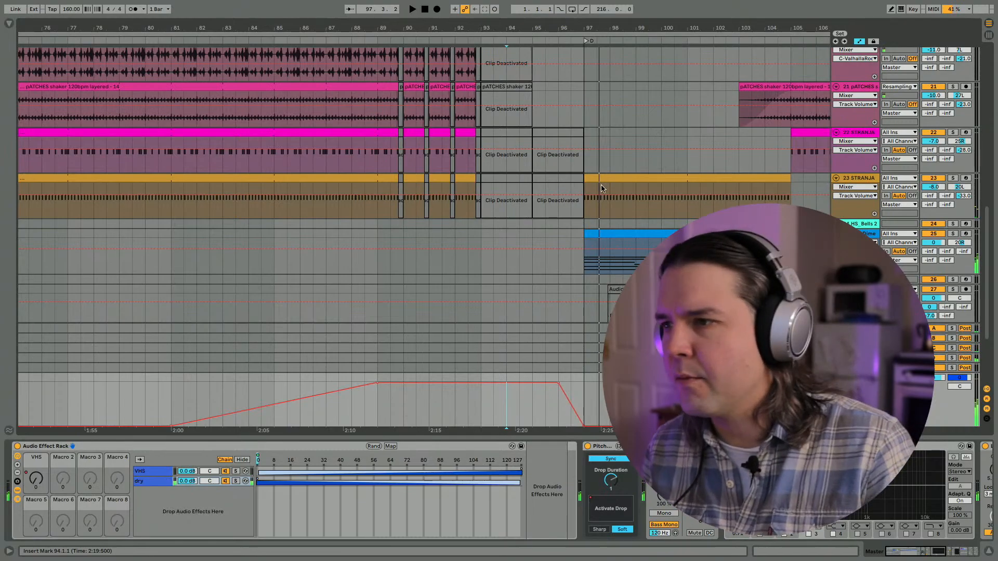
- Collapse all the tracks and fit the whole arrangement in view
{"action": "scroll", "coordinate": [602, 188], "scroll_direction": "up", "scroll_amount": 10}
{"action": "key", "text": "super+a"}
{"action": "left_click", "coordinate": [835, 82], "text": "alt"}
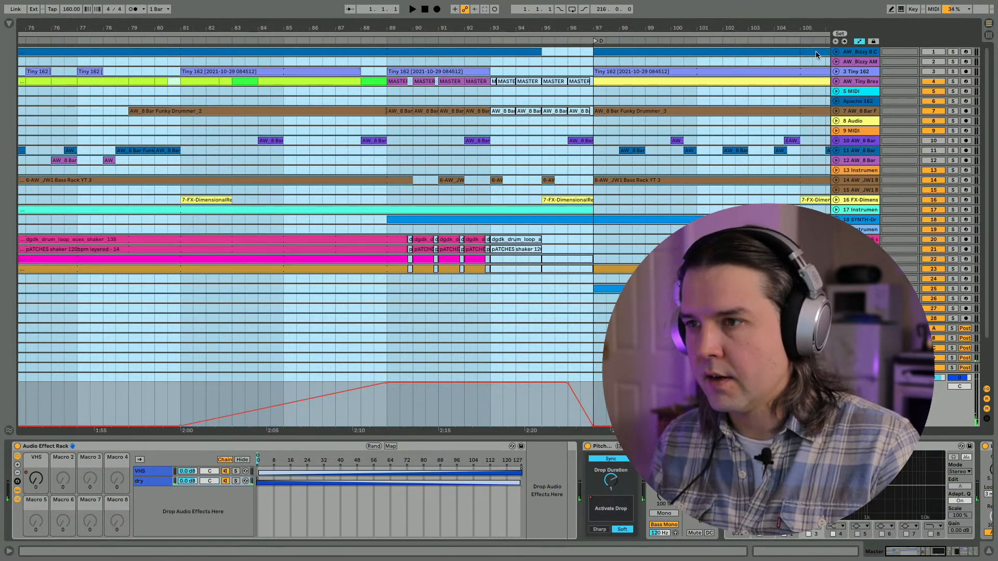
{"action": "left_click_drag", "start_coordinate": [600, 25], "coordinate": [367, 24]}
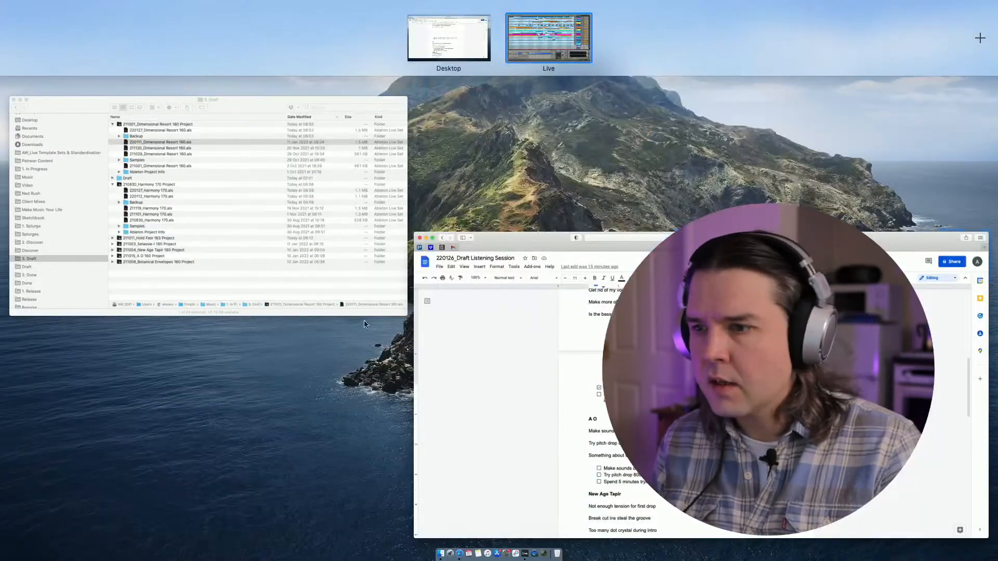
- Switch to the Draft Listening Session document, tick off the five-minute tension-building task, and return to Live
{"action": "left_click", "coordinate": [512, 445]}
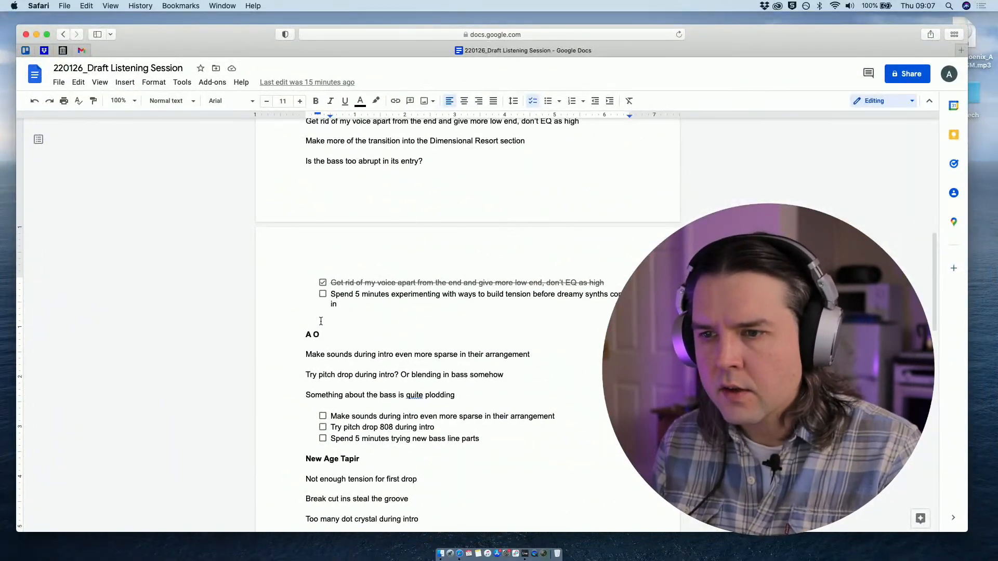
{"action": "left_click", "coordinate": [323, 294]}
{"action": "key", "text": "ctrl+Up"}
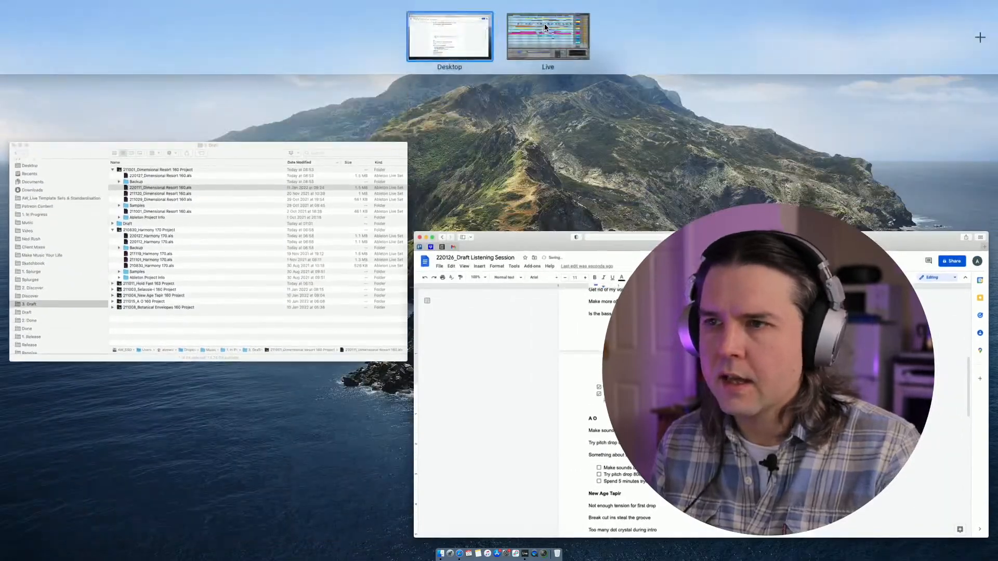
{"action": "left_click", "coordinate": [545, 35]}
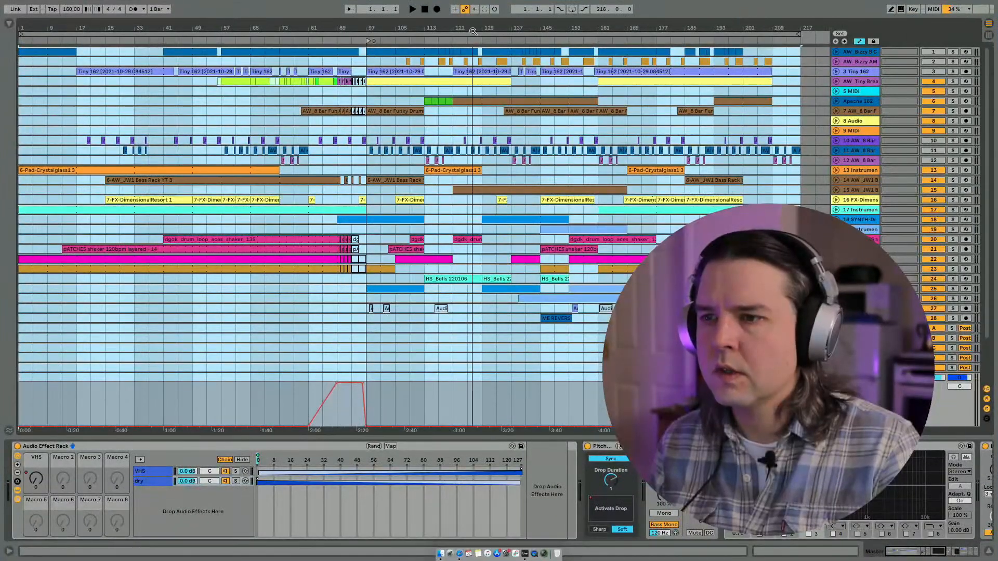
- Export the full arrangement's Master track as the MP3 220127_Dimensional Resort 160.mp3 in the Draft folder
{"action": "left_click", "coordinate": [457, 356]}
{"action": "left_click", "coordinate": [375, 399]}
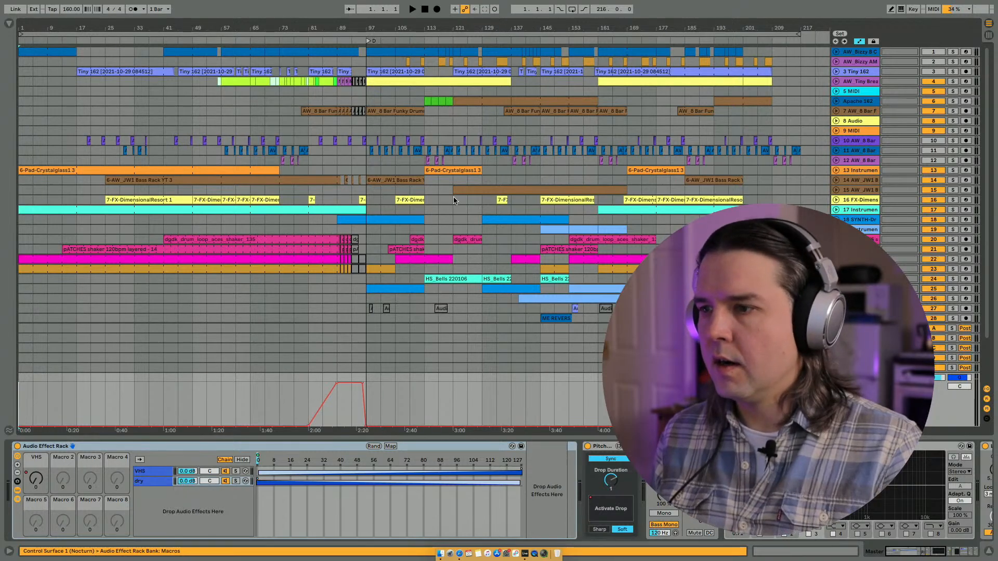
{"action": "key", "text": "Home"}
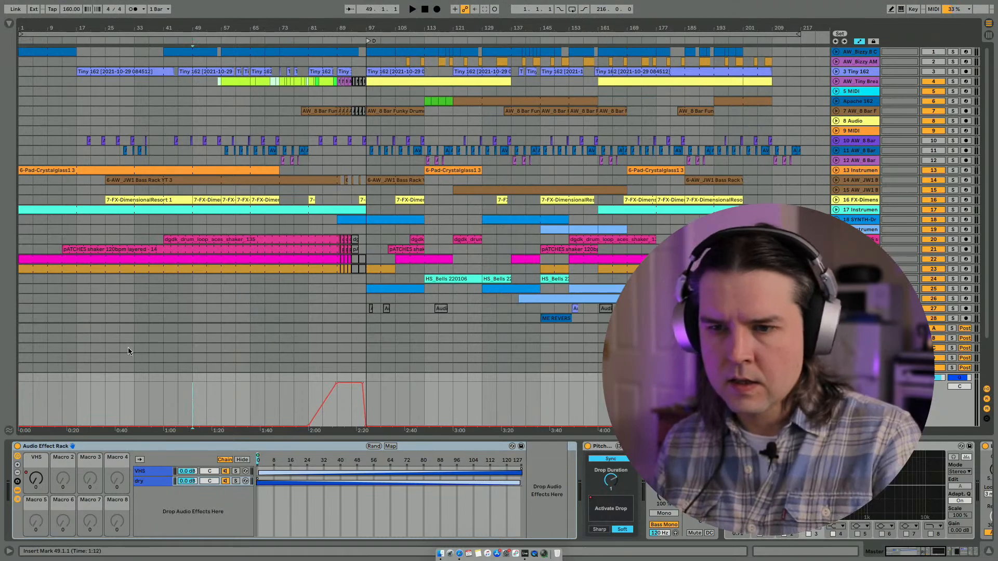
{"action": "key", "text": "super+a"}
{"action": "left_click", "coordinate": [58, 6]}
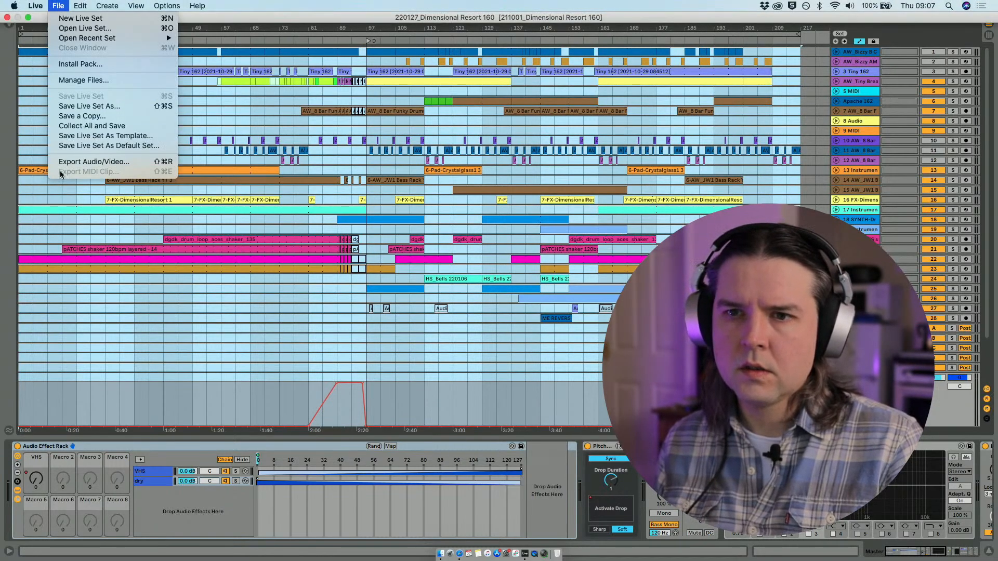
{"action": "left_click", "coordinate": [93, 162]}
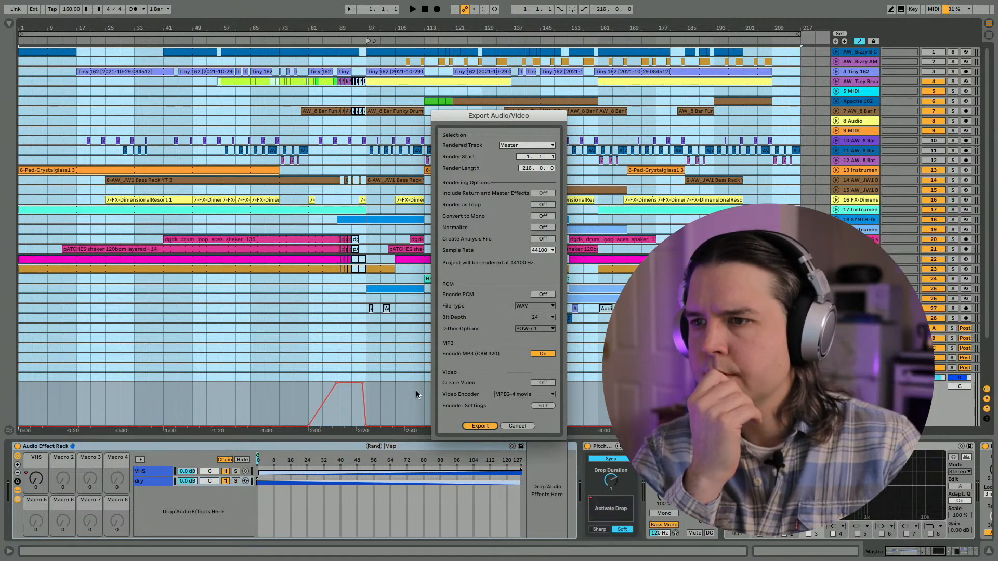
{"action": "key", "text": "Return"}
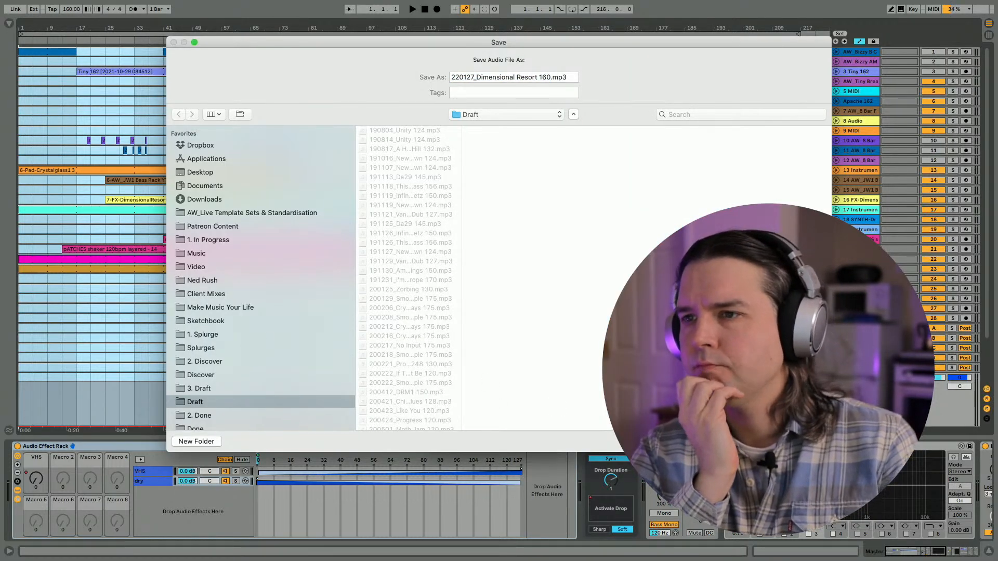
{"action": "key", "text": "Return"}
- Switch to the Trello board in Safari and open the 211001_Dimensional Resort 160 card in the Draft list
{"action": "key", "text": "ctrl+Up"}
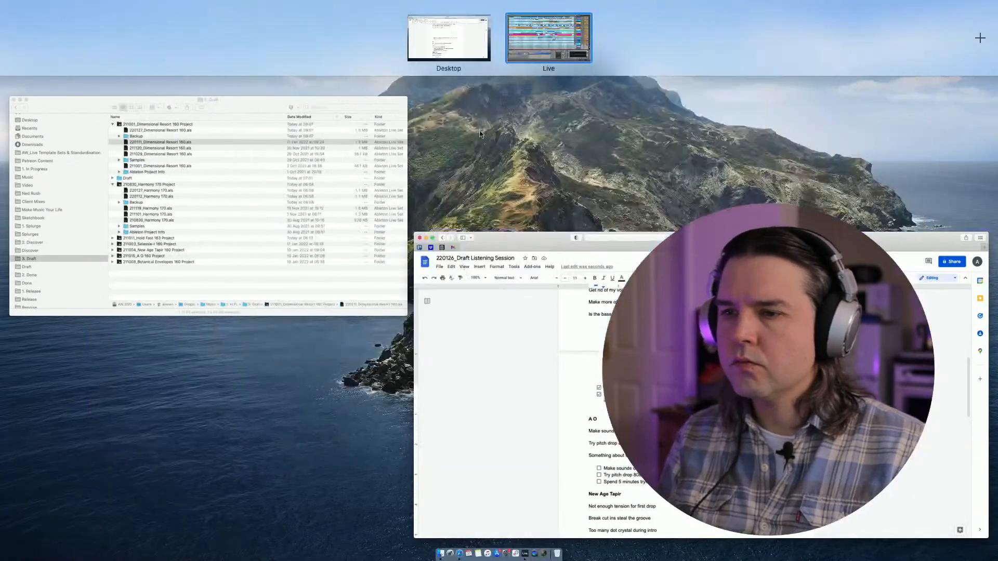
{"action": "left_click", "coordinate": [493, 310]}
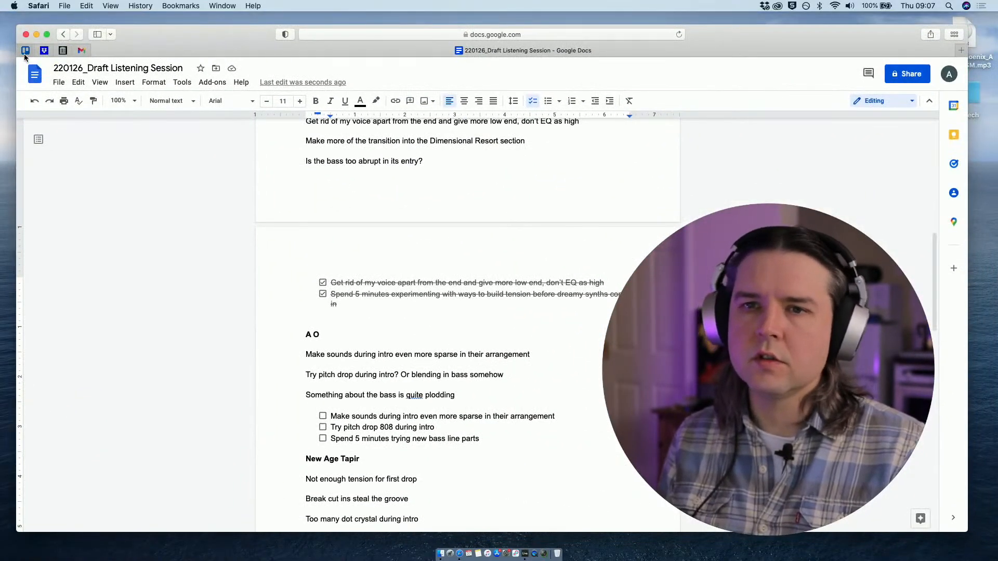
{"action": "left_click", "coordinate": [26, 51]}
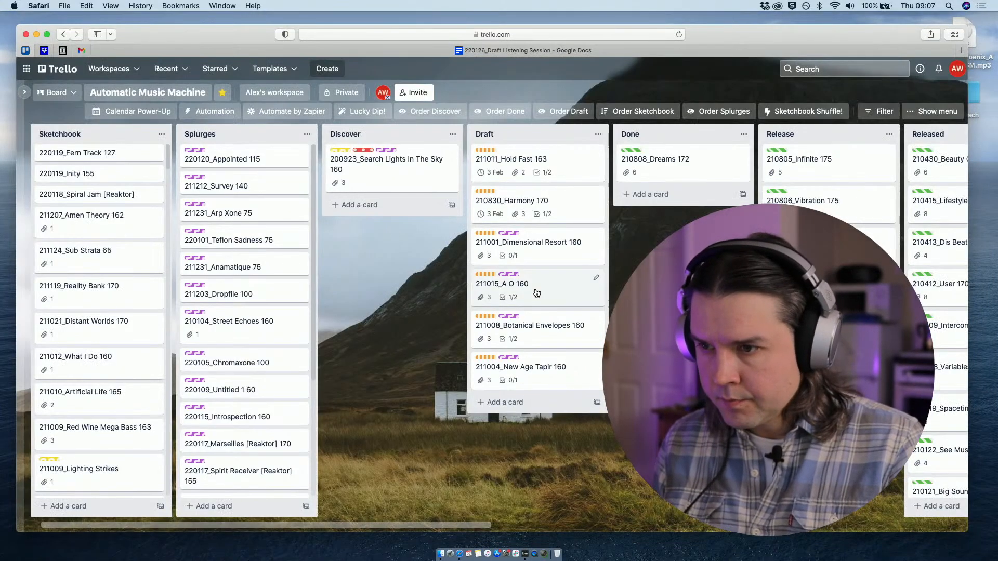
{"action": "left_click", "coordinate": [494, 281]}
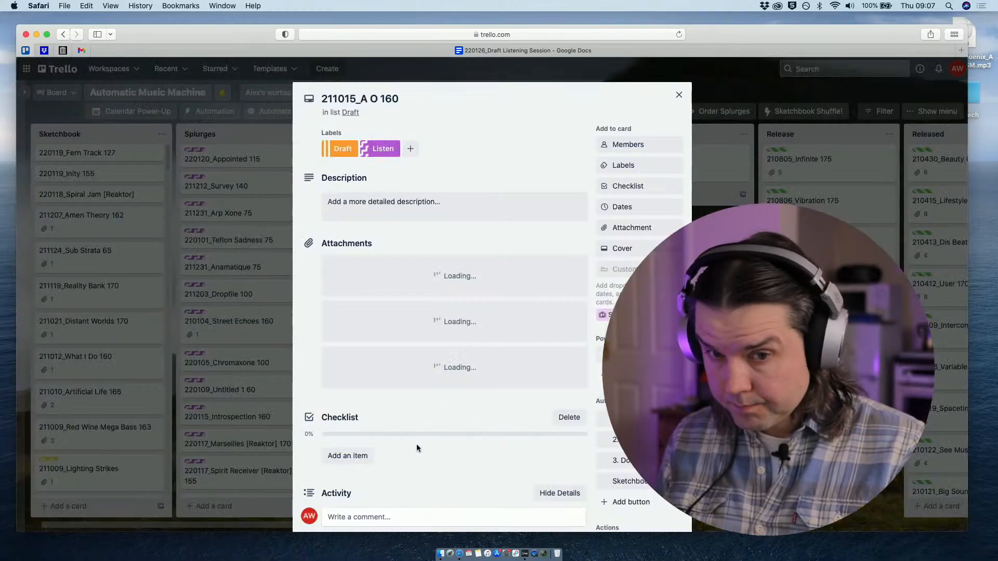
{"action": "left_click", "coordinate": [678, 95]}
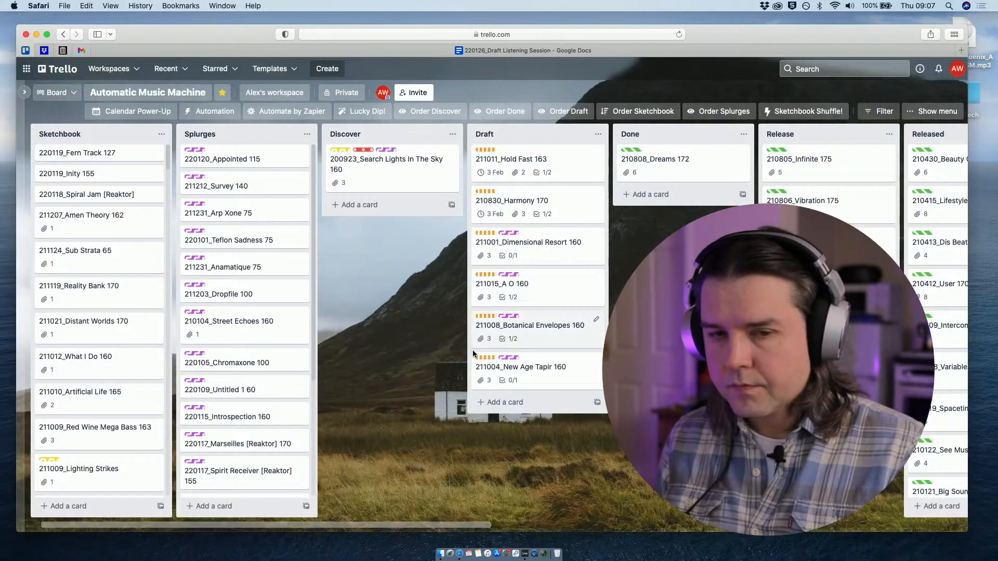
{"action": "left_click", "coordinate": [543, 244]}
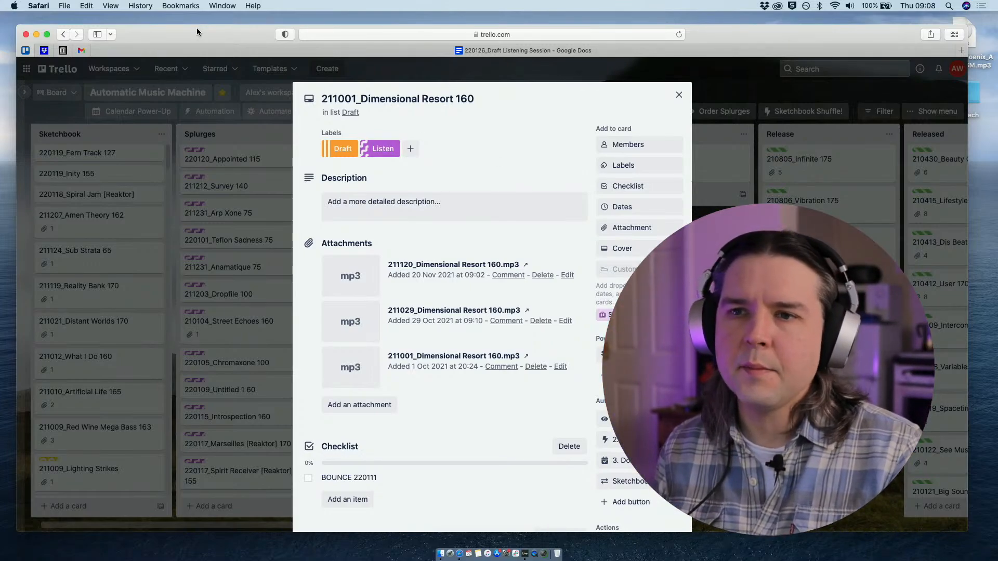
- Mark the BOUNCE 220111 checklist item on the Dimensional Resort card as complete
{"action": "left_click_drag", "start_coordinate": [198, 31], "coordinate": [208, 35]}
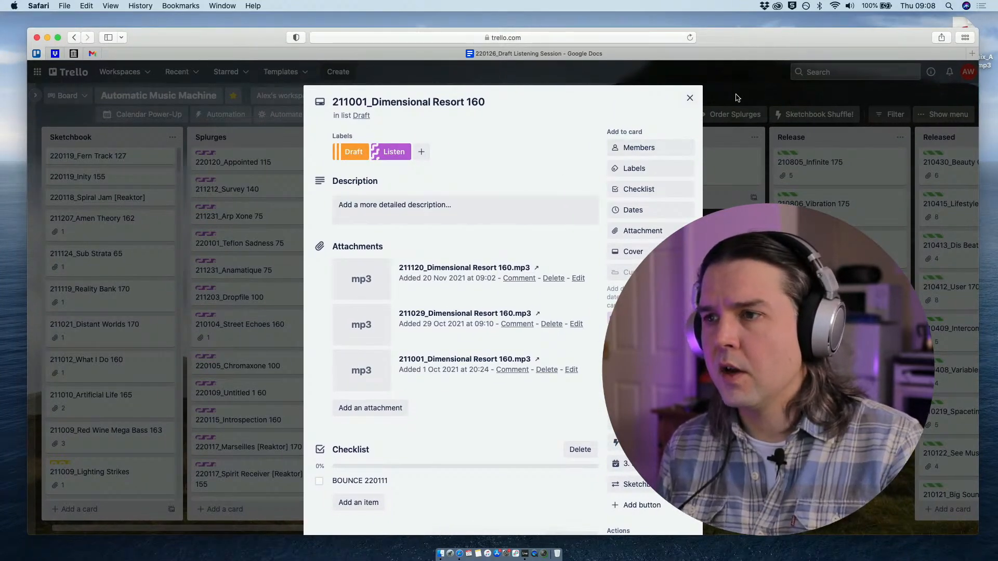
{"action": "mouse_move", "coordinate": [734, 39]}
{"action": "left_mouse_down"}
{"action": "mouse_move", "coordinate": [720, 30]}
{"action": "mouse_move", "coordinate": [729, 49]}
{"action": "left_mouse_up"}
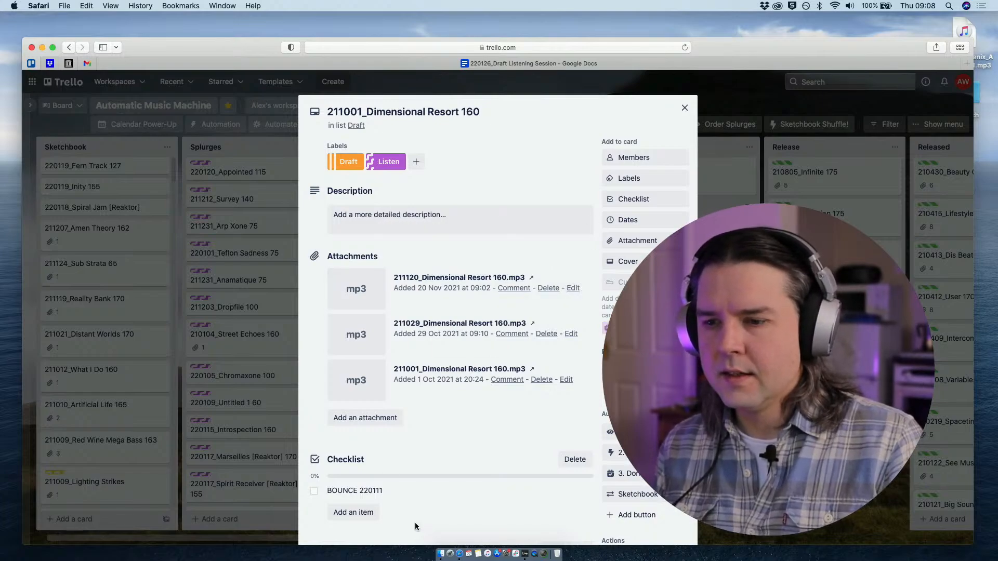
{"action": "left_click", "coordinate": [314, 492]}
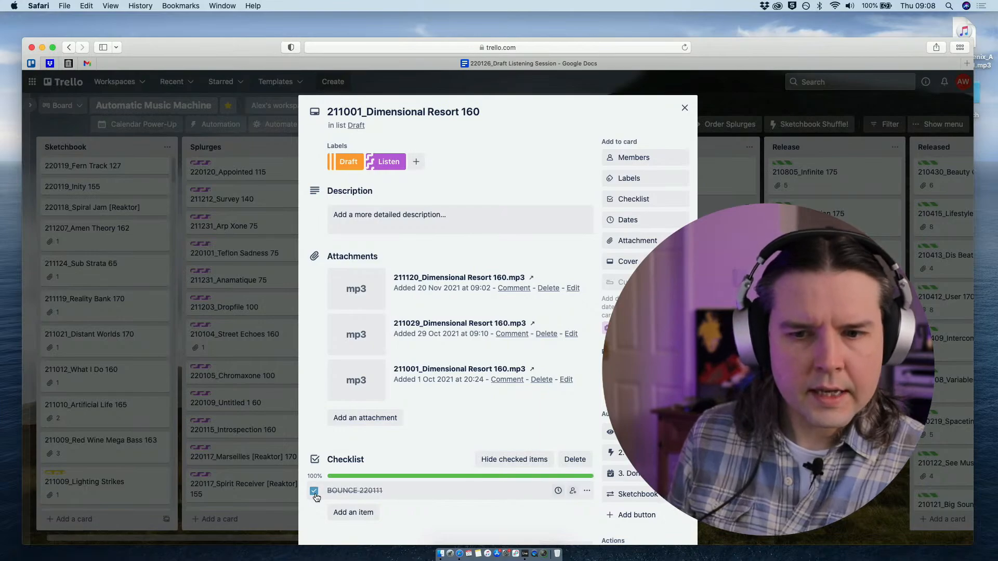
{"action": "left_click", "coordinate": [343, 514]}
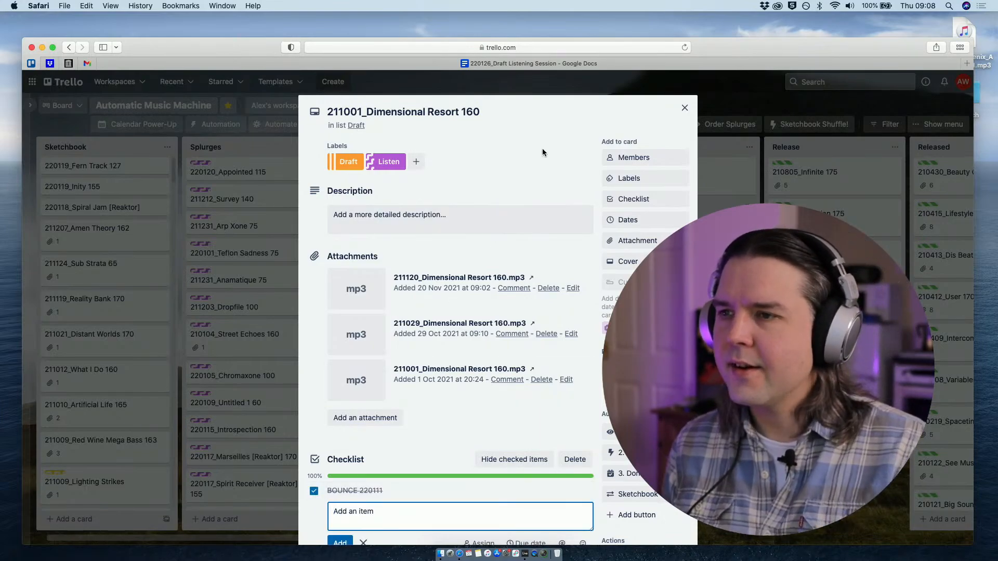
{"action": "left_click", "coordinate": [539, 109]}
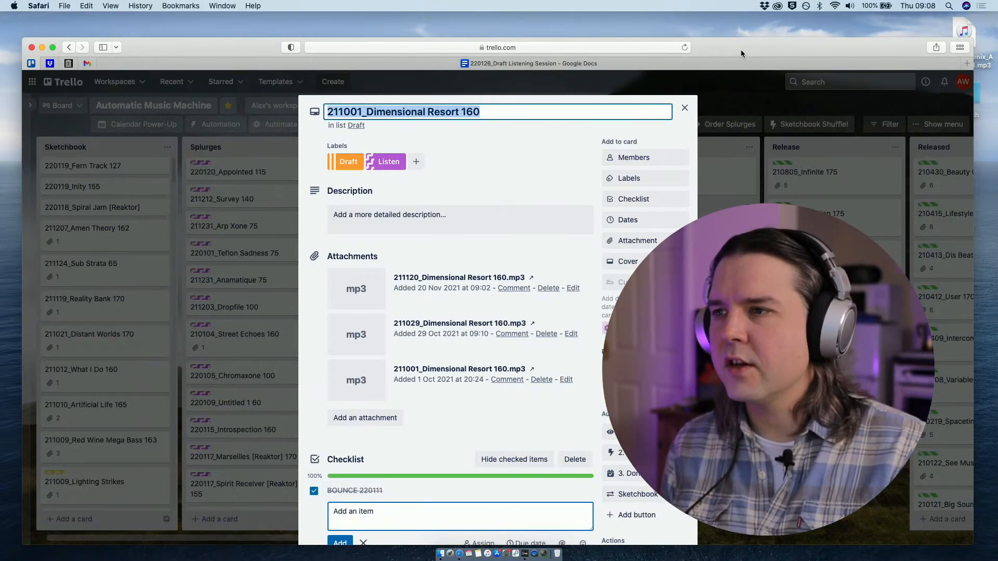
{"action": "left_click_drag", "start_coordinate": [741, 49], "coordinate": [737, 30]}
{"action": "left_click", "coordinate": [463, 125]}
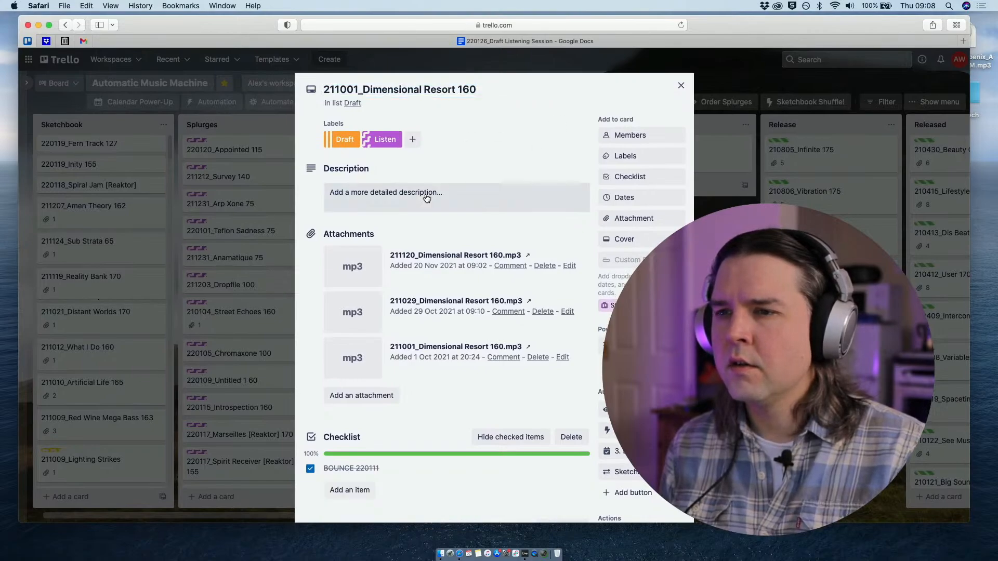
- Add a new checklist item 220127 to the Dimensional Resort card
{"action": "left_click", "coordinate": [339, 492]}
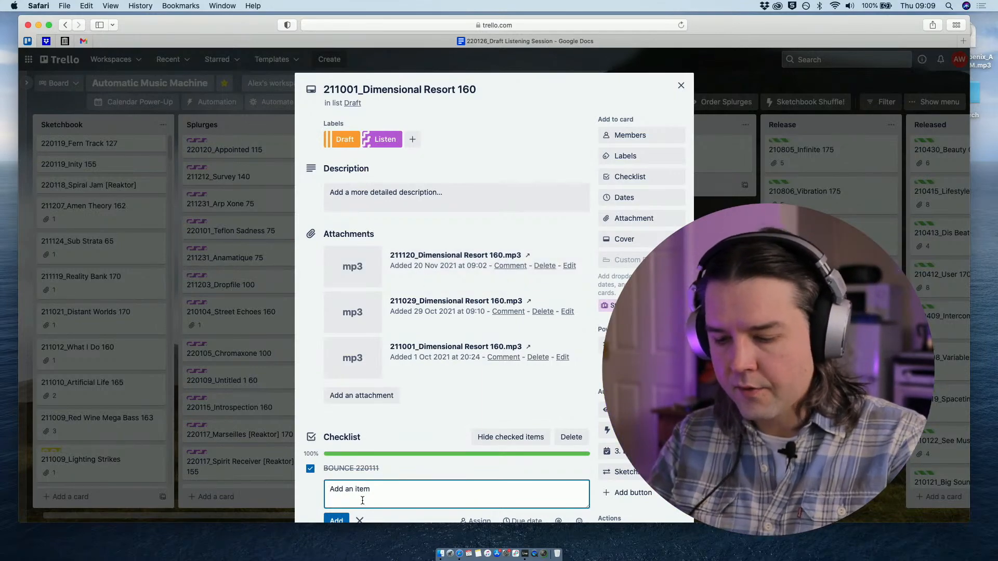
{"action": "type", "text": "2"}
{"action": "key", "text": "BackSpace"}
{"action": "type", "text": "2201"}
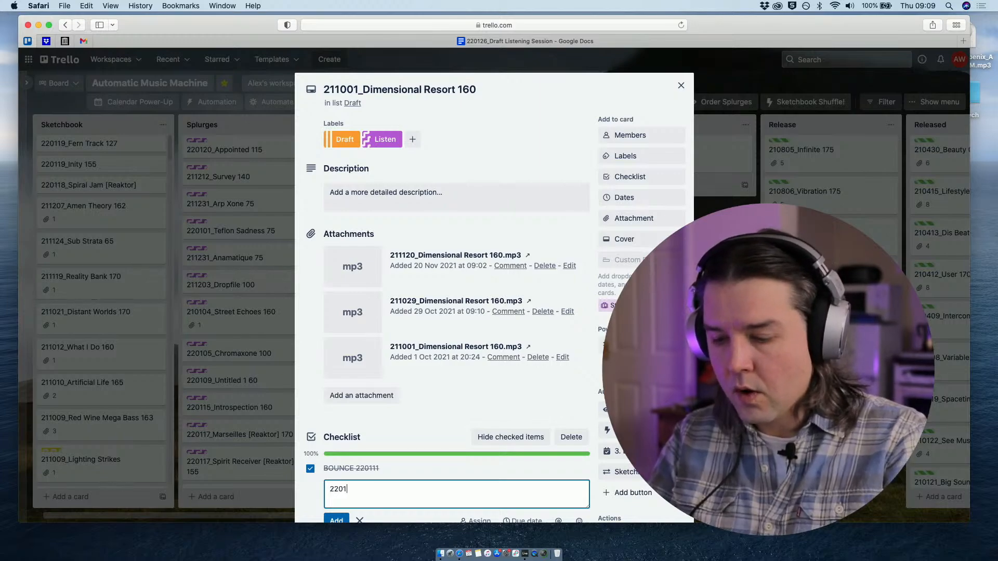
{"action": "left_click", "coordinate": [911, 8]}
{"action": "left_click", "coordinate": [911, 7]}
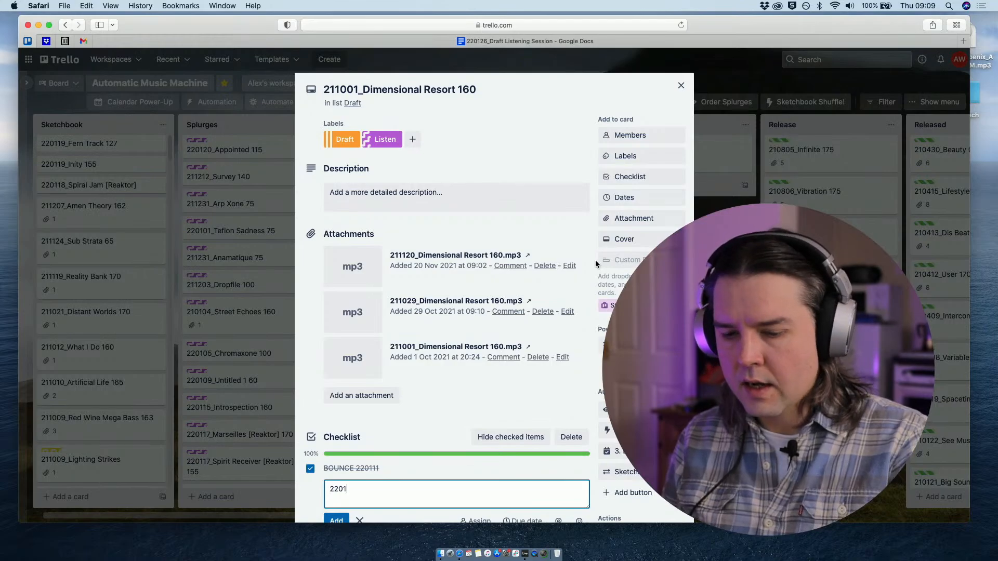
{"action": "type", "text": "27"}
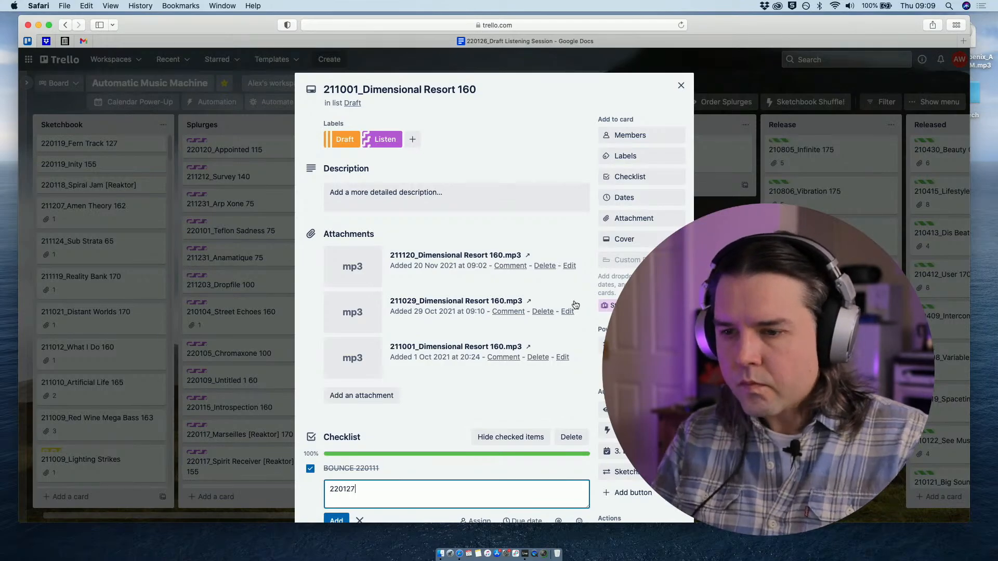
{"action": "left_click", "coordinate": [338, 521]}
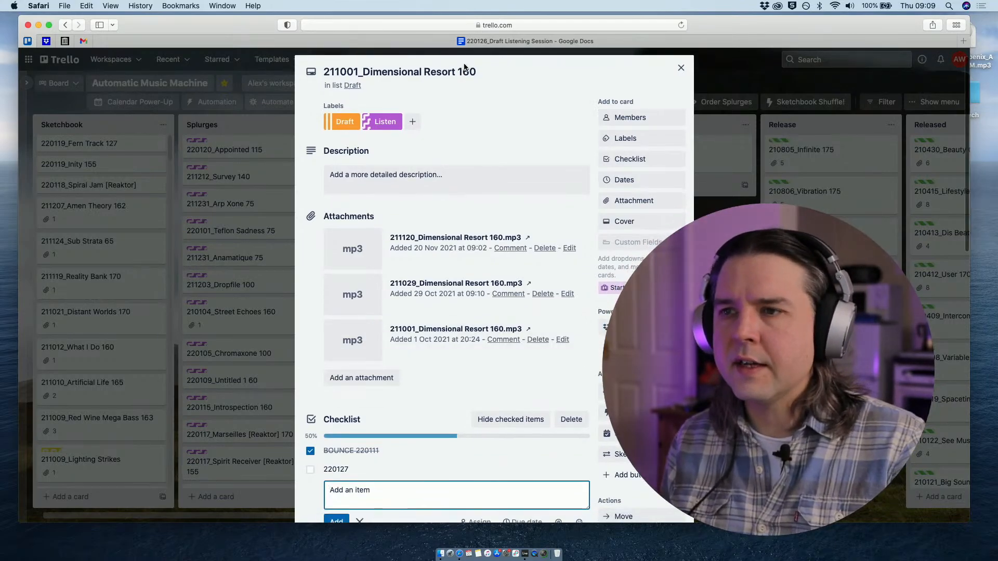
{"action": "scroll", "coordinate": [559, 126], "scroll_direction": "up", "scroll_amount": 2}
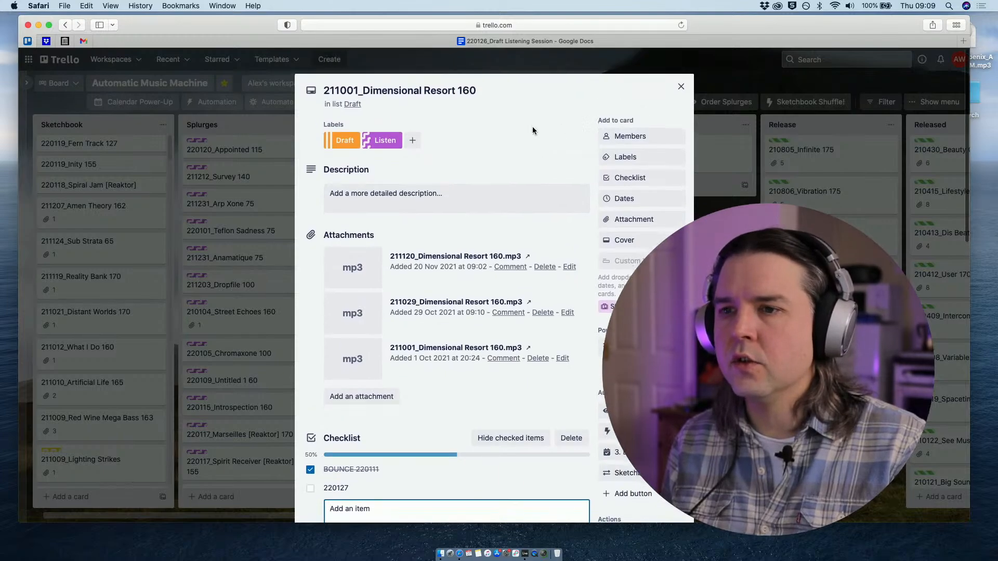
- Set the 211001_Dimensional Resort 160 card's due date to 3 February 2022 and close the card
{"action": "left_click", "coordinate": [625, 198]}
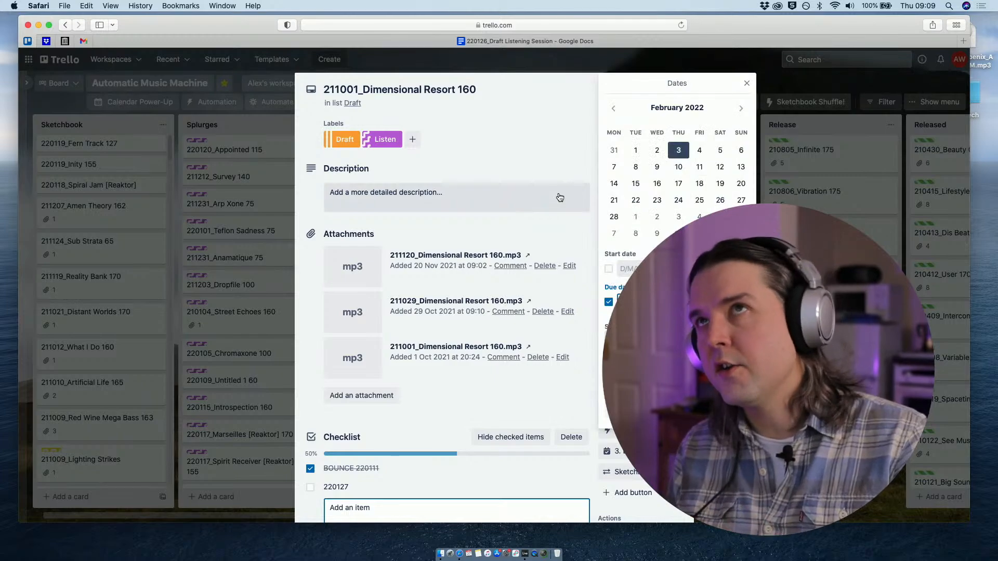
{"action": "left_click", "coordinate": [676, 391]}
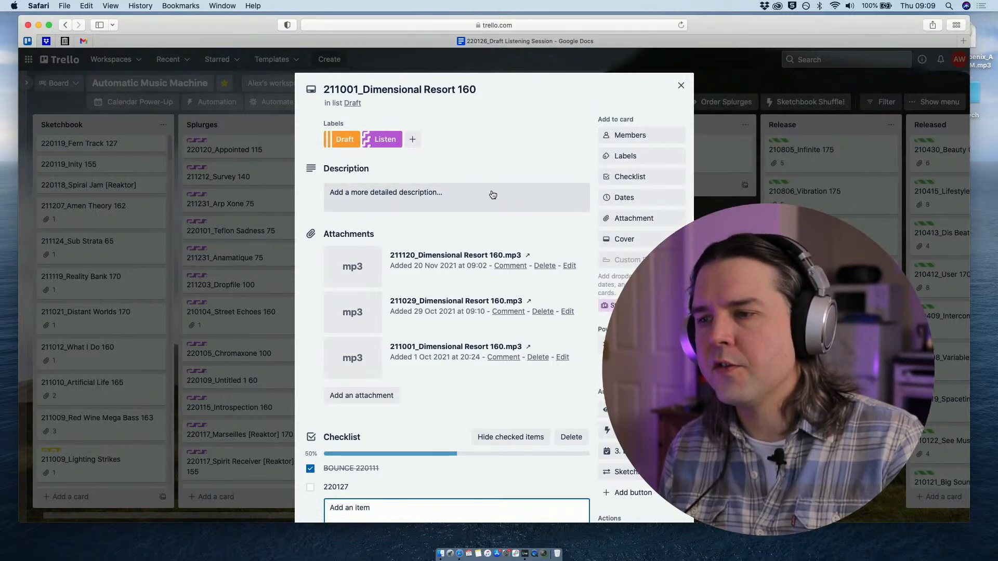
{"action": "left_click", "coordinate": [679, 86]}
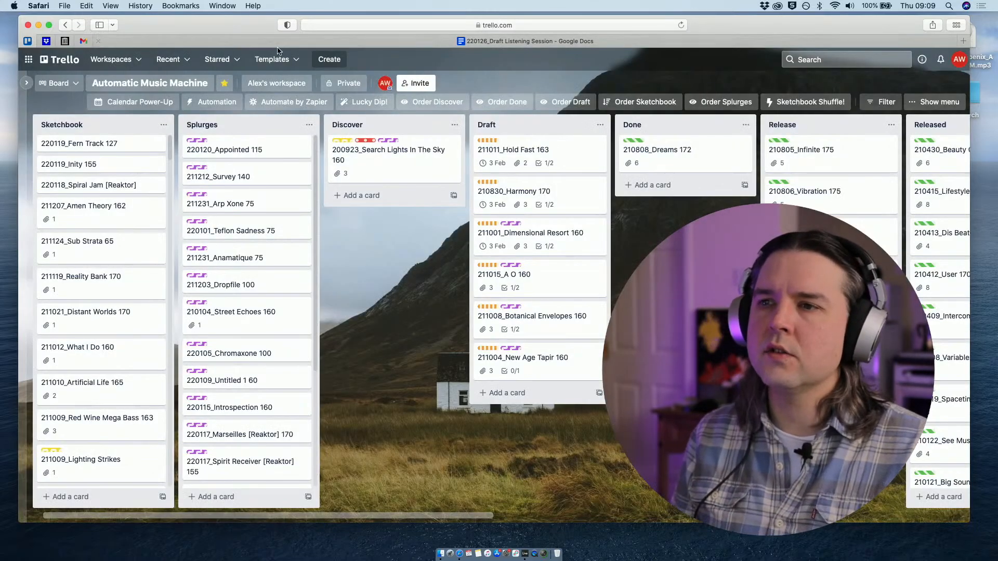
{"action": "mouse_move", "coordinate": [166, 25]}
{"action": "left_mouse_down"}
{"action": "mouse_move", "coordinate": [177, 35]}
{"action": "mouse_move", "coordinate": [166, 31]}
{"action": "left_mouse_up"}
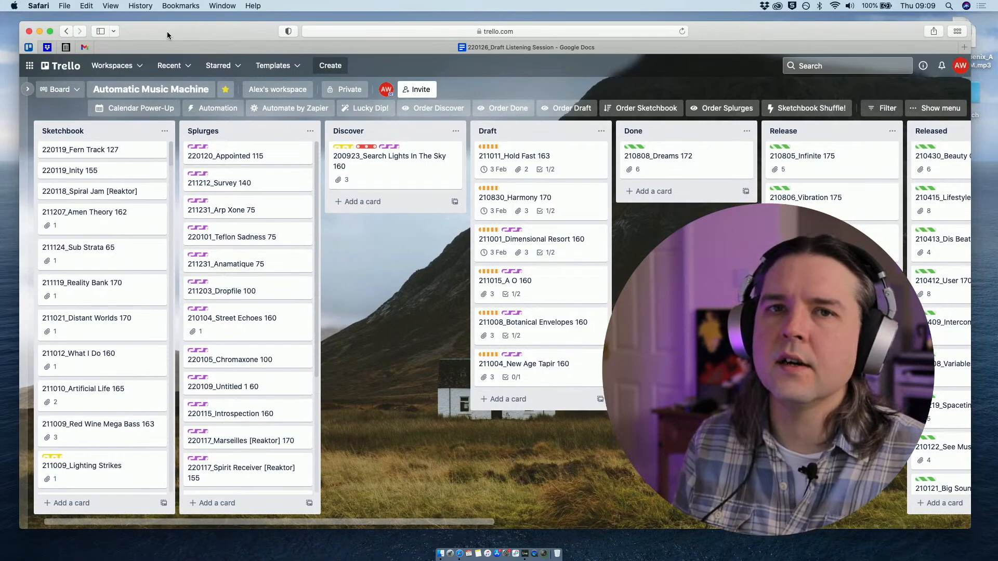
{"action": "right_click", "coordinate": [166, 32]}
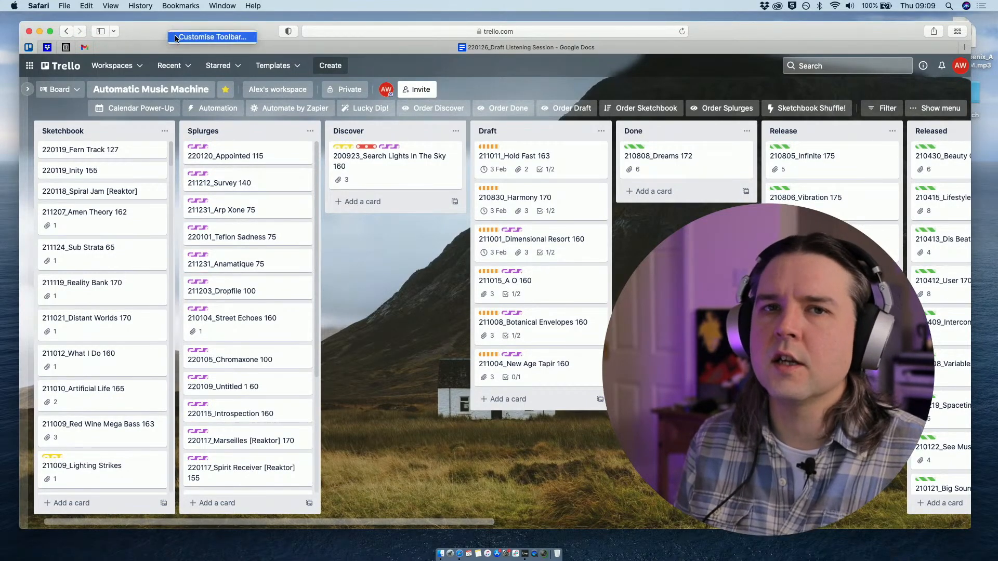
{"action": "left_click", "coordinate": [138, 32]}
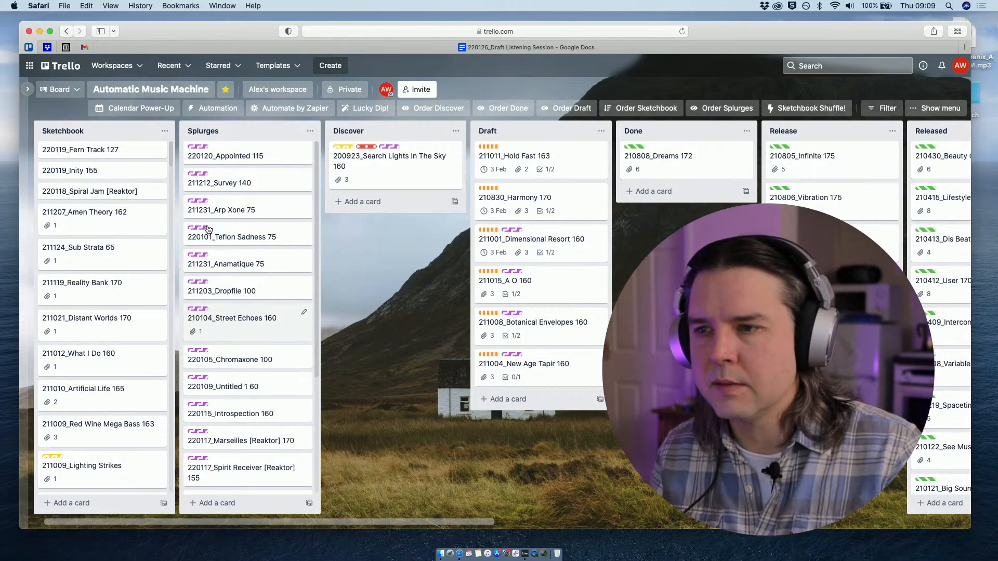
- Switch to Live to check the progress of the Dimensional Resort export
{"action": "key", "text": "ctrl+Up"}
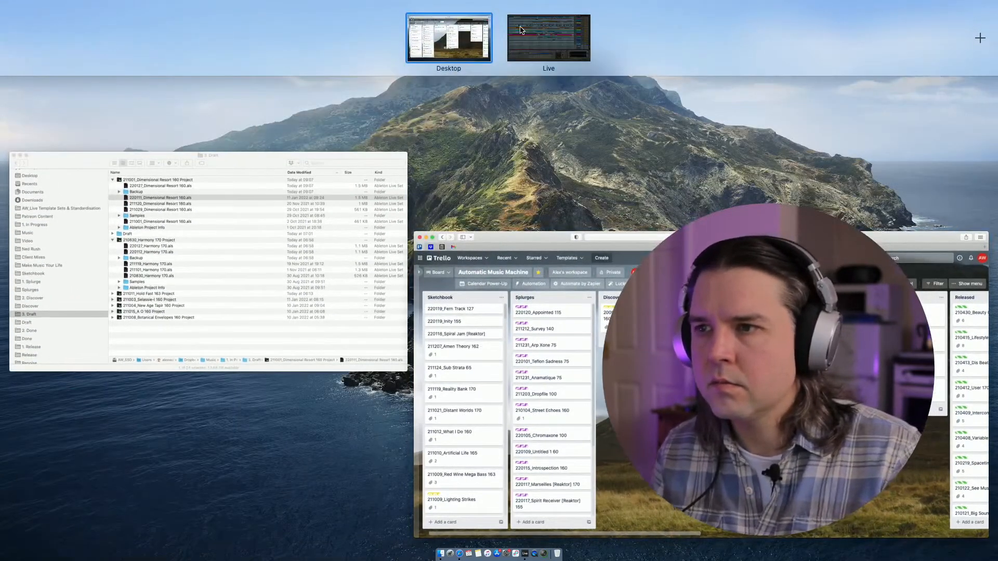
{"action": "left_click", "coordinate": [550, 32]}
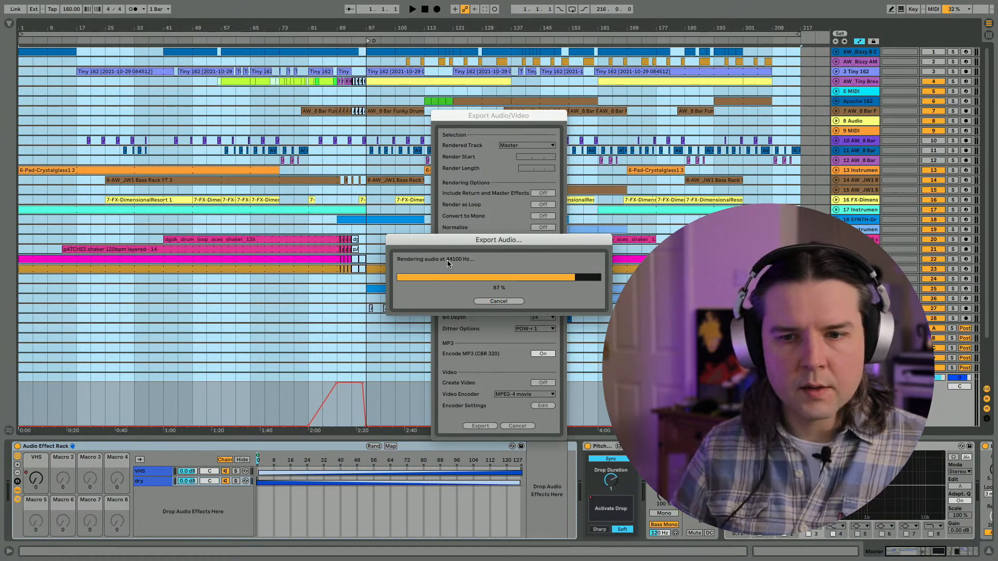
{"action": "key", "text": "ctrl+Up"}
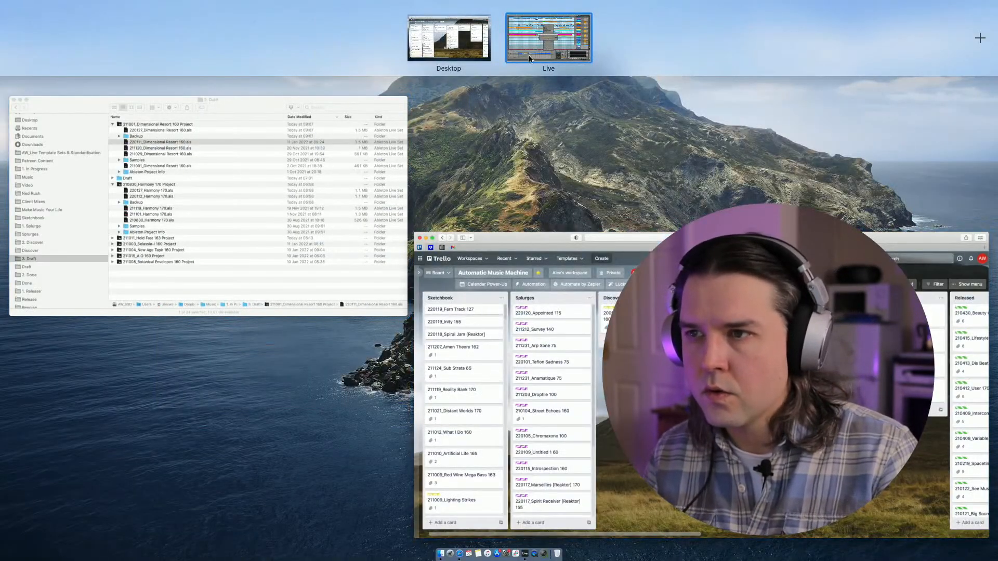
{"action": "key", "text": "ctrl+Up"}
{"action": "key", "text": "ctrl+Up"}
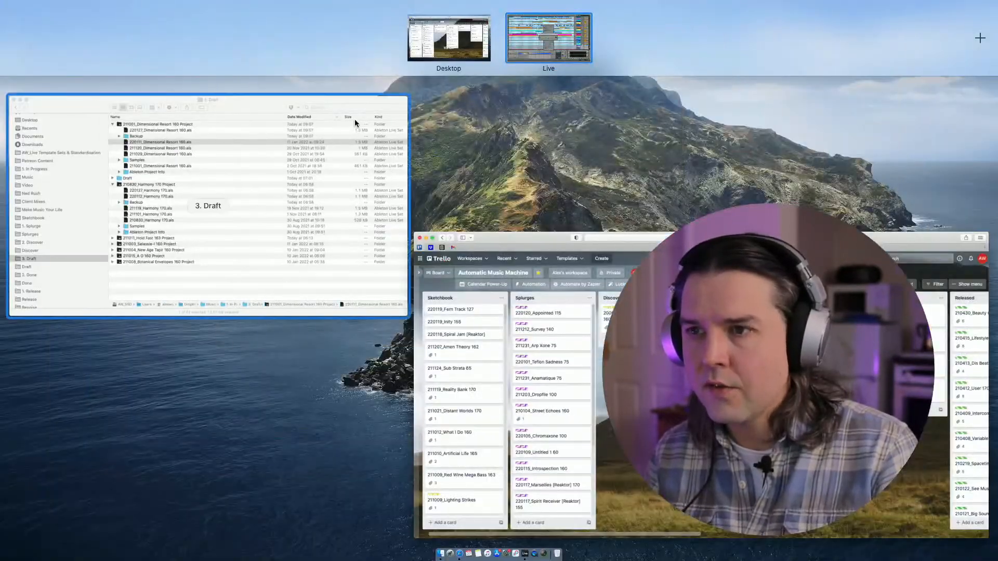
- Switch to the 220126_Draft Listening Session document in Safari and review the notes for A O, New Age Tapir and Botanical Envelopes
{"action": "left_click", "coordinate": [457, 281]}
{"action": "key", "text": "ctrl+Tab"}
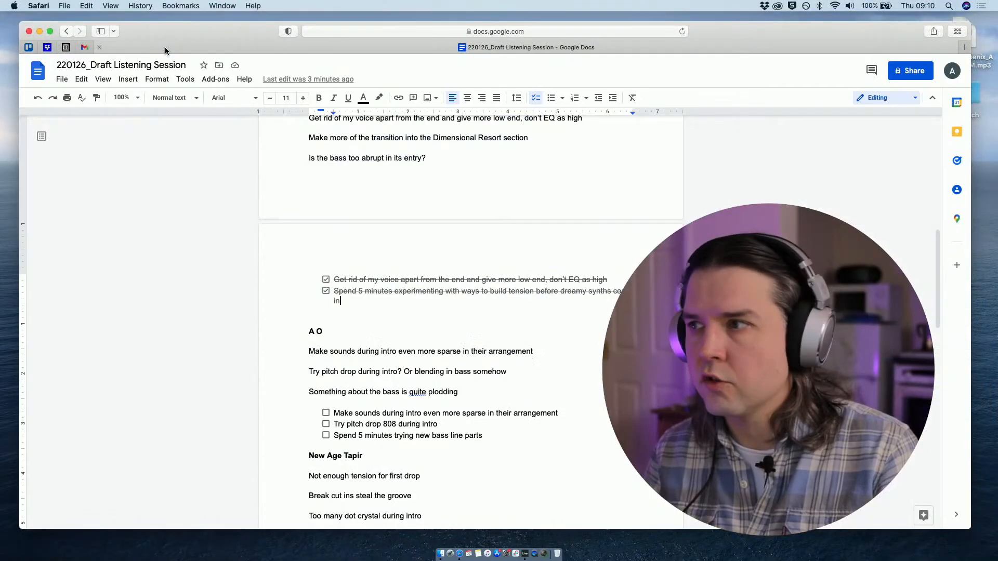
{"action": "scroll", "coordinate": [281, 260], "scroll_direction": "down", "scroll_amount": 1}
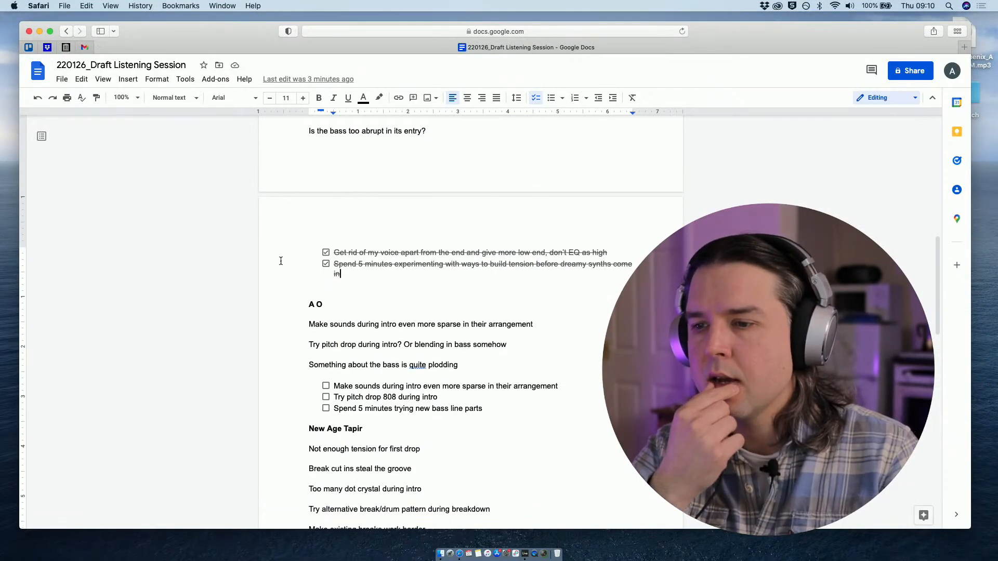
{"action": "scroll", "coordinate": [281, 261], "scroll_direction": "down", "scroll_amount": 5}
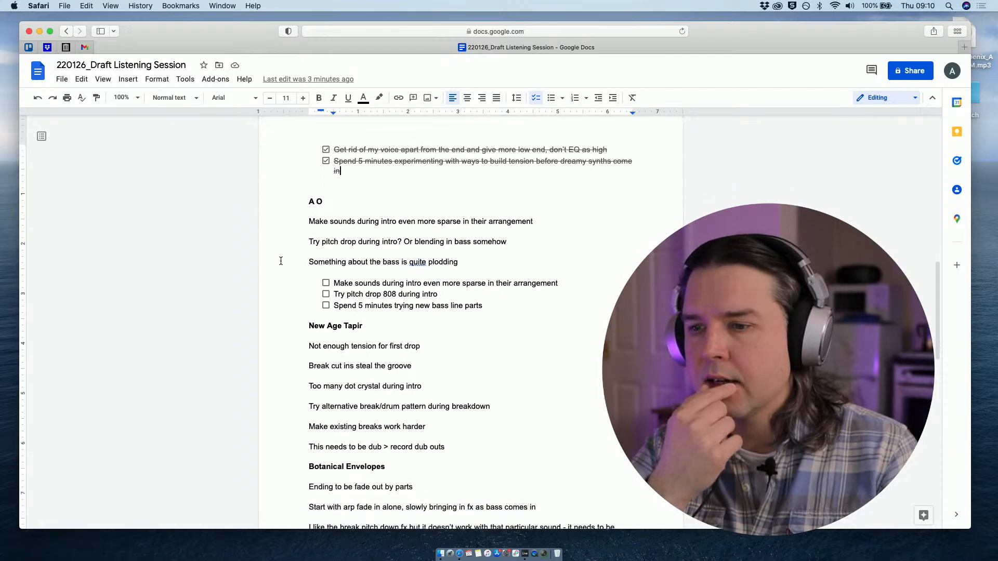
{"action": "scroll", "coordinate": [281, 261], "scroll_direction": "down", "scroll_amount": 3}
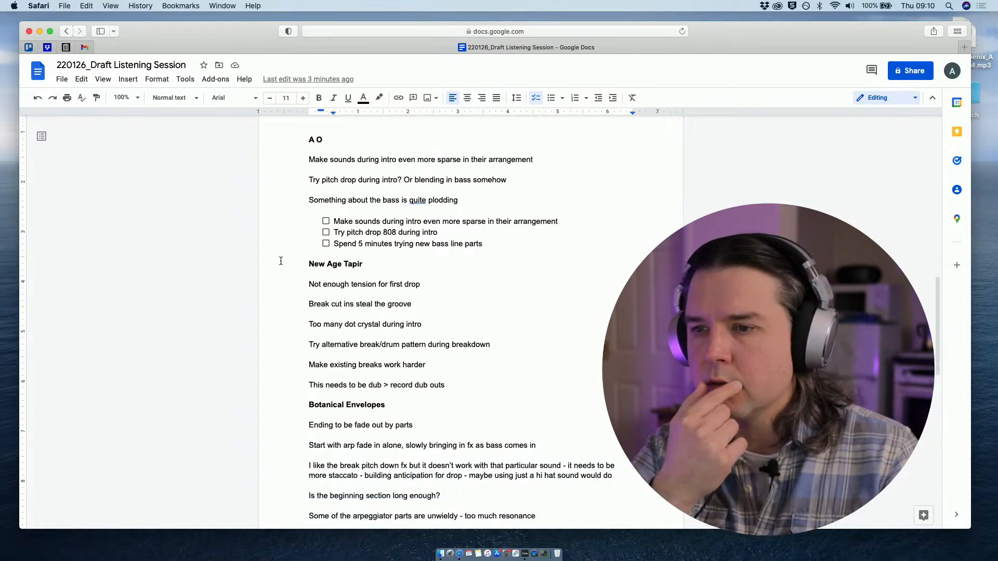
{"action": "scroll", "coordinate": [280, 261], "scroll_direction": "down", "scroll_amount": 2}
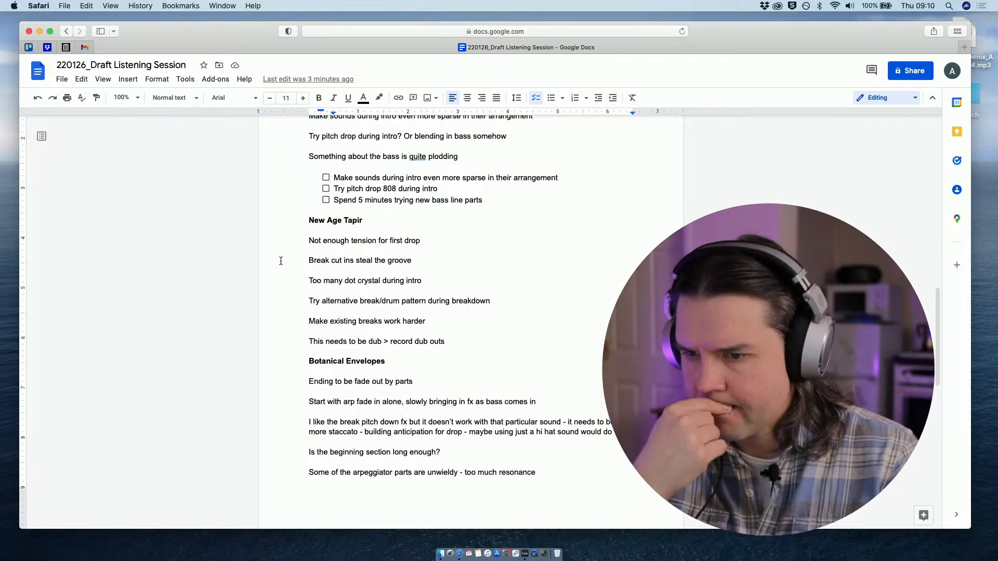
{"action": "scroll", "coordinate": [281, 261], "scroll_direction": "up", "scroll_amount": 5}
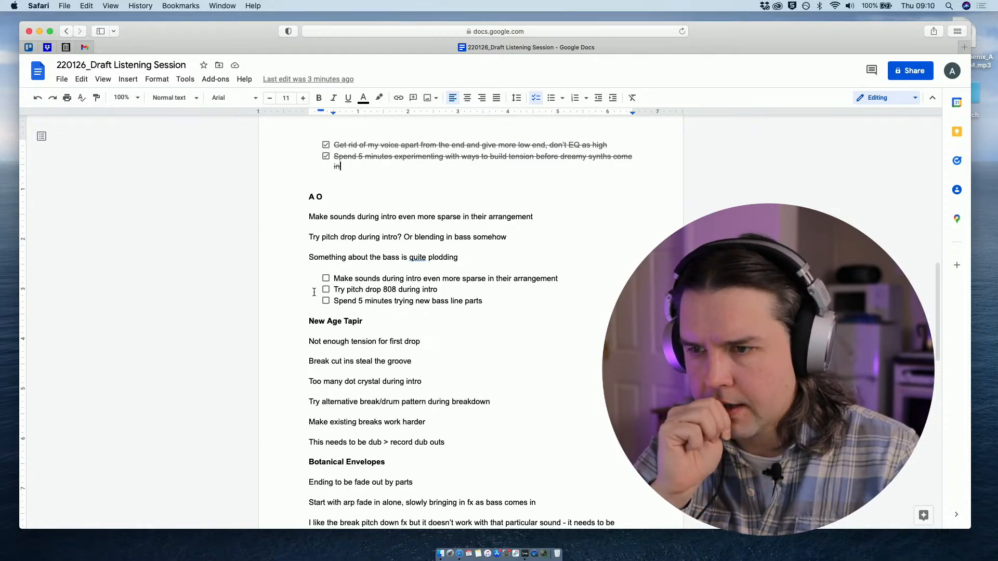
{"action": "left_click_drag", "start_coordinate": [192, 35], "coordinate": [197, 38]}
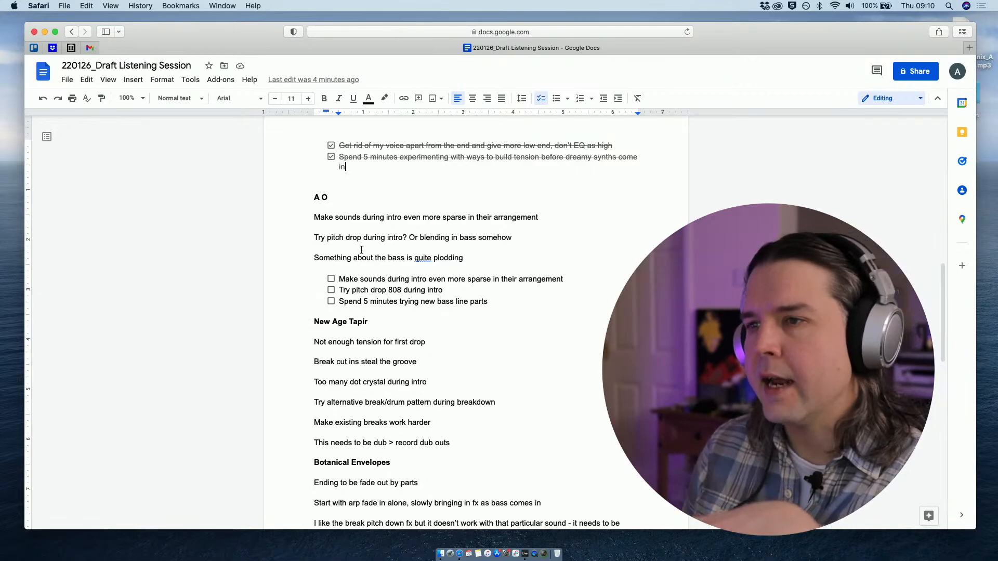
- Return to Live and check how far the audio rendering has progressed
{"action": "key", "text": "ctrl+Up"}
{"action": "left_click", "coordinate": [569, 36]}
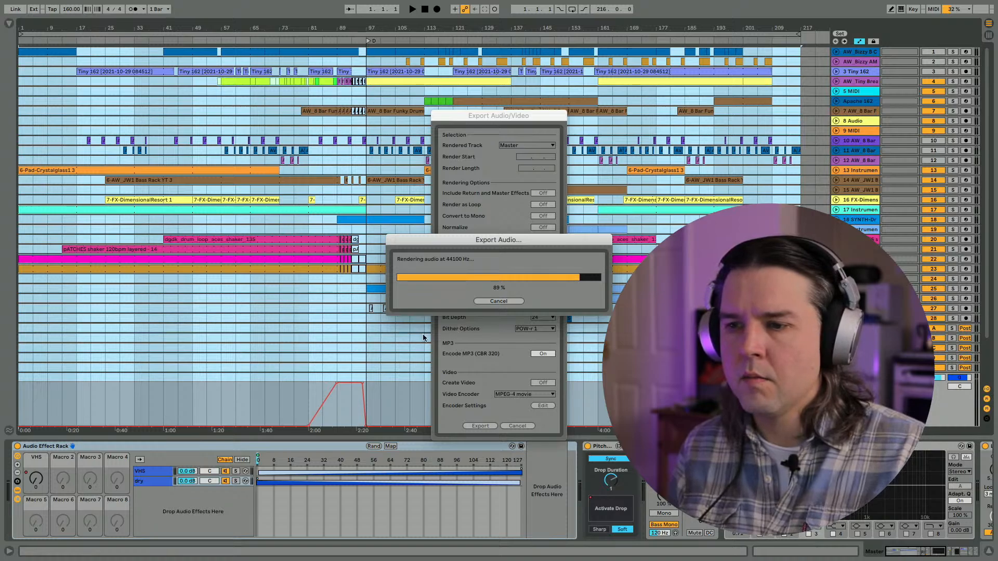
{"action": "key", "text": "ctrl+Up"}
- Go back to the 220126_Draft Listening Session document and review the Dimensional Resort and A O notes
{"action": "left_click", "coordinate": [478, 253]}
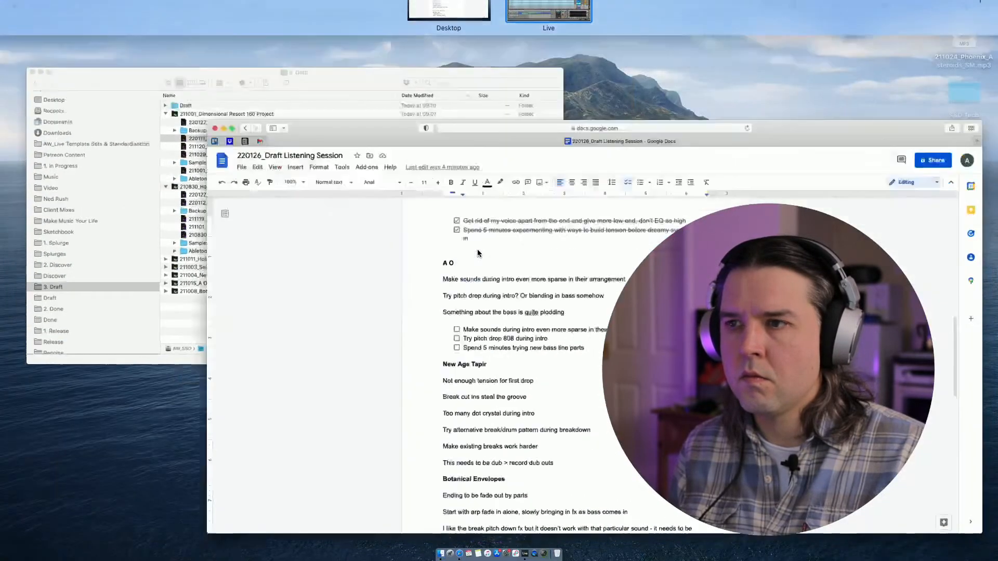
{"action": "scroll", "coordinate": [374, 242], "scroll_direction": "up", "scroll_amount": 5}
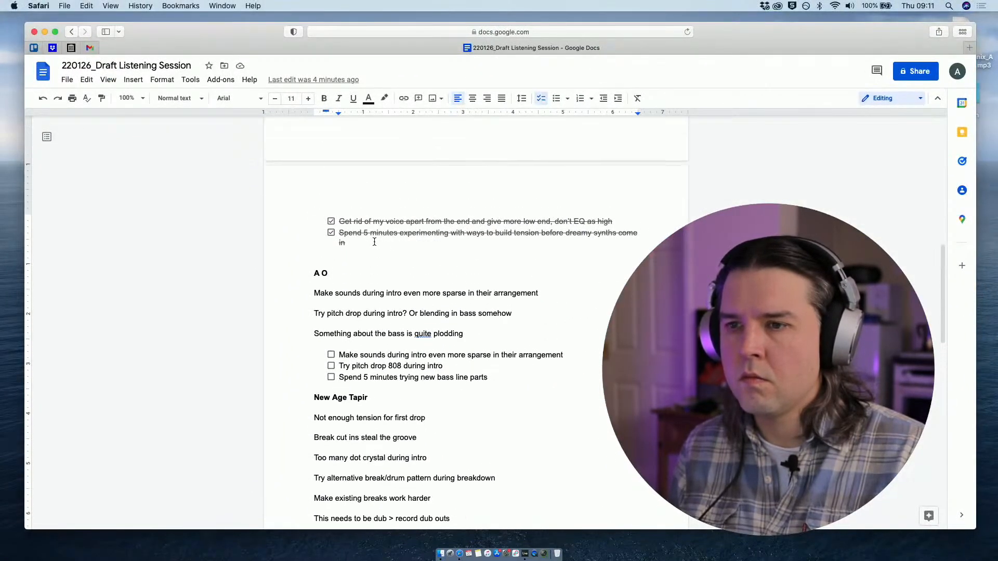
{"action": "scroll", "coordinate": [374, 241], "scroll_direction": "down", "scroll_amount": 2}
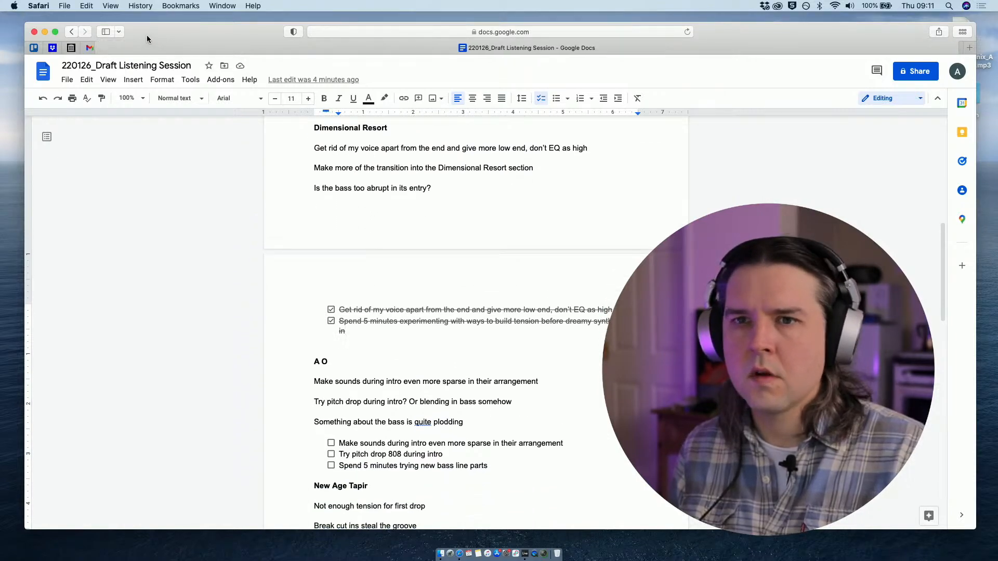
{"action": "left_click_drag", "start_coordinate": [182, 35], "coordinate": [173, 33]}
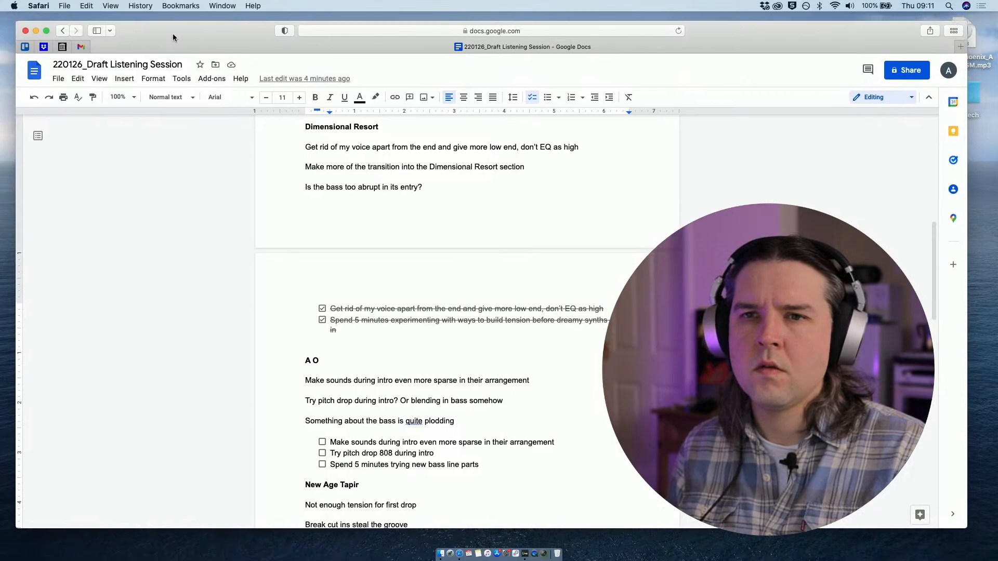
- Return to Live and clear the full-arrangement selection by placing the insert marker at bar 81
{"action": "key", "text": "ctrl+Up"}
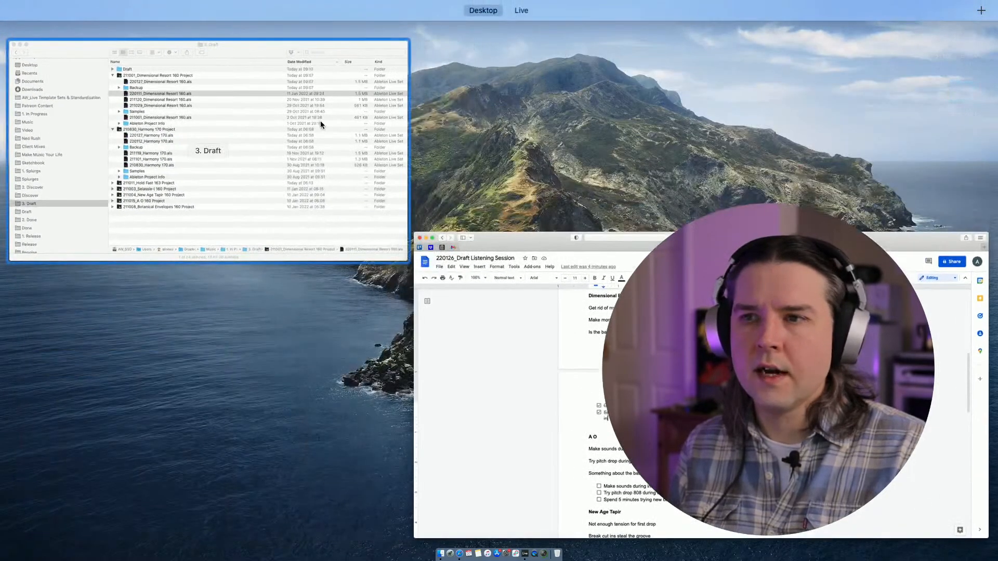
{"action": "left_click", "coordinate": [517, 34]}
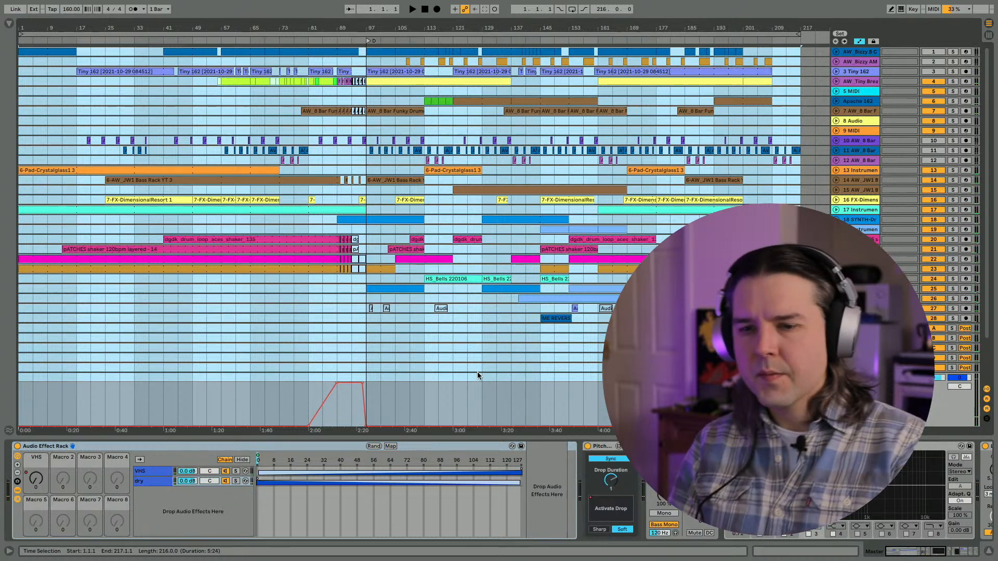
{"action": "left_click", "coordinate": [307, 404]}
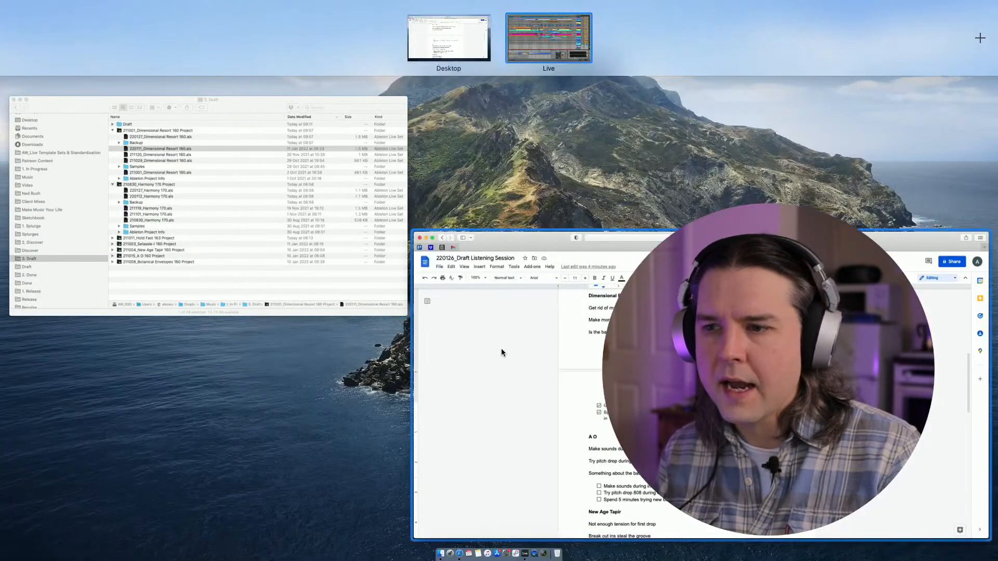
- In Finder's 3. Draft folder, collapse the Dimensional Resort and Harmony project folders and expand 211015_A O 160 Project
{"action": "left_click", "coordinate": [283, 234]}
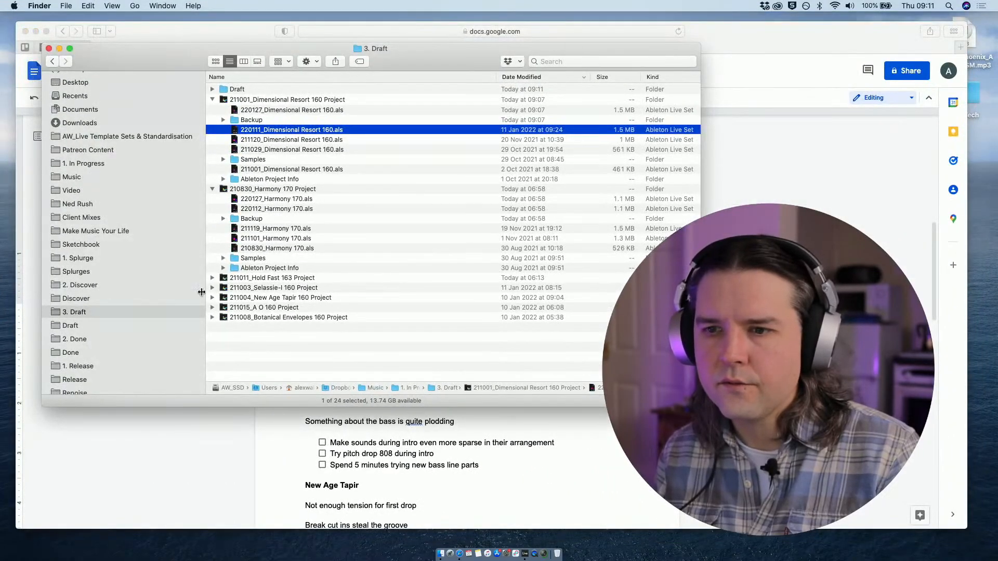
{"action": "left_click", "coordinate": [212, 99]}
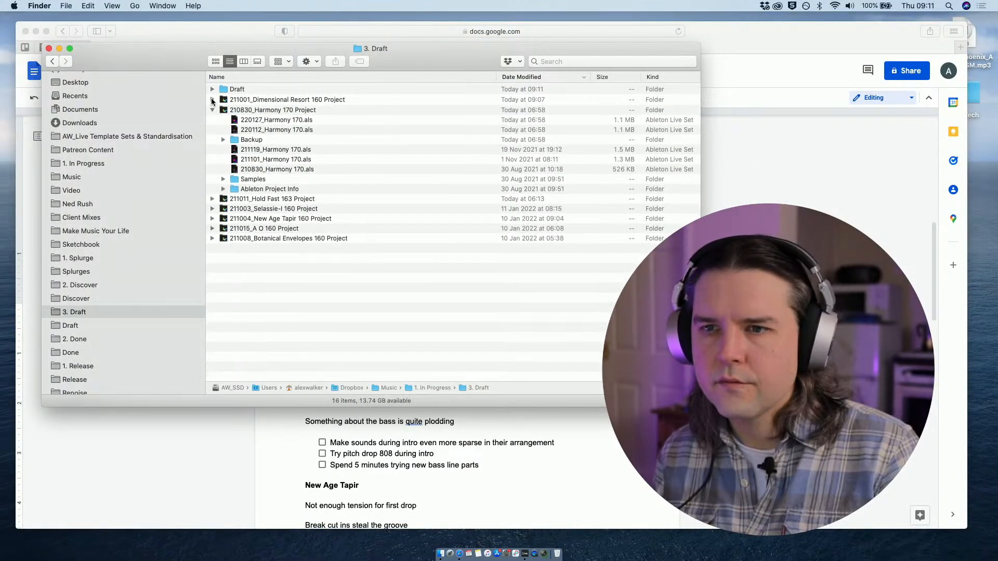
{"action": "left_click", "coordinate": [212, 109]}
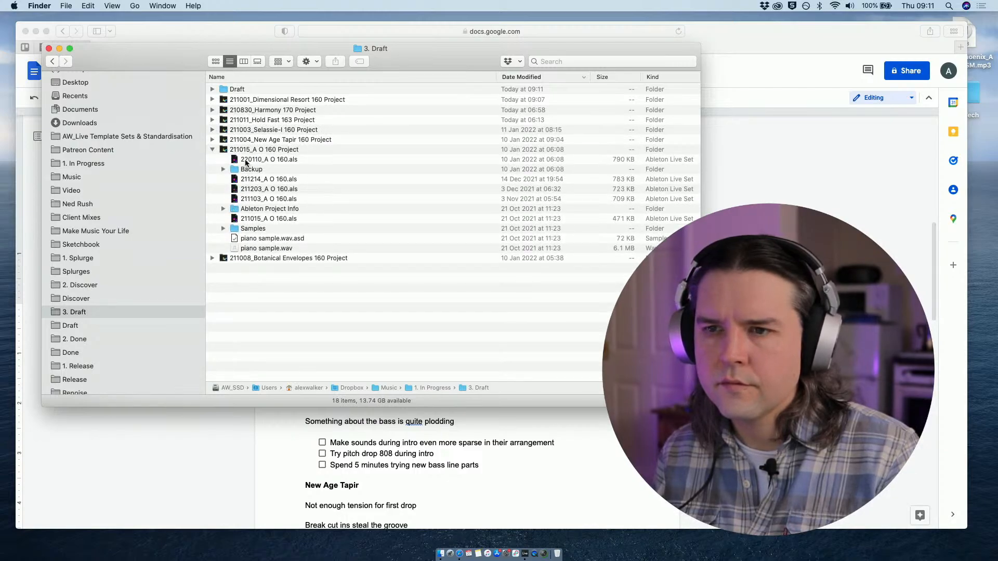
- Open the Live Set 220110_A O 160.als and switch to Live's full-screen window
{"action": "double_click", "coordinate": [247, 160]}
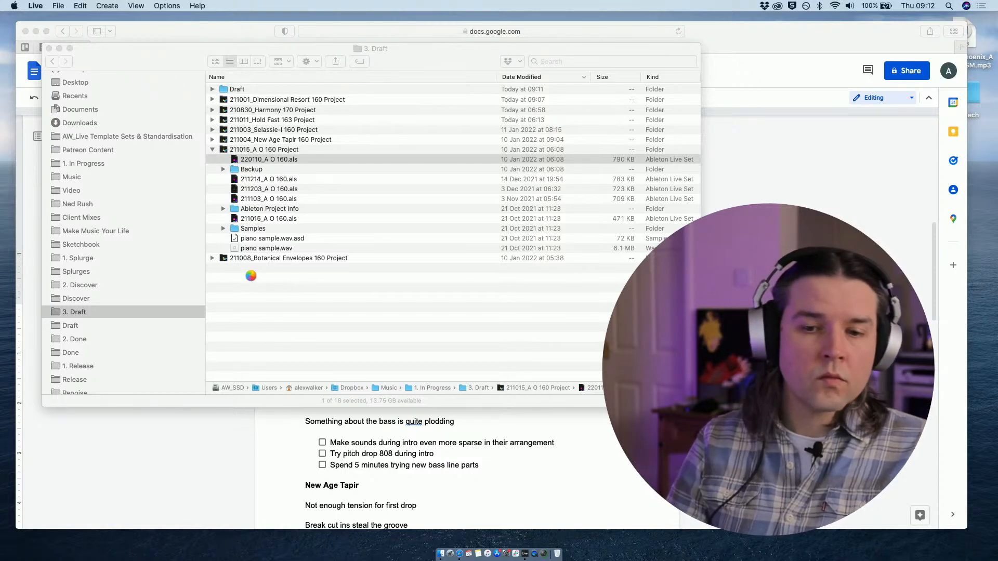
{"action": "key", "text": "ctrl+Up"}
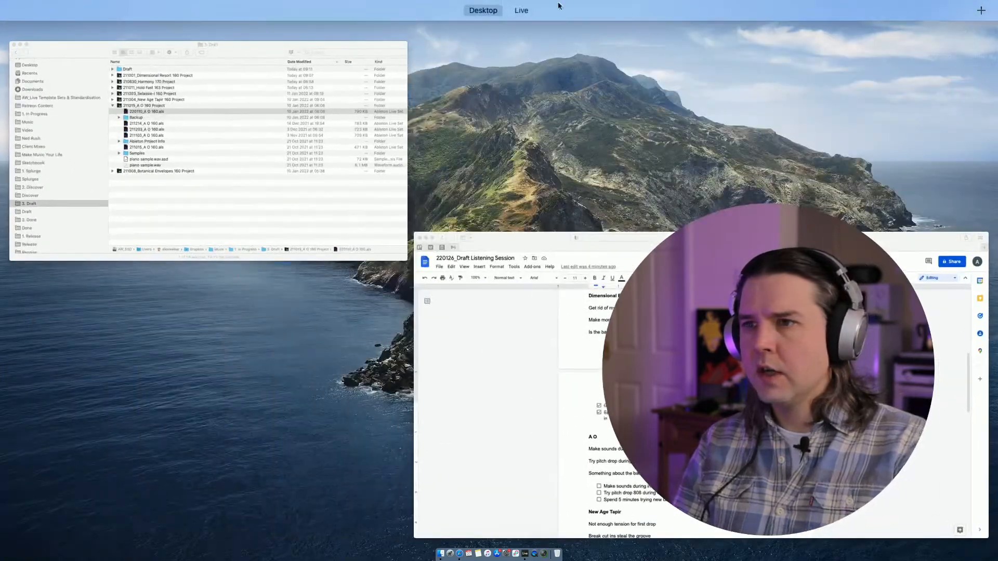
{"action": "mouse_move", "coordinate": [557, 4]}
{"action": "left_click", "coordinate": [548, 36]}
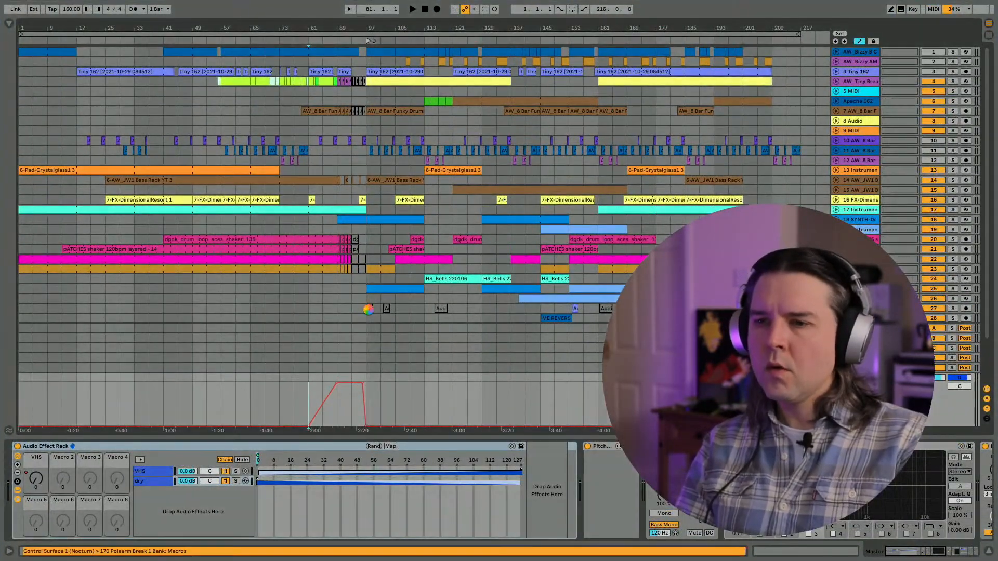
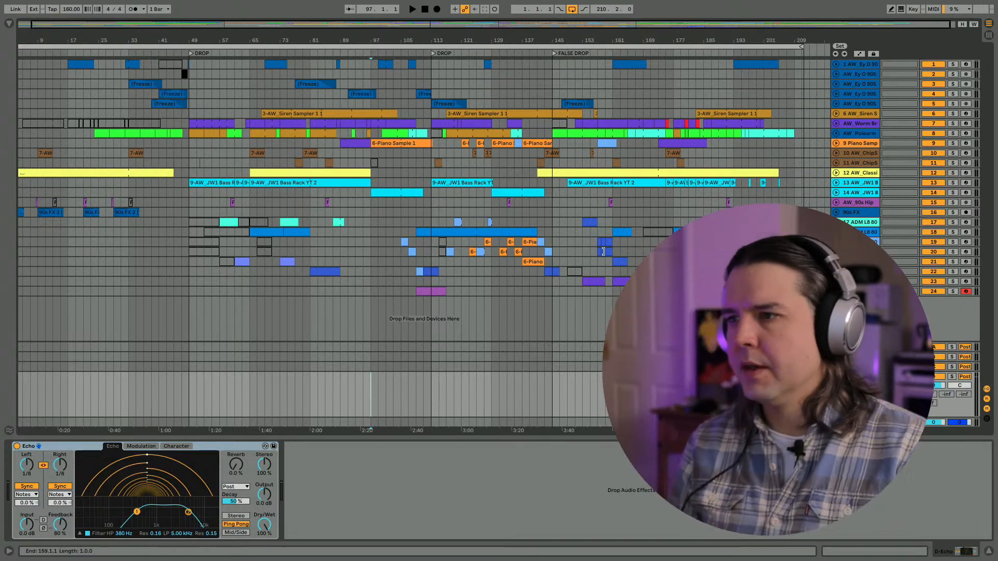
- Check the A O items in the 220126_Draft Listening Session document and return to the Live set
{"action": "left_click", "coordinate": [835, 185]}
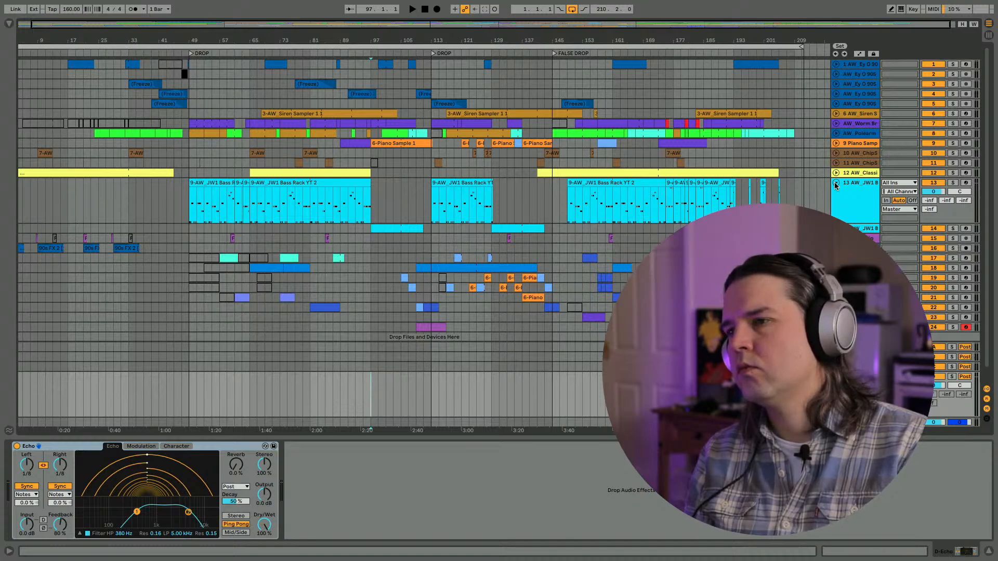
{"action": "left_click", "coordinate": [836, 184]}
{"action": "key", "text": "ctrl+Up"}
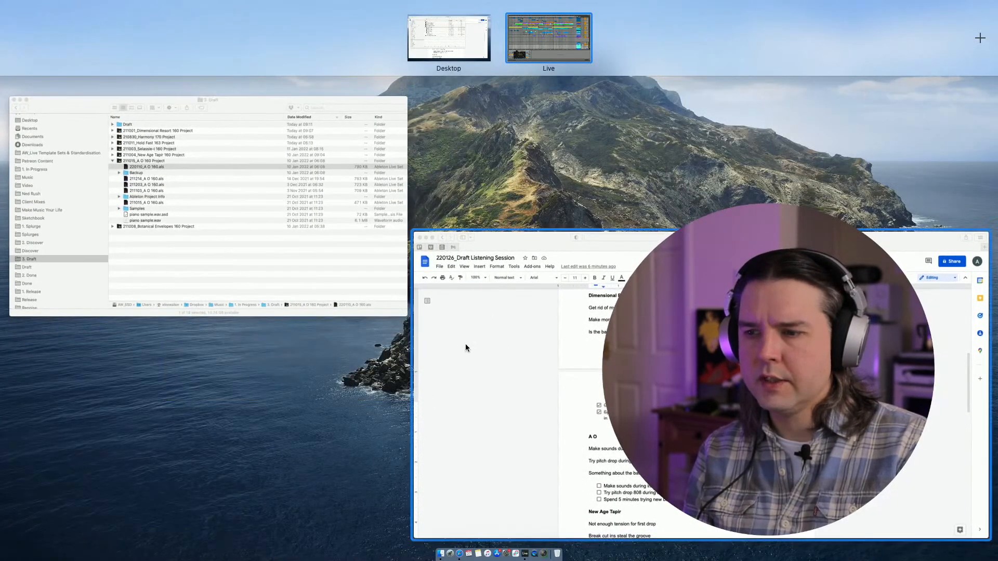
{"action": "left_click", "coordinate": [465, 347]}
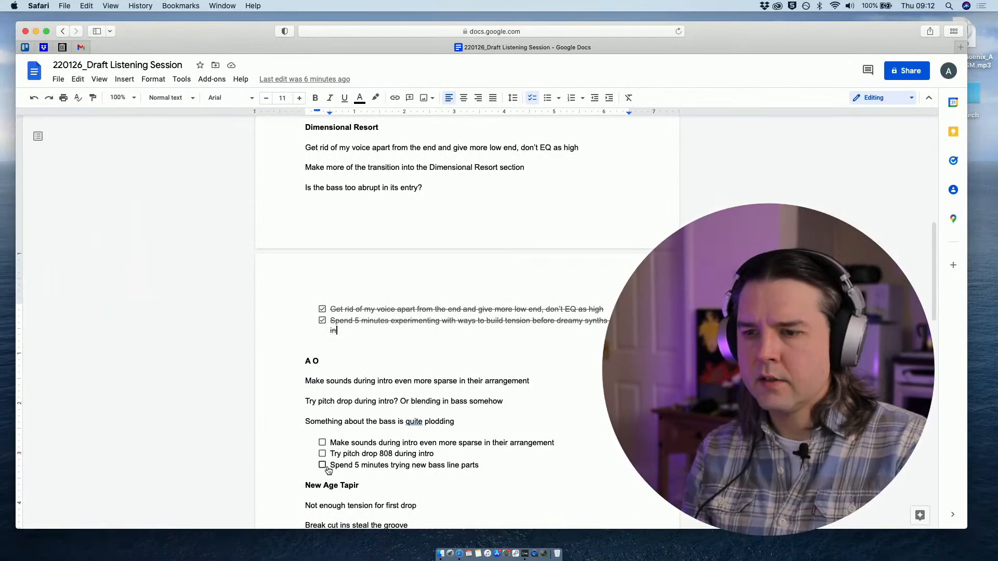
{"action": "key", "text": "ctrl+Up"}
{"action": "left_click", "coordinate": [548, 34]}
- Unfold the 90s FX track and play the arrangement from bar 1 with the intro magnified
{"action": "key", "text": "Home"}
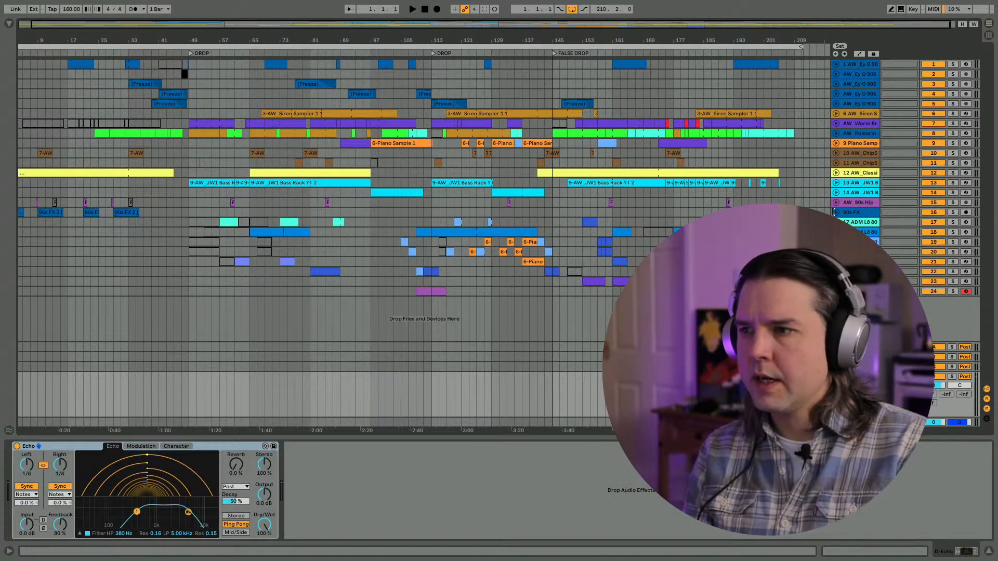
{"action": "left_click", "coordinate": [836, 212]}
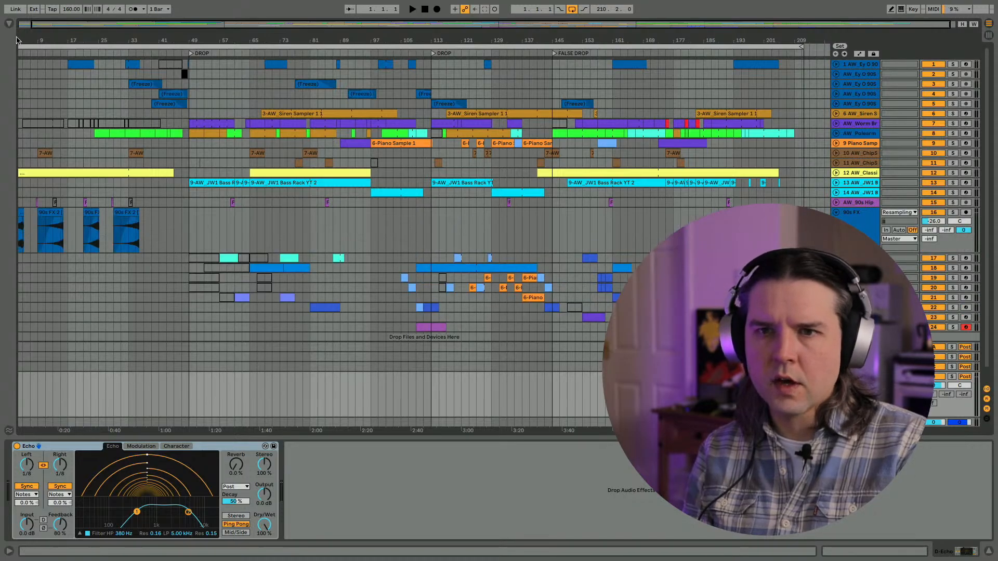
{"action": "key", "text": "space"}
{"action": "left_click_drag", "start_coordinate": [19, 42], "coordinate": [19, 63]}
{"action": "scroll", "coordinate": [37, 242], "scroll_direction": "left", "scroll_amount": 3}
{"action": "key", "text": "plus"}
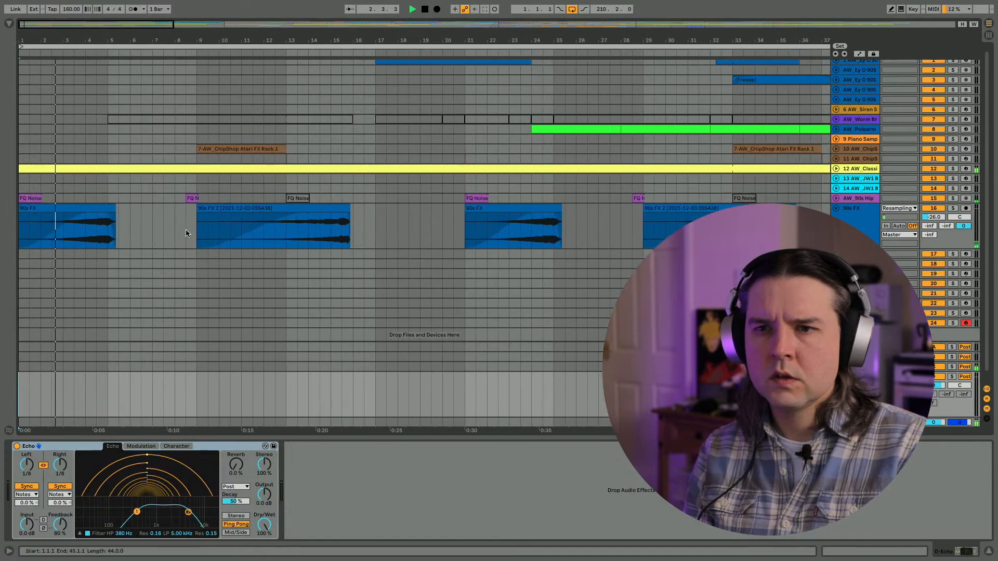
- Deactivate the short FQ Noise clip just before bar 9 on the 90s Hip Hop Samples track
{"action": "left_click", "coordinate": [192, 199]}
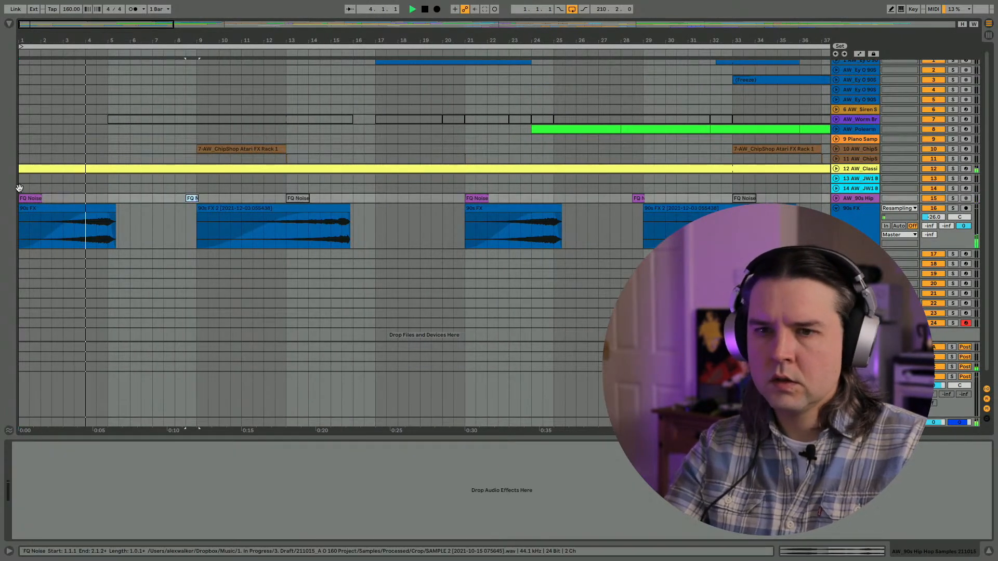
{"action": "scroll", "coordinate": [221, 218], "scroll_direction": "up", "scroll_amount": 1}
{"action": "left_click", "coordinate": [219, 208]}
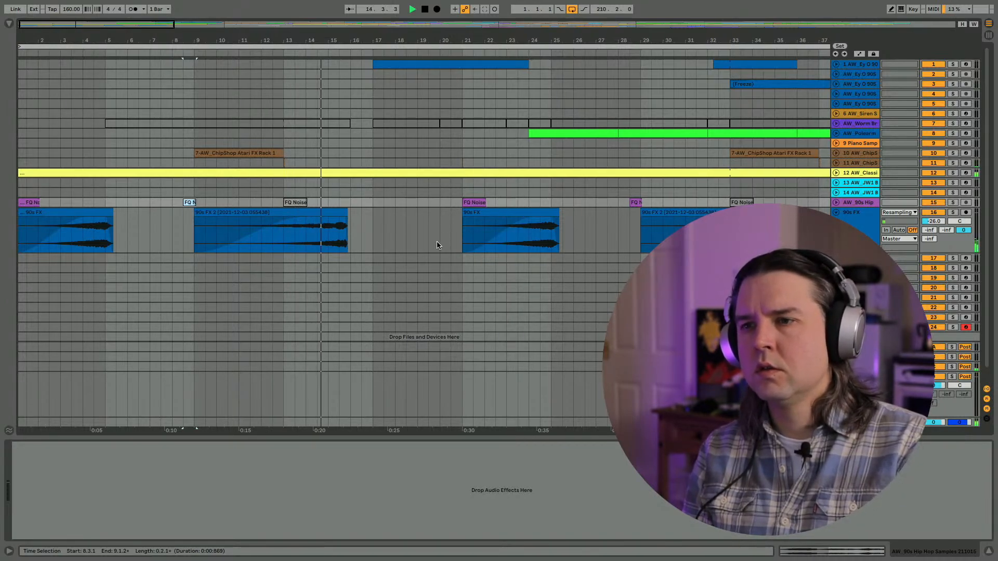
- Unfold track 1 and review the intro up to the first DROP marker during playback
{"action": "left_click", "coordinate": [835, 64]}
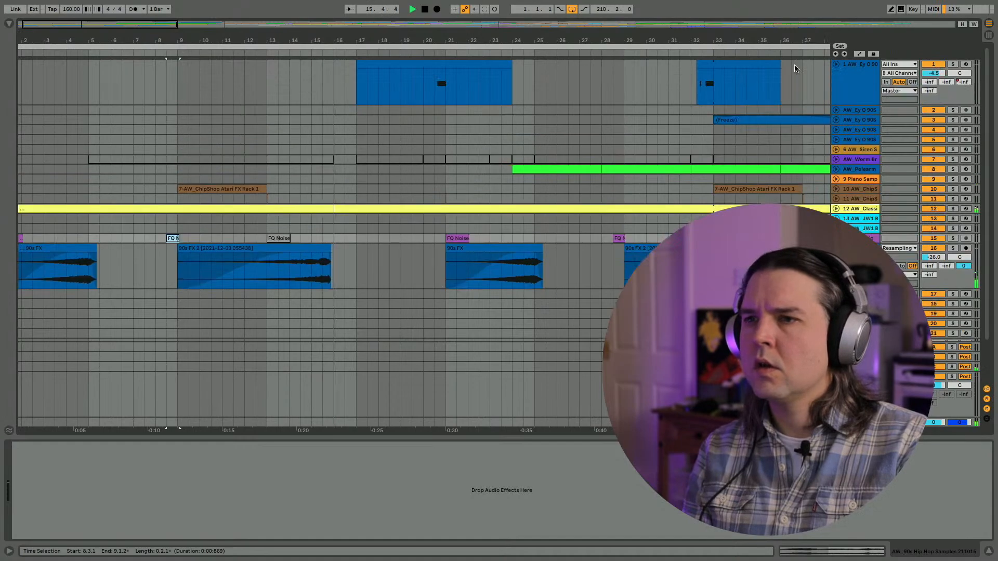
{"action": "scroll", "coordinate": [553, 216], "scroll_direction": "right", "scroll_amount": 3}
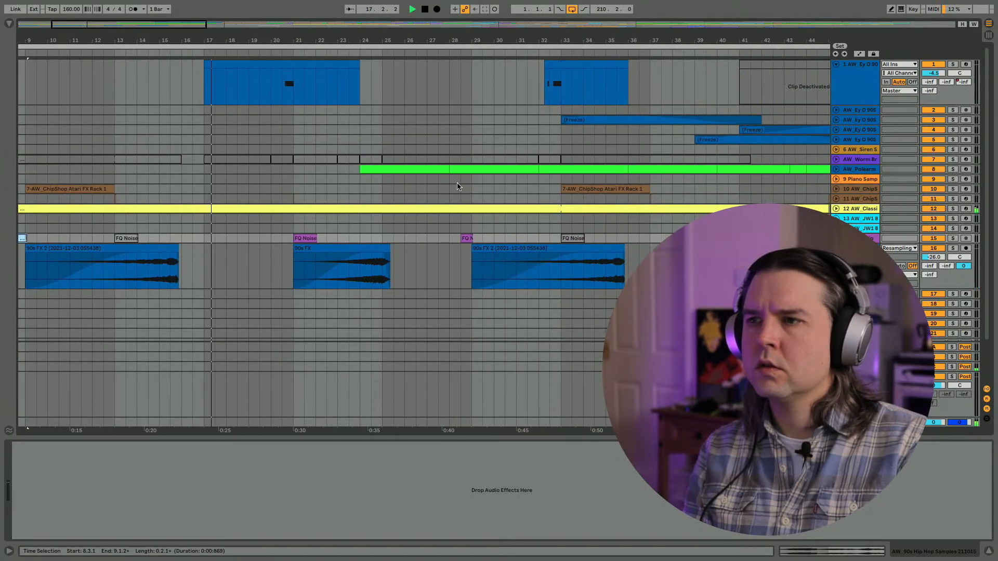
{"action": "left_click_drag", "start_coordinate": [326, 35], "coordinate": [281, 12]}
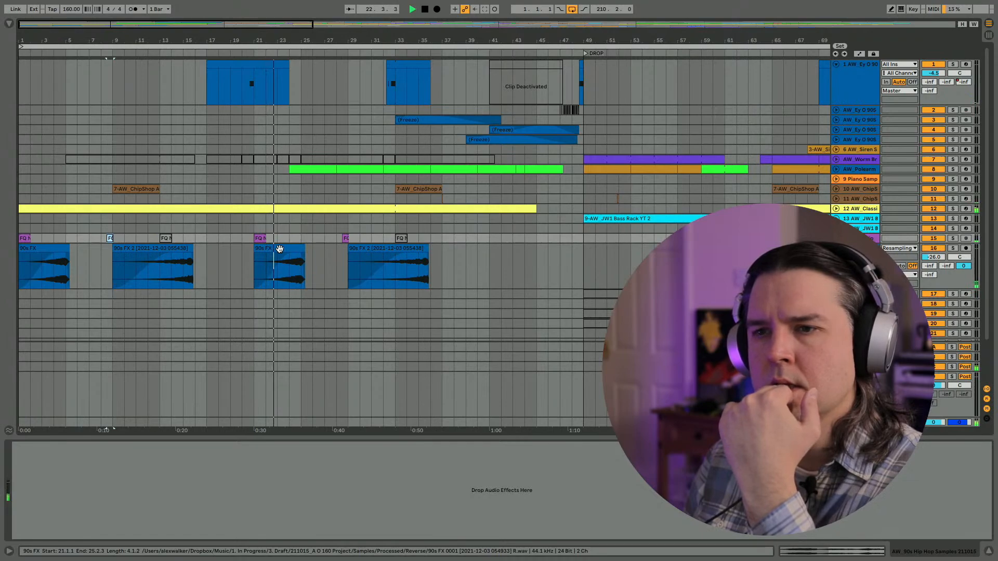
- Deactivate the FQ Noise clip at bar 21 on the 90s Hip Hop Samples track
{"action": "left_click", "coordinate": [254, 199]}
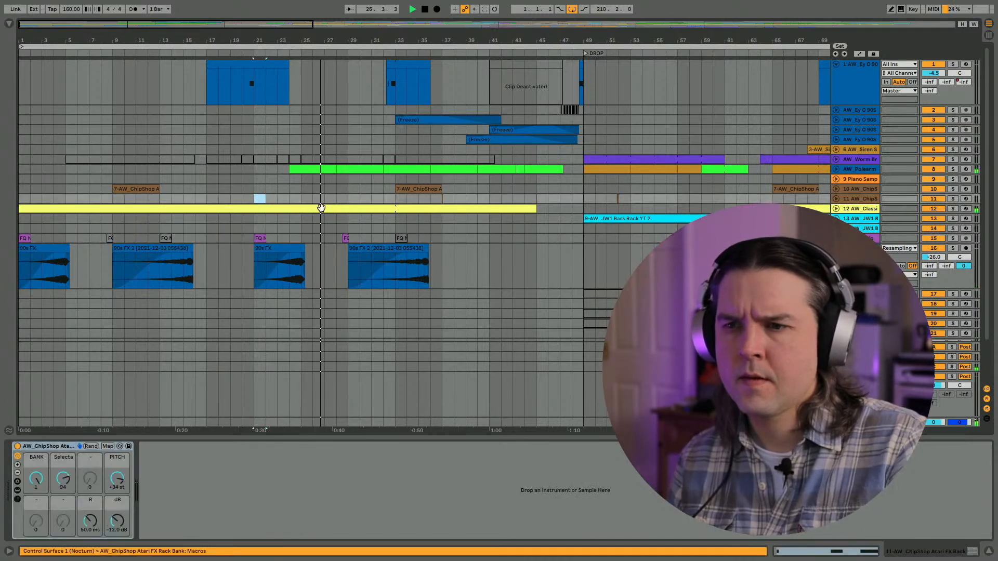
{"action": "left_click", "coordinate": [345, 236]}
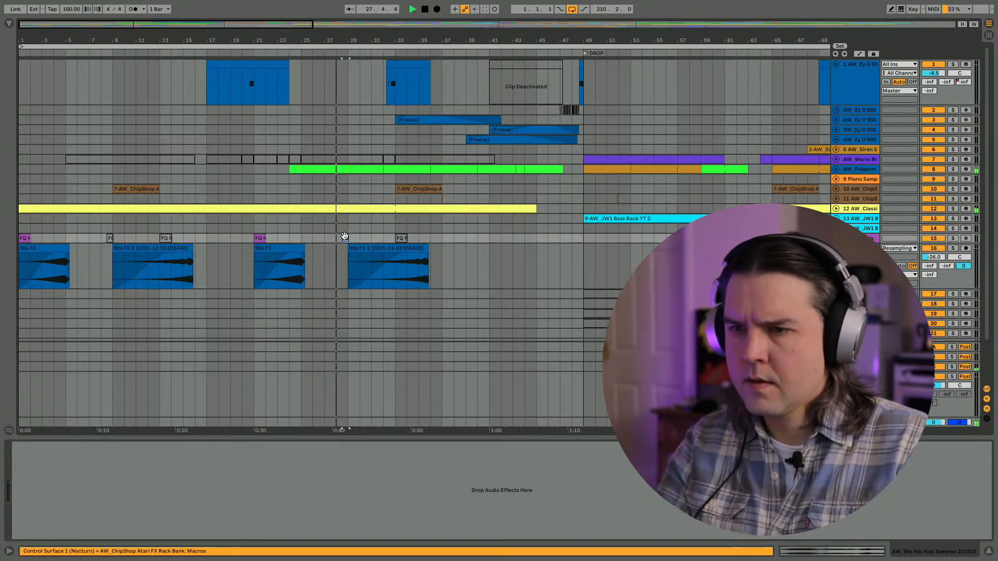
{"action": "left_click", "coordinate": [259, 238]}
{"action": "key", "text": "0"}
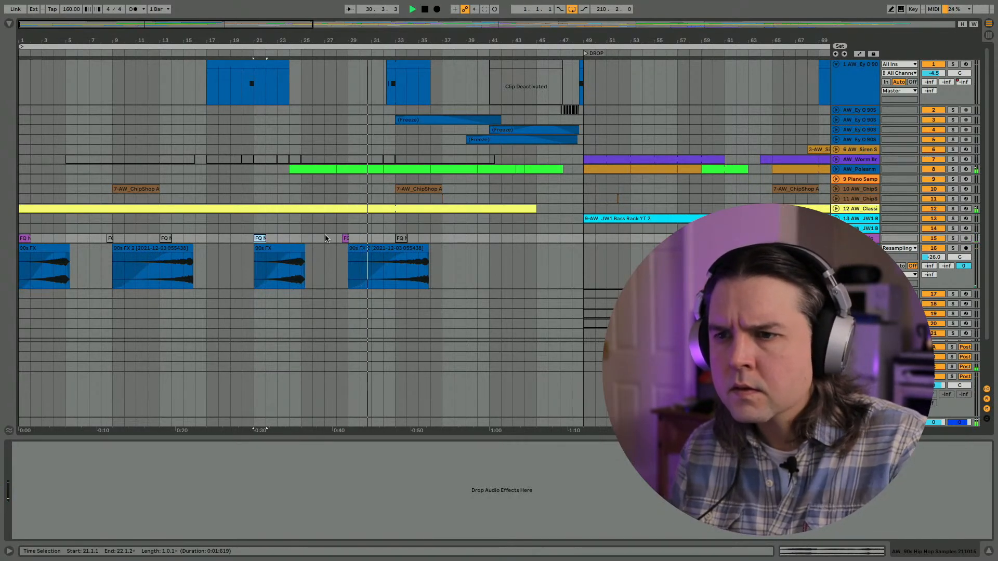
- Stop playback with the insert marker at bar 37 and insert a new MIDI track directly below the unfolded Polearm break track
{"action": "left_click", "coordinate": [406, 187]}
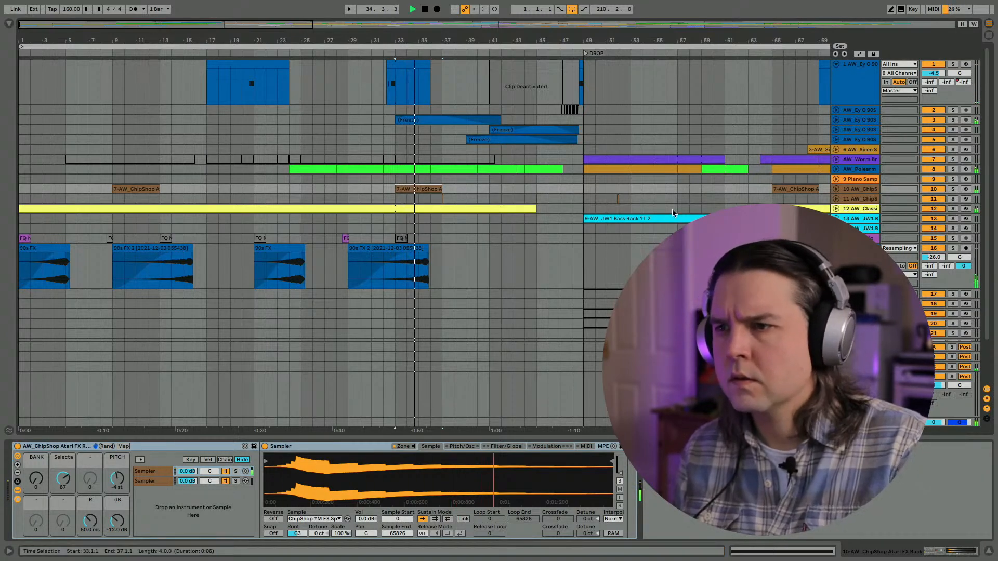
{"action": "left_click", "coordinate": [835, 169]}
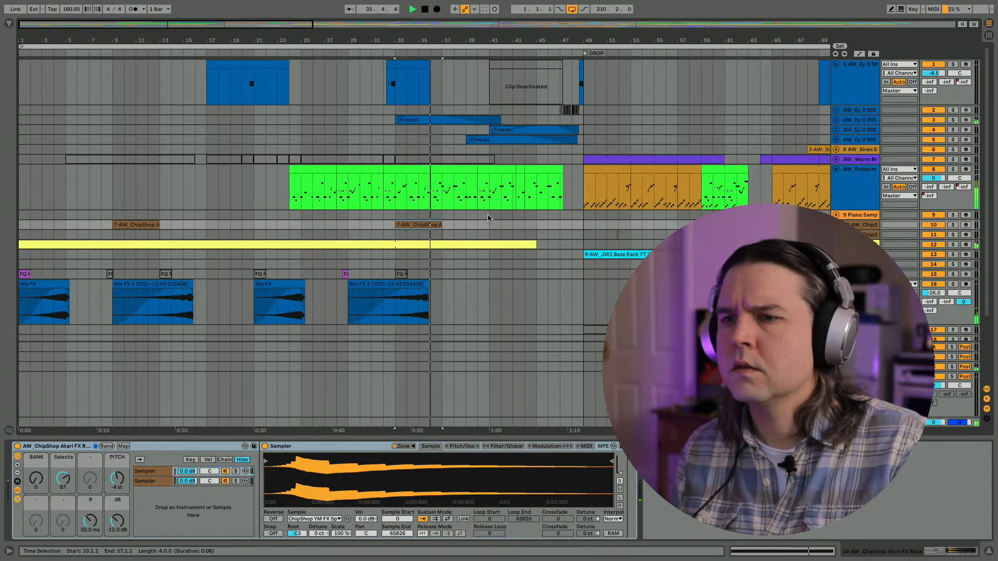
{"action": "left_click", "coordinate": [446, 197]}
{"action": "key", "text": "space"}
{"action": "left_click", "coordinate": [837, 191]}
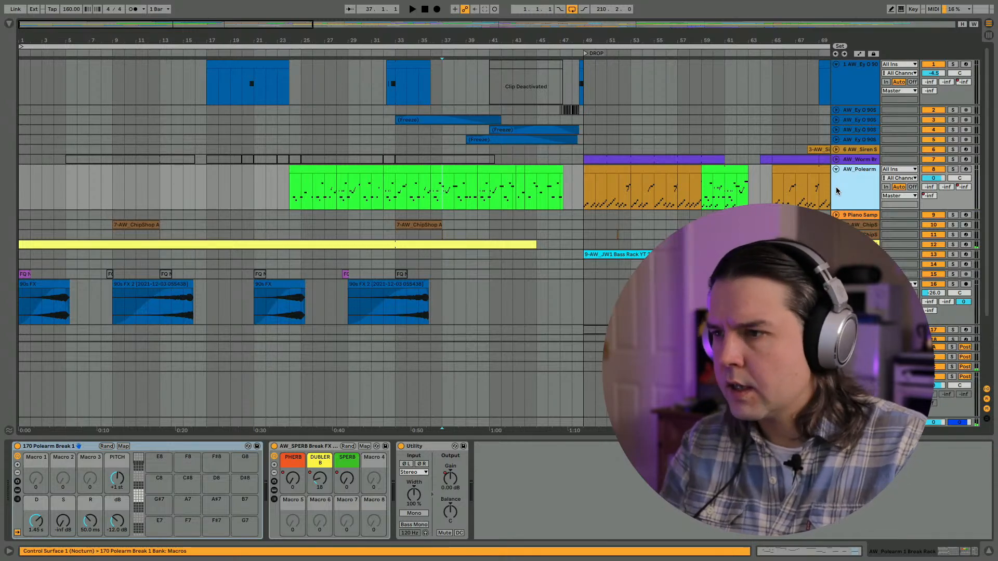
{"action": "key", "text": "ctrl+shift+t"}
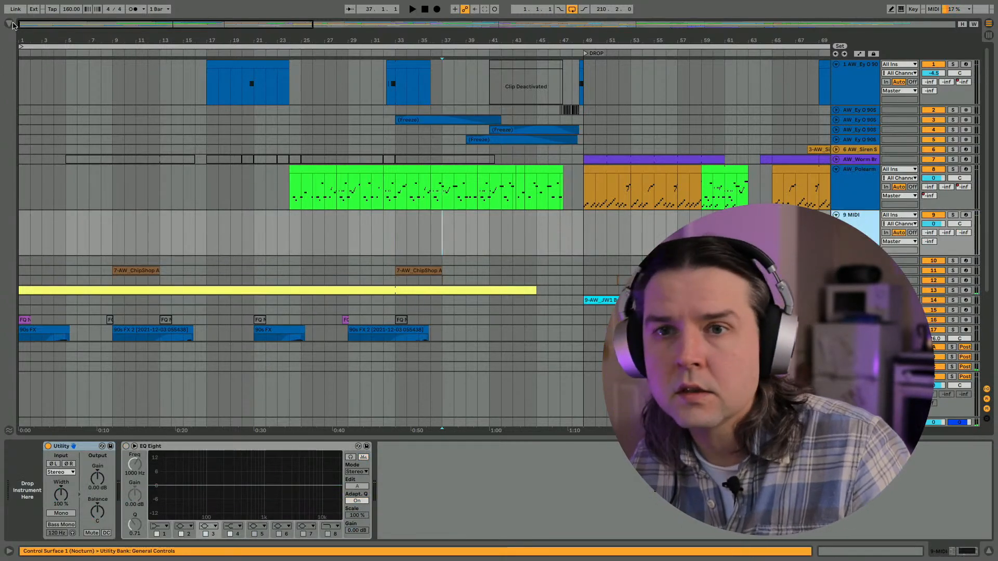
- Show the browser, unfold the Classic Jungle melodic loop track and expand its instrument rack to inspect the Sampler
{"action": "left_click", "coordinate": [9, 23]}
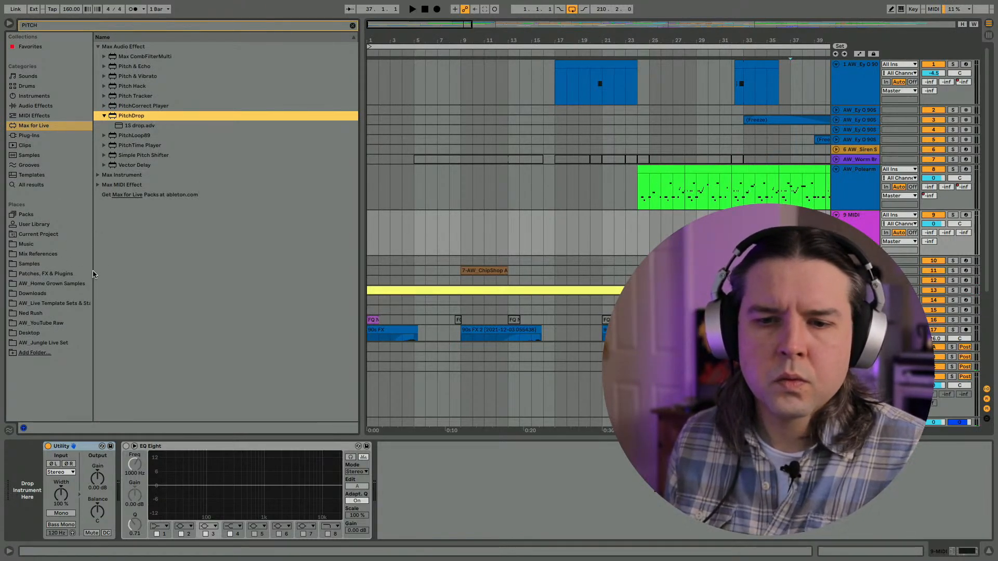
{"action": "scroll", "coordinate": [535, 232], "scroll_direction": "right", "scroll_amount": 10}
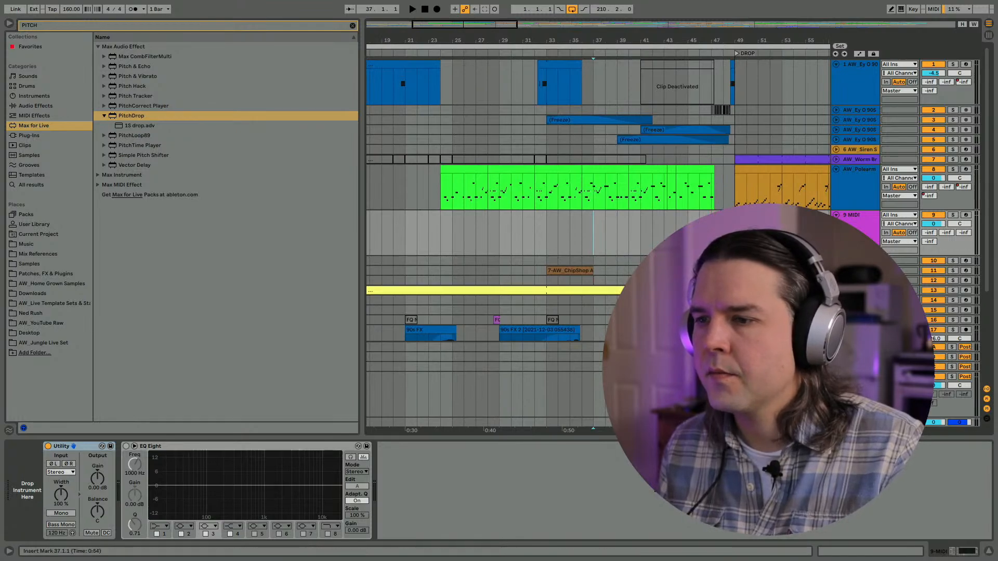
{"action": "left_click", "coordinate": [836, 291]}
{"action": "left_click", "coordinate": [858, 290]}
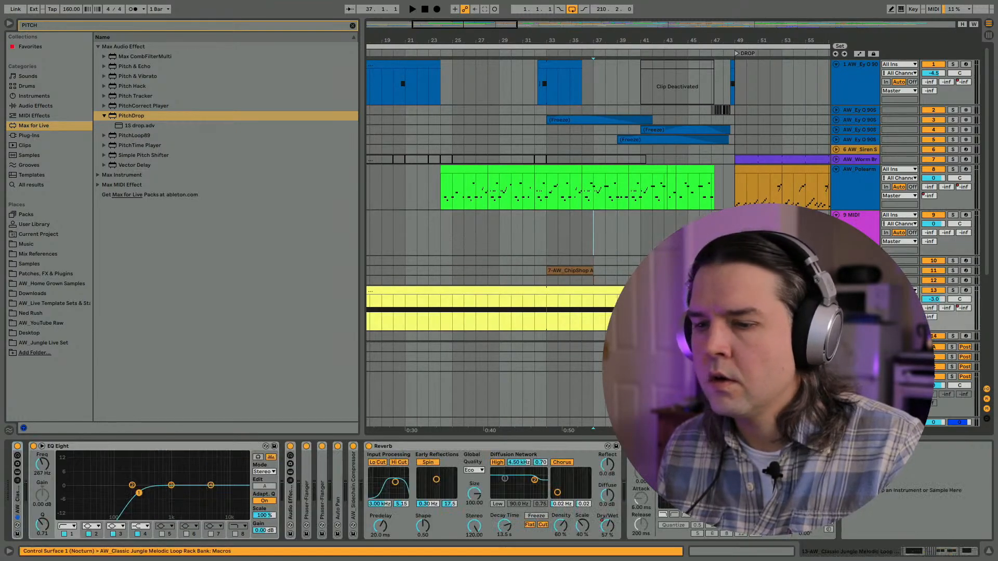
{"action": "left_click", "coordinate": [19, 500]}
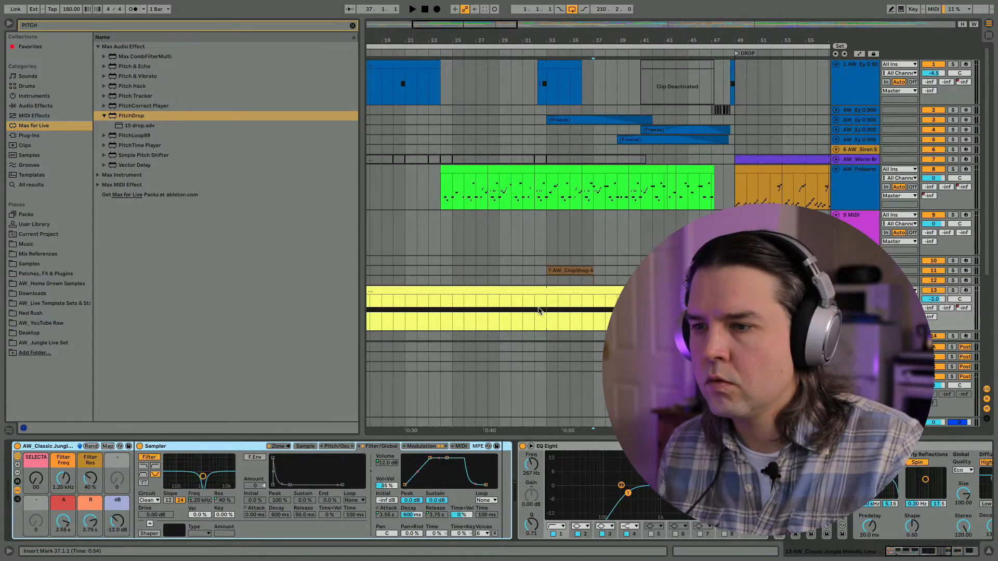
{"action": "scroll", "coordinate": [539, 309], "scroll_direction": "right", "scroll_amount": 2}
{"action": "scroll", "coordinate": [574, 227], "scroll_direction": "right", "scroll_amount": 5}
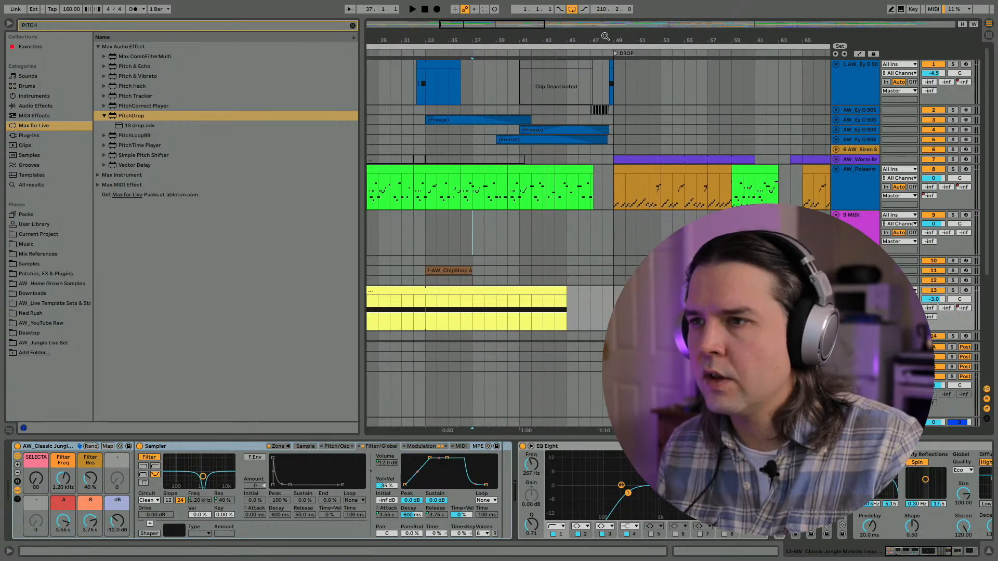
- Show the whole arrangement, briefly play it from bar 117 and hide the browser
{"action": "left_click_drag", "start_coordinate": [604, 33], "coordinate": [602, 3]}
{"action": "left_click", "coordinate": [609, 236]}
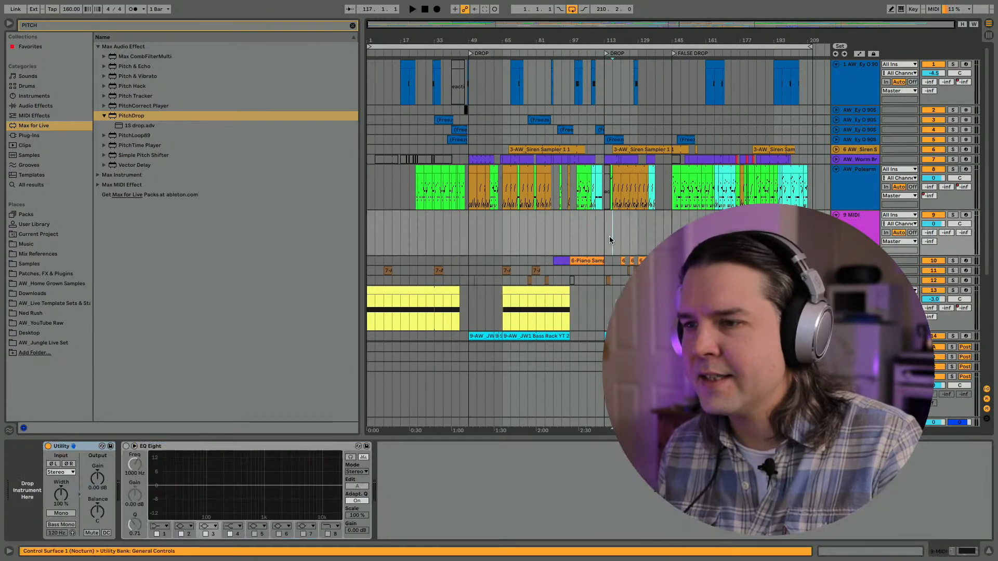
{"action": "key", "text": "space"}
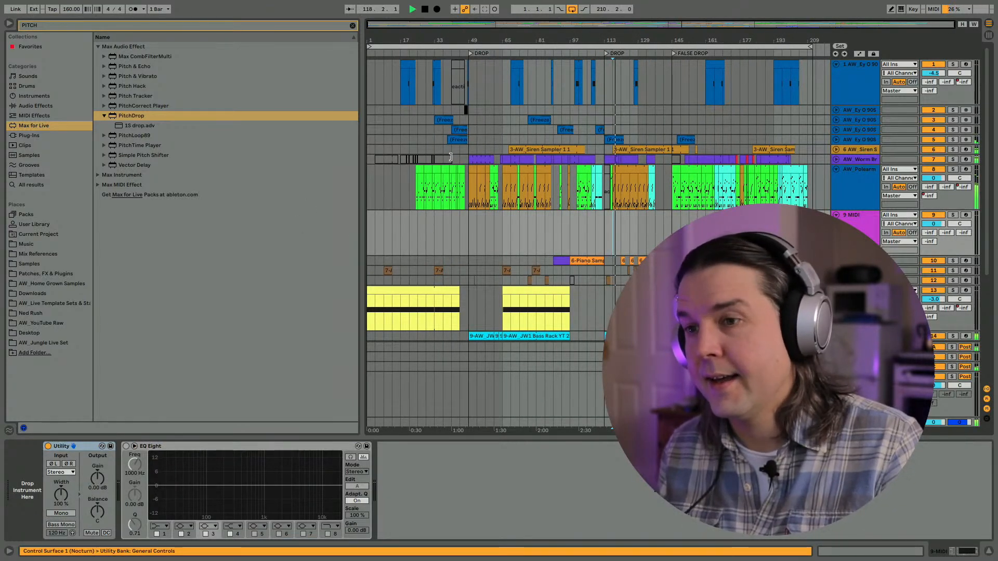
{"action": "left_click", "coordinate": [9, 24]}
- Audition the end of the intro from bar 41, and restart playback from bar 37 on the new MIDI track
{"action": "left_click_drag", "start_coordinate": [79, 33], "coordinate": [78, 65]}
{"action": "left_click_drag", "start_coordinate": [149, 231], "coordinate": [285, 226]}
{"action": "left_click_drag", "start_coordinate": [303, 40], "coordinate": [328, 193]}
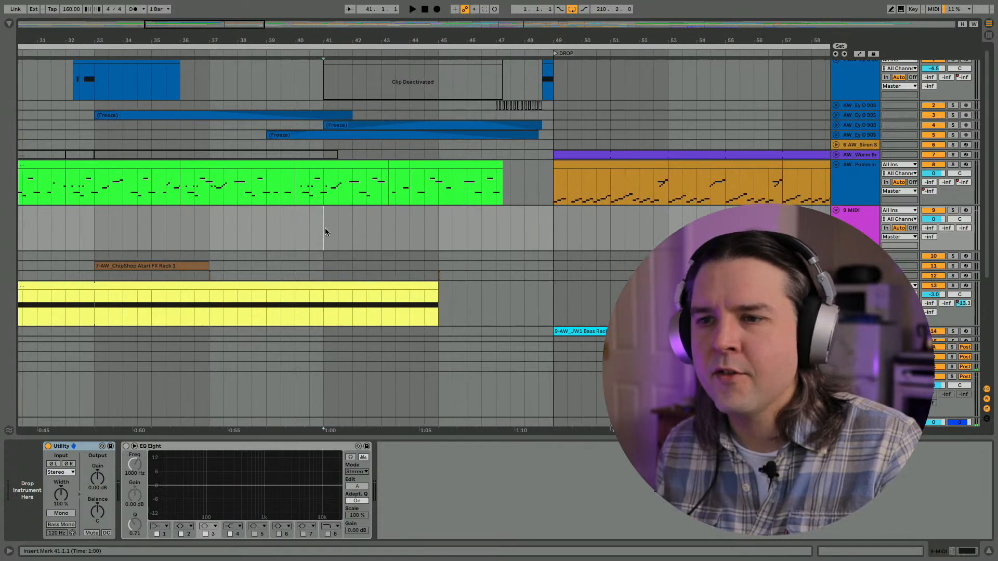
{"action": "key", "text": "space"}
{"action": "scroll", "coordinate": [364, 216], "scroll_direction": "left", "scroll_amount": 3}
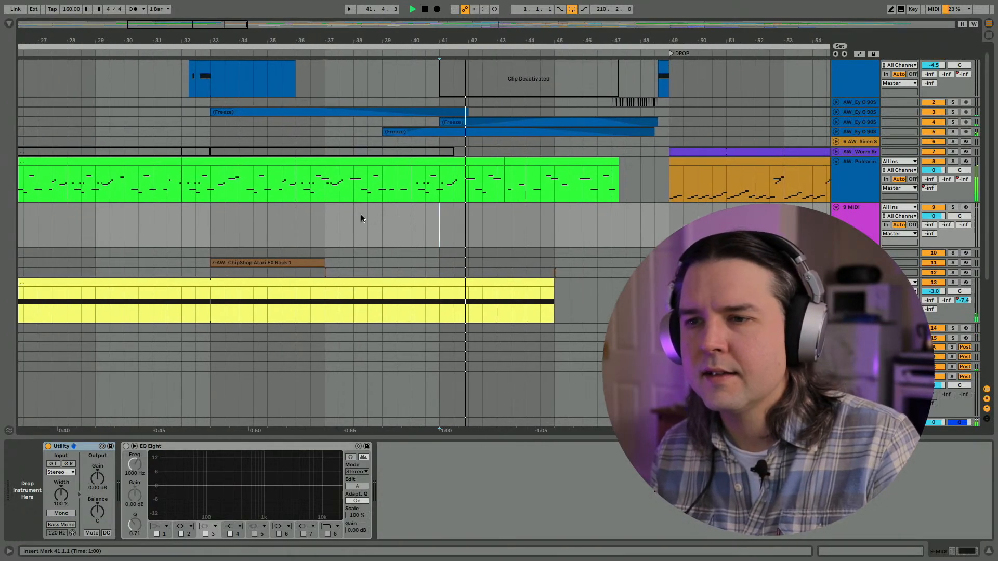
{"action": "left_click", "coordinate": [318, 227]}
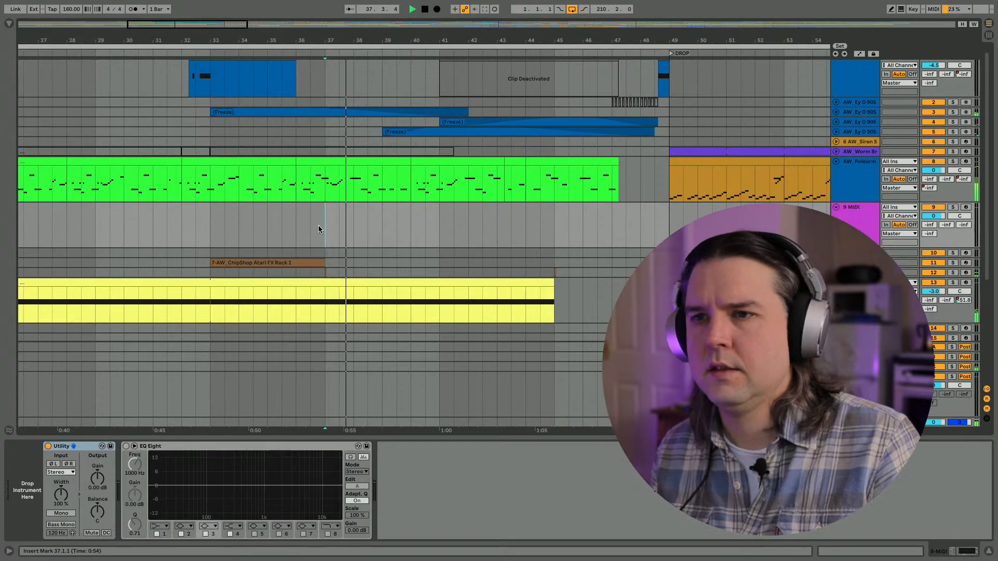
- Select the new MIDI track and open the Instruments presets folder of the User Library in the browser
{"action": "left_click", "coordinate": [858, 229]}
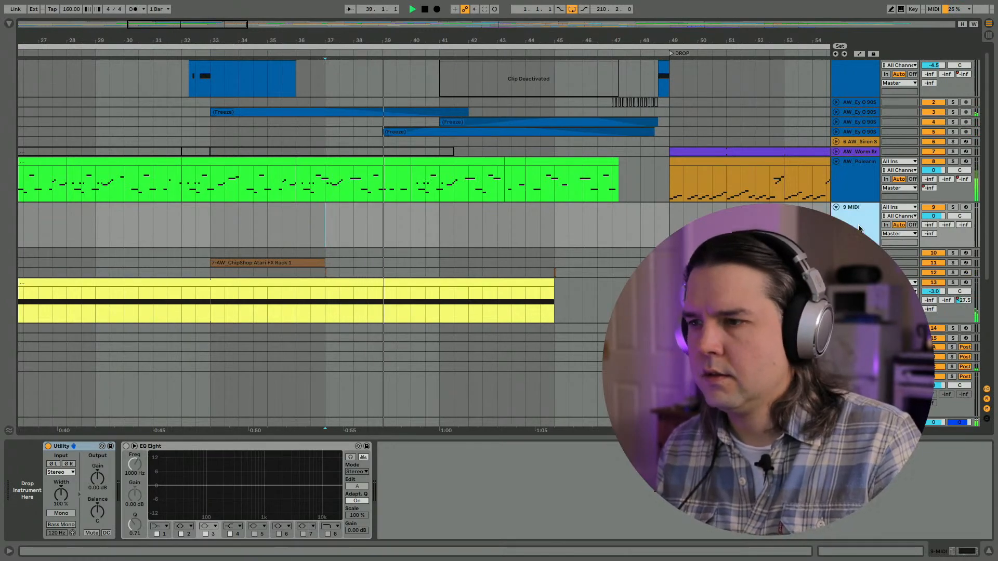
{"action": "left_click", "coordinate": [8, 24]}
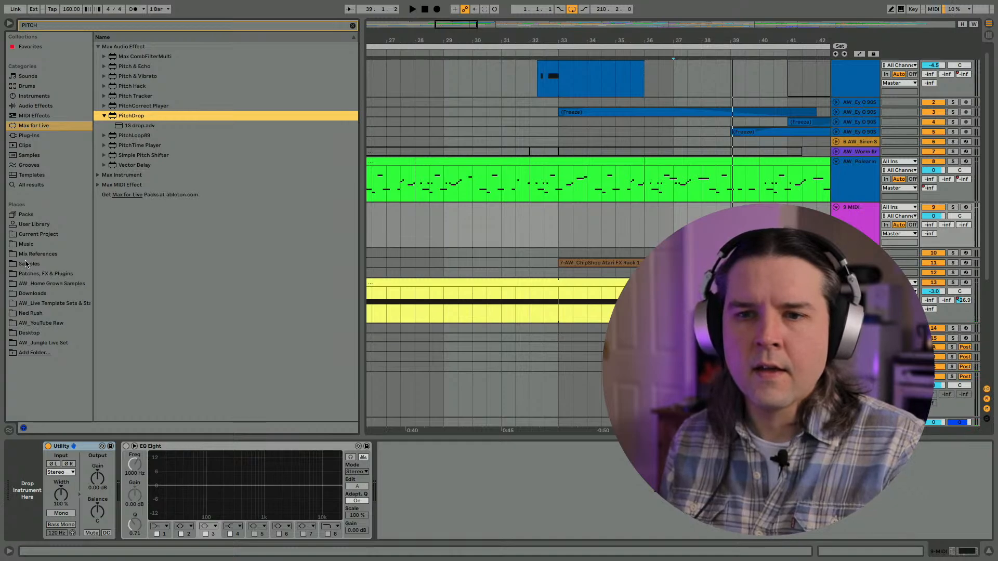
{"action": "left_click", "coordinate": [27, 225]}
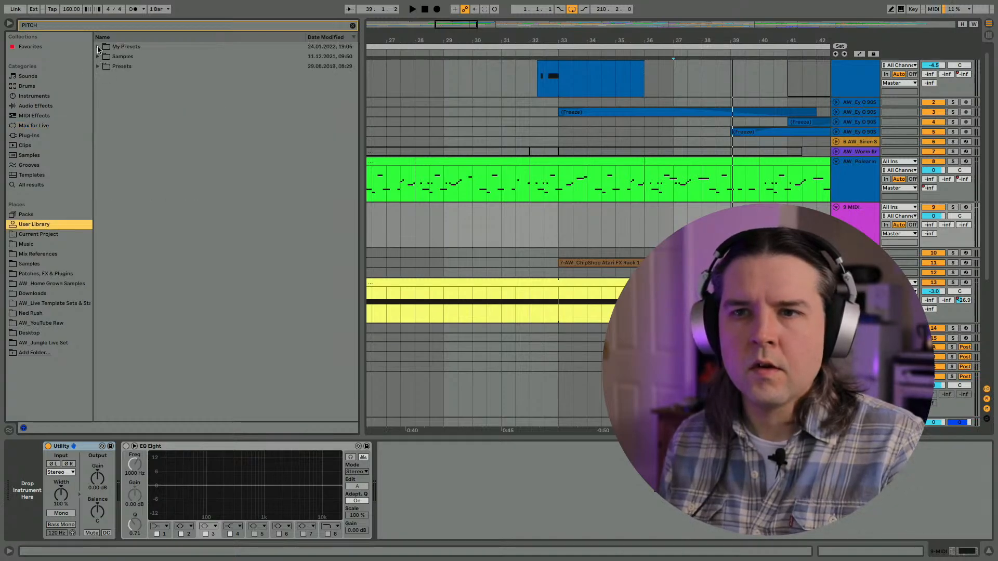
{"action": "left_click", "coordinate": [97, 67]}
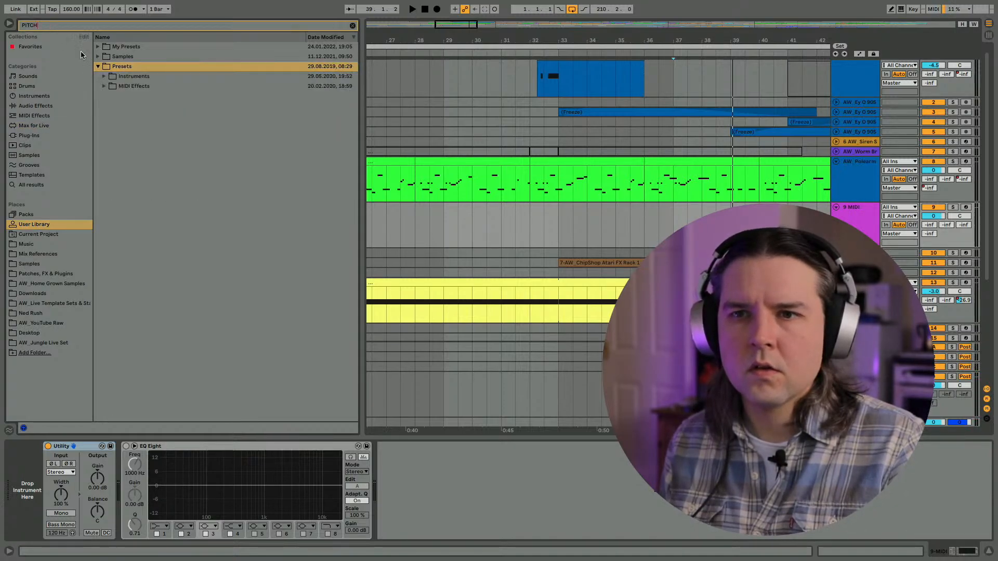
{"action": "left_click", "coordinate": [103, 76]}
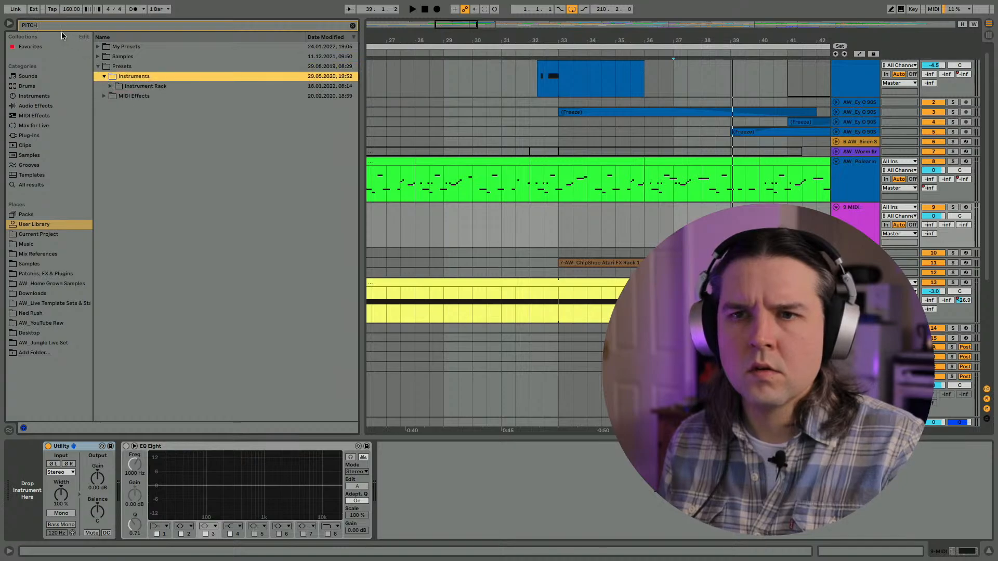
- Search the User Library for BASS and look through the matching presets in the Instrument Rack and My Presets folders
{"action": "left_click", "coordinate": [47, 25]}
{"action": "type", "text": "BASS"}
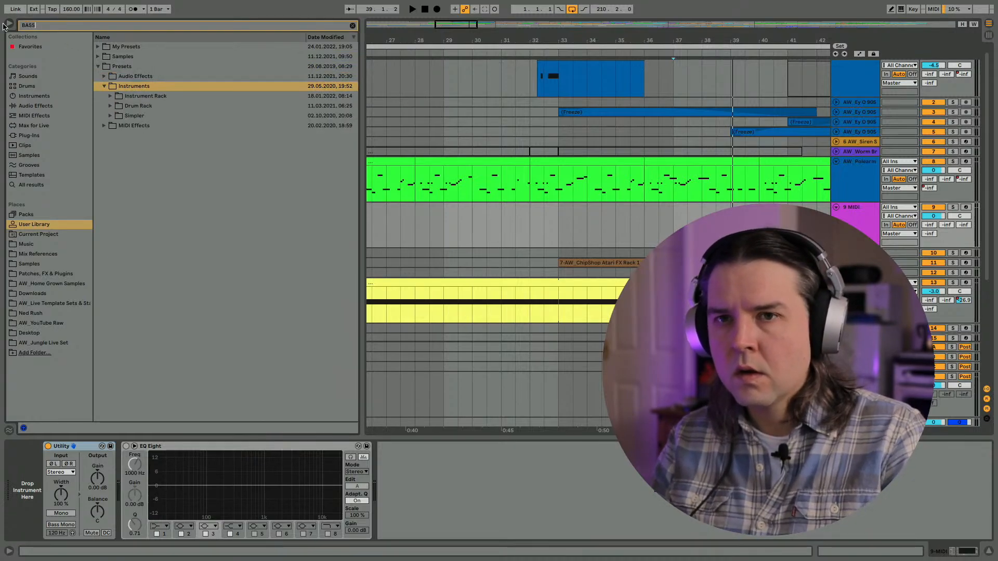
{"action": "left_click", "coordinate": [110, 96]}
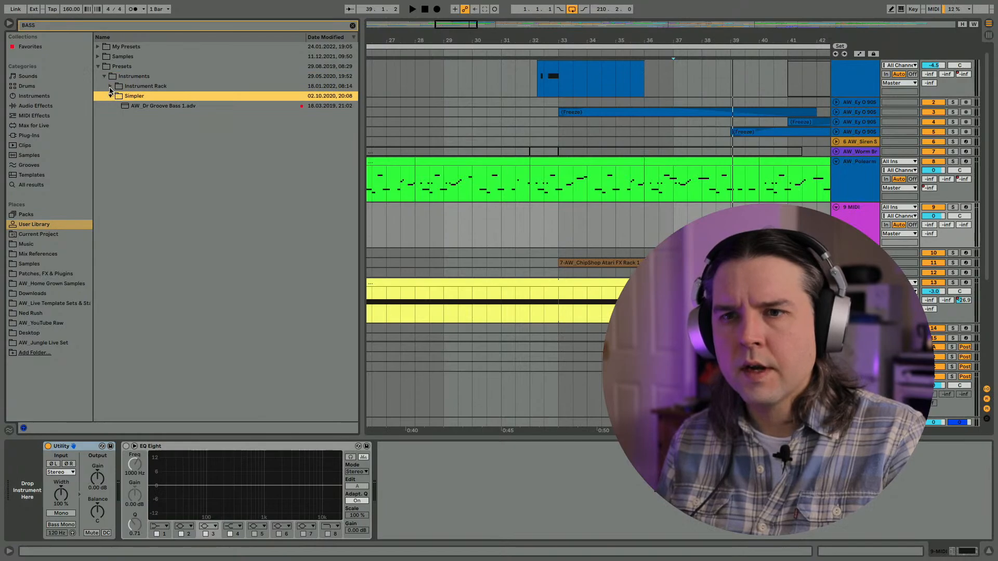
{"action": "left_click", "coordinate": [110, 86]}
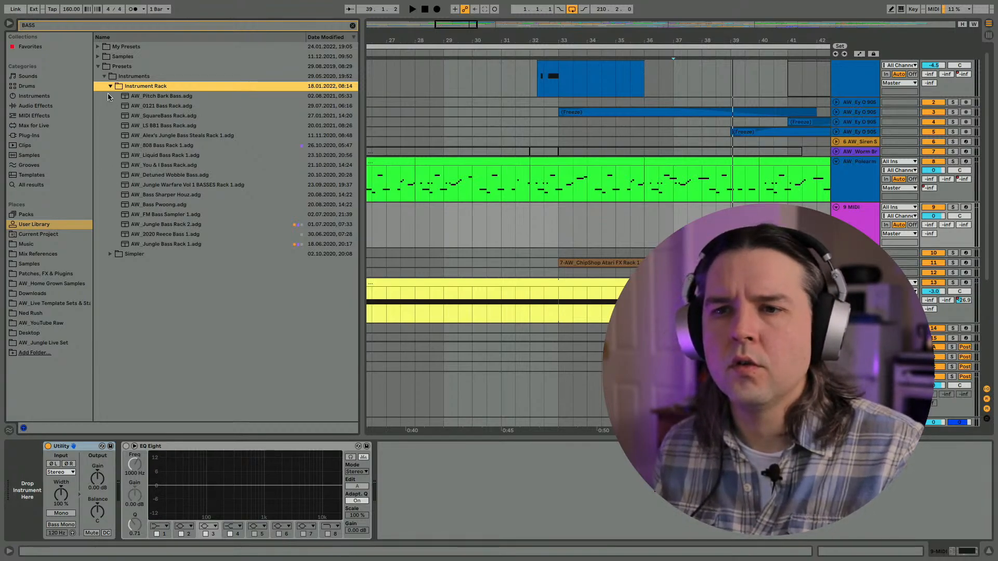
{"action": "left_click", "coordinate": [98, 57]}
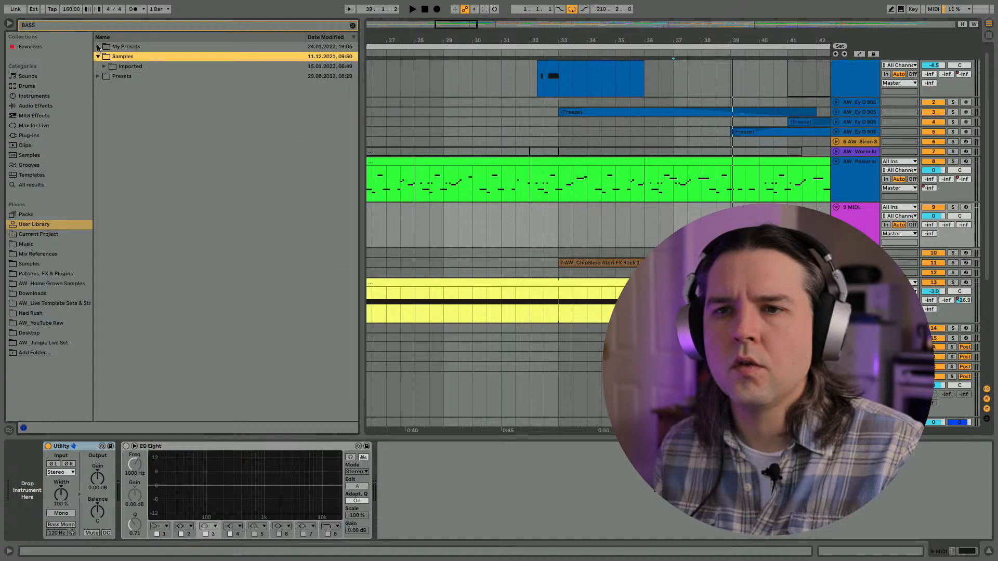
{"action": "left_click", "coordinate": [98, 47]}
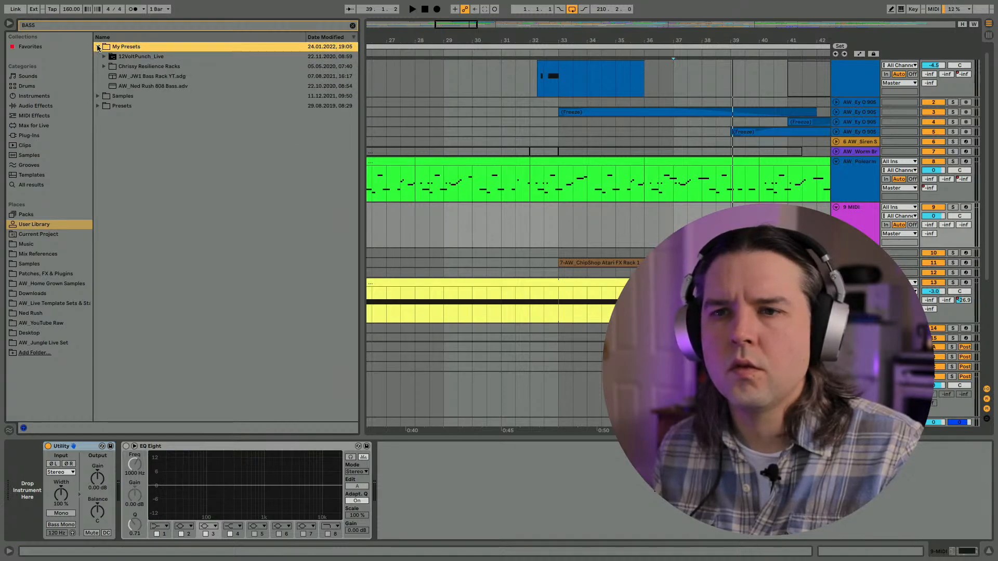
{"action": "left_click", "coordinate": [97, 96]}
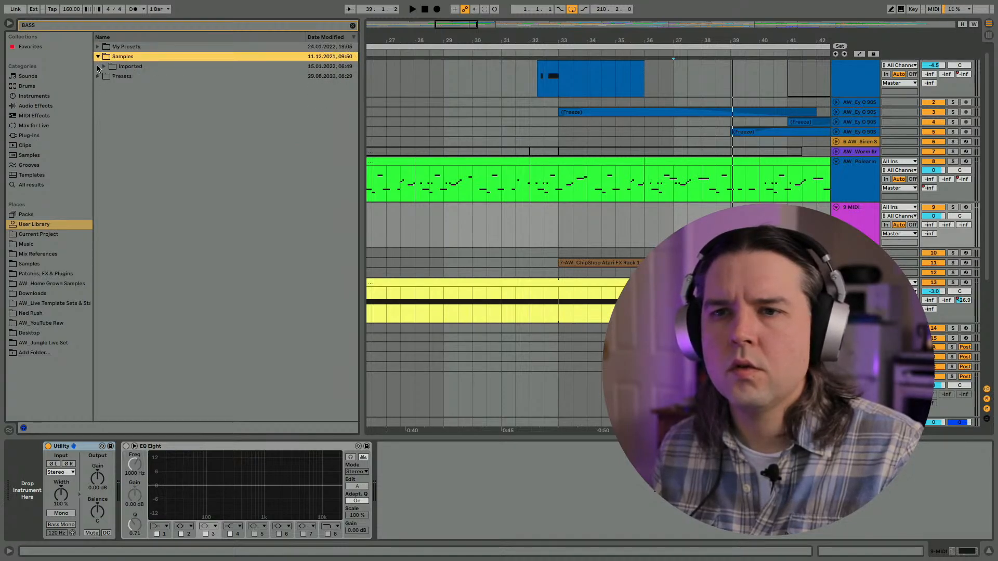
{"action": "left_click", "coordinate": [98, 77]}
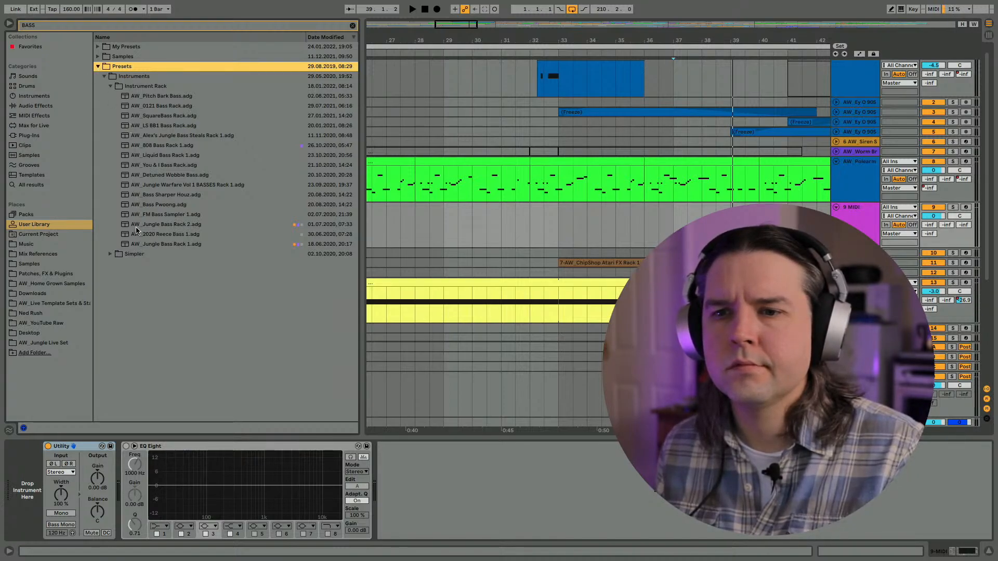
- Search the User Library for JW and load AW_JW1 Bass Rack YT.adg from My Presets onto the new MIDI track
{"action": "left_click_drag", "start_coordinate": [77, 24], "coordinate": [0, 24]}
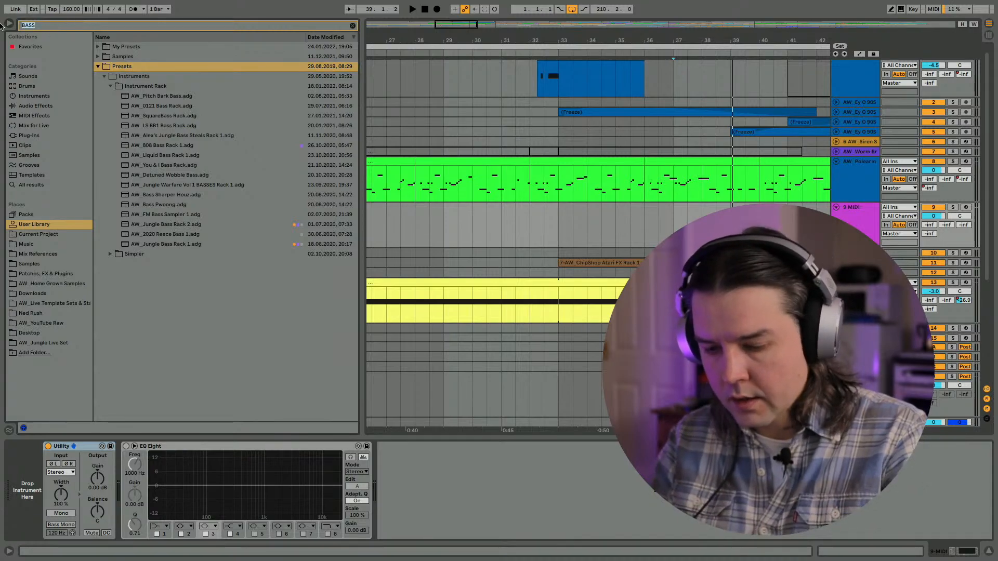
{"action": "type", "text": "JW"}
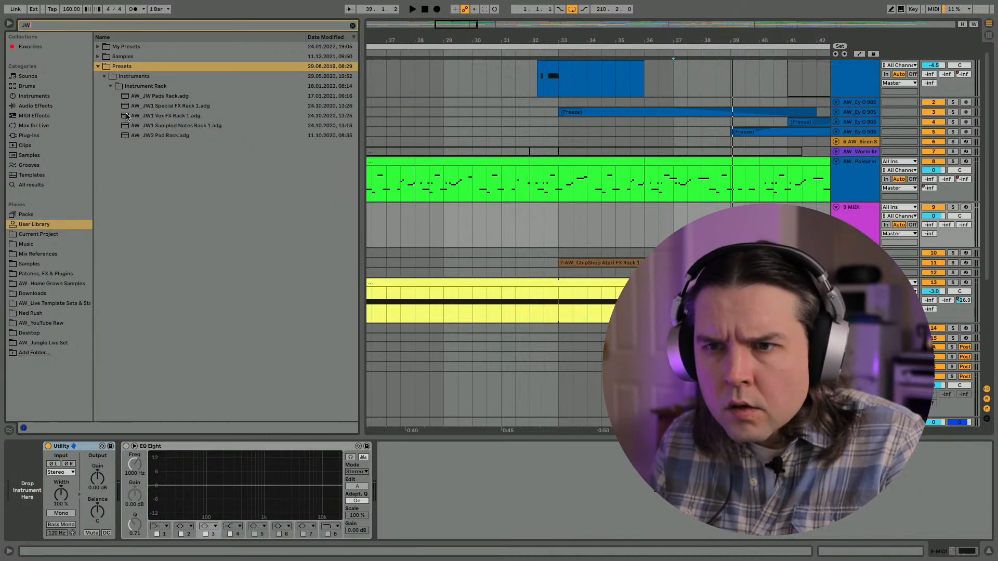
{"action": "left_click", "coordinate": [98, 66]}
{"action": "left_click", "coordinate": [98, 56]}
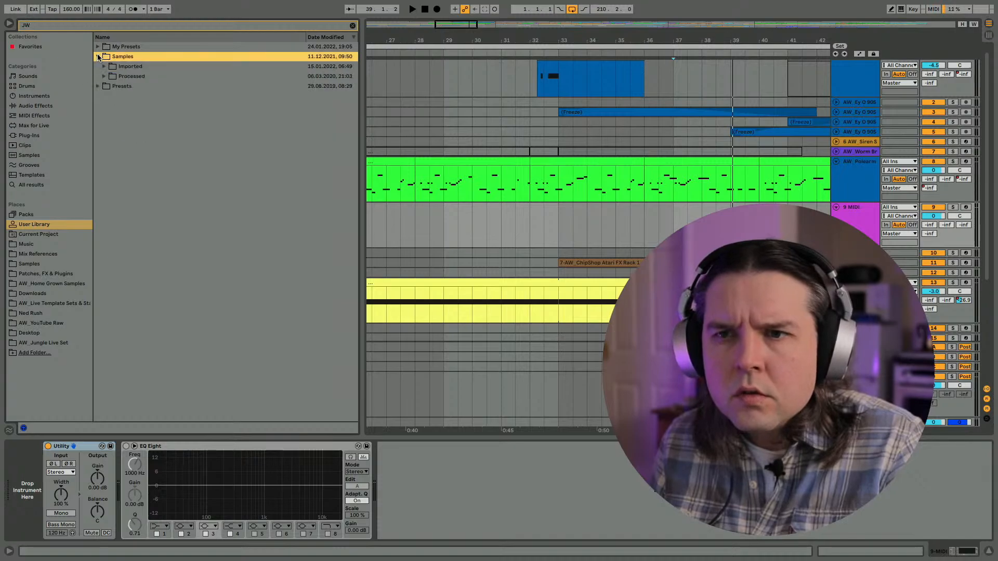
{"action": "left_click", "coordinate": [99, 47]}
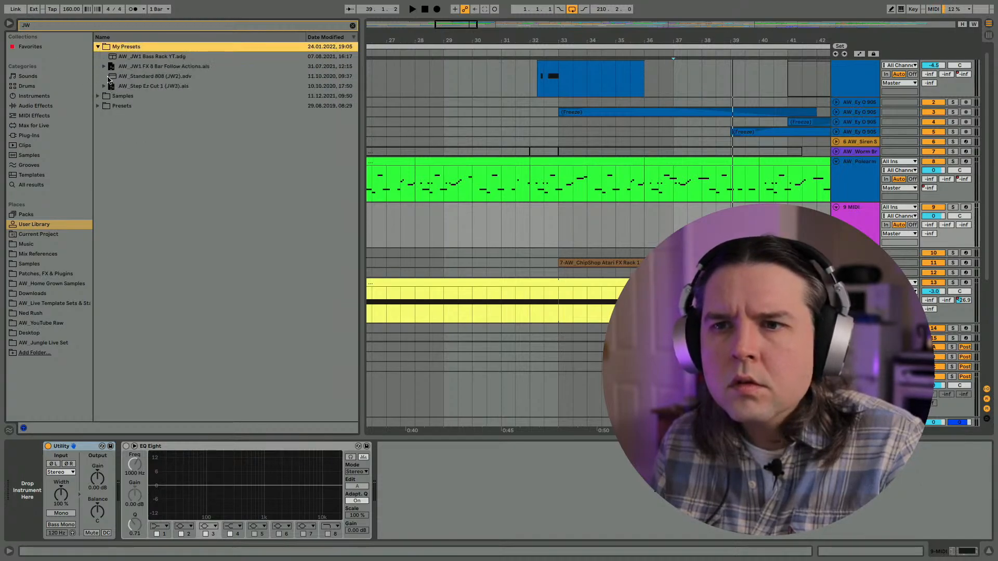
{"action": "left_click_drag", "start_coordinate": [125, 56], "coordinate": [444, 218]}
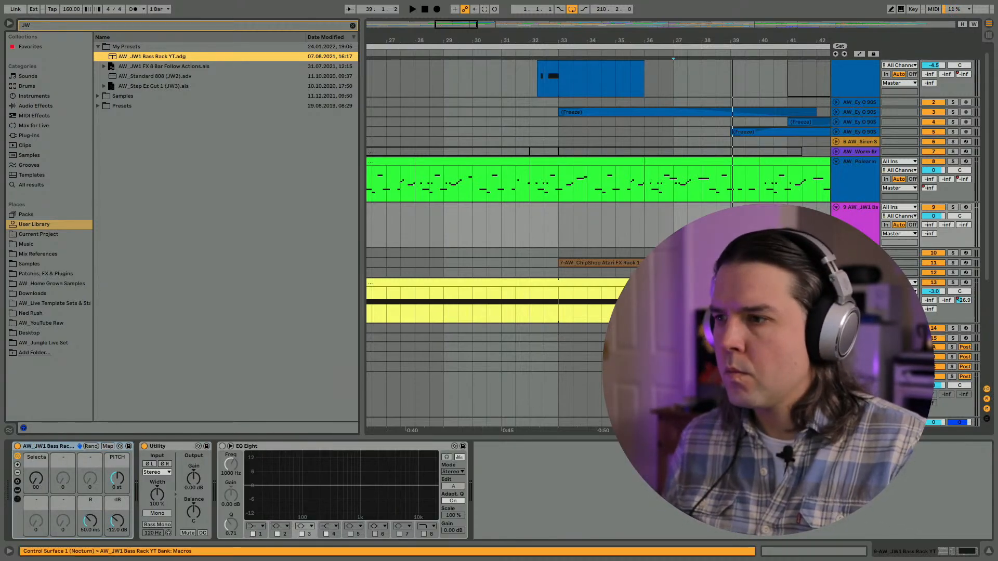
- Arm the new bass track for recording and set the rack's sample selector macro to 07
{"action": "left_click", "coordinate": [966, 207]}
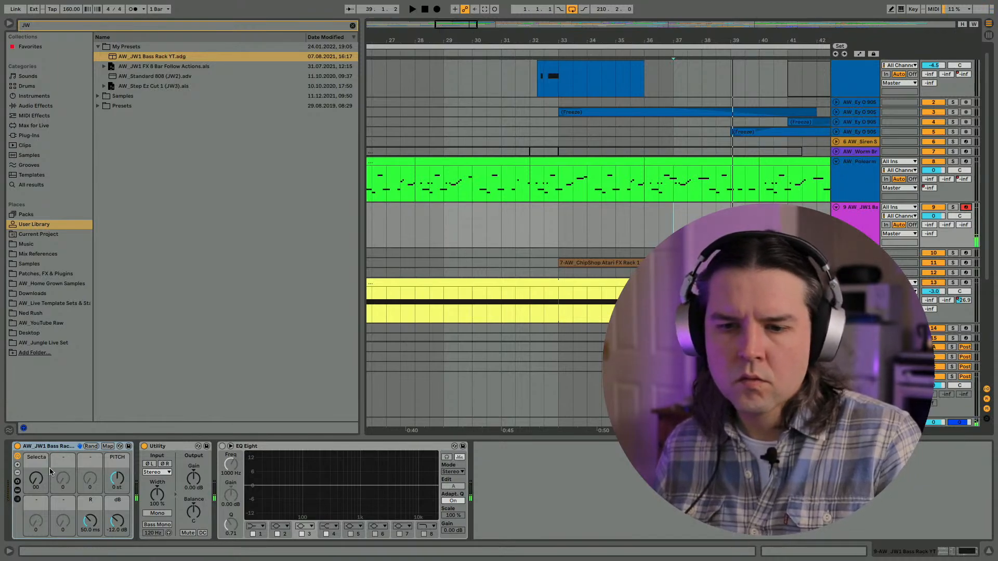
{"action": "left_click", "coordinate": [36, 478]}
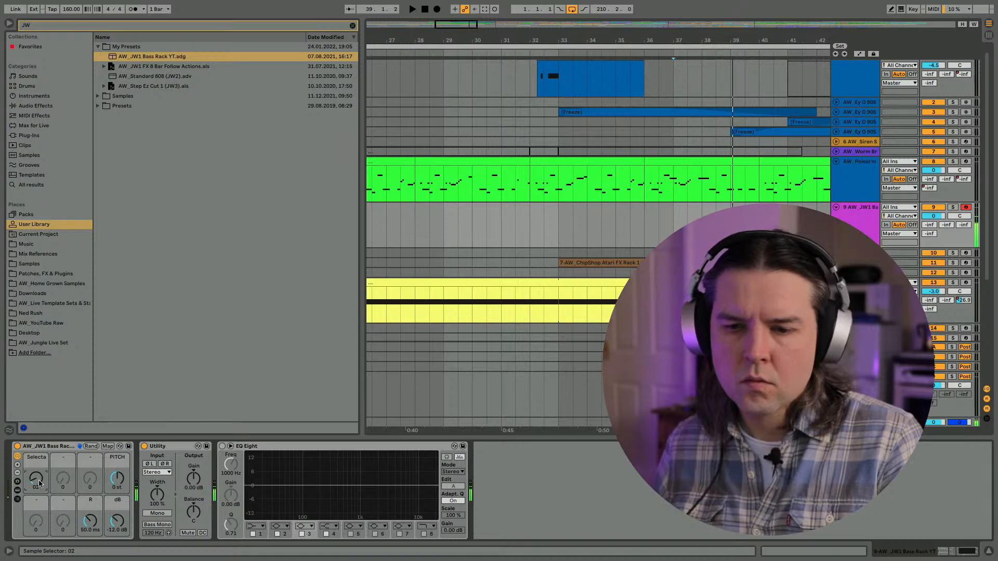
{"action": "left_click_drag", "start_coordinate": [37, 478], "coordinate": [37, 472]}
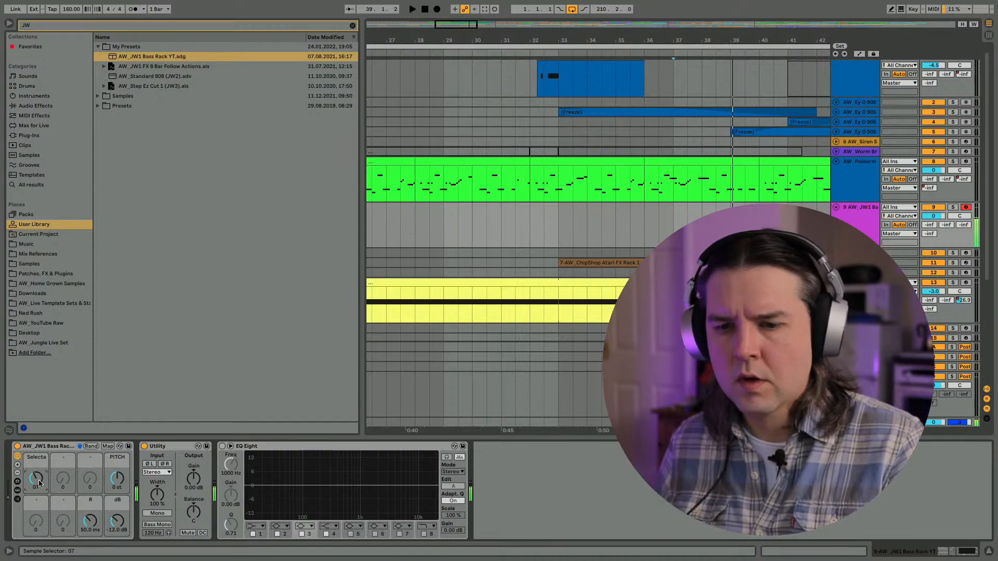
- Hide the browser, try the bass rack over playback from bar 33, and show the whole arrangement
{"action": "left_click", "coordinate": [9, 23]}
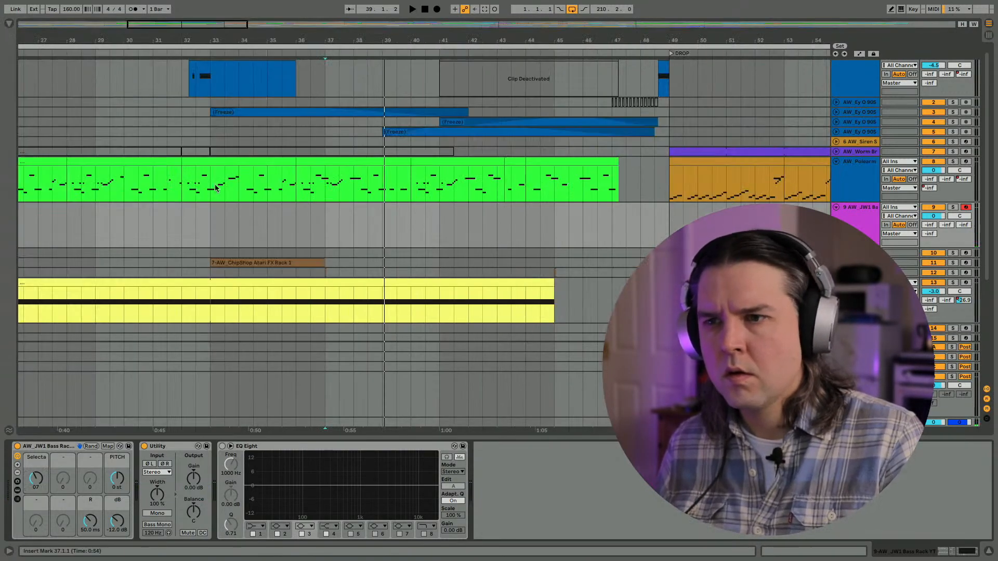
{"action": "left_click", "coordinate": [204, 227]}
{"action": "key", "text": "space"}
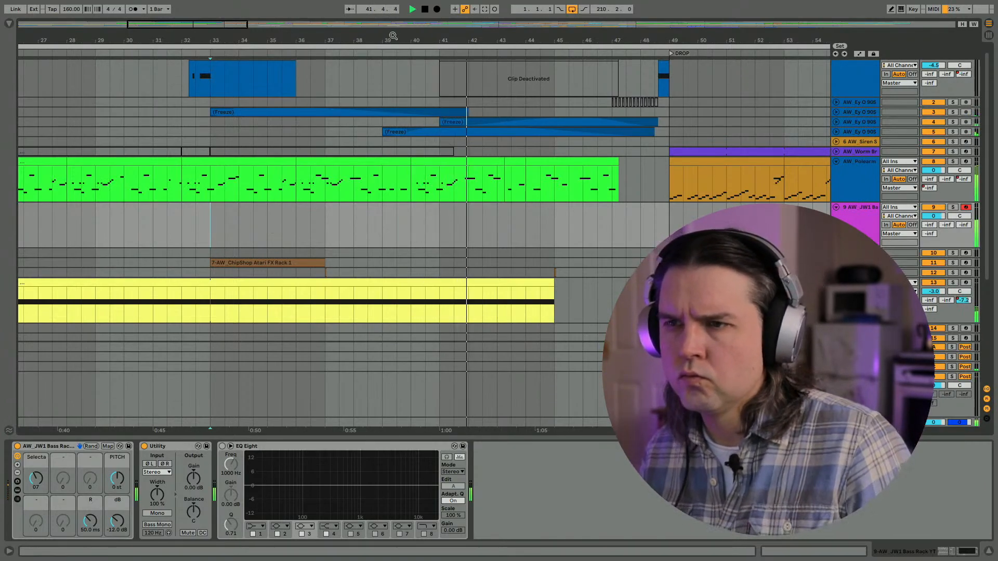
{"action": "key", "text": "w"}
{"action": "key", "text": "space"}
- Play from bar 17 with the metronome on and capture the bass notes played on track 9 as a MIDI clip
{"action": "left_click", "coordinate": [91, 242]}
{"action": "key", "text": "space"}
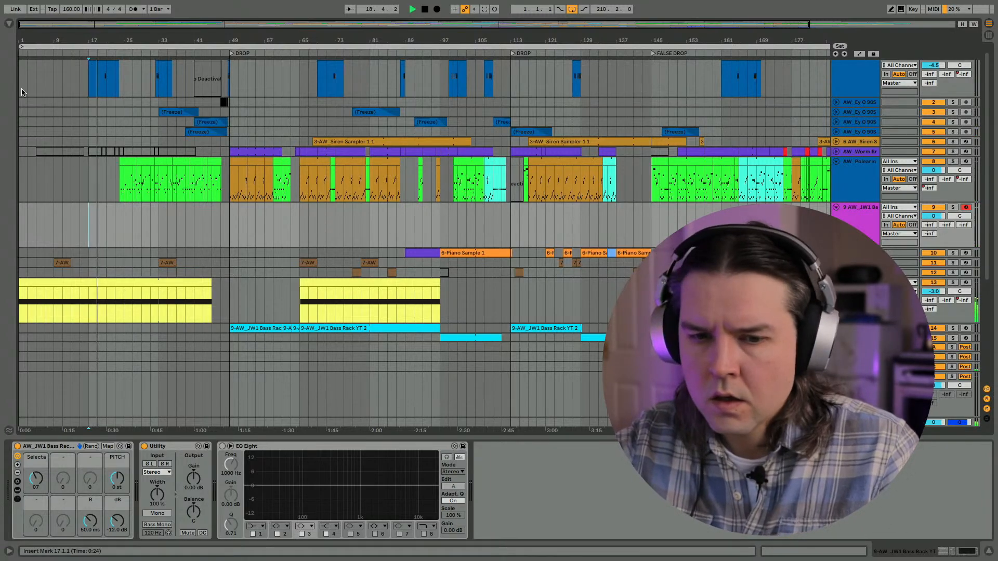
{"action": "key", "text": "XF86AudioRaiseVolume"}
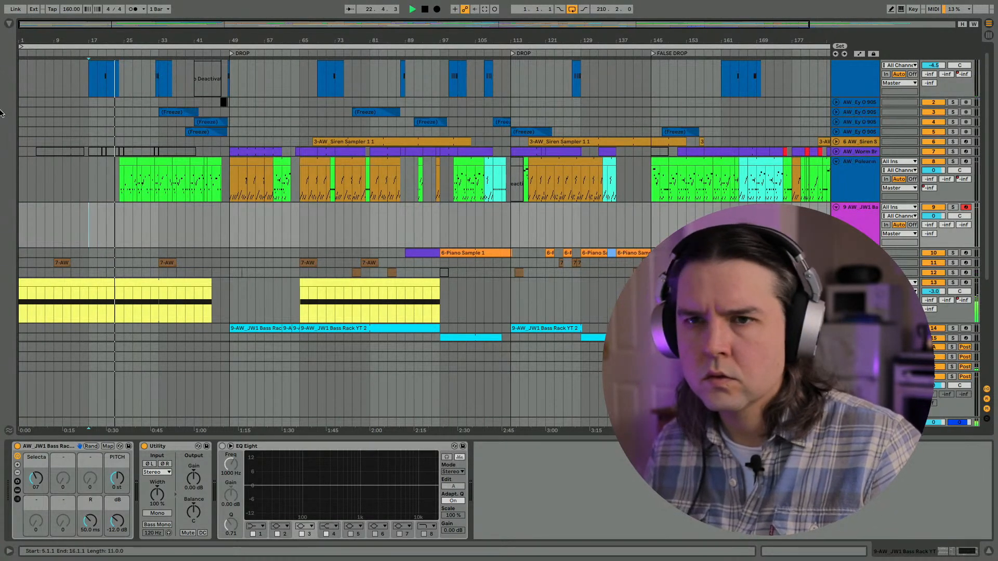
{"action": "left_click", "coordinate": [133, 9]}
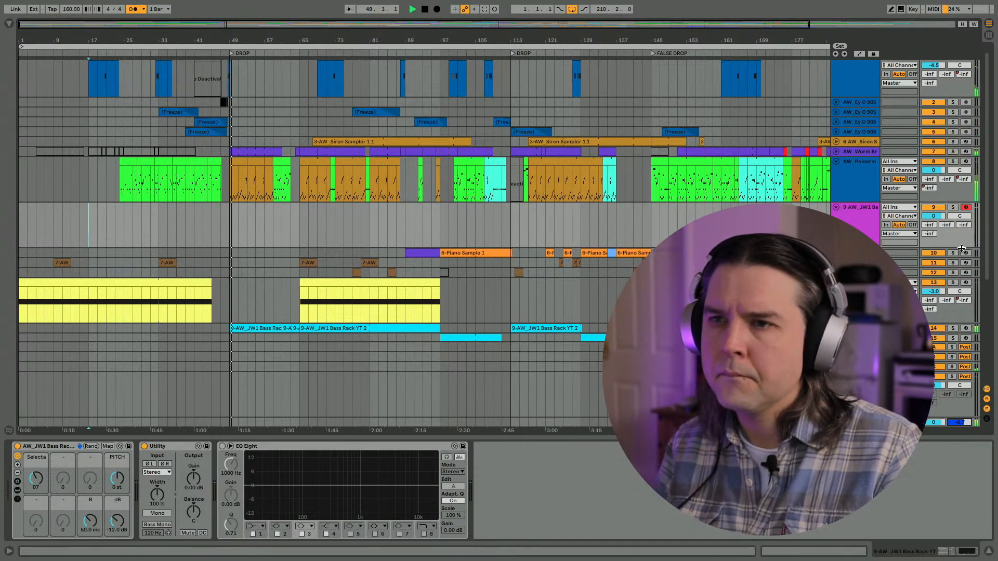
{"action": "left_click", "coordinate": [484, 10]}
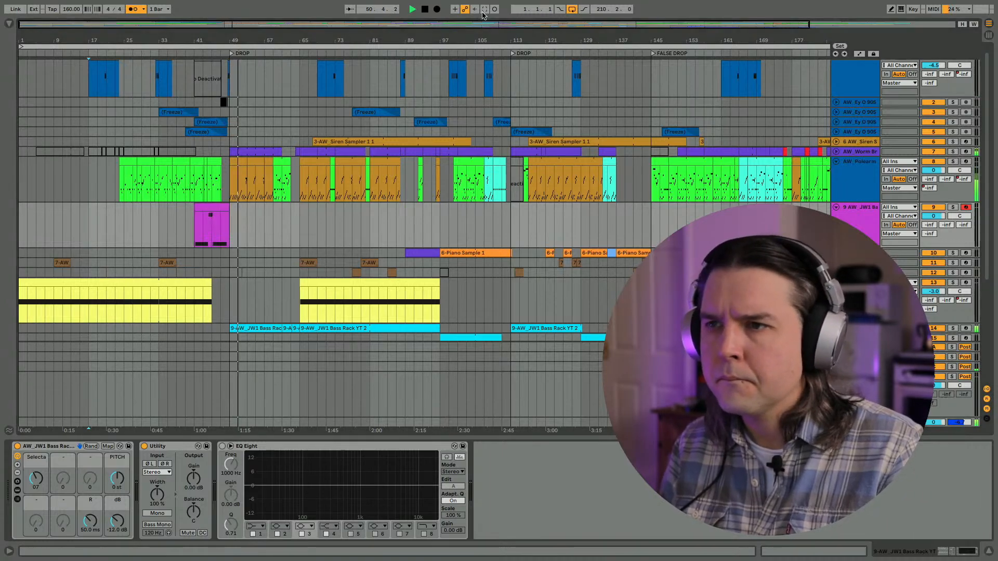
{"action": "key", "text": "space"}
- Extend the start of the captured bass clip back to about bar 27, check its notes and play it in the arrangement
{"action": "left_click_drag", "start_coordinate": [193, 212], "coordinate": [134, 210]}
{"action": "double_click", "coordinate": [142, 210]}
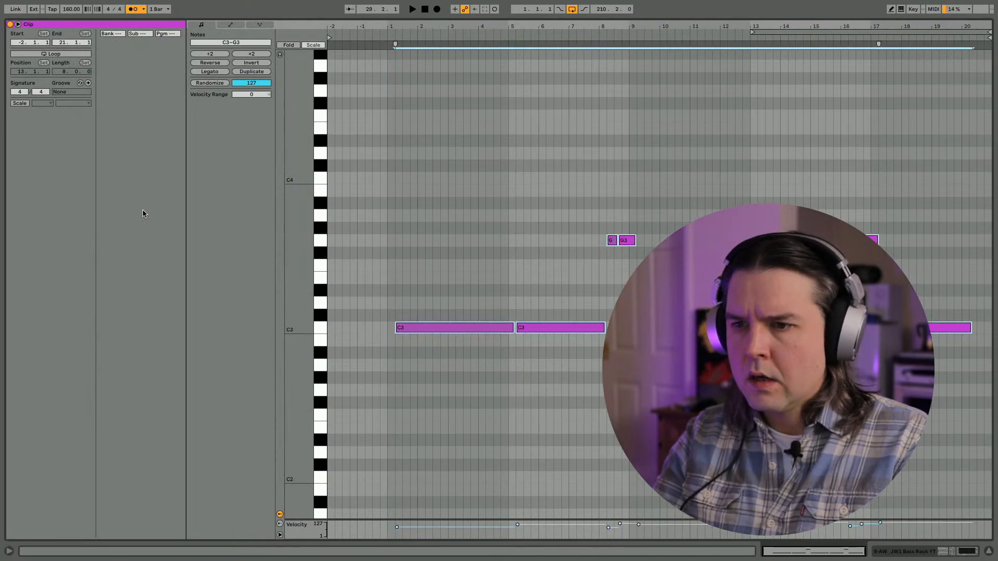
{"action": "key", "text": "space"}
{"action": "key", "text": "shift+Tab"}
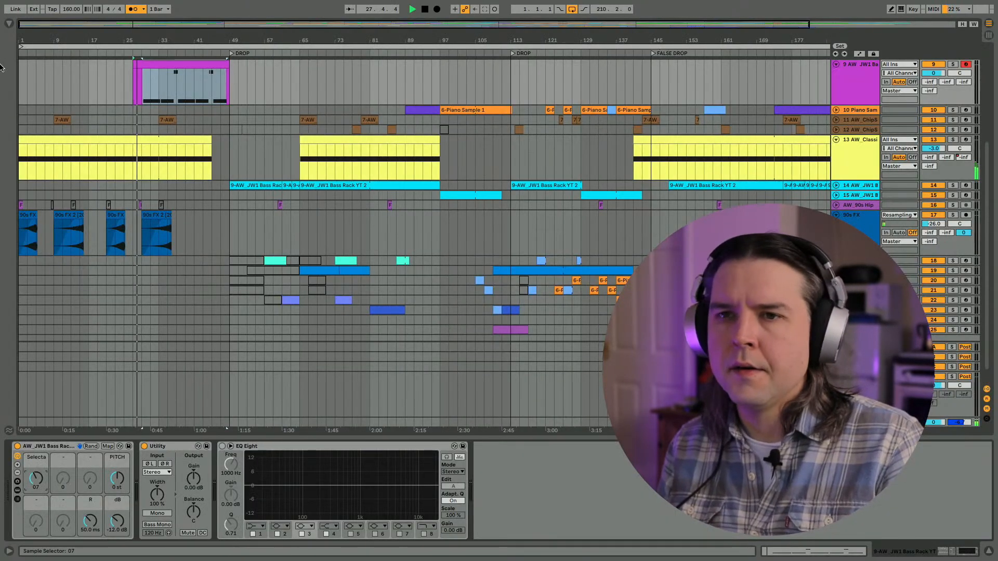
{"action": "scroll", "coordinate": [248, 356], "scroll_direction": "up", "scroll_amount": 5}
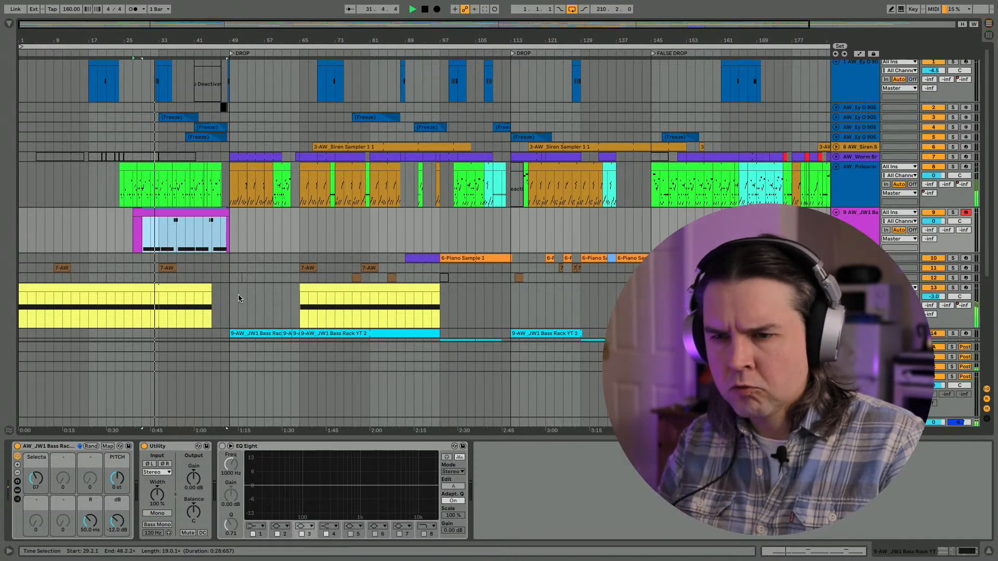
- Unfold track 14, set its bass rack's R macro to 1.45 s while playing from bar 49, and fold both Tuners
{"action": "scroll", "coordinate": [240, 297], "scroll_direction": "down", "scroll_amount": 1}
{"action": "left_click", "coordinate": [835, 298]}
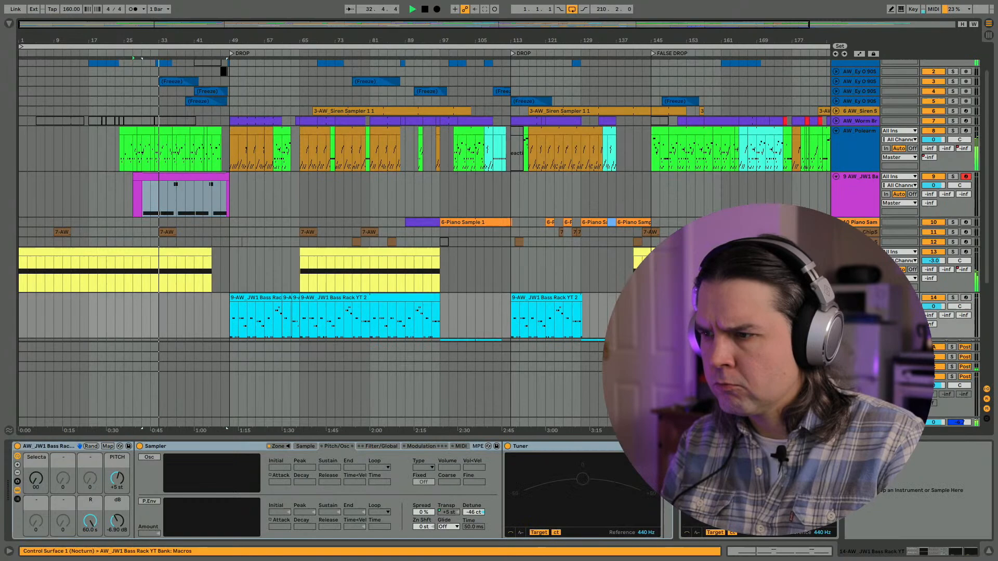
{"action": "left_click", "coordinate": [227, 331]}
{"action": "key", "text": "space"}
{"action": "key", "text": "space"}
{"action": "mouse_move", "coordinate": [90, 520]}
{"action": "left_mouse_down"}
{"action": "mouse_move", "coordinate": [90, 551]}
{"action": "mouse_move", "coordinate": [90, 515]}
{"action": "left_mouse_up"}
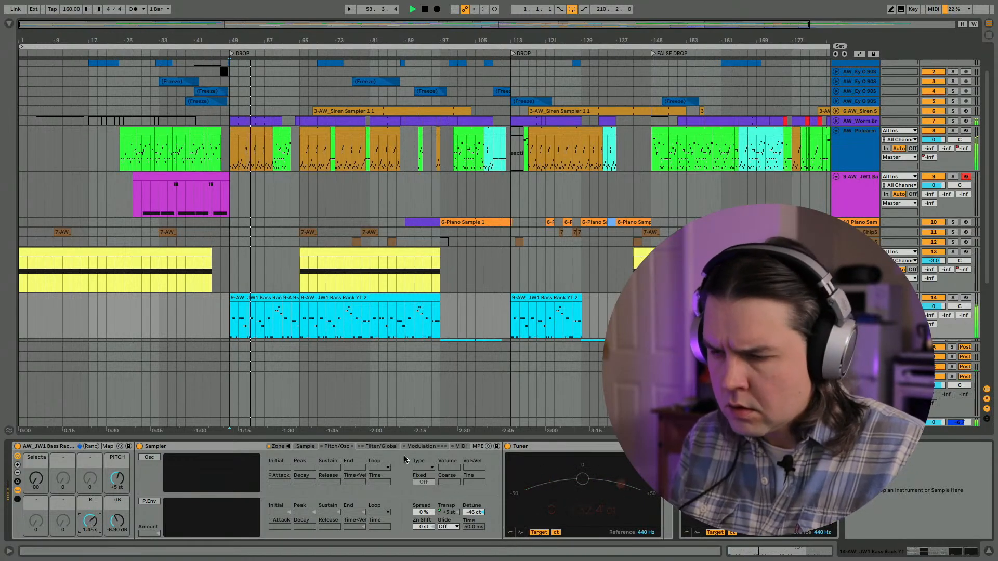
{"action": "double_click", "coordinate": [545, 445]}
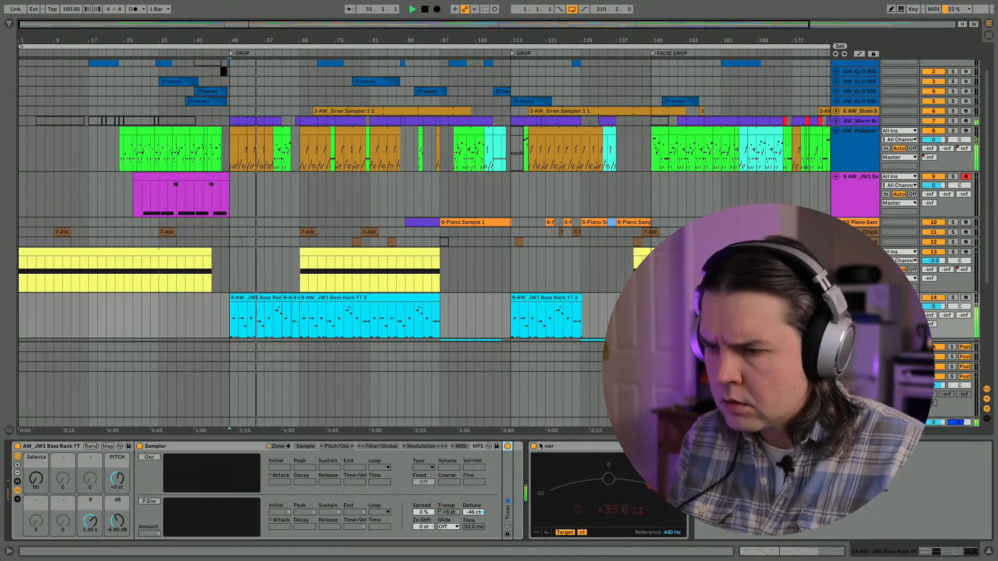
{"action": "double_click", "coordinate": [546, 444]}
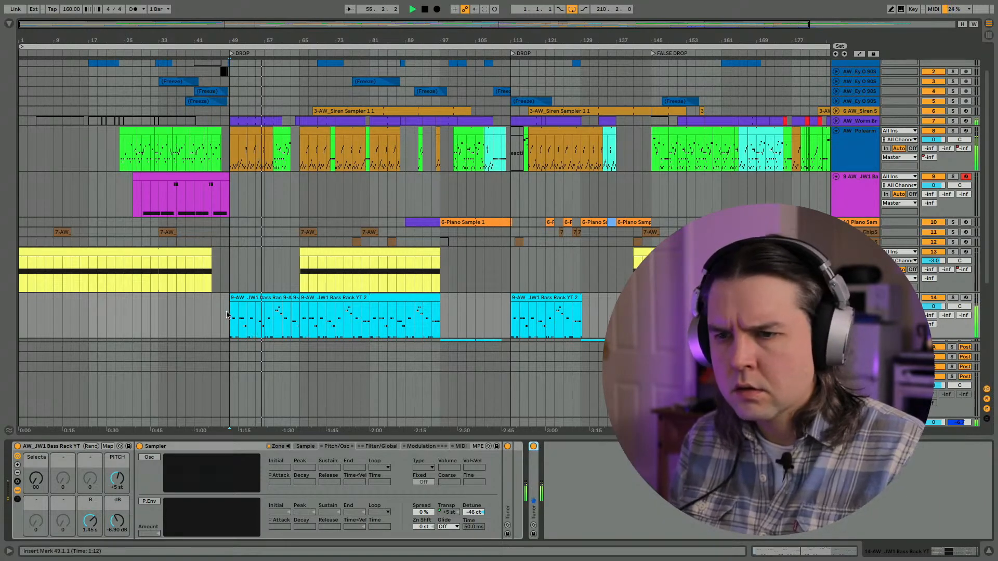
- Duplicate bass rack track 14 and stop playback
{"action": "scroll", "coordinate": [211, 291], "scroll_direction": "down", "scroll_amount": 4}
{"action": "left_click", "coordinate": [238, 276]}
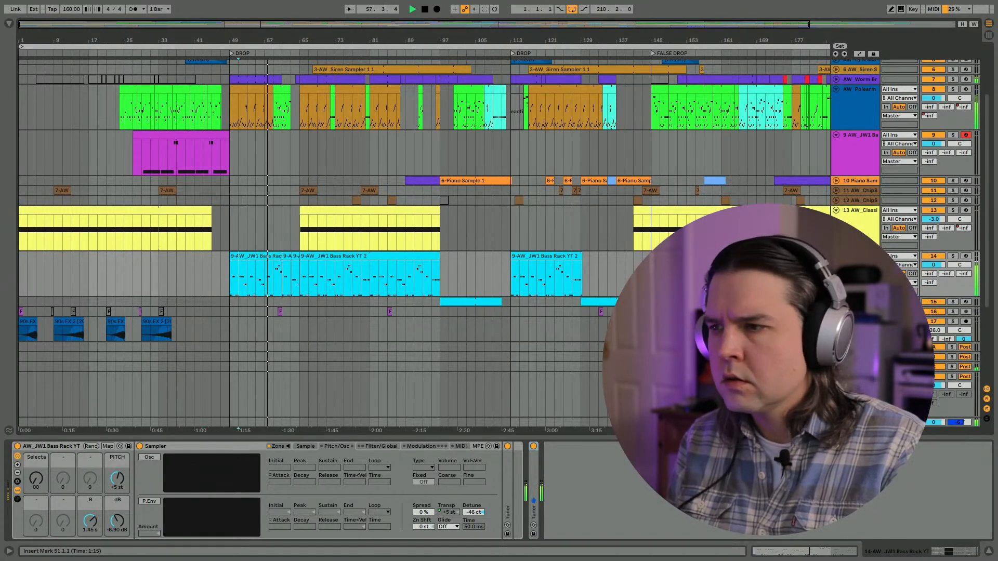
{"action": "key", "text": "ctrl+d"}
{"action": "key", "text": "space"}
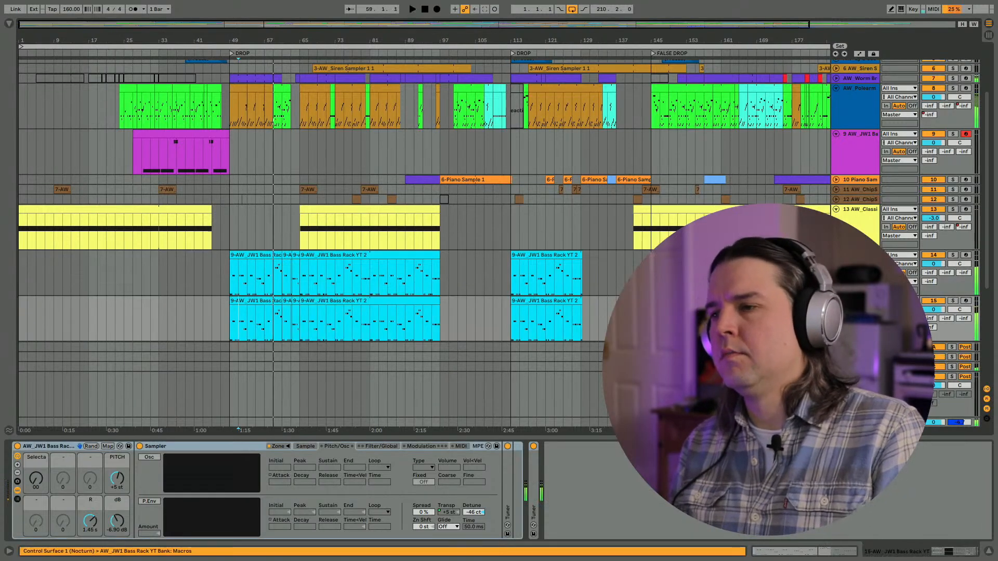
- Delete all the clips on the duplicated bass track 15
{"action": "scroll", "coordinate": [425, 239], "scroll_direction": "down", "scroll_amount": 5}
{"action": "left_click_drag", "start_coordinate": [560, 39], "coordinate": [477, 37]}
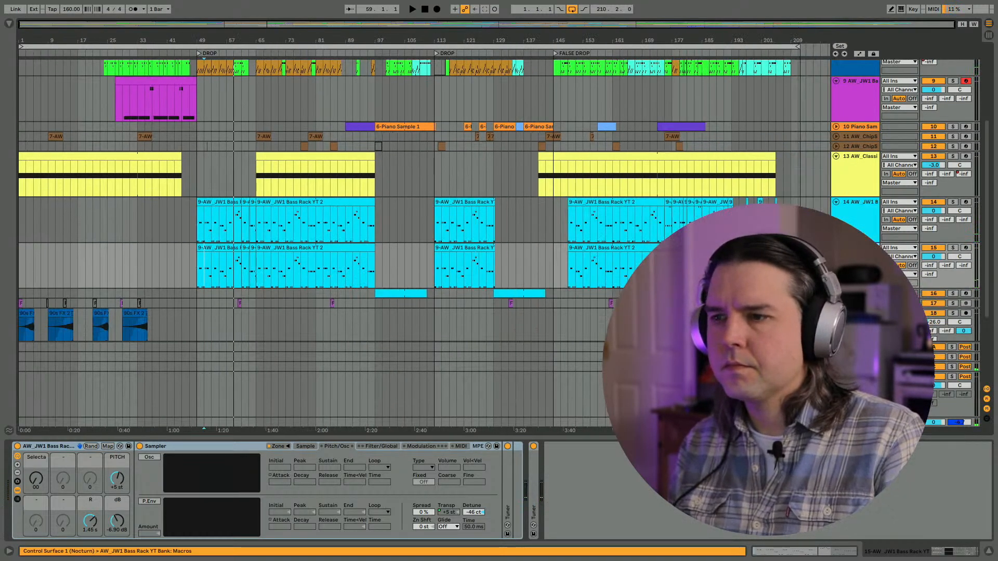
{"action": "left_click_drag", "start_coordinate": [790, 267], "coordinate": [232, 232]}
{"action": "left_click_drag", "start_coordinate": [190, 255], "coordinate": [200, 258]}
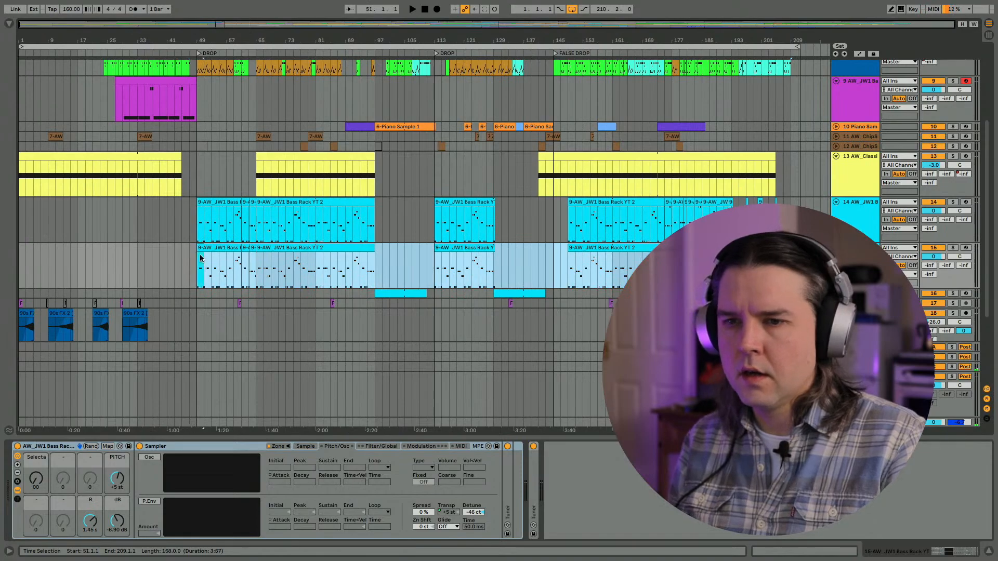
{"action": "key", "text": "Delete"}
{"action": "left_click", "coordinate": [200, 248]}
{"action": "key", "text": "Delete"}
- Switch to the listening-session notes in Safari and tick off the sparser intro and pitch drop 808 items under A O
{"action": "key", "text": "ctrl+Up"}
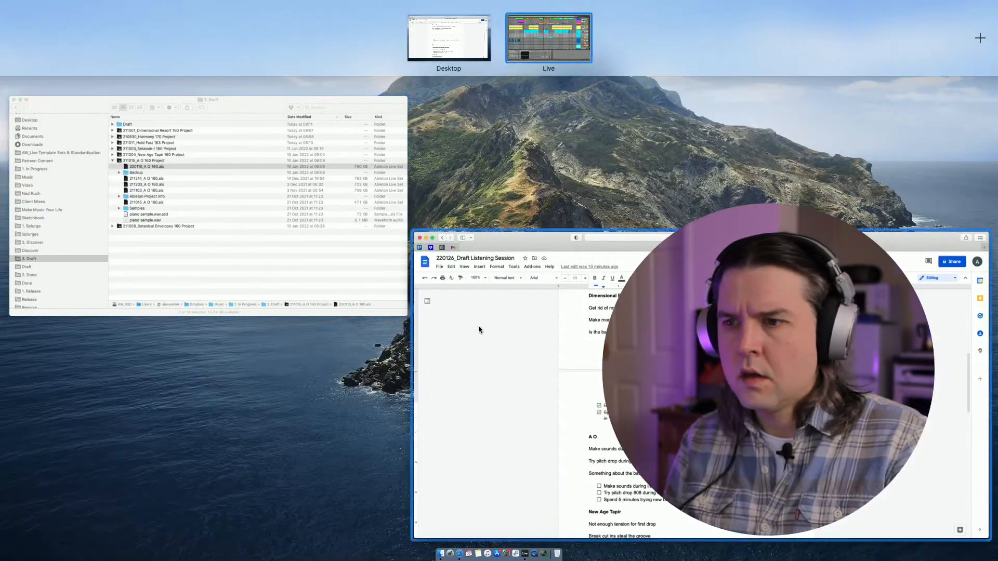
{"action": "left_click", "coordinate": [478, 325]}
{"action": "scroll", "coordinate": [323, 344], "scroll_direction": "down", "scroll_amount": 2}
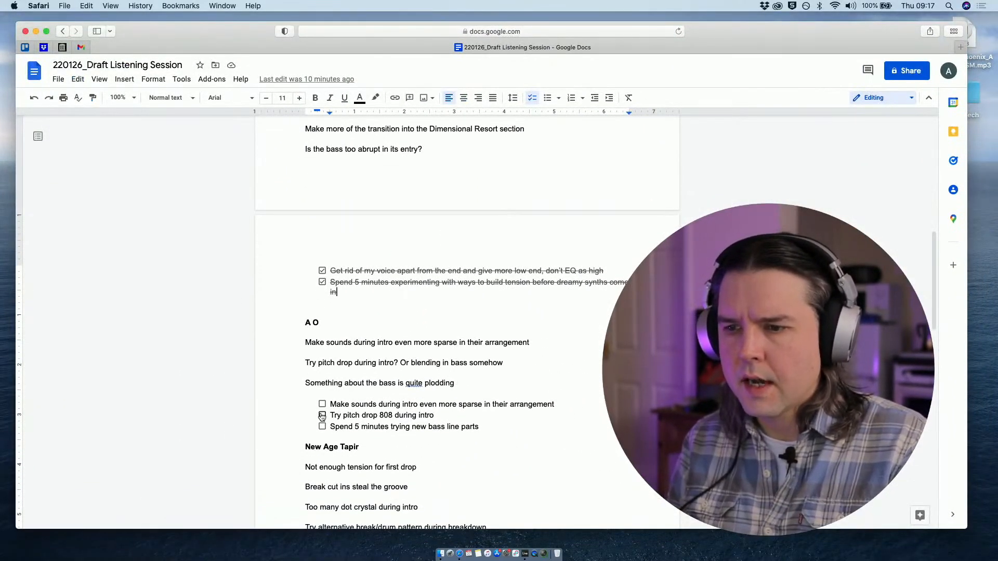
{"action": "left_click", "coordinate": [322, 414]}
{"action": "left_click", "coordinate": [322, 404]}
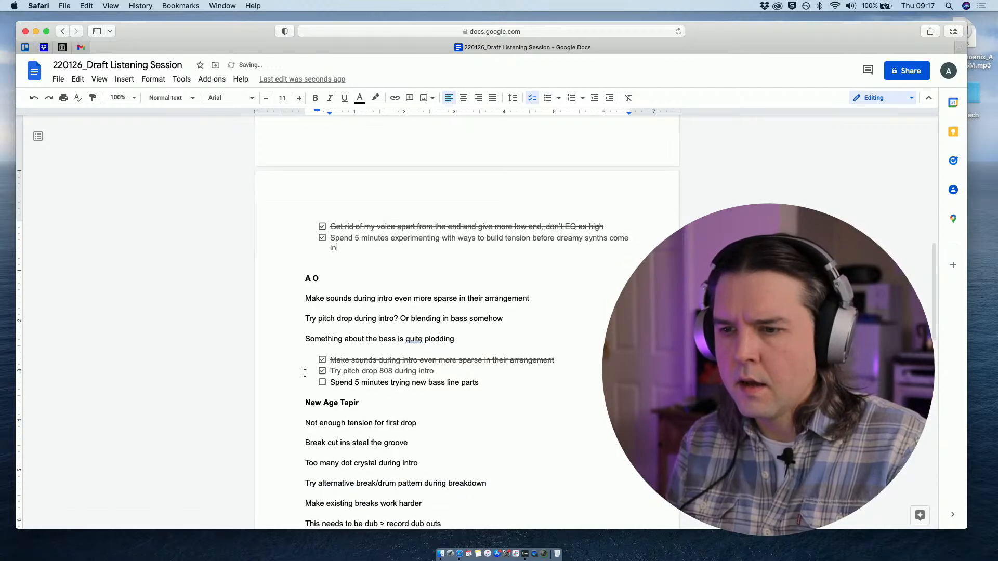
- Switch to Ableton Live, play the arrangement from bar 49, and mute the original bass on track 14
{"action": "key", "text": "ctrl+Up"}
{"action": "left_click", "coordinate": [516, 45]}
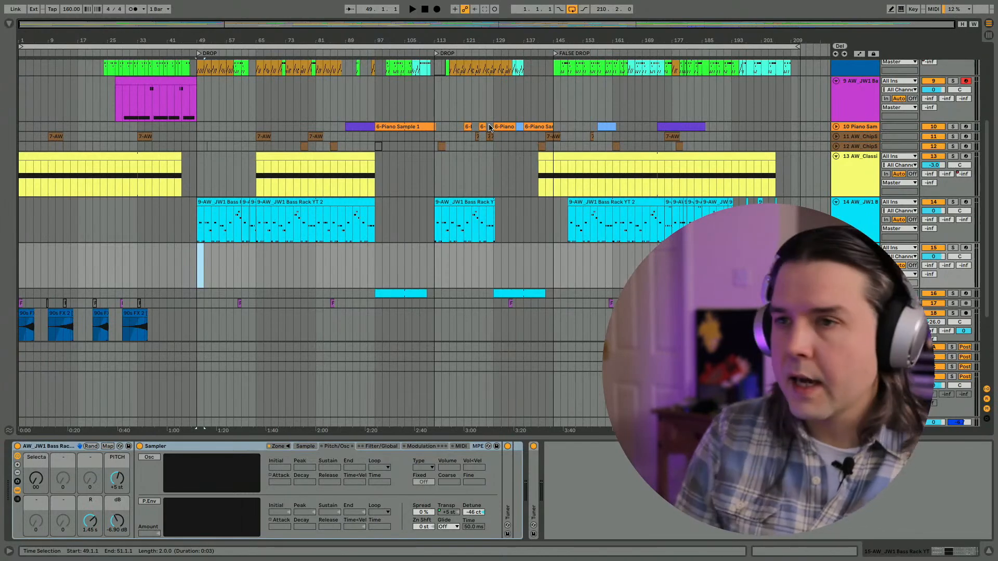
{"action": "scroll", "coordinate": [436, 139], "scroll_direction": "up", "scroll_amount": 2}
{"action": "left_click", "coordinate": [193, 291]}
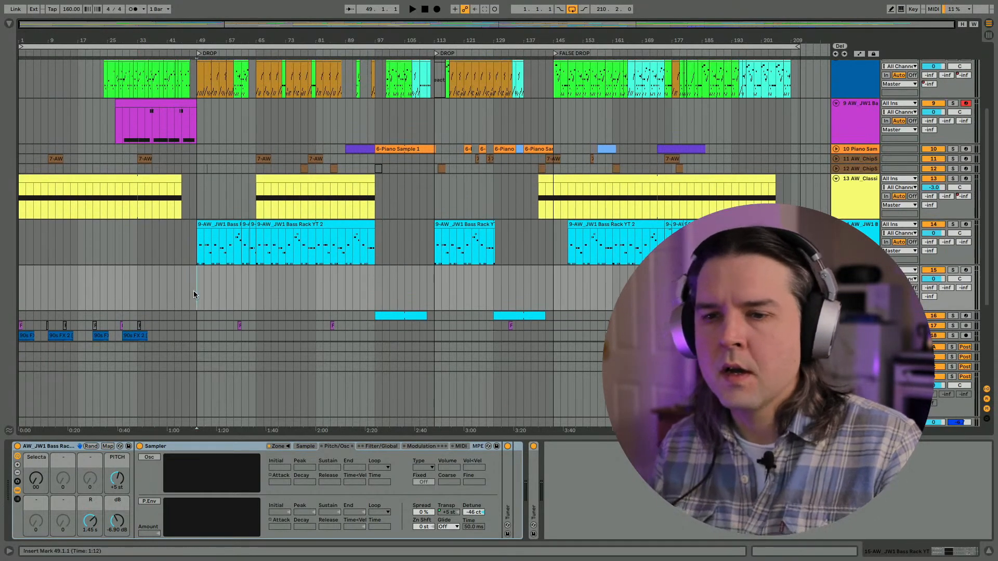
{"action": "key", "text": "space"}
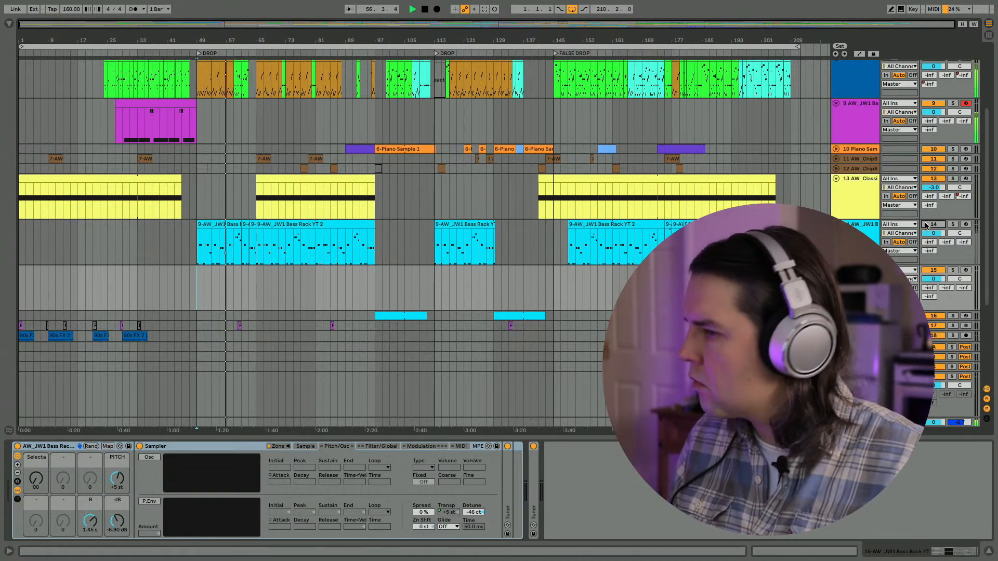
{"action": "key", "text": "space"}
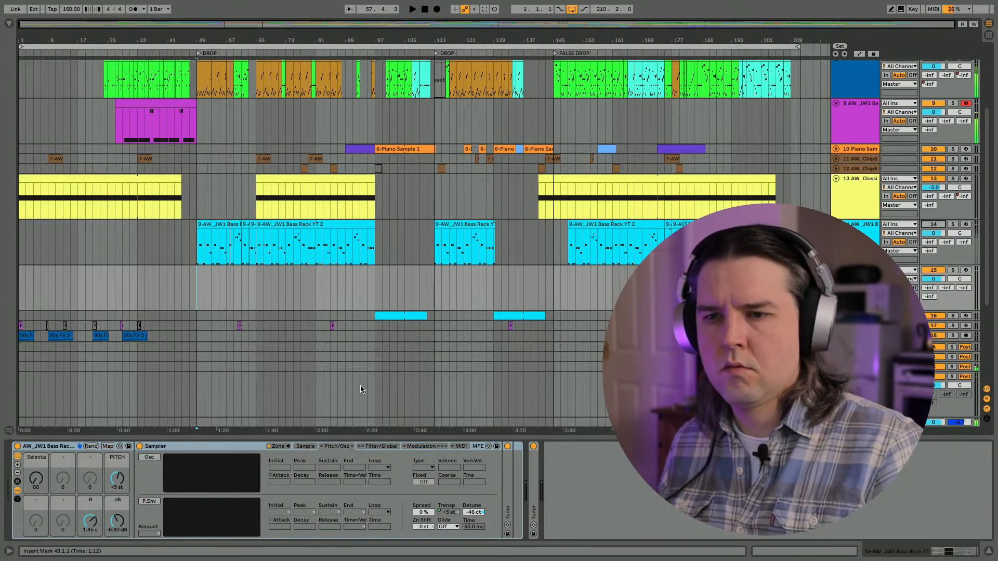
- Audition the lead-in to the first drop by playing the arrangement from bar 39
{"action": "left_click", "coordinate": [161, 282]}
{"action": "key", "text": "space"}
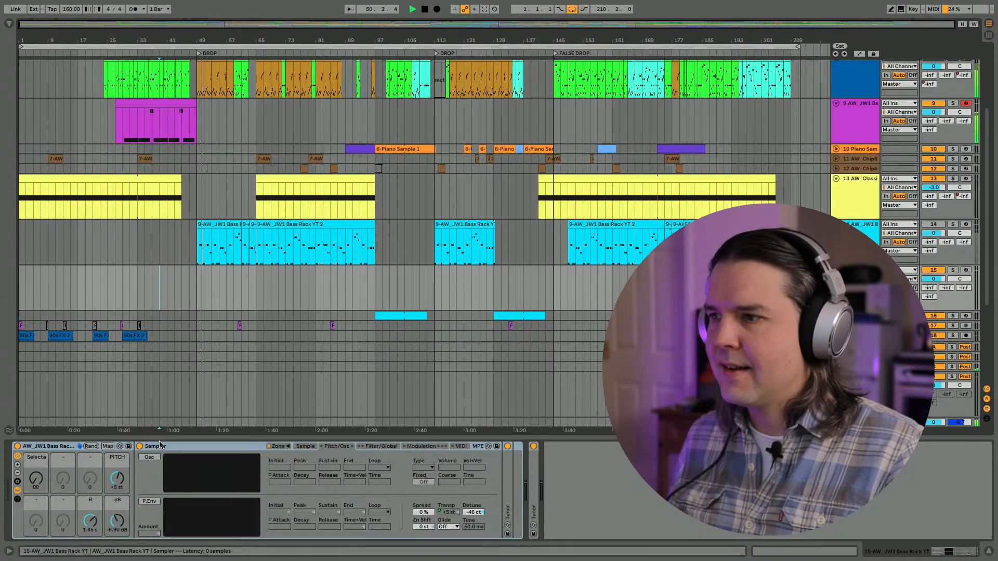
{"action": "key", "text": "space"}
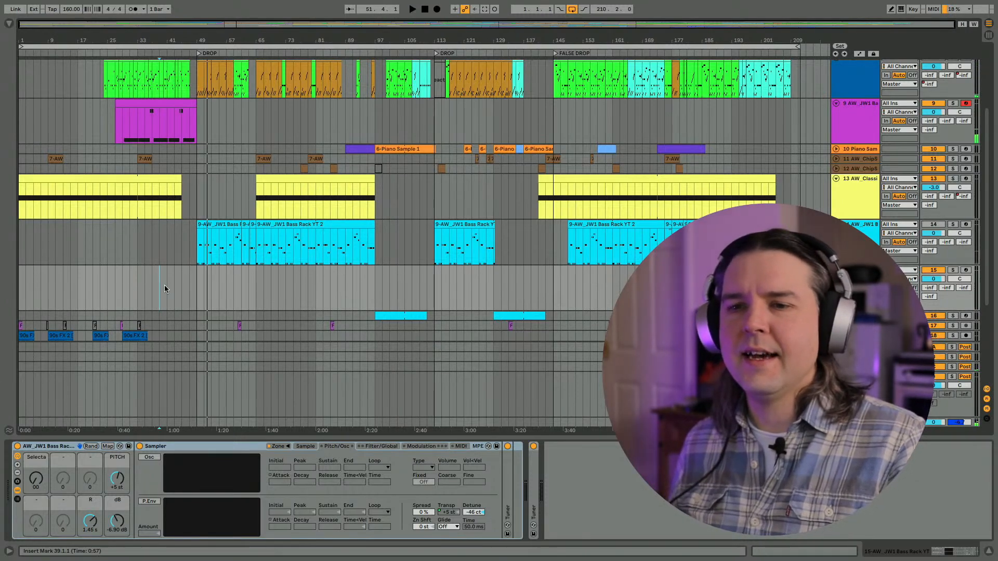
- Arm bass track 15, improvise a new bass line during playback from bar 45, and capture the played MIDI as a clip
{"action": "left_click", "coordinate": [183, 283]}
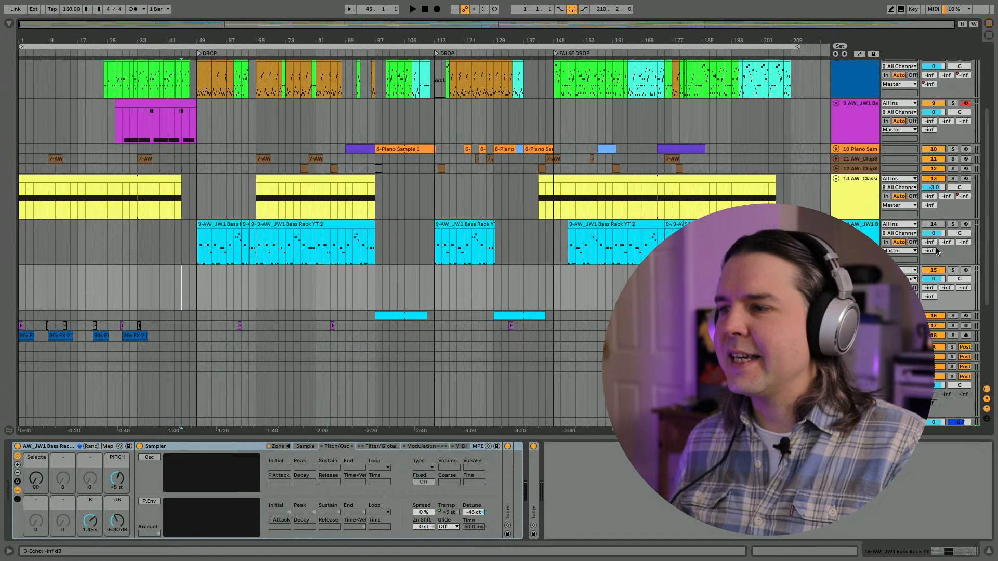
{"action": "left_click", "coordinate": [965, 269]}
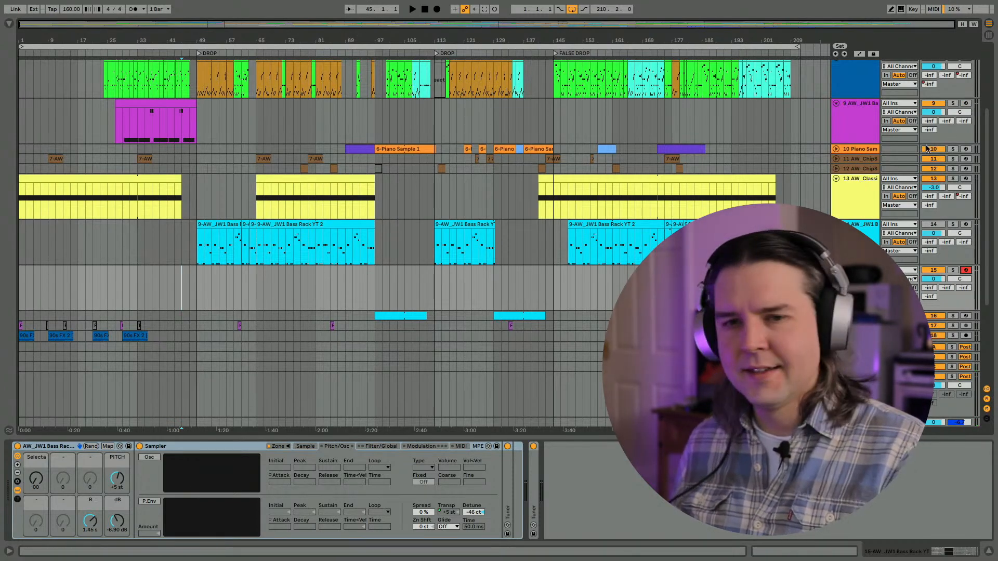
{"action": "key", "text": "space"}
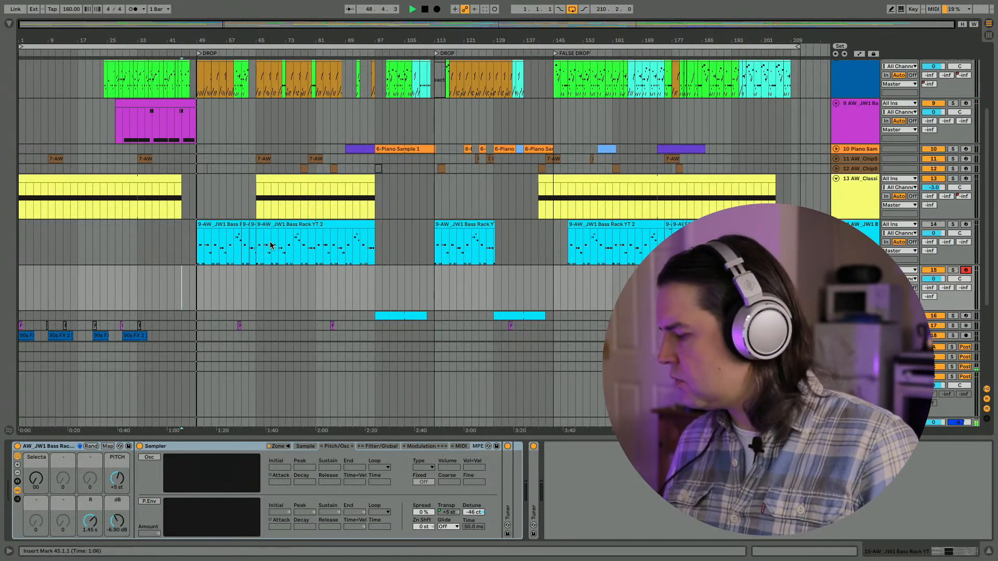
{"action": "key", "text": "space"}
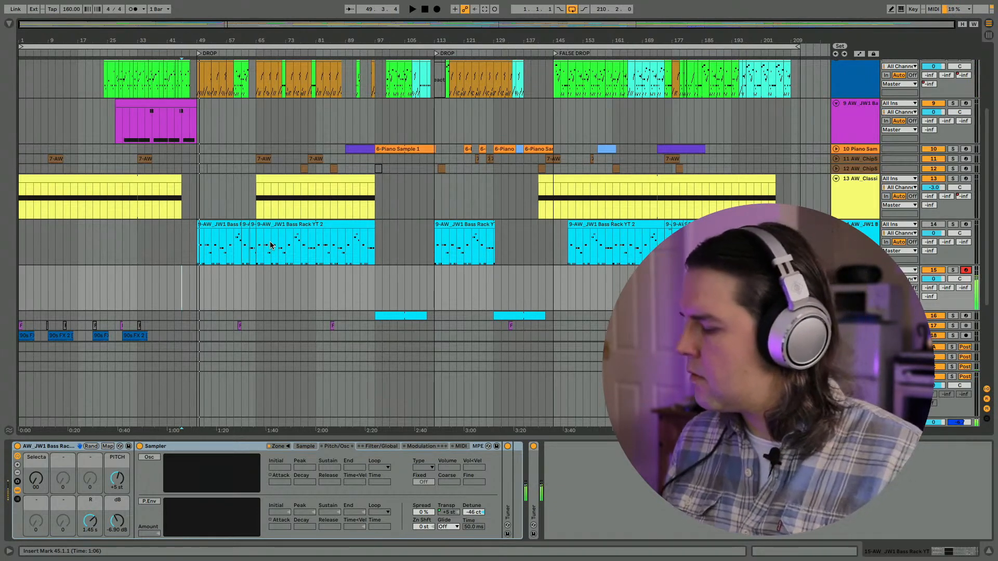
{"action": "key", "text": "space"}
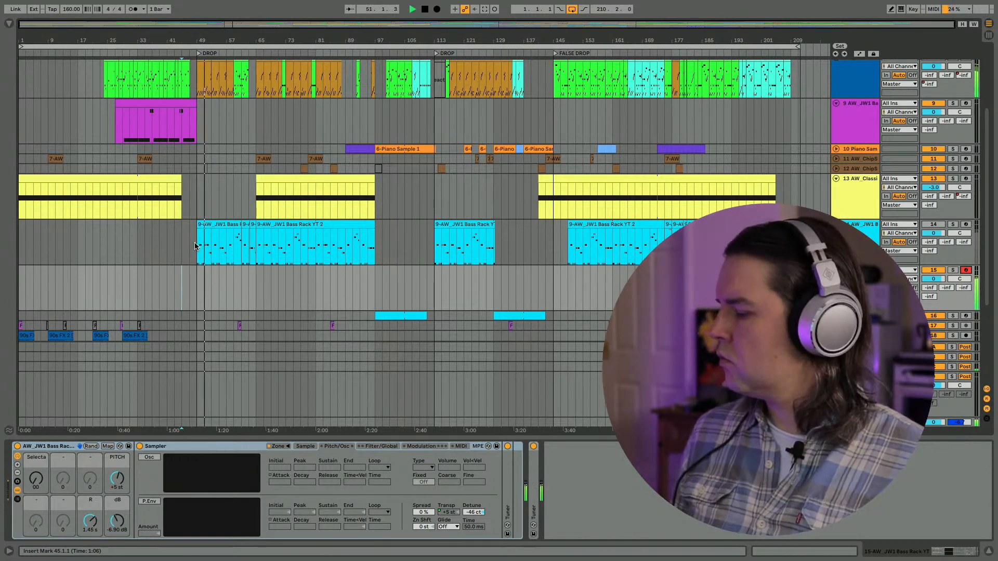
{"action": "key", "text": "space"}
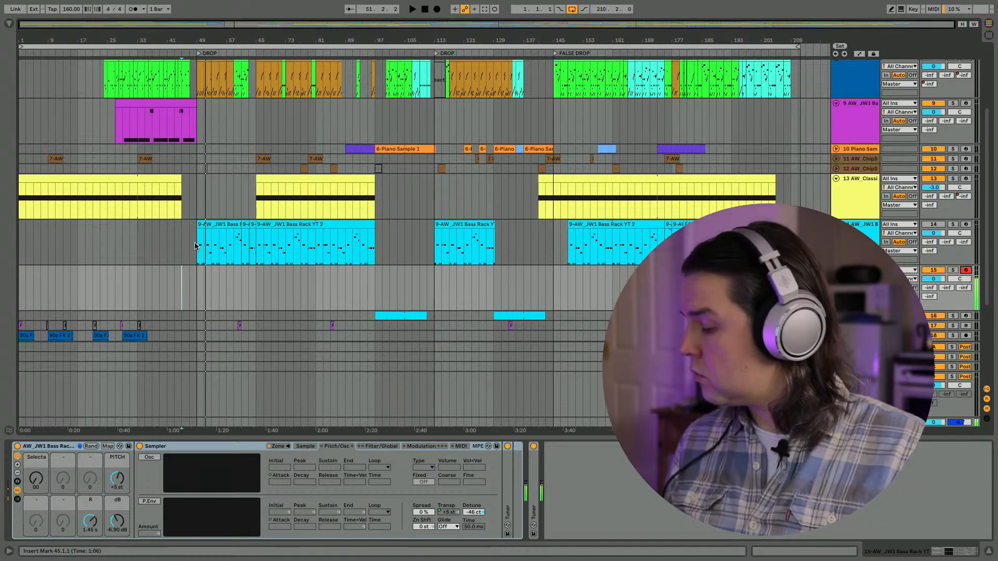
{"action": "key", "text": "space"}
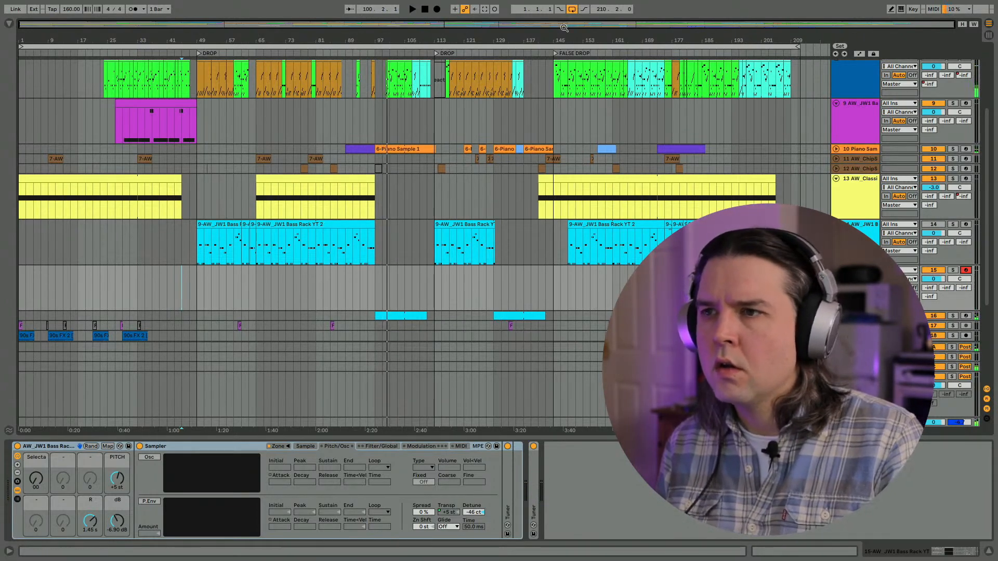
{"action": "left_click", "coordinate": [484, 9]}
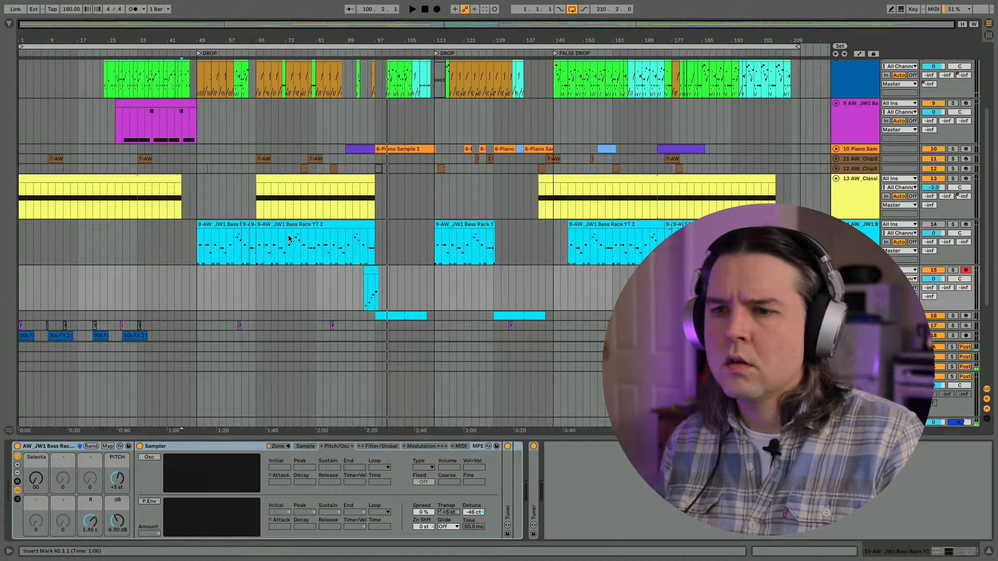
- Extend the start of the captured track 15 clip back to bar 49 and quantize all its notes
{"action": "left_click", "coordinate": [365, 272]}
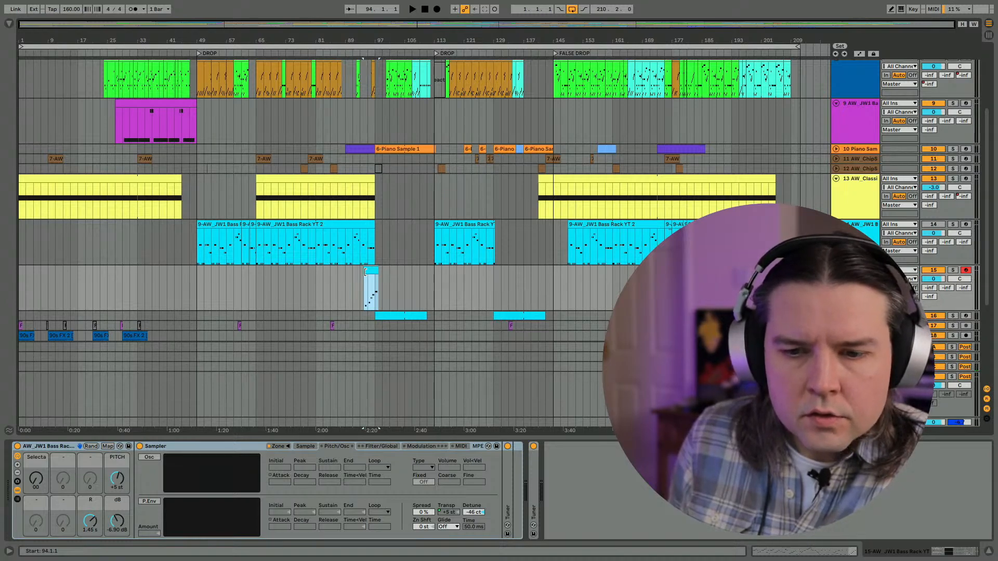
{"action": "left_click_drag", "start_coordinate": [366, 271], "coordinate": [197, 278]}
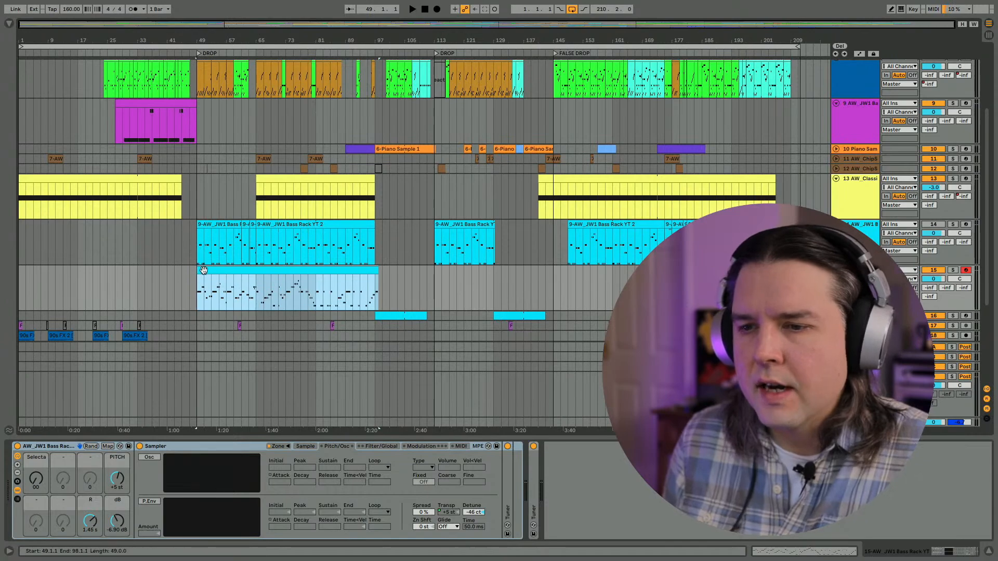
{"action": "double_click", "coordinate": [203, 270]}
{"action": "key", "text": "ctrl+a"}
{"action": "key", "text": "ctrl+u"}
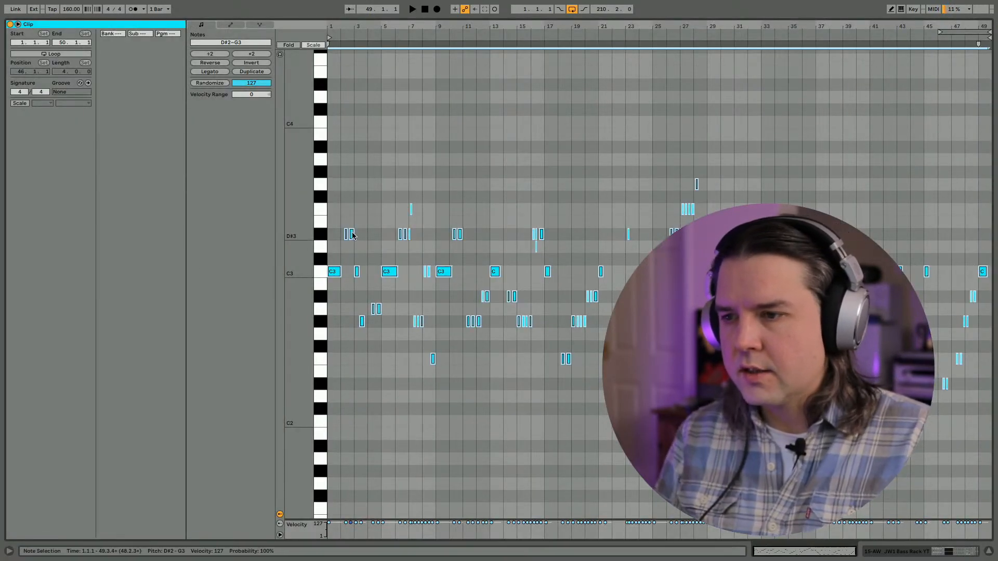
- Return to the arrangement and extend the end of the track 15 bass clip to bar 99
{"action": "key", "text": "shift+Tab"}
{"action": "scroll", "coordinate": [198, 199], "scroll_direction": "up", "scroll_amount": 2}
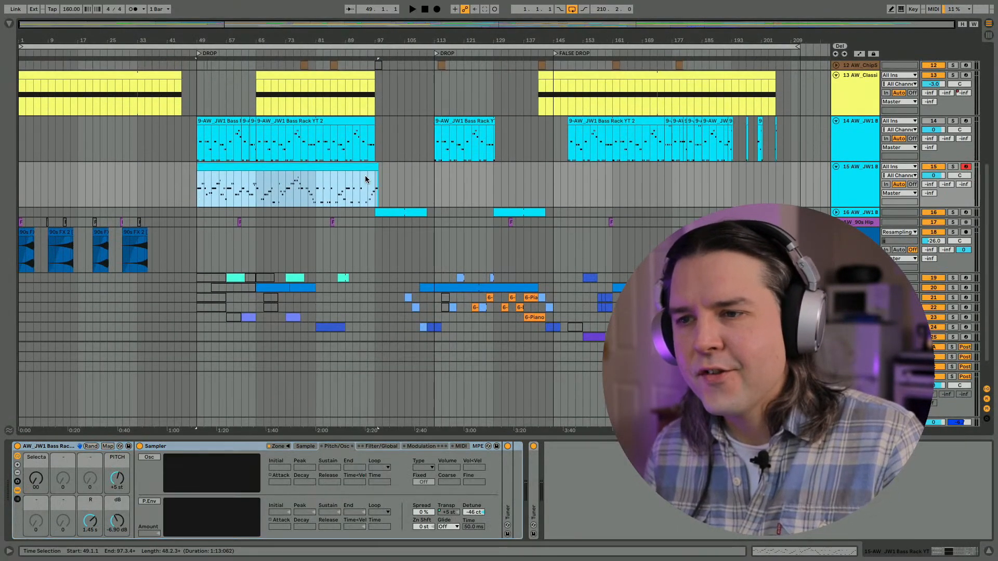
{"action": "left_click_drag", "start_coordinate": [372, 167], "coordinate": [382, 168]}
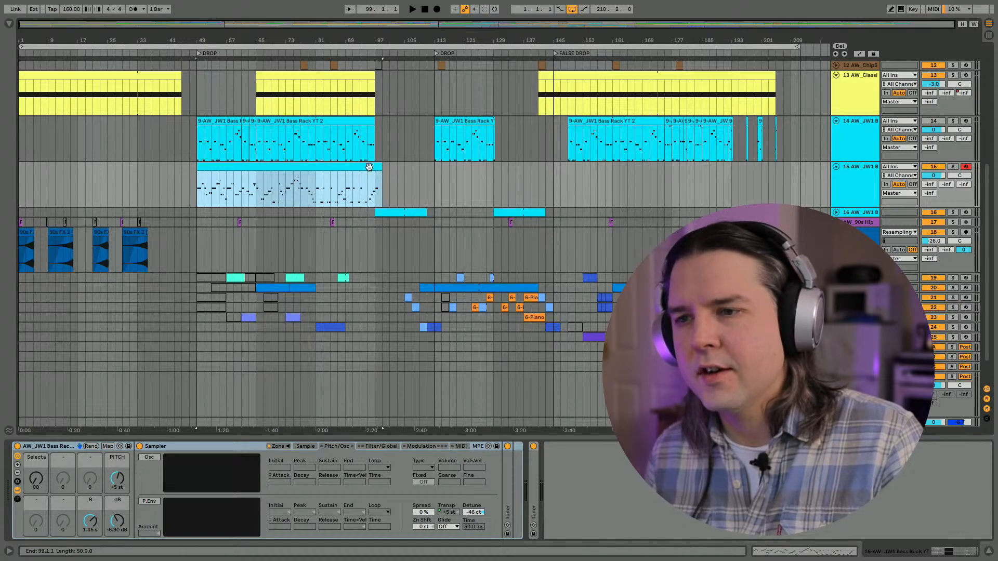
- Play the new bass line on track 15 from bar 49
{"action": "left_click", "coordinate": [196, 192]}
{"action": "scroll", "coordinate": [200, 89], "scroll_direction": "up", "scroll_amount": 1}
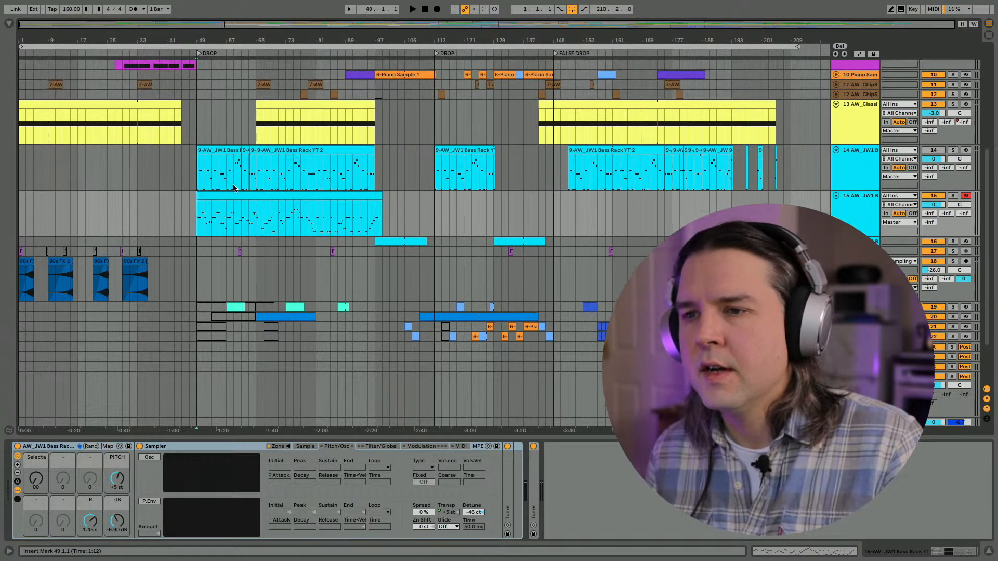
{"action": "left_click_drag", "start_coordinate": [196, 41], "coordinate": [196, 41]}
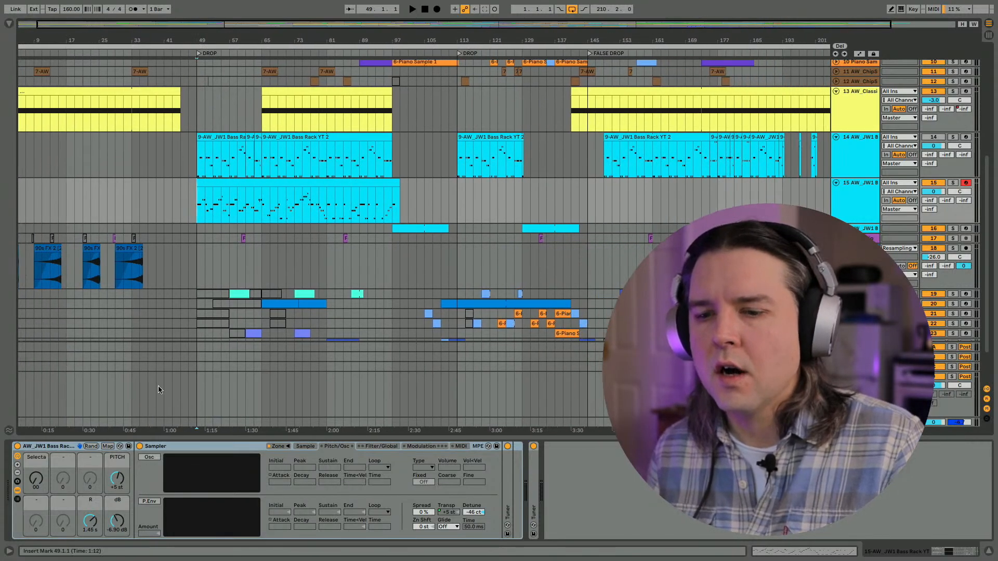
{"action": "left_click", "coordinate": [39, 448]}
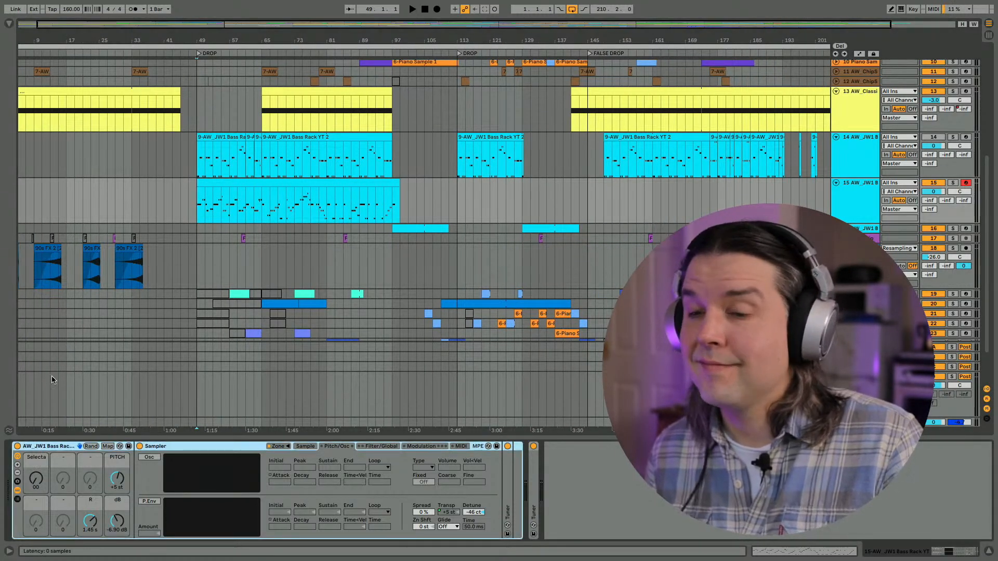
{"action": "left_click", "coordinate": [196, 221]}
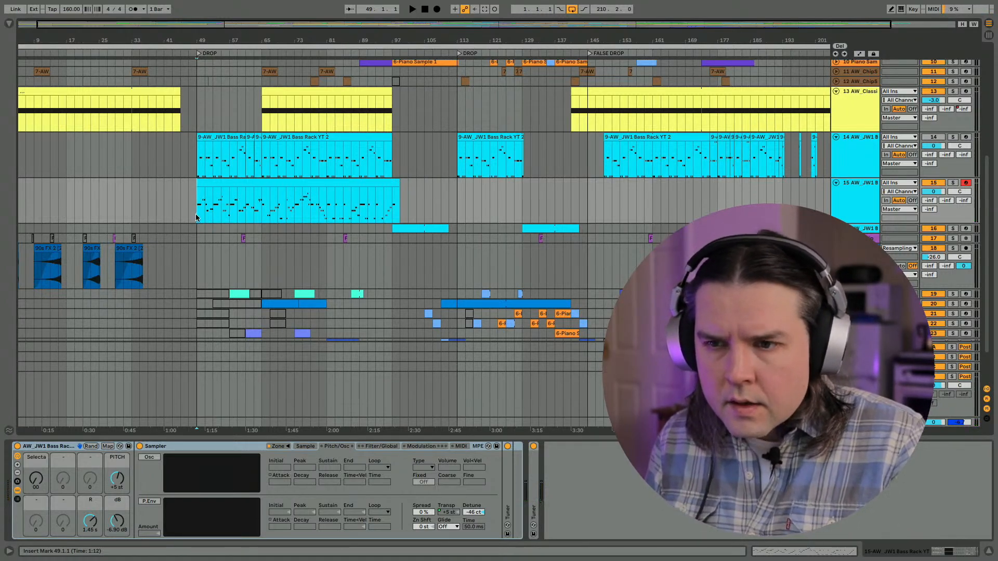
{"action": "scroll", "coordinate": [195, 212], "scroll_direction": "left", "scroll_amount": 1}
{"action": "scroll", "coordinate": [195, 212], "scroll_direction": "down", "scroll_amount": 1}
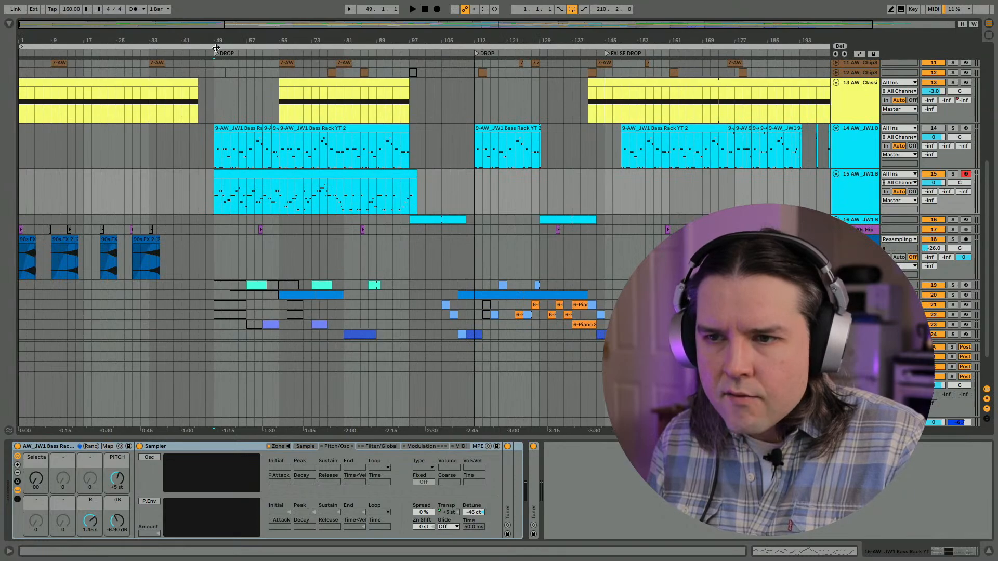
{"action": "left_click_drag", "start_coordinate": [215, 41], "coordinate": [214, 32]}
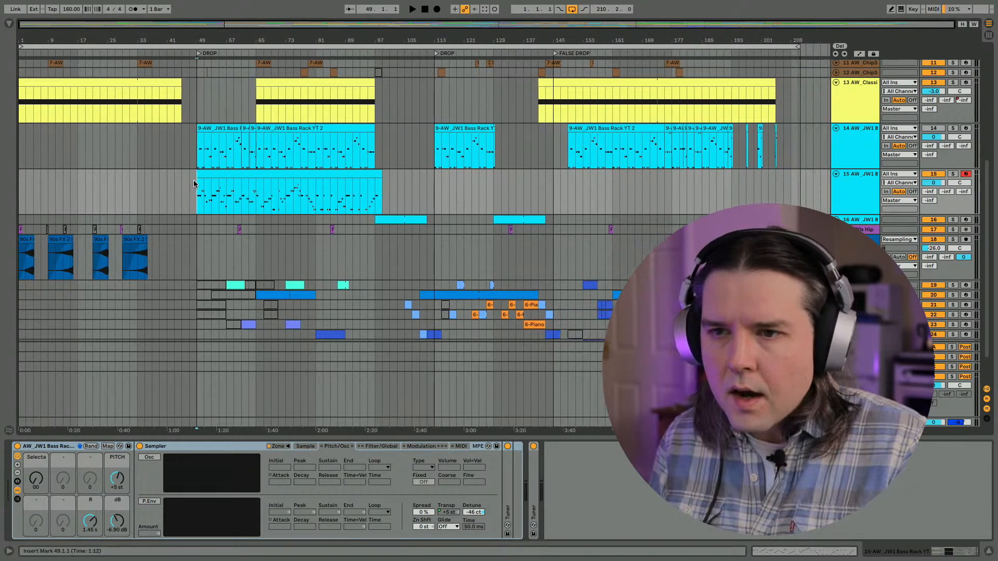
{"action": "key", "text": "space"}
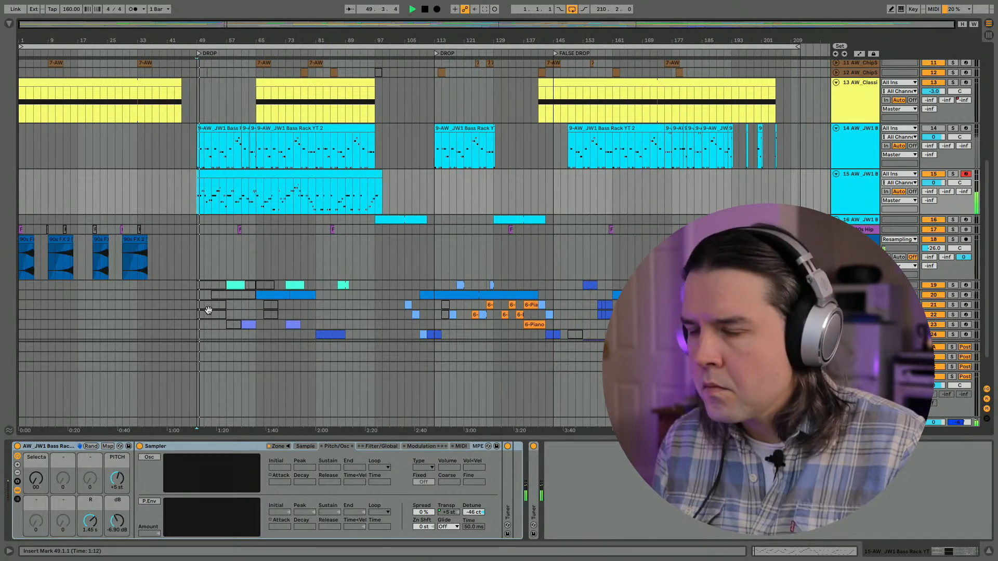
{"action": "scroll", "coordinate": [205, 315], "scroll_direction": "up", "scroll_amount": 3}
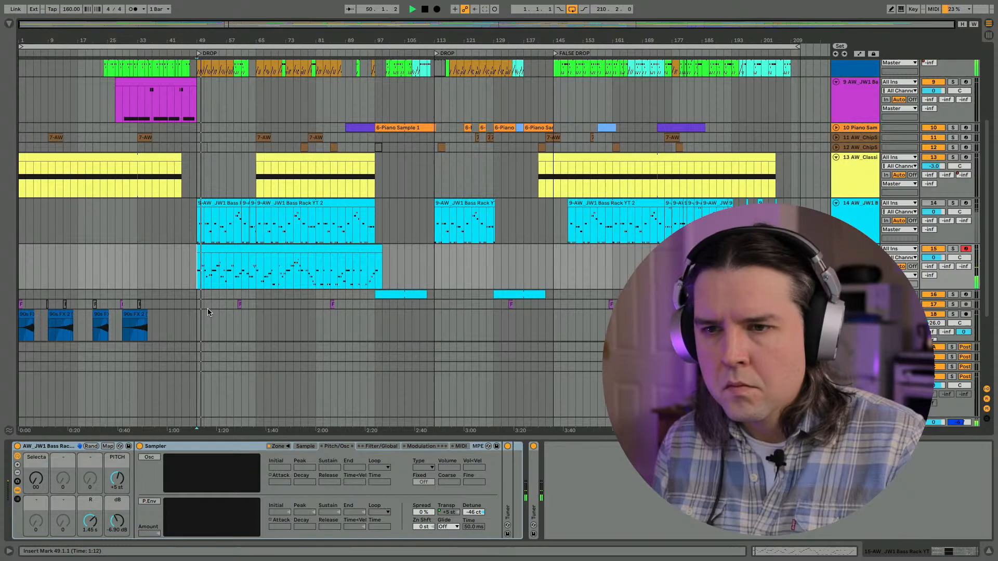
- Check the track 15 clip's notes in the note editor and replay the start of the drop
{"action": "double_click", "coordinate": [201, 247]}
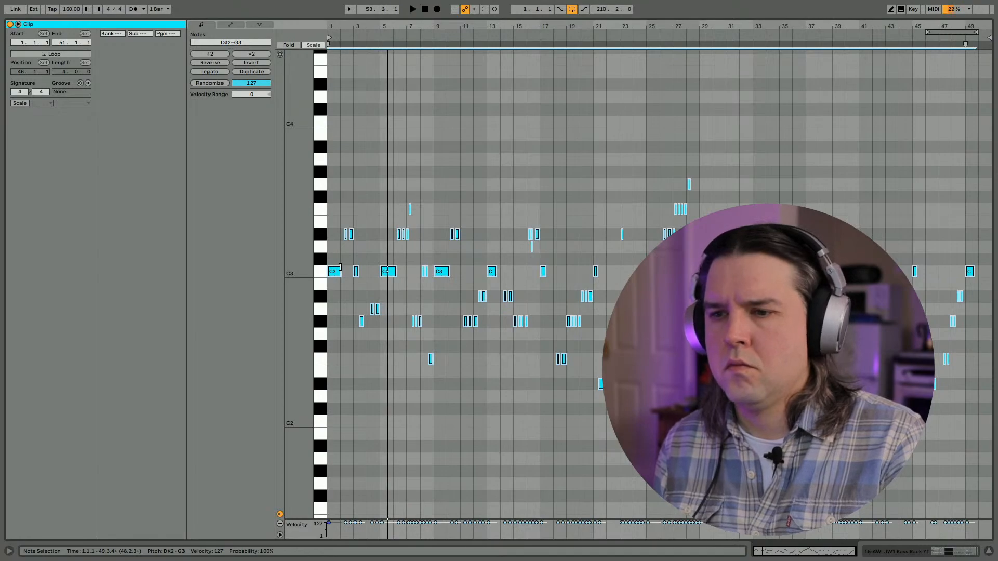
{"action": "key", "text": "shift+Tab"}
{"action": "left_click", "coordinate": [375, 134]}
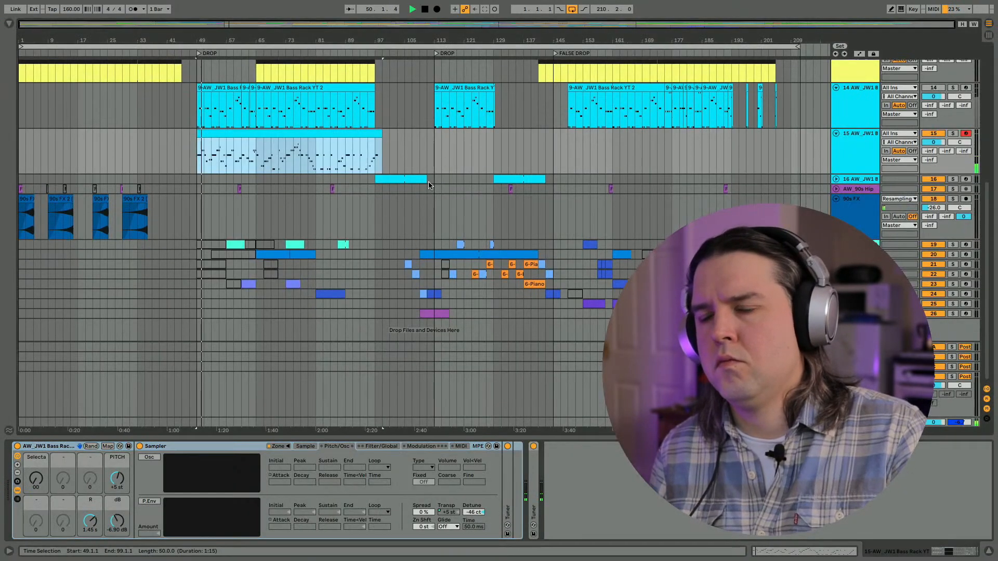
{"action": "scroll", "coordinate": [375, 204], "scroll_direction": "up", "scroll_amount": 2}
{"action": "key", "text": "space"}
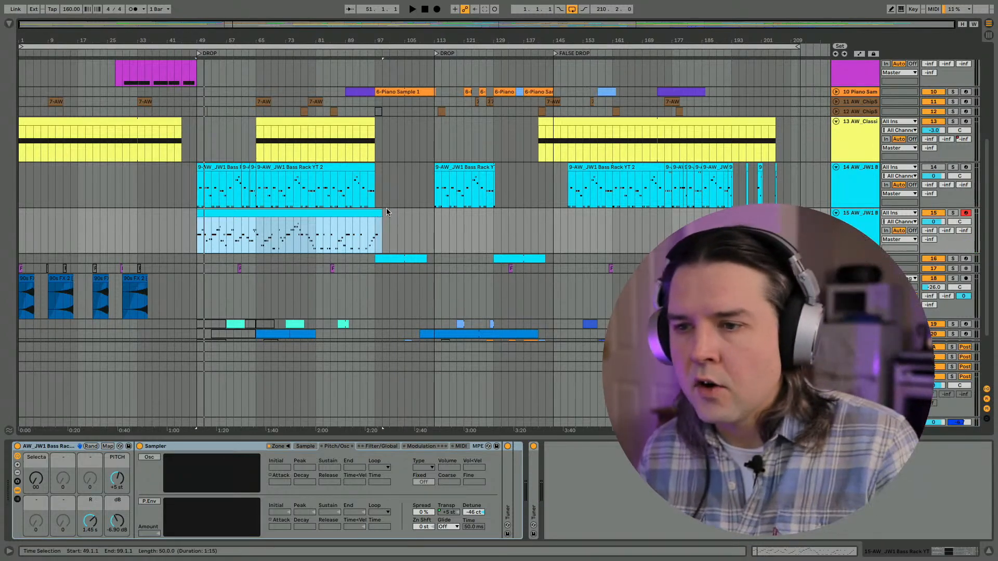
- Trim the end of the track 15 bass clip to bar 98
{"action": "left_click_drag", "start_coordinate": [355, 43], "coordinate": [359, 83]}
{"action": "scroll", "coordinate": [381, 233], "scroll_direction": "left", "scroll_amount": 3}
{"action": "scroll", "coordinate": [381, 234], "scroll_direction": "right", "scroll_amount": 5}
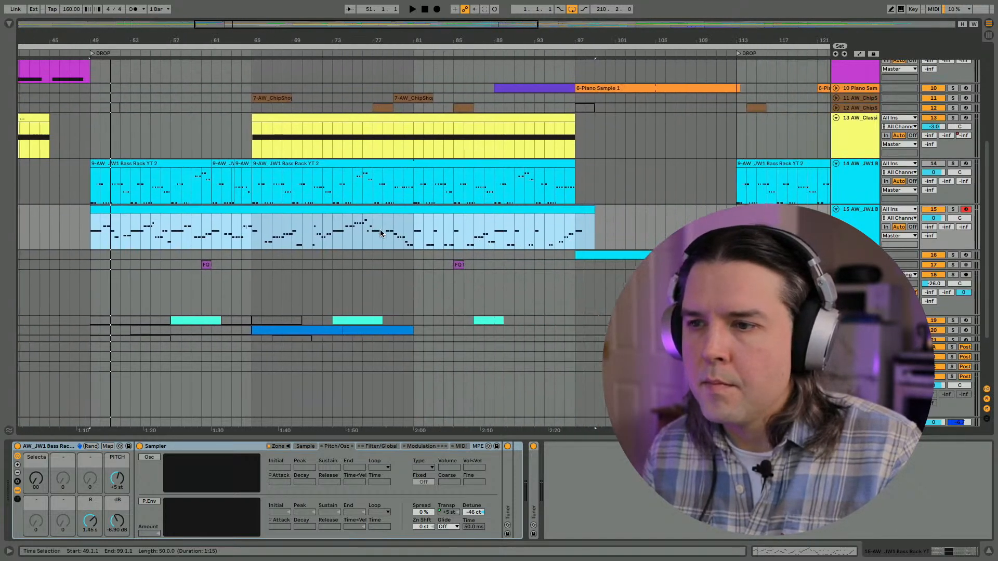
{"action": "left_click_drag", "start_coordinate": [591, 209], "coordinate": [585, 210]}
{"action": "left_click", "coordinate": [213, 52]}
{"action": "left_click_drag", "start_coordinate": [213, 39], "coordinate": [212, 24]}
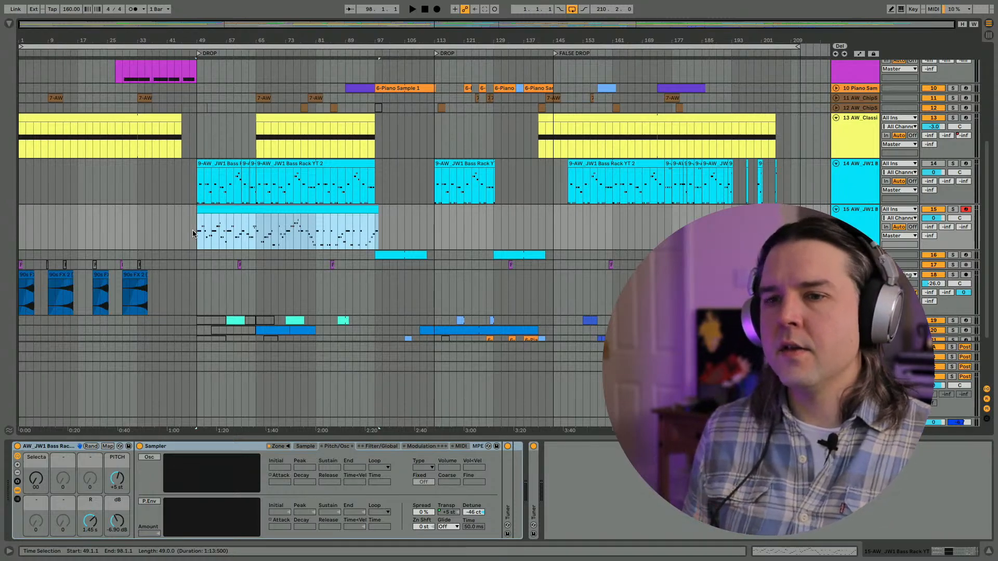
- Audition other bass samples on track 15 by turning the rack's Sample Selector to values up to 09
{"action": "left_click", "coordinate": [193, 233]}
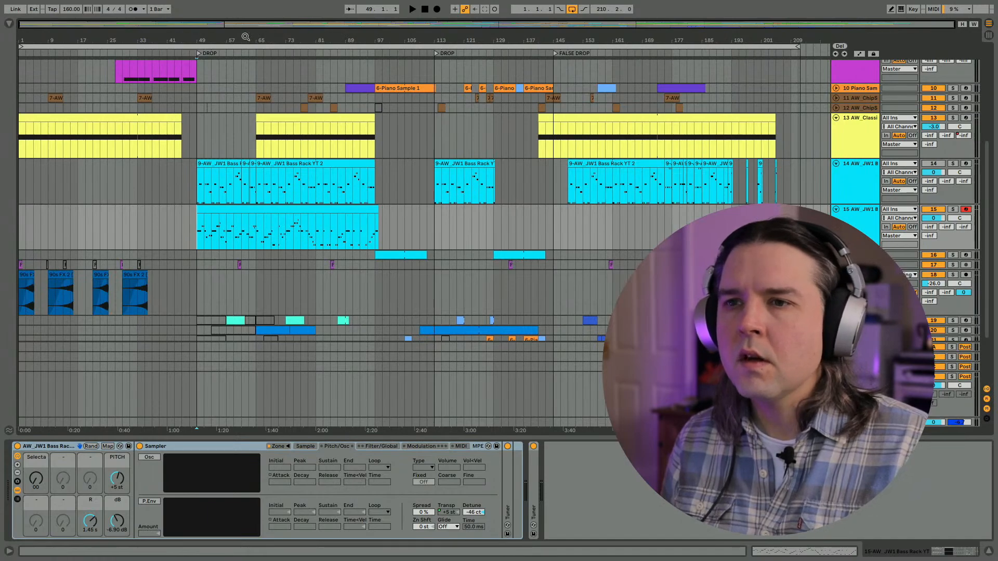
{"action": "left_click_drag", "start_coordinate": [238, 37], "coordinate": [237, 52]}
{"action": "scroll", "coordinate": [222, 130], "scroll_direction": "left", "scroll_amount": 2}
{"action": "scroll", "coordinate": [222, 130], "scroll_direction": "up", "scroll_amount": 1}
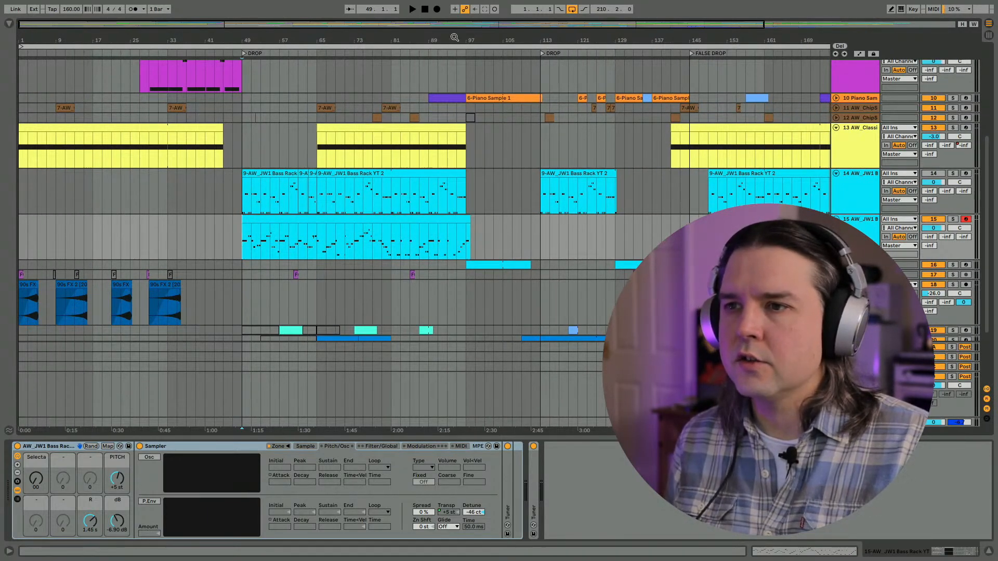
{"action": "scroll", "coordinate": [430, 117], "scroll_direction": "up", "scroll_amount": 2}
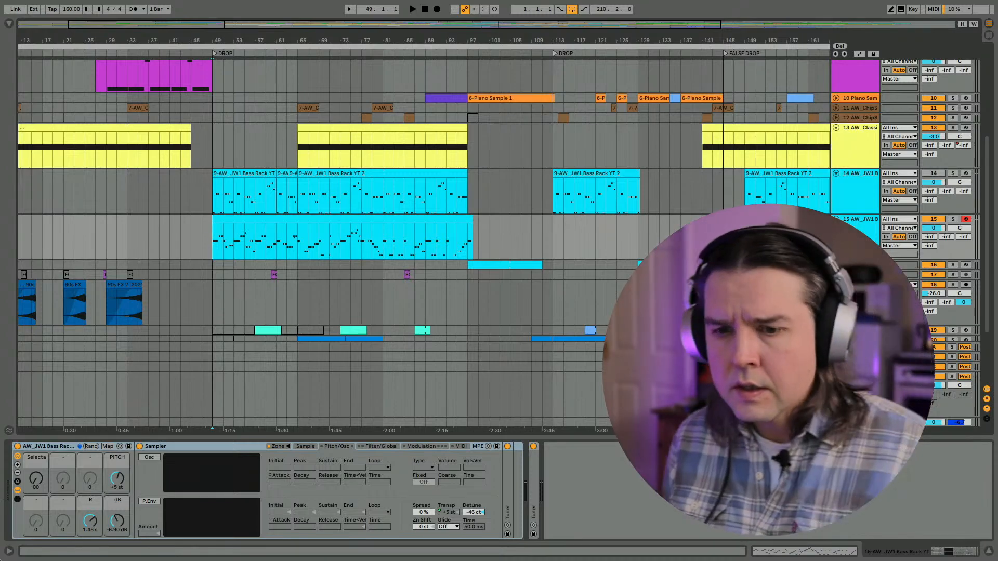
{"action": "left_click", "coordinate": [45, 449]}
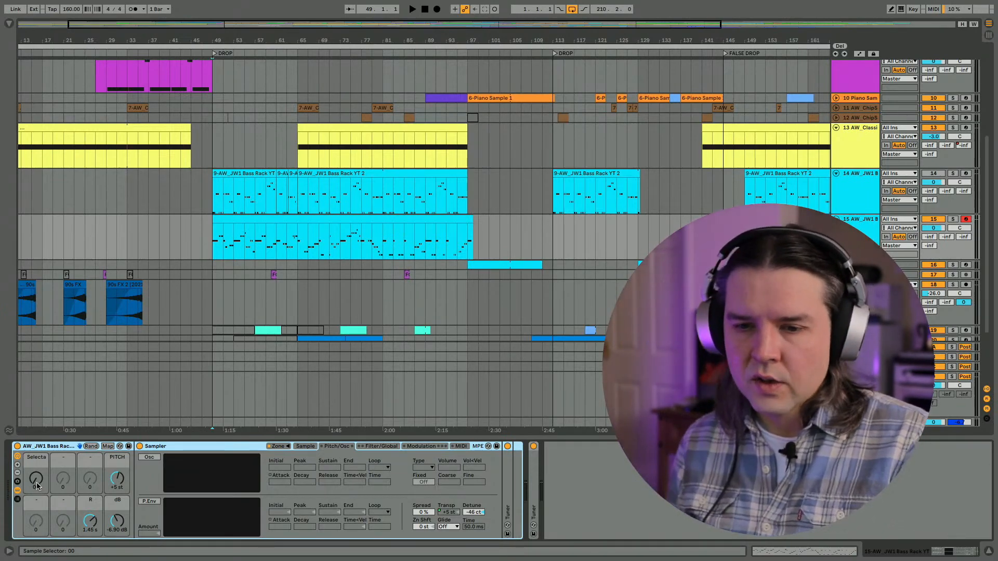
{"action": "left_click", "coordinate": [38, 485]}
{"action": "left_click_drag", "start_coordinate": [38, 485], "coordinate": [37, 474]}
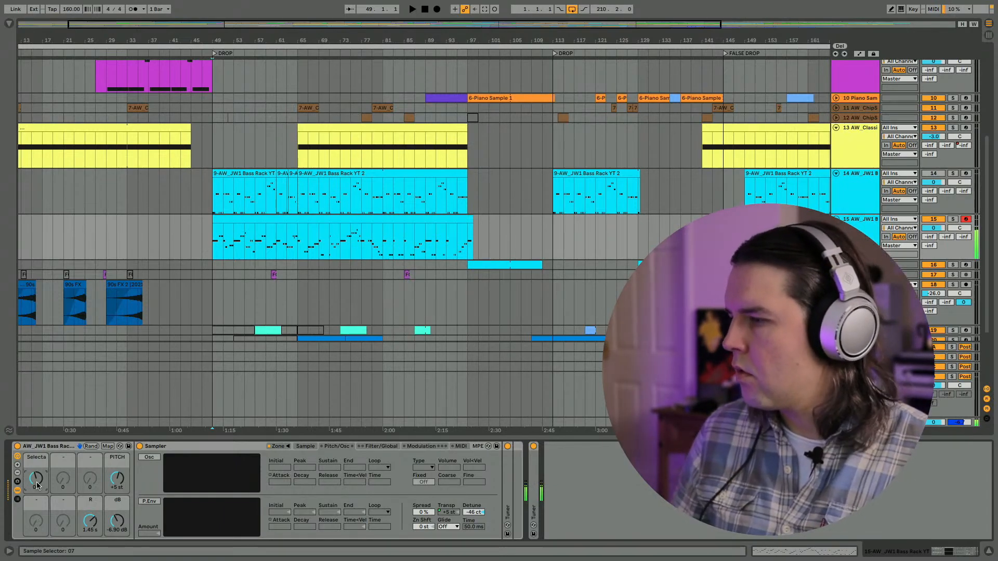
{"action": "left_click_drag", "start_coordinate": [37, 485], "coordinate": [35, 483]}
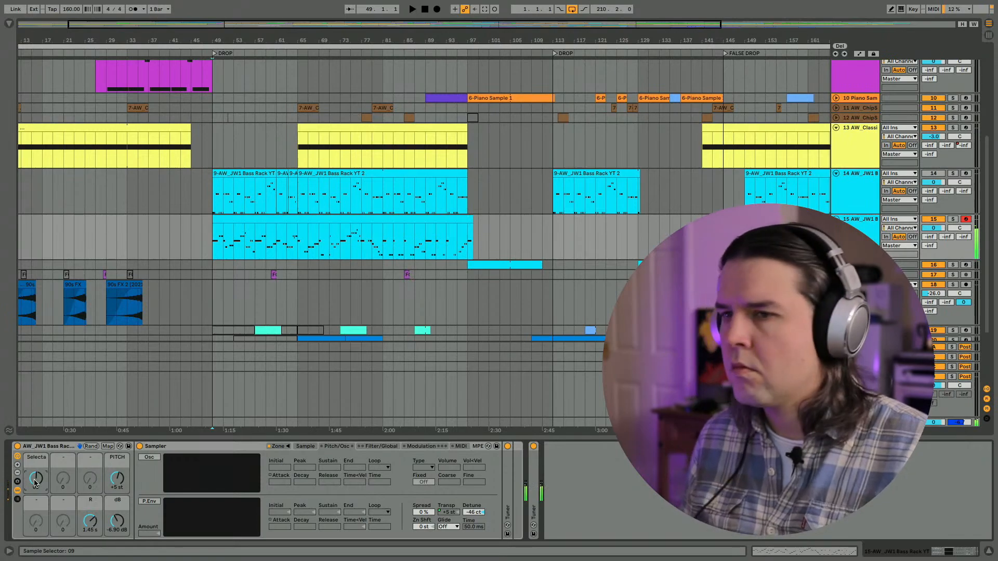
- Play the drop from bar 49 and reset track 15's Sample Selector to 00 during playback
{"action": "key", "text": "space"}
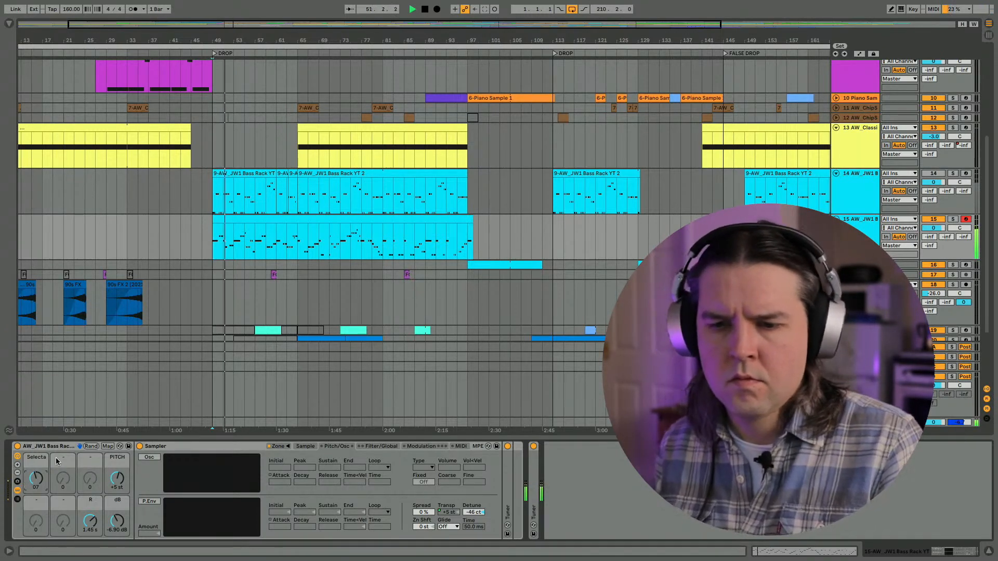
{"action": "double_click", "coordinate": [39, 481]}
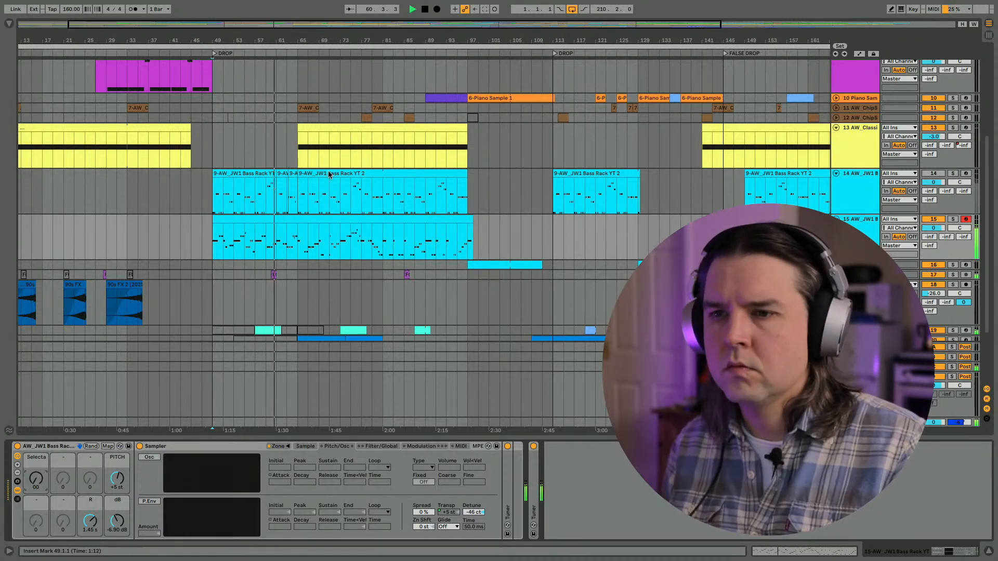
{"action": "left_click", "coordinate": [411, 216]}
{"action": "key", "text": "space"}
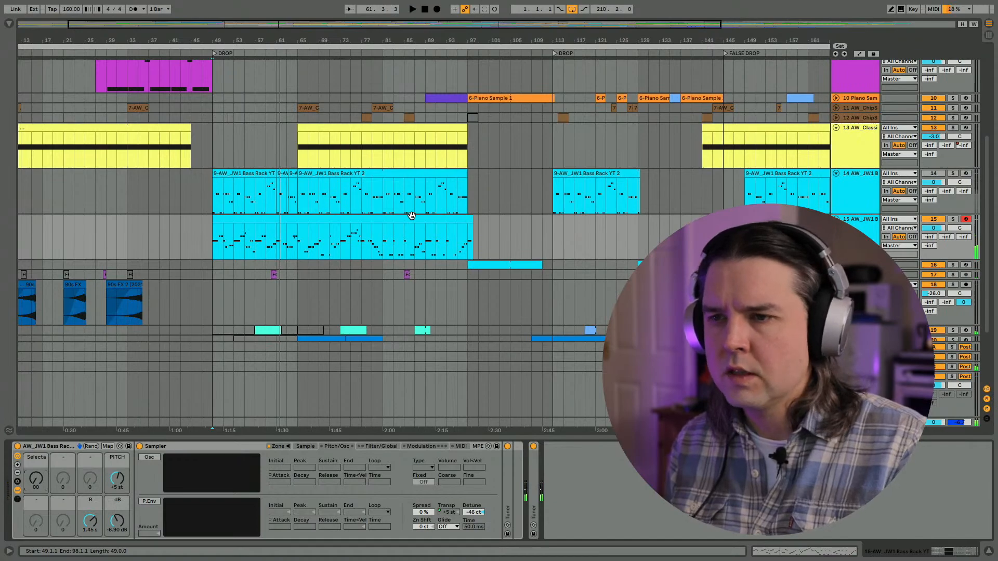
- Consolidate the track 14 bass clips from bar 49 to bar 99 into one clip and deactivate it
{"action": "left_click_drag", "start_coordinate": [479, 189], "coordinate": [213, 187]}
{"action": "key", "text": "ctrl+j"}
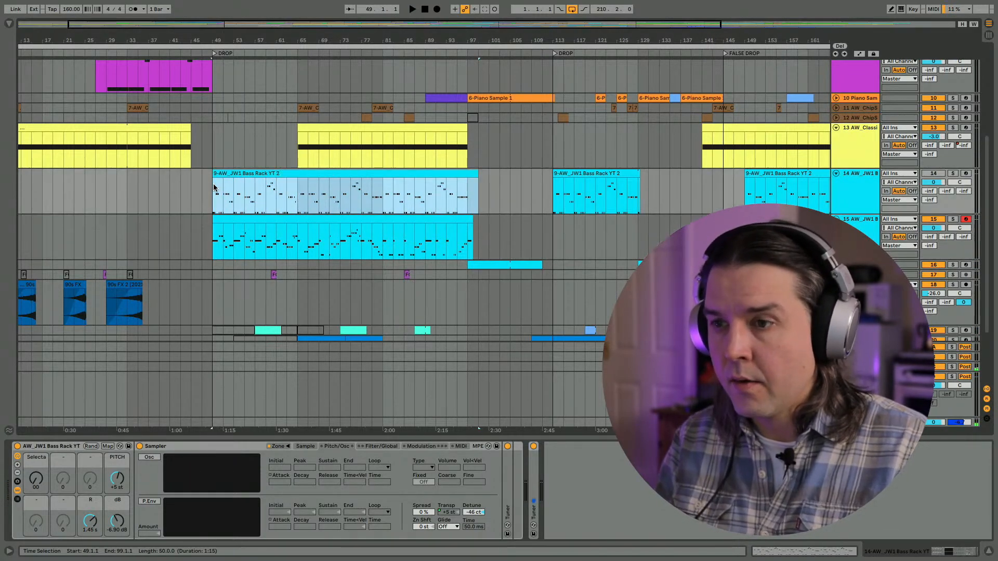
{"action": "key", "text": "0"}
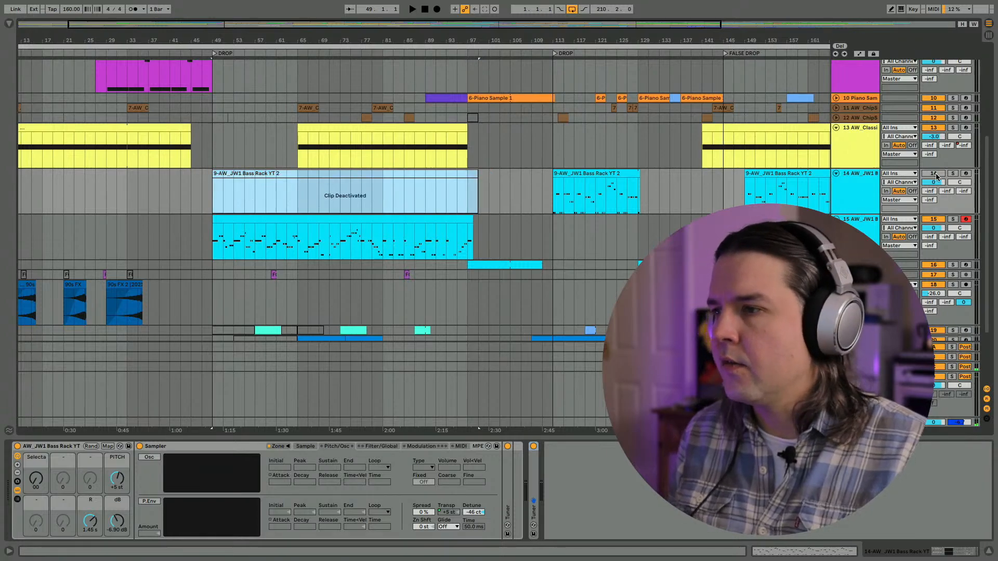
- Play the second drop from bar 113 and check the notes of the track 14 bass clip there
{"action": "left_click_drag", "start_coordinate": [723, 40], "coordinate": [723, 11]}
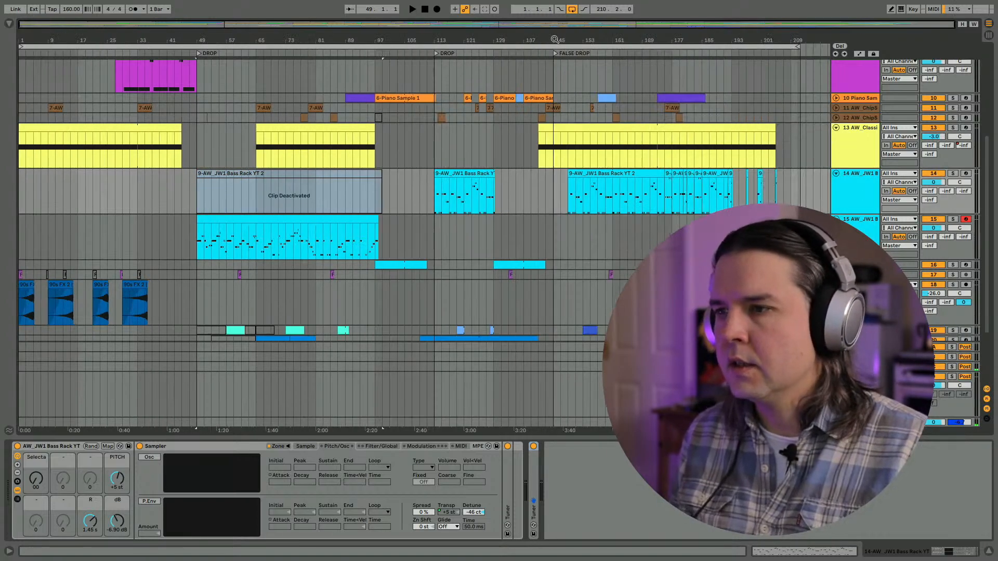
{"action": "left_click", "coordinate": [433, 192]}
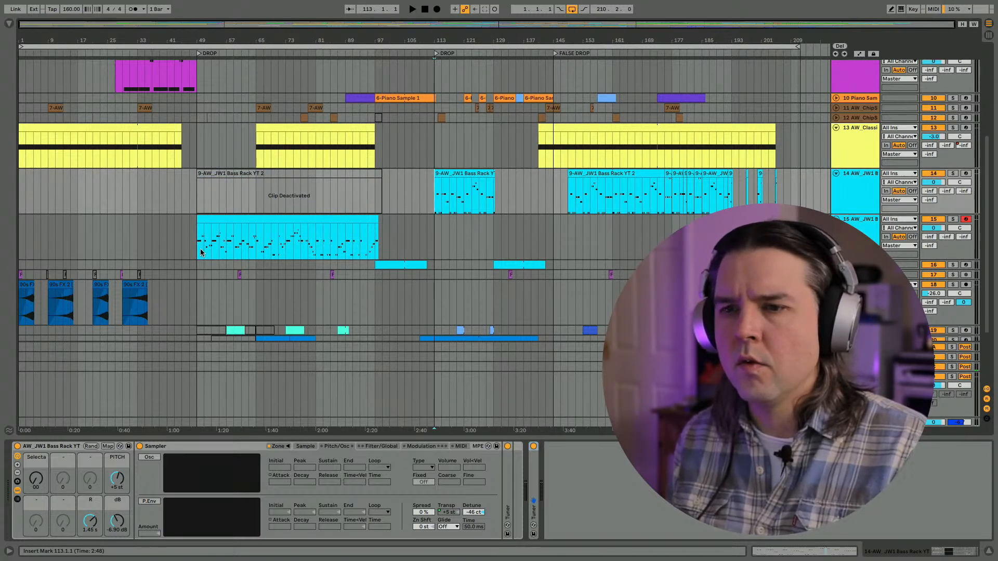
{"action": "key", "text": "space"}
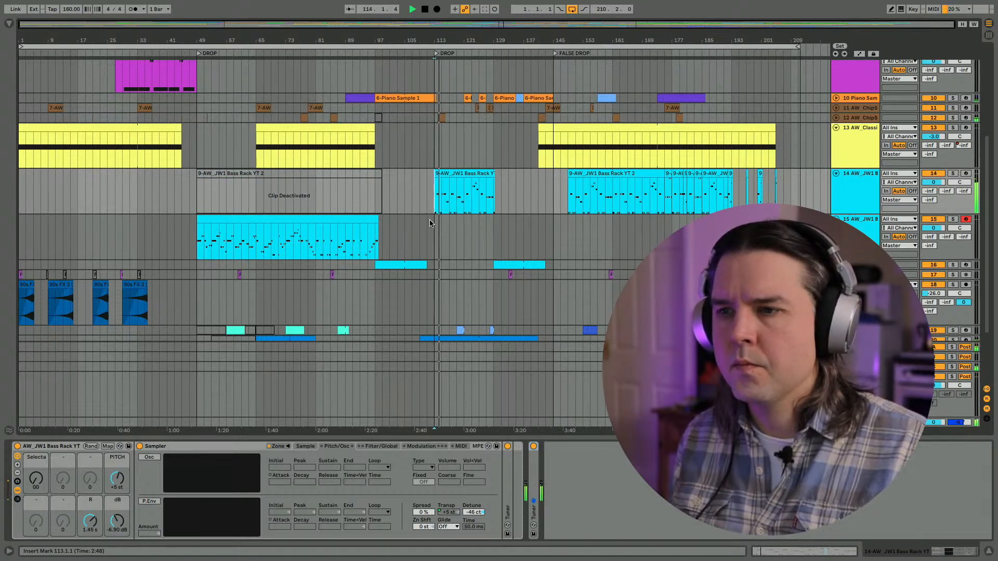
{"action": "double_click", "coordinate": [435, 183]}
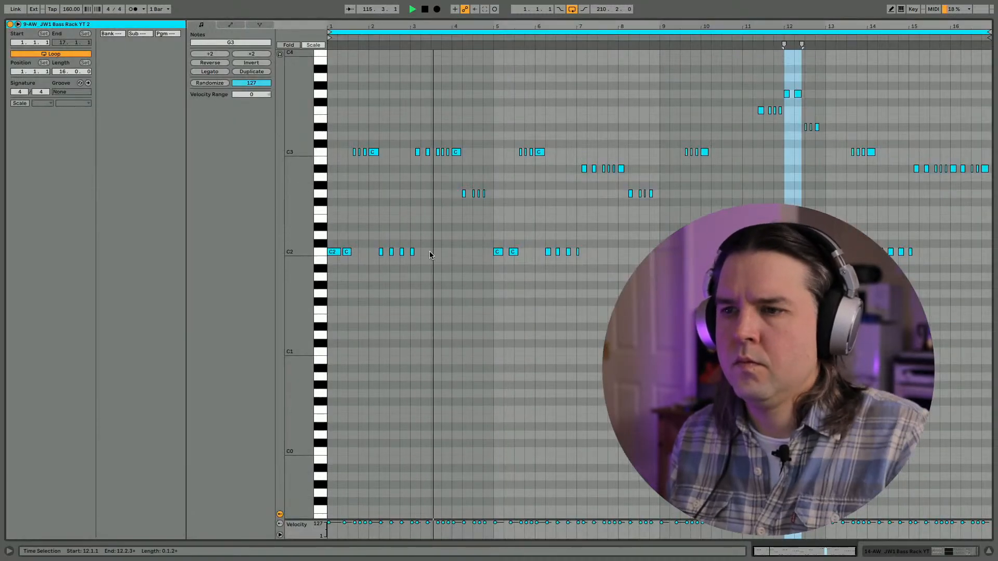
{"action": "key", "text": "shift+Tab"}
{"action": "scroll", "coordinate": [433, 259], "scroll_direction": "up", "scroll_amount": 3}
{"action": "key", "text": "space"}
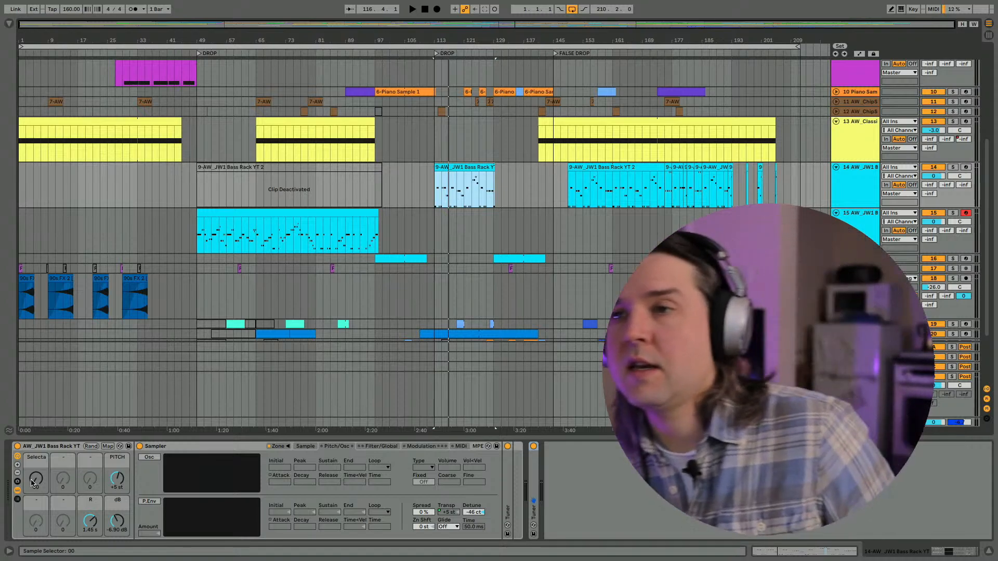
- Audition the bass samples on track 15 by stepping the Sample Selector up to 16, and reset it to 00
{"action": "left_click_drag", "start_coordinate": [32, 482], "coordinate": [33, 467]}
{"action": "key", "text": "ctrl+z"}
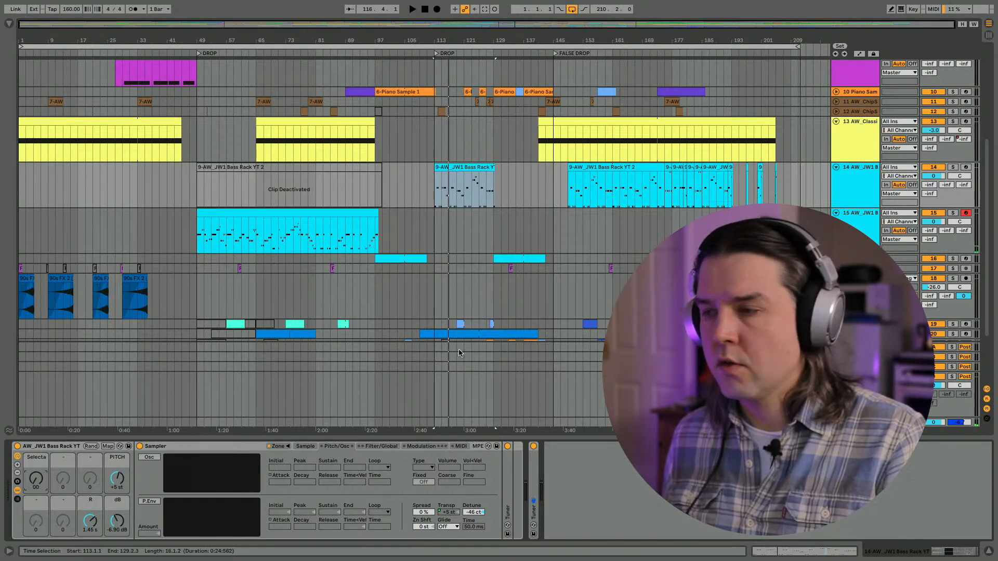
{"action": "left_click", "coordinate": [860, 213]}
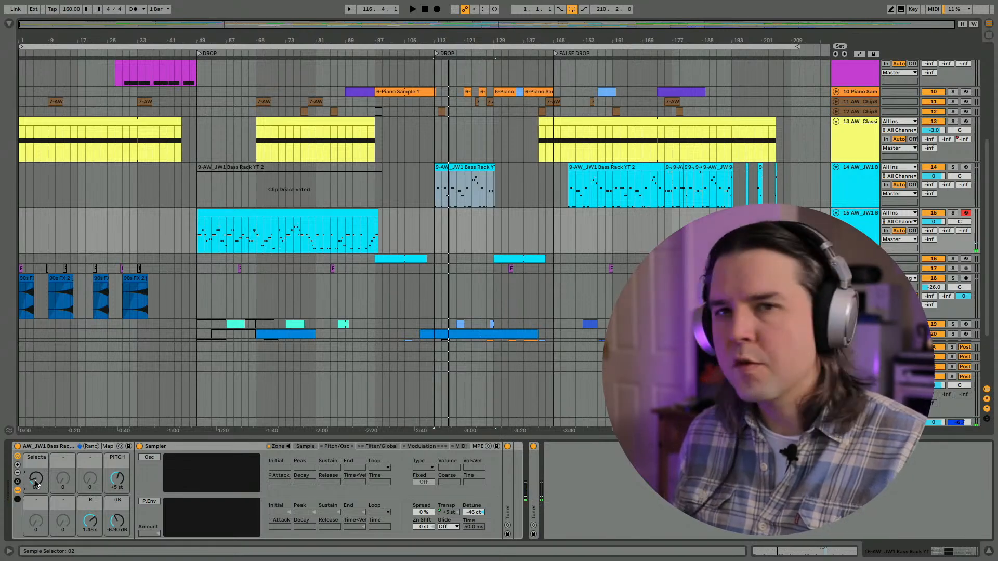
{"action": "left_click_drag", "start_coordinate": [36, 481], "coordinate": [35, 485]}
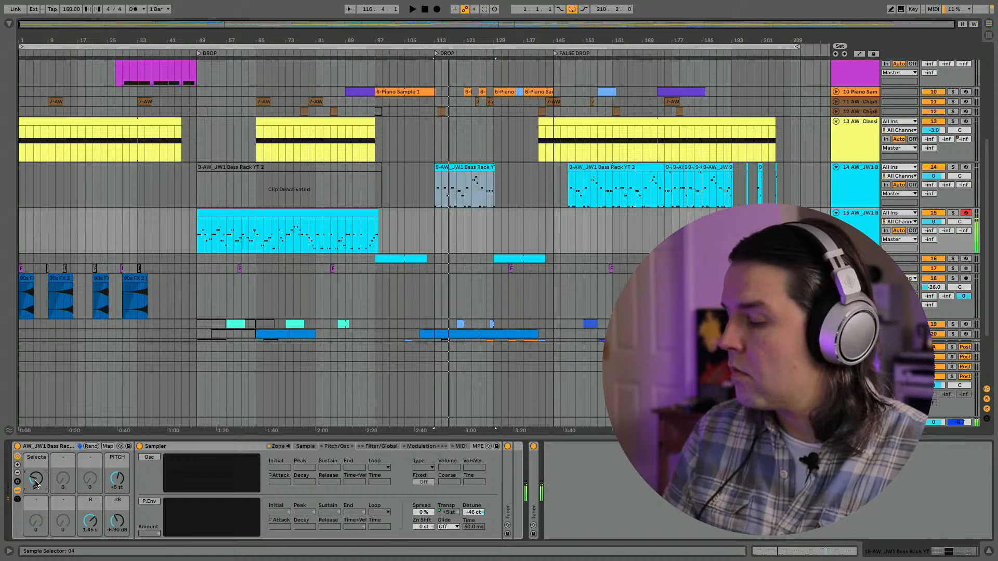
{"action": "left_click_drag", "start_coordinate": [35, 480], "coordinate": [36, 484]}
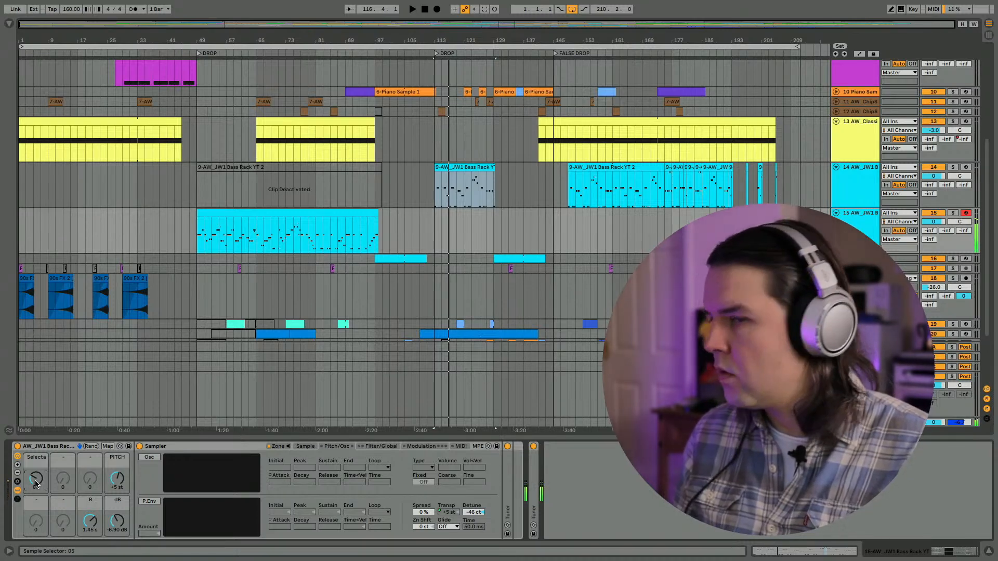
{"action": "left_click_drag", "start_coordinate": [36, 483], "coordinate": [36, 484]}
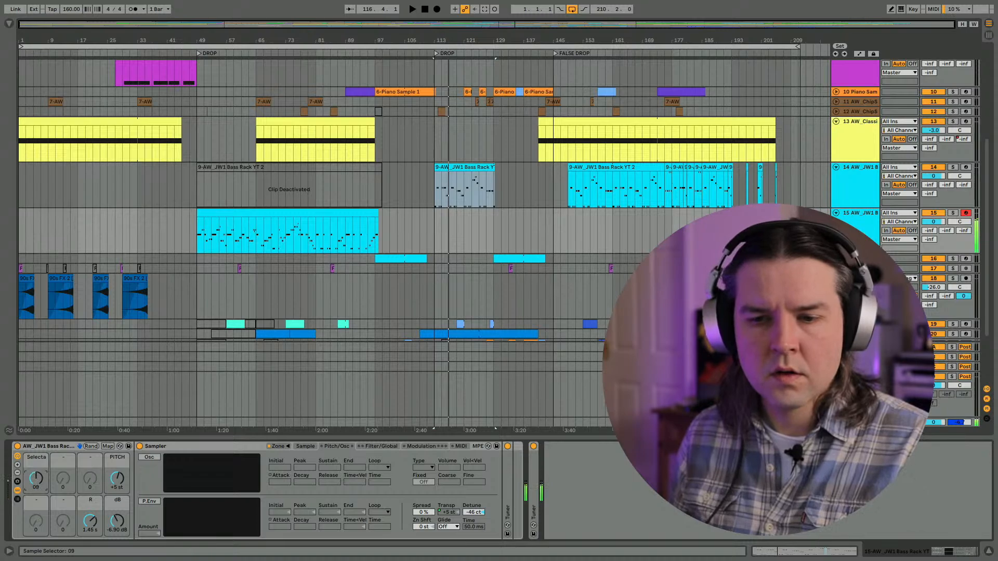
{"action": "left_click_drag", "start_coordinate": [36, 478], "coordinate": [35, 474]}
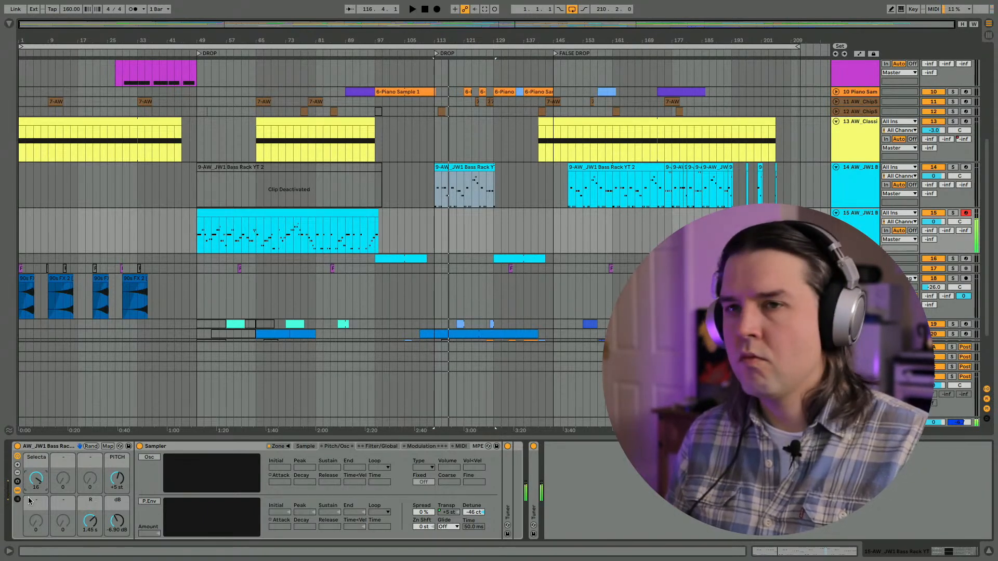
{"action": "left_click_drag", "start_coordinate": [36, 478], "coordinate": [36, 496]}
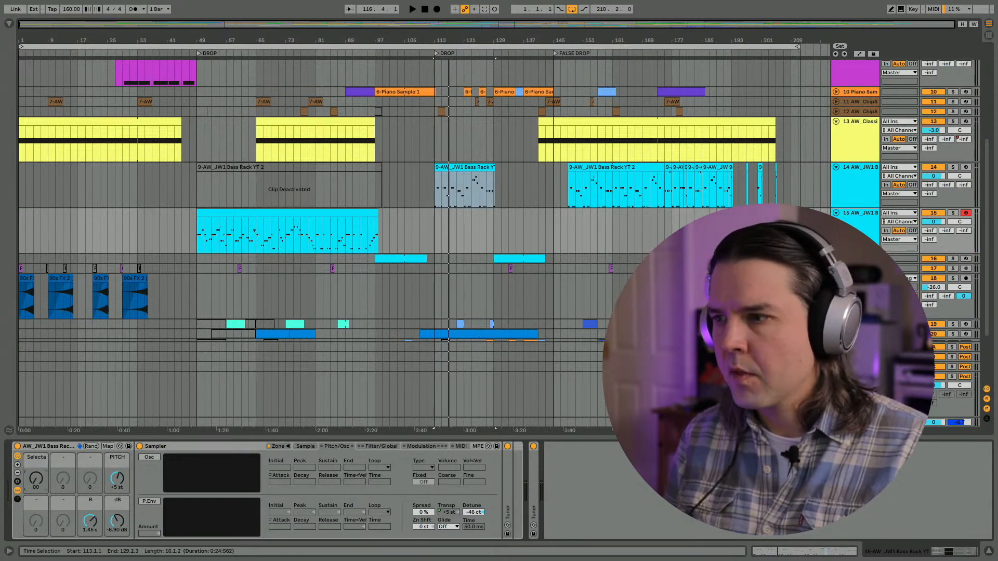
- Extend the end of the track 15 bass clip to bar 99 and briefly play it from bar 49
{"action": "left_click", "coordinate": [433, 226]}
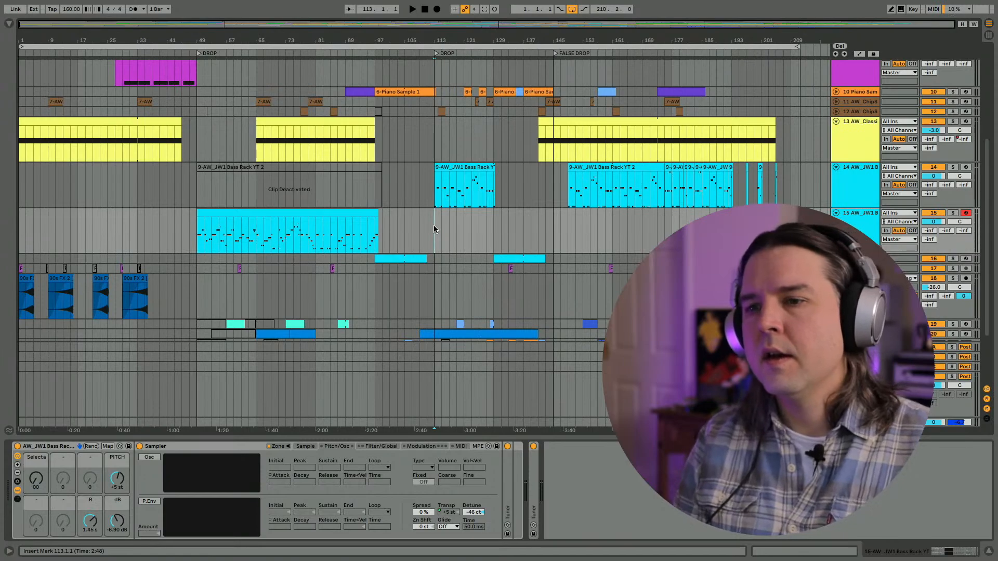
{"action": "left_click", "coordinate": [377, 213]}
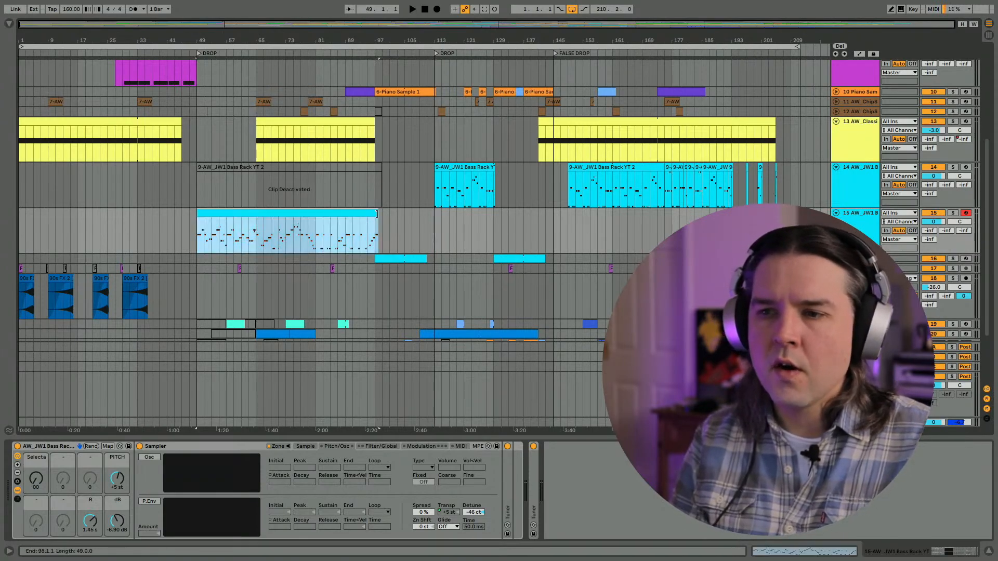
{"action": "left_click_drag", "start_coordinate": [378, 213], "coordinate": [382, 214]}
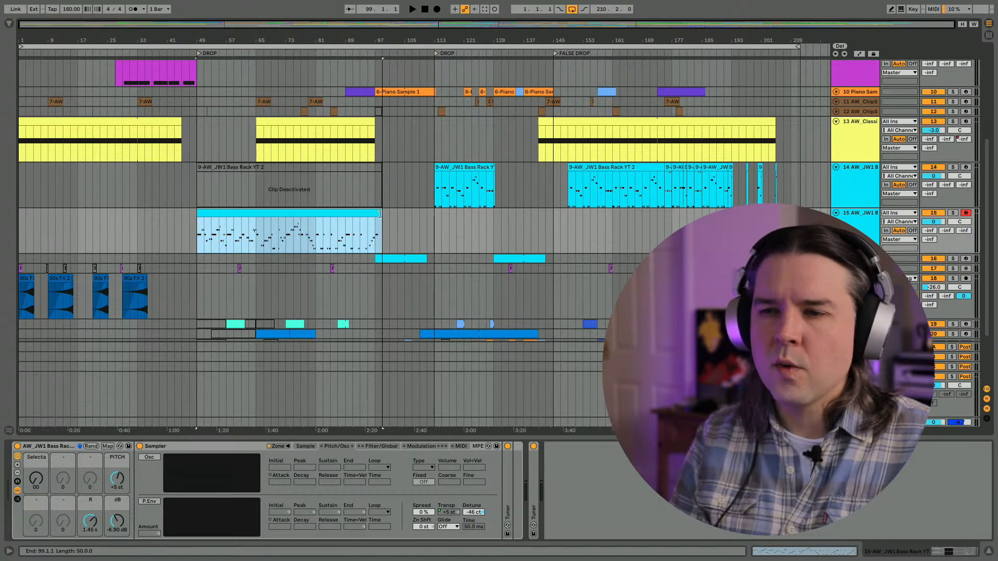
{"action": "left_click", "coordinate": [197, 246]}
{"action": "scroll", "coordinate": [197, 245], "scroll_direction": "down", "scroll_amount": 1}
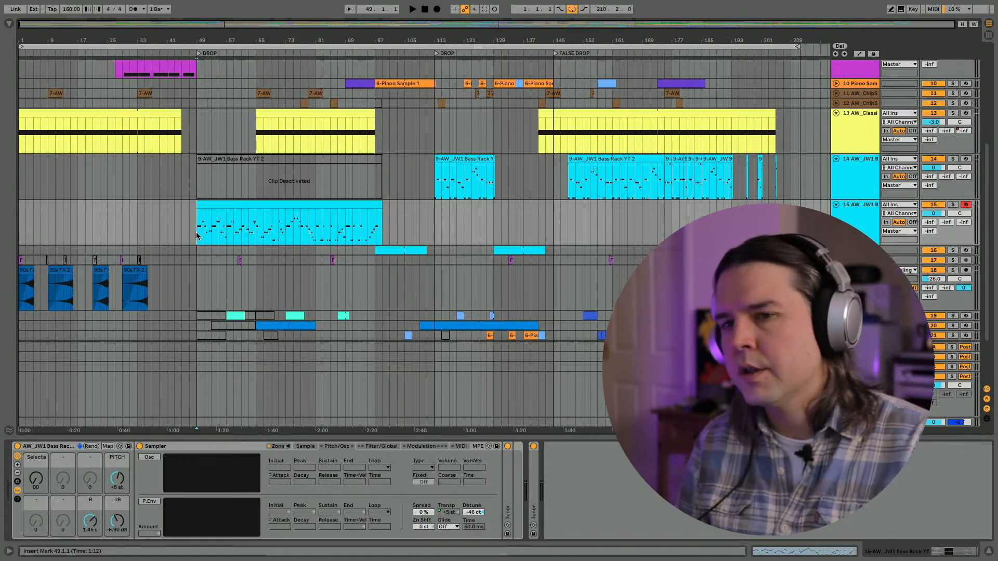
{"action": "key", "text": "space"}
{"action": "key", "text": "space"}
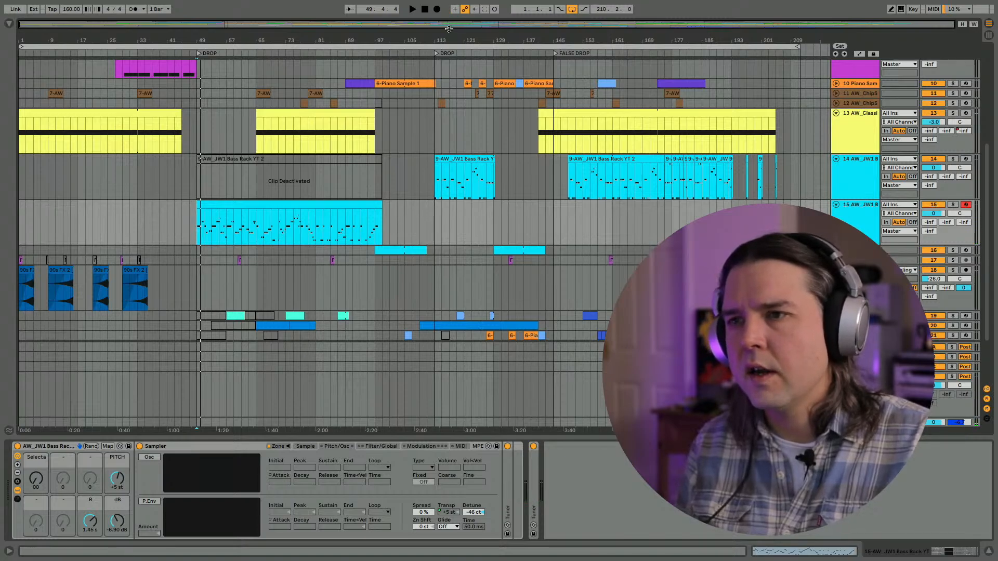
- Fold all tracks in the arrangement and place the insert marker at bar 49 on track 18
{"action": "key", "text": "ctrl+a"}
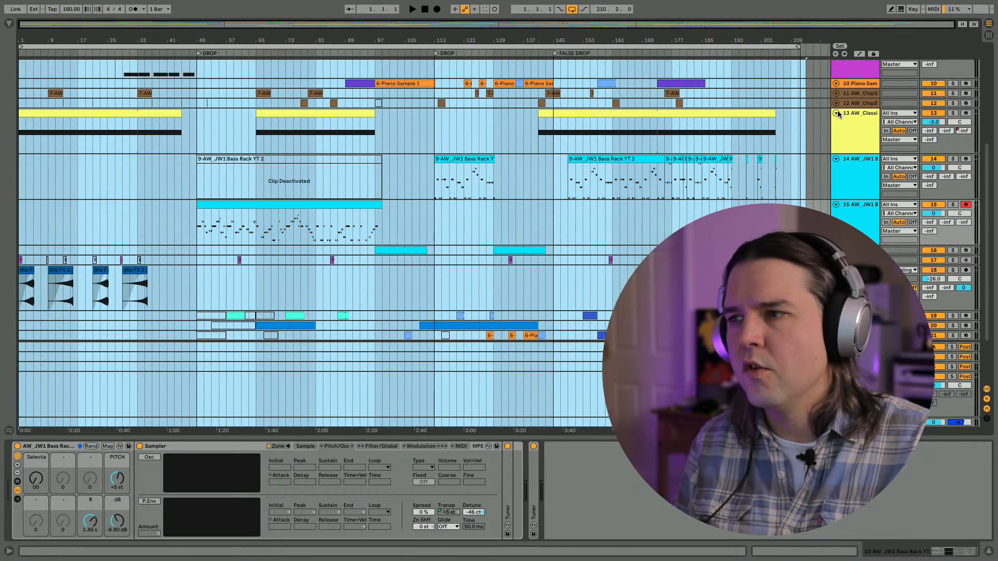
{"action": "left_click", "coordinate": [836, 112], "text": "alt"}
{"action": "left_click", "coordinate": [605, 231]}
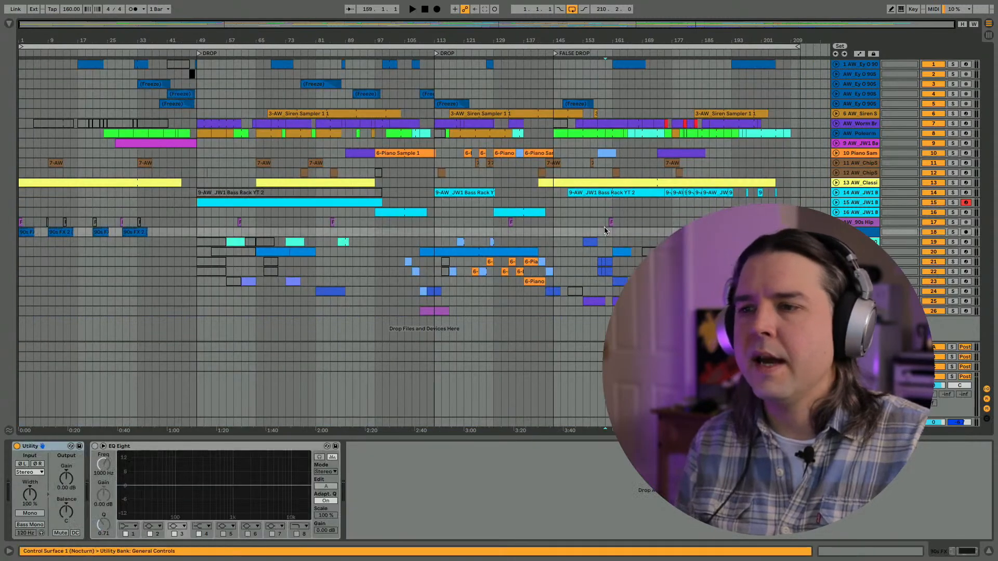
{"action": "left_click", "coordinate": [597, 231]}
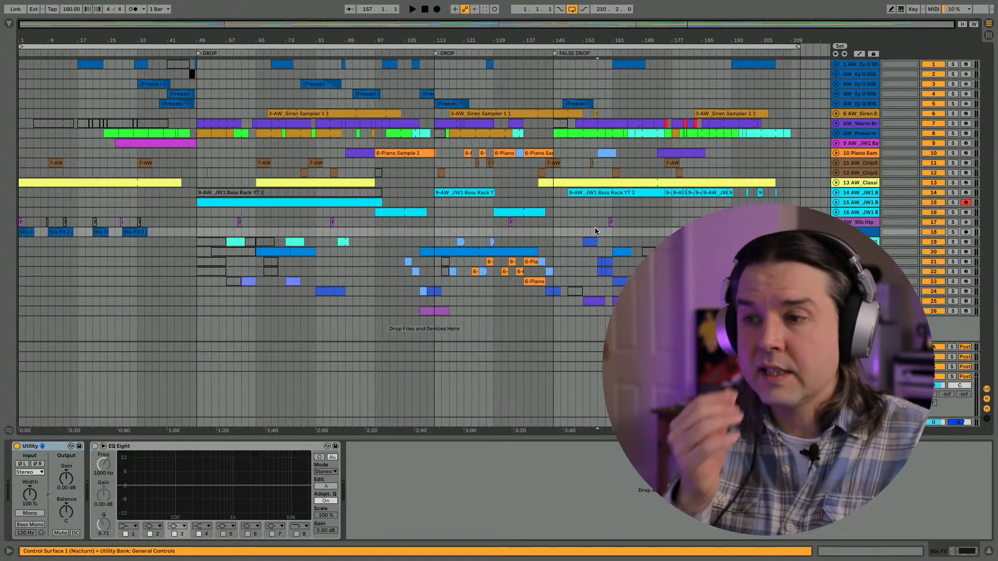
{"action": "left_click", "coordinate": [425, 10]}
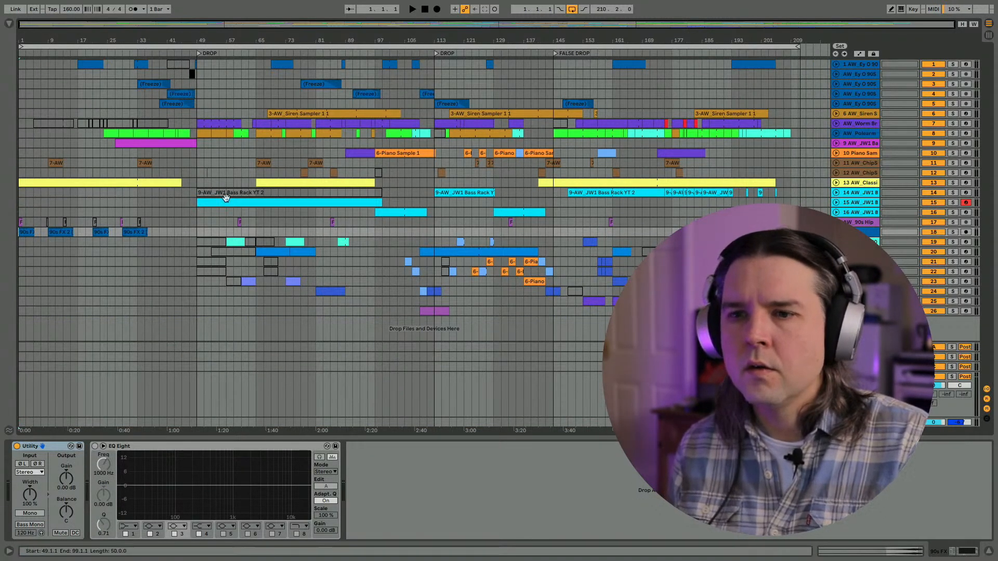
{"action": "left_click", "coordinate": [198, 232]}
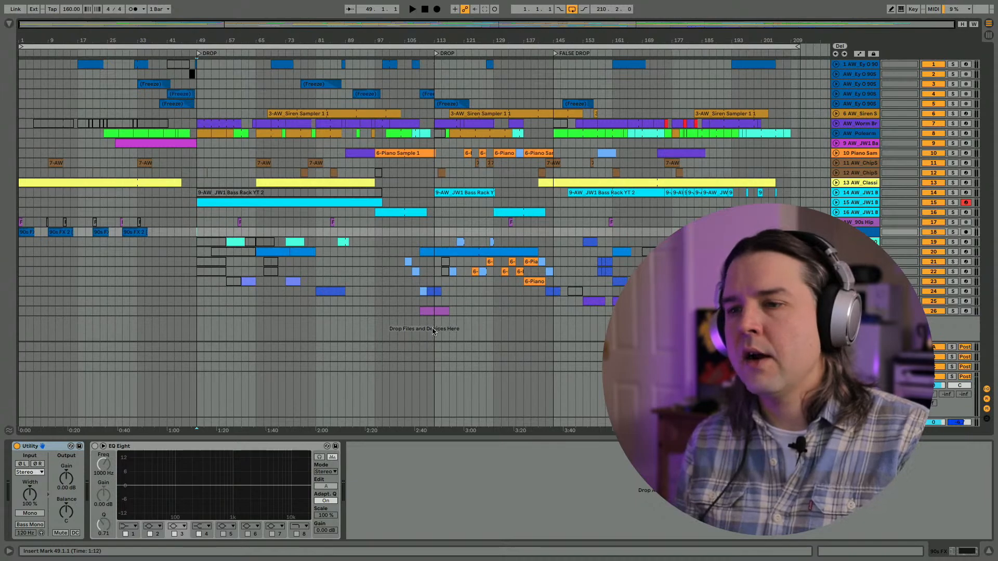
- Select track 26 to show its Analog and Delay devices, keeping the track folded
{"action": "left_click", "coordinate": [860, 310]}
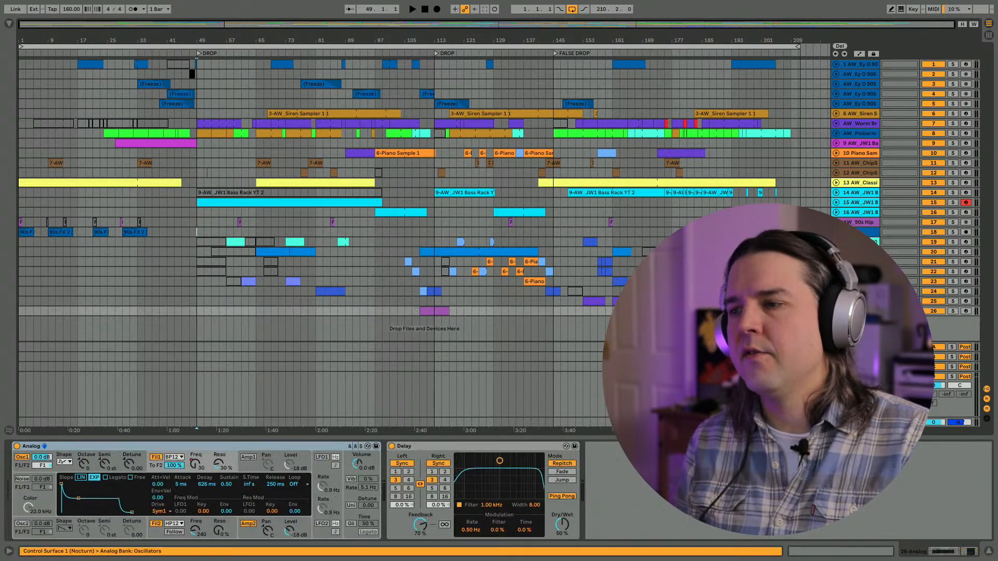
{"action": "left_click", "coordinate": [836, 311]}
{"action": "left_click", "coordinate": [836, 300]}
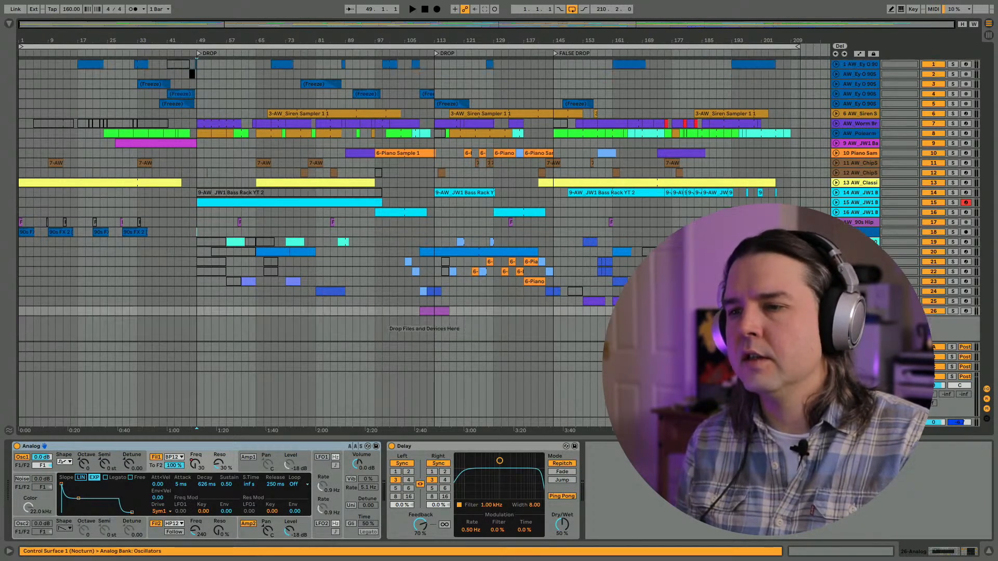
- Play the arrangement from the start of the track 26 clip at bar 109, unfolding track 15 and selecting track 14
{"action": "left_click", "coordinate": [422, 314]}
{"action": "key", "text": "space"}
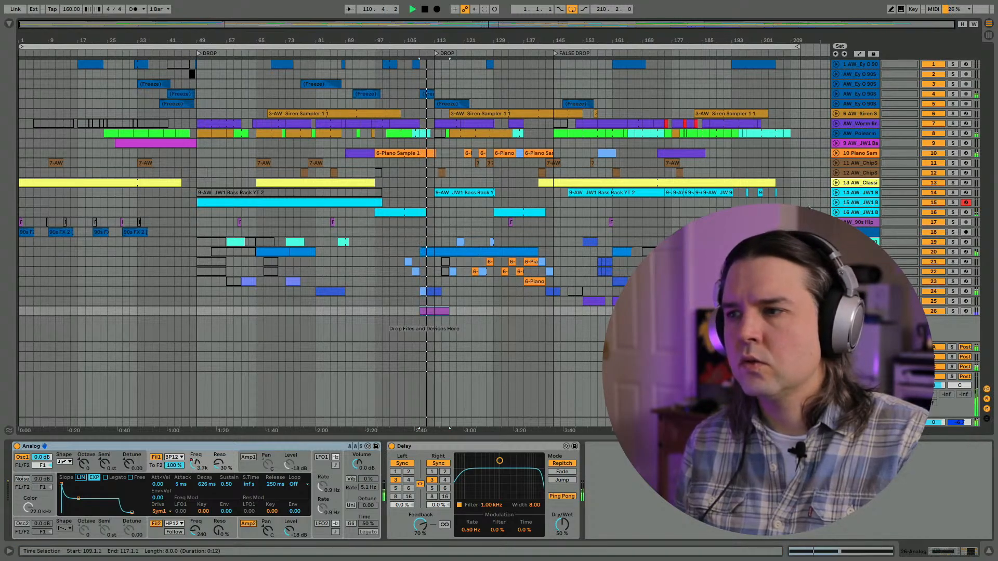
{"action": "left_click", "coordinate": [836, 203]}
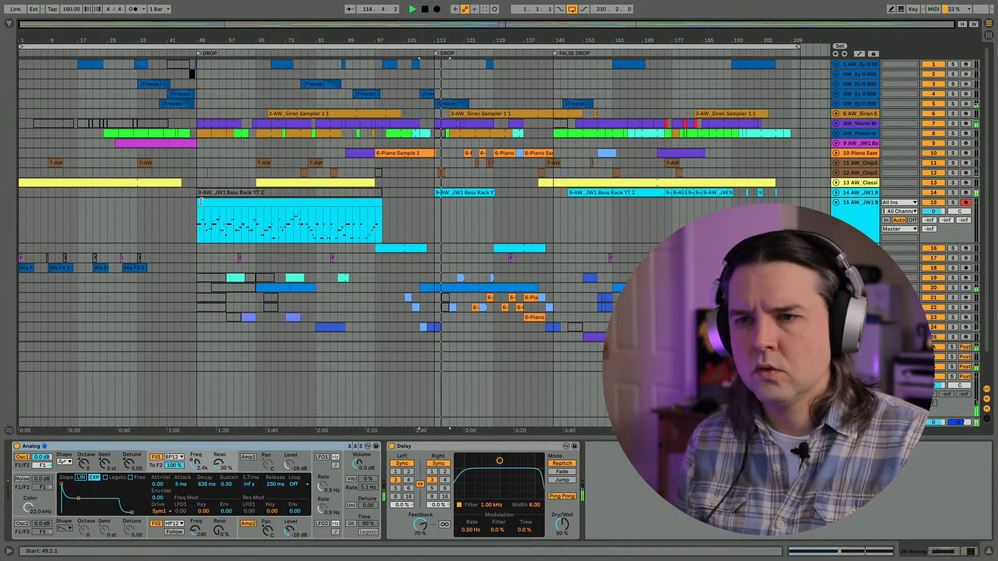
{"action": "left_click", "coordinate": [852, 196]}
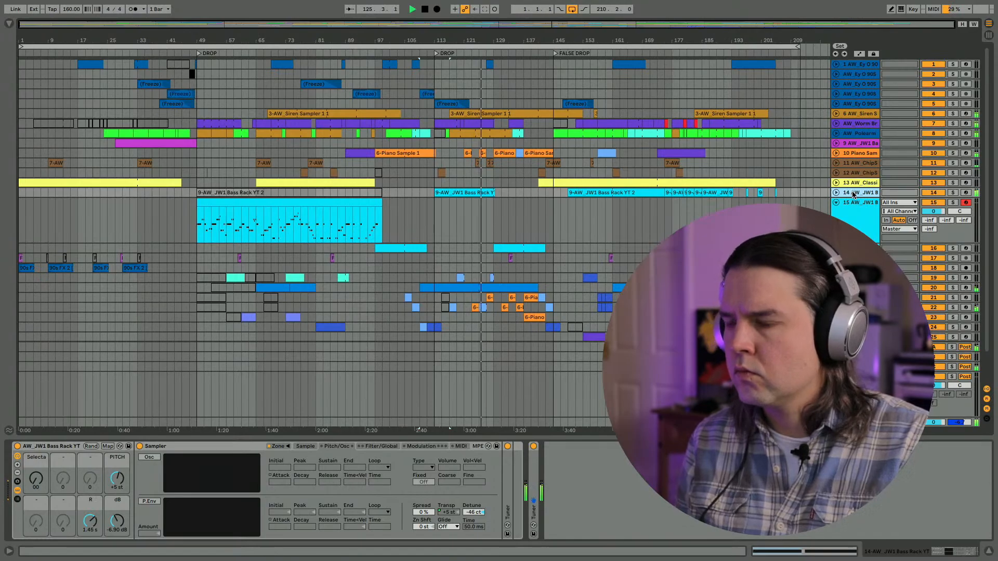
- Set the Limiter gain on the Master track to 4.00 dB, and stop playback with the position returned to the start
{"action": "left_click", "coordinate": [987, 35]}
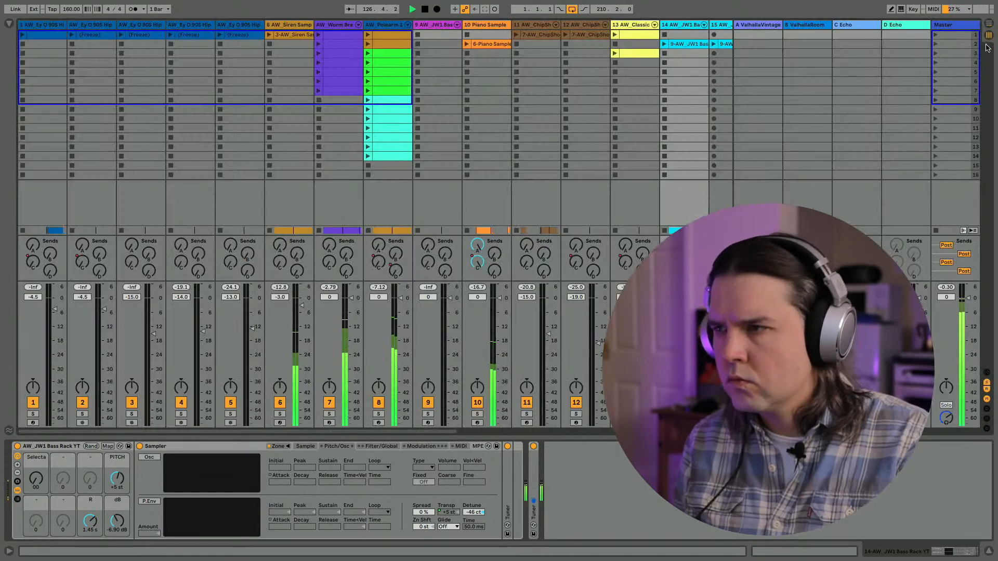
{"action": "left_click", "coordinate": [946, 25]}
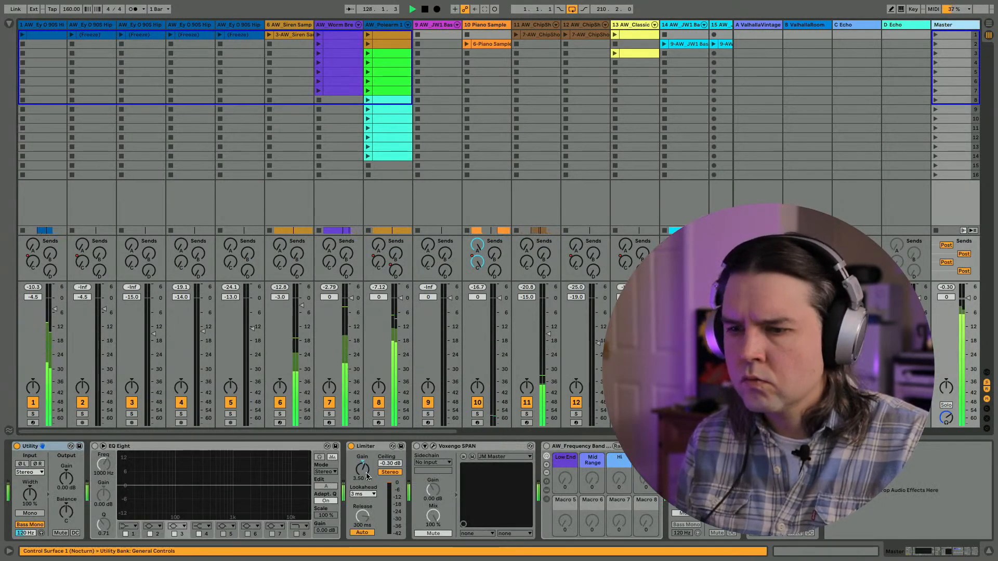
{"action": "left_click_drag", "start_coordinate": [364, 472], "coordinate": [364, 467]}
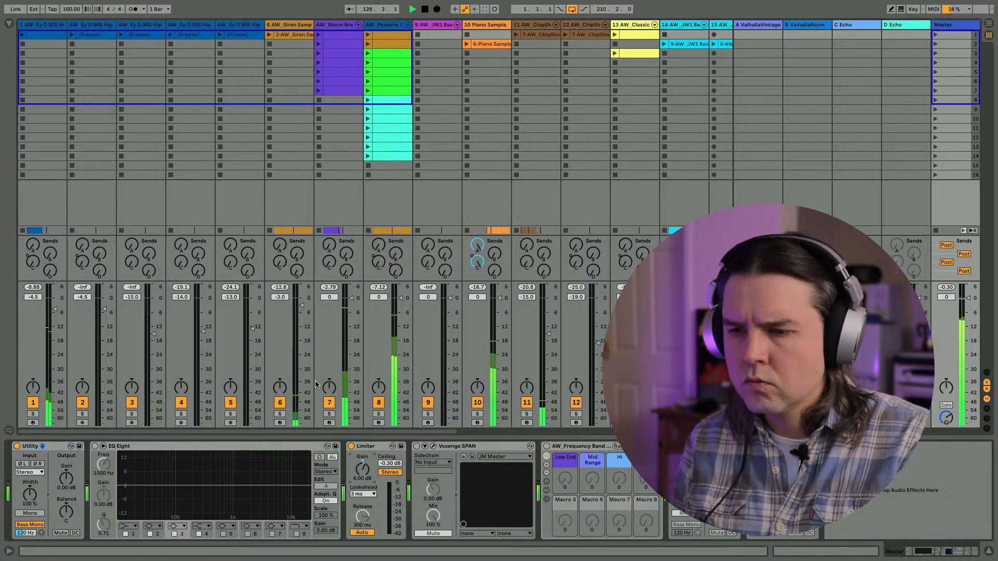
{"action": "key", "text": "Tab"}
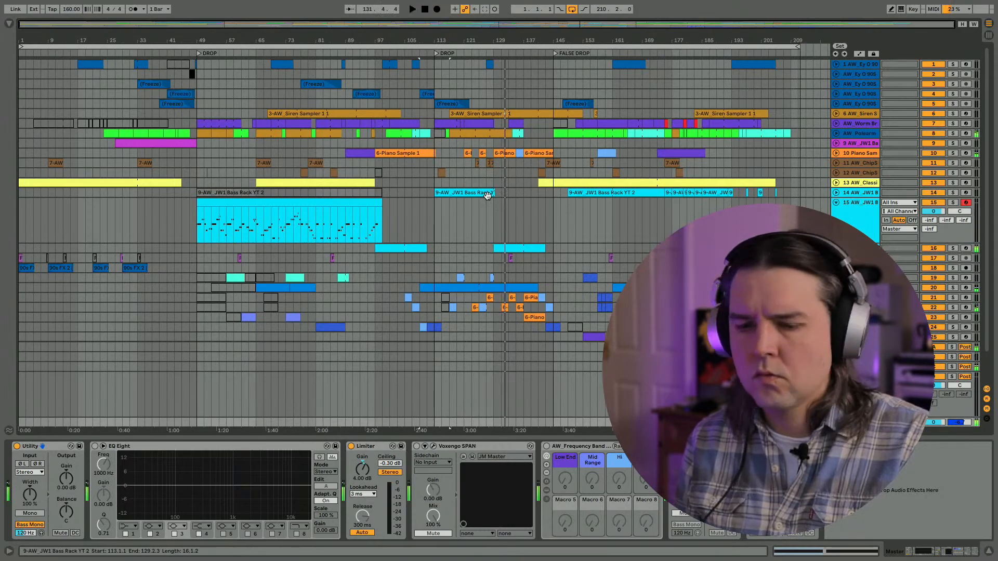
{"action": "key", "text": "Tab"}
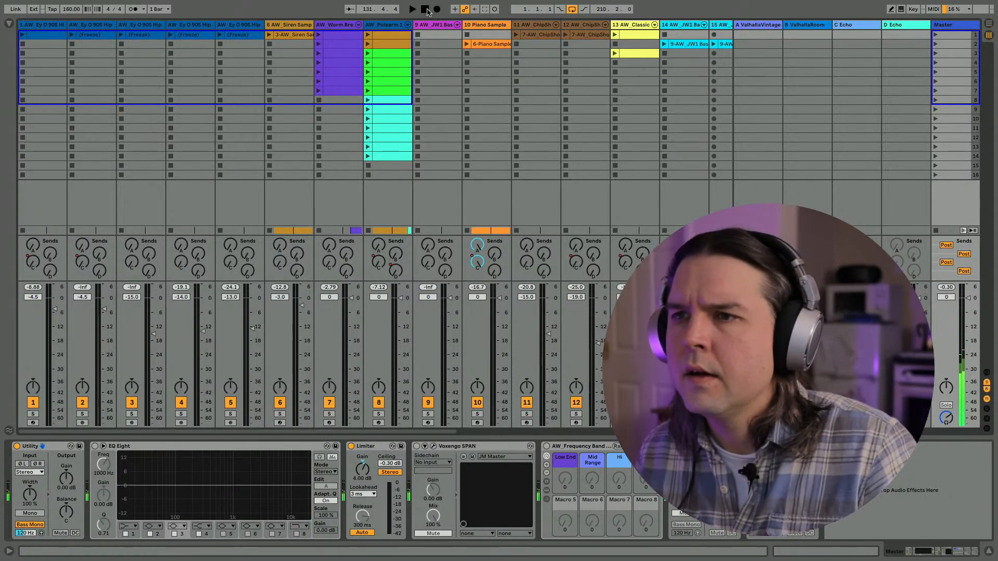
{"action": "left_click", "coordinate": [425, 10]}
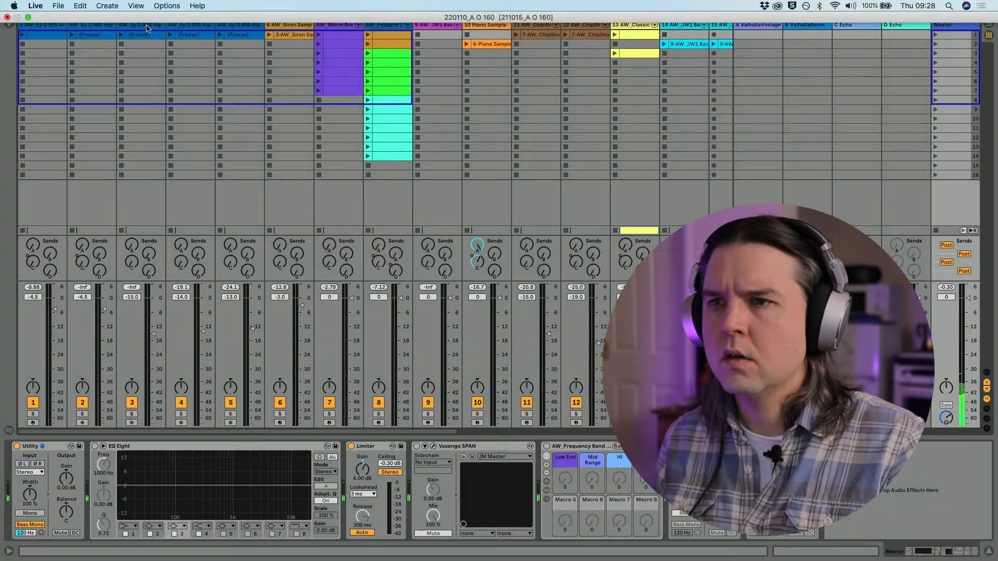
- Check today's date and save the Live Set under the new name 220127_A O 160.als in the 211015_A O 160 Project folder
{"action": "left_click", "coordinate": [58, 6]}
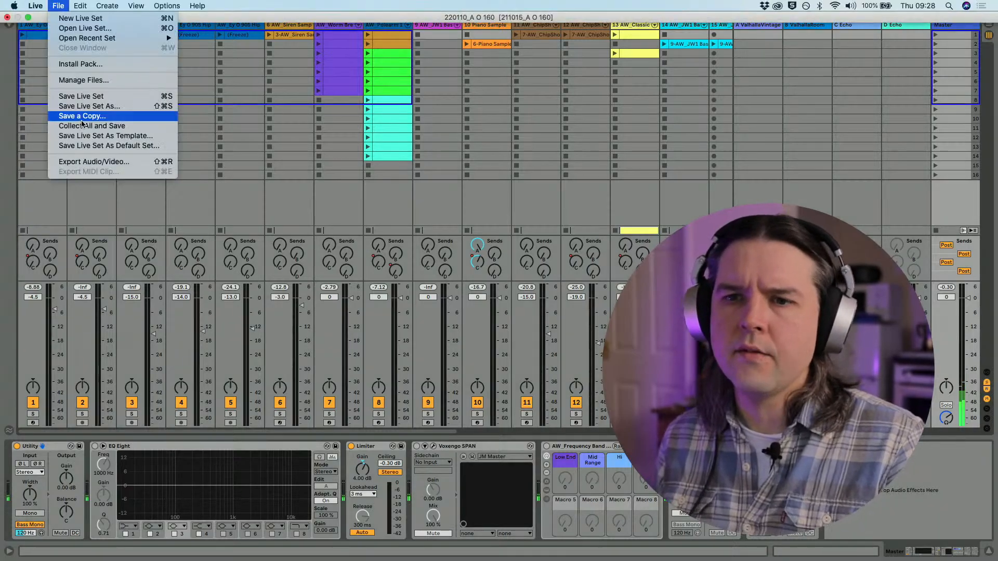
{"action": "left_click", "coordinate": [83, 106]}
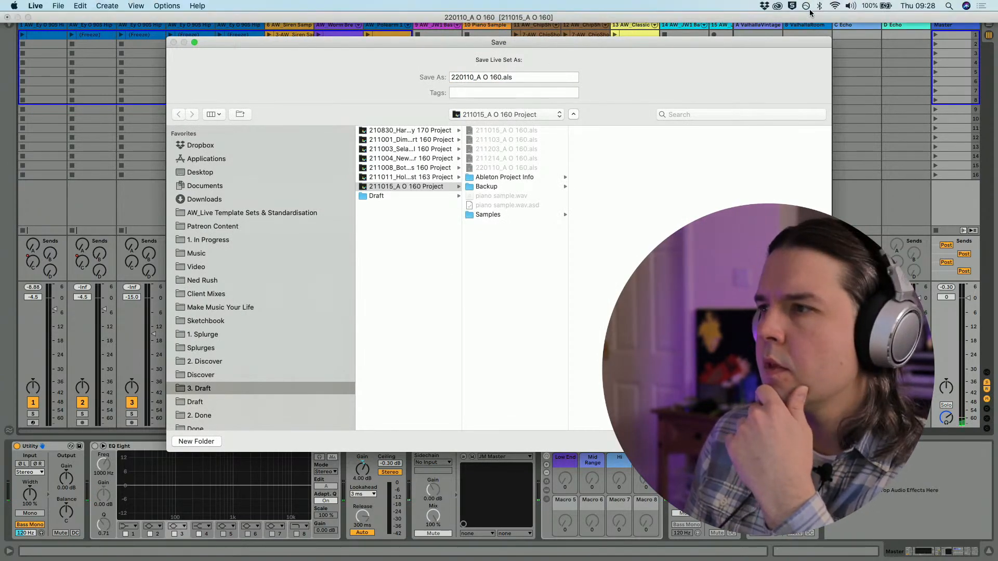
{"action": "left_click", "coordinate": [920, 6]}
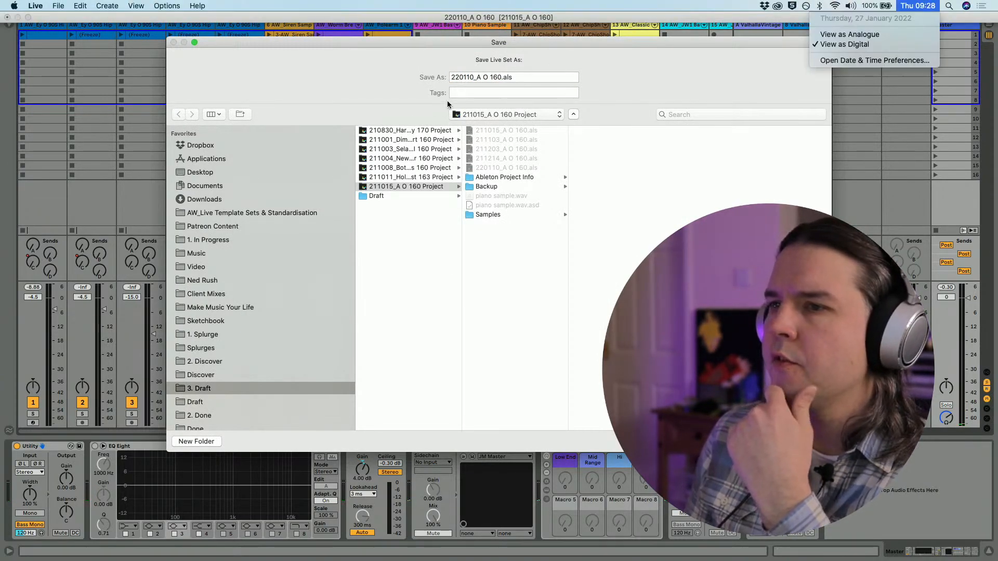
{"action": "left_click", "coordinate": [477, 78]}
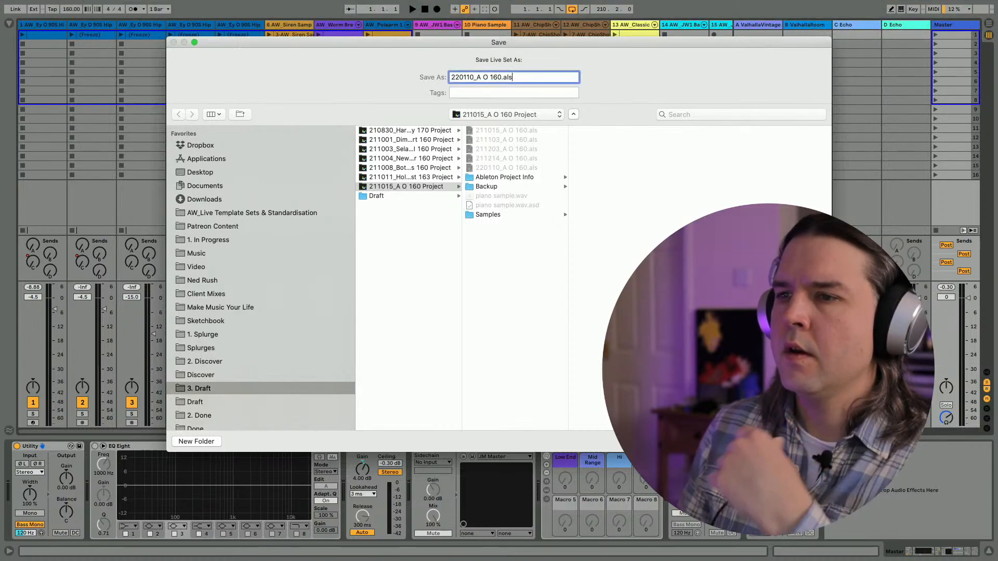
{"action": "key", "text": "Left"}
{"action": "key", "text": "Left"}
{"action": "key", "text": "Left"}
{"action": "key", "text": "Left"}
{"action": "key", "text": "Left"}
{"action": "key", "text": "Left"}
{"action": "key", "text": "Left"}
{"action": "key", "text": "Left"}
{"action": "key", "text": "Left"}
{"action": "key", "text": "Left"}
{"action": "key", "text": "Left"}
{"action": "key", "text": "Left"}
{"action": "key", "text": "Left"}
{"action": "key", "text": "Left"}
{"action": "key", "text": "Right"}
{"action": "key", "text": "Right"}
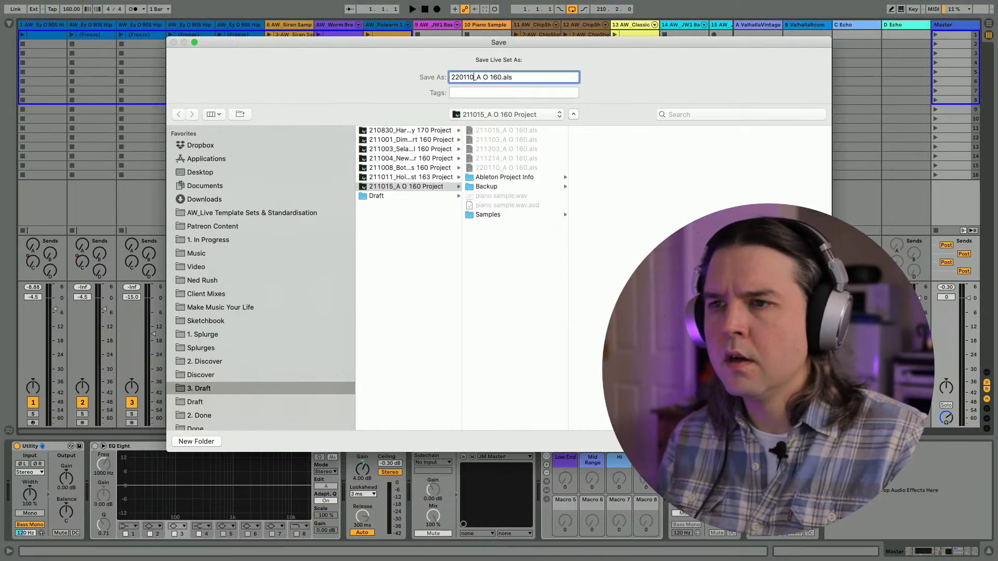
{"action": "key", "text": "BackSpace"}
{"action": "key", "text": "BackSpace"}
{"action": "type", "text": "27"}
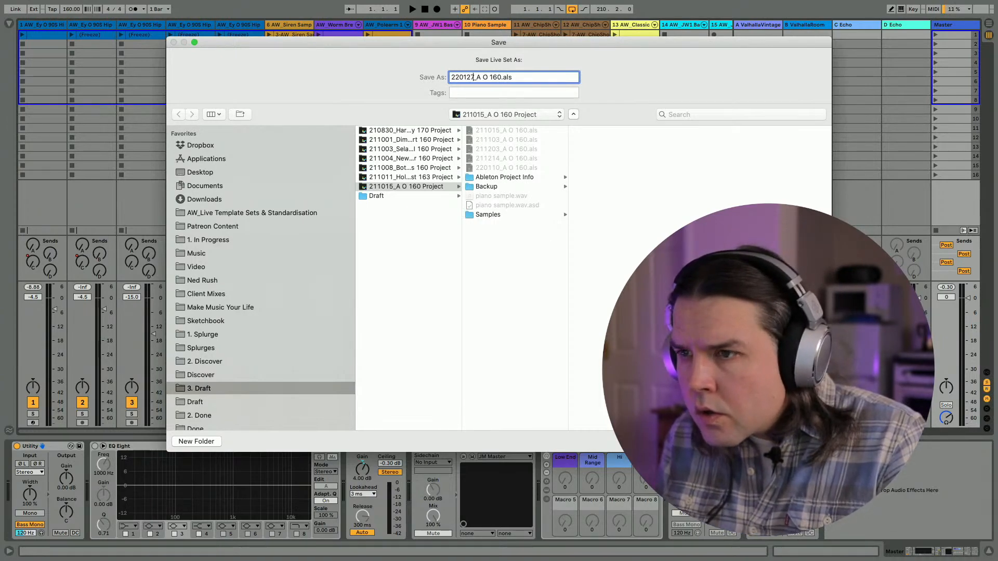
{"action": "key", "text": "Return"}
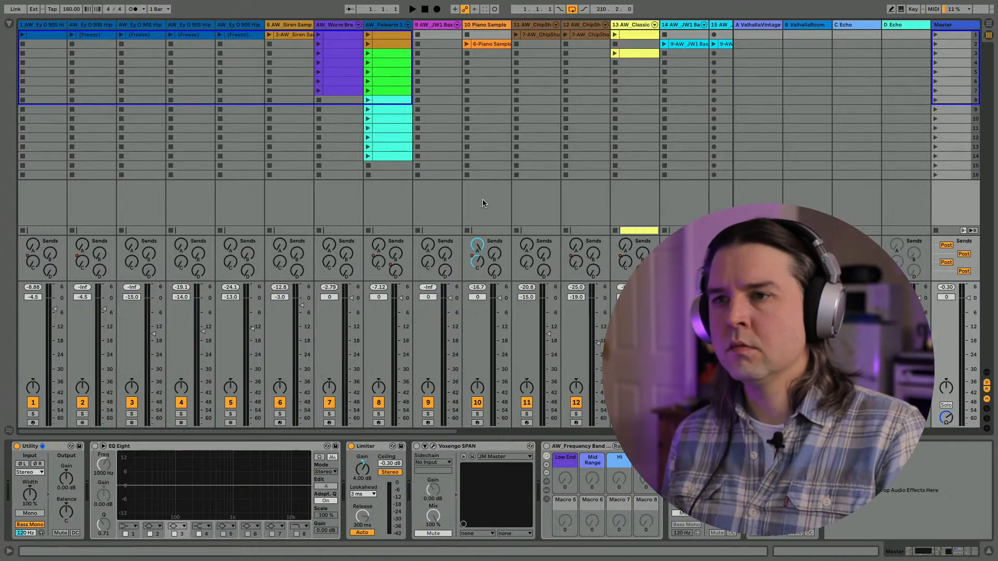
- Export the Master over the whole arrangement, 1.1.1 for 210.2.0, as the MP3 file 220127_A O 160.mp3 in the Draft folder
{"action": "key", "text": "Tab"}
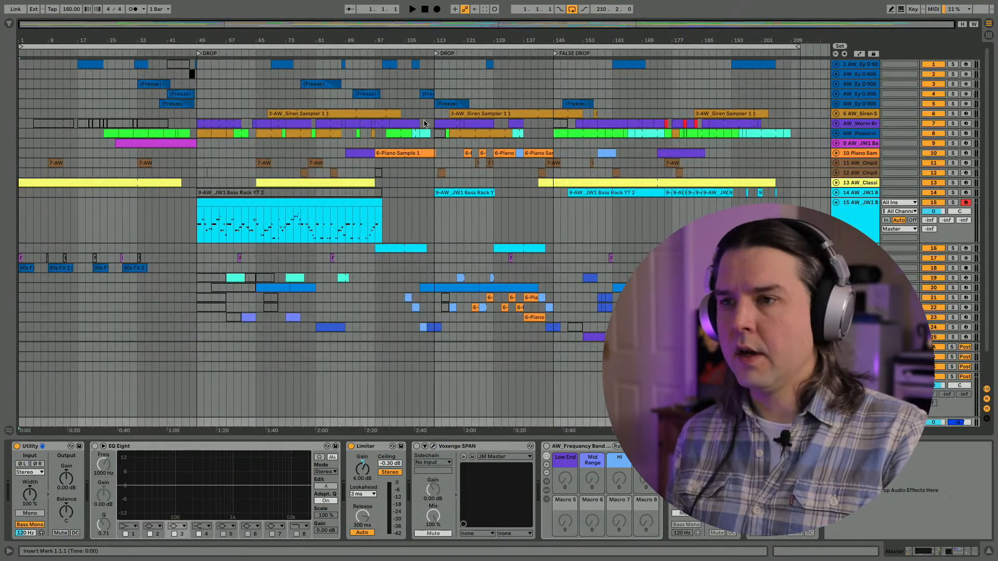
{"action": "left_click", "coordinate": [468, 48]}
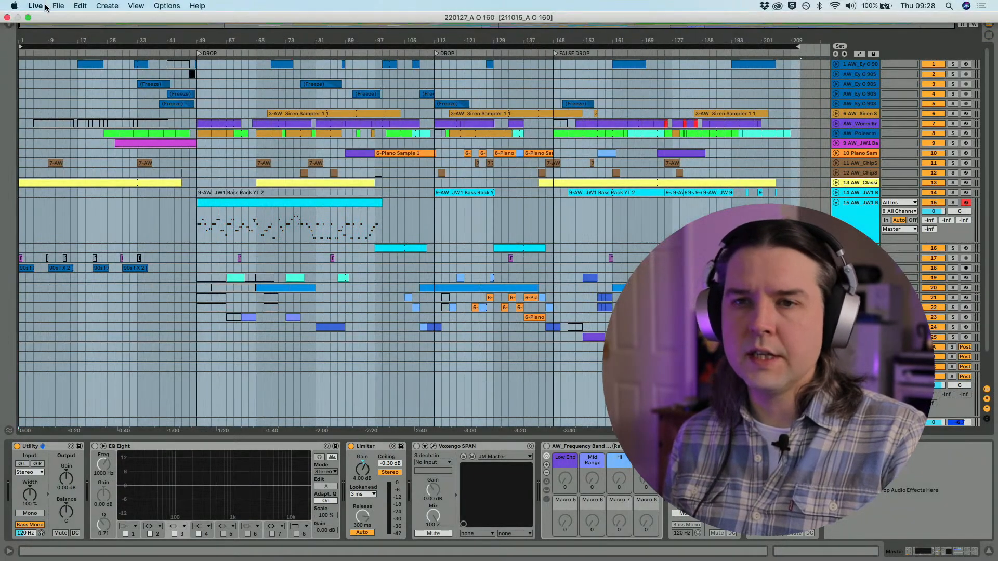
{"action": "left_click", "coordinate": [49, 6]}
{"action": "left_click", "coordinate": [79, 162]}
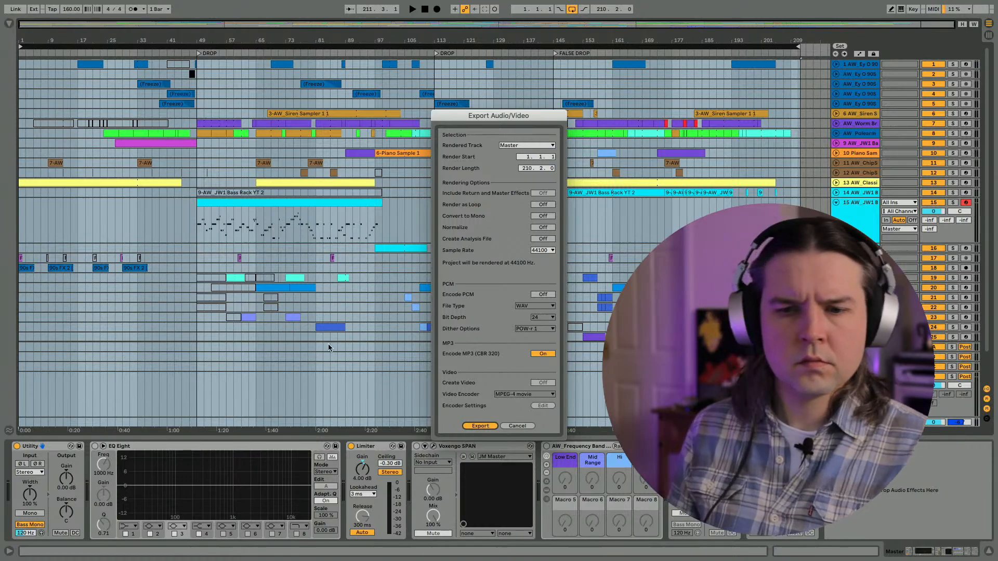
{"action": "key", "text": "Return"}
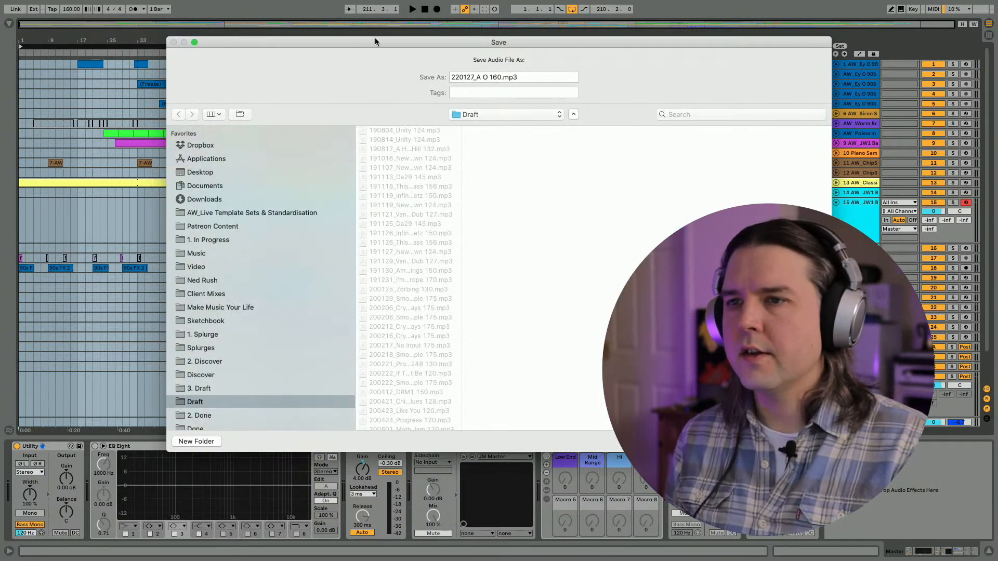
{"action": "left_click_drag", "start_coordinate": [375, 41], "coordinate": [341, 37]}
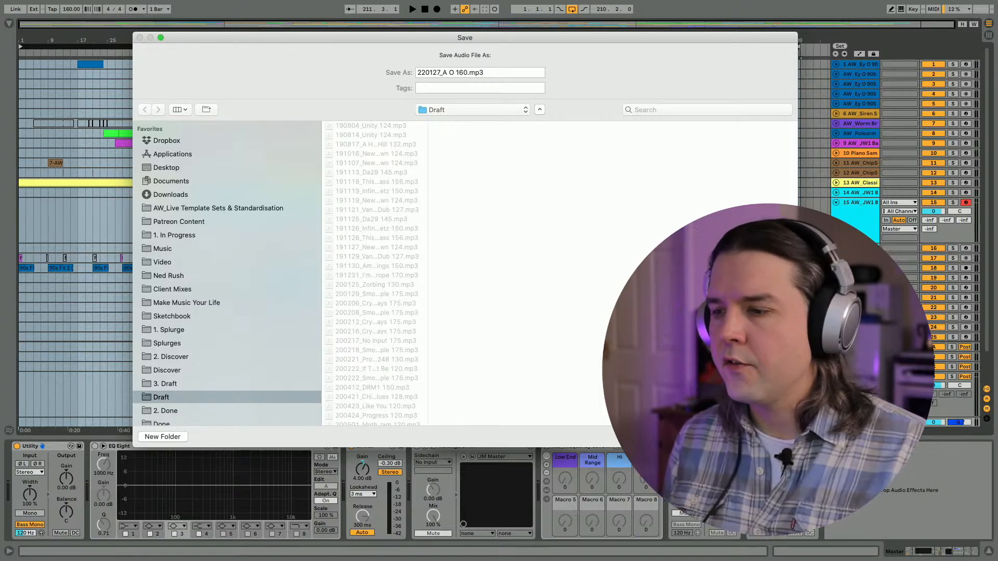
{"action": "left_click", "coordinate": [774, 436]}
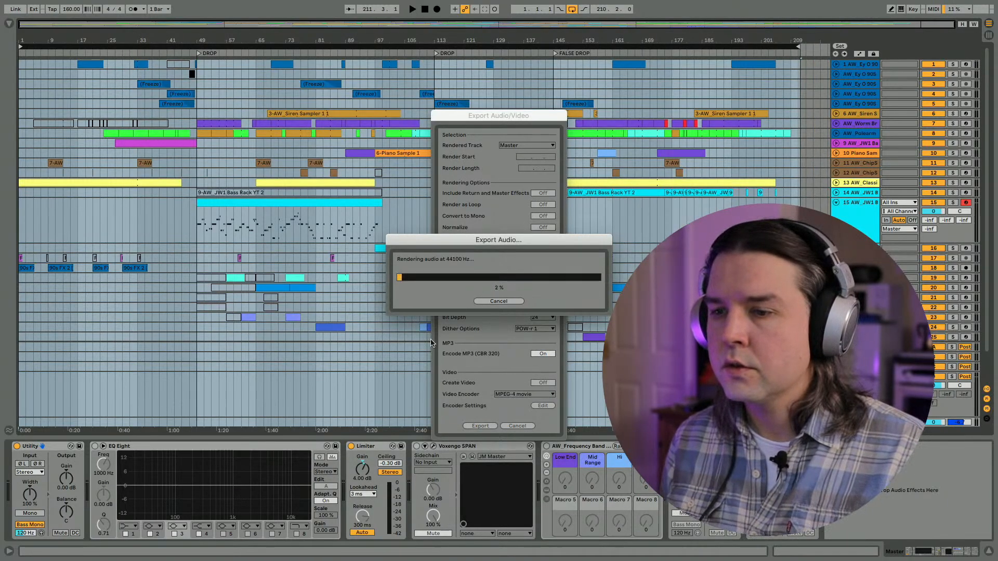
- Switch to Trello in Safari and mark the BOUNCE 220110 checklist item as complete on the 211015_A O 160 card
{"action": "key", "text": "ctrl+Up"}
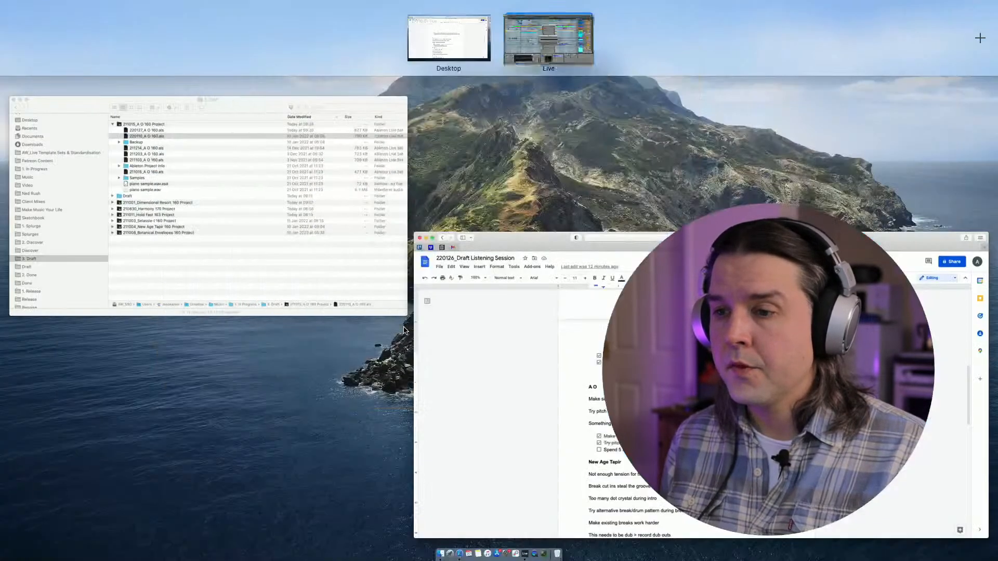
{"action": "left_click", "coordinate": [439, 303]}
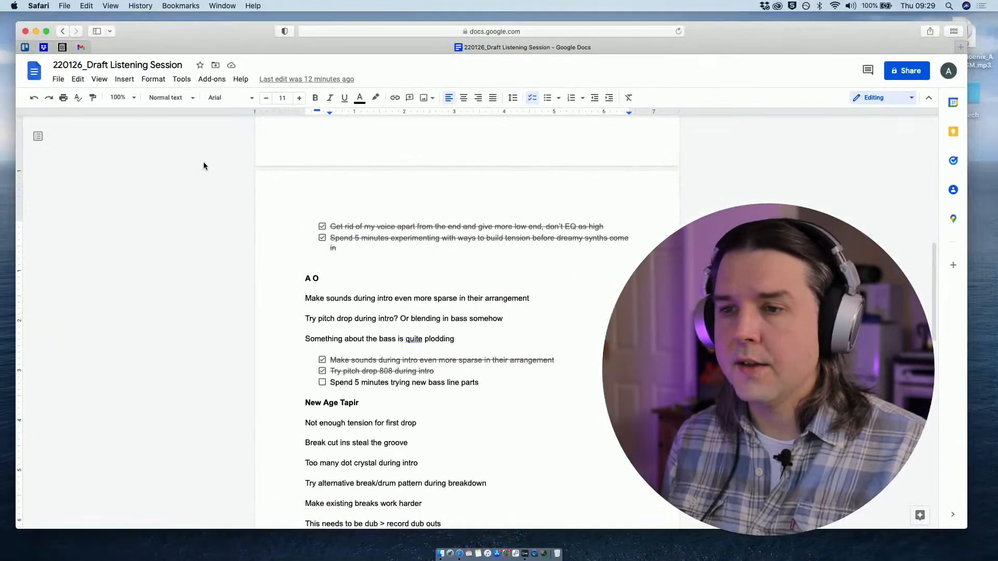
{"action": "left_click", "coordinate": [25, 47]}
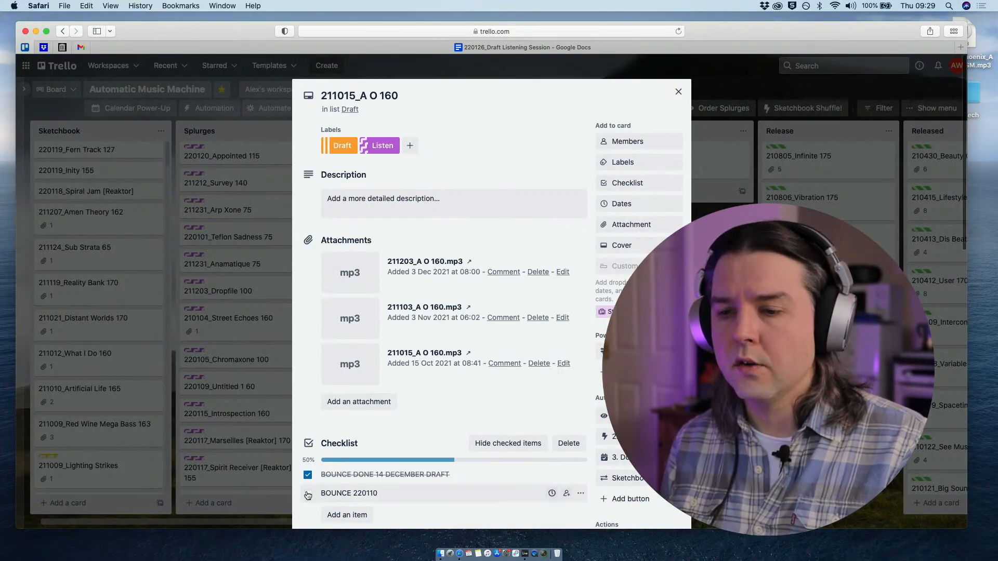
{"action": "scroll", "coordinate": [309, 444], "scroll_direction": "down", "scroll_amount": 2}
{"action": "left_click", "coordinate": [307, 434]}
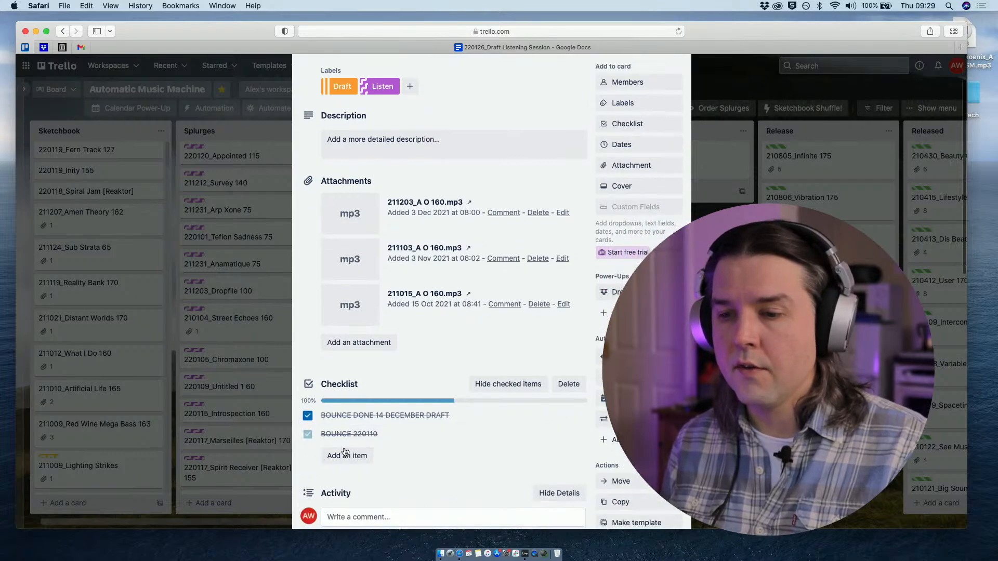
- Add a new checklist item named 220127 to the card, checking the date for its name
{"action": "left_click", "coordinate": [346, 455]}
{"action": "type", "text": "2201"}
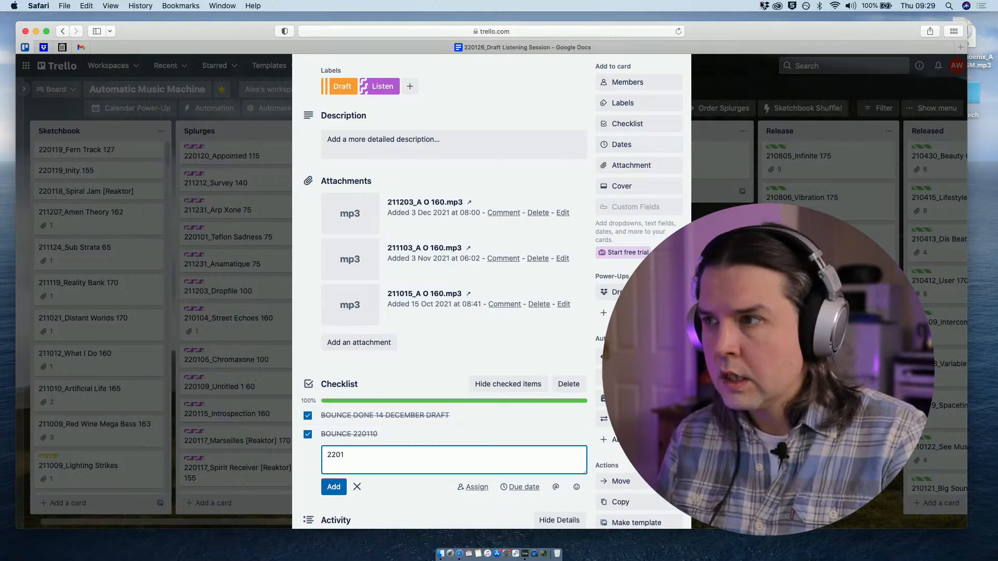
{"action": "left_click", "coordinate": [903, 5]}
{"action": "left_click", "coordinate": [903, 6]}
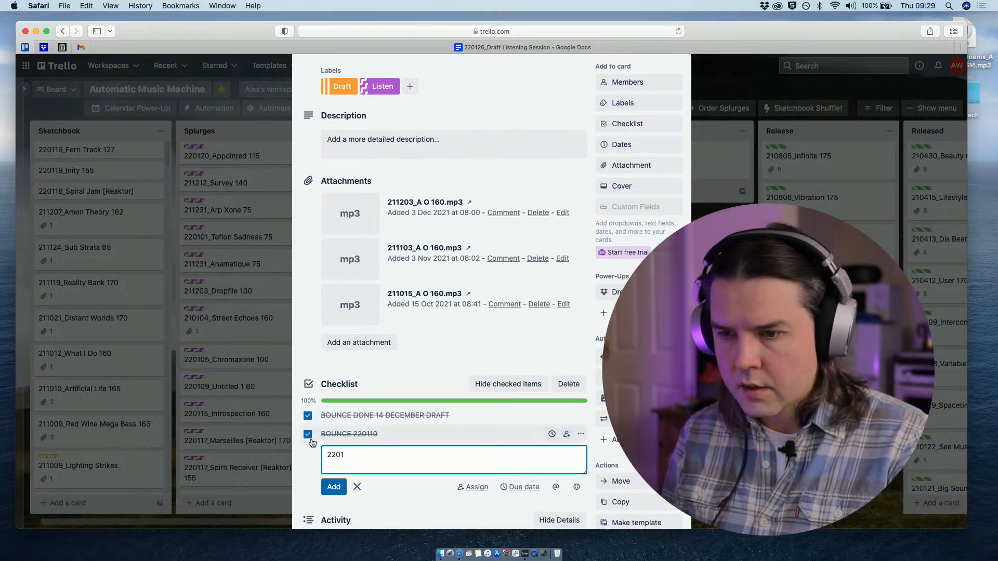
{"action": "left_click", "coordinate": [334, 490]}
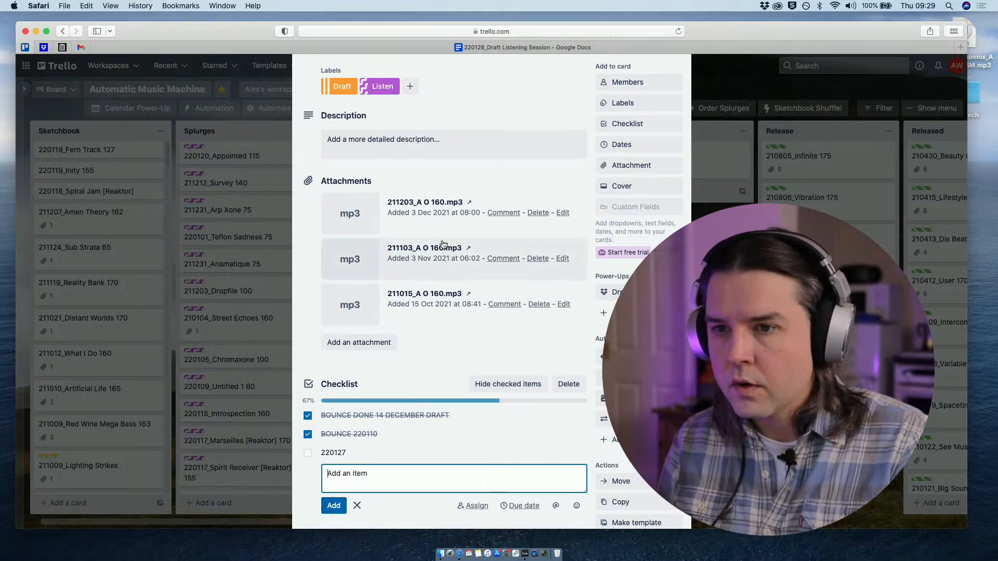
- Give the 211015_A O 160 card a due date of 3 February 2022 and close the card
{"action": "scroll", "coordinate": [498, 178], "scroll_direction": "up", "scroll_amount": 2}
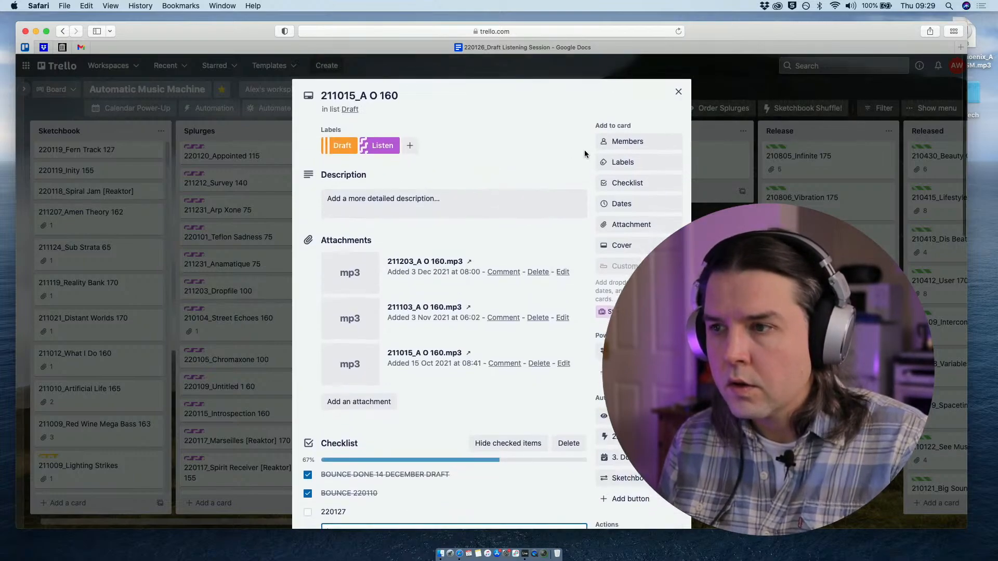
{"action": "left_click", "coordinate": [622, 204]}
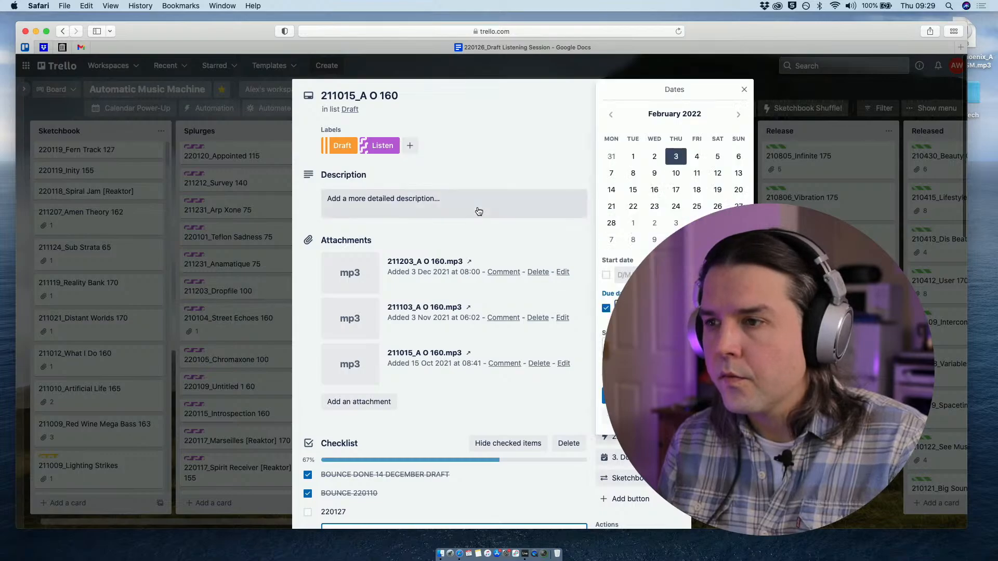
{"action": "left_click", "coordinate": [554, 230]}
{"action": "key", "text": "Escape"}
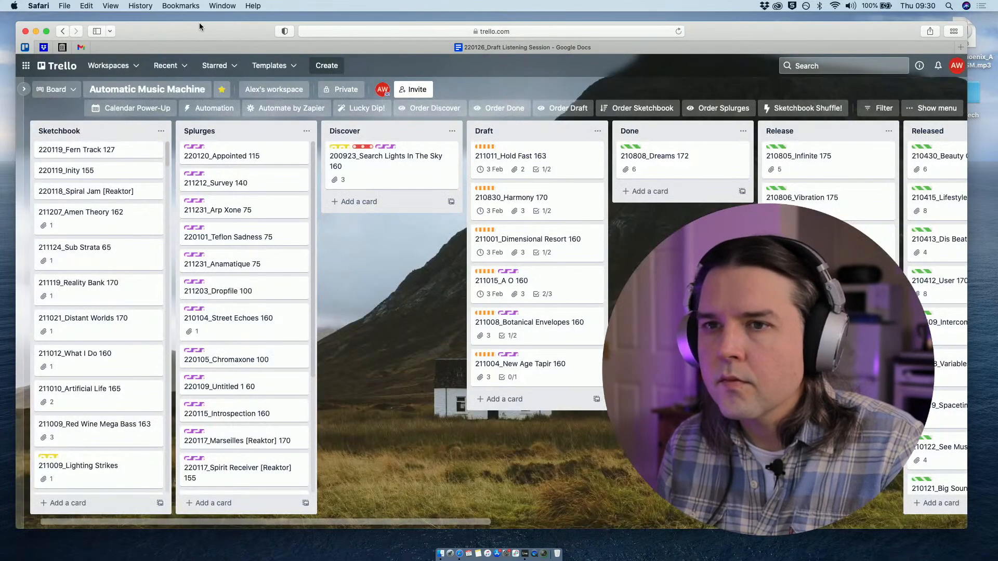
- Reposition the browser window and return to the 220126_Draft Listening Session notes
{"action": "left_click_drag", "start_coordinate": [192, 25], "coordinate": [191, 23]}
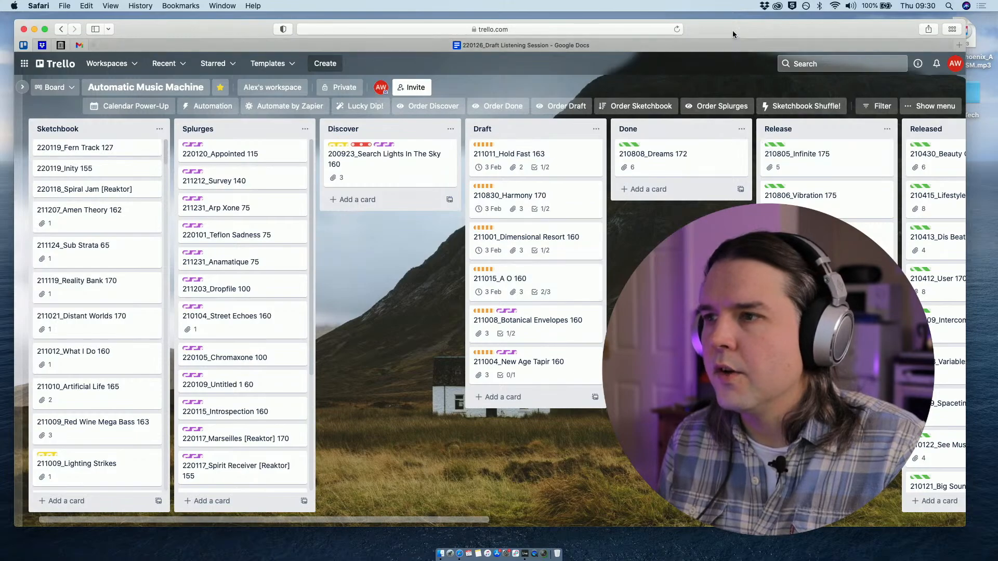
{"action": "mouse_move", "coordinate": [730, 30]}
{"action": "left_mouse_down"}
{"action": "mouse_move", "coordinate": [744, 27]}
{"action": "mouse_move", "coordinate": [740, 35]}
{"action": "left_mouse_up"}
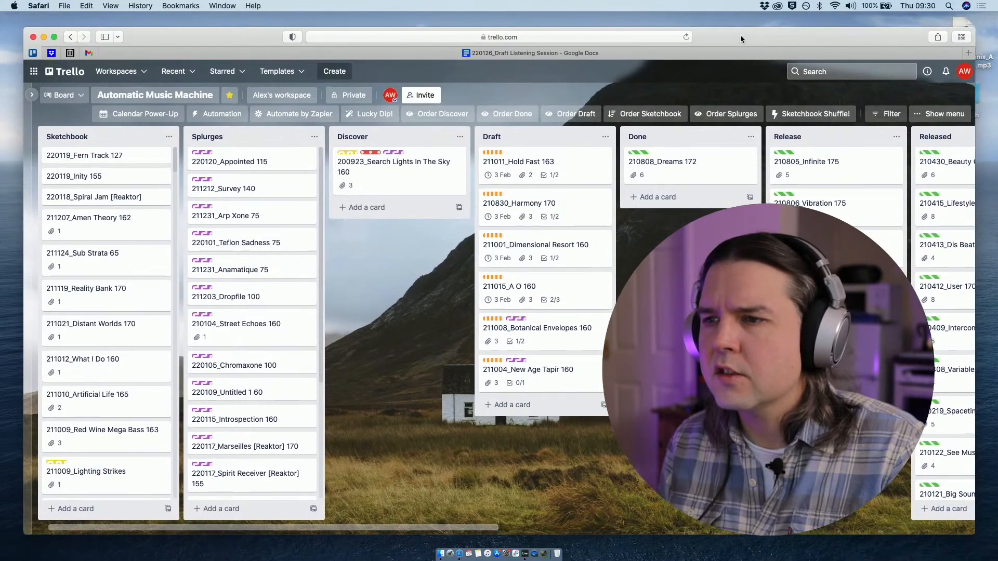
{"action": "left_click", "coordinate": [412, 55]}
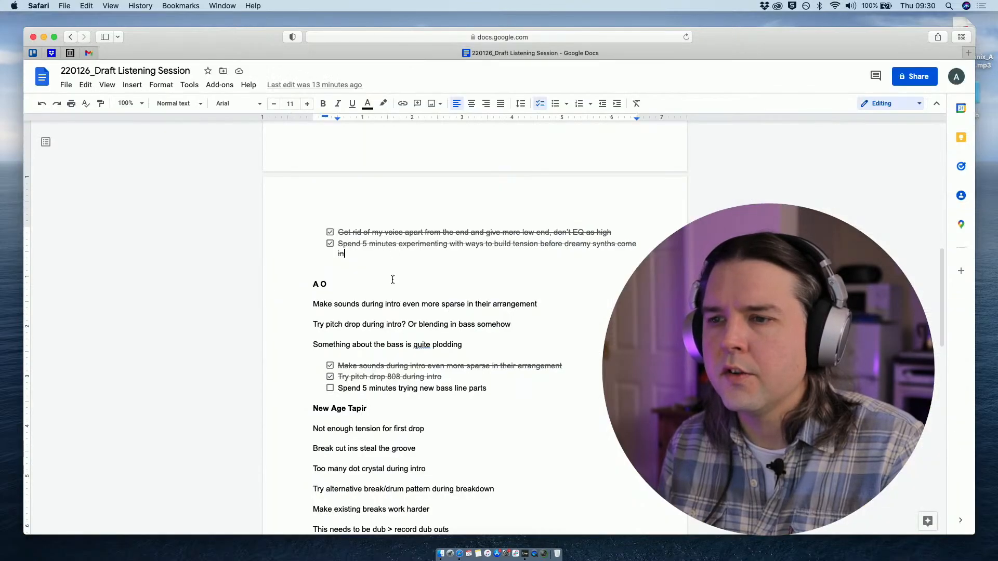
{"action": "scroll", "coordinate": [315, 266], "scroll_direction": "up", "scroll_amount": 10}
{"action": "scroll", "coordinate": [315, 266], "scroll_direction": "up", "scroll_amount": 4}
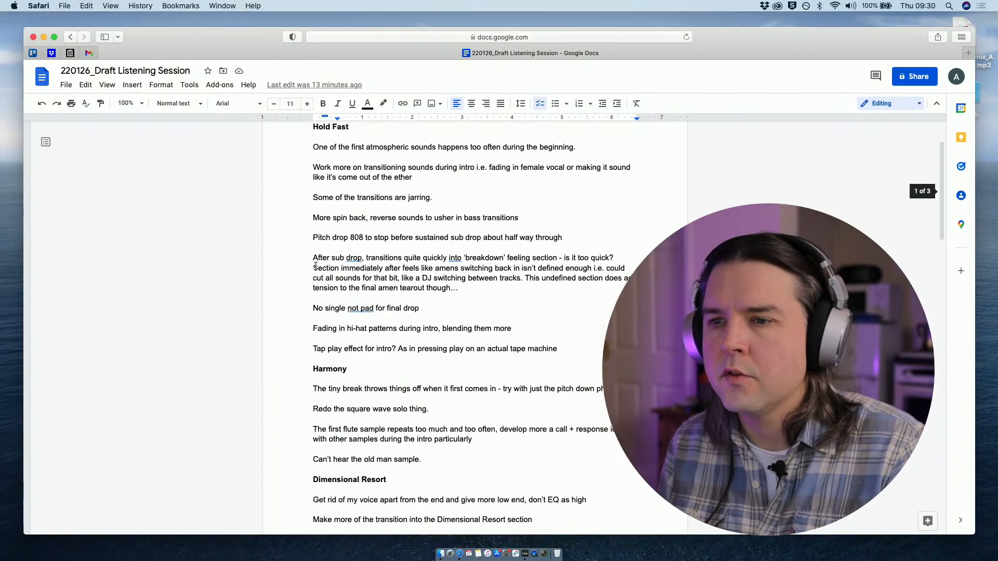
{"action": "scroll", "coordinate": [312, 239], "scroll_direction": "down", "scroll_amount": 3}
{"action": "scroll", "coordinate": [308, 218], "scroll_direction": "up", "scroll_amount": 3}
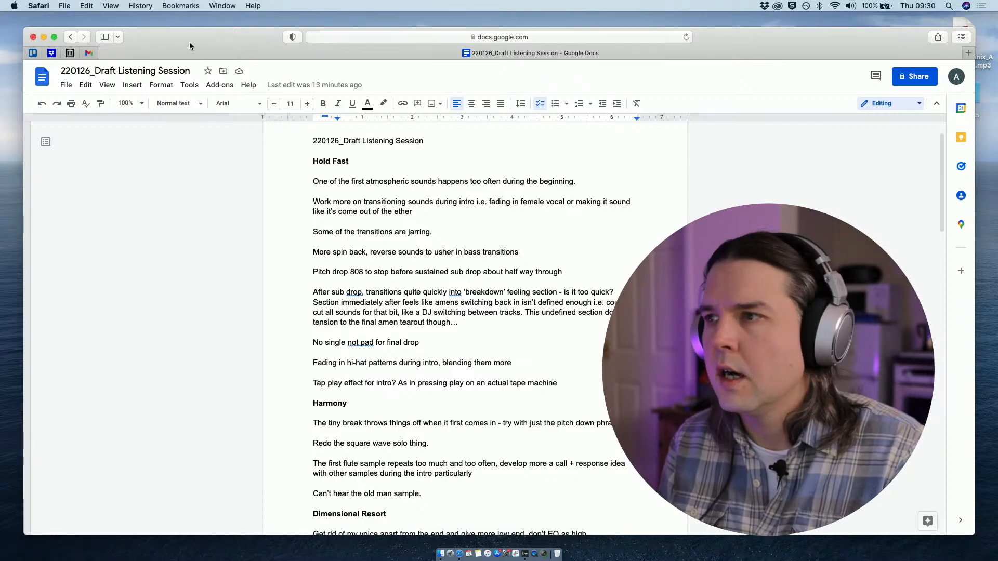
{"action": "left_click_drag", "start_coordinate": [189, 42], "coordinate": [226, 63]}
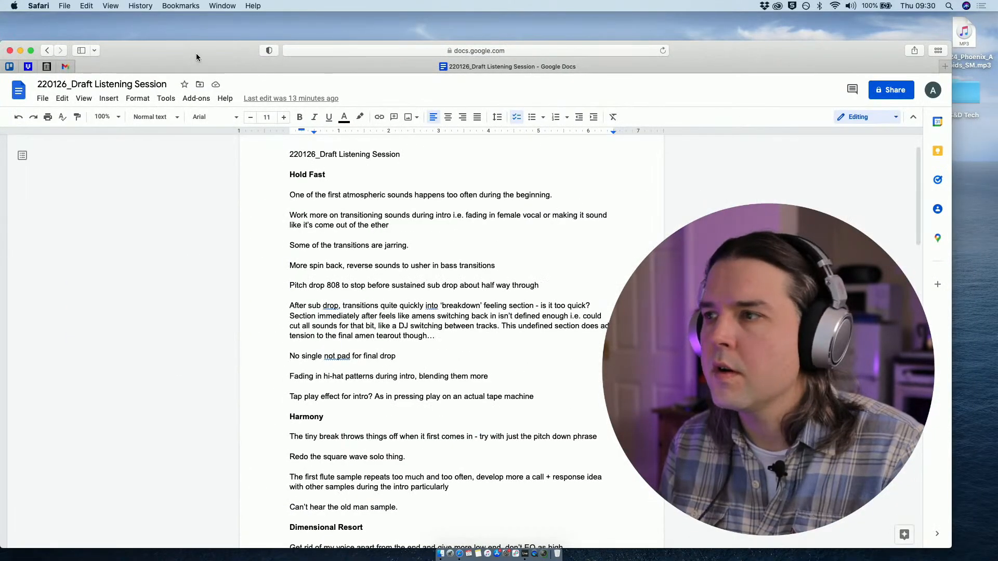
{"action": "mouse_move", "coordinate": [157, 48]}
{"action": "left_mouse_down"}
{"action": "mouse_move", "coordinate": [188, 35]}
{"action": "mouse_move", "coordinate": [179, 23]}
{"action": "mouse_move", "coordinate": [173, 38]}
{"action": "left_mouse_up"}
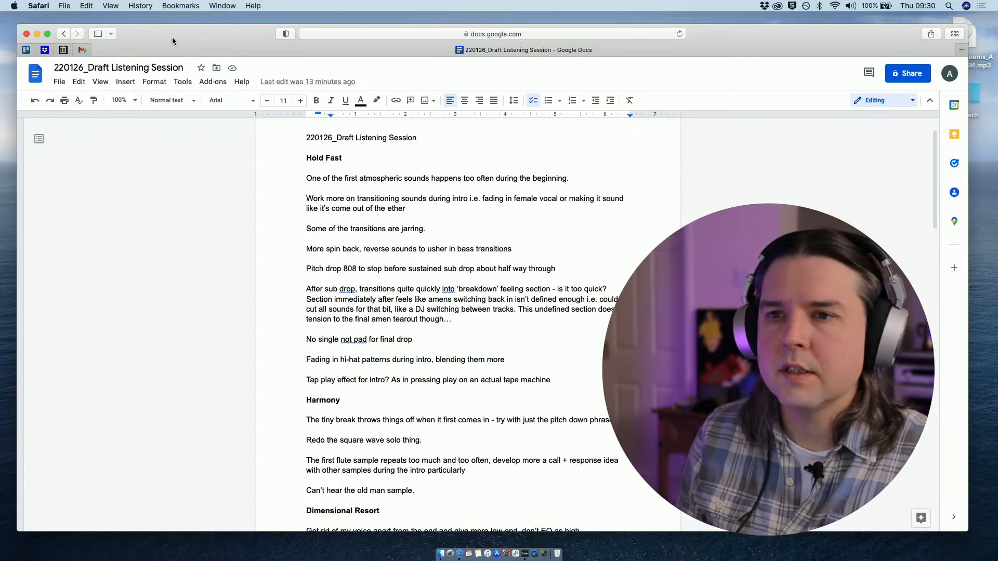
{"action": "left_click_drag", "start_coordinate": [172, 37], "coordinate": [171, 38]}
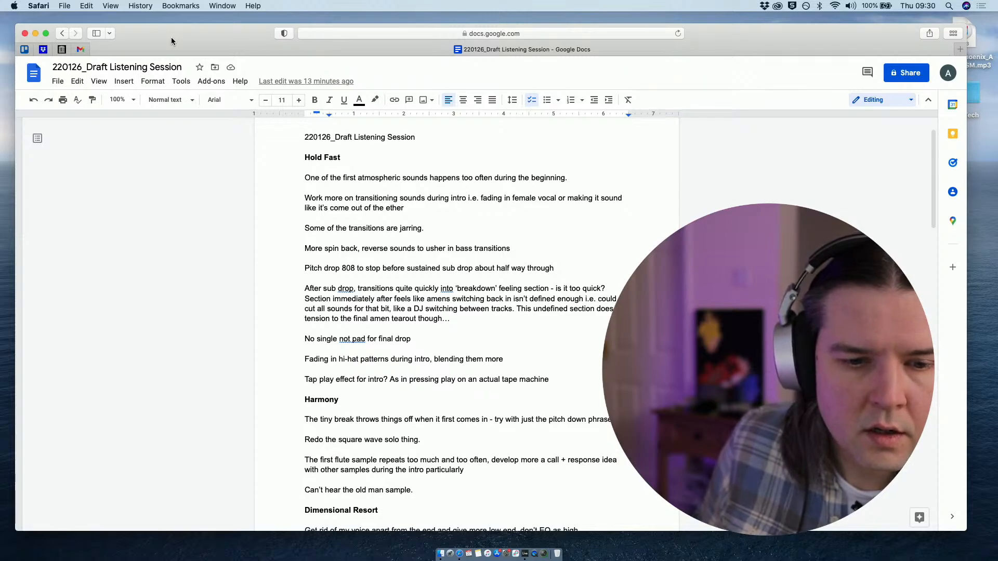
{"action": "left_click_drag", "start_coordinate": [171, 41], "coordinate": [187, 42]}
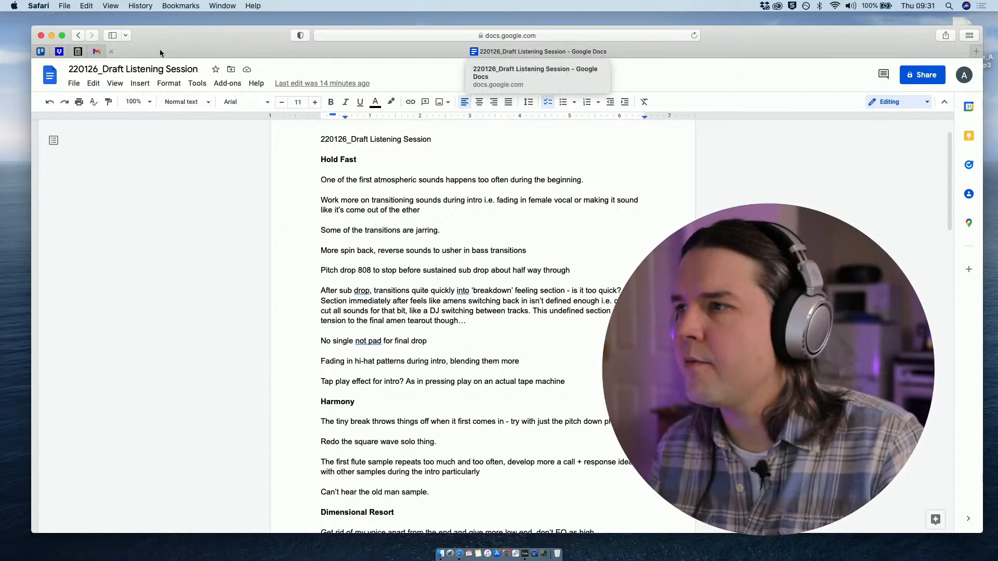
{"action": "mouse_move", "coordinate": [163, 40]}
{"action": "left_mouse_down"}
{"action": "mouse_move", "coordinate": [155, 44]}
{"action": "mouse_move", "coordinate": [167, 46]}
{"action": "left_mouse_up"}
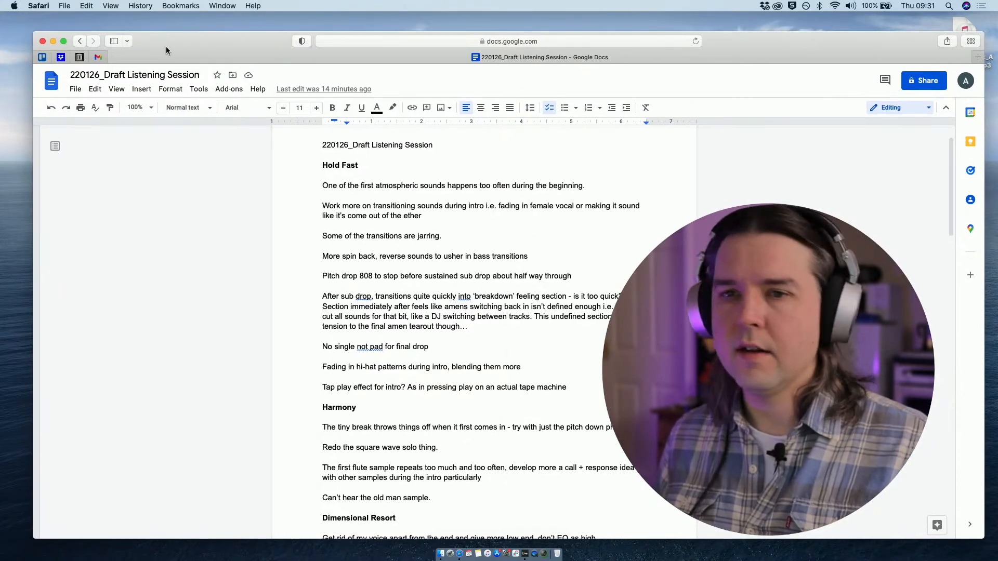